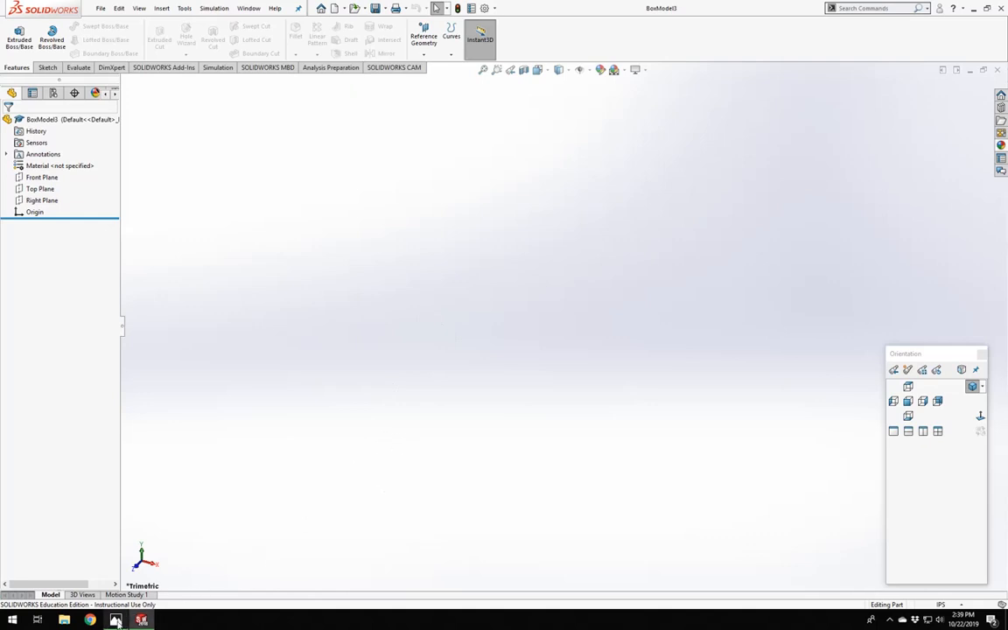
Examine the hand-drawn box concept and iPhone size notes in the Photos reference image, and return to SOLIDWORKS.
{"action": "left_click", "coordinate": [117, 621]}
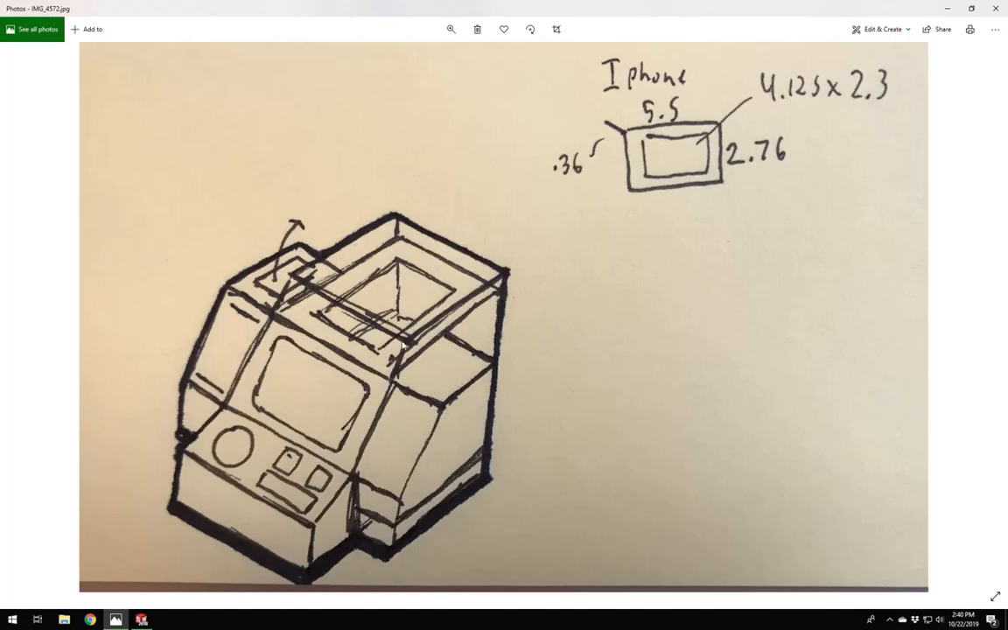
{"action": "left_click", "coordinate": [950, 8]}
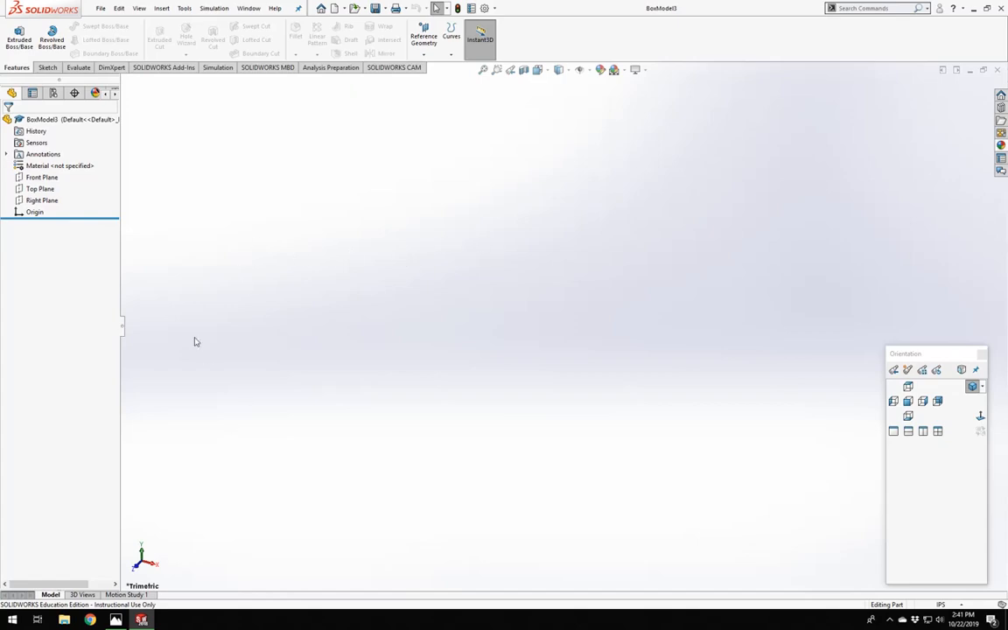
{"action": "left_click", "coordinate": [154, 586]}
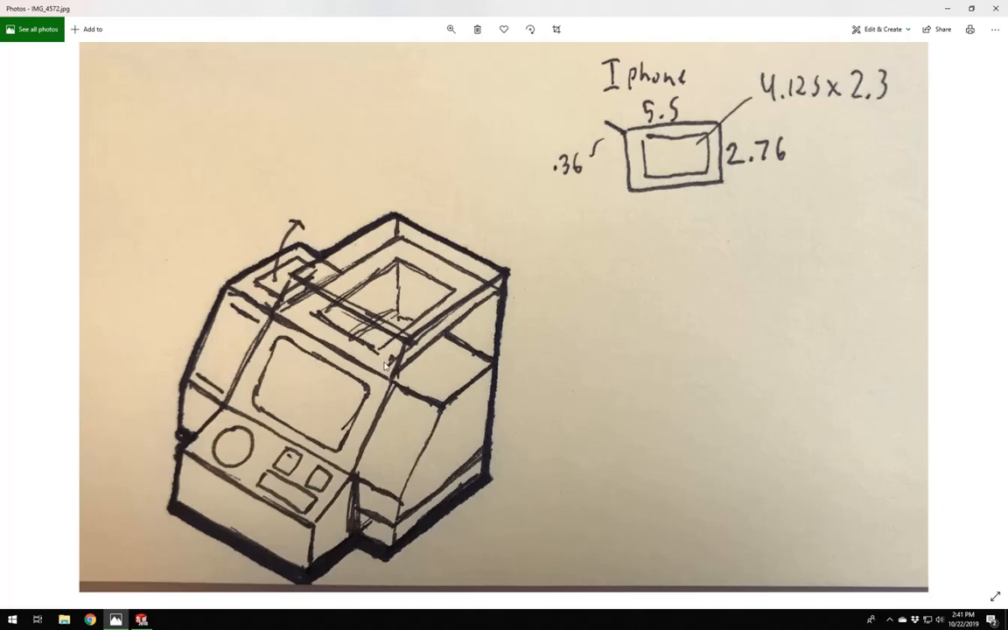
{"action": "left_click", "coordinate": [141, 618]}
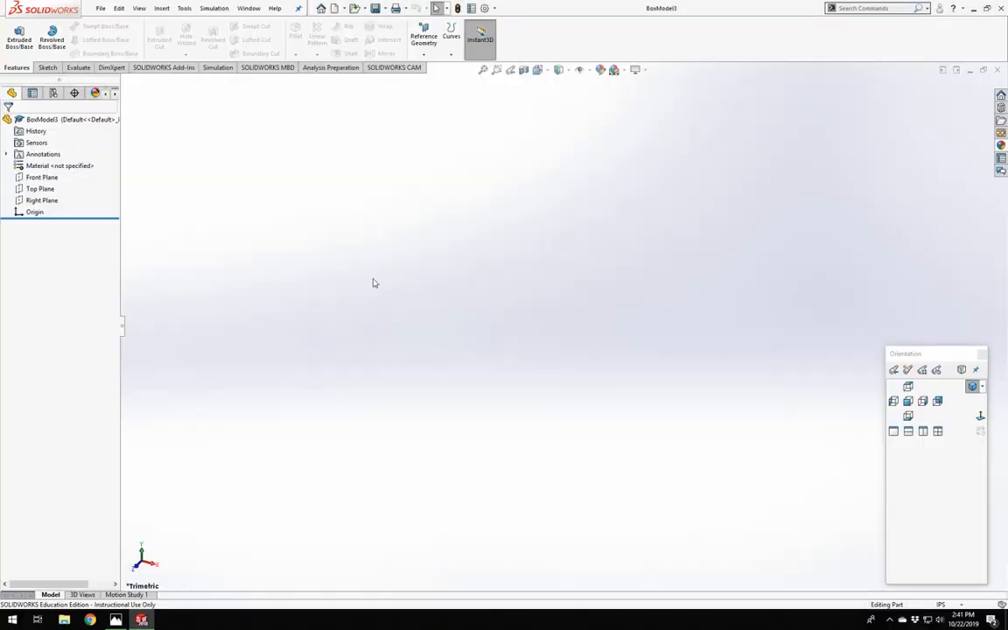
Sketch a center rectangle about 4.24 in wide and 5.67 in high on the Top Plane, centered on the origin.
{"action": "left_click", "coordinate": [42, 190]}
{"action": "left_click", "coordinate": [42, 164]}
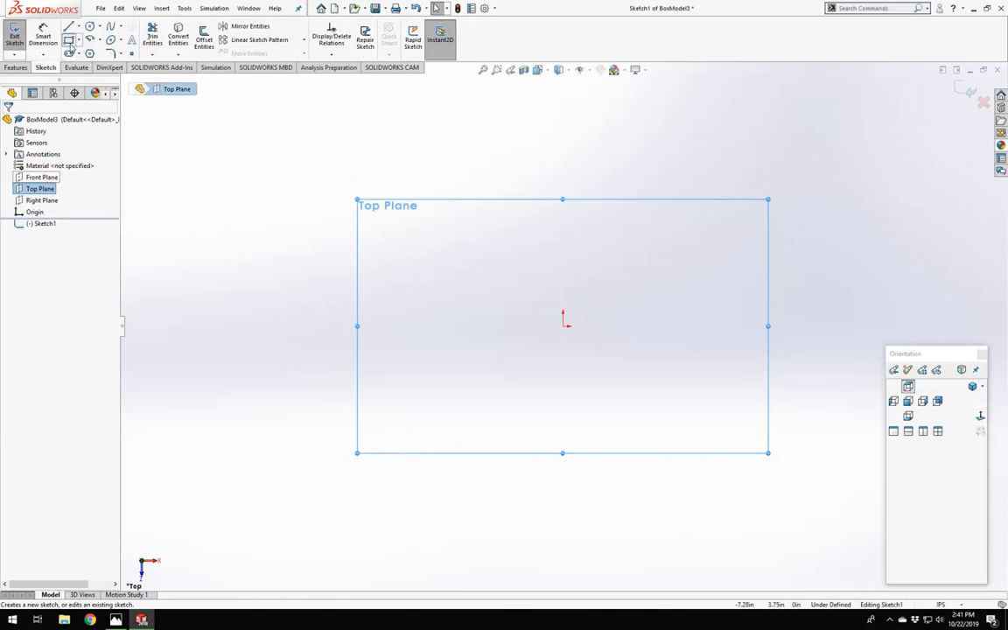
{"action": "left_click", "coordinate": [70, 42]}
{"action": "left_click", "coordinate": [48, 160]}
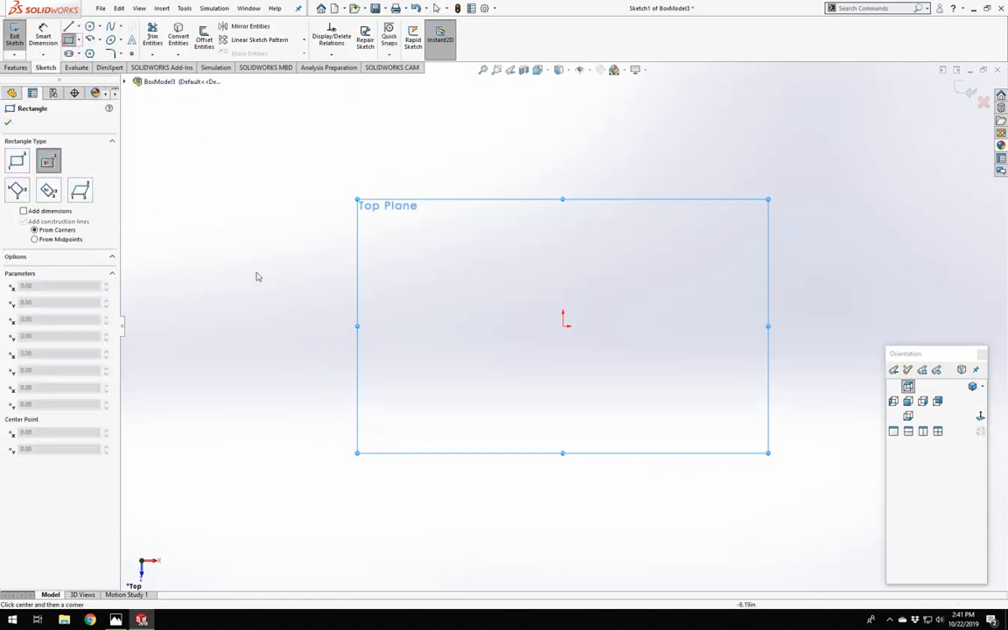
{"action": "left_click", "coordinate": [566, 324]}
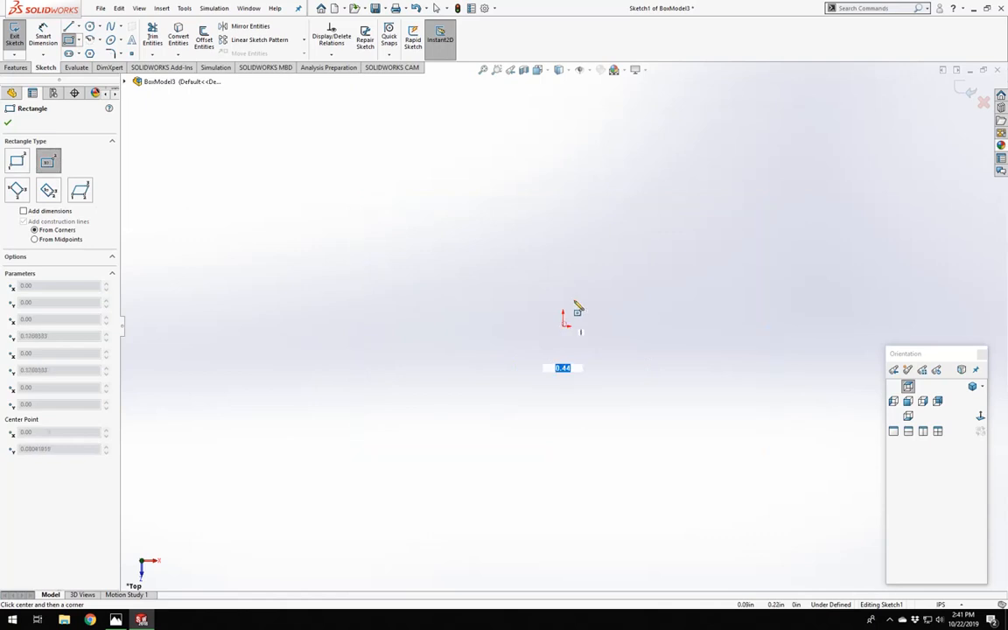
{"action": "left_click", "coordinate": [687, 160]}
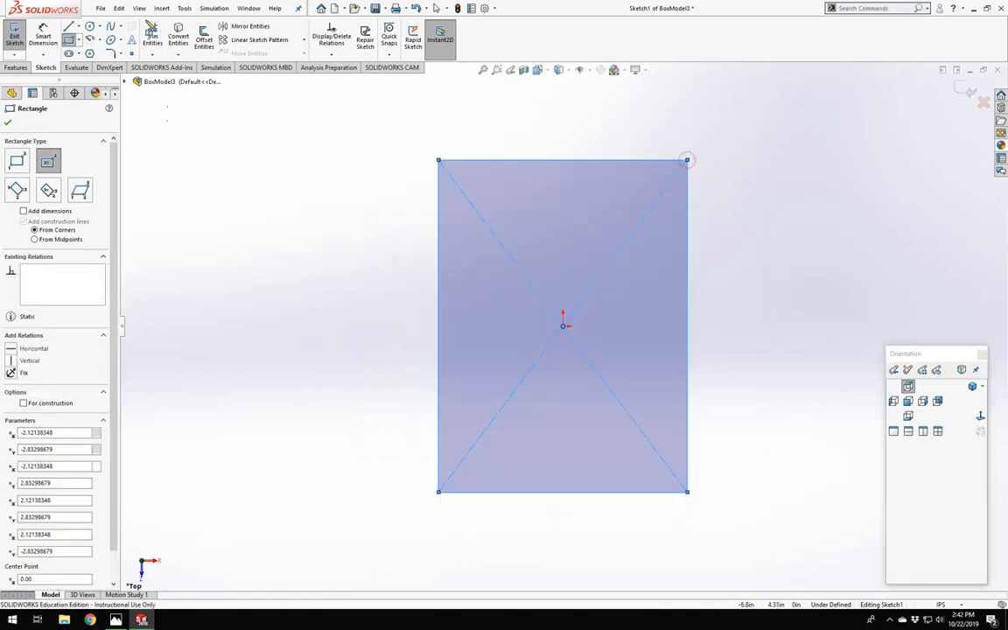
Dimension the rectangle's vertical side to 14 in and its horizontal side to 10 in, and exit the sketch.
{"action": "left_click", "coordinate": [43, 35]}
{"action": "left_click", "coordinate": [688, 270]}
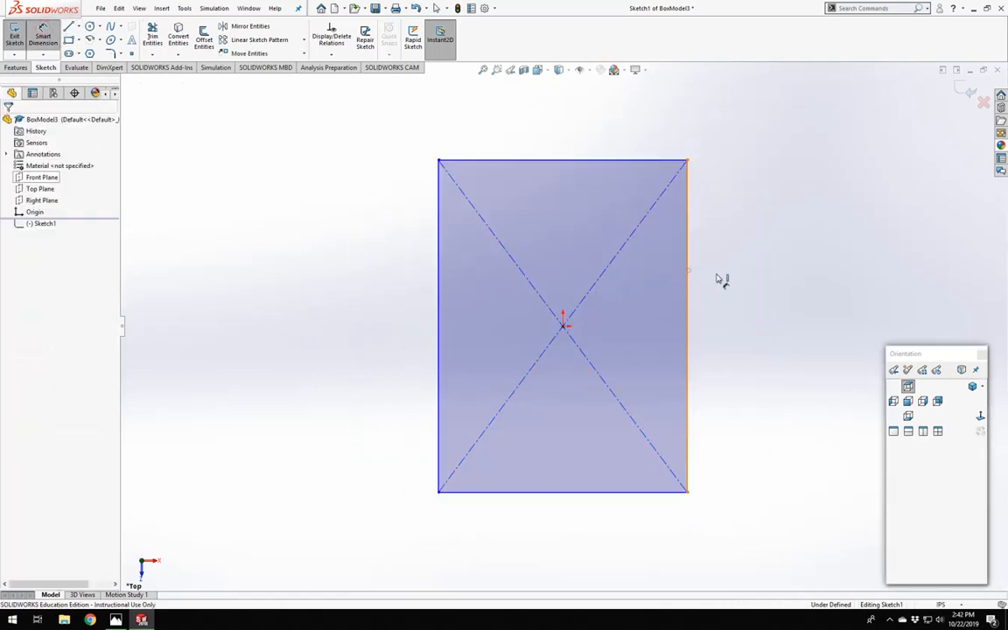
{"action": "left_click", "coordinate": [719, 299]}
{"action": "type", "text": "14"}
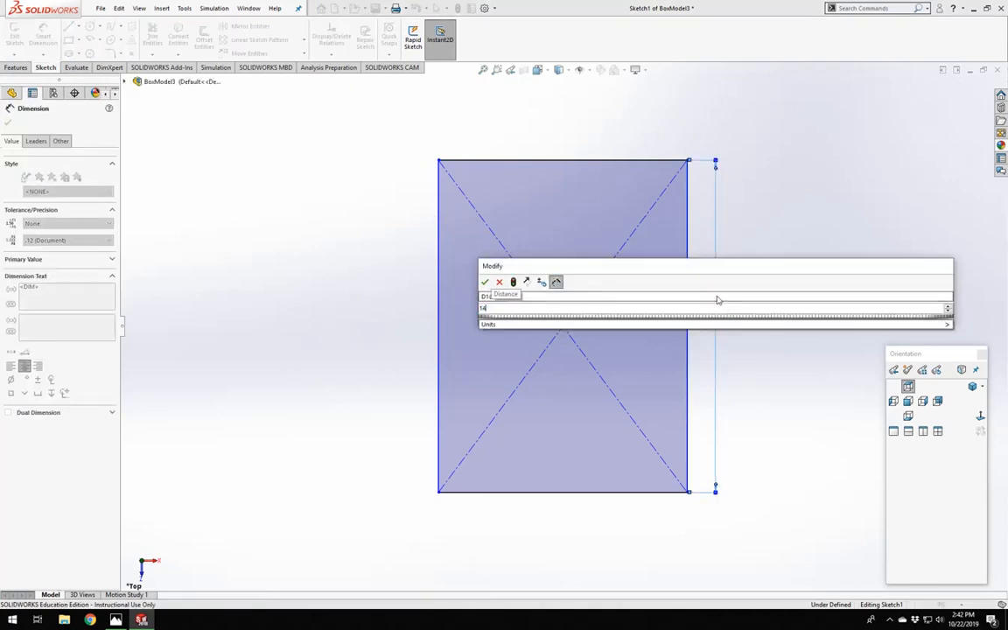
{"action": "key", "text": "Return"}
{"action": "left_click", "coordinate": [601, 160]}
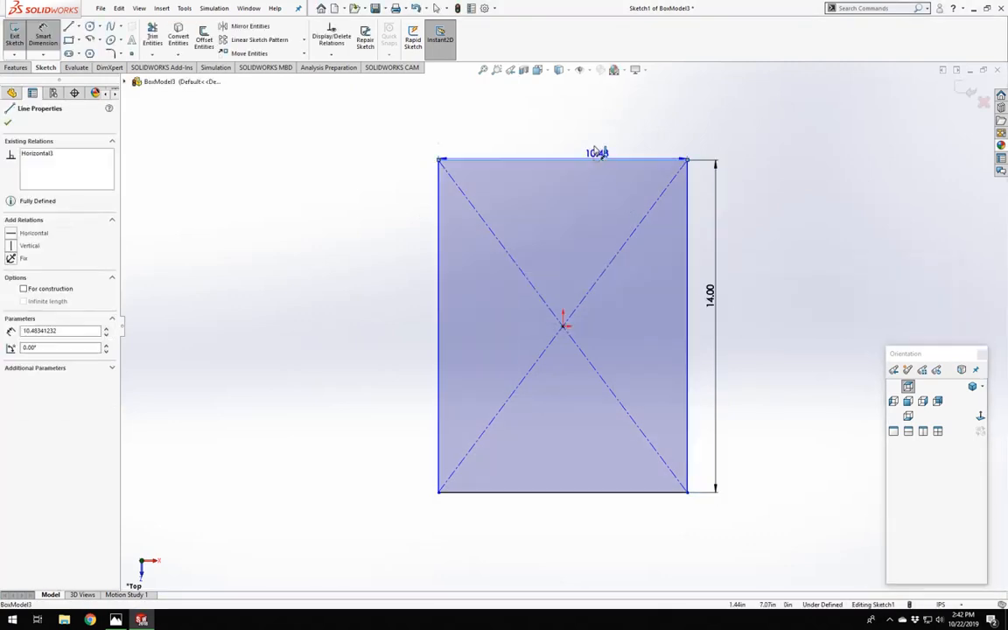
{"action": "left_click", "coordinate": [596, 151]}
{"action": "type", "text": "10"}
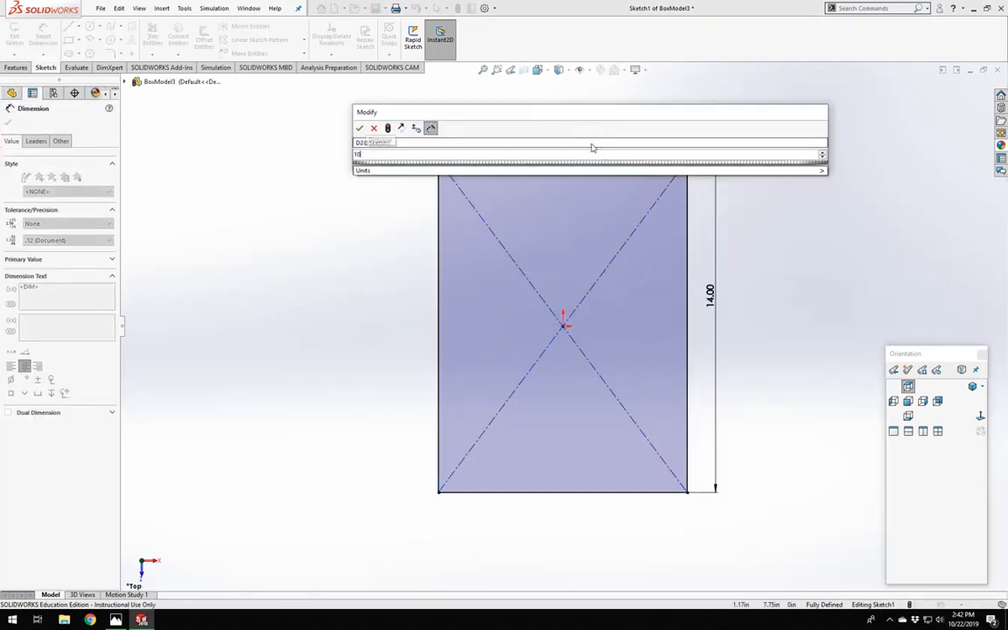
{"action": "key", "text": "Return"}
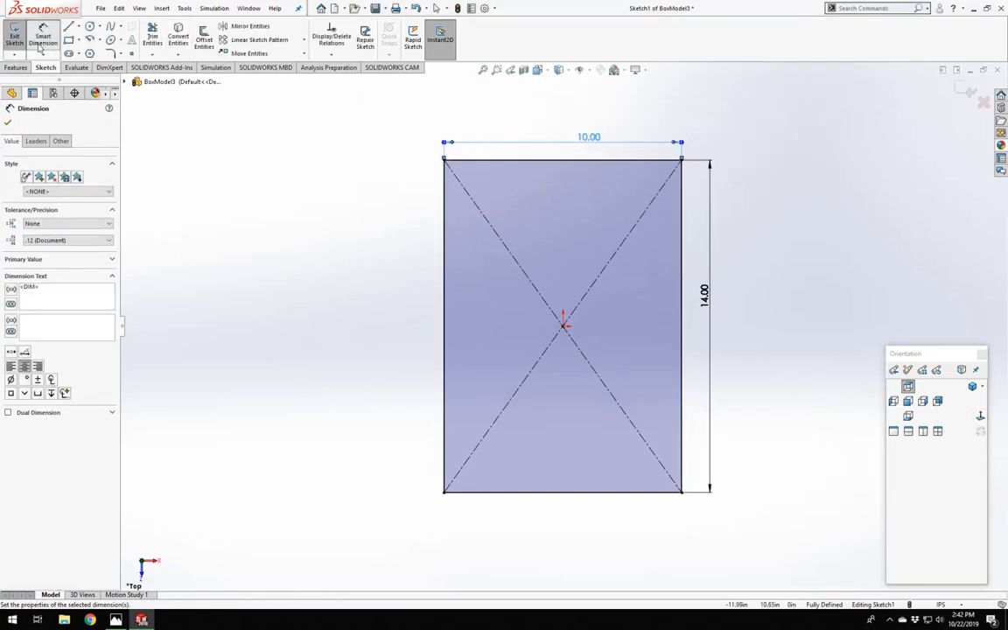
{"action": "left_click", "coordinate": [8, 121]}
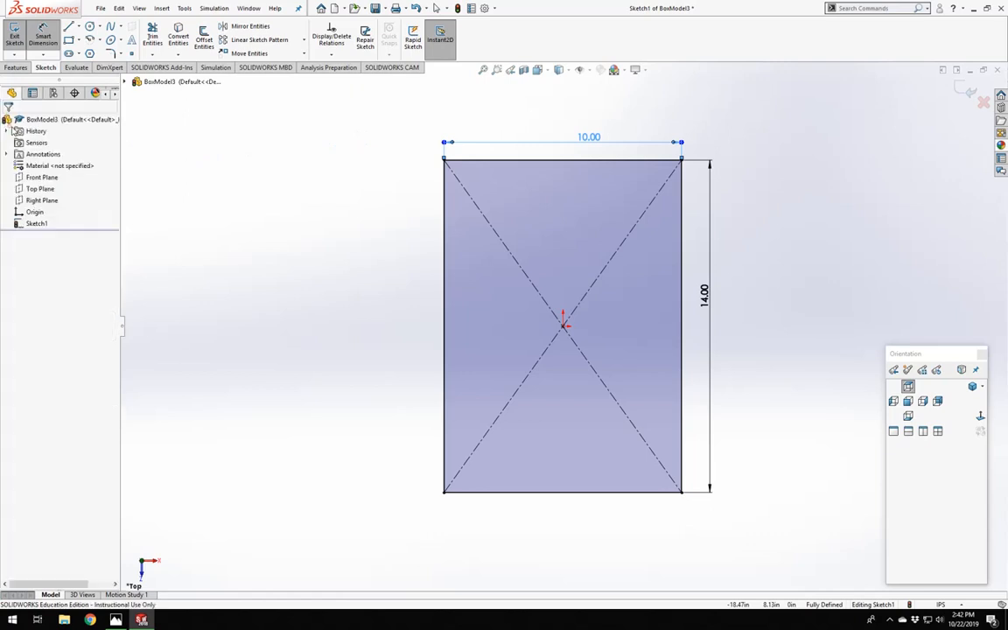
{"action": "left_click", "coordinate": [16, 39]}
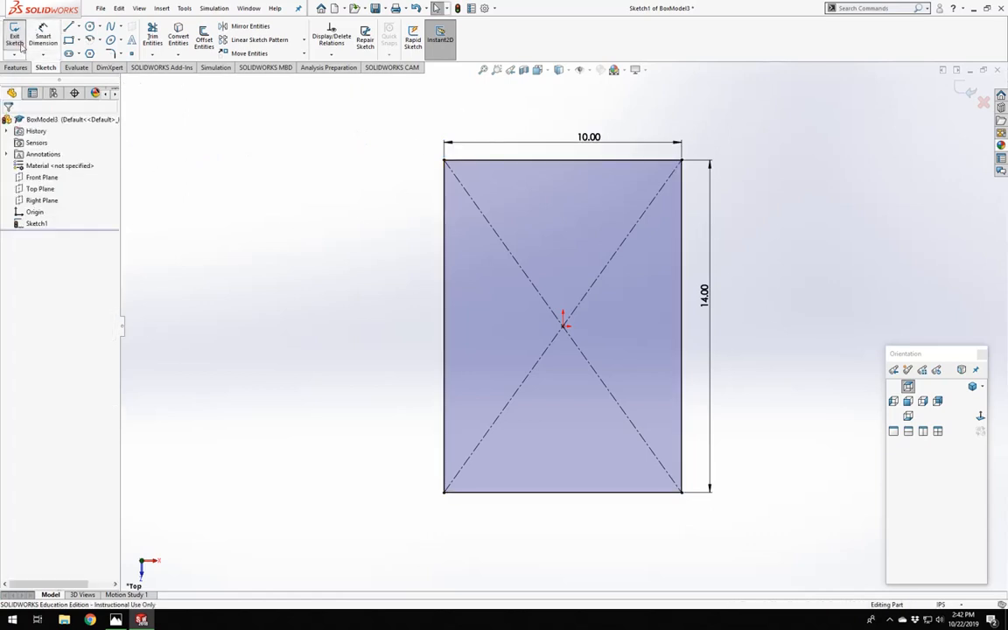
Create a reference plane parallel to the Right Plane through the front-left corner of the base rectangle.
{"action": "left_click", "coordinate": [972, 386]}
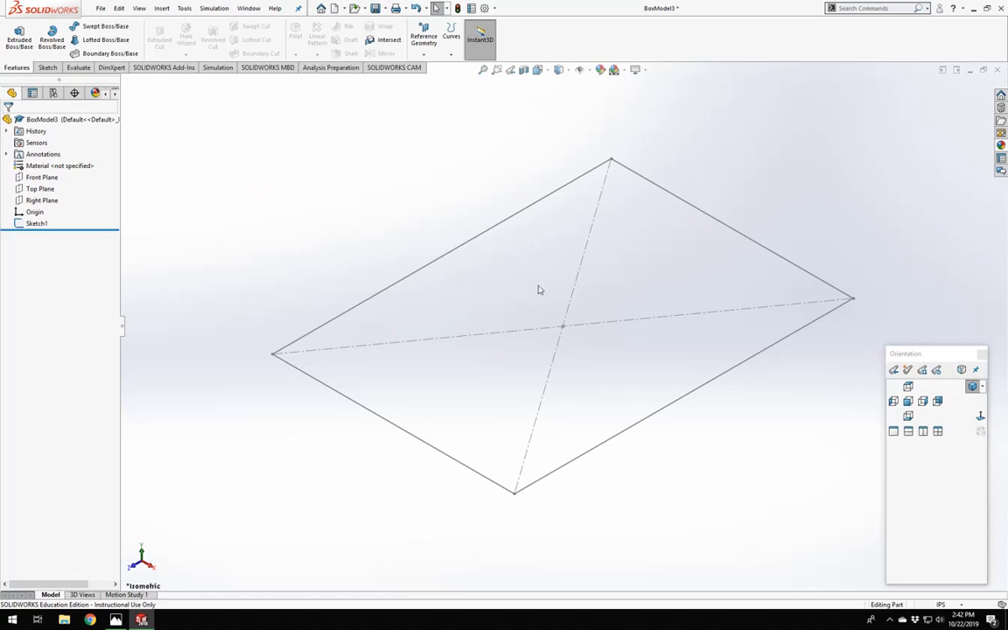
{"action": "left_click", "coordinate": [429, 51]}
{"action": "left_click", "coordinate": [419, 77]}
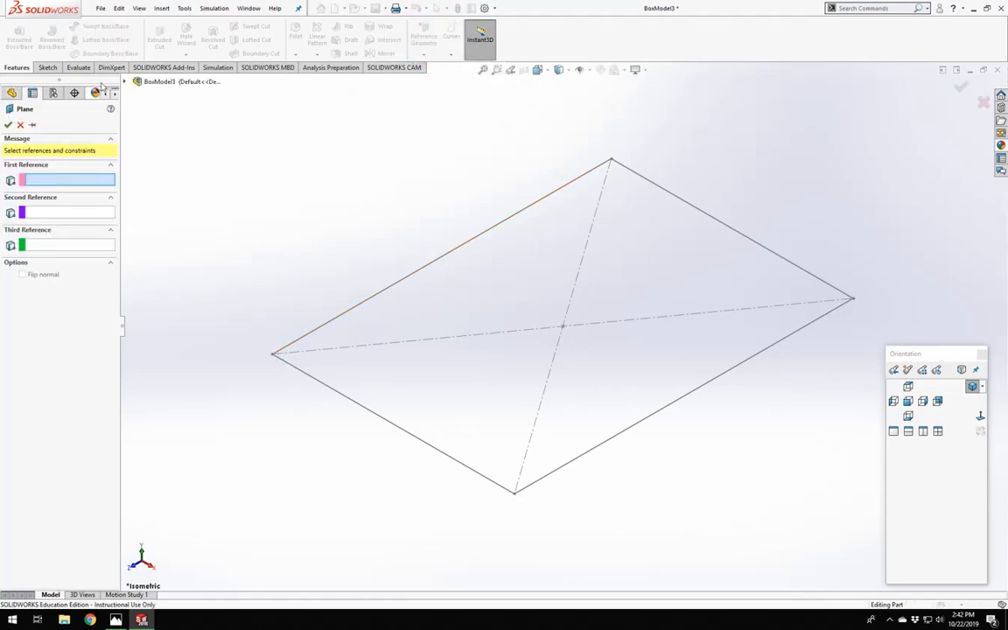
{"action": "left_click", "coordinate": [124, 81]}
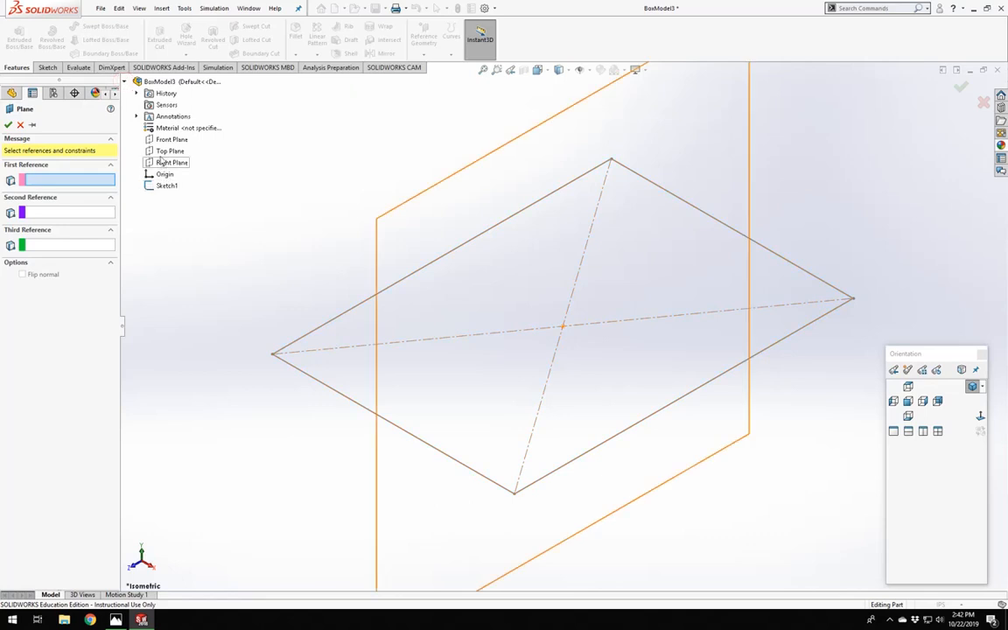
{"action": "left_click", "coordinate": [167, 163]}
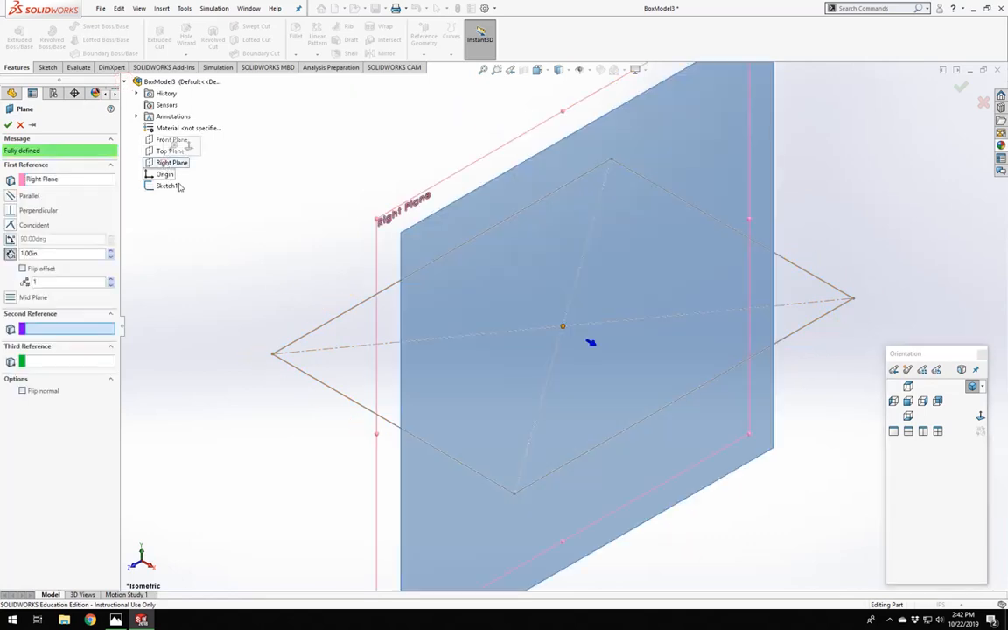
{"action": "left_click", "coordinate": [272, 353]}
{"action": "left_click", "coordinate": [9, 125]}
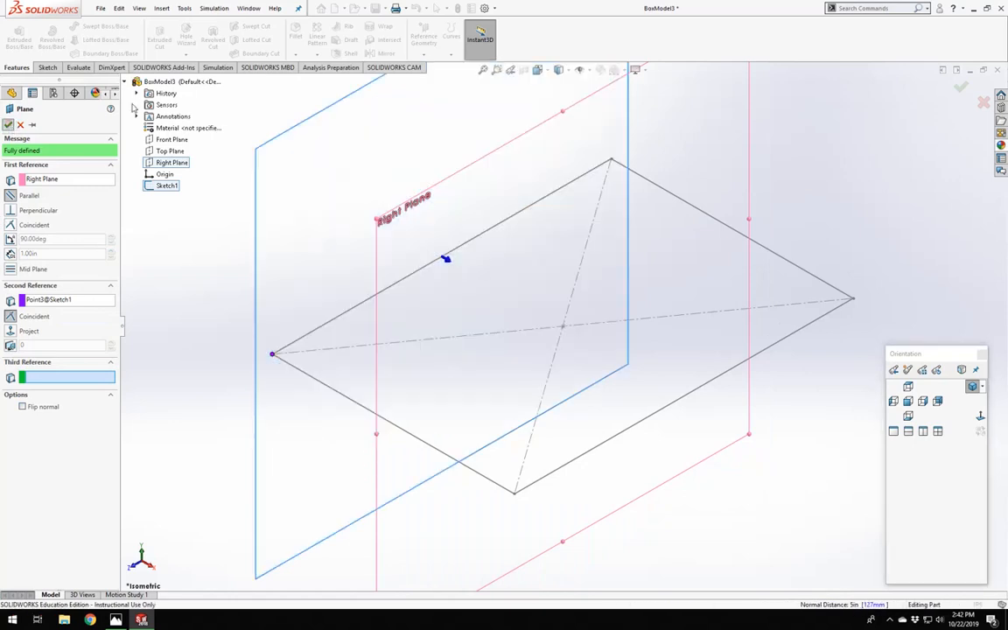
Create a second reference plane parallel to Plane1 through the front-right corner of the base rectangle.
{"action": "left_click", "coordinate": [424, 54]}
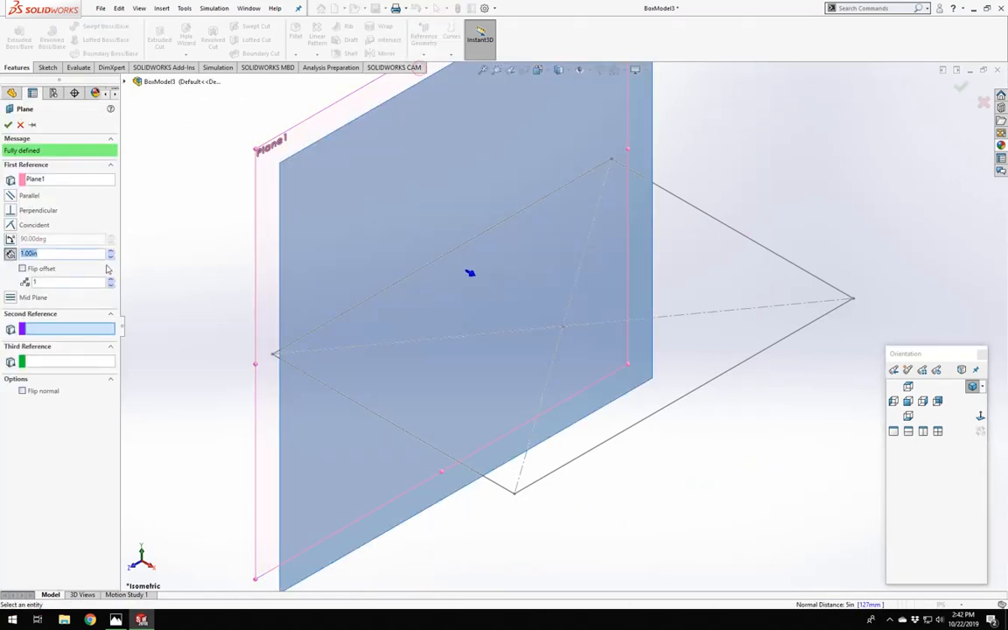
{"action": "left_click", "coordinate": [515, 496]}
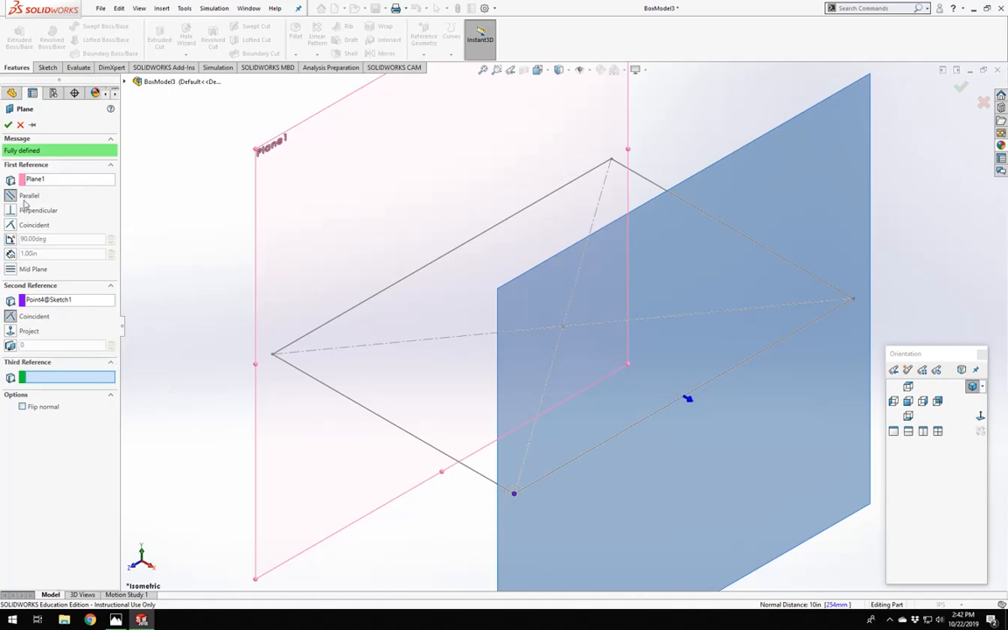
{"action": "left_click", "coordinate": [8, 125]}
{"action": "left_click", "coordinate": [205, 264]}
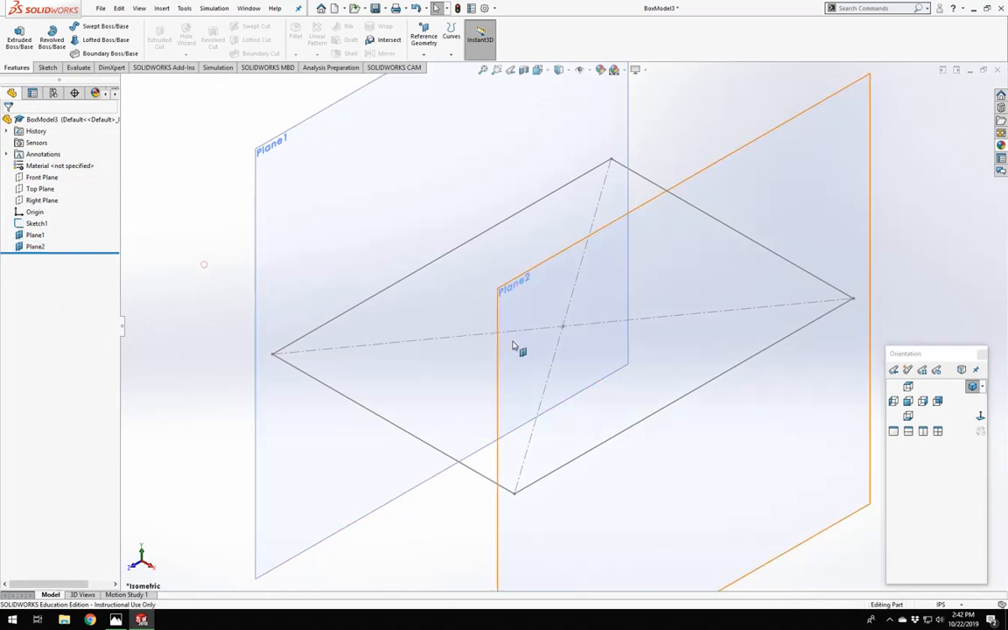
Set the base rectangle's width to 12 in from outside the sketch and rebuild the model.
{"action": "key", "text": "f"}
{"action": "mouse_move", "coordinate": [508, 374]}
{"action": "middle_mouse_down"}
{"action": "mouse_move", "coordinate": [540, 299]}
{"action": "mouse_move", "coordinate": [612, 333]}
{"action": "mouse_move", "coordinate": [508, 328]}
{"action": "mouse_move", "coordinate": [605, 366]}
{"action": "mouse_move", "coordinate": [608, 444]}
{"action": "mouse_move", "coordinate": [521, 366]}
{"action": "mouse_move", "coordinate": [474, 372]}
{"action": "middle_mouse_up"}
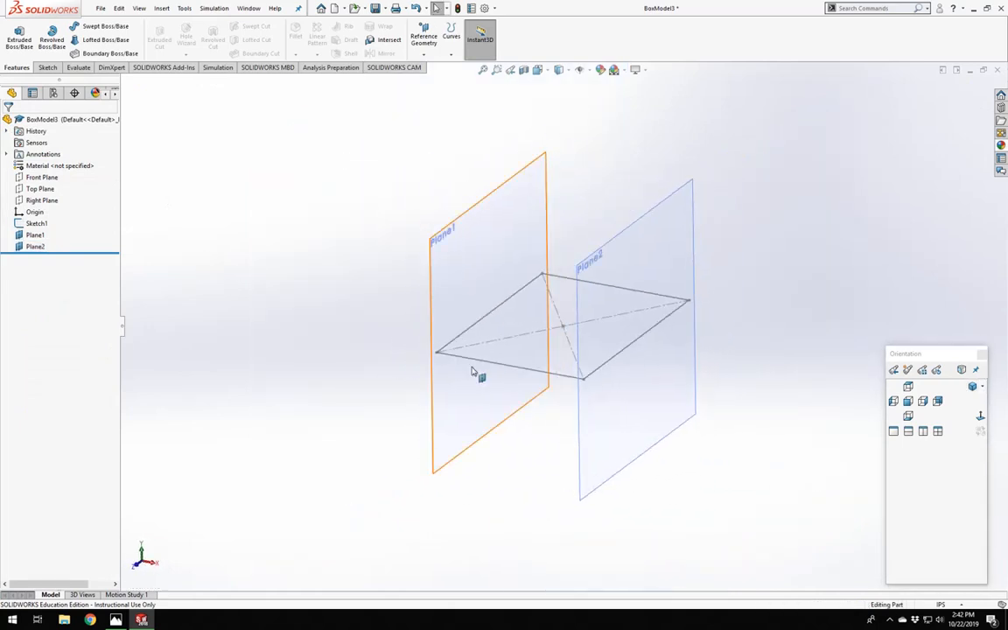
{"action": "mouse_move", "coordinate": [622, 276]}
{"action": "middle_mouse_down"}
{"action": "mouse_move", "coordinate": [547, 311]}
{"action": "mouse_move", "coordinate": [556, 366]}
{"action": "mouse_move", "coordinate": [499, 350]}
{"action": "middle_mouse_up"}
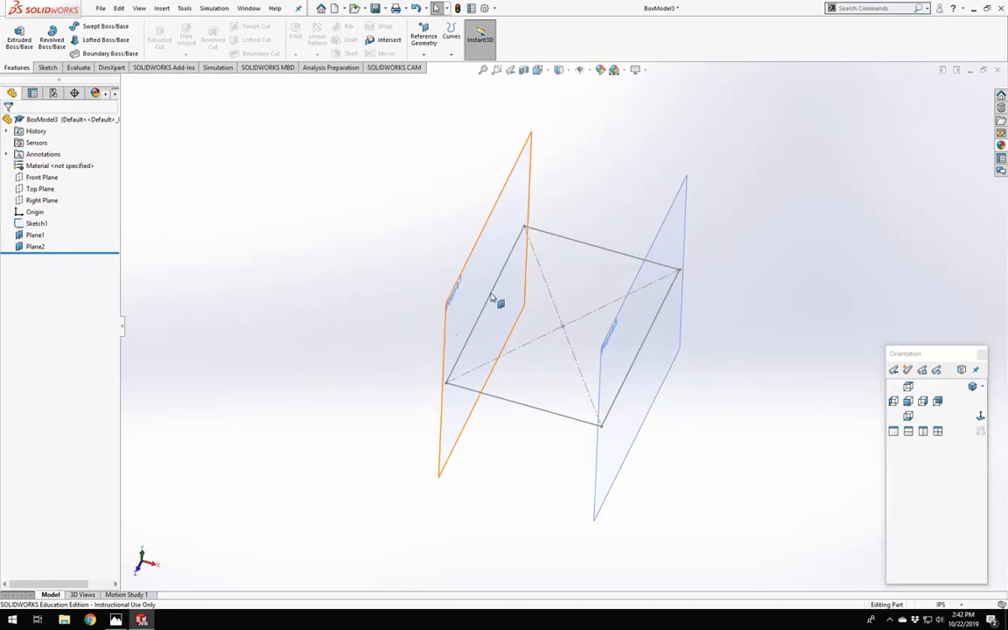
{"action": "middle_click_drag", "start_coordinate": [484, 288], "coordinate": [473, 219]}
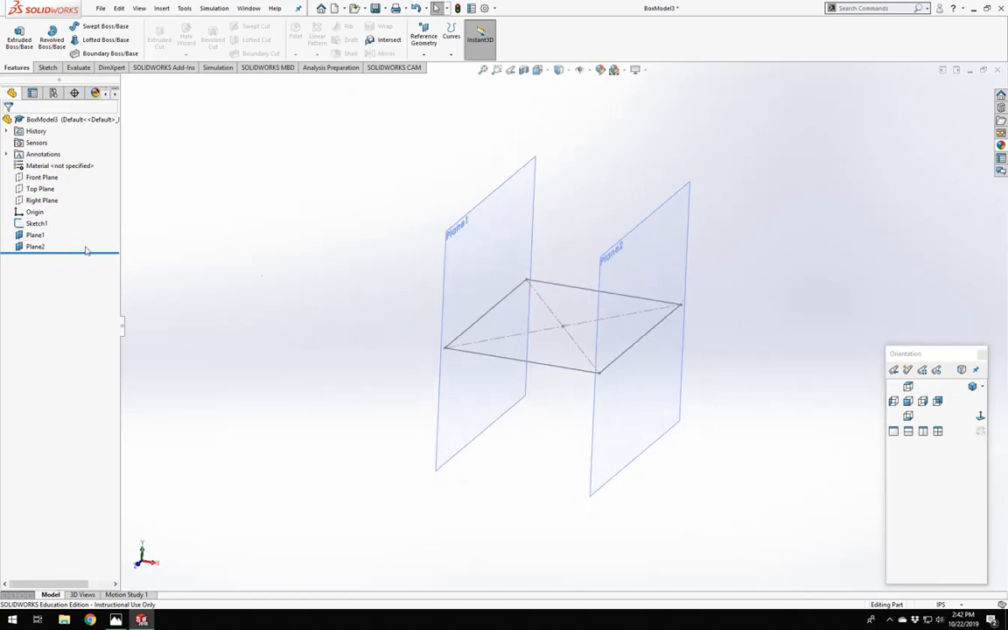
{"action": "left_click", "coordinate": [38, 224]}
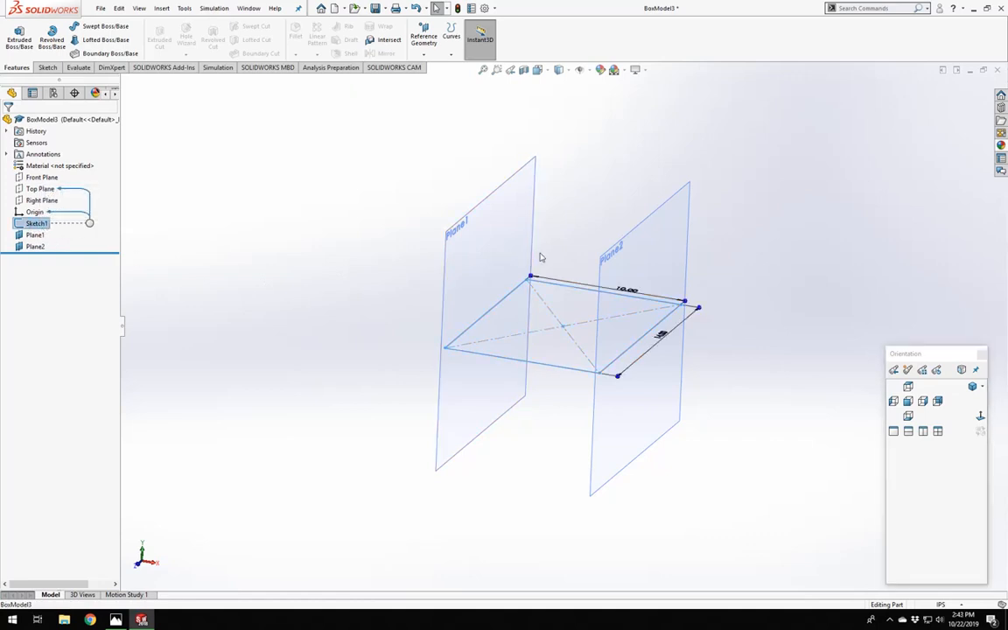
{"action": "left_click", "coordinate": [631, 293]}
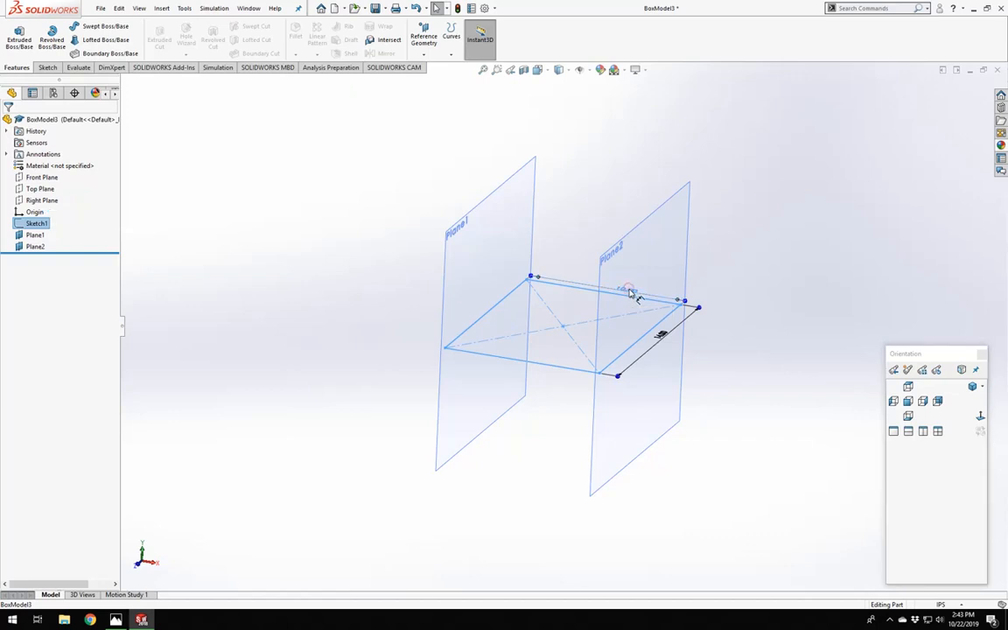
{"action": "double_click", "coordinate": [631, 293]}
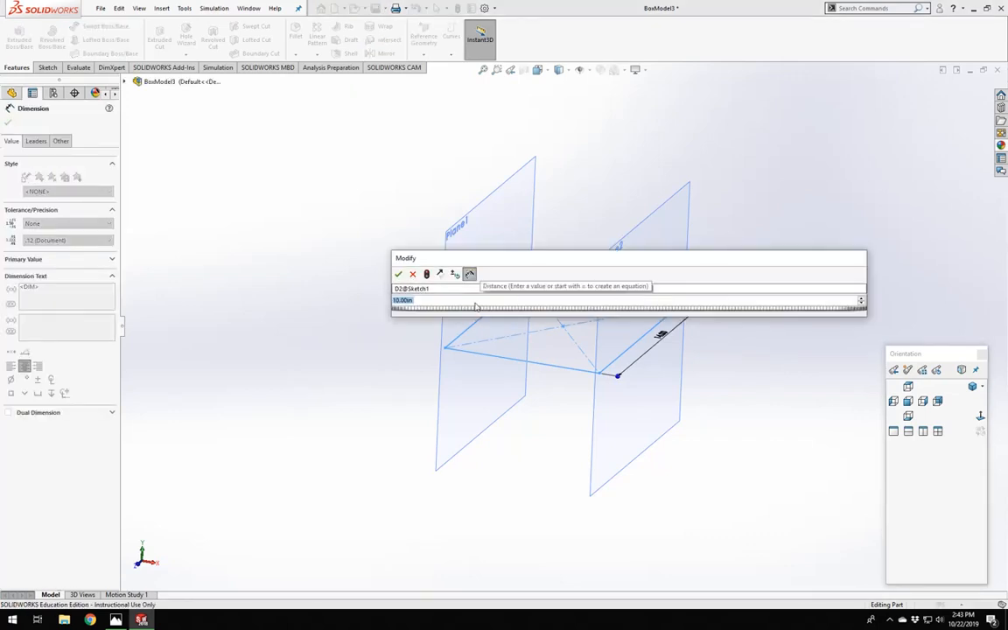
{"action": "type", "text": "12"}
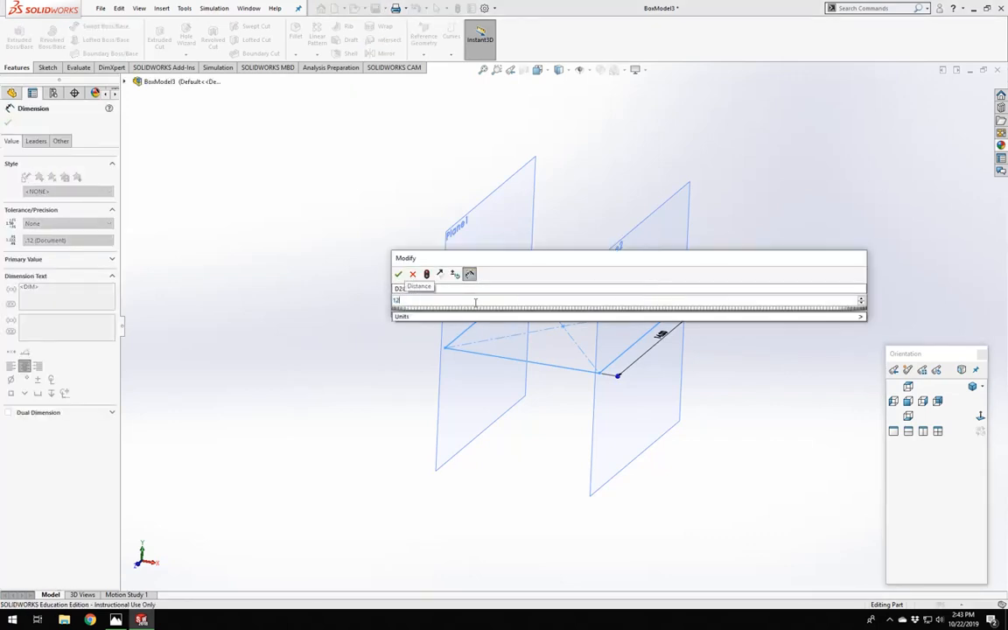
{"action": "key", "text": "Return"}
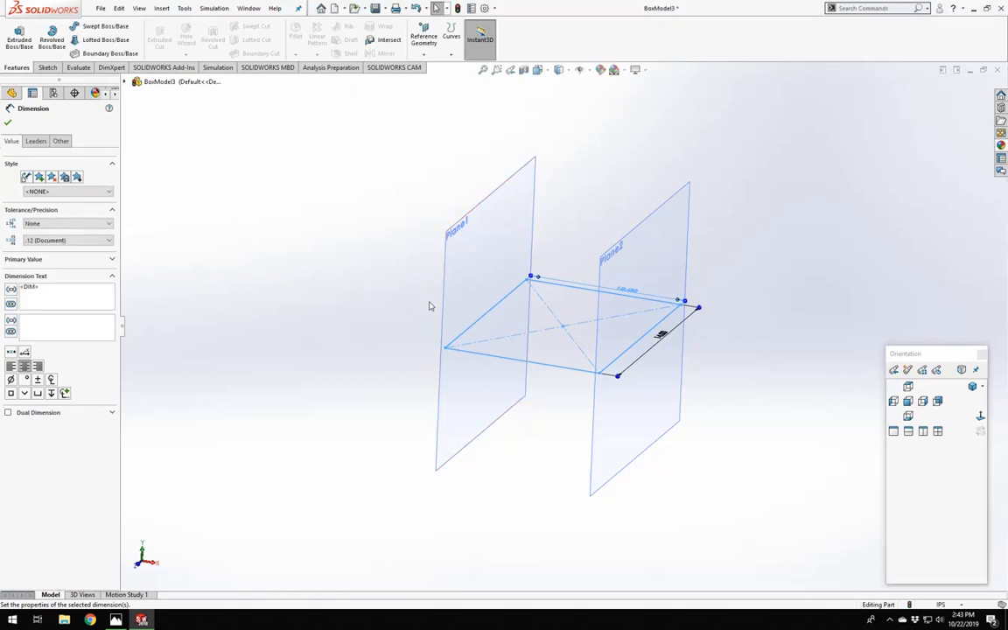
{"action": "left_click", "coordinate": [456, 9]}
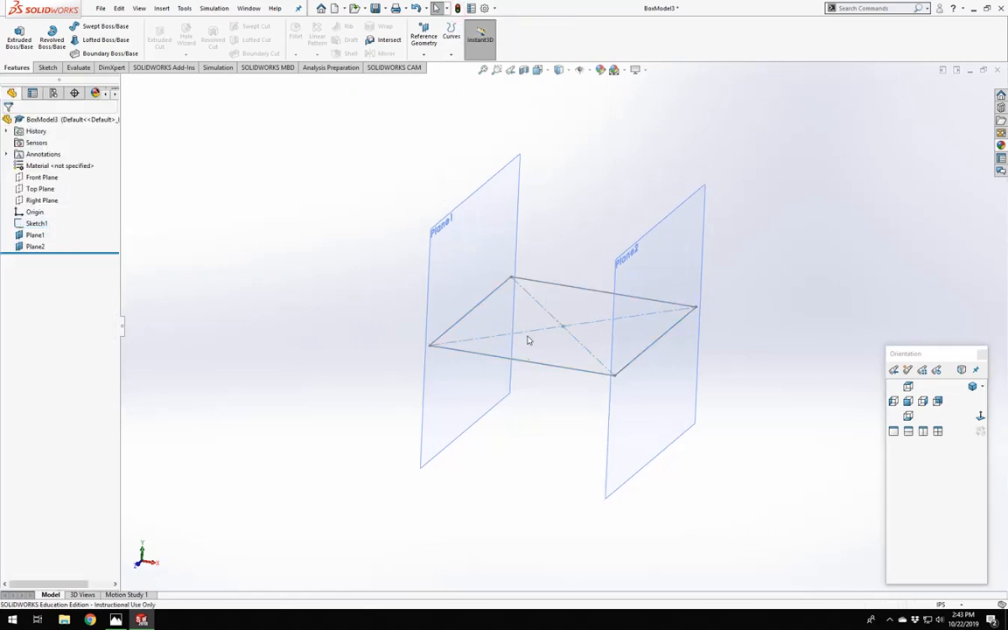
Start a sketch on Plane1 and orient the view normal to it.
{"action": "mouse_move", "coordinate": [538, 310]}
{"action": "middle_mouse_down"}
{"action": "mouse_move", "coordinate": [513, 359]}
{"action": "mouse_move", "coordinate": [534, 361]}
{"action": "middle_mouse_up"}
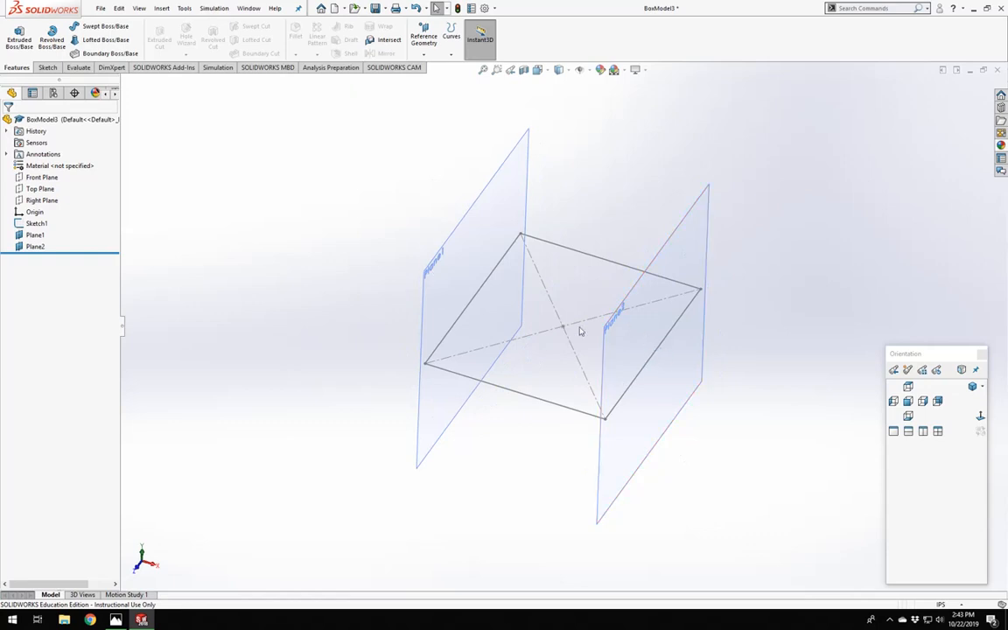
{"action": "middle_click_drag", "start_coordinate": [580, 331], "coordinate": [560, 286]}
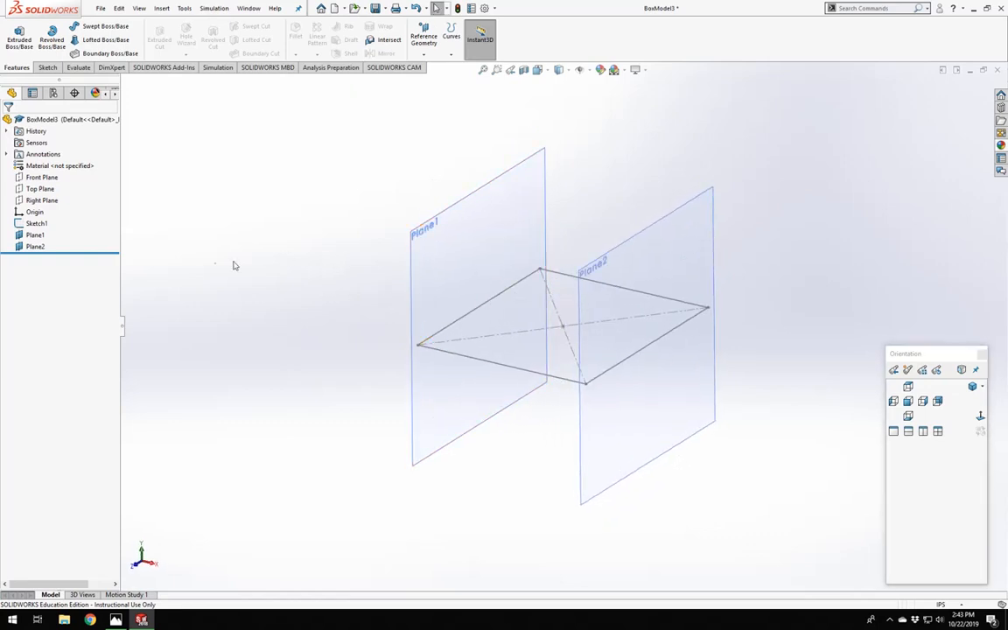
{"action": "left_click", "coordinate": [37, 235]}
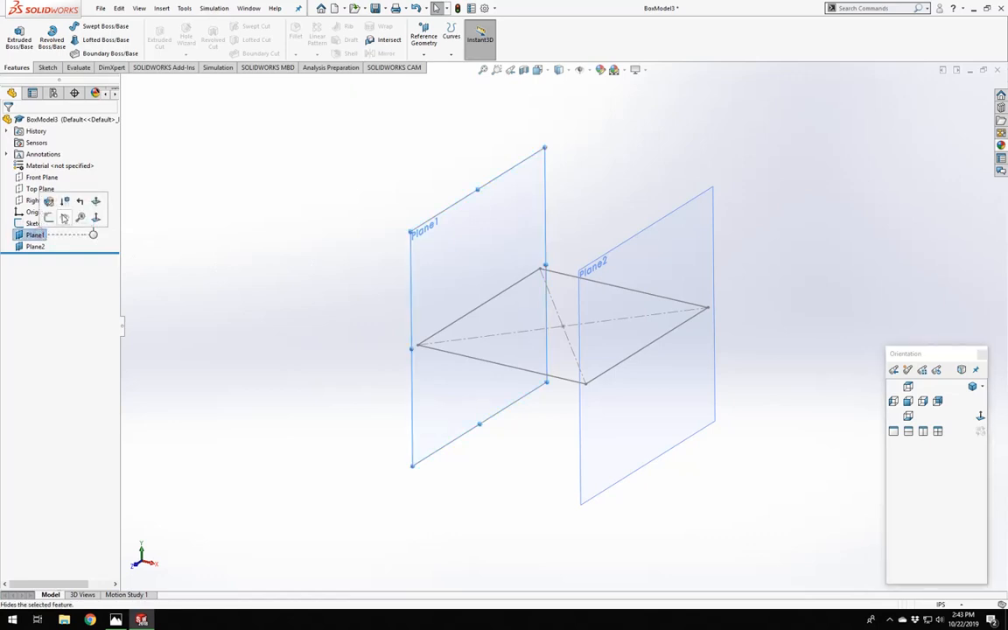
{"action": "left_click", "coordinate": [47, 220]}
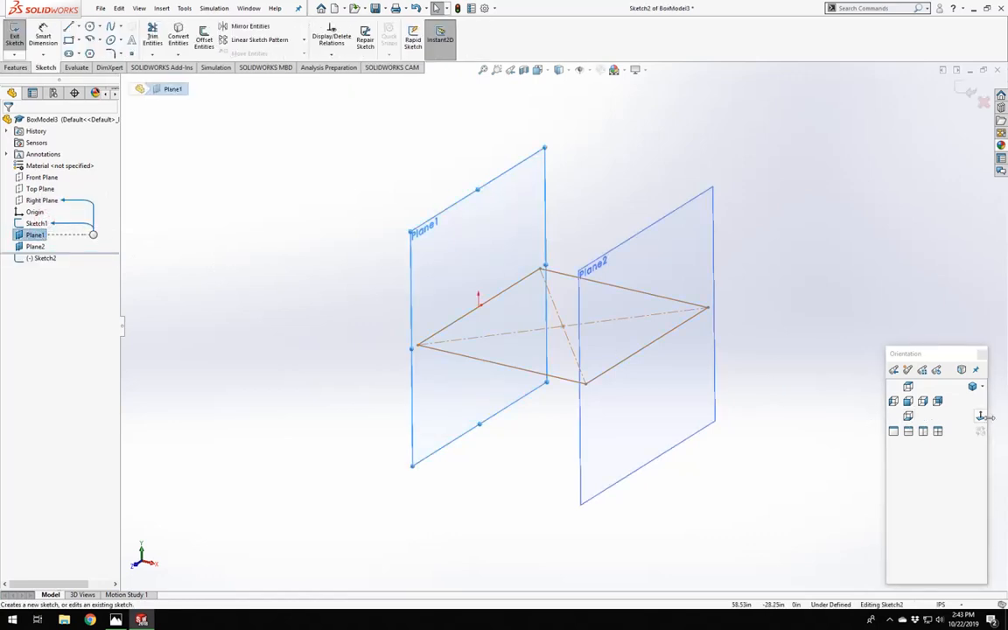
{"action": "left_click", "coordinate": [982, 417]}
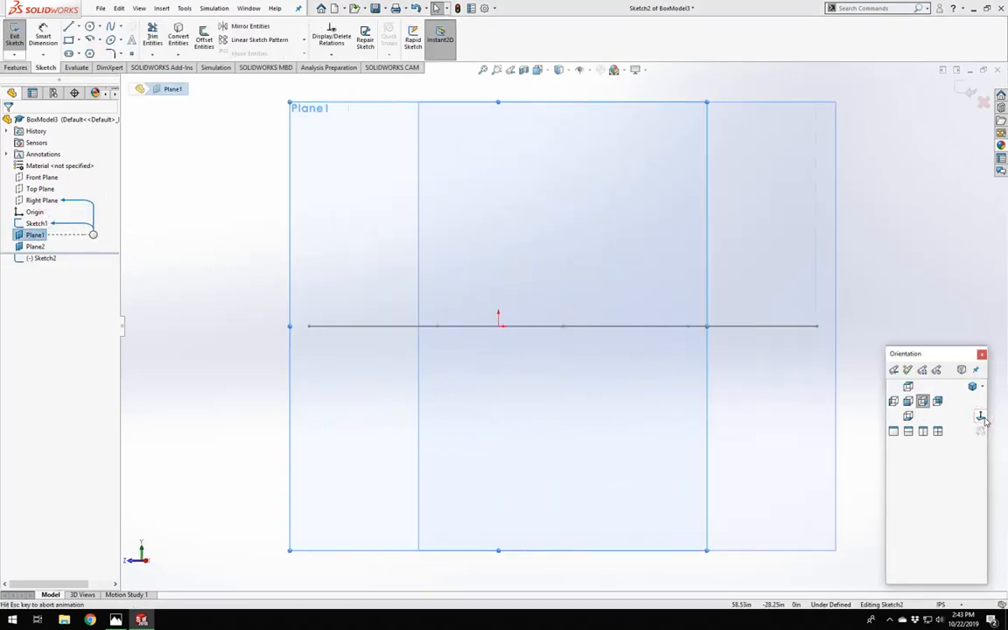
{"action": "mouse_move", "coordinate": [737, 322]}
{"action": "middle_mouse_down"}
{"action": "mouse_move", "coordinate": [709, 376]}
{"action": "mouse_move", "coordinate": [652, 411]}
{"action": "middle_mouse_up"}
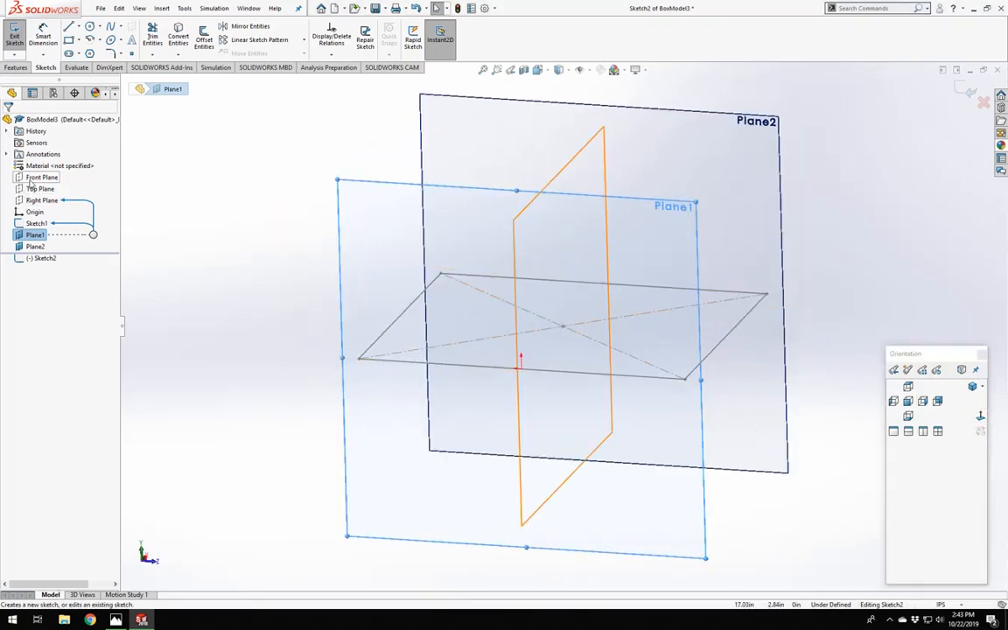
{"action": "left_click", "coordinate": [34, 178]}
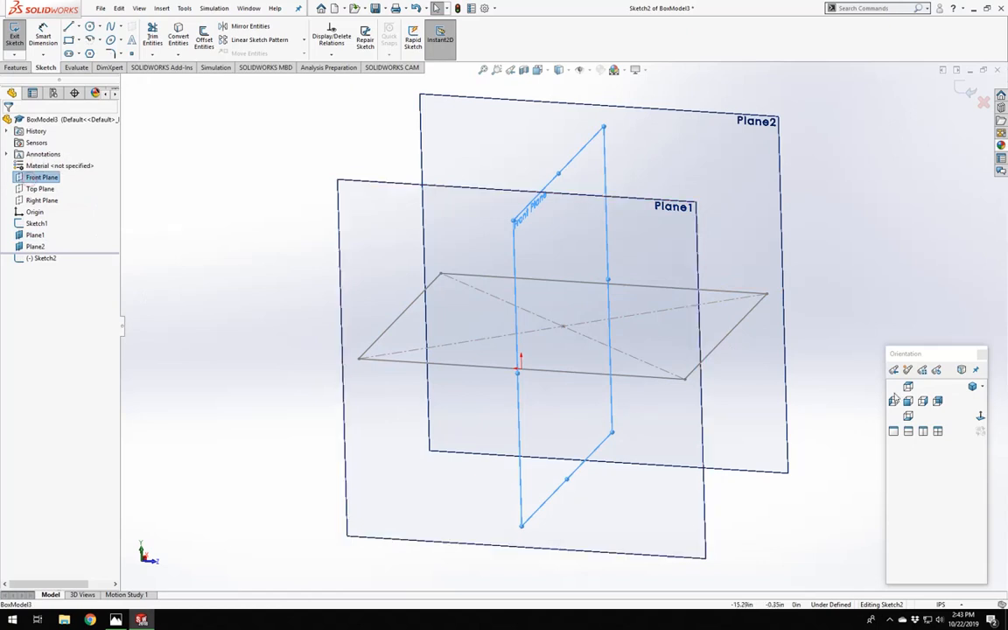
{"action": "left_click", "coordinate": [980, 418]}
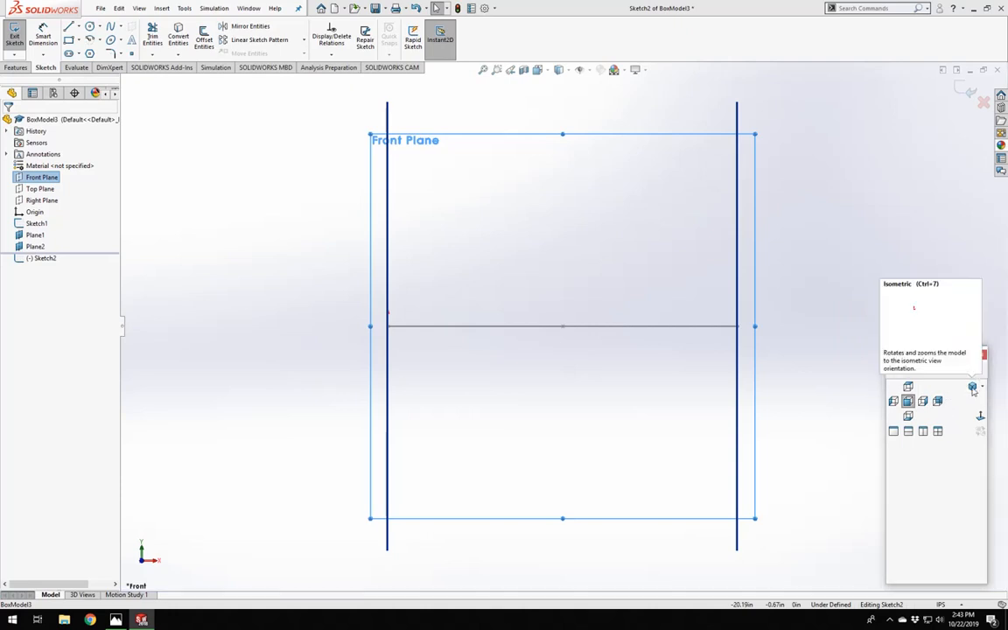
{"action": "left_click", "coordinate": [830, 267]}
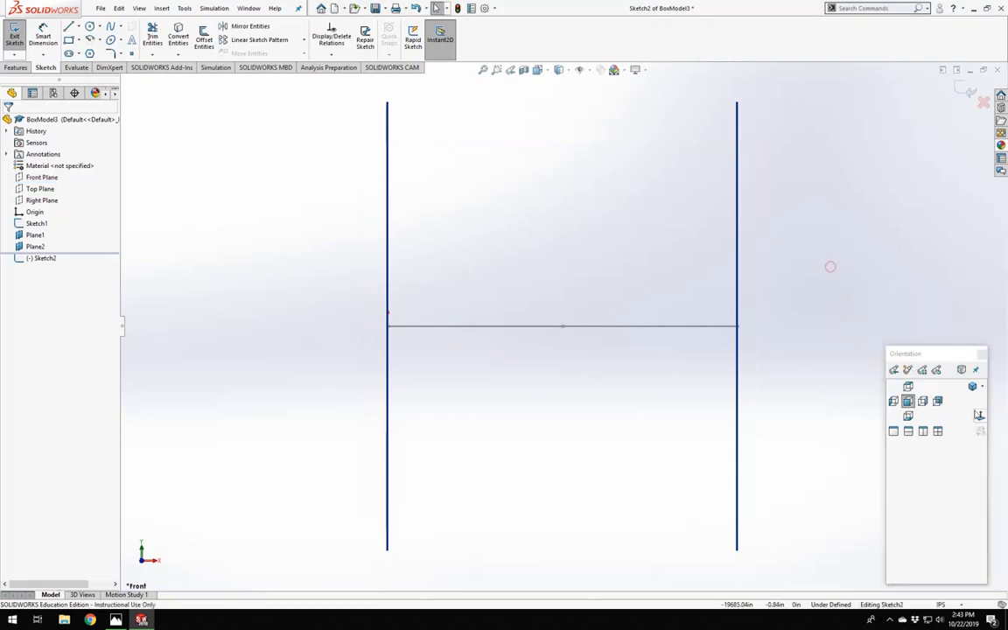
{"action": "left_click", "coordinate": [980, 419]}
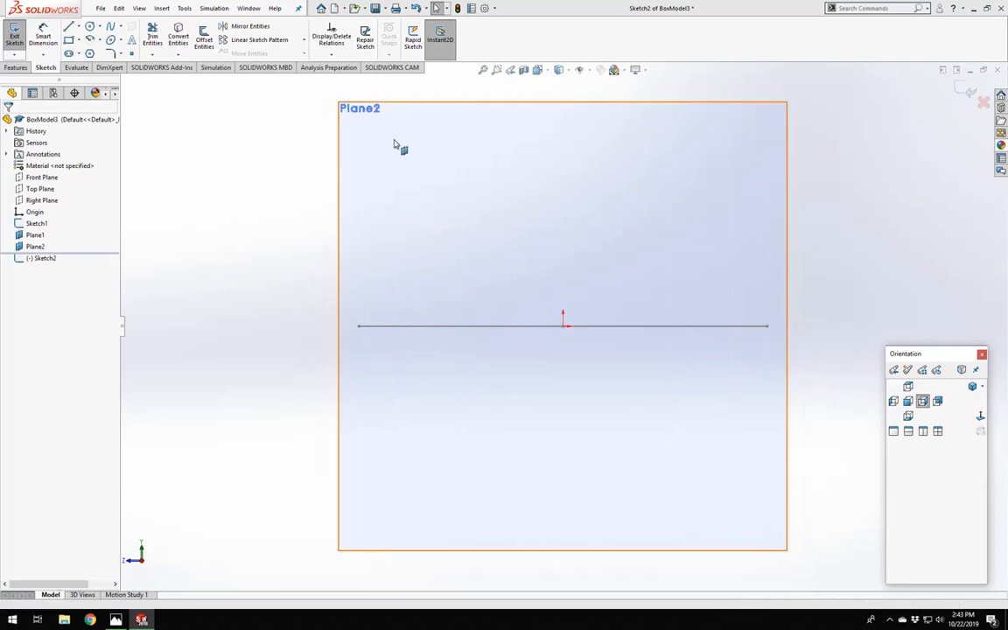
Sketch a closed six-line side profile on the 14 in base edge, with a flat top, two sloping lines and a short vertical edge about 3 in tall.
{"action": "scroll", "coordinate": [692, 334], "scroll_direction": "up", "scroll_amount": 3}
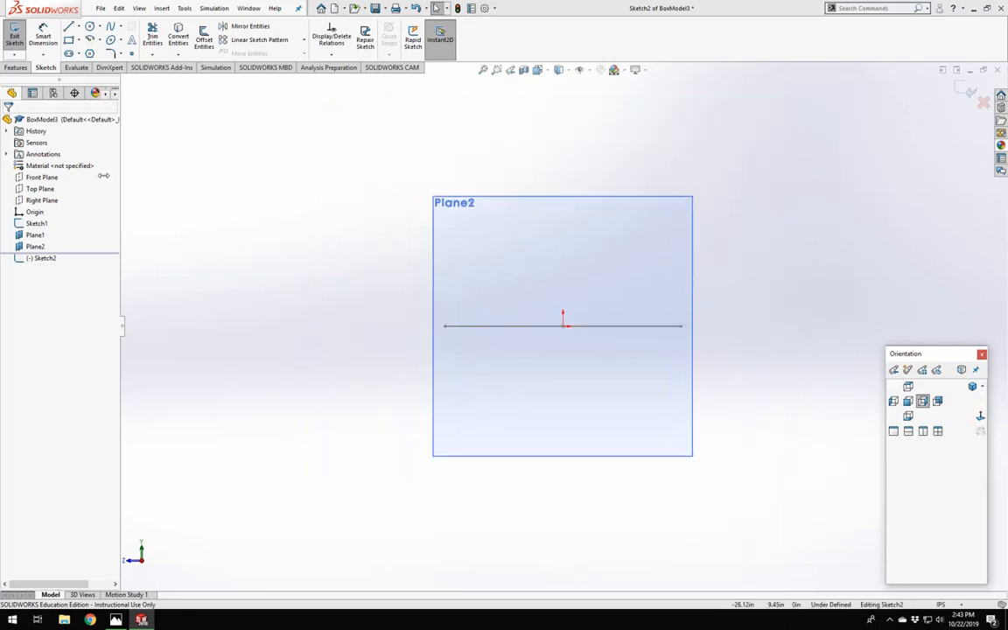
{"action": "scroll", "coordinate": [725, 259], "scroll_direction": "up", "scroll_amount": 3}
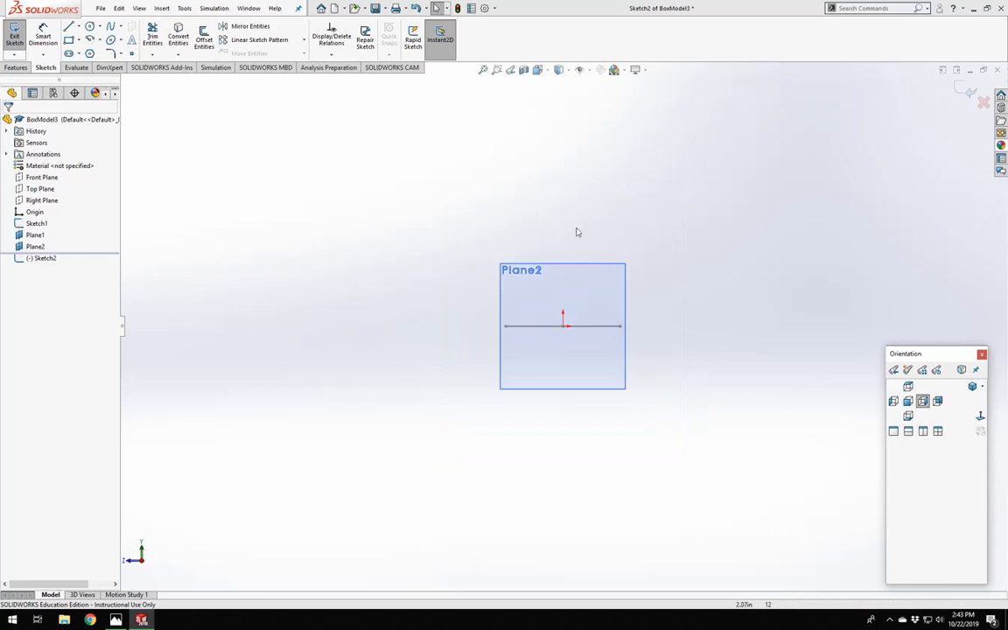
{"action": "scroll", "coordinate": [569, 237], "scroll_direction": "down", "scroll_amount": 4}
{"action": "scroll", "coordinate": [628, 386], "scroll_direction": "down", "scroll_amount": 1}
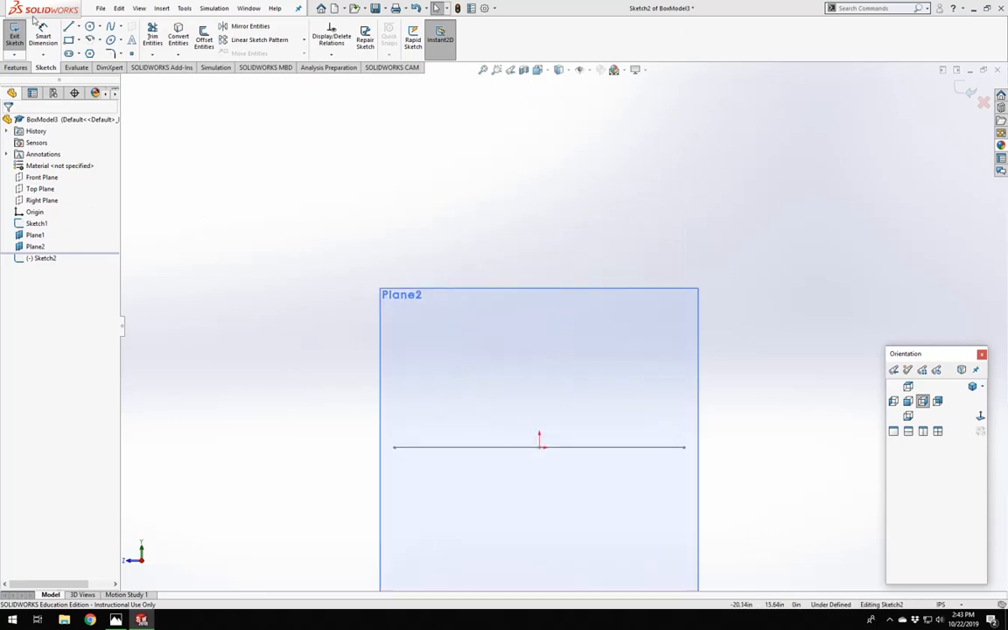
{"action": "left_click", "coordinate": [68, 28]}
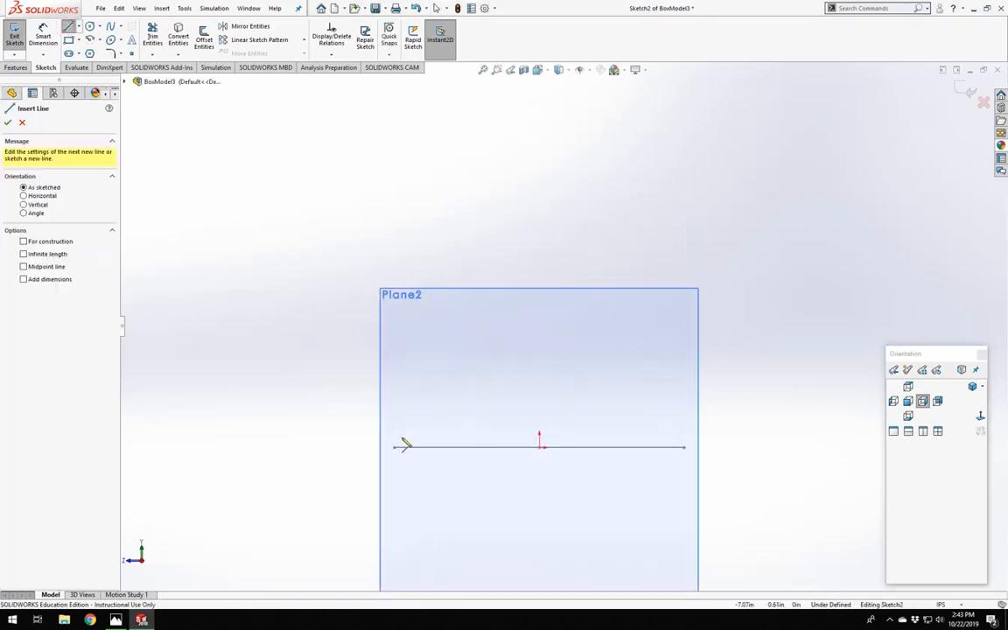
{"action": "scroll", "coordinate": [385, 460], "scroll_direction": "down", "scroll_amount": 1}
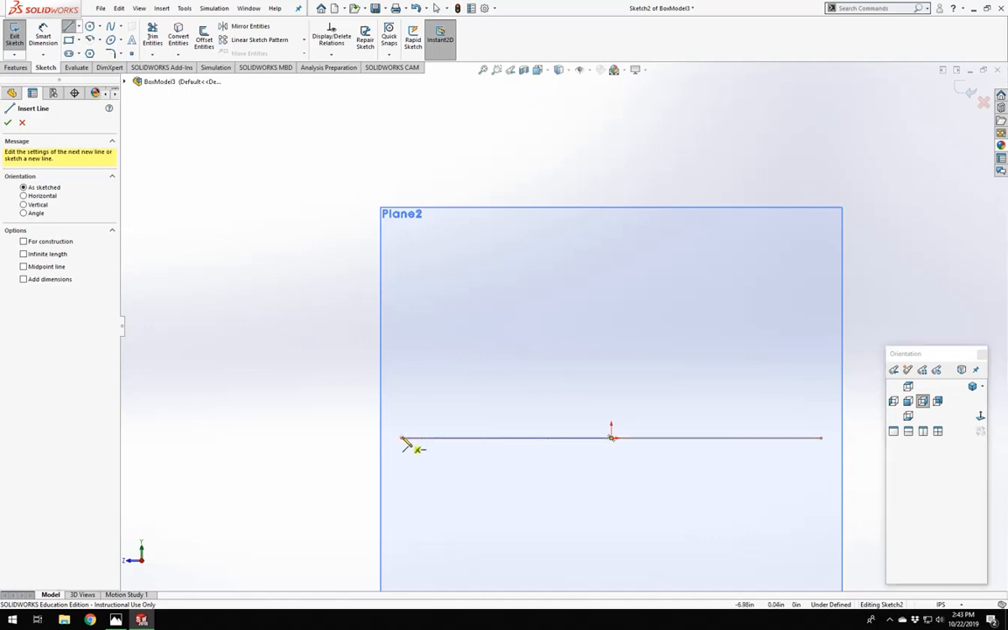
{"action": "left_click", "coordinate": [402, 438]}
{"action": "left_click", "coordinate": [401, 150]}
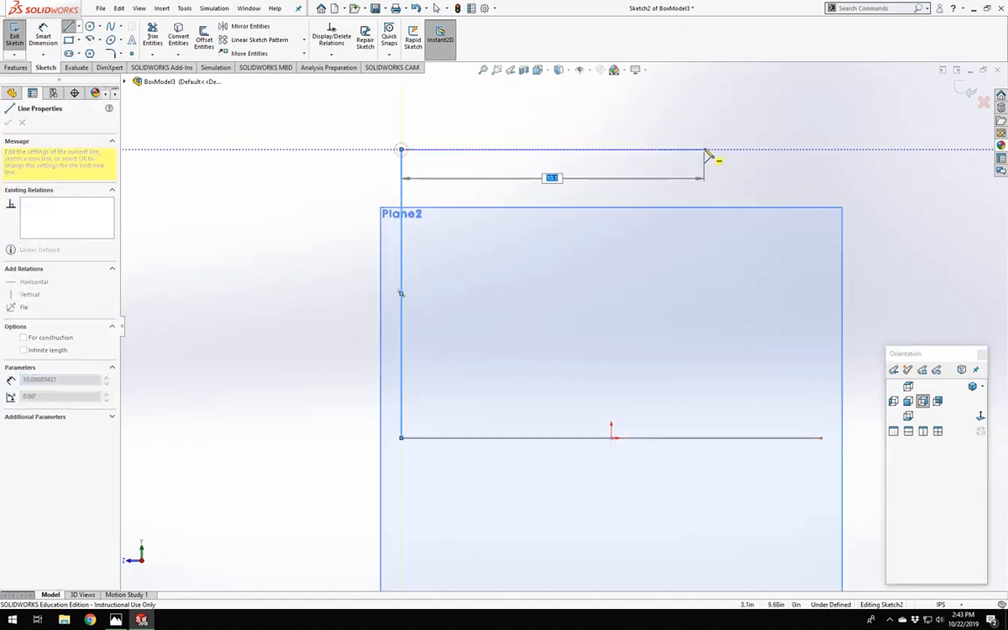
{"action": "left_click", "coordinate": [622, 149]}
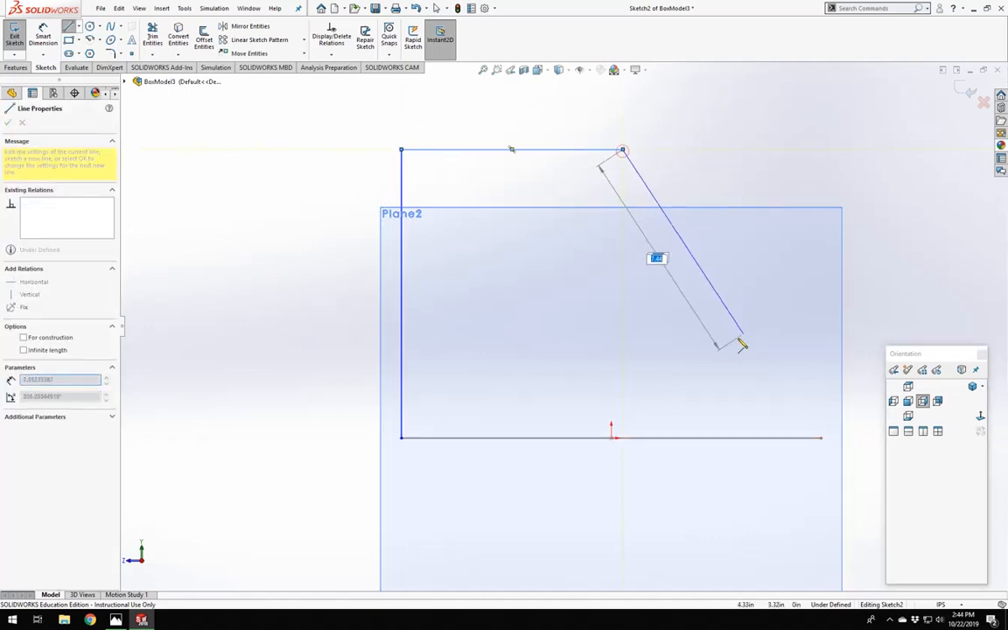
{"action": "left_click", "coordinate": [720, 316]}
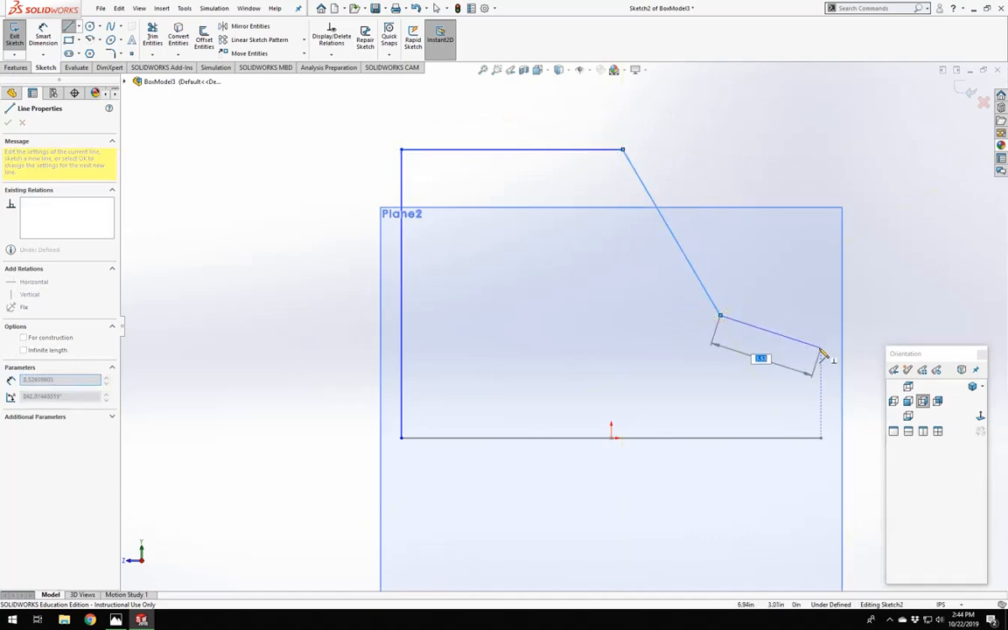
{"action": "left_click", "coordinate": [821, 349]}
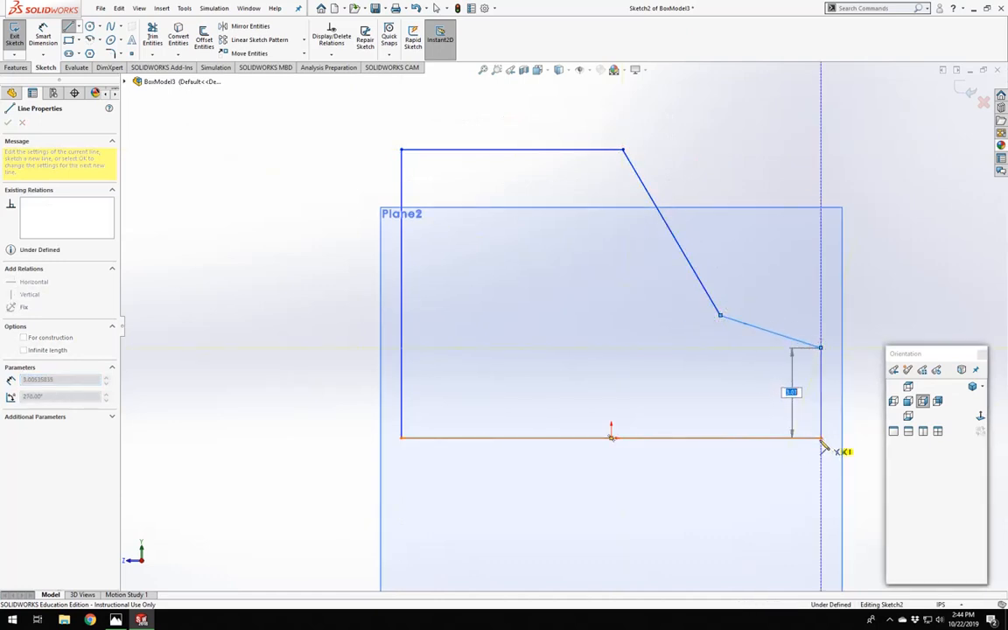
{"action": "left_click", "coordinate": [820, 438]}
{"action": "left_click", "coordinate": [402, 438]}
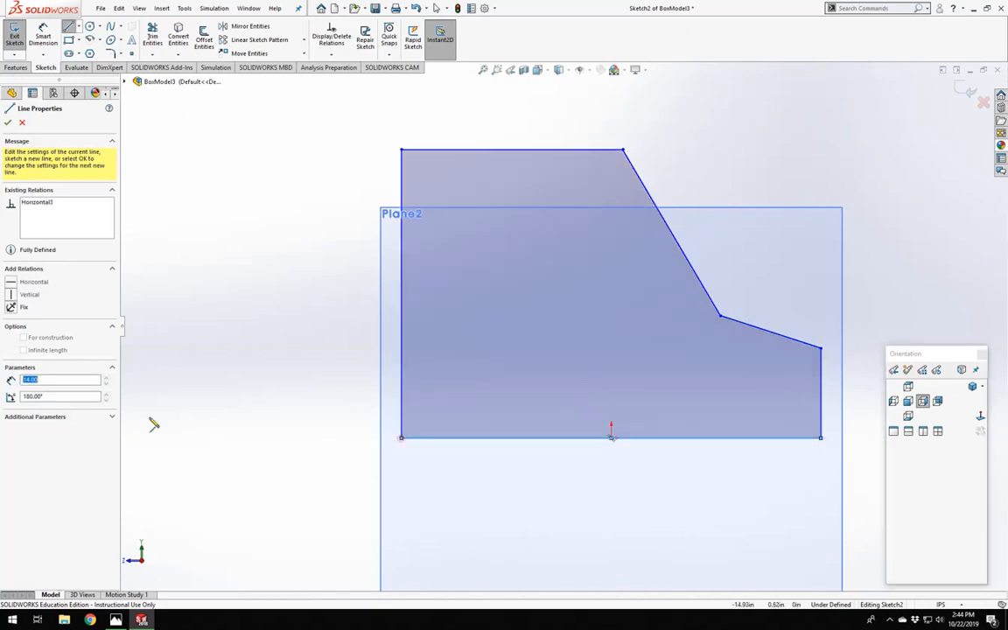
{"action": "key", "text": "Escape"}
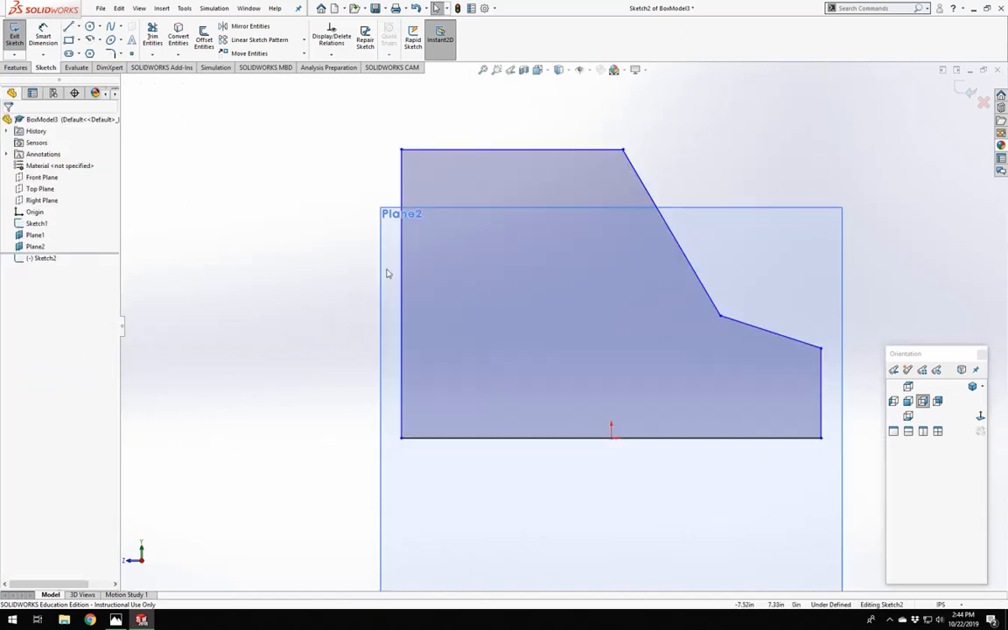
{"action": "scroll", "coordinate": [562, 324], "scroll_direction": "up", "scroll_amount": 1}
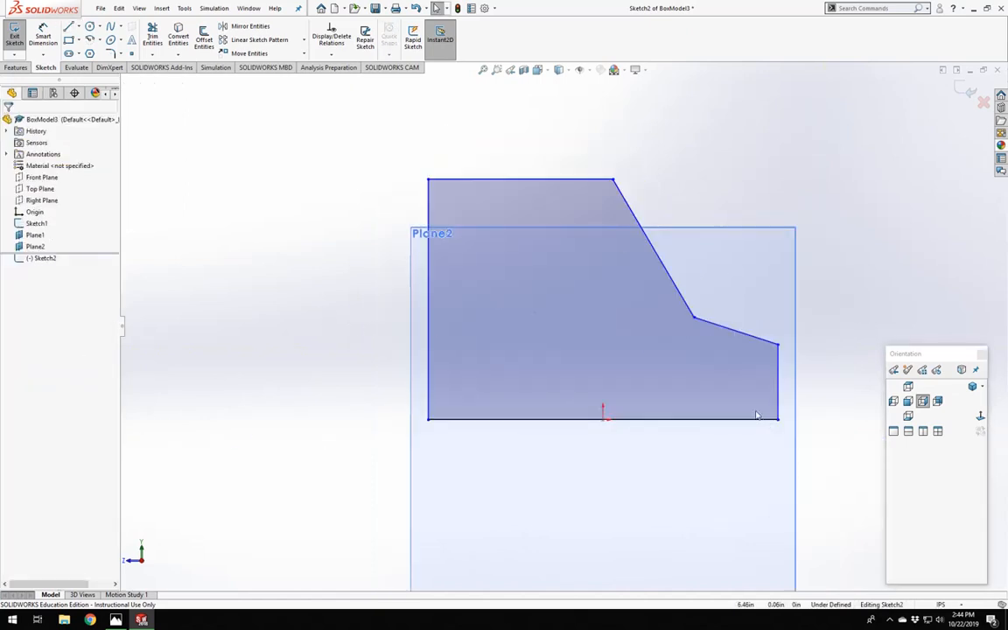
{"action": "scroll", "coordinate": [733, 348], "scroll_direction": "down", "scroll_amount": 3}
{"action": "scroll", "coordinate": [564, 336], "scroll_direction": "up", "scroll_amount": 3}
{"action": "scroll", "coordinate": [619, 348], "scroll_direction": "down", "scroll_amount": 2}
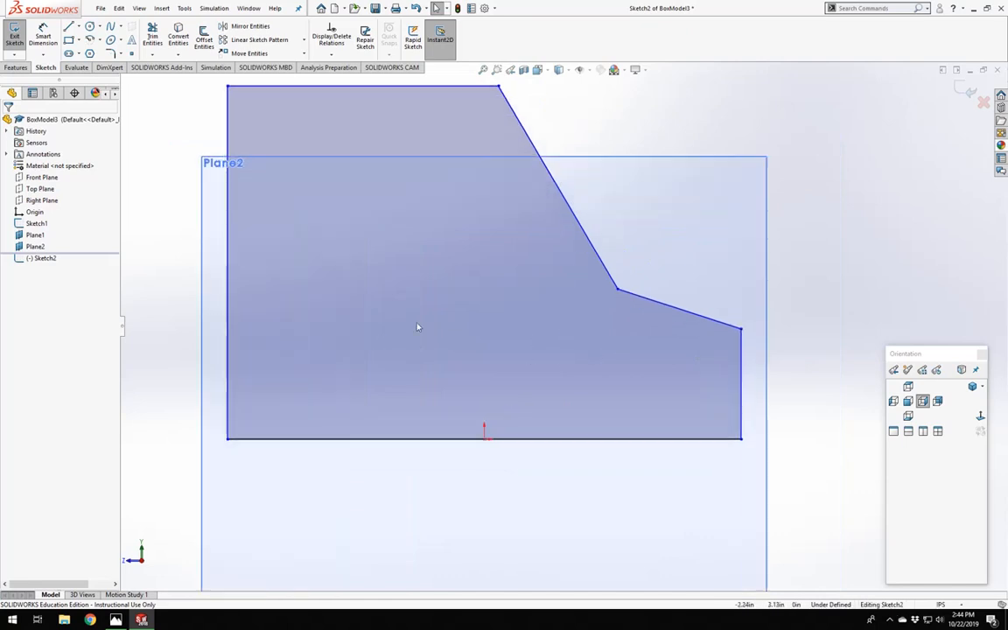
{"action": "scroll", "coordinate": [577, 324], "scroll_direction": "up", "scroll_amount": 3}
{"action": "scroll", "coordinate": [605, 331], "scroll_direction": "down", "scroll_amount": 2}
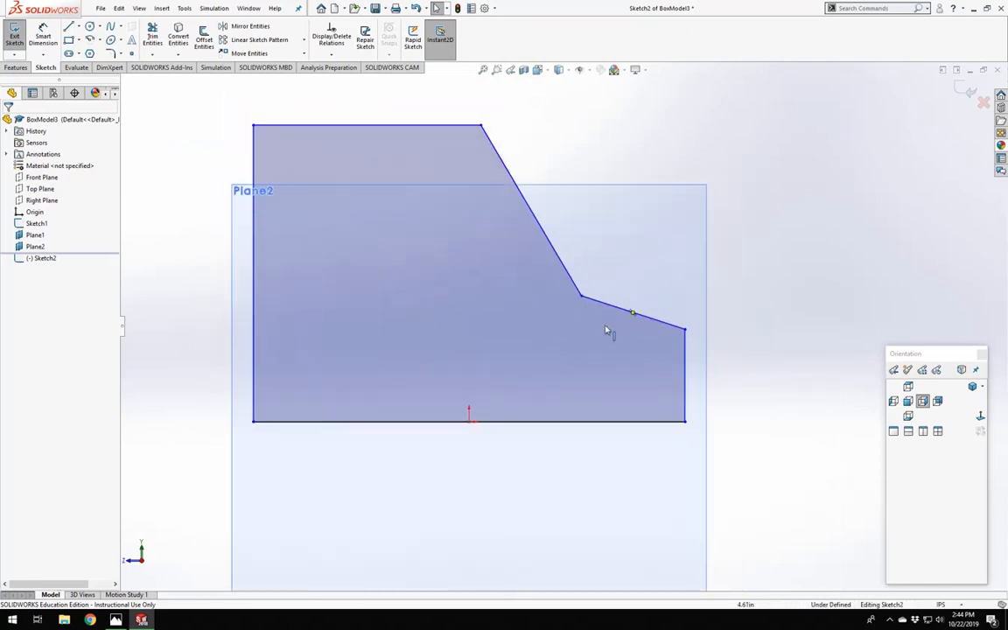
{"action": "scroll", "coordinate": [571, 409], "scroll_direction": "up", "scroll_amount": 2}
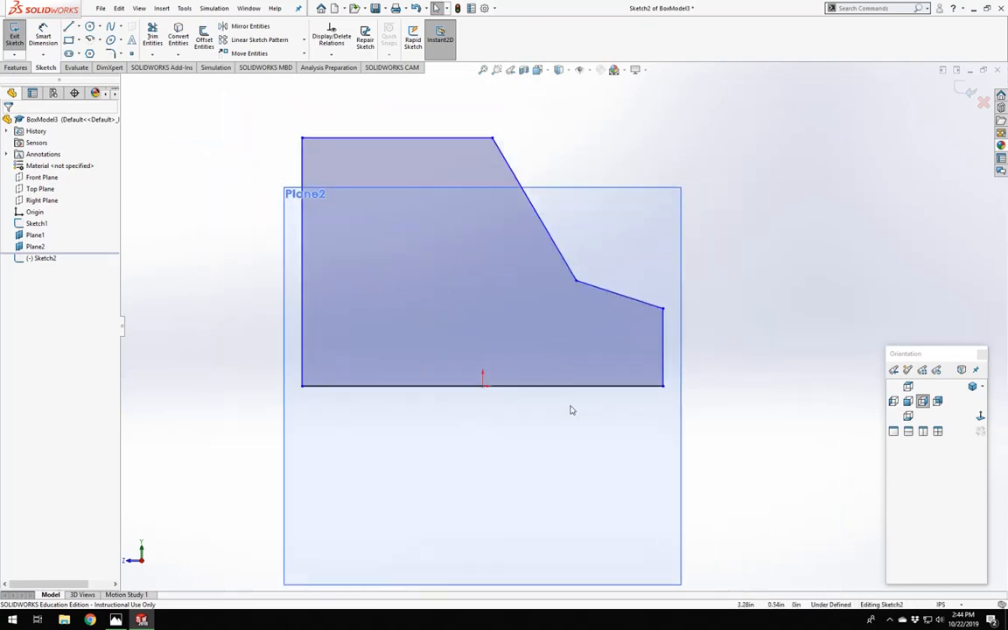
{"action": "scroll", "coordinate": [567, 409], "scroll_direction": "down", "scroll_amount": 2}
{"action": "scroll", "coordinate": [560, 259], "scroll_direction": "up", "scroll_amount": 3}
{"action": "scroll", "coordinate": [552, 280], "scroll_direction": "down", "scroll_amount": 2}
{"action": "scroll", "coordinate": [354, 398], "scroll_direction": "down", "scroll_amount": 3}
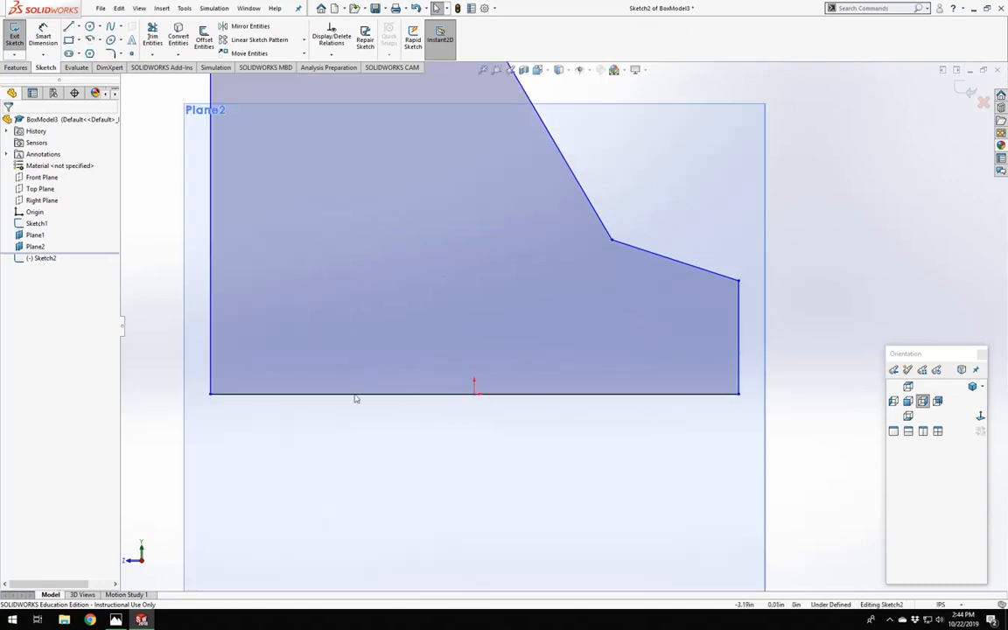
{"action": "scroll", "coordinate": [383, 359], "scroll_direction": "up", "scroll_amount": 4}
{"action": "scroll", "coordinate": [545, 261], "scroll_direction": "down", "scroll_amount": 3}
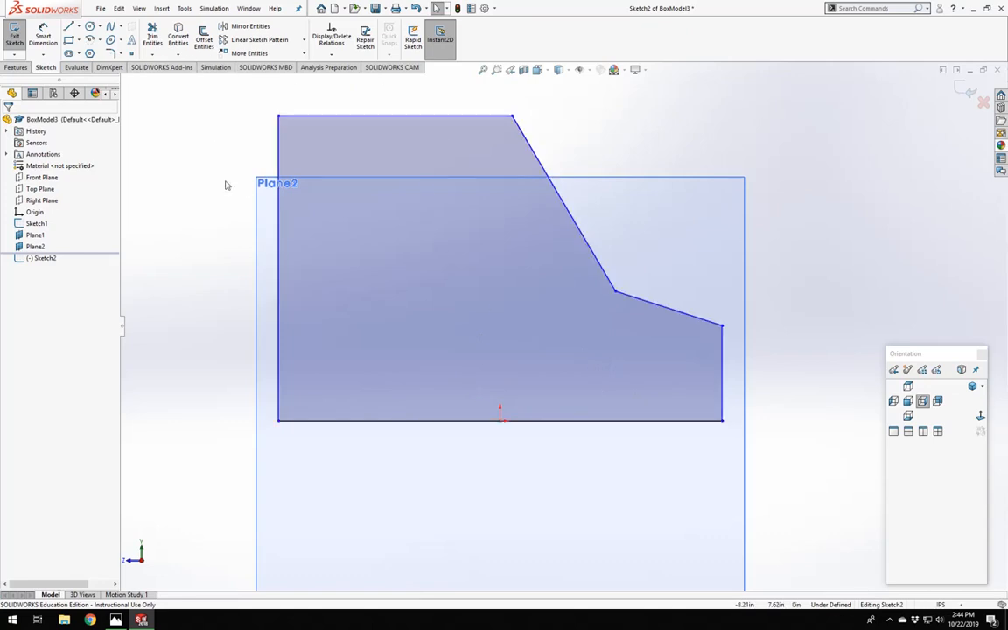
Dimension the profile's tall vertical edge to 10 in.
{"action": "right_click_drag", "start_coordinate": [186, 195], "coordinate": [182, 127]}
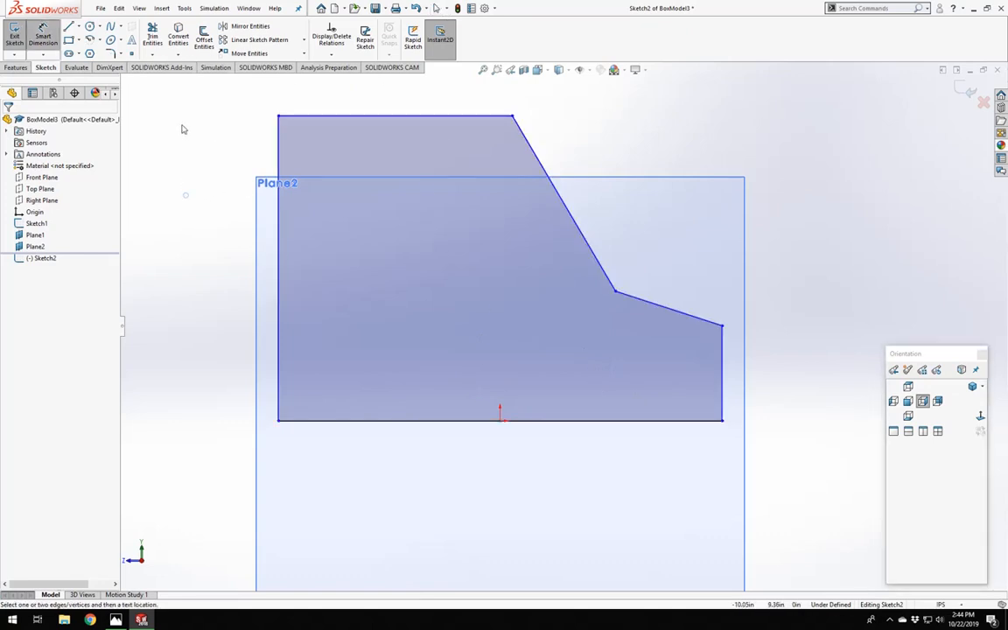
{"action": "left_click", "coordinate": [259, 232]}
{"action": "left_click", "coordinate": [243, 257]}
{"action": "type", "text": "10"}
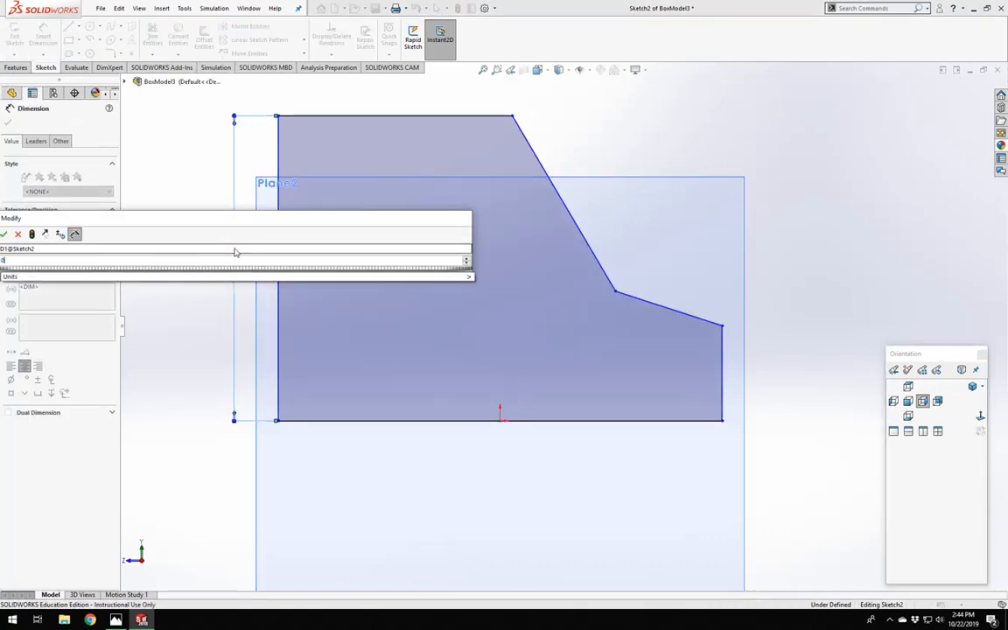
{"action": "key", "text": "Return"}
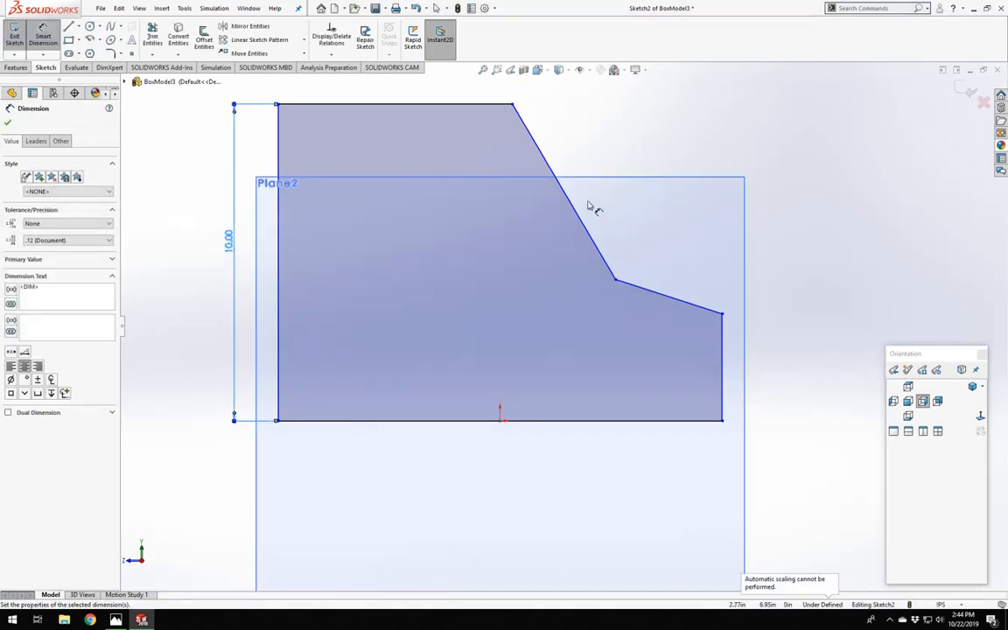
Dimension the profile's short vertical edge to 4 in.
{"action": "scroll", "coordinate": [644, 248], "scroll_direction": "up", "scroll_amount": 4}
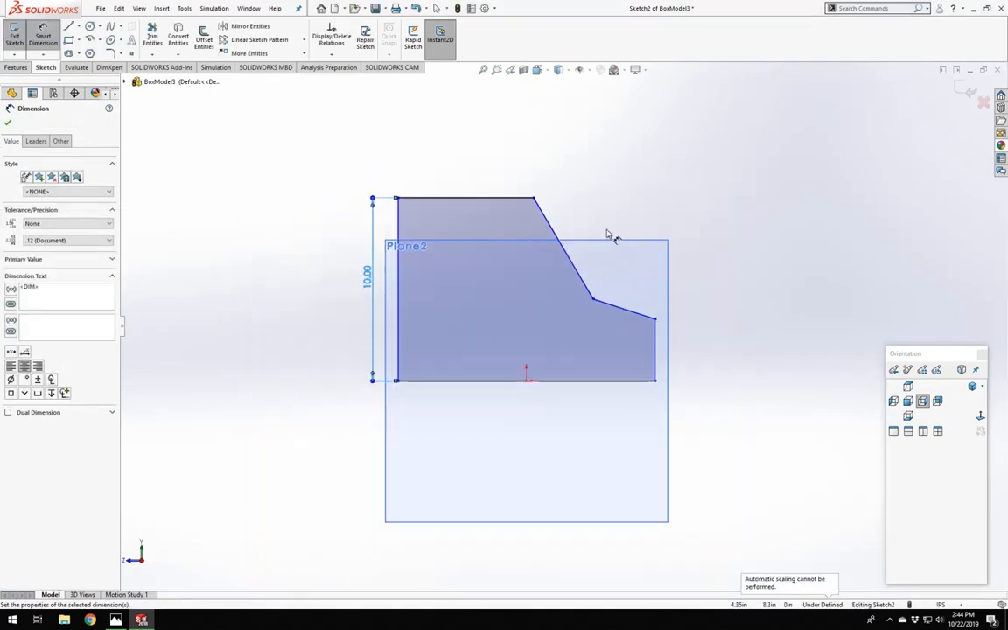
{"action": "scroll", "coordinate": [608, 232], "scroll_direction": "down", "scroll_amount": 2}
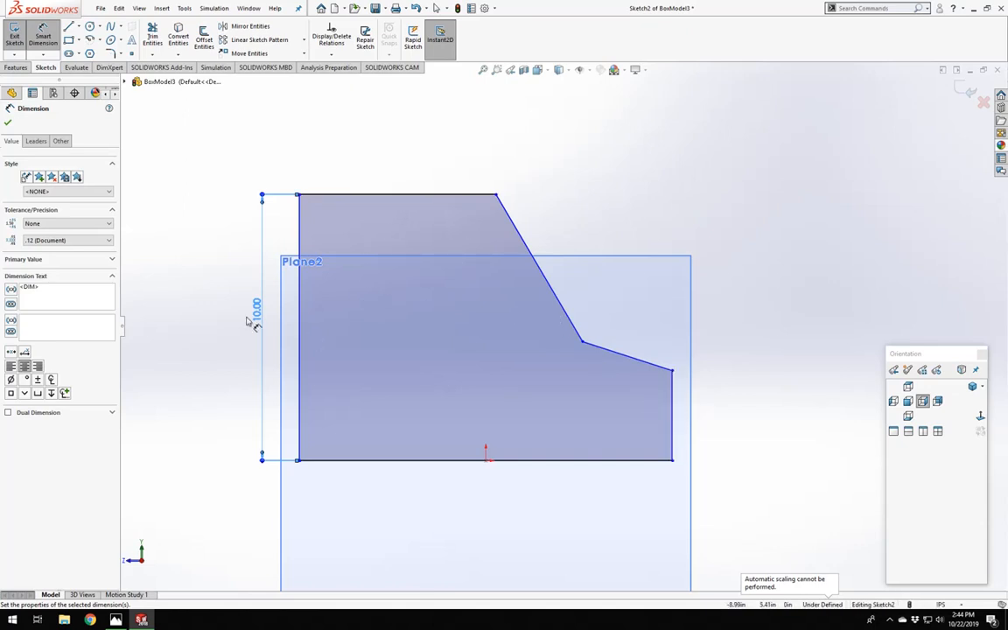
{"action": "left_click", "coordinate": [673, 403]}
{"action": "left_click", "coordinate": [725, 407]}
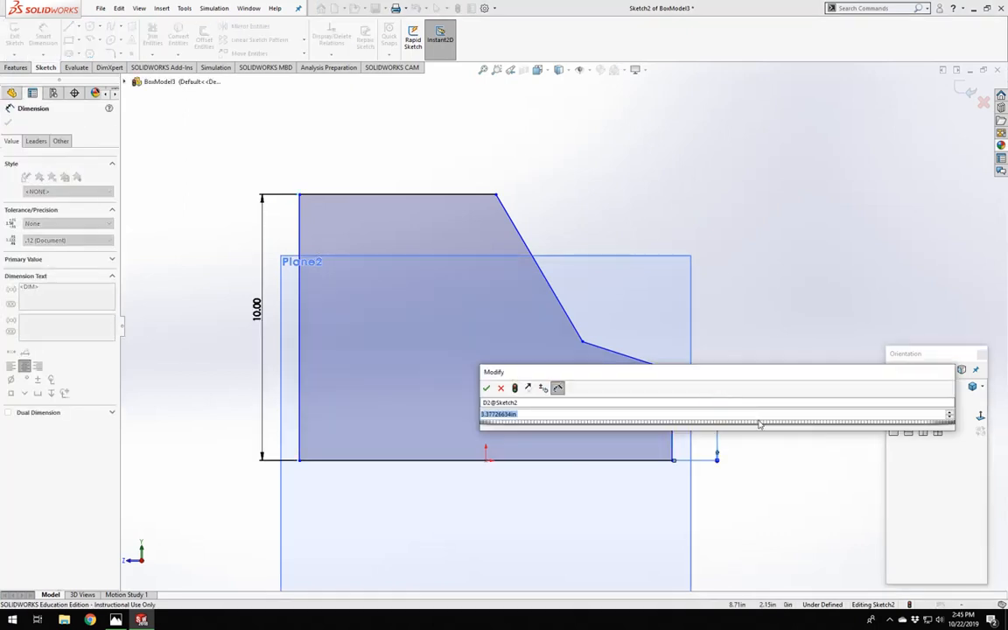
{"action": "type", "text": "4"}
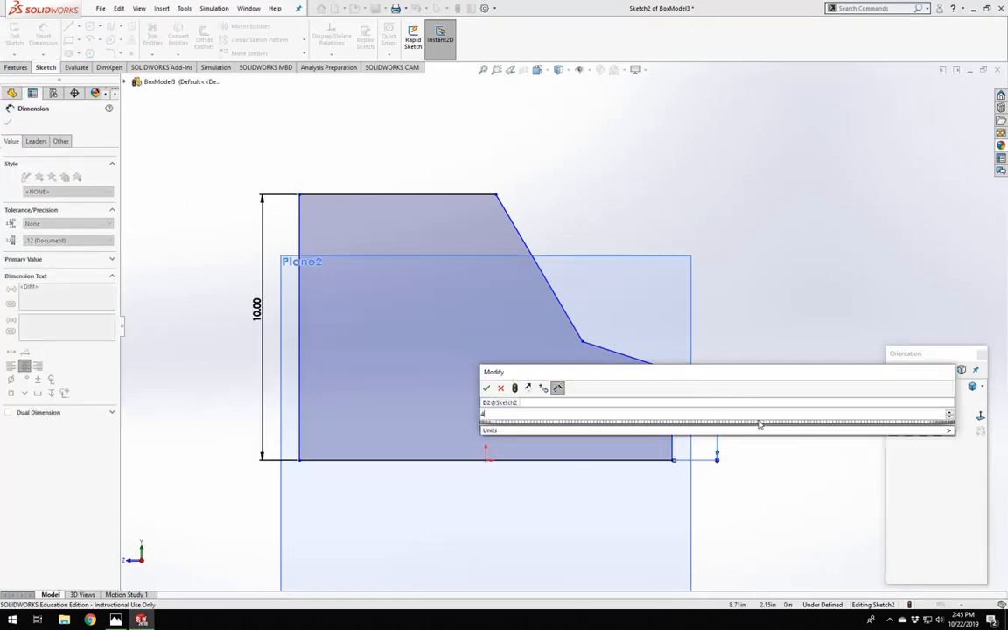
{"action": "key", "text": "Return"}
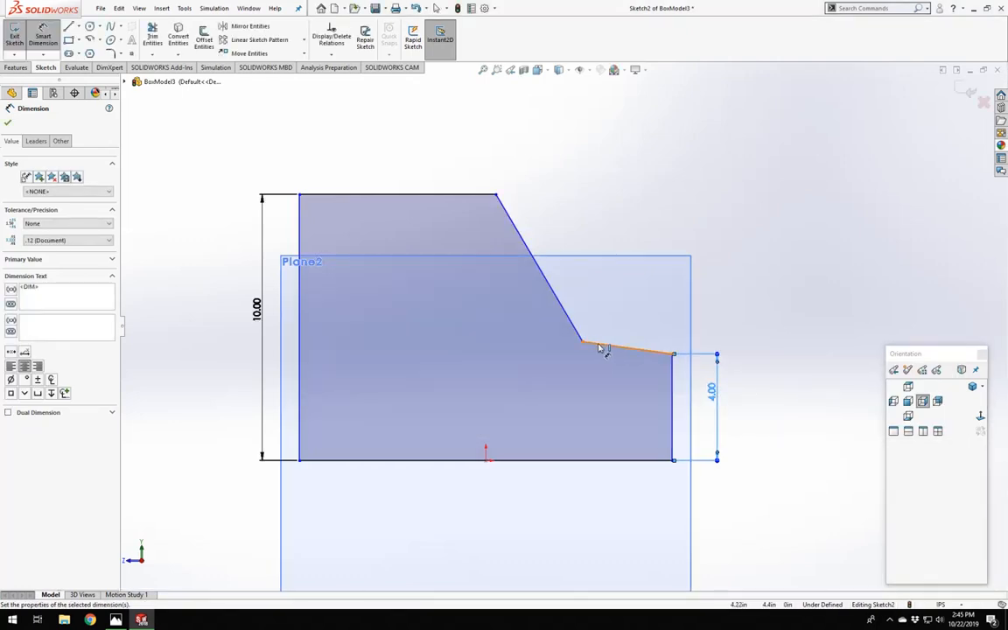
Dimension the vertical drop from the profile's top edge to its inner corner to 5 in.
{"action": "scroll", "coordinate": [591, 346], "scroll_direction": "down", "scroll_amount": 3}
{"action": "scroll", "coordinate": [580, 344], "scroll_direction": "up", "scroll_amount": 4}
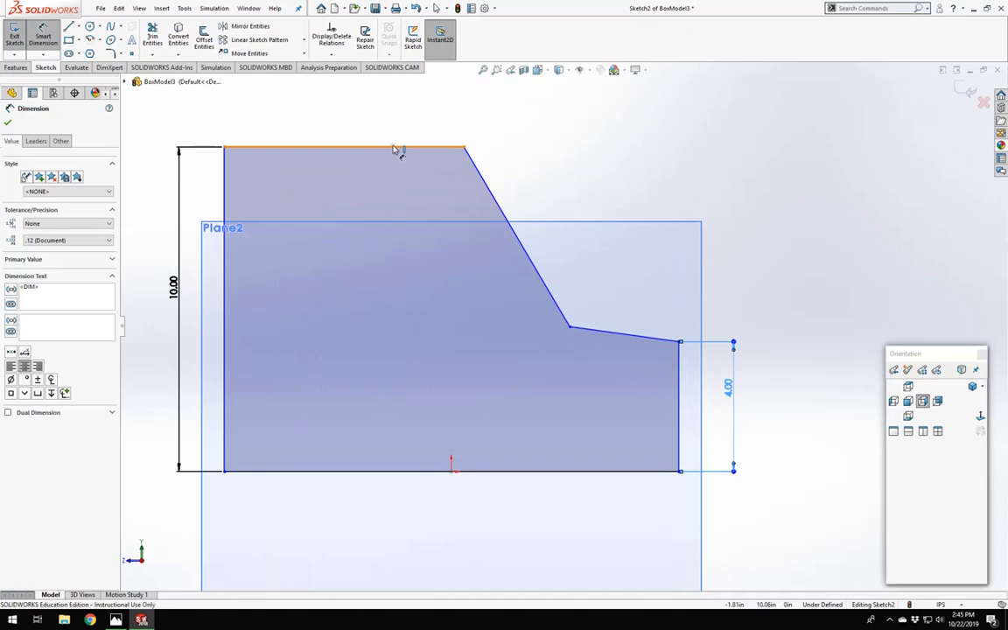
{"action": "left_click", "coordinate": [396, 148]}
{"action": "left_click", "coordinate": [570, 326]}
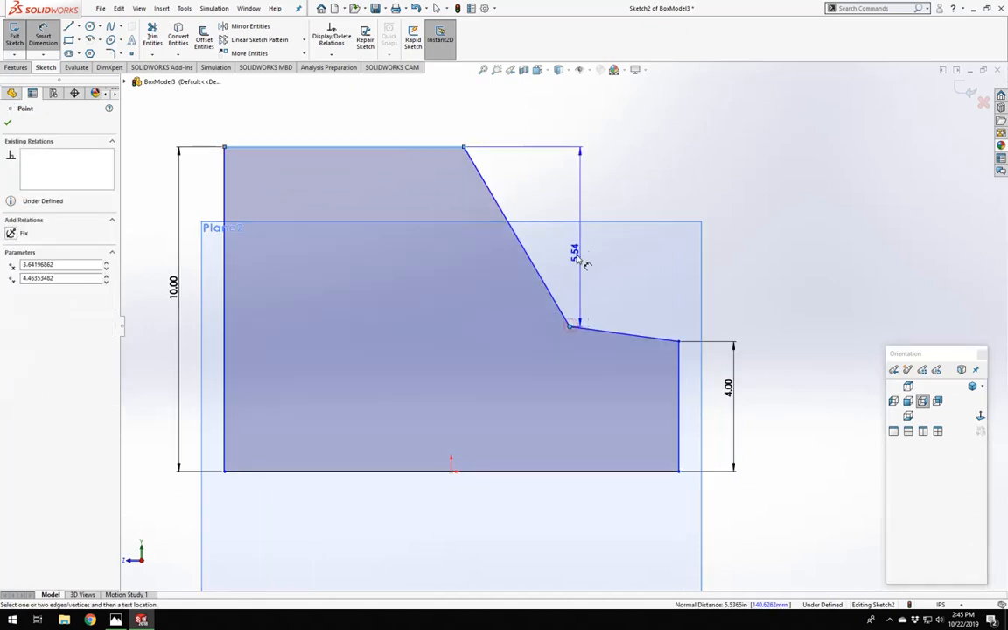
{"action": "left_click", "coordinate": [578, 255]}
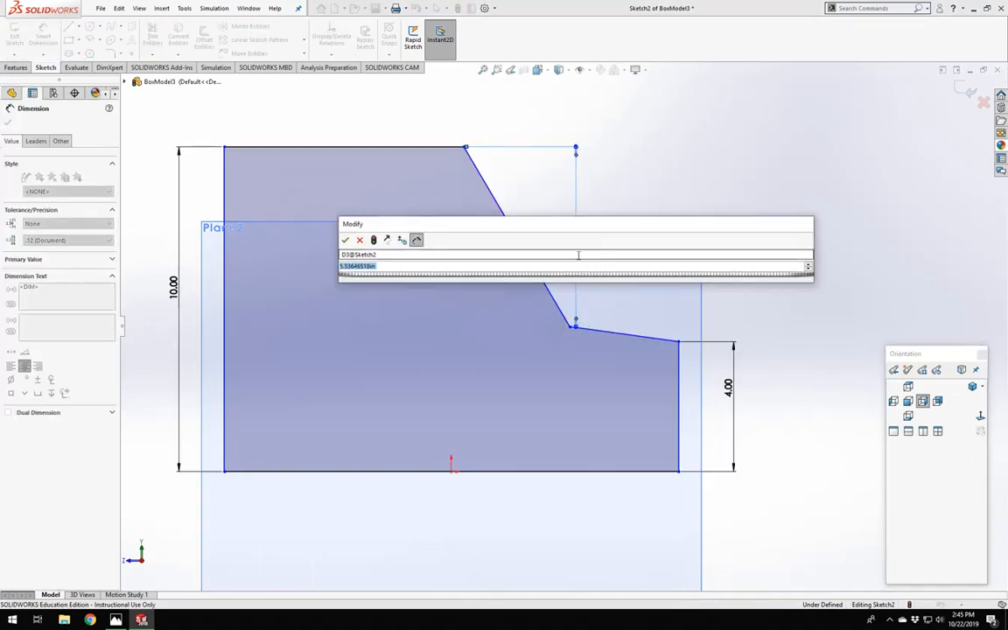
{"action": "type", "text": "5"}
{"action": "key", "text": "Return"}
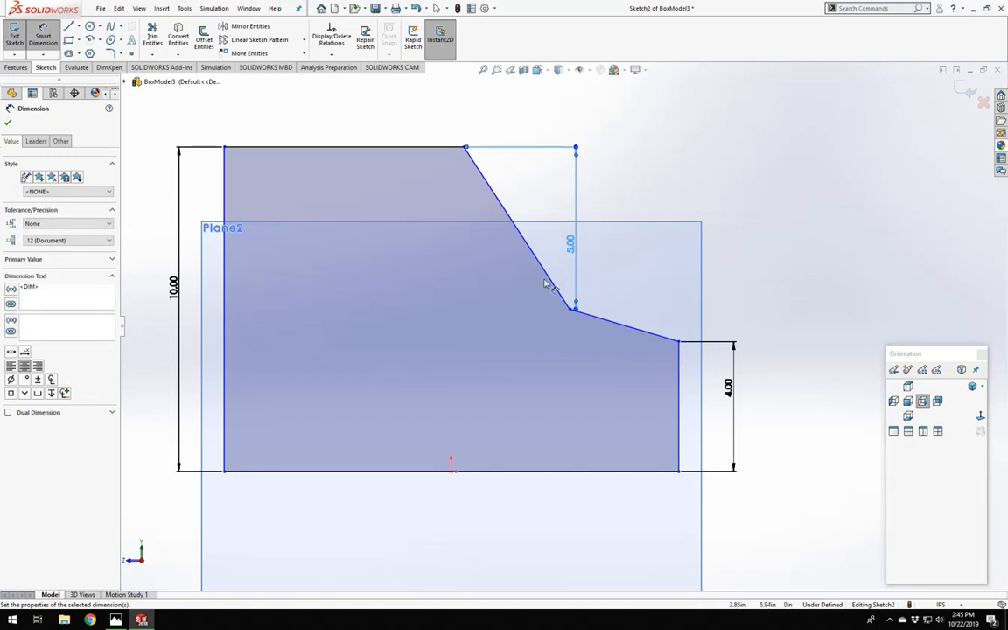
Dimension the profile's top horizontal edge to 8 in.
{"action": "scroll", "coordinate": [545, 280], "scroll_direction": "down", "scroll_amount": 1}
{"action": "scroll", "coordinate": [560, 318], "scroll_direction": "up", "scroll_amount": 1}
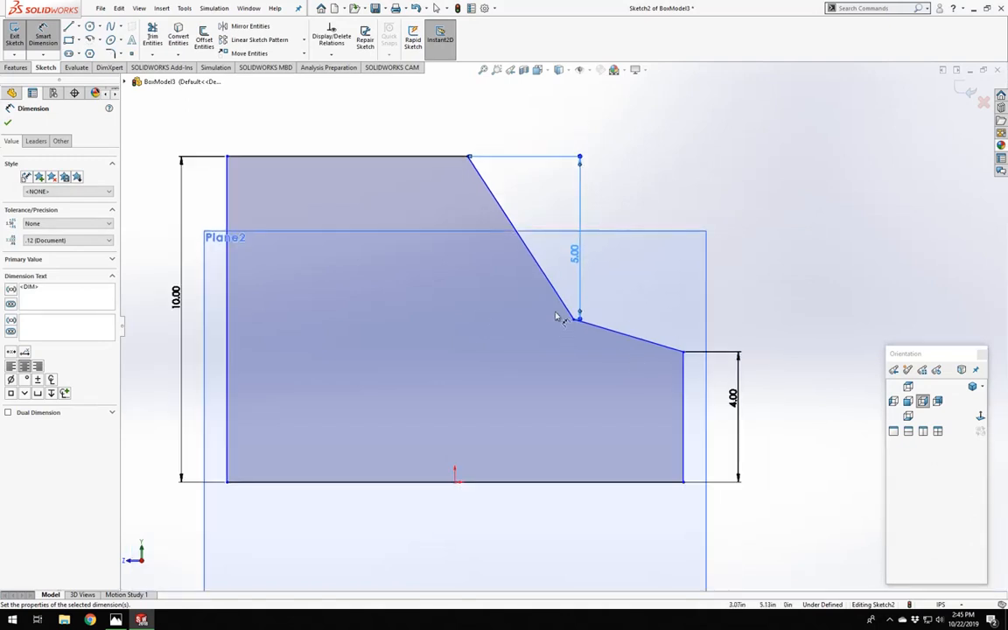
{"action": "left_click", "coordinate": [345, 157]}
{"action": "left_click", "coordinate": [342, 138]}
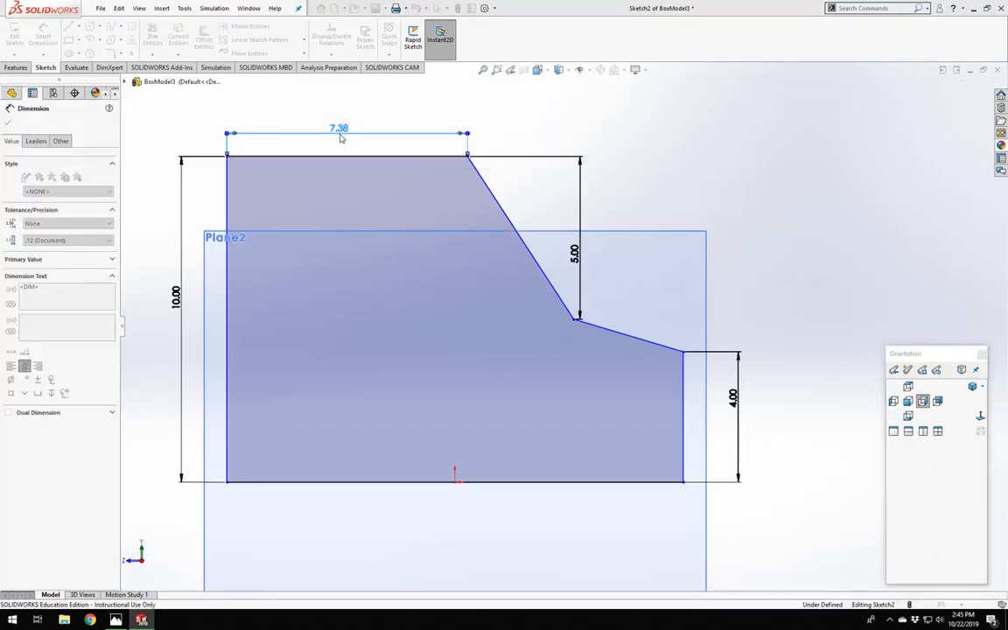
{"action": "type", "text": "8"}
{"action": "key", "text": "Return"}
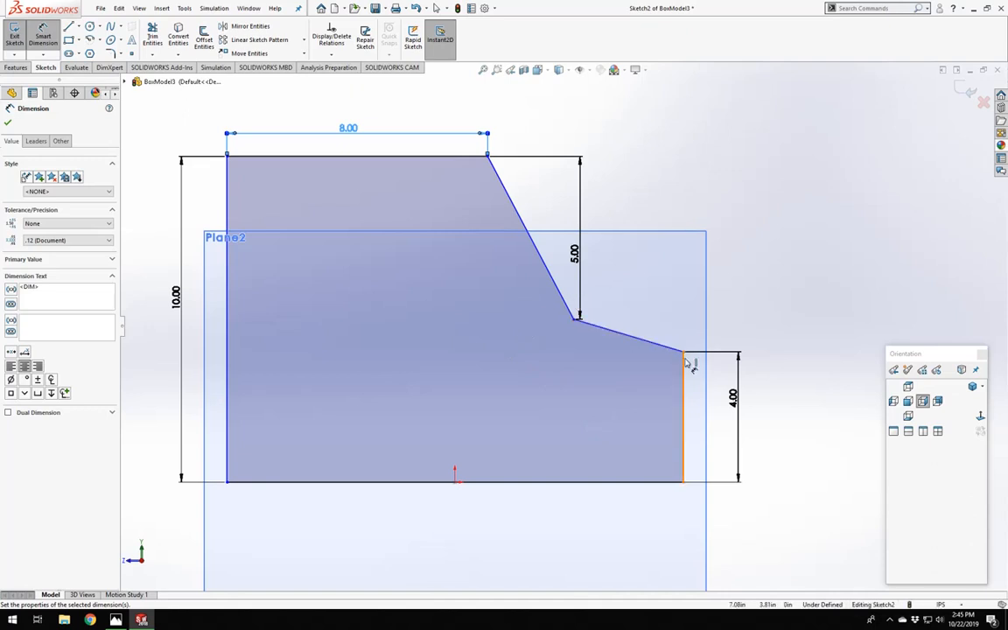
Dimension the horizontal span of the lower sloping line to 4 in and end dimensioning.
{"action": "left_click", "coordinate": [591, 328]}
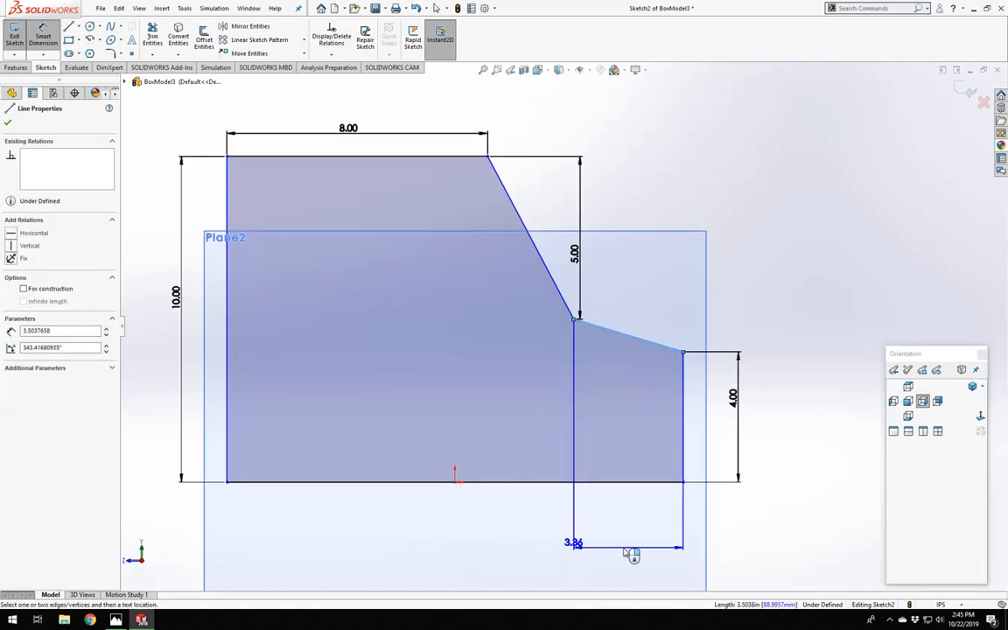
{"action": "left_click", "coordinate": [624, 548]}
{"action": "type", "text": "4"}
{"action": "key", "text": "Return"}
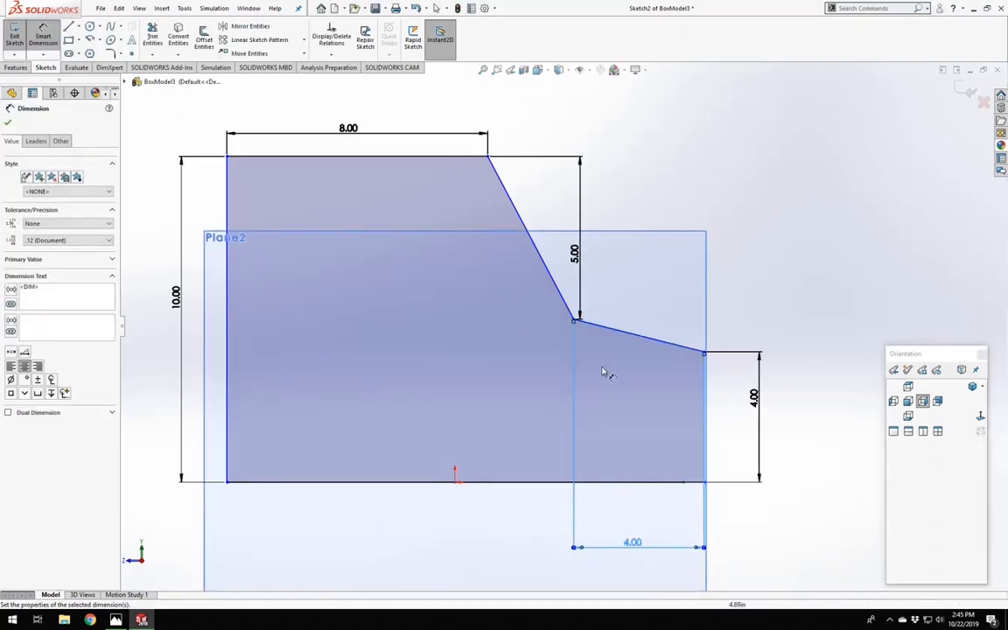
{"action": "scroll", "coordinate": [516, 474], "scroll_direction": "up", "scroll_amount": 2}
{"action": "scroll", "coordinate": [544, 478], "scroll_direction": "down", "scroll_amount": 3}
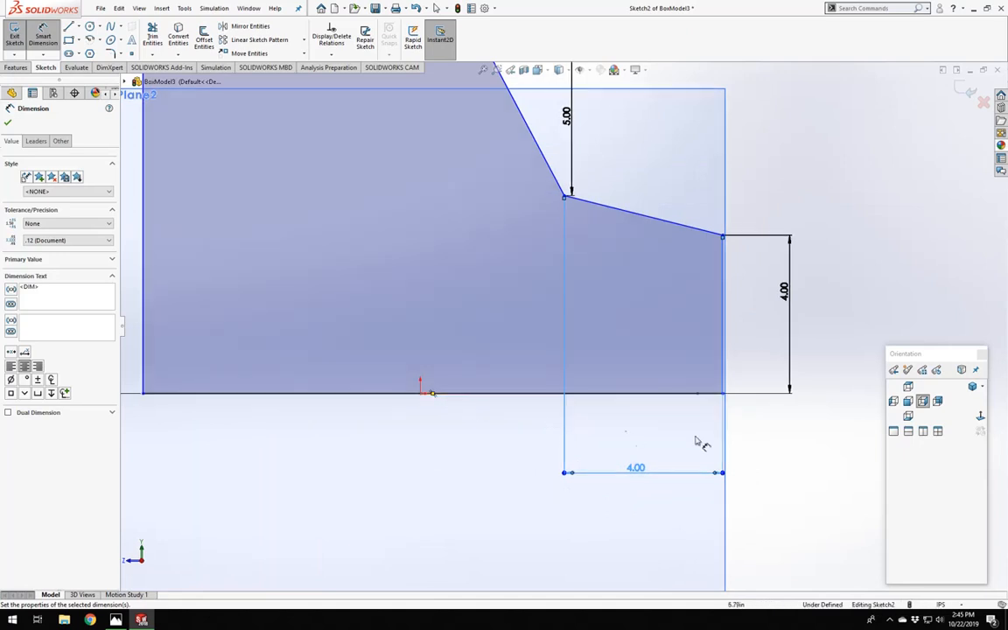
{"action": "key", "text": "Escape"}
Move the tall edge's lower endpoint inward along the base line and back onto the base layout's front corner.
{"action": "scroll", "coordinate": [551, 399], "scroll_direction": "up", "scroll_amount": 3}
{"action": "scroll", "coordinate": [543, 394], "scroll_direction": "down", "scroll_amount": 2}
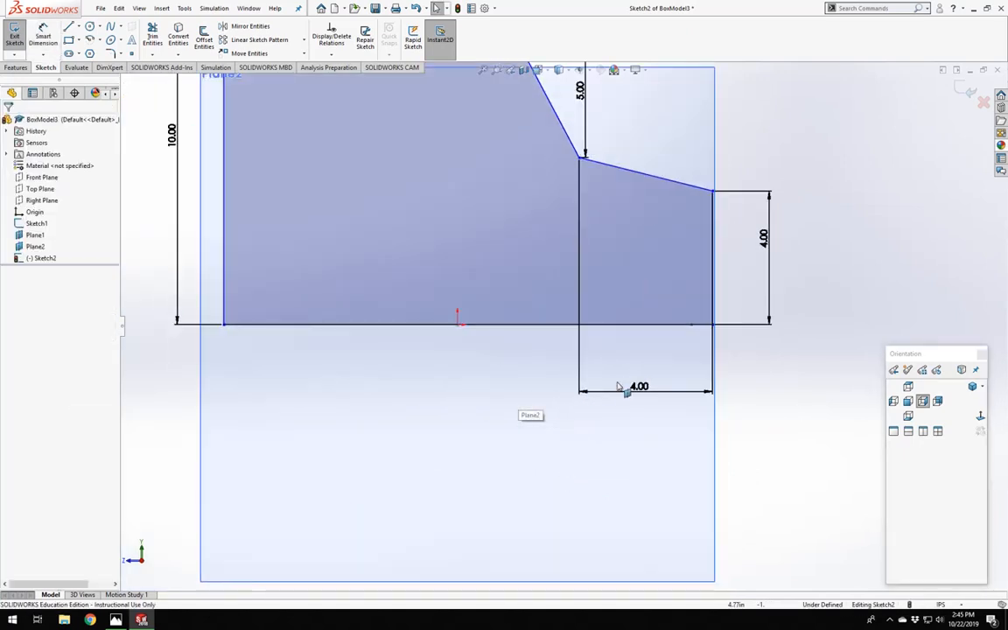
{"action": "mouse_move", "coordinate": [227, 326]}
{"action": "left_mouse_down"}
{"action": "mouse_move", "coordinate": [323, 332]}
{"action": "mouse_move", "coordinate": [311, 326]}
{"action": "left_mouse_up"}
{"action": "mouse_move", "coordinate": [236, 385]}
{"action": "middle_mouse_down"}
{"action": "mouse_move", "coordinate": [243, 453]}
{"action": "mouse_move", "coordinate": [241, 428]}
{"action": "middle_mouse_up"}
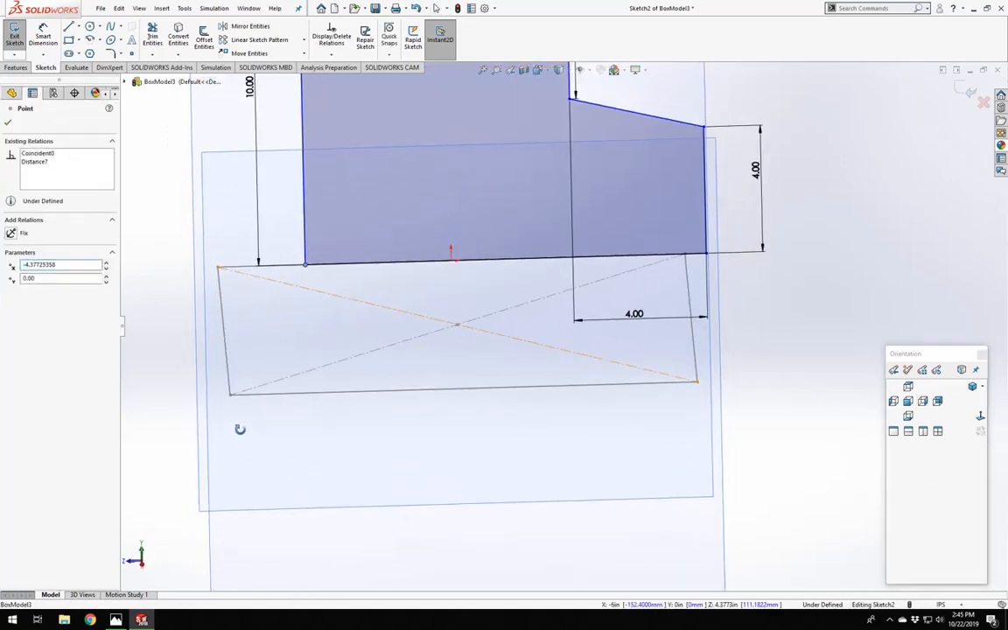
{"action": "mouse_move", "coordinate": [304, 273]}
{"action": "middle_mouse_down"}
{"action": "mouse_move", "coordinate": [264, 205]}
{"action": "mouse_move", "coordinate": [180, 283]}
{"action": "mouse_move", "coordinate": [82, 342]}
{"action": "mouse_move", "coordinate": [218, 375]}
{"action": "mouse_move", "coordinate": [265, 412]}
{"action": "mouse_move", "coordinate": [252, 403]}
{"action": "middle_mouse_up"}
{"action": "mouse_move", "coordinate": [478, 222]}
{"action": "left_mouse_down"}
{"action": "mouse_move", "coordinate": [429, 194]}
{"action": "mouse_move", "coordinate": [414, 169]}
{"action": "left_mouse_up"}
{"action": "scroll", "coordinate": [550, 423], "scroll_direction": "up", "scroll_amount": 3}
{"action": "mouse_move", "coordinate": [550, 423]}
{"action": "middle_mouse_down"}
{"action": "mouse_move", "coordinate": [468, 340]}
{"action": "mouse_move", "coordinate": [382, 316]}
{"action": "middle_mouse_up"}
Swap the profile's ends on the base line, moving the tall edge to the layout's rear corner and the short edge to its front corner.
{"action": "left_click", "coordinate": [911, 401]}
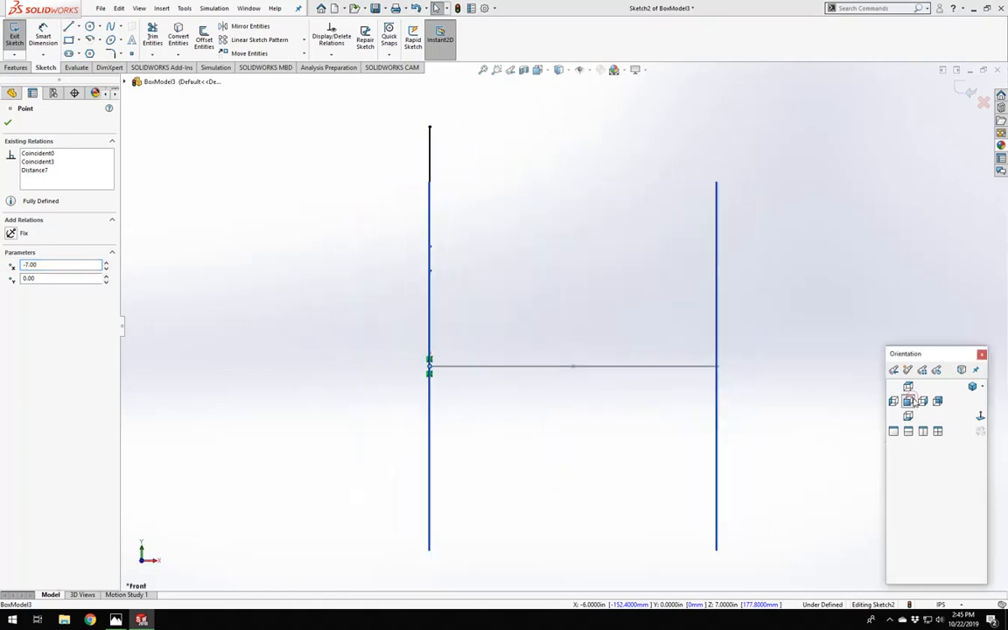
{"action": "left_click", "coordinate": [974, 389]}
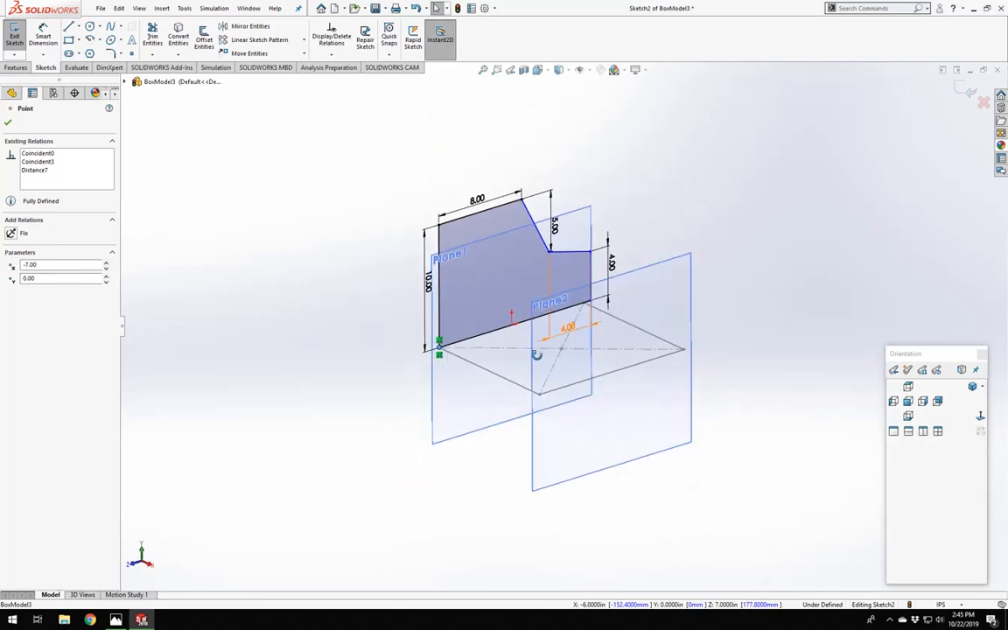
{"action": "scroll", "coordinate": [547, 241], "scroll_direction": "down", "scroll_amount": 3}
{"action": "left_click", "coordinate": [696, 289]}
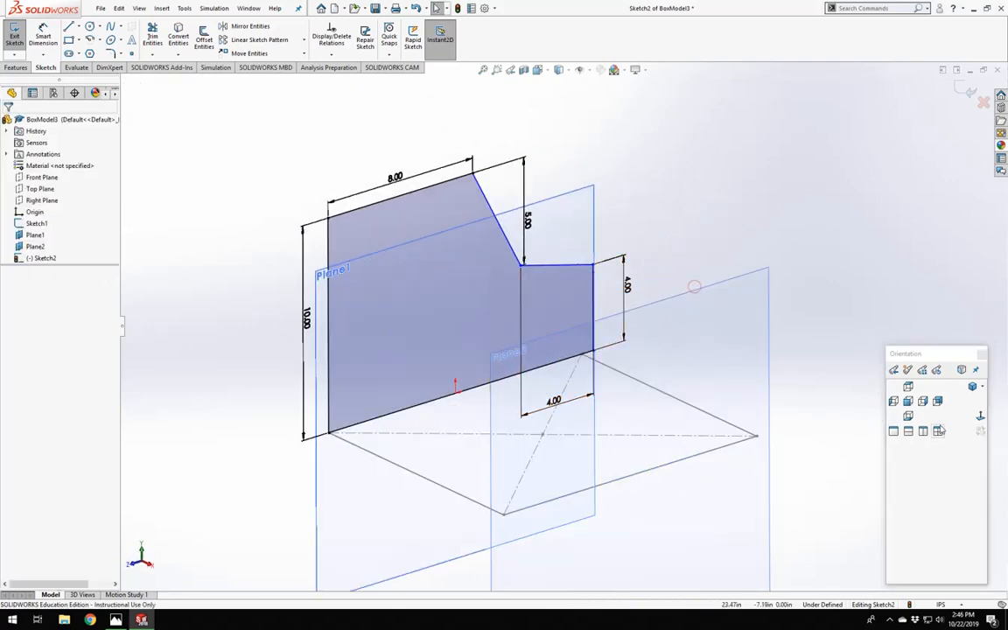
{"action": "scroll", "coordinate": [528, 294], "scroll_direction": "down", "scroll_amount": 1}
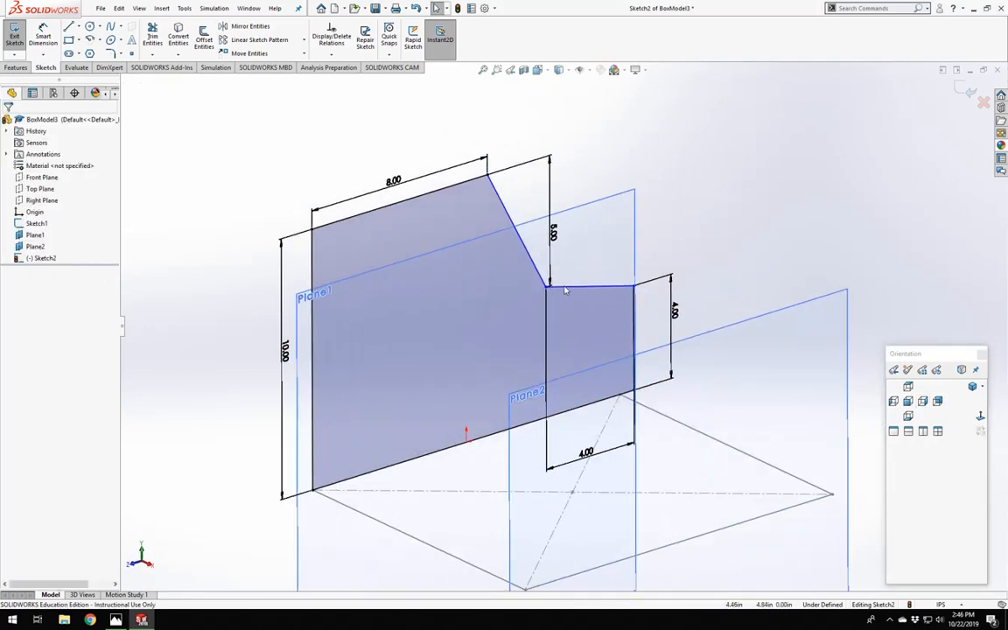
{"action": "mouse_move", "coordinate": [546, 286]}
{"action": "left_mouse_down"}
{"action": "mouse_move", "coordinate": [344, 354]}
{"action": "mouse_move", "coordinate": [384, 336]}
{"action": "left_mouse_up"}
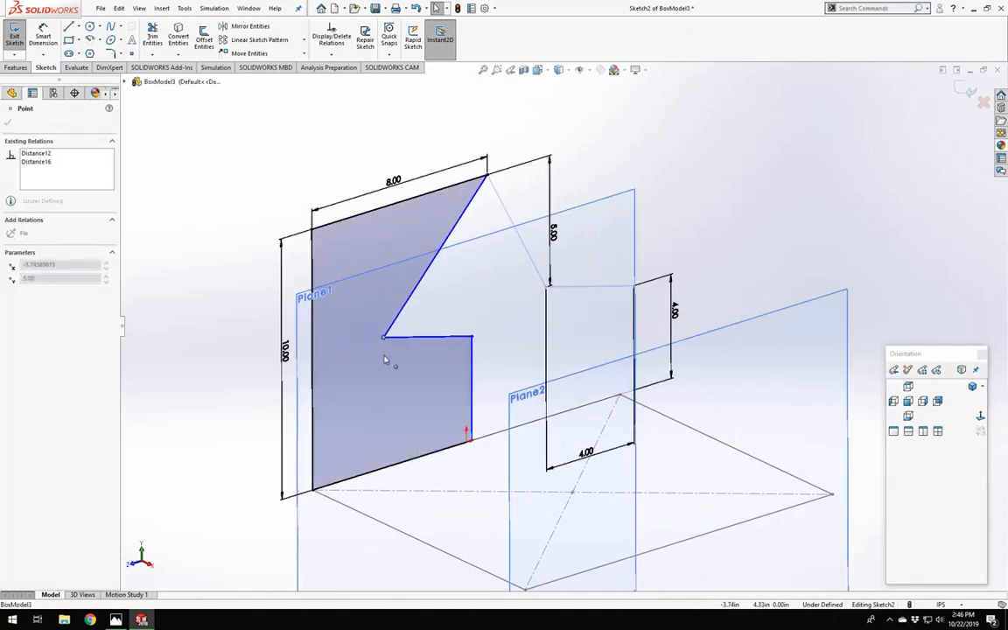
{"action": "left_click", "coordinate": [315, 488]}
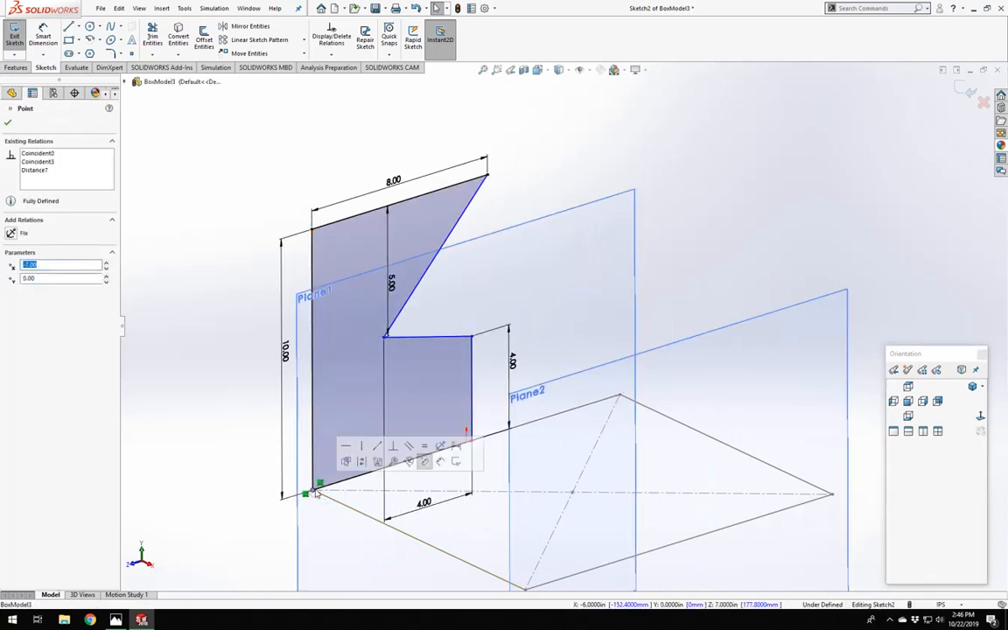
{"action": "mouse_move", "coordinate": [319, 486]}
{"action": "left_mouse_down"}
{"action": "mouse_move", "coordinate": [333, 419]}
{"action": "mouse_move", "coordinate": [617, 400]}
{"action": "mouse_move", "coordinate": [620, 391]}
{"action": "left_mouse_up"}
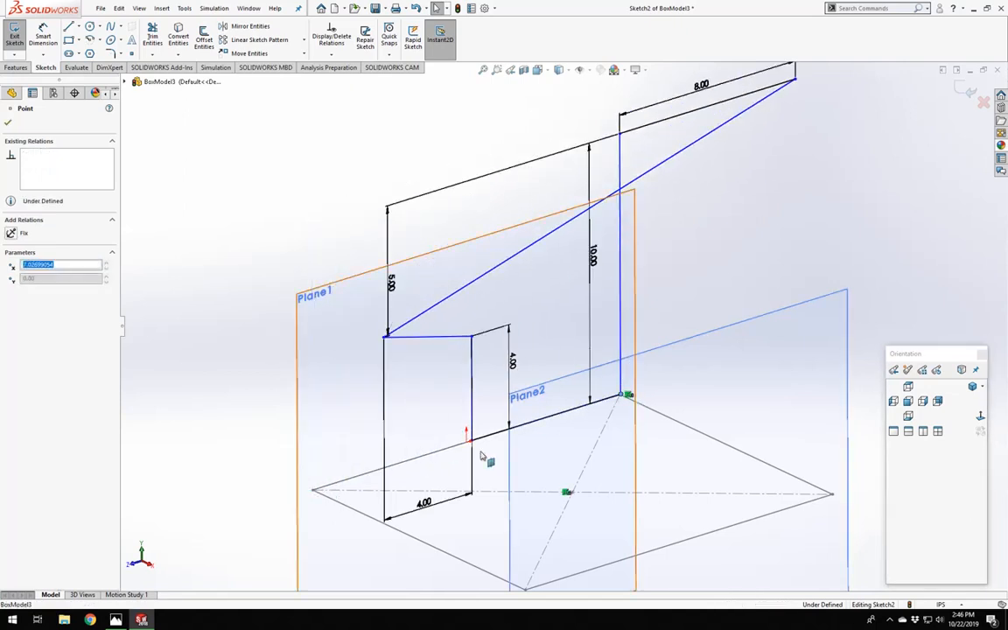
{"action": "mouse_move", "coordinate": [471, 441]}
{"action": "left_mouse_down"}
{"action": "mouse_move", "coordinate": [326, 474]}
{"action": "mouse_move", "coordinate": [316, 490]}
{"action": "left_mouse_up"}
{"action": "left_click", "coordinate": [205, 250]}
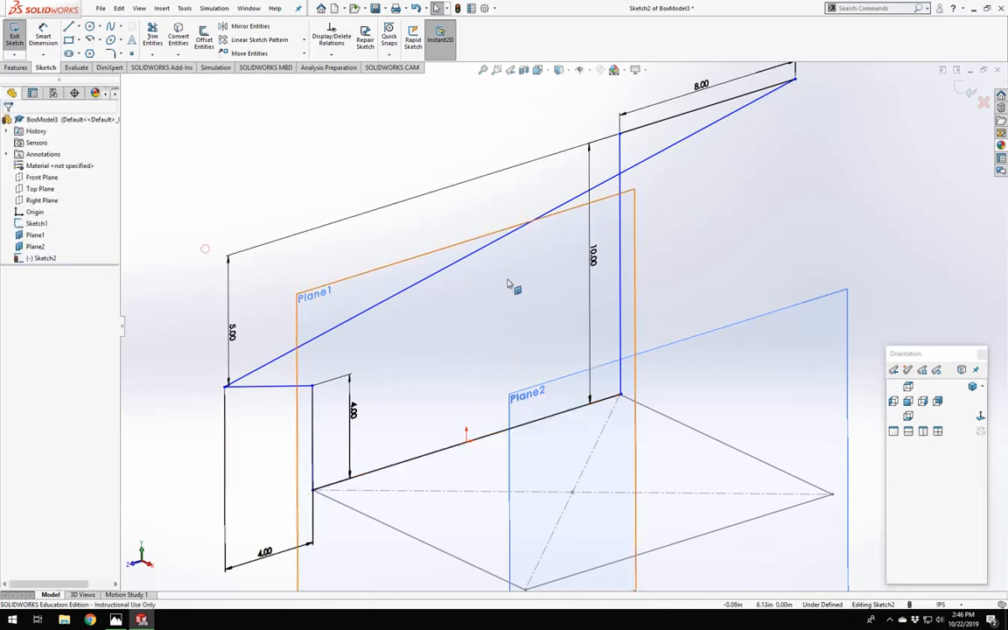
Test-move the top edge's free endpoint, and make the tall edge's lower endpoint coincident with the base layout's rear corner.
{"action": "mouse_move", "coordinate": [796, 81]}
{"action": "left_mouse_down"}
{"action": "mouse_move", "coordinate": [511, 161]}
{"action": "mouse_move", "coordinate": [581, 146]}
{"action": "left_mouse_up"}
{"action": "left_click", "coordinate": [735, 300]}
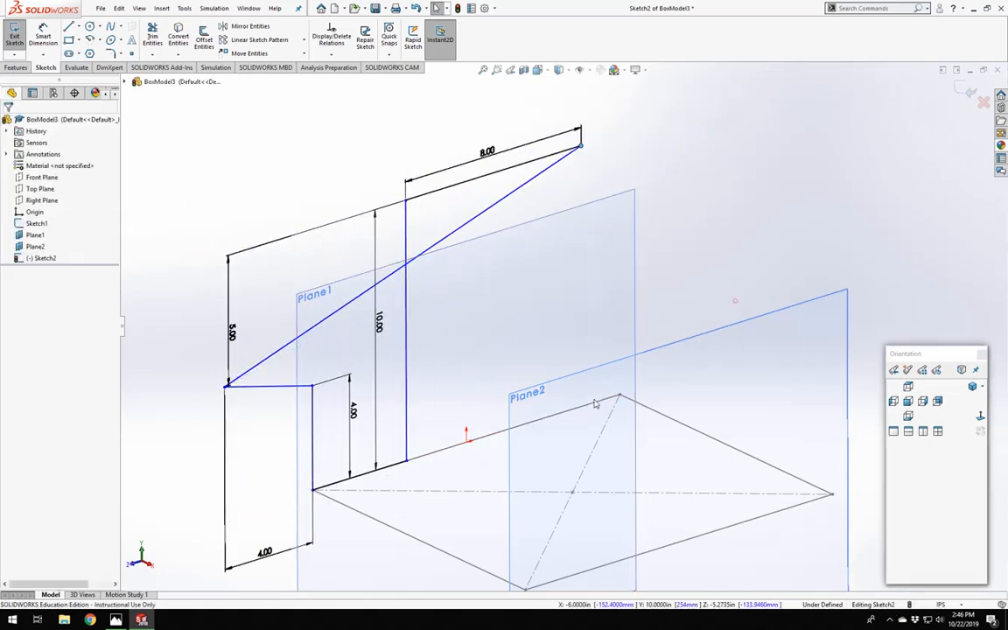
{"action": "left_click", "coordinate": [405, 461]}
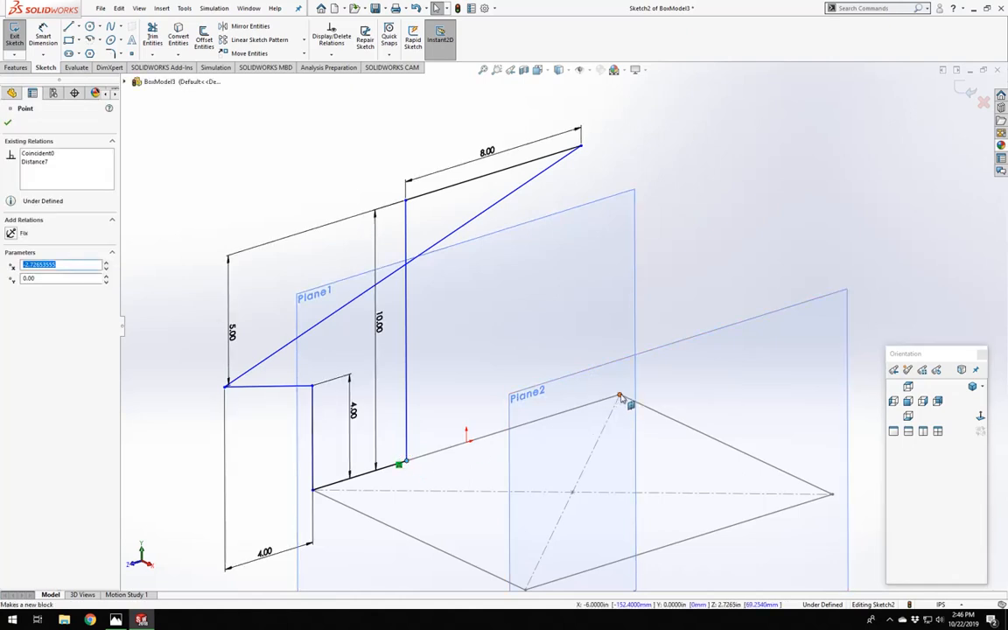
{"action": "left_click", "coordinate": [619, 398], "text": "ctrl"}
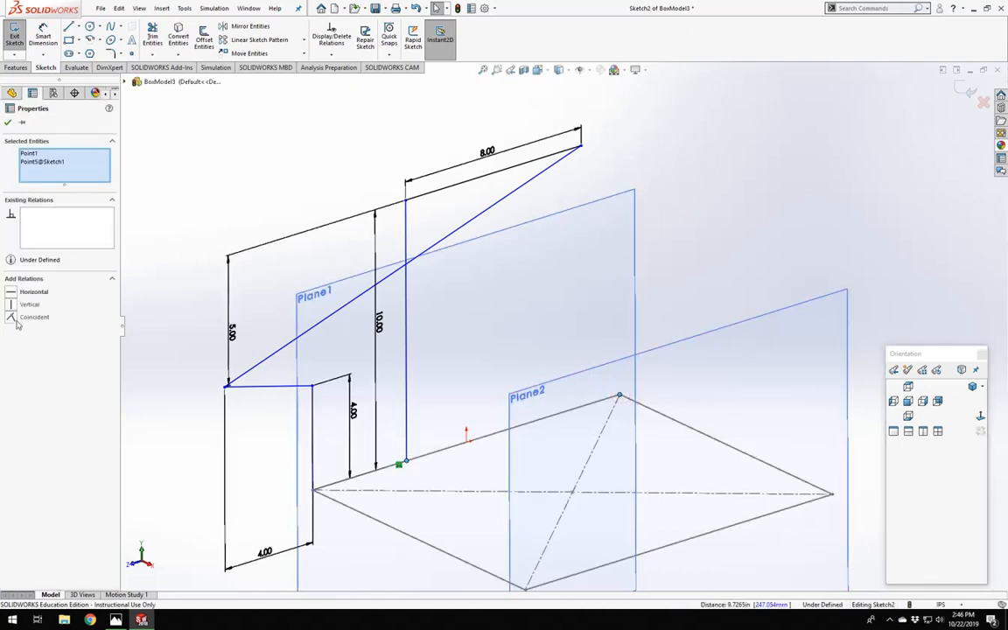
{"action": "left_click", "coordinate": [13, 318]}
{"action": "left_click", "coordinate": [744, 240]}
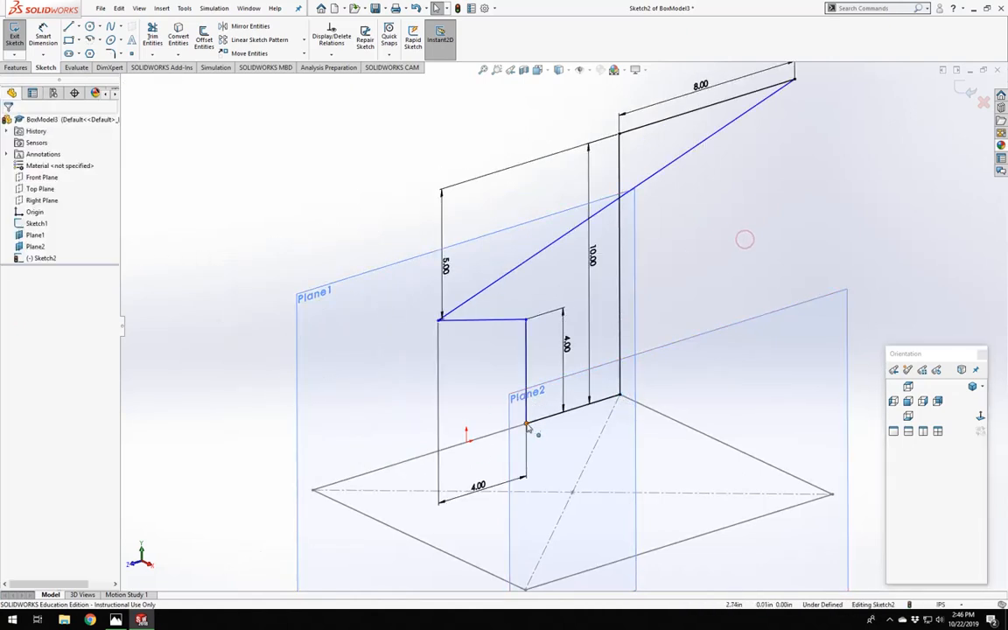
Bring the short edge's lower endpoint near the base layout's front corner and make the two points coincident.
{"action": "mouse_move", "coordinate": [526, 424]}
{"action": "left_mouse_down"}
{"action": "mouse_move", "coordinate": [331, 458]}
{"action": "mouse_move", "coordinate": [308, 488]}
{"action": "left_mouse_up"}
{"action": "scroll", "coordinate": [263, 526], "scroll_direction": "down", "scroll_amount": 5}
{"action": "left_click", "coordinate": [466, 464]}
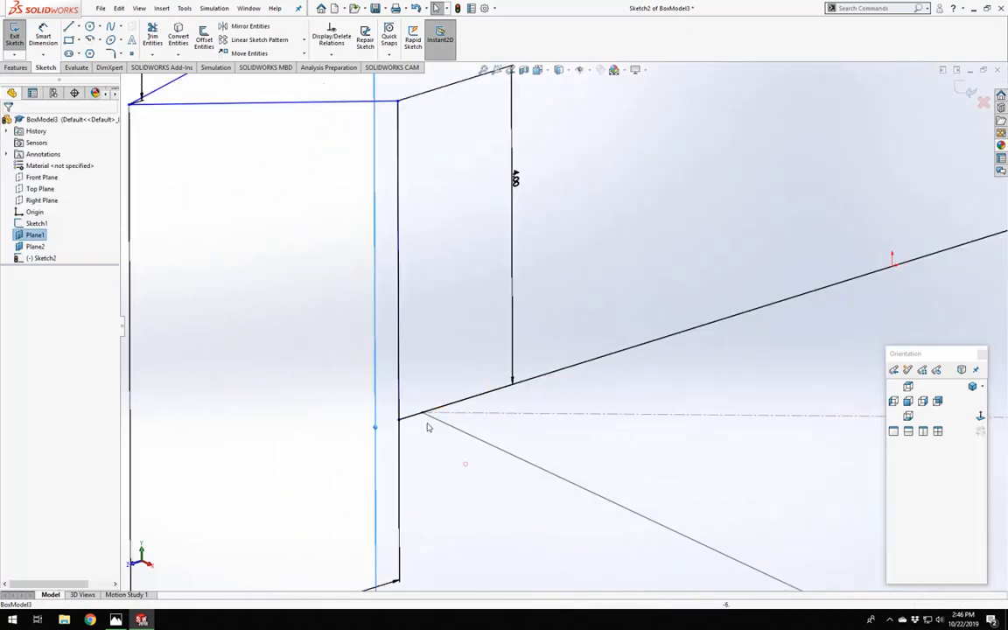
{"action": "left_click", "coordinate": [423, 412]}
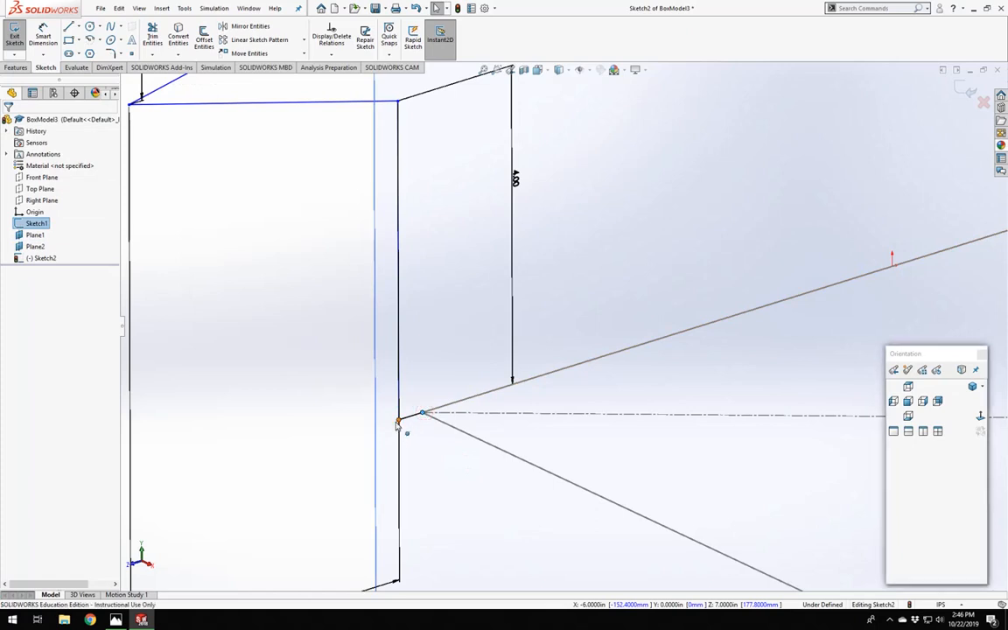
{"action": "left_click", "coordinate": [399, 421], "text": "ctrl"}
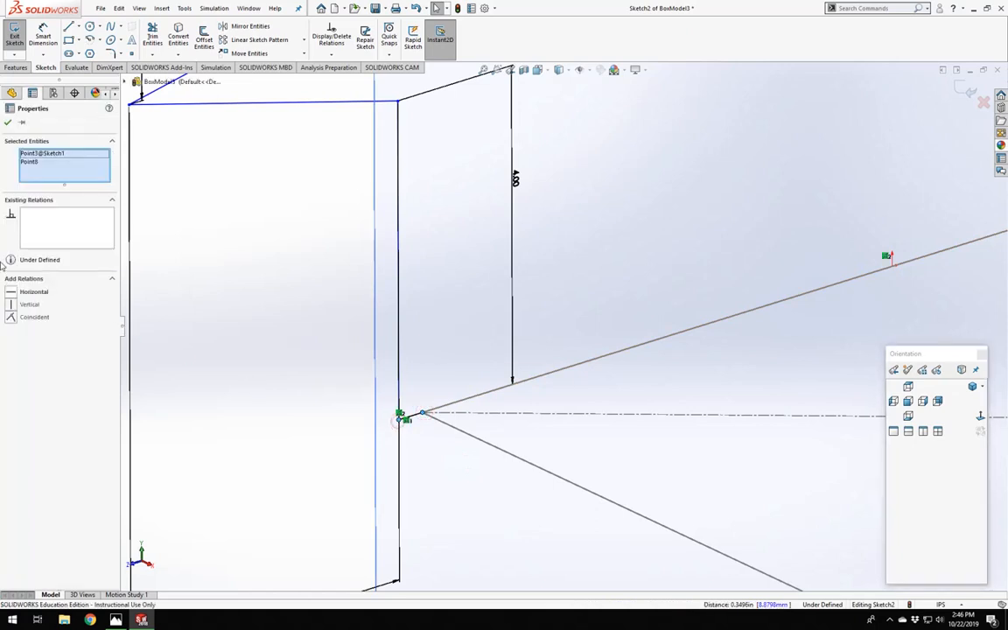
{"action": "left_click", "coordinate": [17, 317]}
{"action": "scroll", "coordinate": [281, 360], "scroll_direction": "up", "scroll_amount": 6}
{"action": "left_click", "coordinate": [318, 293]}
{"action": "scroll", "coordinate": [742, 236], "scroll_direction": "up", "scroll_amount": 3}
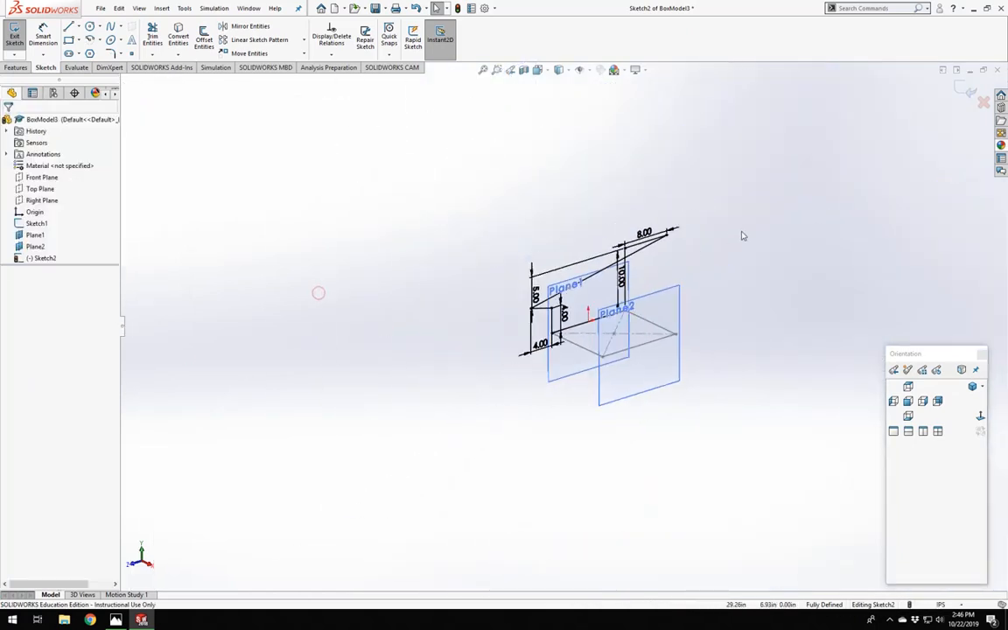
Remove the 8 in dimension and move the top edge's free endpoint to the front side of the tall edge.
{"action": "scroll", "coordinate": [742, 236], "scroll_direction": "down", "scroll_amount": 3}
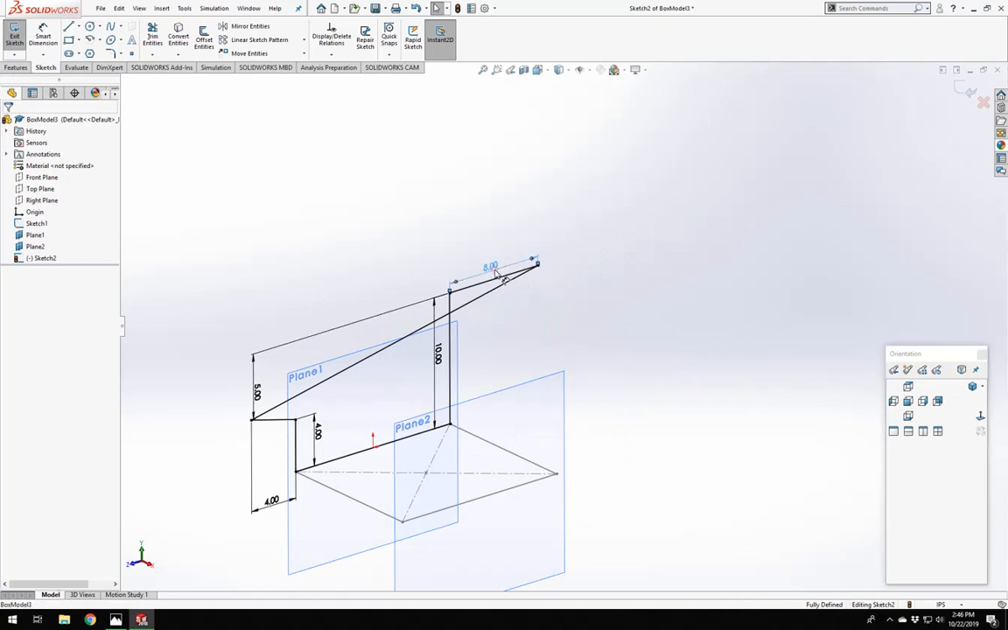
{"action": "left_click_drag", "start_coordinate": [539, 265], "coordinate": [365, 302]}
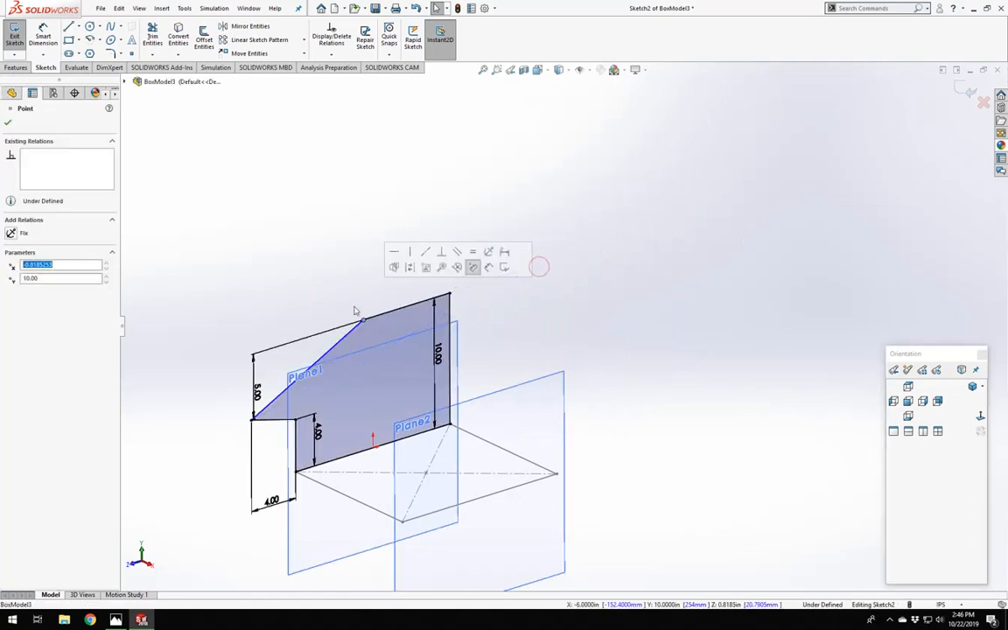
{"action": "left_click", "coordinate": [272, 491]}
{"action": "key", "text": "Delete"}
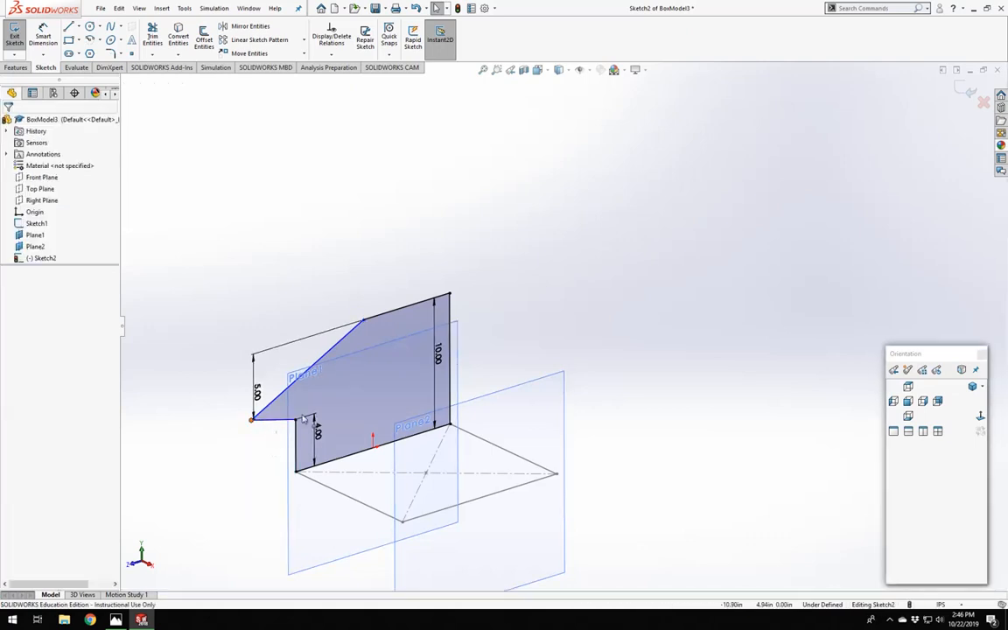
{"action": "left_click_drag", "start_coordinate": [252, 420], "coordinate": [331, 403]}
{"action": "left_click", "coordinate": [552, 288]}
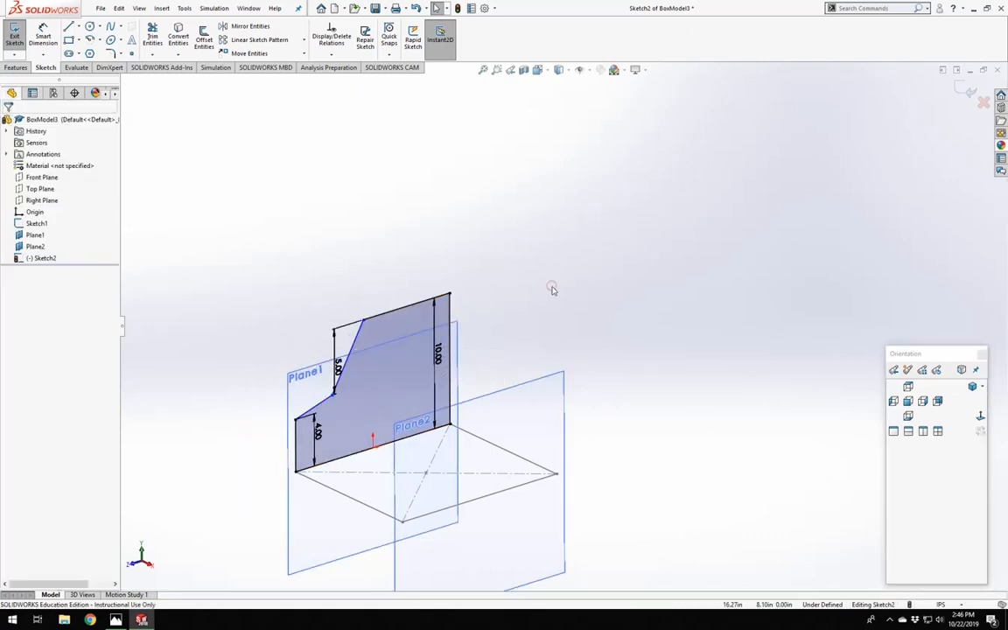
{"action": "key", "text": "ctrl+z"}
{"action": "key", "text": "ctrl+z"}
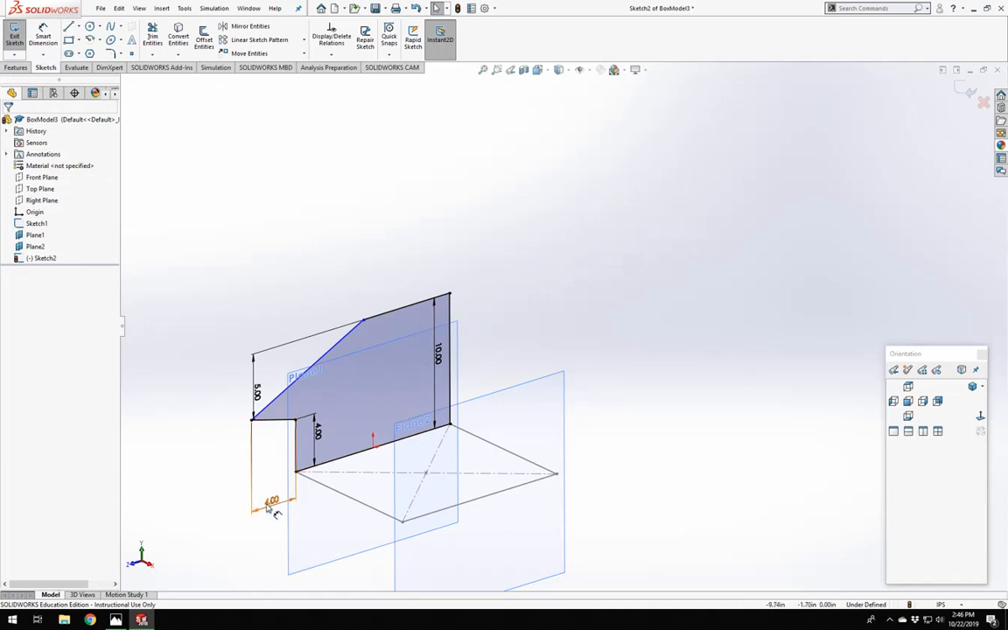
Reverse the sense of the horizontal 4 in dimension so the front step's endpoint lies inside the profile.
{"action": "double_click", "coordinate": [271, 503]}
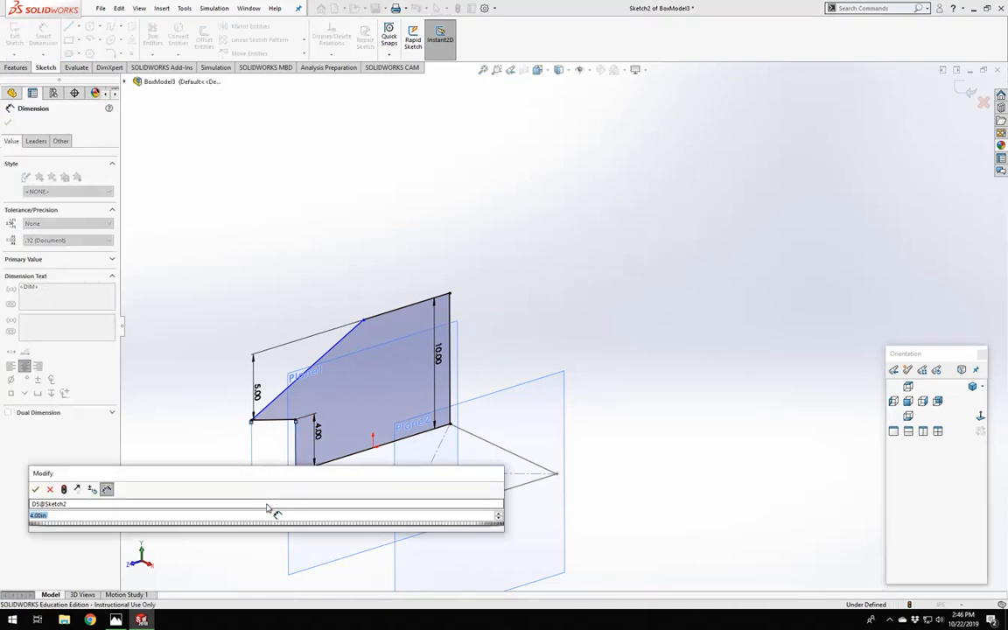
{"action": "left_click", "coordinate": [80, 491]}
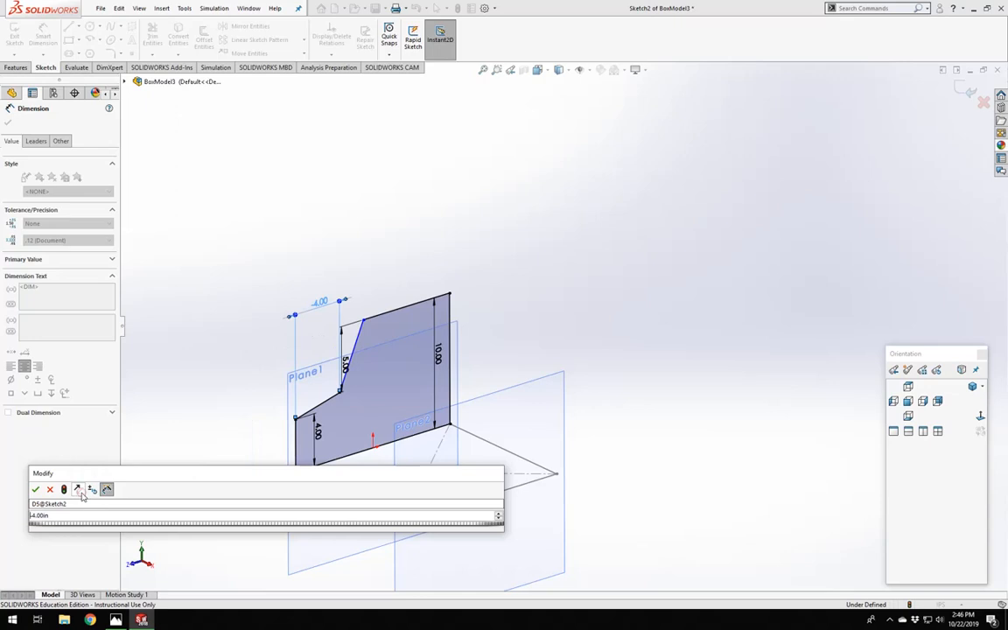
{"action": "left_click", "coordinate": [37, 490]}
View the sketch plane straight on and dimension the profile's top edge to 8 in.
{"action": "left_click", "coordinate": [973, 421]}
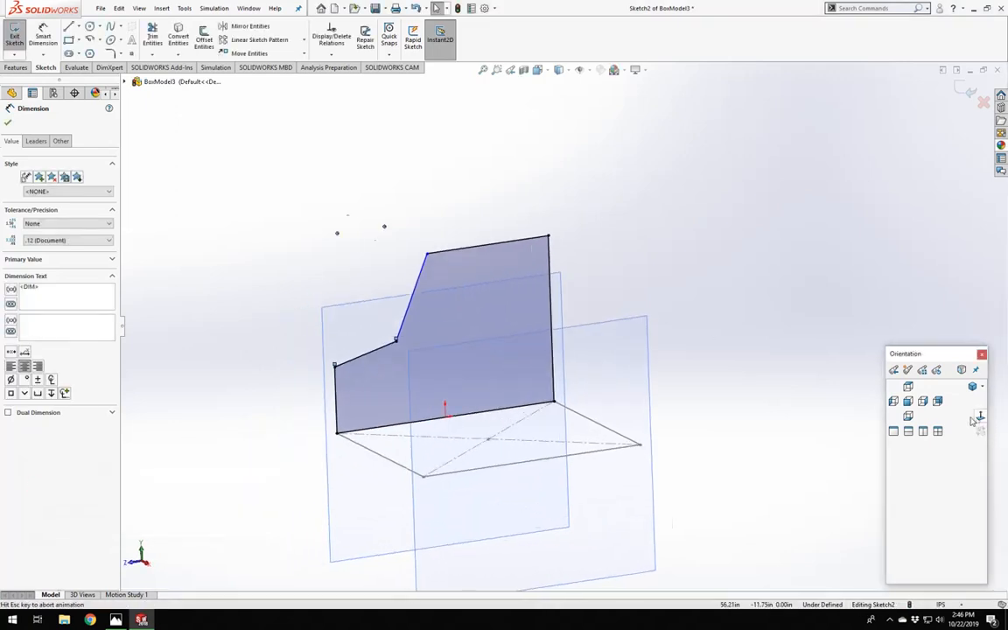
{"action": "scroll", "coordinate": [646, 228], "scroll_direction": "up", "scroll_amount": 4}
{"action": "scroll", "coordinate": [711, 296], "scroll_direction": "down", "scroll_amount": 5}
{"action": "scroll", "coordinate": [492, 373], "scroll_direction": "up", "scroll_amount": 2}
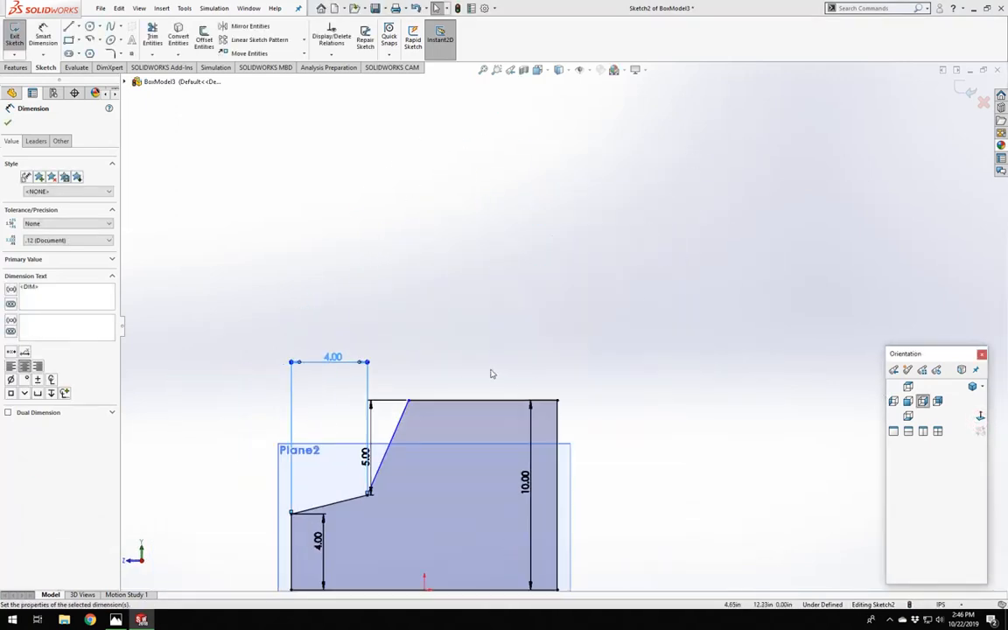
{"action": "right_click_drag", "start_coordinate": [466, 341], "coordinate": [474, 198]}
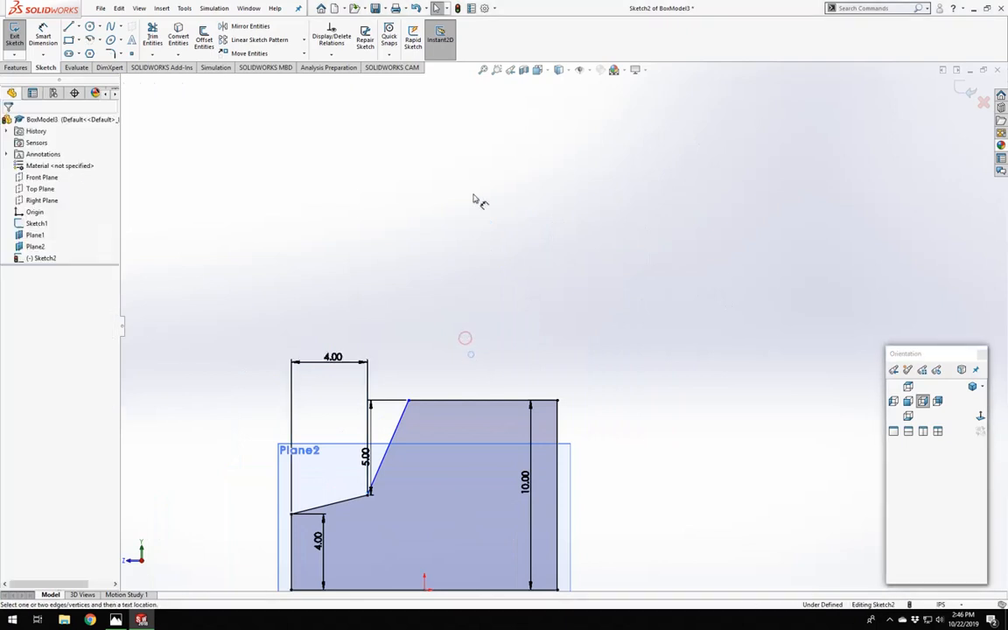
{"action": "left_click", "coordinate": [459, 401]}
{"action": "left_click", "coordinate": [463, 400]}
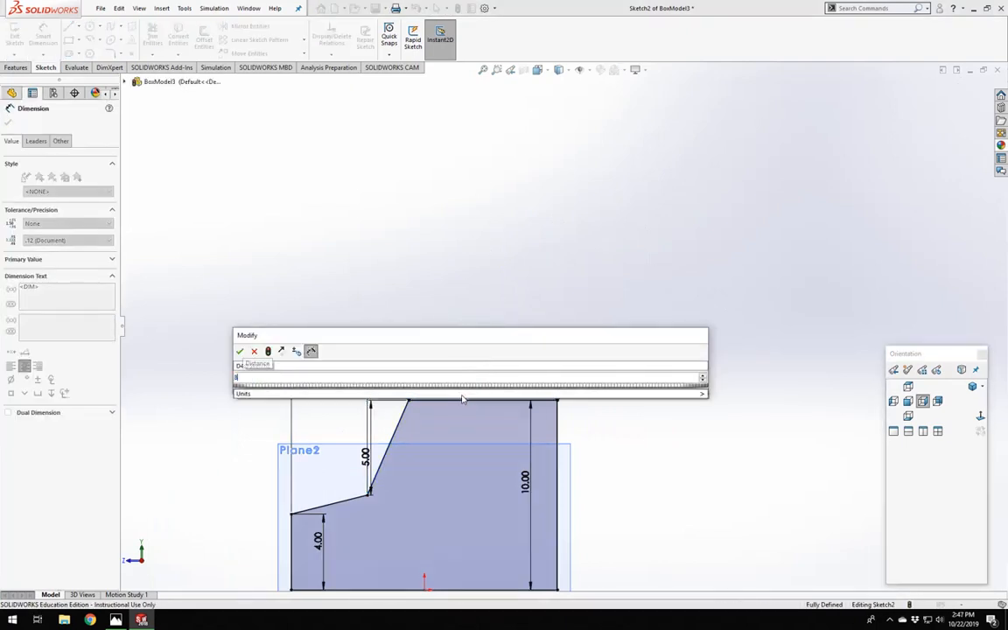
{"action": "type", "text": "8"}
{"action": "key", "text": "Return"}
{"action": "scroll", "coordinate": [463, 400], "scroll_direction": "up", "scroll_amount": 3}
{"action": "scroll", "coordinate": [497, 473], "scroll_direction": "down", "scroll_amount": 2}
{"action": "key", "text": "Escape"}
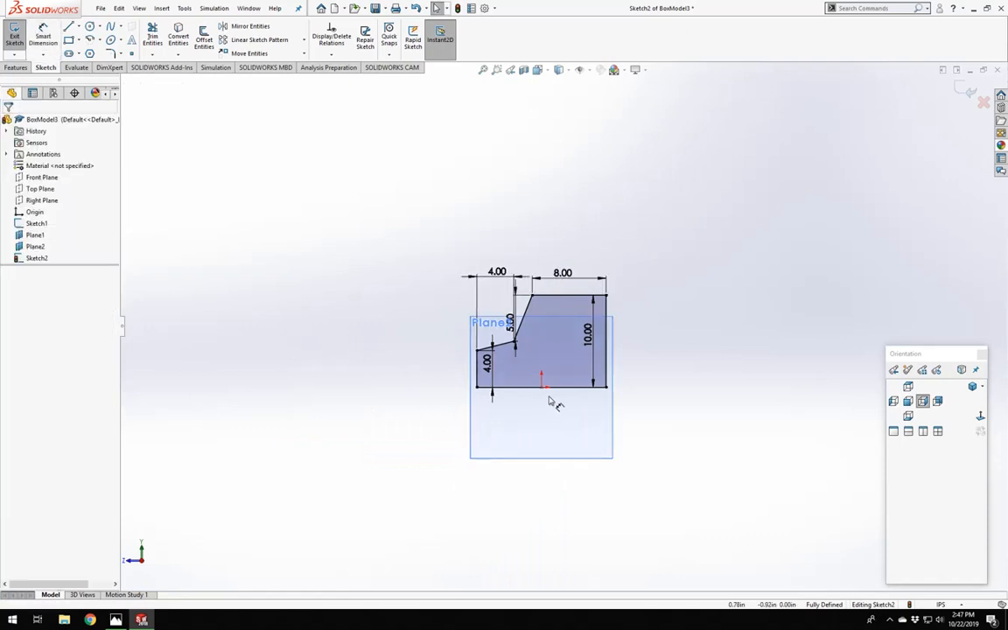
Examine the side profile from several angles against the base layout and the two reference planes.
{"action": "scroll", "coordinate": [550, 400], "scroll_direction": "down", "scroll_amount": 3}
{"action": "scroll", "coordinate": [491, 315], "scroll_direction": "up", "scroll_amount": 1}
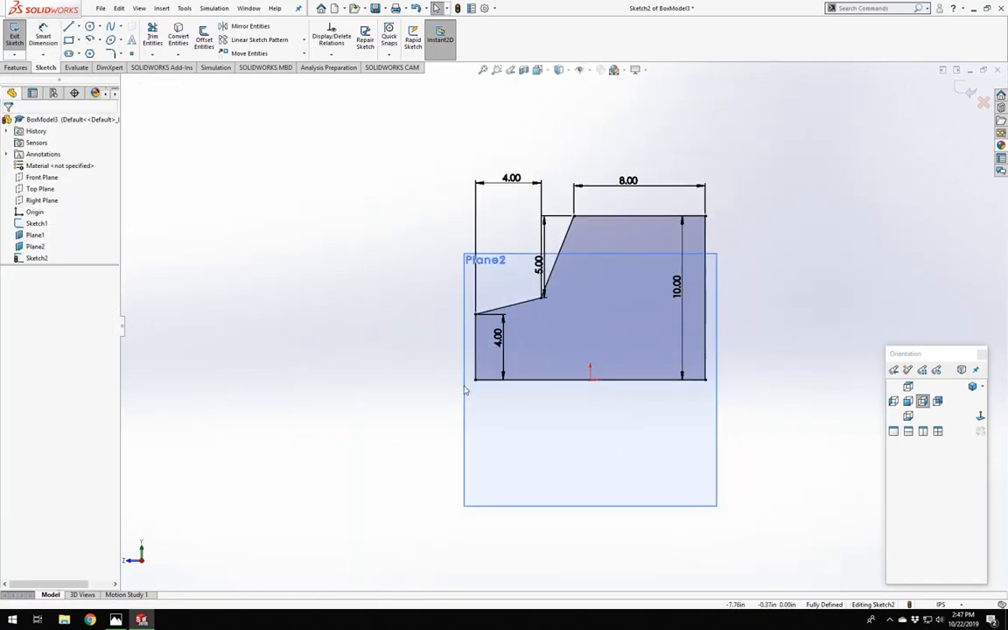
{"action": "mouse_move", "coordinate": [484, 387]}
{"action": "middle_mouse_down"}
{"action": "mouse_move", "coordinate": [567, 418]}
{"action": "mouse_move", "coordinate": [503, 385]}
{"action": "middle_mouse_up"}
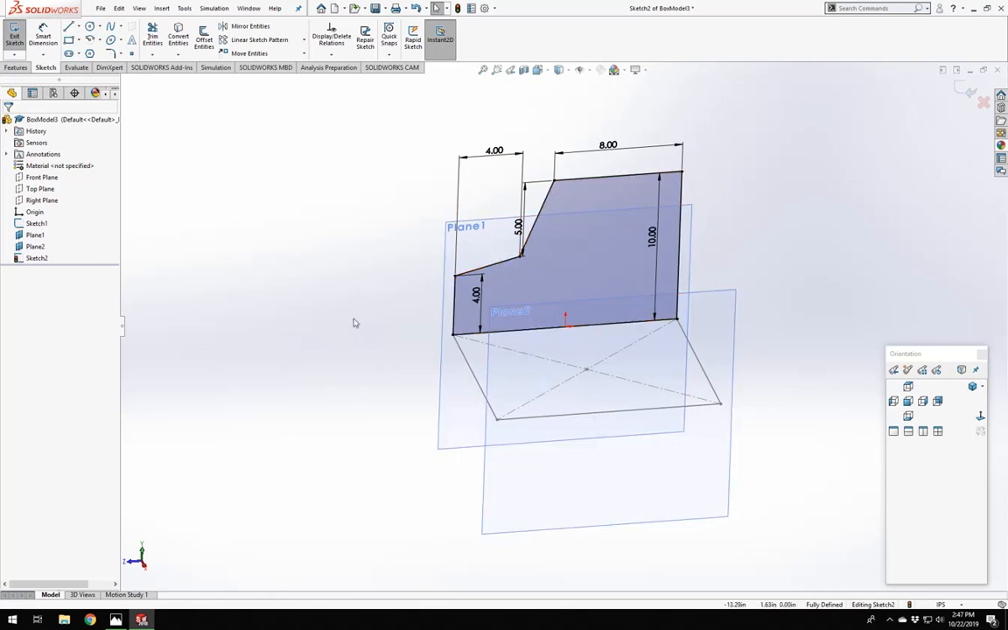
{"action": "scroll", "coordinate": [475, 330], "scroll_direction": "up", "scroll_amount": 2}
{"action": "scroll", "coordinate": [659, 320], "scroll_direction": "down", "scroll_amount": 3}
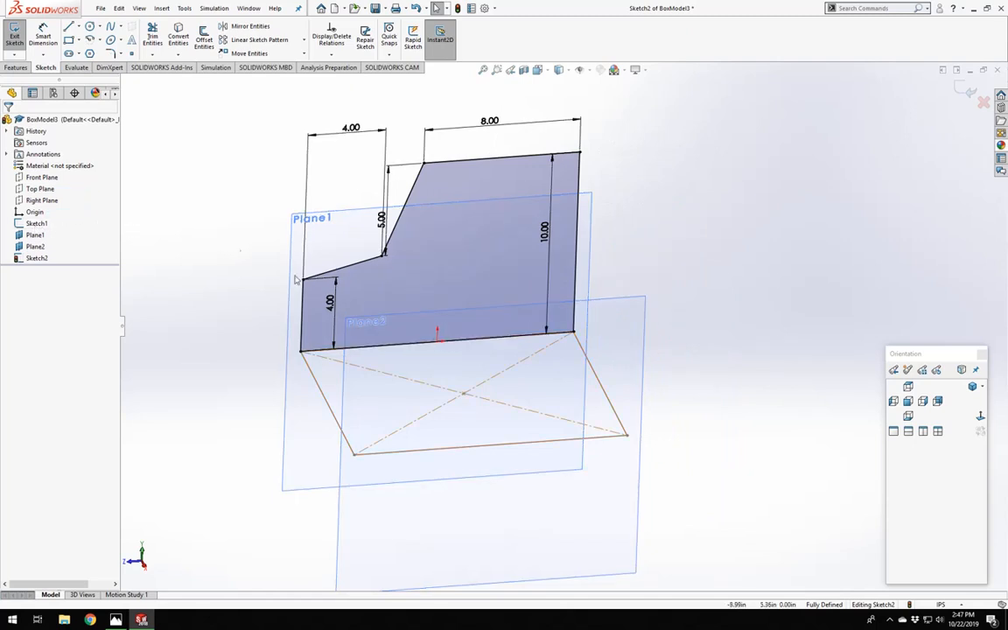
{"action": "scroll", "coordinate": [469, 281], "scroll_direction": "up", "scroll_amount": 3}
{"action": "scroll", "coordinate": [457, 313], "scroll_direction": "down", "scroll_amount": 3}
{"action": "mouse_move", "coordinate": [457, 312]}
{"action": "middle_mouse_down"}
{"action": "mouse_move", "coordinate": [481, 280]}
{"action": "mouse_move", "coordinate": [460, 288]}
{"action": "mouse_move", "coordinate": [464, 300]}
{"action": "mouse_move", "coordinate": [397, 265]}
{"action": "mouse_move", "coordinate": [410, 293]}
{"action": "mouse_move", "coordinate": [349, 207]}
{"action": "middle_mouse_up"}
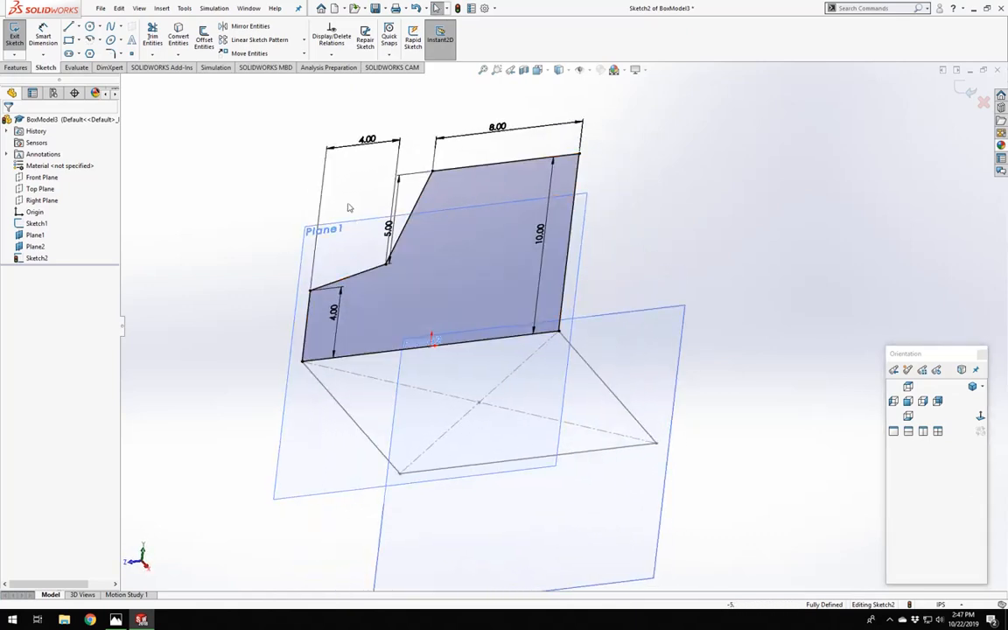
{"action": "scroll", "coordinate": [441, 232], "scroll_direction": "up", "scroll_amount": 2}
{"action": "scroll", "coordinate": [382, 320], "scroll_direction": "down", "scroll_amount": 4}
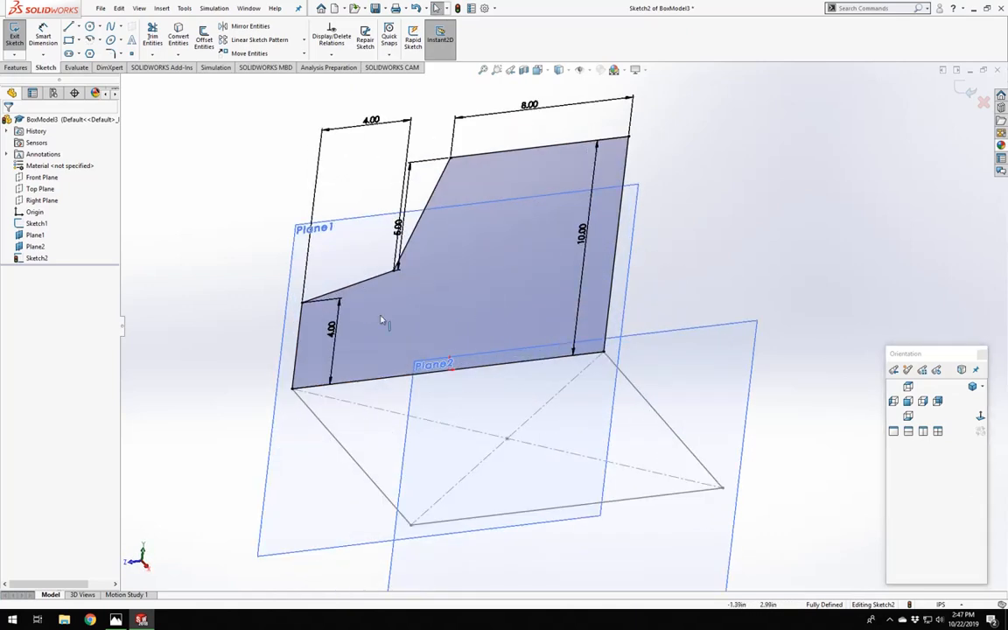
{"action": "scroll", "coordinate": [381, 317], "scroll_direction": "down", "scroll_amount": 2}
{"action": "middle_click_drag", "start_coordinate": [381, 317], "coordinate": [385, 293]}
Sketch a shallow trapezoidal notch about 0.6 in high along the base line, with slanted ends starting about 0.9 in from the corners.
{"action": "left_click", "coordinate": [981, 418]}
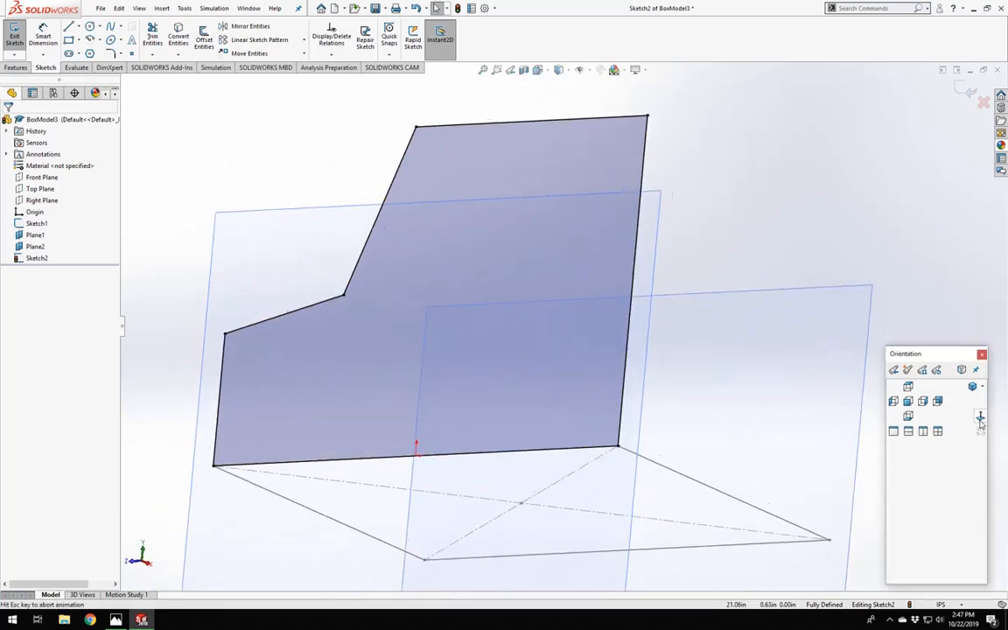
{"action": "scroll", "coordinate": [560, 363], "scroll_direction": "down", "scroll_amount": 4}
{"action": "scroll", "coordinate": [478, 329], "scroll_direction": "up", "scroll_amount": 2}
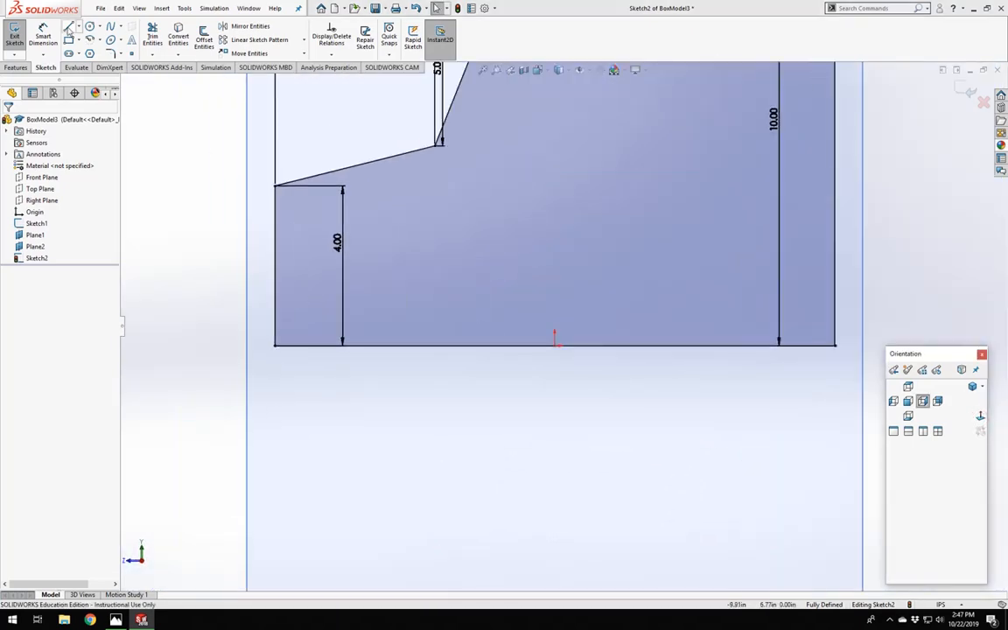
{"action": "left_click", "coordinate": [68, 28]}
{"action": "scroll", "coordinate": [385, 389], "scroll_direction": "down", "scroll_amount": 2}
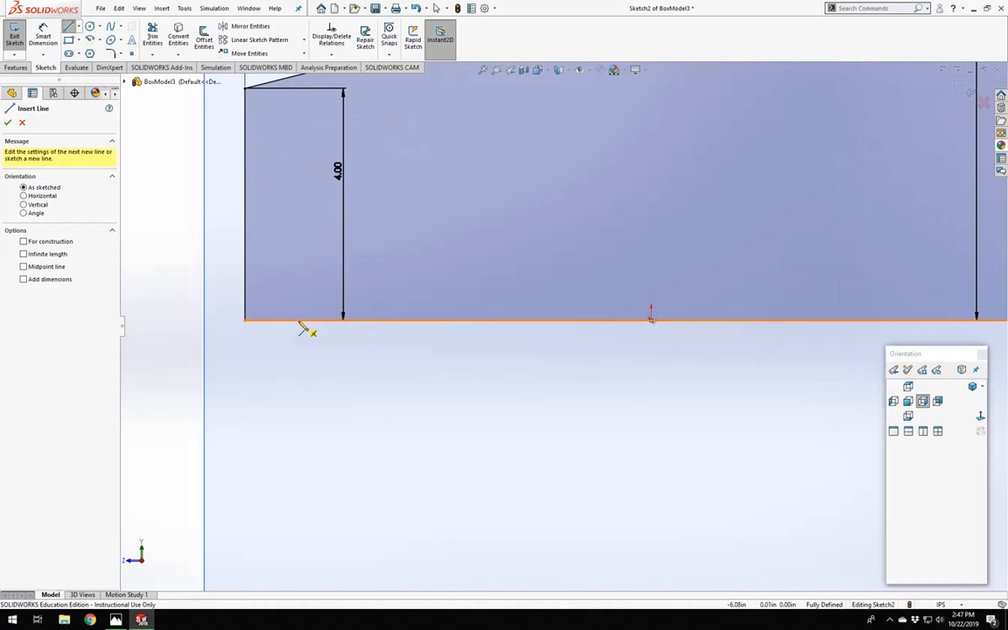
{"action": "left_click", "coordinate": [321, 288]}
{"action": "scroll", "coordinate": [762, 285], "scroll_direction": "up", "scroll_amount": 3}
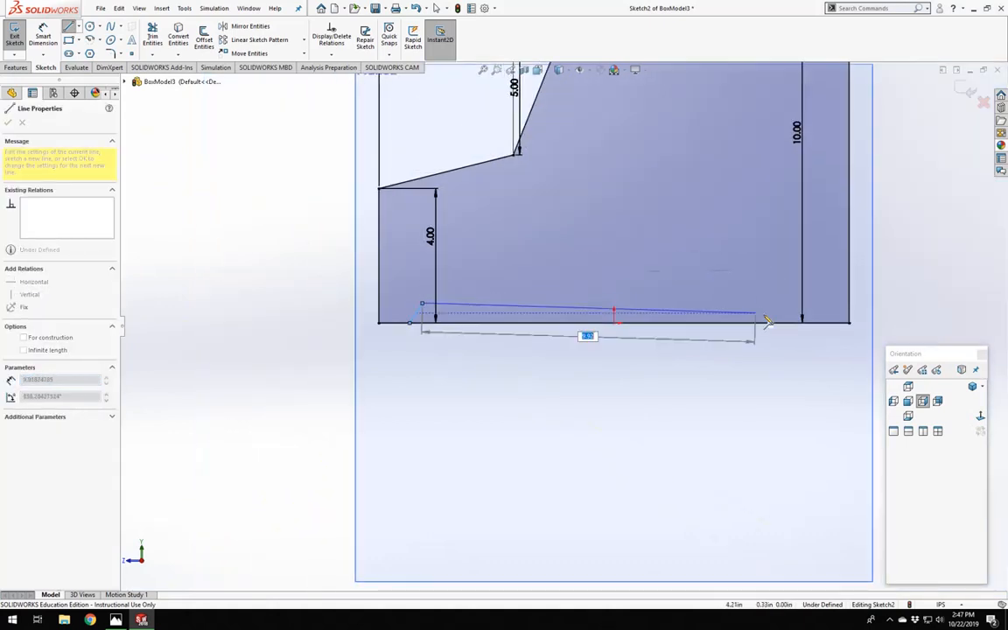
{"action": "left_click", "coordinate": [810, 306]}
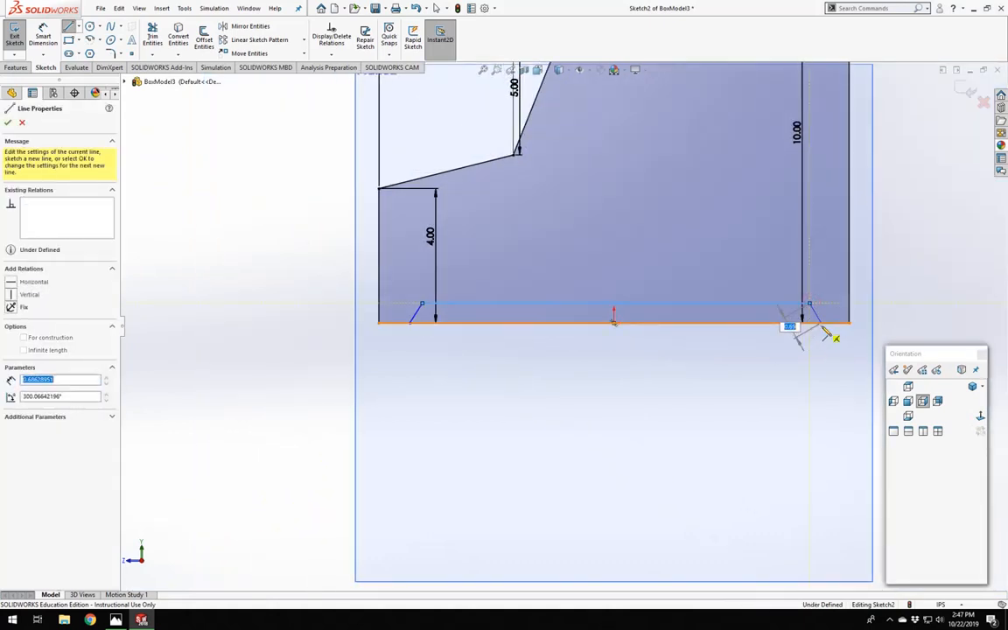
{"action": "key", "text": "Escape"}
Trim away the base line segment between the notch's two slanted ends.
{"action": "scroll", "coordinate": [473, 289], "scroll_direction": "down", "scroll_amount": 2}
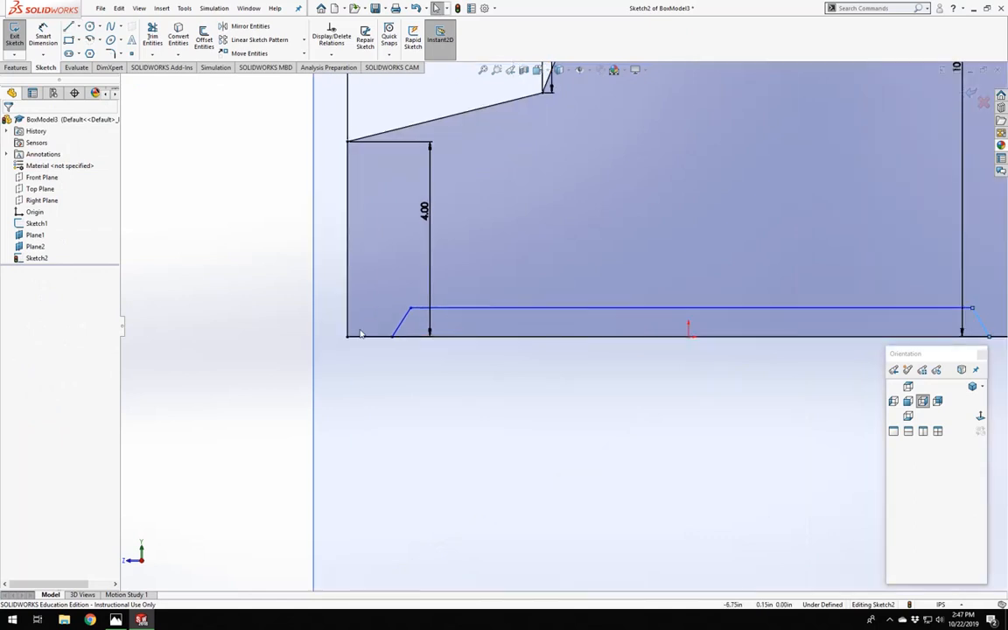
{"action": "left_click", "coordinate": [152, 35]}
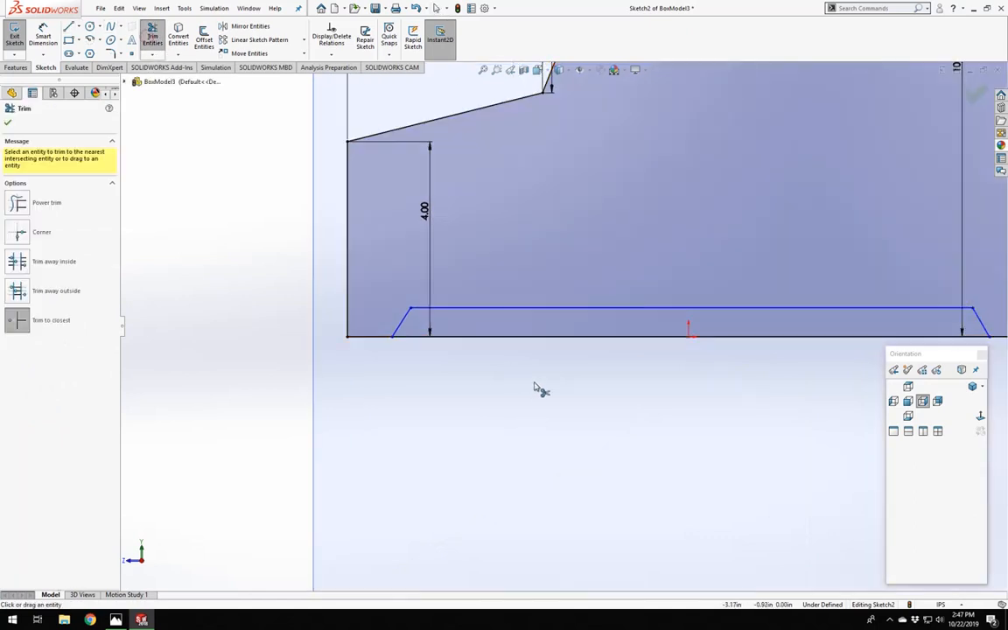
{"action": "scroll", "coordinate": [615, 338], "scroll_direction": "up", "scroll_amount": 3}
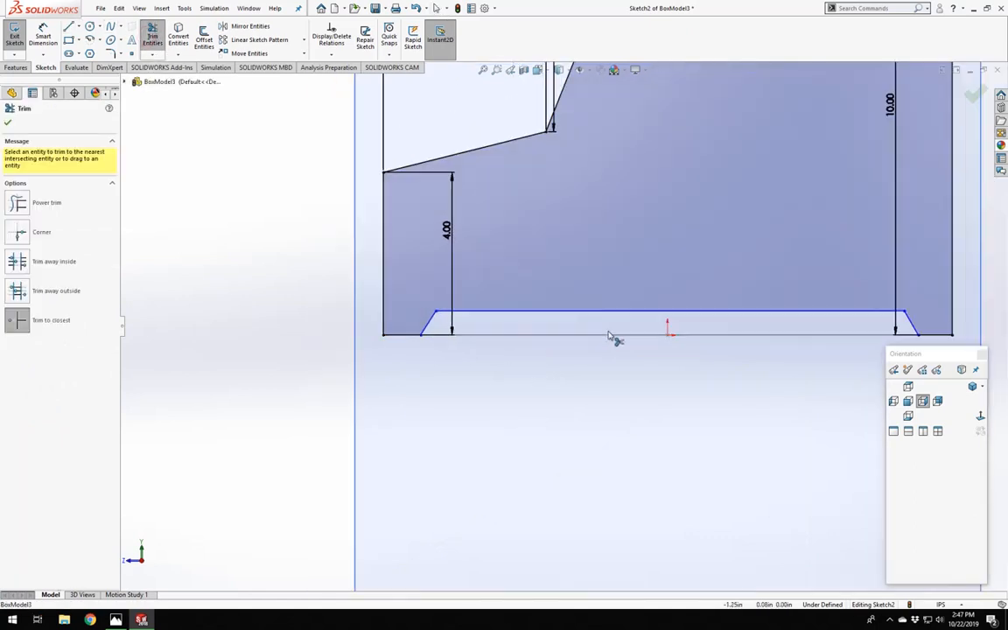
{"action": "key", "text": "Escape"}
Dimension the front foot of the base line to 1 in.
{"action": "scroll", "coordinate": [614, 338], "scroll_direction": "down", "scroll_amount": 7}
{"action": "scroll", "coordinate": [261, 374], "scroll_direction": "up", "scroll_amount": 4}
{"action": "right_click_drag", "start_coordinate": [276, 384], "coordinate": [261, 267]}
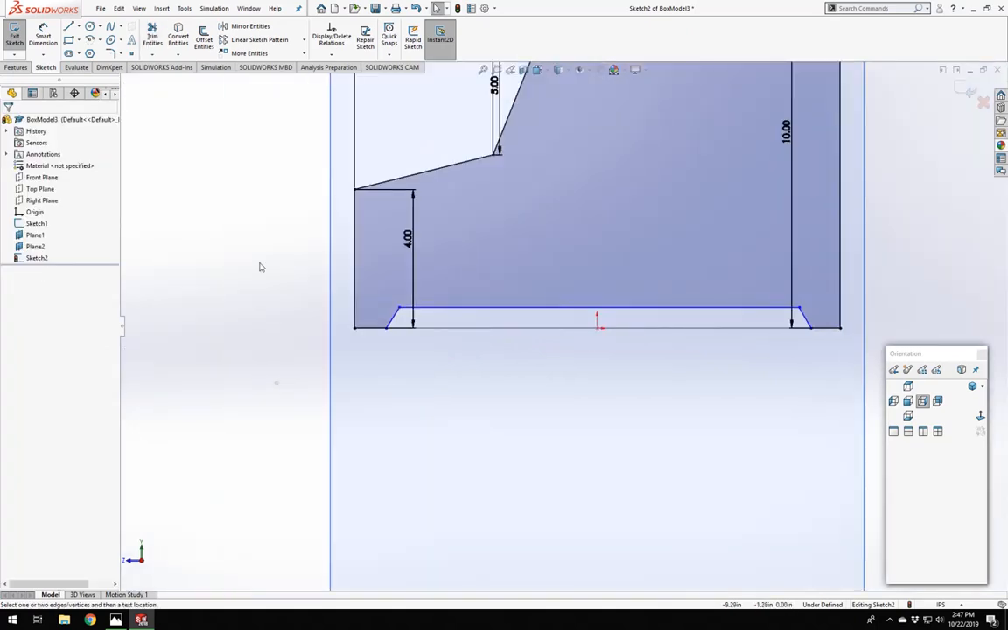
{"action": "left_click", "coordinate": [375, 331]}
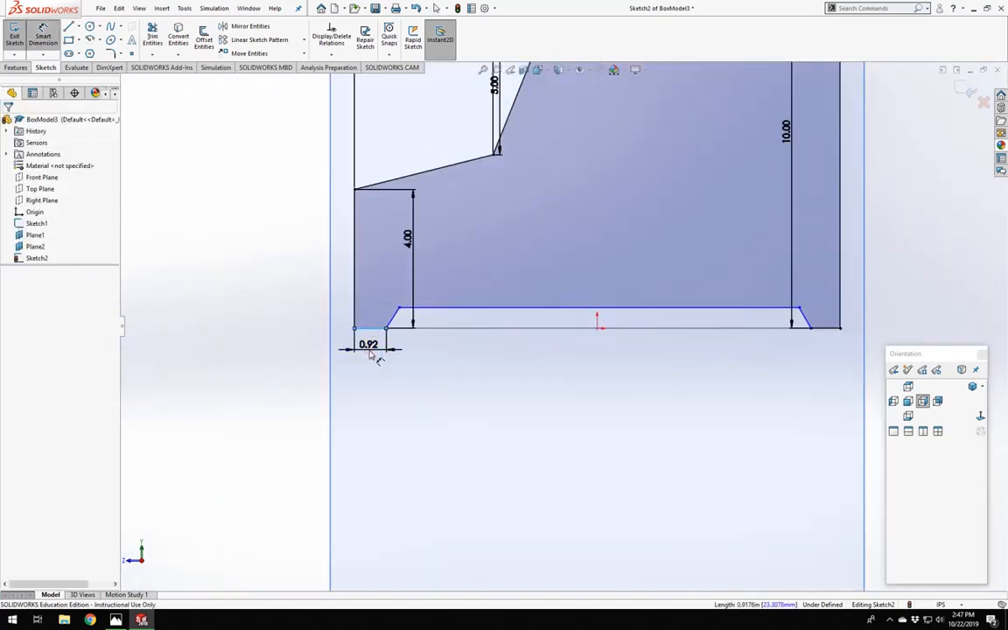
{"action": "left_click", "coordinate": [373, 353]}
{"action": "key", "text": "Return"}
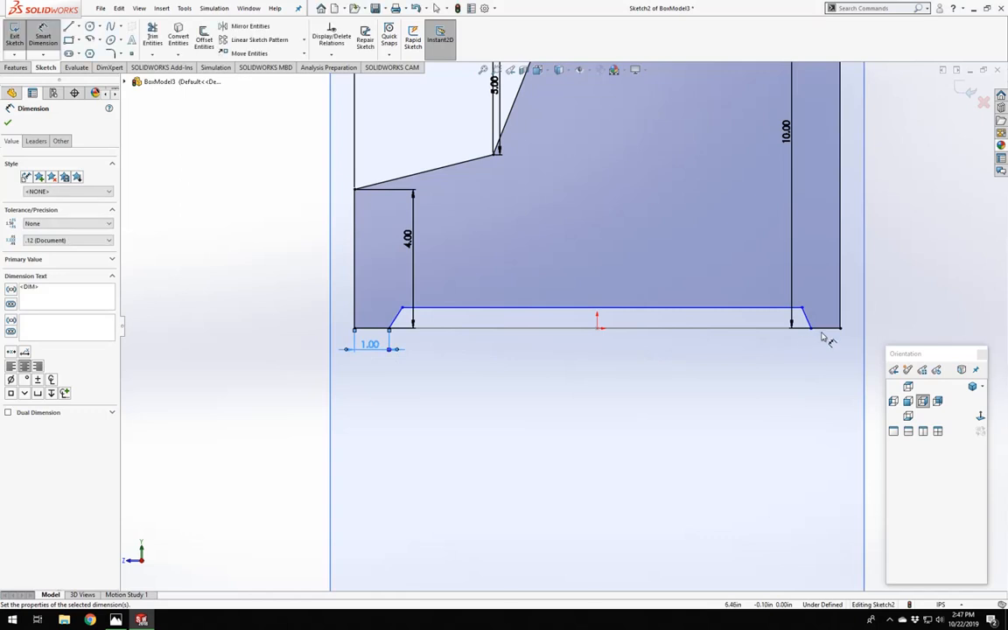
{"action": "key", "text": "Escape"}
Make the rear foot of the base line equal in length to the front foot.
{"action": "left_click", "coordinate": [402, 328]}
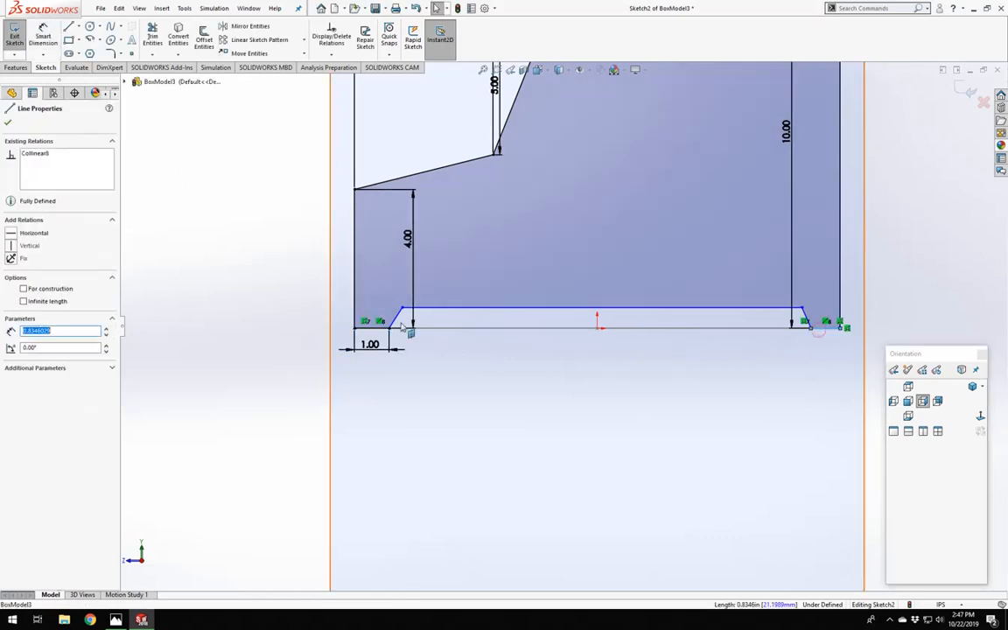
{"action": "left_click", "coordinate": [374, 330], "text": "ctrl"}
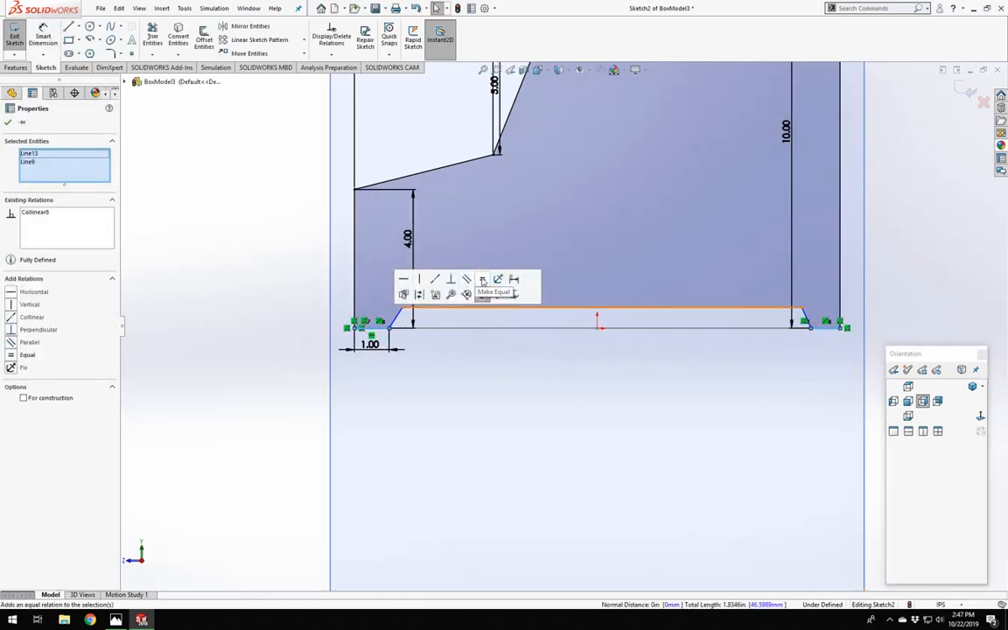
{"action": "left_click", "coordinate": [482, 277]}
{"action": "scroll", "coordinate": [607, 317], "scroll_direction": "up", "scroll_amount": 2}
{"action": "key", "text": "Escape"}
{"action": "scroll", "coordinate": [588, 303], "scroll_direction": "down", "scroll_amount": 4}
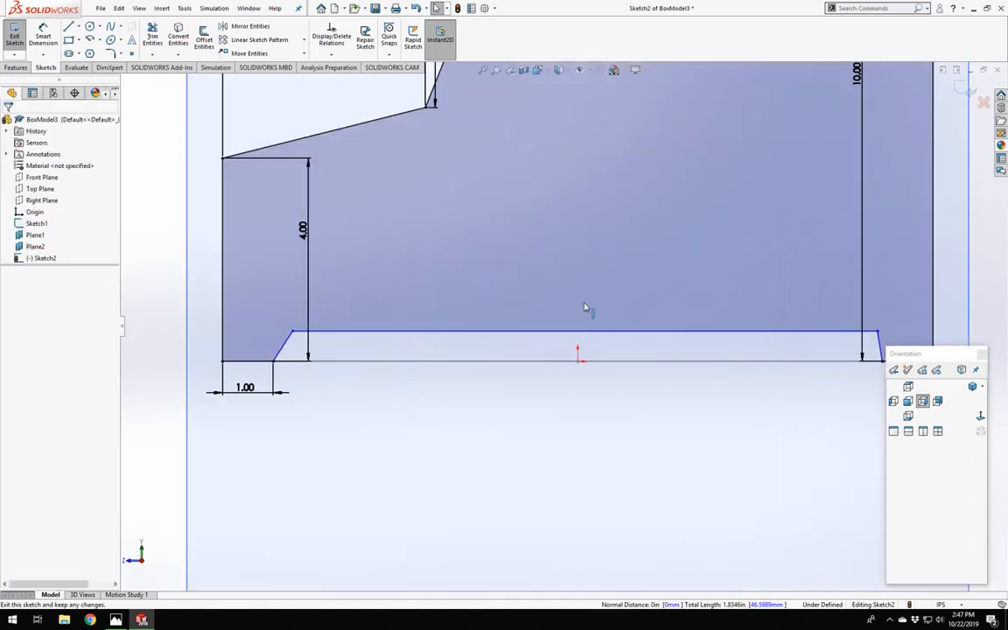
Dimension the notch's height above the base line to 0.5 in.
{"action": "left_click", "coordinate": [284, 350]}
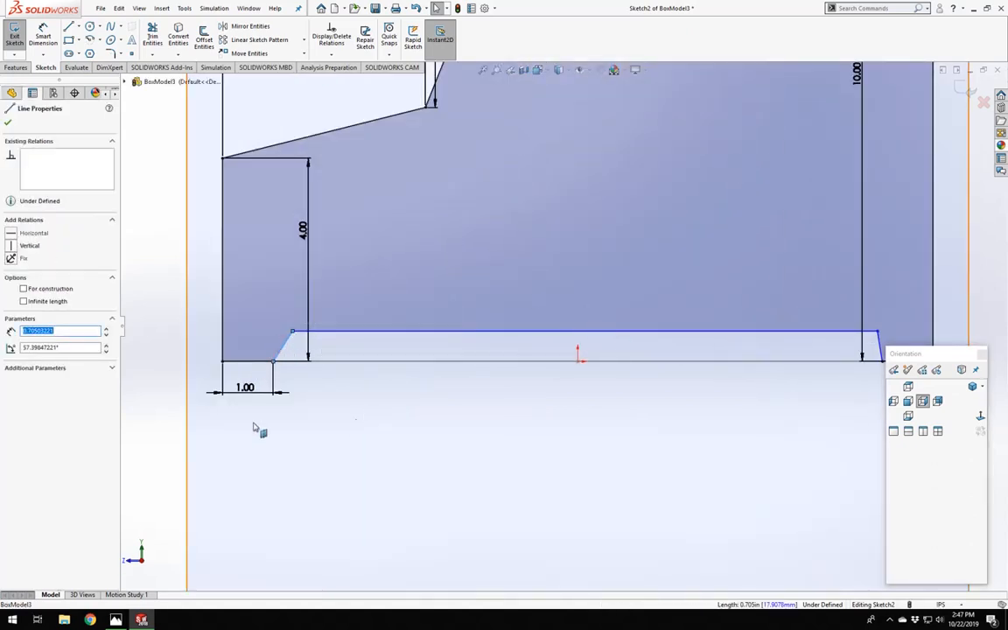
{"action": "right_click_drag", "start_coordinate": [171, 406], "coordinate": [169, 333]}
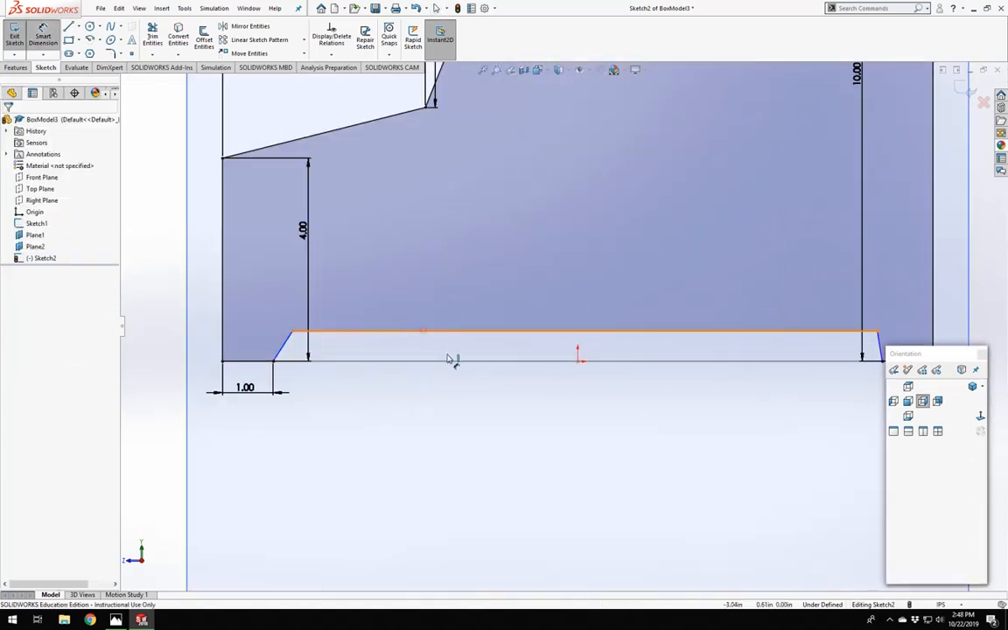
{"action": "left_click", "coordinate": [423, 331]}
{"action": "left_click", "coordinate": [445, 358]}
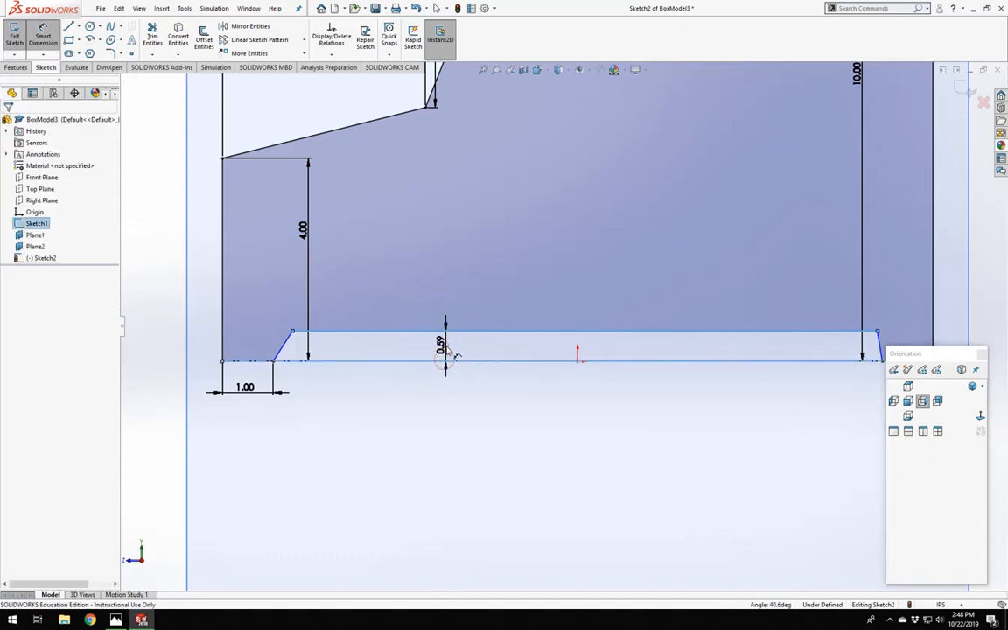
{"action": "left_click", "coordinate": [446, 349]}
{"action": "type", "text": ".5"}
{"action": "key", "text": "Return"}
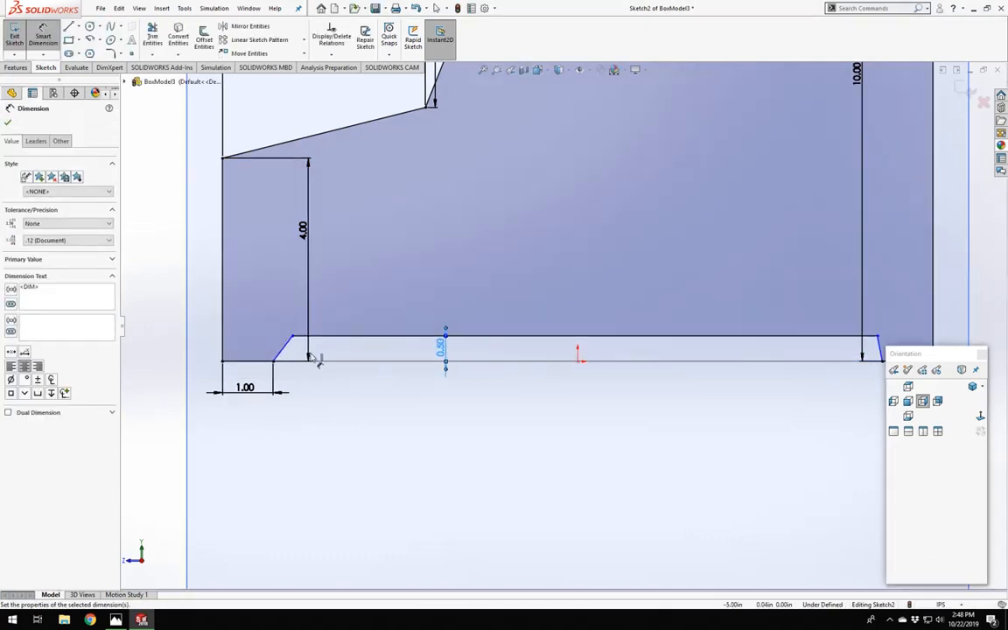
Dimension the angle between the notch's front slanted edge and the base line to 60 degrees.
{"action": "scroll", "coordinate": [307, 359], "scroll_direction": "down", "scroll_amount": 2}
{"action": "scroll", "coordinate": [306, 356], "scroll_direction": "down", "scroll_amount": 2}
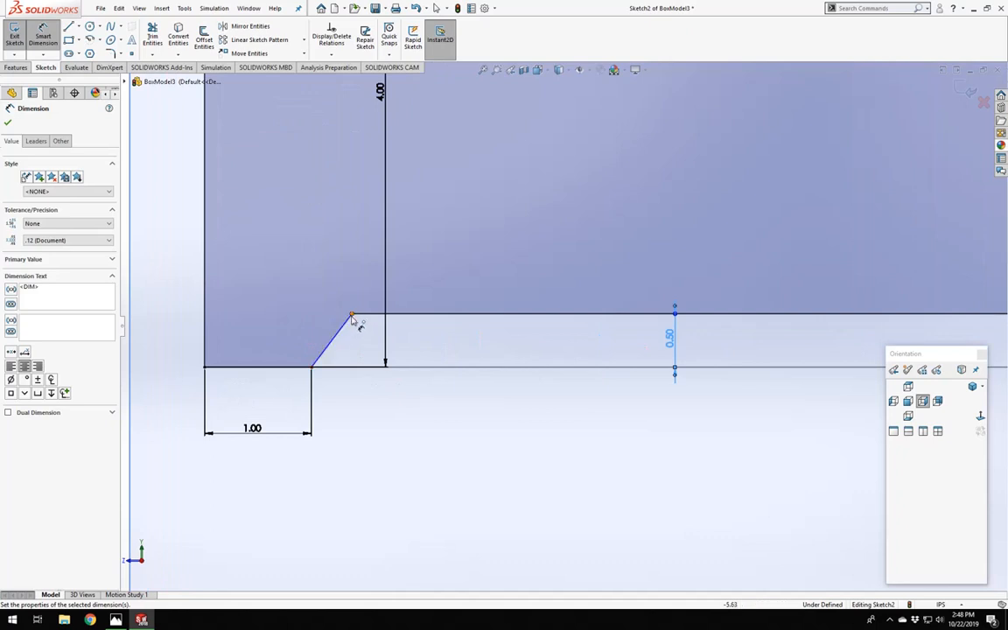
{"action": "left_click", "coordinate": [344, 330]}
{"action": "left_click", "coordinate": [347, 366]}
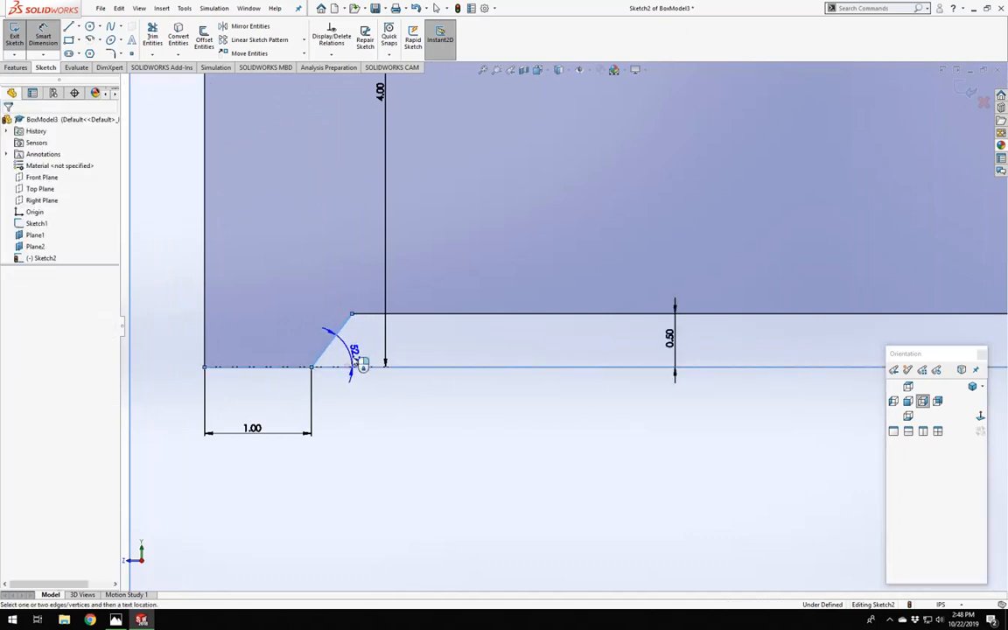
{"action": "left_click", "coordinate": [433, 357]}
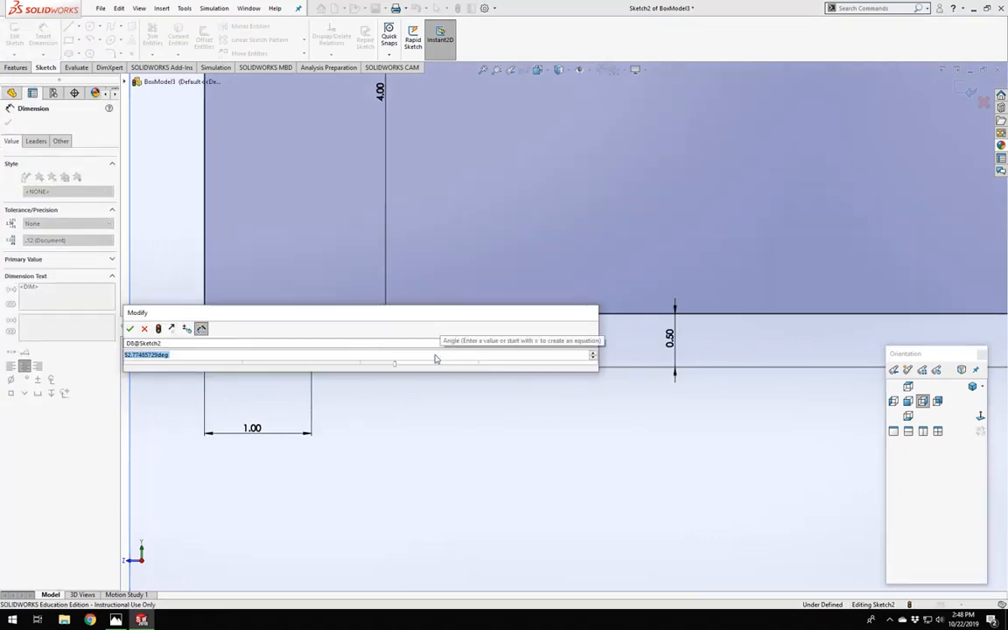
{"action": "type", "text": "45"}
{"action": "key", "text": "Return"}
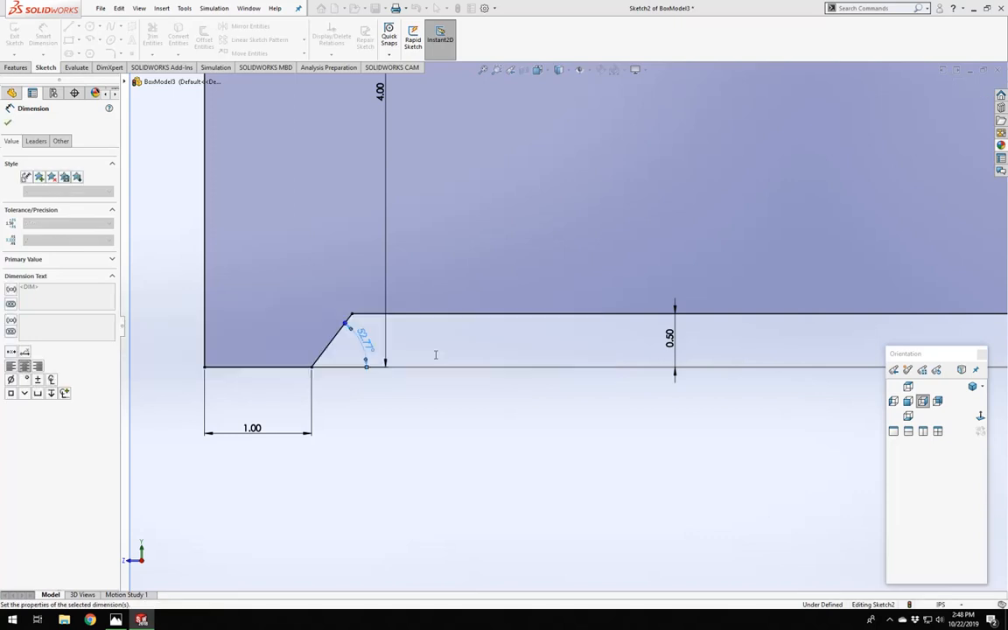
{"action": "scroll", "coordinate": [569, 331], "scroll_direction": "up", "scroll_amount": 8}
{"action": "scroll", "coordinate": [718, 326], "scroll_direction": "down", "scroll_amount": 8}
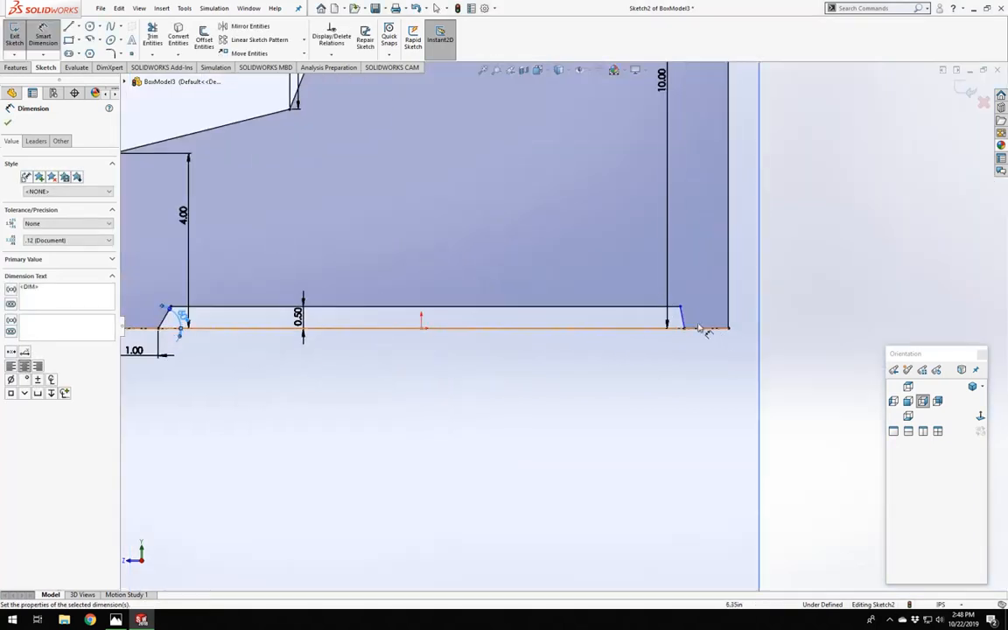
Make the notch's rear slanted edge equal in length to its front slanted edge.
{"action": "scroll", "coordinate": [561, 327], "scroll_direction": "up", "scroll_amount": 2}
{"action": "left_click", "coordinate": [475, 340]}
{"action": "key", "text": "Escape"}
{"action": "scroll", "coordinate": [475, 340], "scroll_direction": "up", "scroll_amount": 5}
{"action": "scroll", "coordinate": [333, 311], "scroll_direction": "down", "scroll_amount": 4}
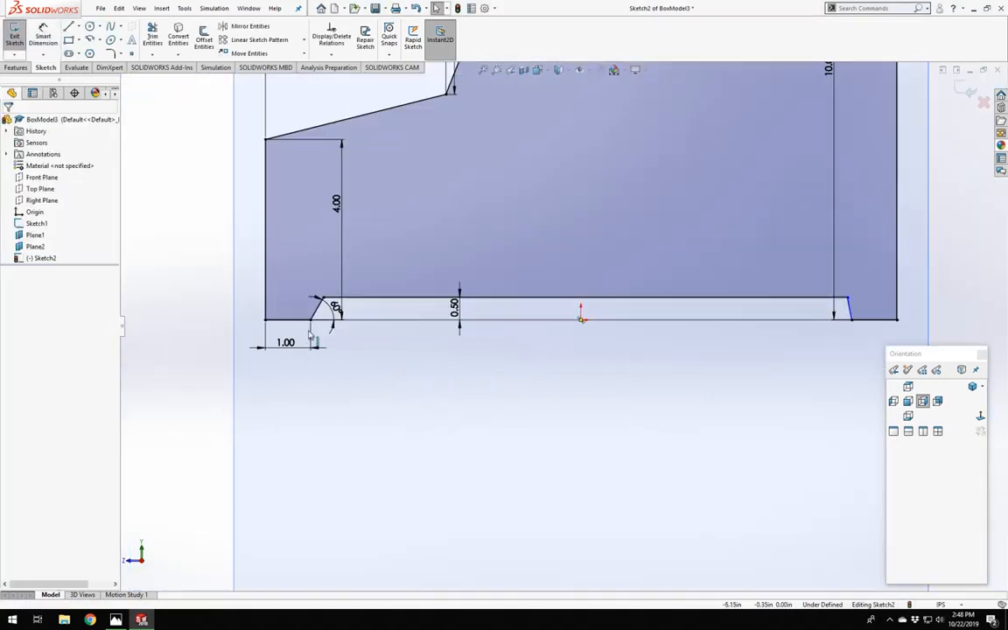
{"action": "left_click", "coordinate": [322, 312]}
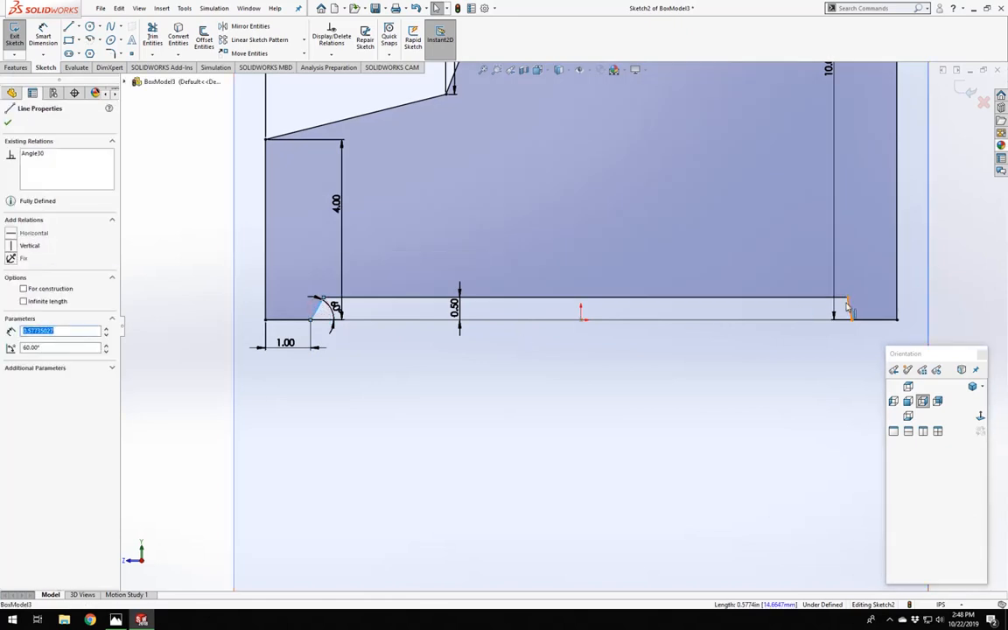
{"action": "left_click", "coordinate": [848, 308], "text": "ctrl"}
{"action": "left_click", "coordinate": [949, 255]}
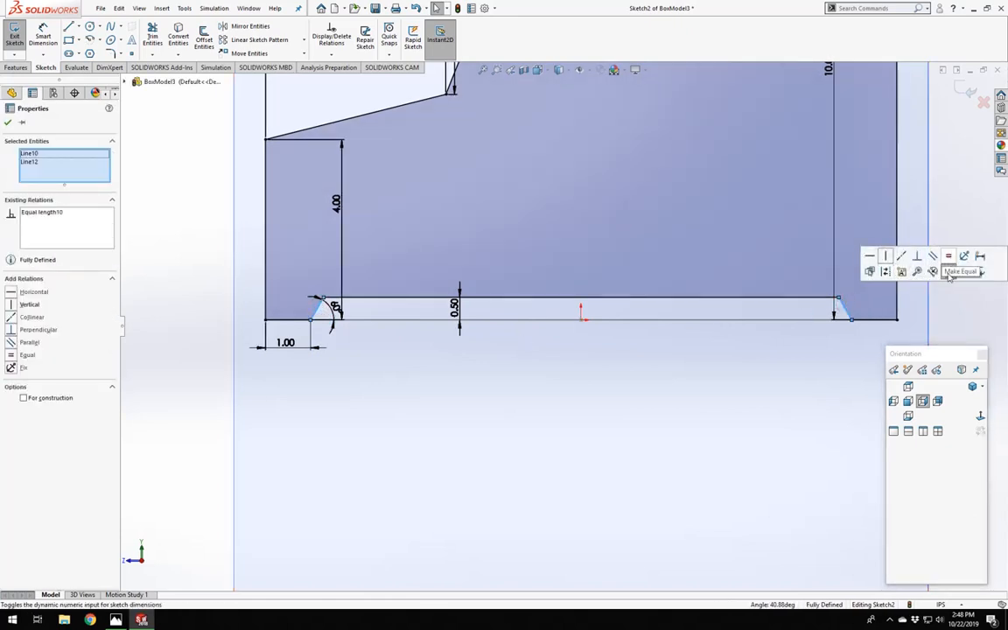
{"action": "left_click", "coordinate": [652, 333]}
{"action": "scroll", "coordinate": [569, 288], "scroll_direction": "up", "scroll_amount": 3}
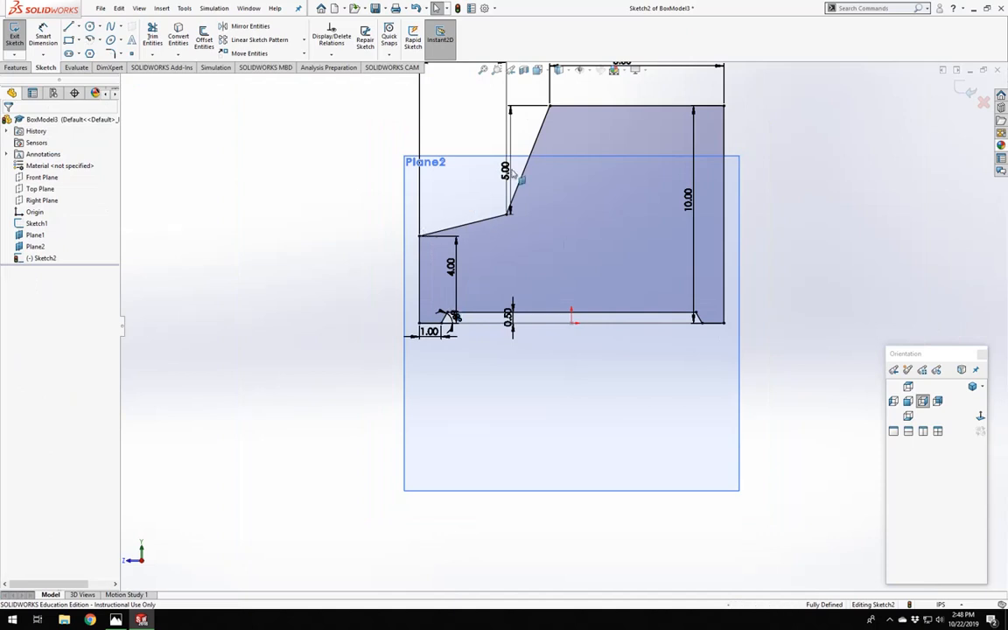
{"action": "scroll", "coordinate": [505, 223], "scroll_direction": "up", "scroll_amount": 2}
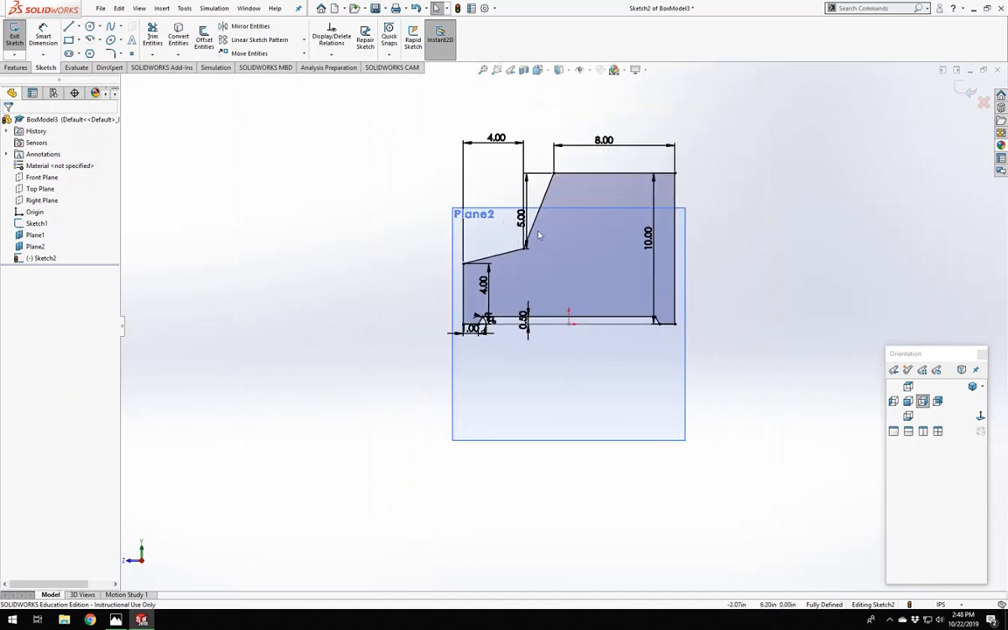
Exit the side-profile sketch and clear its selection.
{"action": "left_click", "coordinate": [15, 40]}
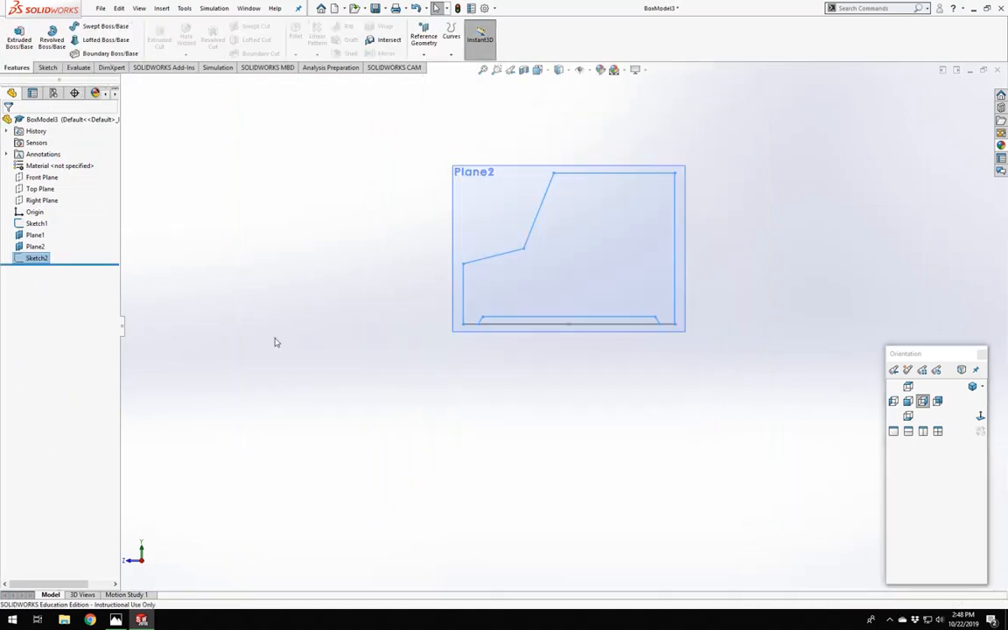
{"action": "left_click", "coordinate": [275, 339]}
{"action": "left_click", "coordinate": [35, 258]}
{"action": "left_click", "coordinate": [225, 284]}
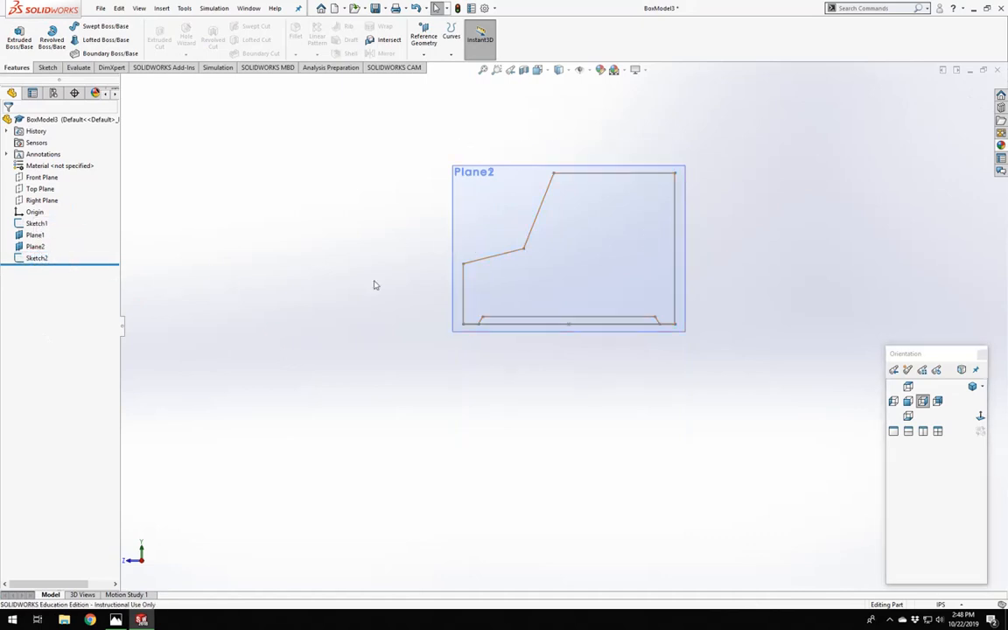
Extrude the stepped side-profile contour as a blind boss to a depth of 0.15 in.
{"action": "mouse_move", "coordinate": [374, 284]}
{"action": "middle_mouse_down"}
{"action": "mouse_move", "coordinate": [524, 277]}
{"action": "mouse_move", "coordinate": [654, 407]}
{"action": "middle_mouse_up"}
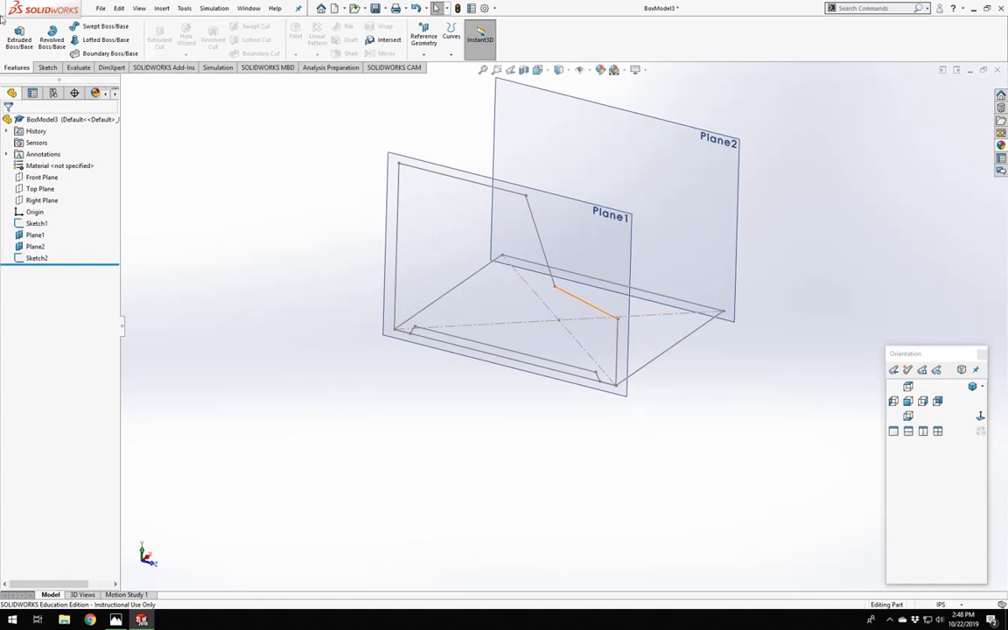
{"action": "left_click", "coordinate": [19, 39]}
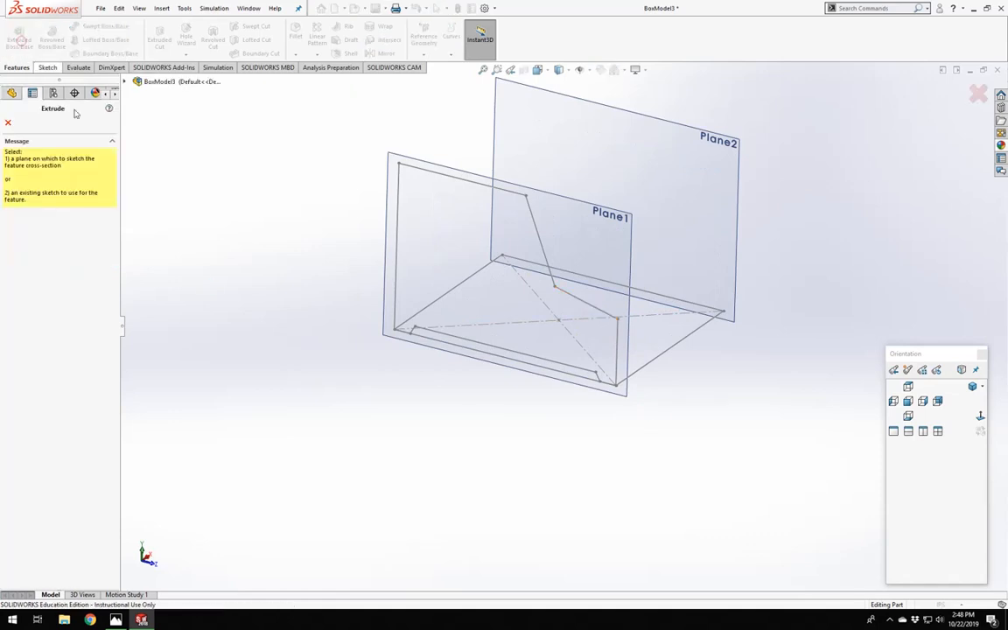
{"action": "left_click", "coordinate": [539, 233]}
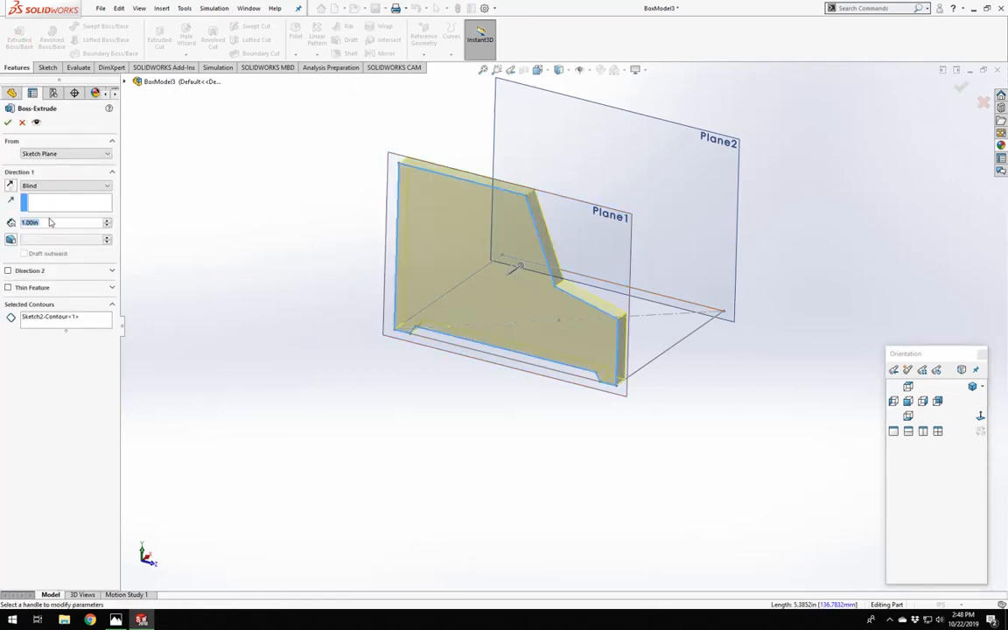
{"action": "left_click", "coordinate": [50, 222]}
{"action": "type", "text": ".15"}
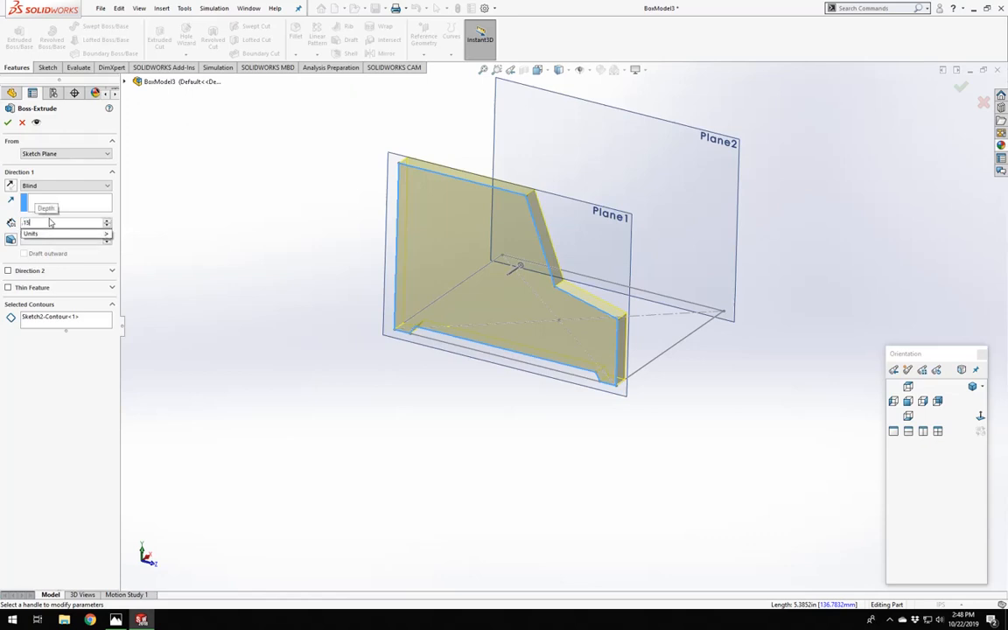
{"action": "key", "text": "Return"}
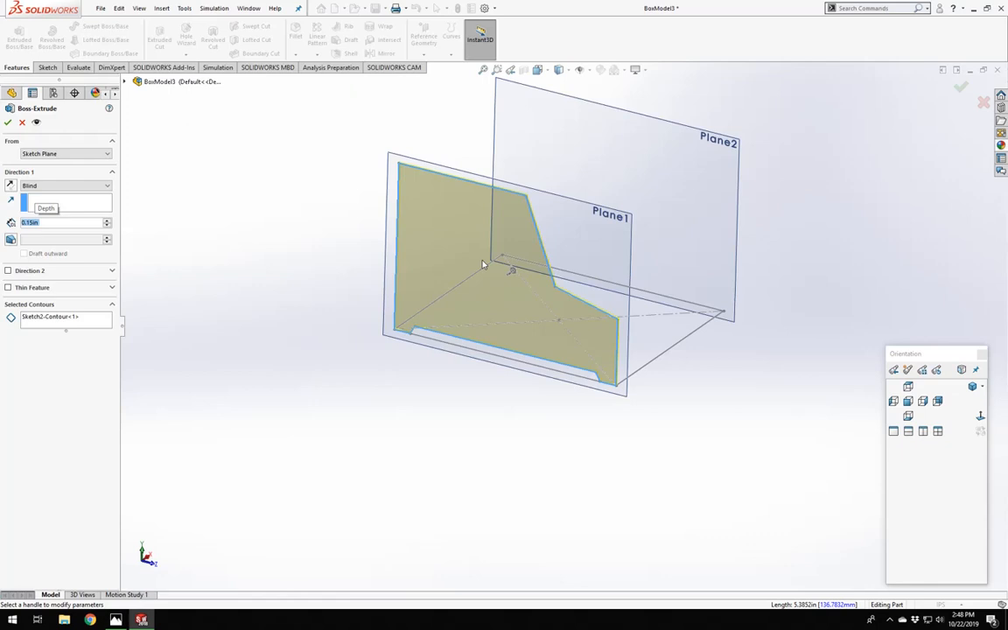
{"action": "left_click", "coordinate": [8, 124]}
{"action": "scroll", "coordinate": [581, 322], "scroll_direction": "down", "scroll_amount": 4}
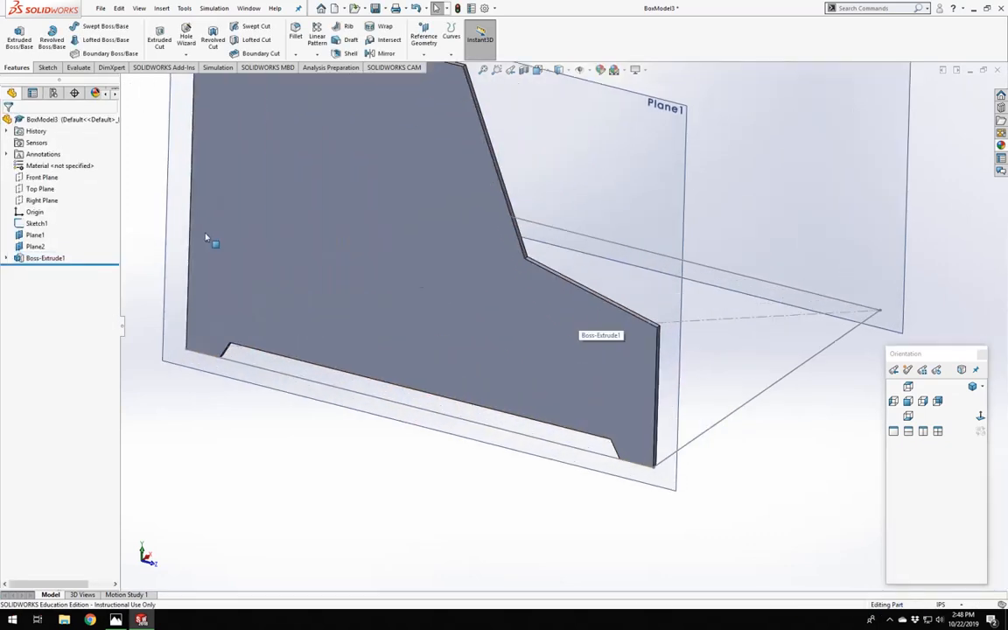
{"action": "scroll", "coordinate": [210, 243], "scroll_direction": "up", "scroll_amount": 3}
{"action": "middle_click_drag", "start_coordinate": [486, 302], "coordinate": [469, 309]}
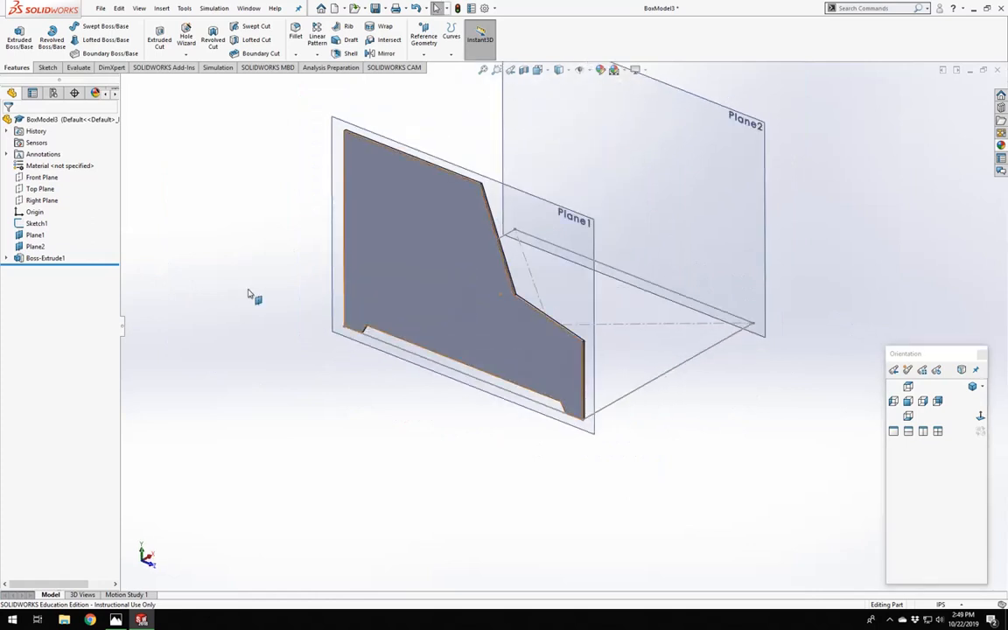
{"action": "left_click", "coordinate": [53, 261]}
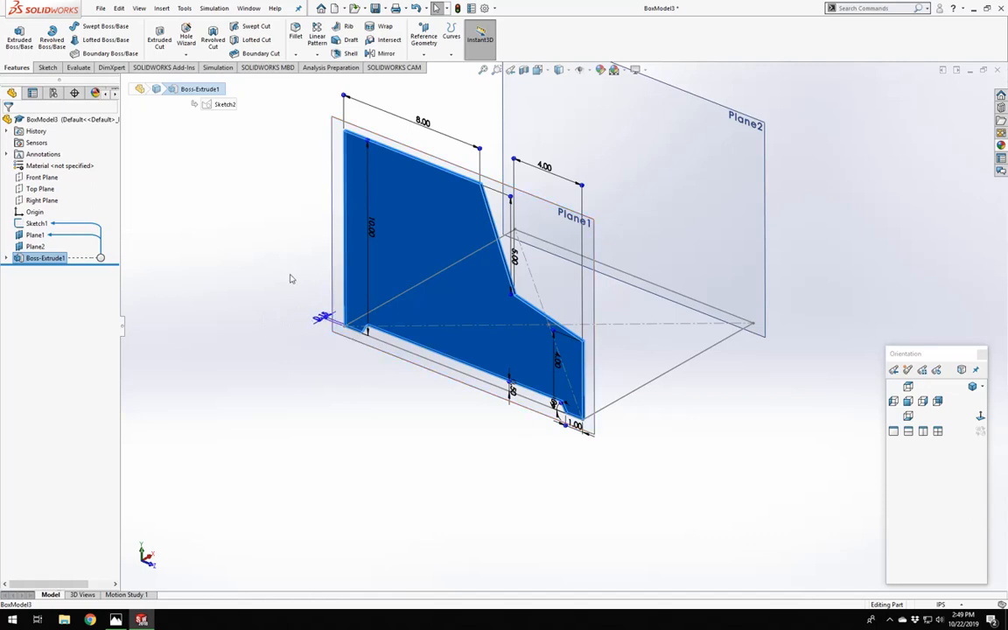
{"action": "double_click", "coordinate": [317, 324]}
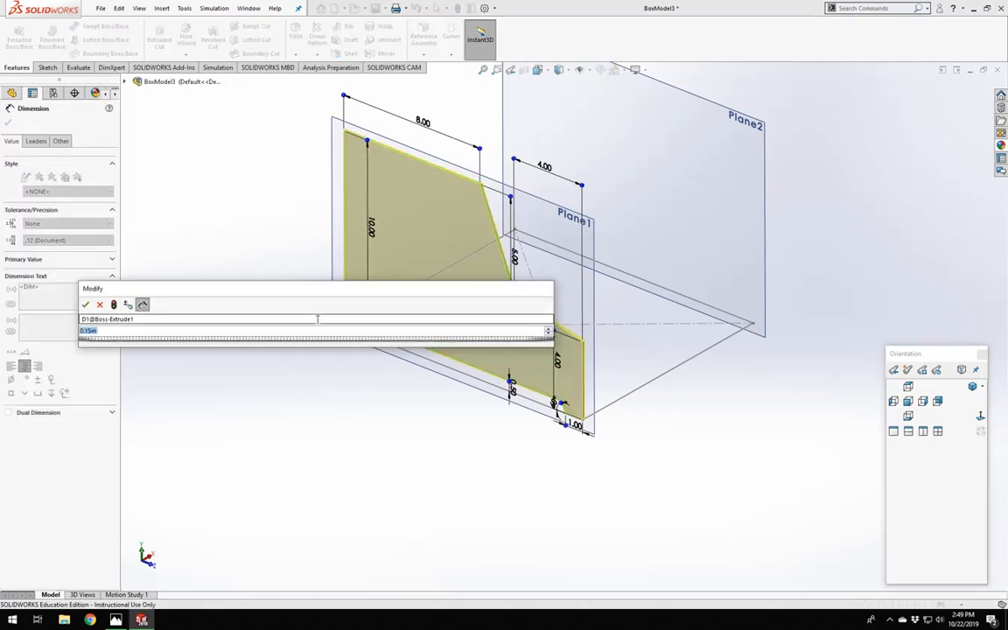
{"action": "left_click_drag", "start_coordinate": [210, 288], "coordinate": [388, 300]}
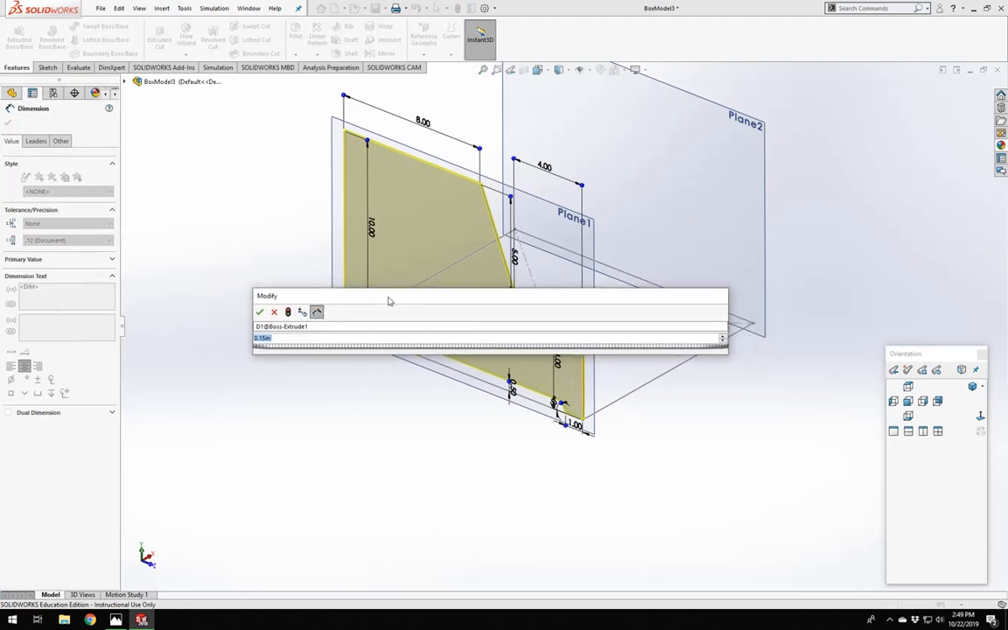
{"action": "left_click", "coordinate": [275, 312]}
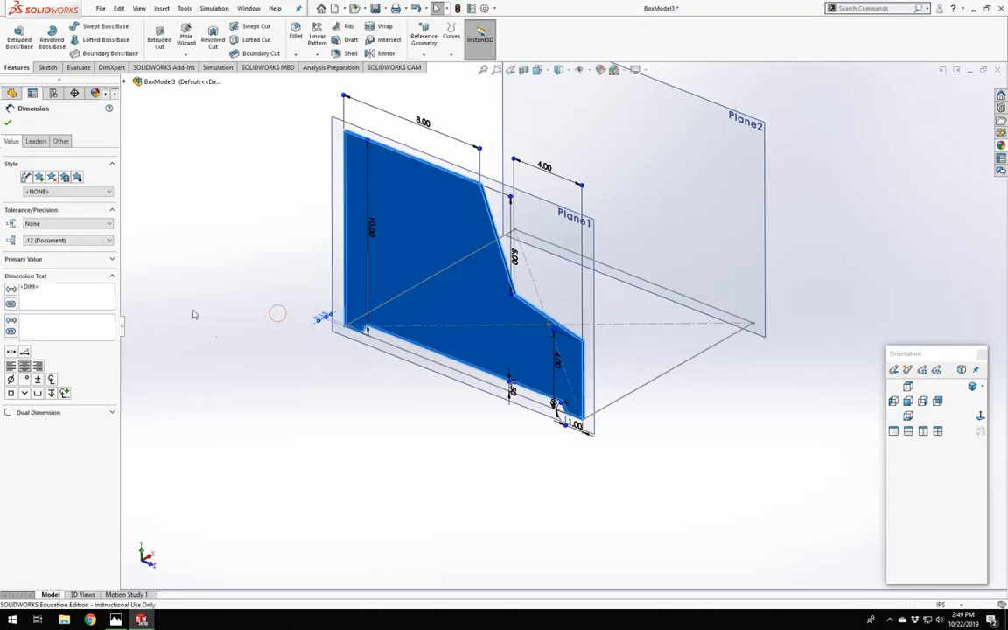
{"action": "left_click", "coordinate": [8, 122]}
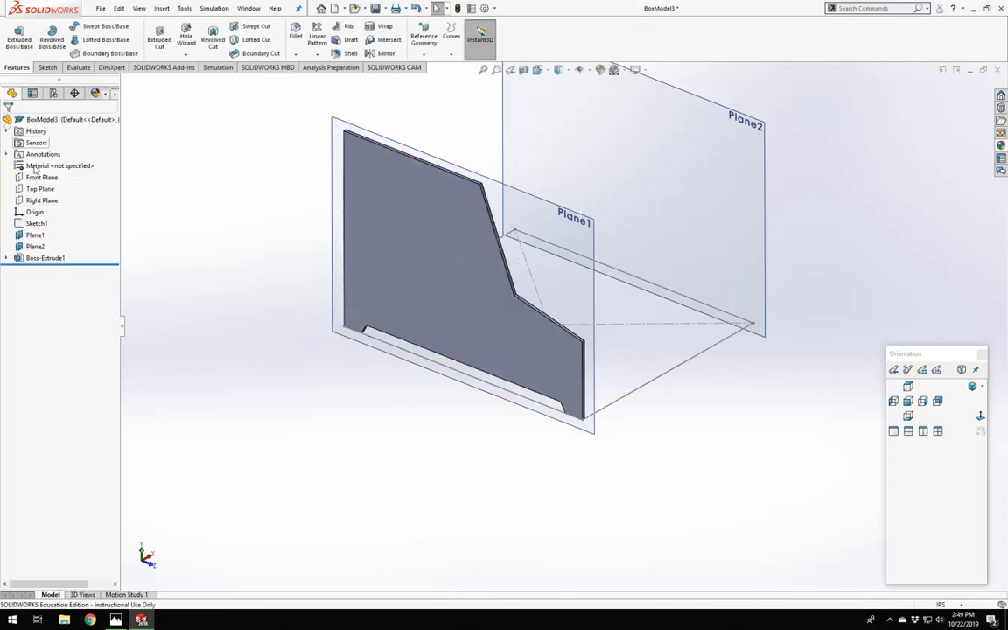
Link the side panel's extrusion depth to a new global variable named "mat".
{"action": "left_click", "coordinate": [39, 258]}
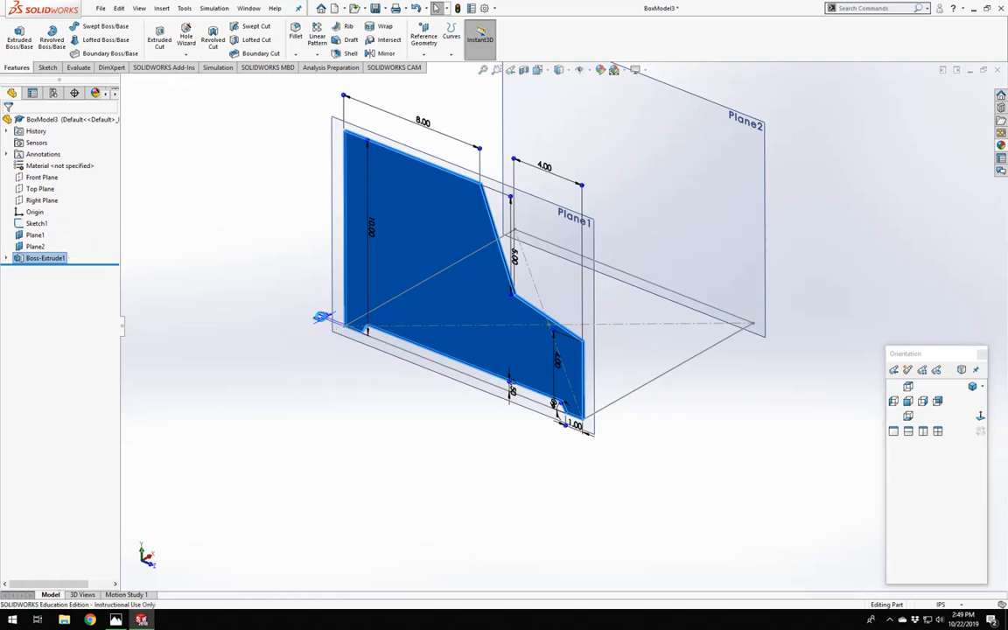
{"action": "double_click", "coordinate": [323, 318]}
{"action": "left_click_drag", "start_coordinate": [194, 285], "coordinate": [358, 326]}
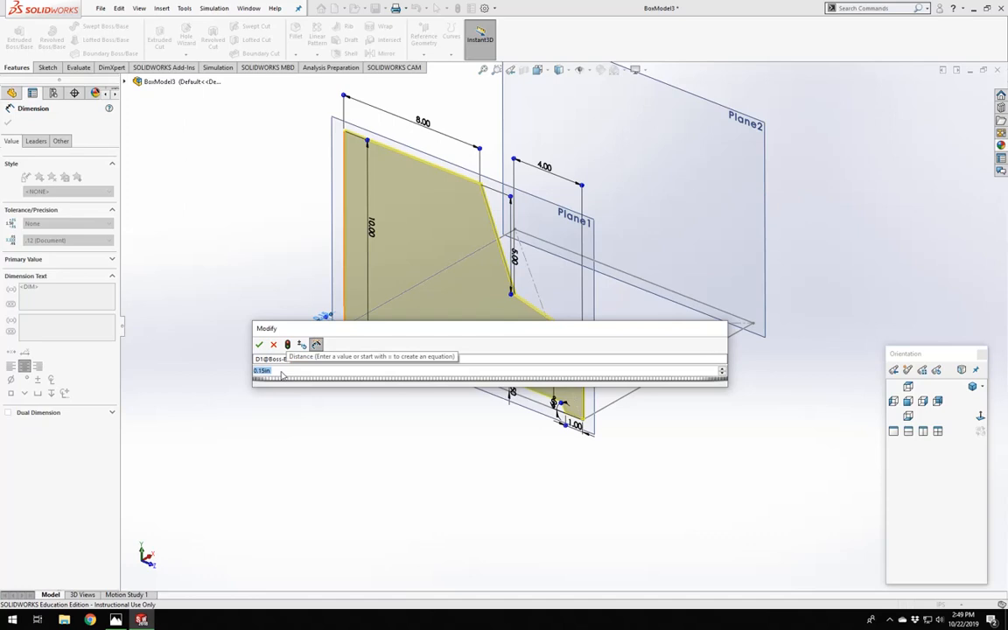
{"action": "type", "text": "="}
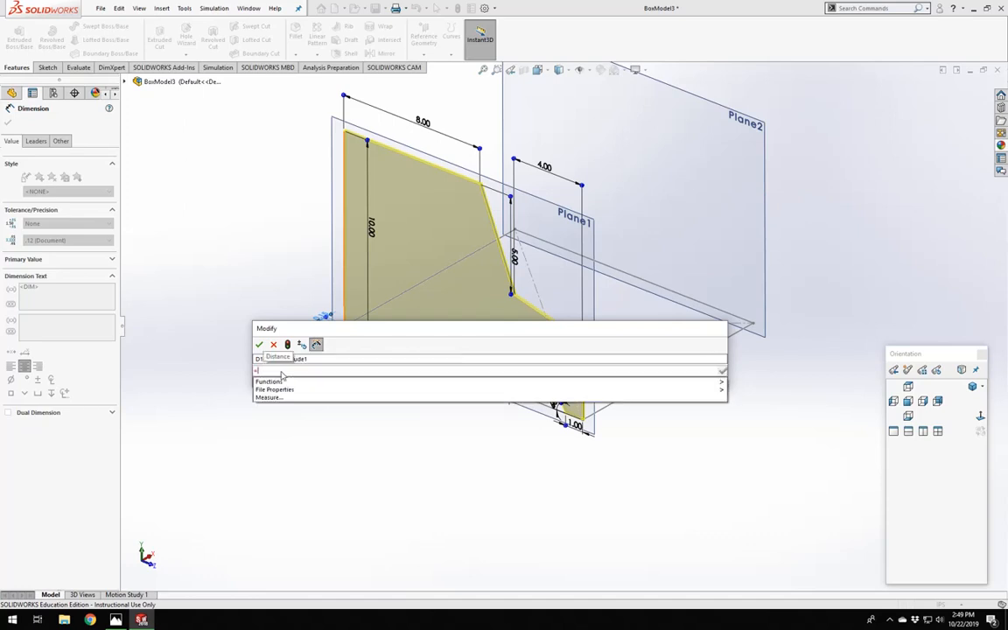
{"action": "type", "text": "mat"}
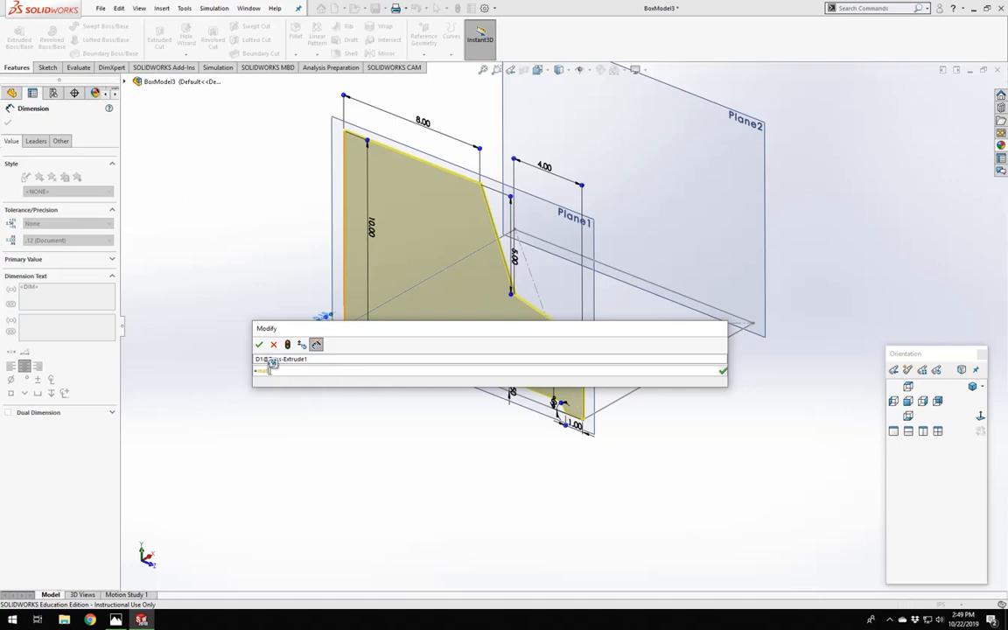
{"action": "key", "text": "Return"}
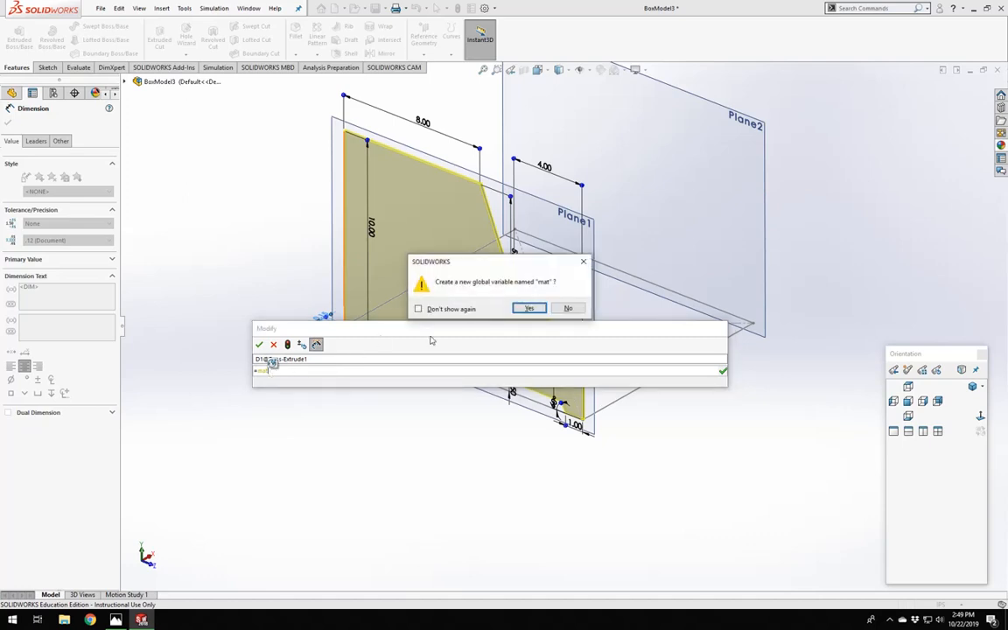
{"action": "left_click", "coordinate": [527, 309]}
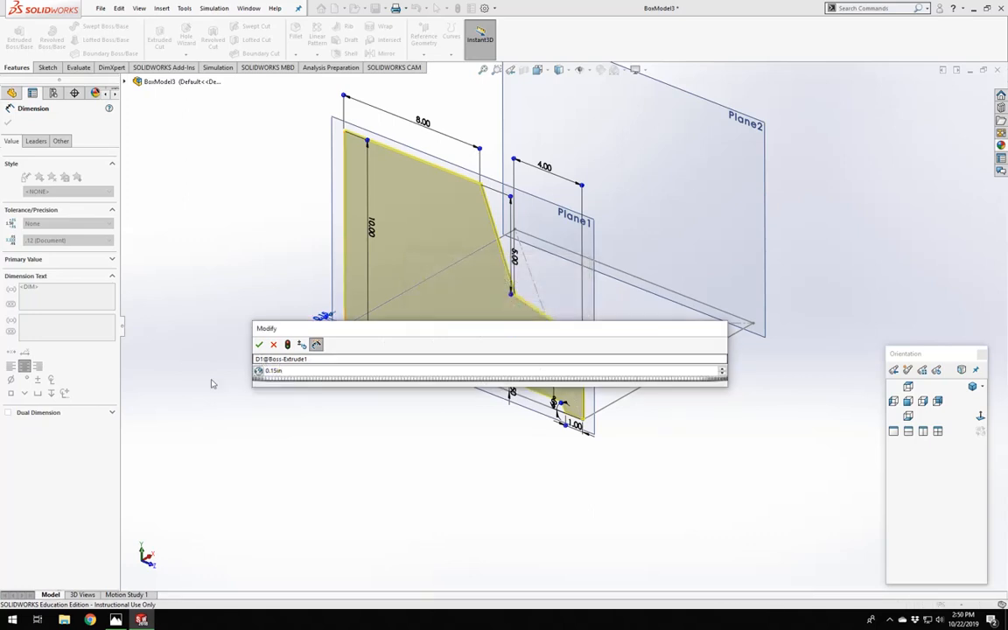
{"action": "left_click", "coordinate": [259, 344]}
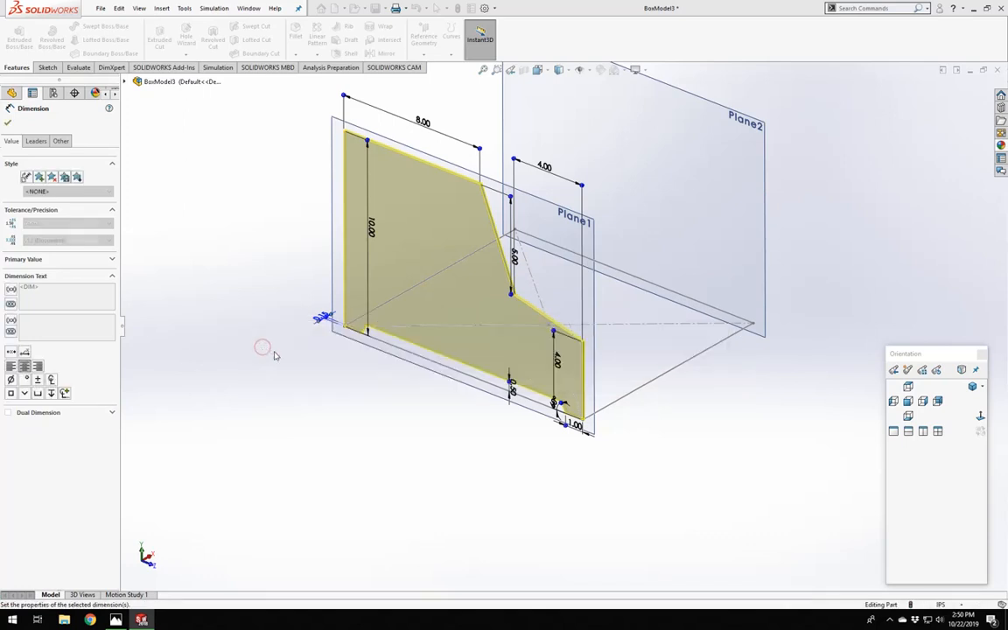
{"action": "left_click", "coordinate": [367, 409]}
Examine the side panel's linked depth dimension and the "mat" global variable in the equations manager.
{"action": "left_click", "coordinate": [49, 269]}
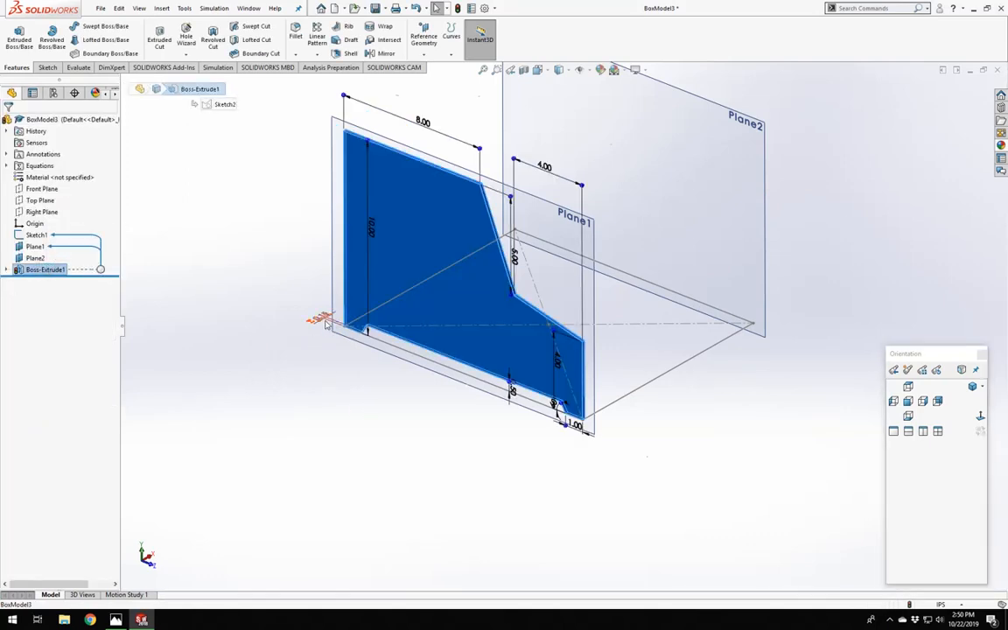
{"action": "scroll", "coordinate": [326, 326], "scroll_direction": "down", "scroll_amount": 4}
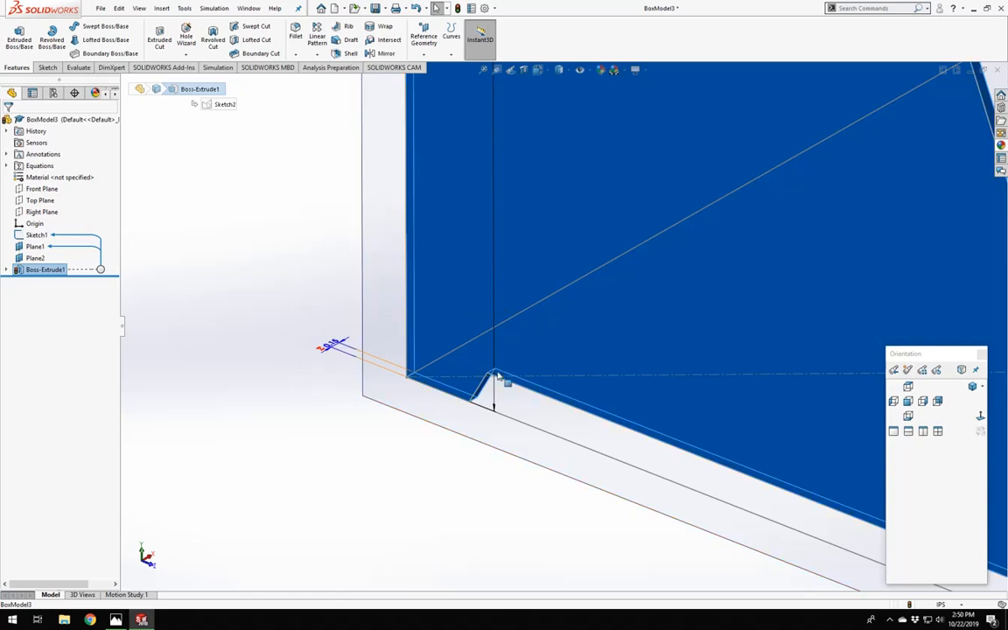
{"action": "scroll", "coordinate": [569, 464], "scroll_direction": "up", "scroll_amount": 6}
{"action": "left_click", "coordinate": [569, 463]}
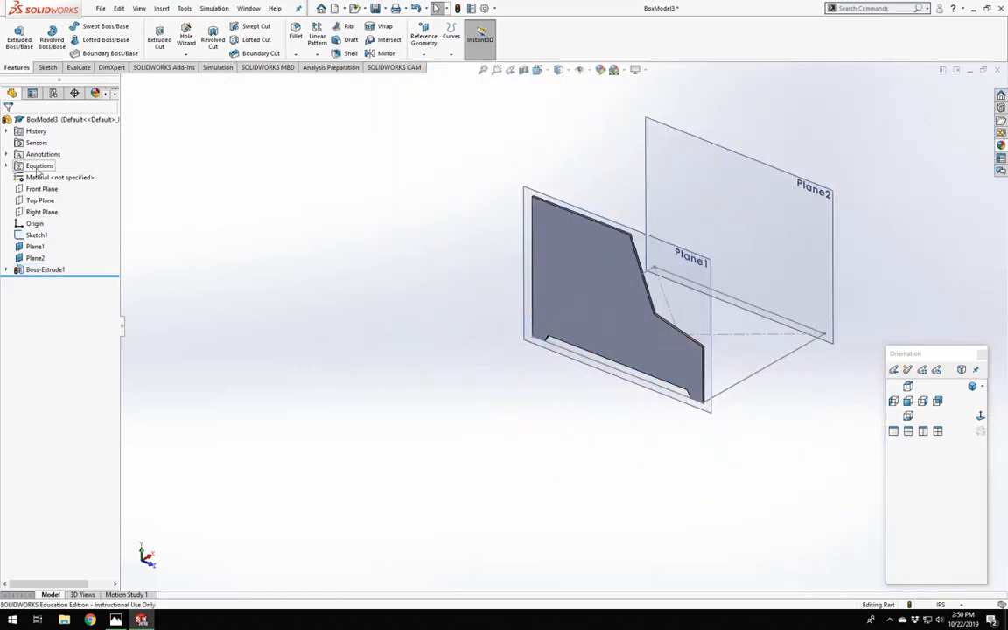
{"action": "left_click", "coordinate": [7, 166]}
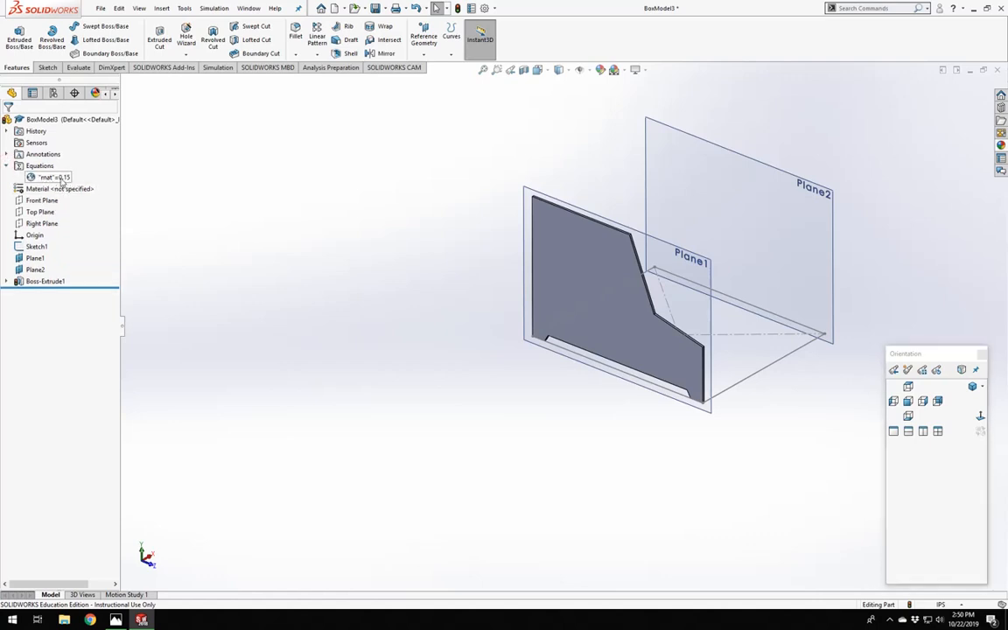
{"action": "right_click", "coordinate": [63, 179]}
{"action": "left_click", "coordinate": [87, 185]}
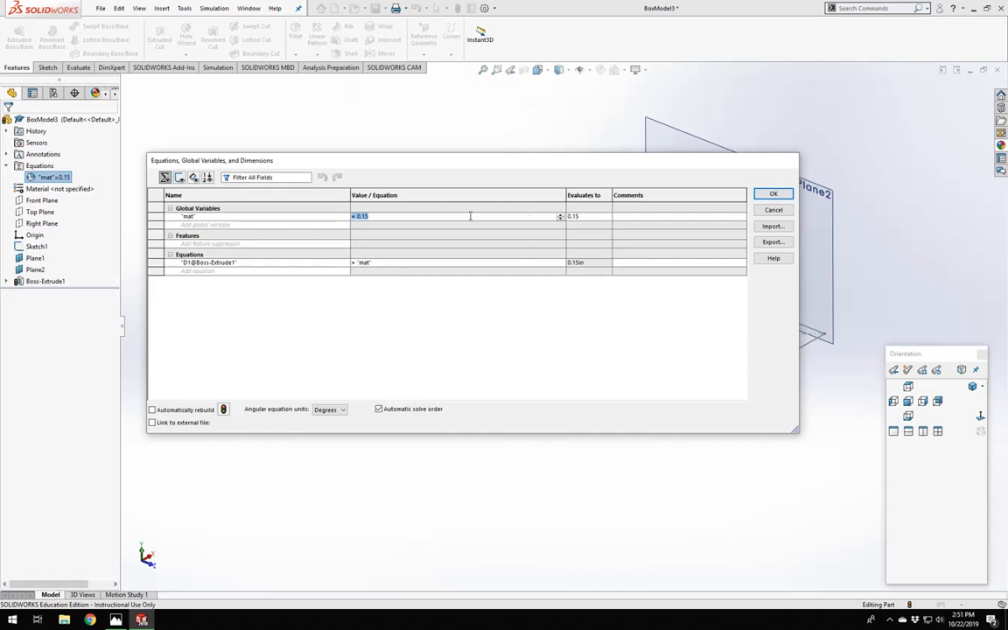
{"action": "left_click", "coordinate": [411, 218]}
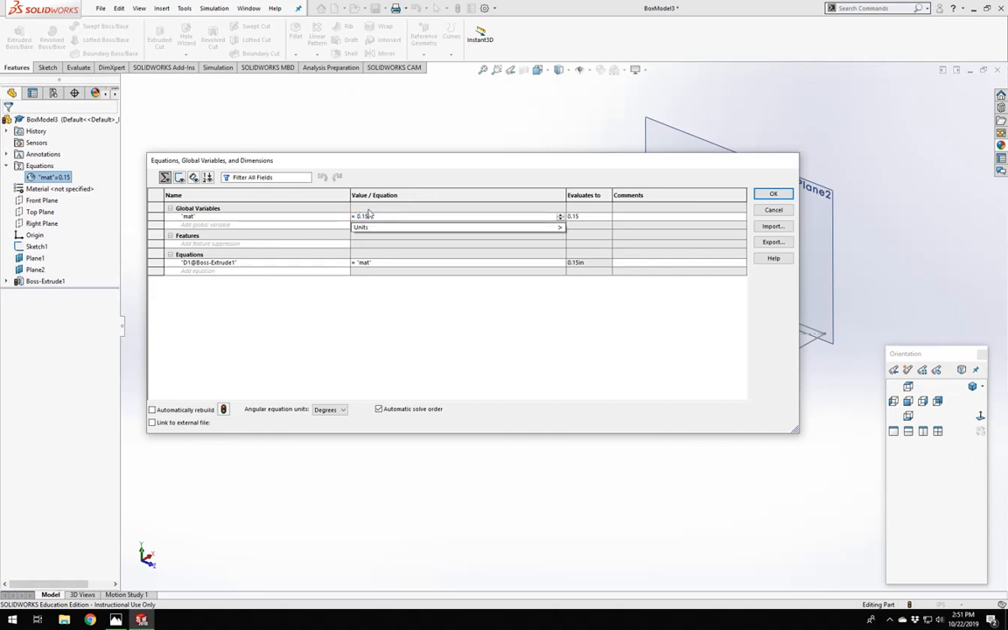
{"action": "left_click", "coordinate": [771, 194]}
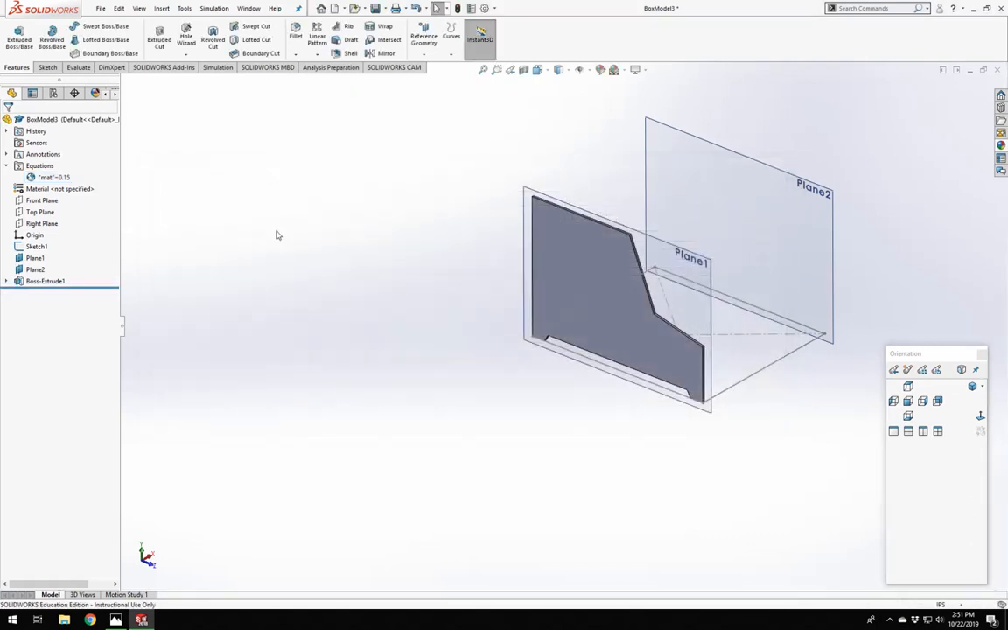
Save the box part with the extruded side panel.
{"action": "key", "text": "ctrl+s"}
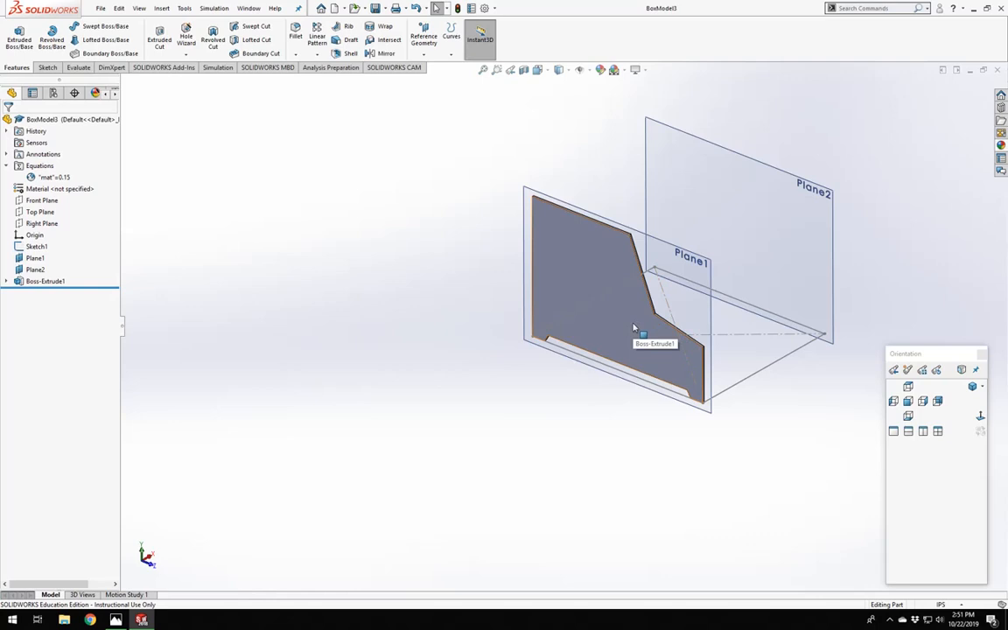
{"action": "middle_click_drag", "start_coordinate": [621, 320], "coordinate": [608, 275]}
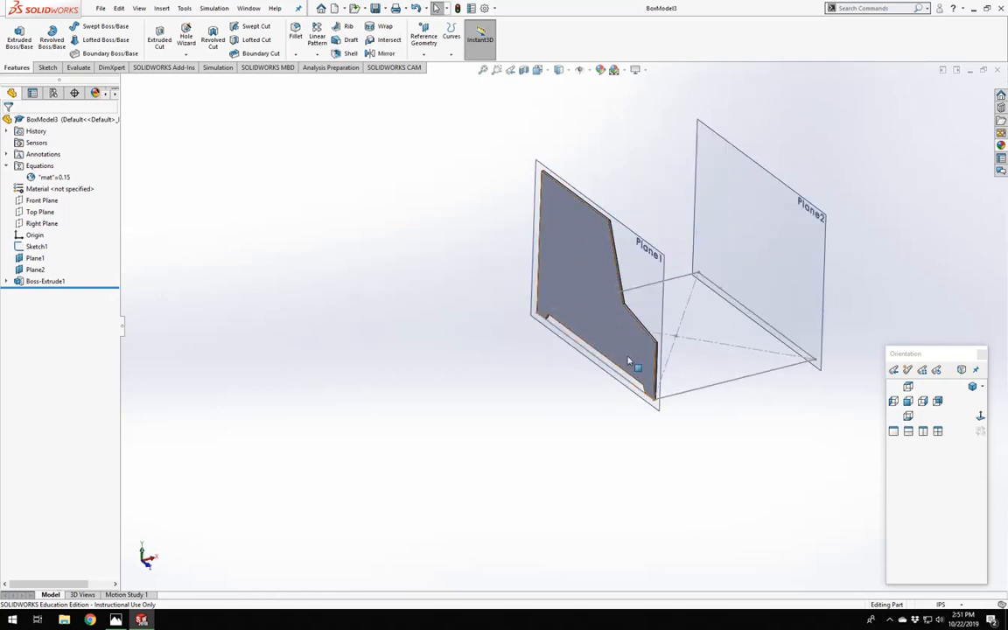
Examine the extruded side panel on Plane1 from its outer and inner sides.
{"action": "scroll", "coordinate": [627, 360], "scroll_direction": "down", "scroll_amount": 3}
{"action": "middle_click_drag", "start_coordinate": [629, 358], "coordinate": [653, 315]}
{"action": "scroll", "coordinate": [630, 323], "scroll_direction": "up", "scroll_amount": 2}
{"action": "scroll", "coordinate": [649, 308], "scroll_direction": "down", "scroll_amount": 4}
{"action": "scroll", "coordinate": [653, 318], "scroll_direction": "up", "scroll_amount": 3}
{"action": "scroll", "coordinate": [596, 315], "scroll_direction": "down", "scroll_amount": 3}
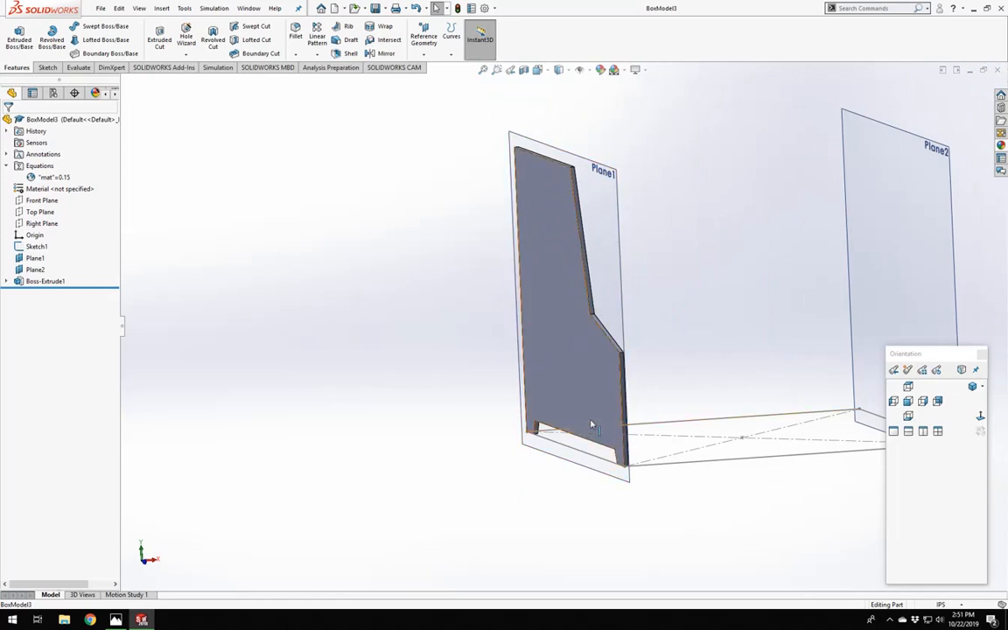
{"action": "middle_click_drag", "start_coordinate": [564, 354], "coordinate": [513, 354]}
{"action": "left_click", "coordinate": [596, 354]}
{"action": "left_click", "coordinate": [293, 298]}
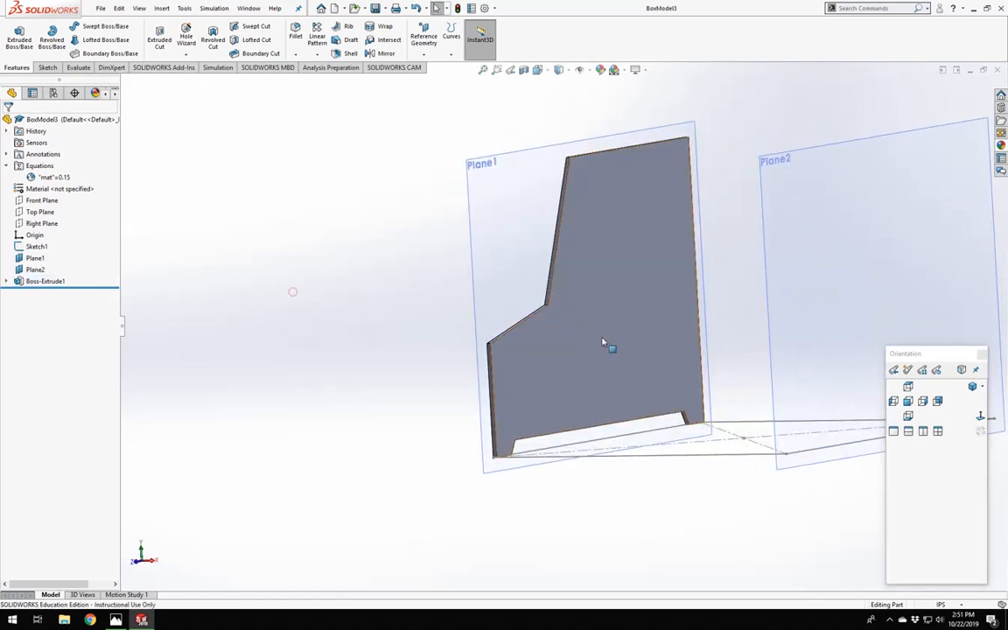
Start a sketch on the side panel's inner face and convert the face's outline into sketch entities.
{"action": "left_click", "coordinate": [604, 338]}
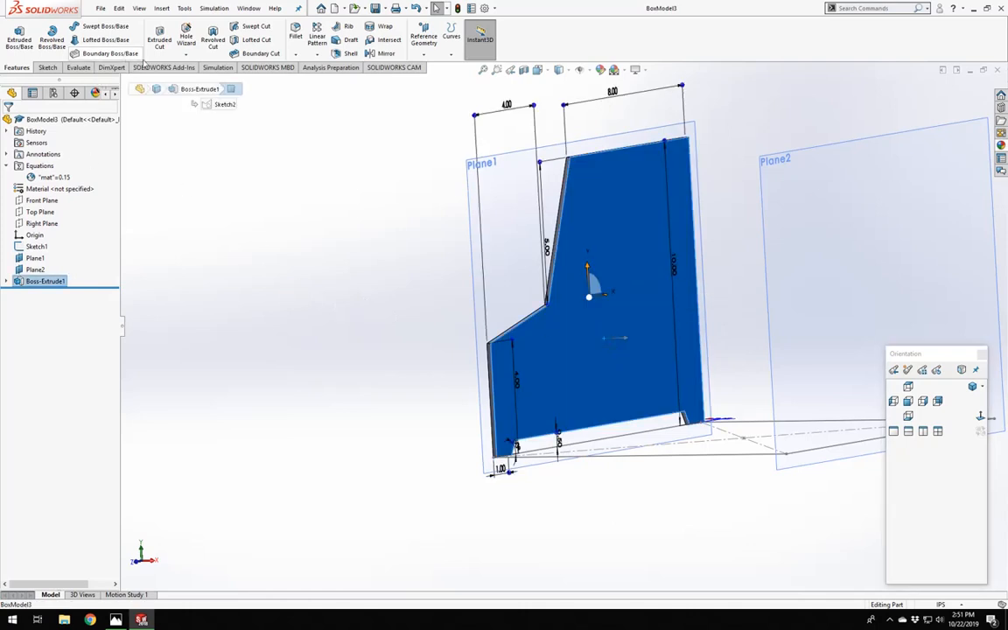
{"action": "left_click", "coordinate": [329, 265]}
{"action": "left_click", "coordinate": [574, 323]}
{"action": "mouse_move", "coordinate": [455, 356]}
{"action": "middle_mouse_down"}
{"action": "mouse_move", "coordinate": [493, 355]}
{"action": "mouse_move", "coordinate": [451, 352]}
{"action": "middle_mouse_up"}
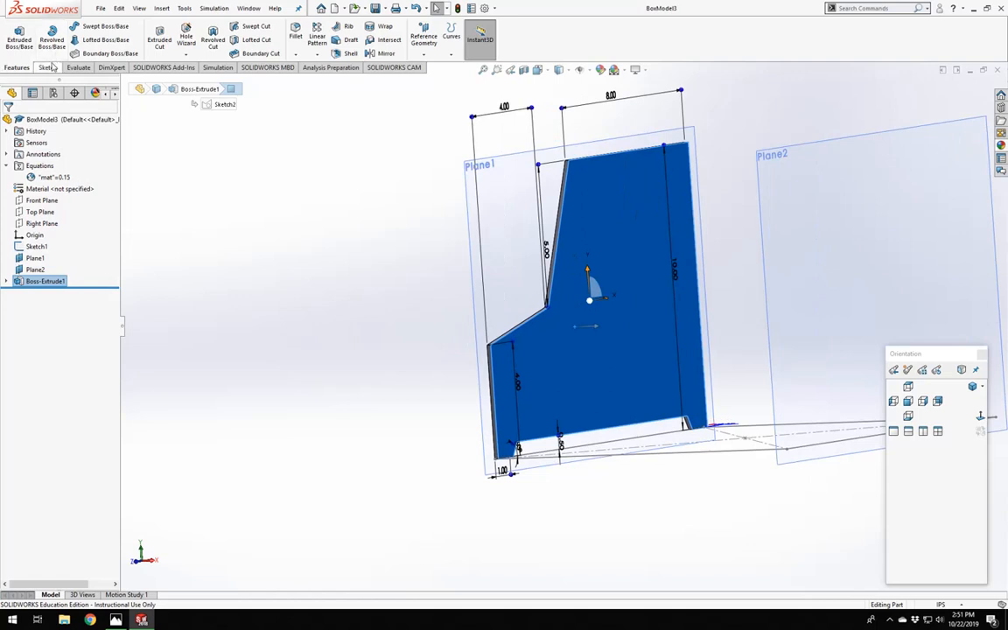
{"action": "left_click", "coordinate": [47, 67]}
{"action": "left_click", "coordinate": [15, 37]}
{"action": "left_click", "coordinate": [355, 361]}
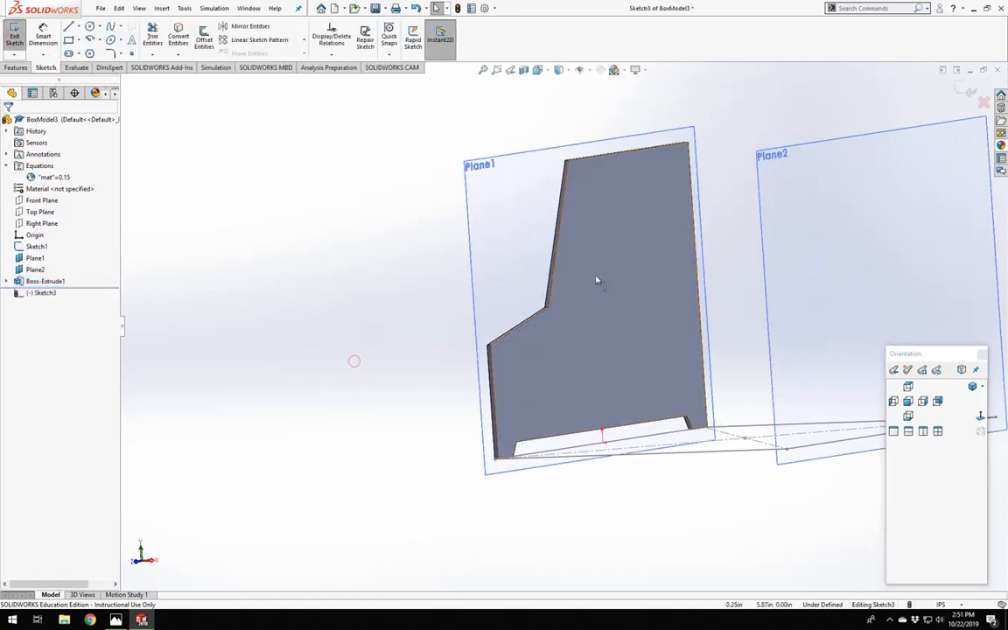
{"action": "left_click", "coordinate": [596, 275]}
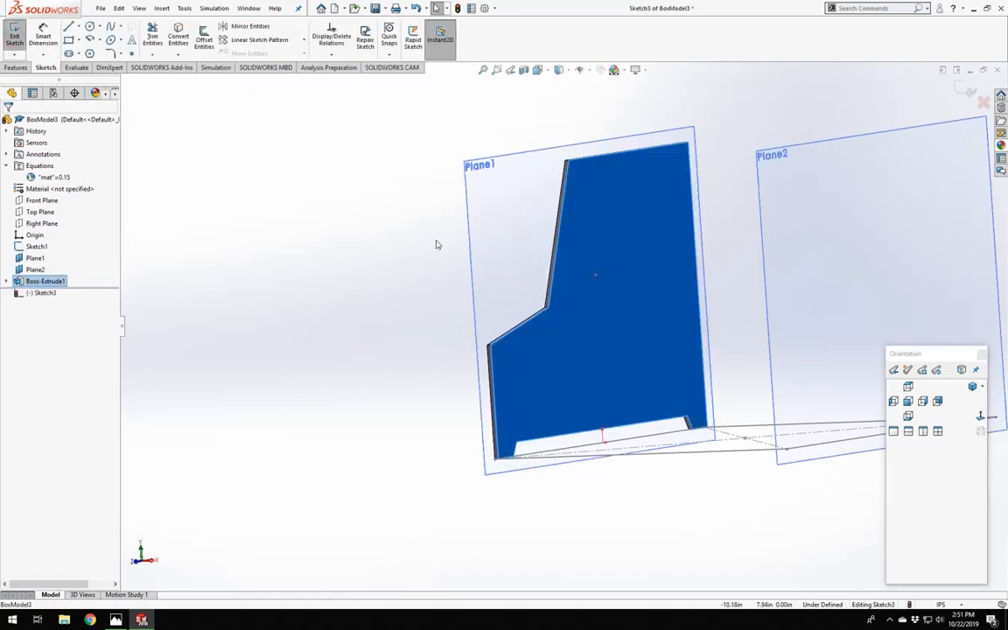
{"action": "left_click", "coordinate": [178, 37]}
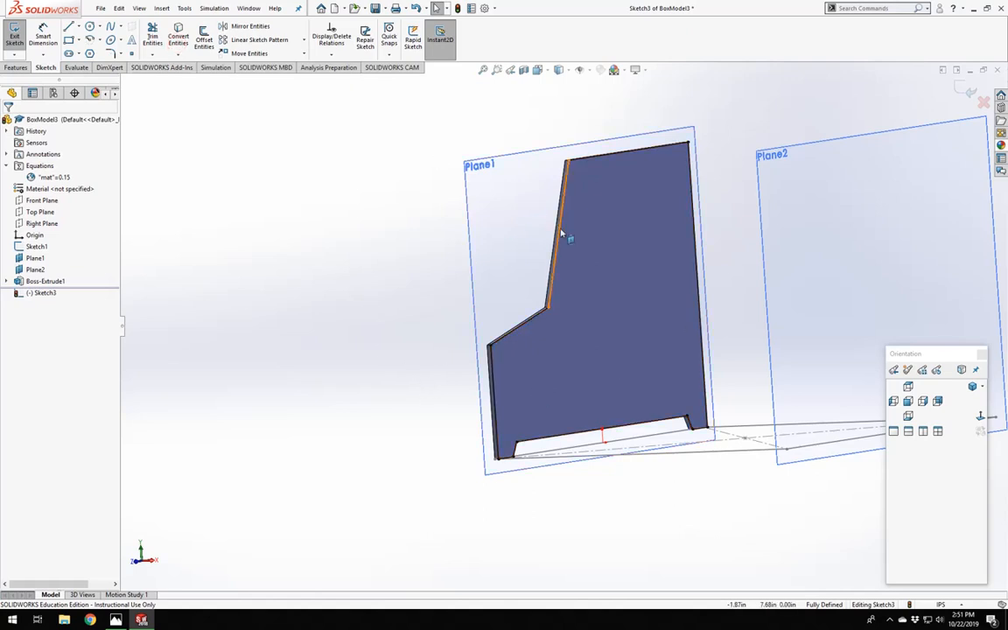
Extrude the converted outline as a blind boss with depth linked to "mat" and Merge result off, forming a separate body.
{"action": "left_click", "coordinate": [16, 36]}
{"action": "left_click", "coordinate": [19, 37]}
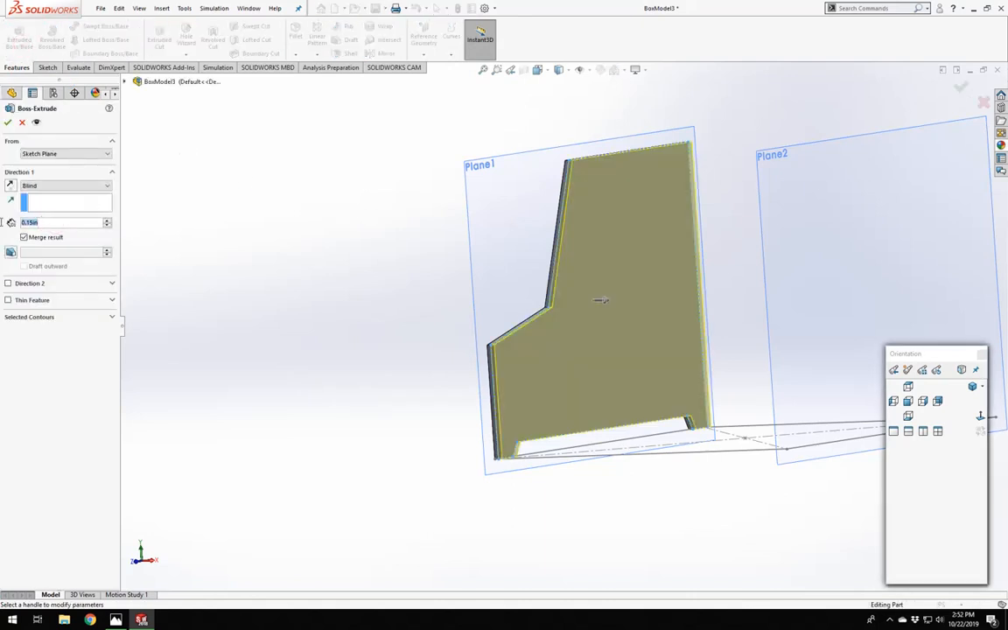
{"action": "type", "text": "="}
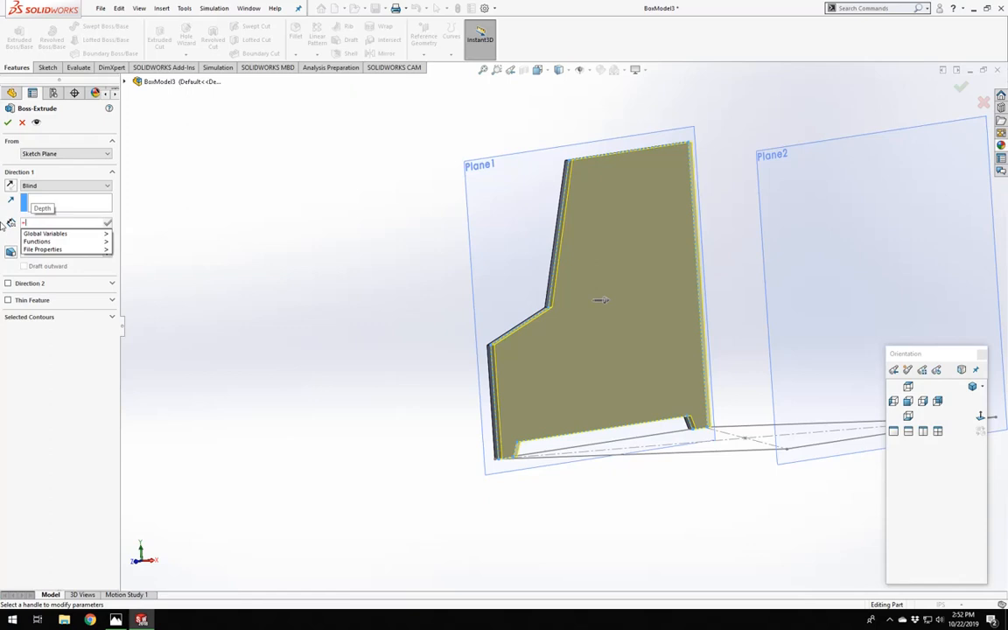
{"action": "key", "text": "Down"}
{"action": "key", "text": "Right"}
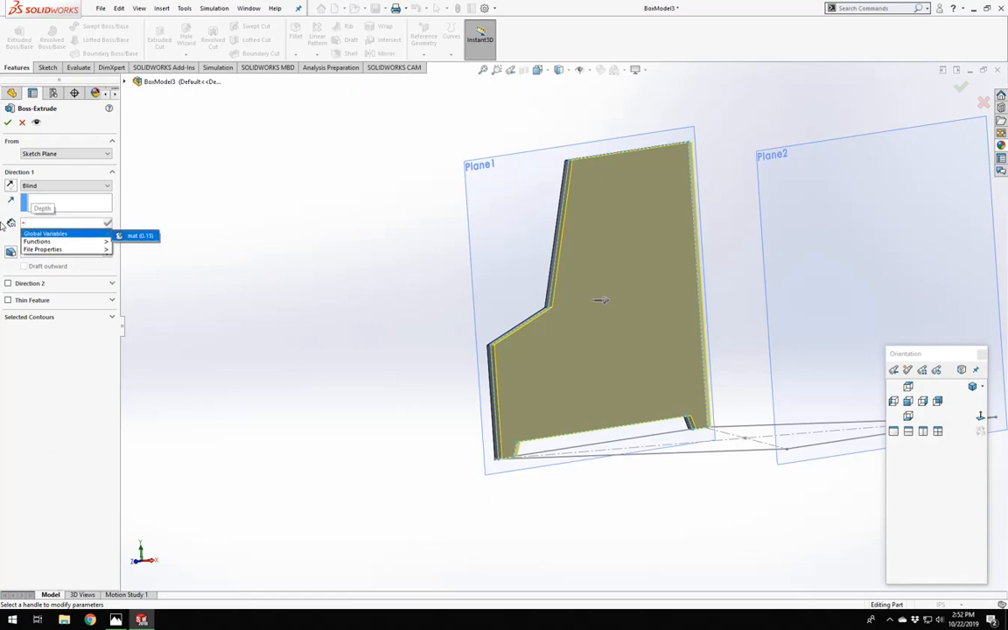
{"action": "left_click", "coordinate": [140, 235]}
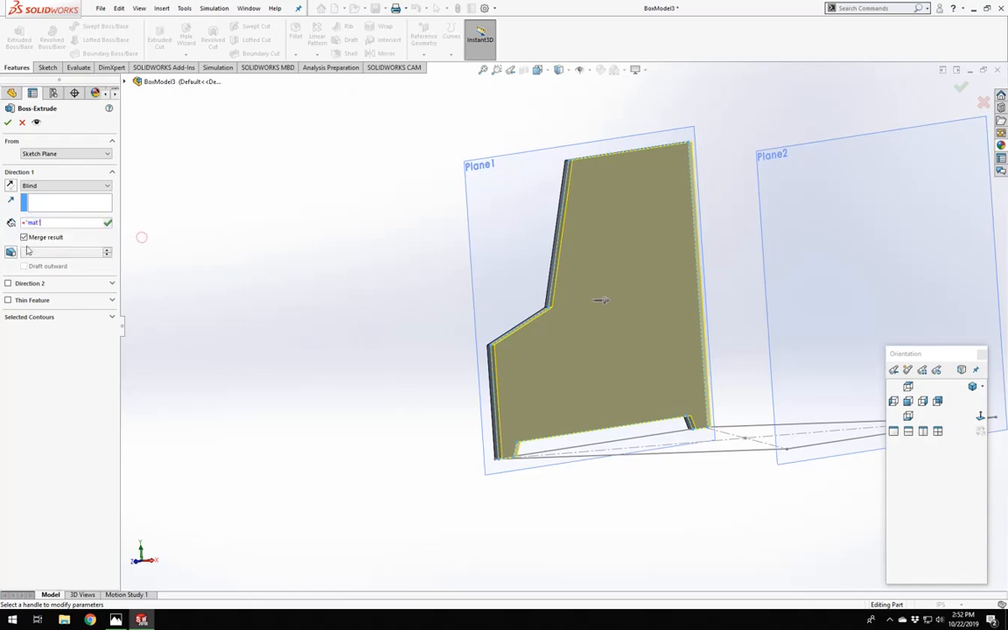
{"action": "left_click", "coordinate": [25, 238]}
{"action": "left_click", "coordinate": [8, 123]}
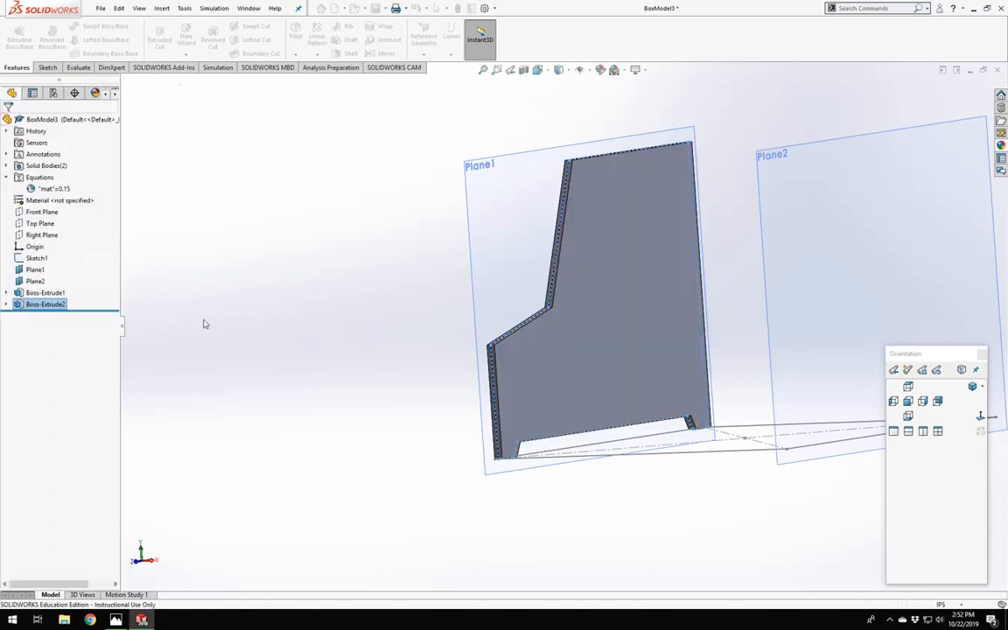
Inspect the two stacked side panels and identify the second one among the part's solid bodies.
{"action": "middle_click_drag", "start_coordinate": [401, 372], "coordinate": [452, 396]}
{"action": "left_click", "coordinate": [444, 378]}
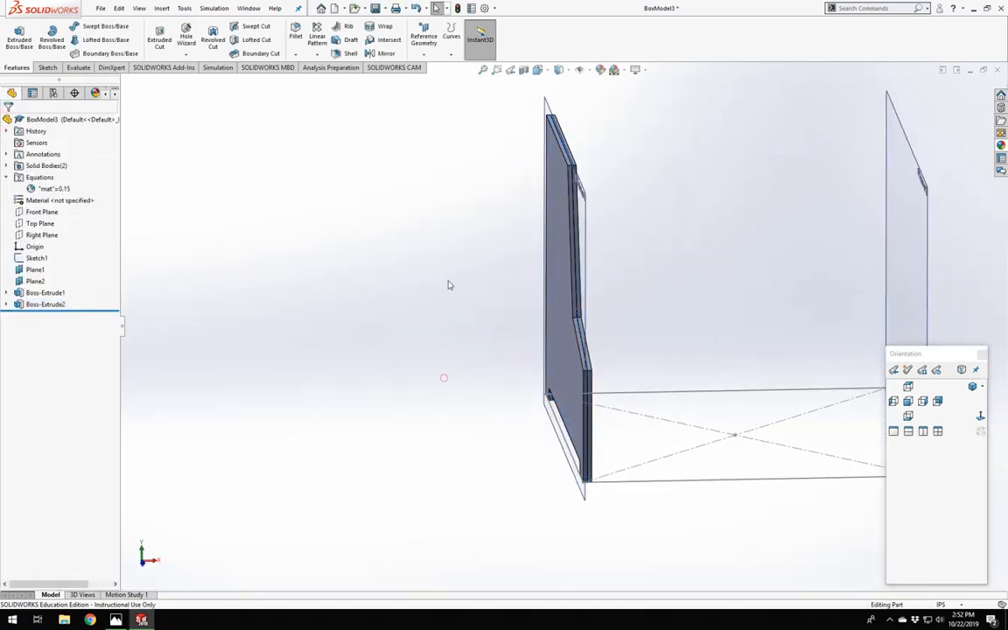
{"action": "middle_click_drag", "start_coordinate": [232, 254], "coordinate": [302, 298]}
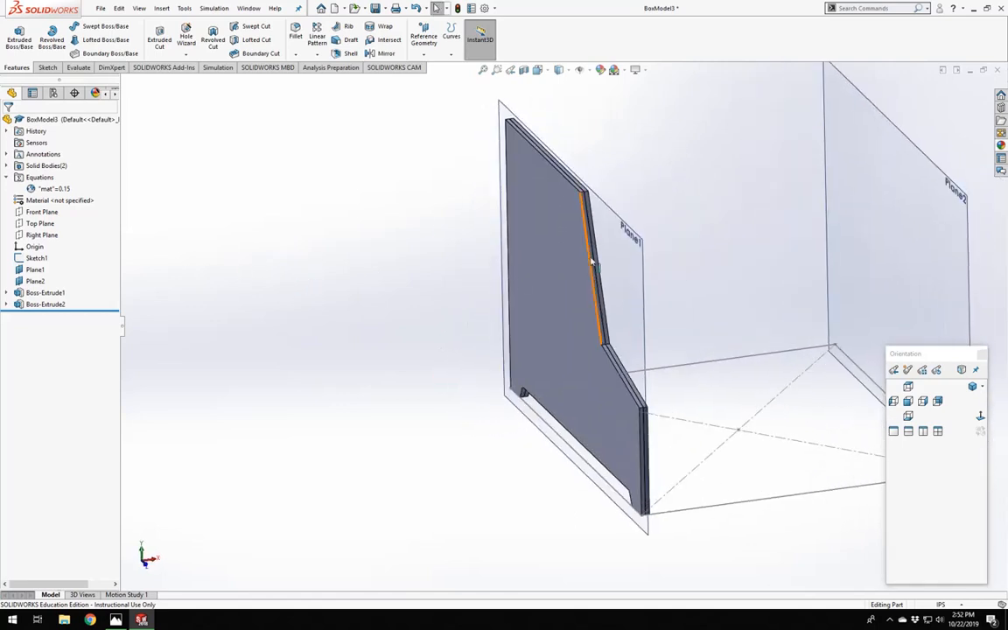
{"action": "left_click", "coordinate": [40, 165]}
{"action": "left_click", "coordinate": [7, 165]}
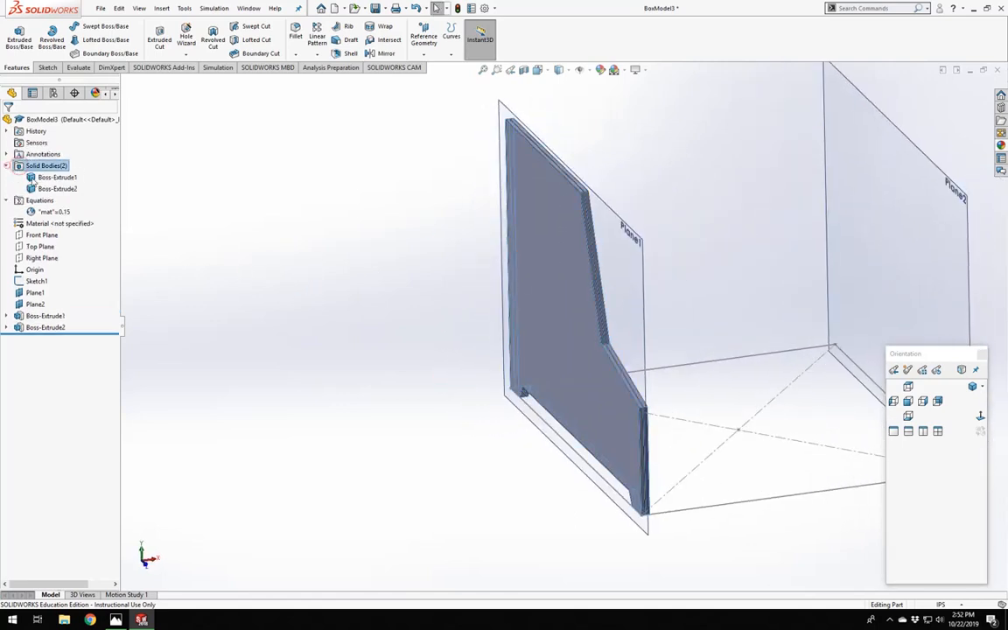
{"action": "left_click", "coordinate": [54, 189]}
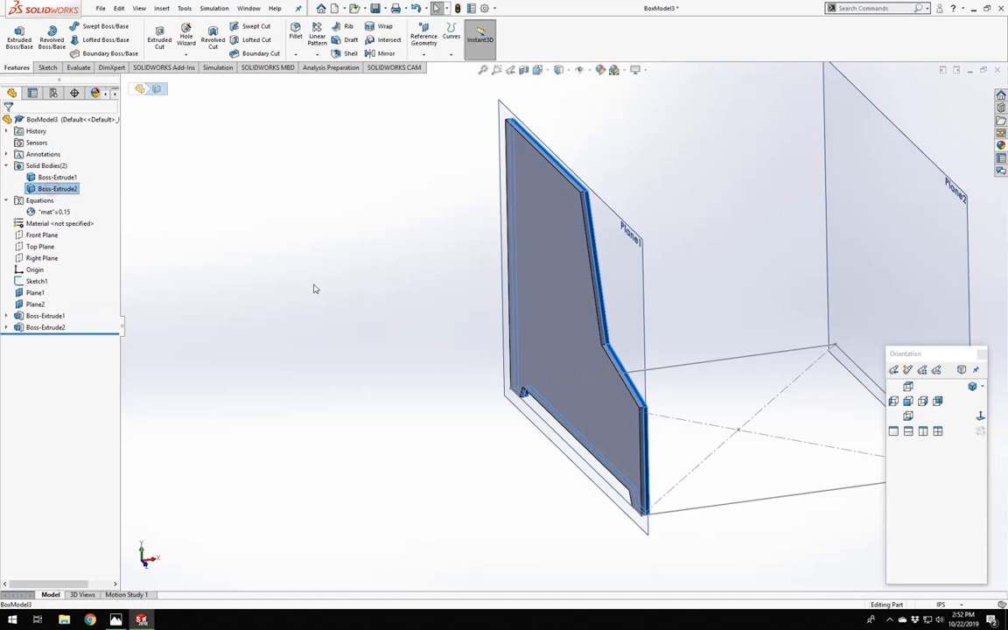
{"action": "left_click", "coordinate": [282, 256]}
{"action": "key", "text": "z"}
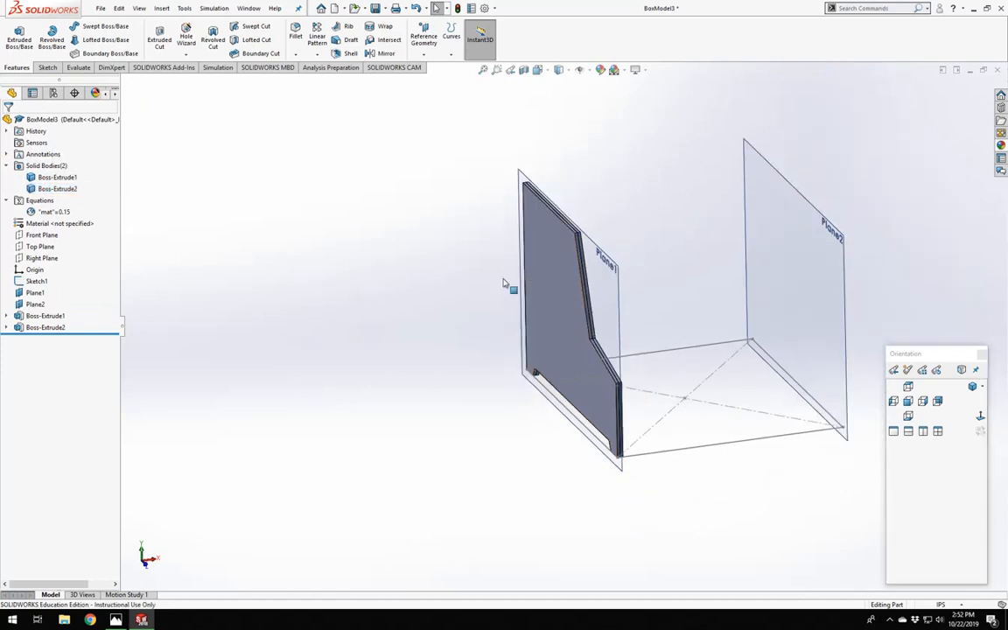
{"action": "left_click", "coordinate": [6, 165]}
Start a sketch on Plane2 and convert the outer face of the existing side panel into it.
{"action": "middle_click_drag", "start_coordinate": [624, 268], "coordinate": [599, 407]}
{"action": "middle_click_drag", "start_coordinate": [722, 354], "coordinate": [709, 315]}
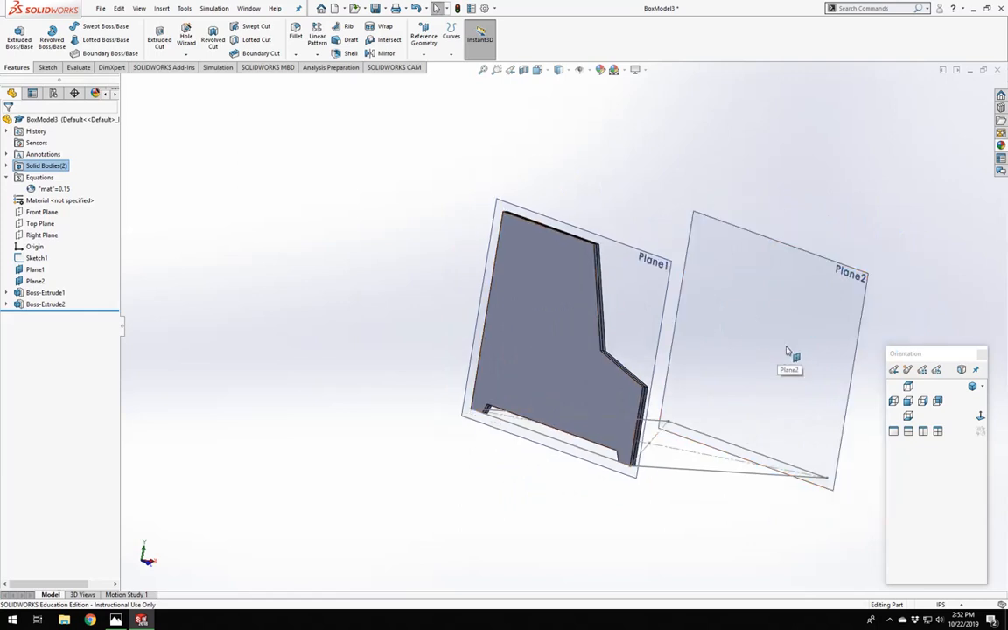
{"action": "left_click", "coordinate": [709, 315]}
{"action": "left_click", "coordinate": [45, 67]}
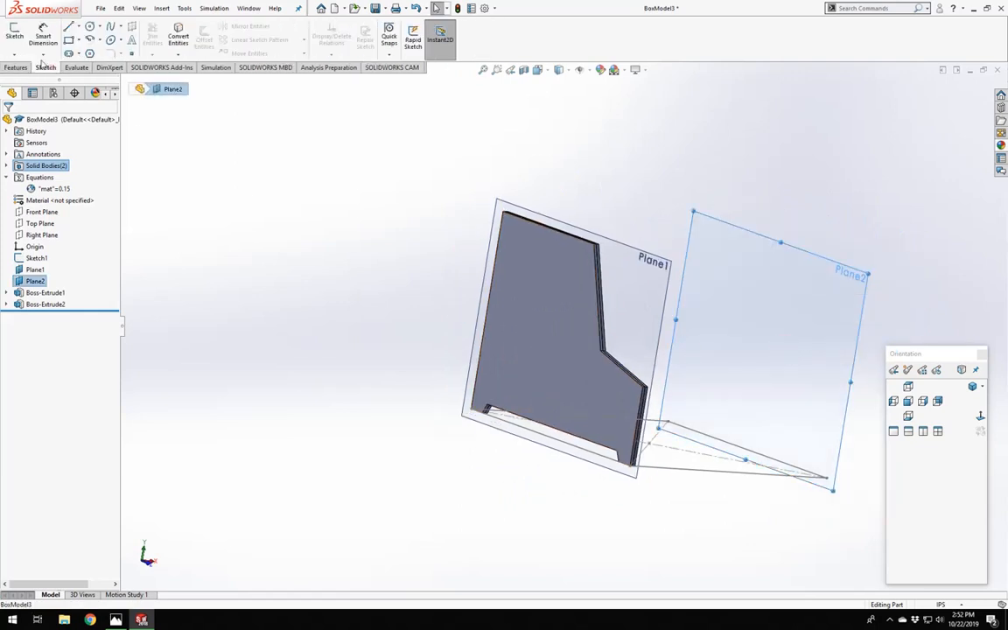
{"action": "left_click", "coordinate": [15, 37]}
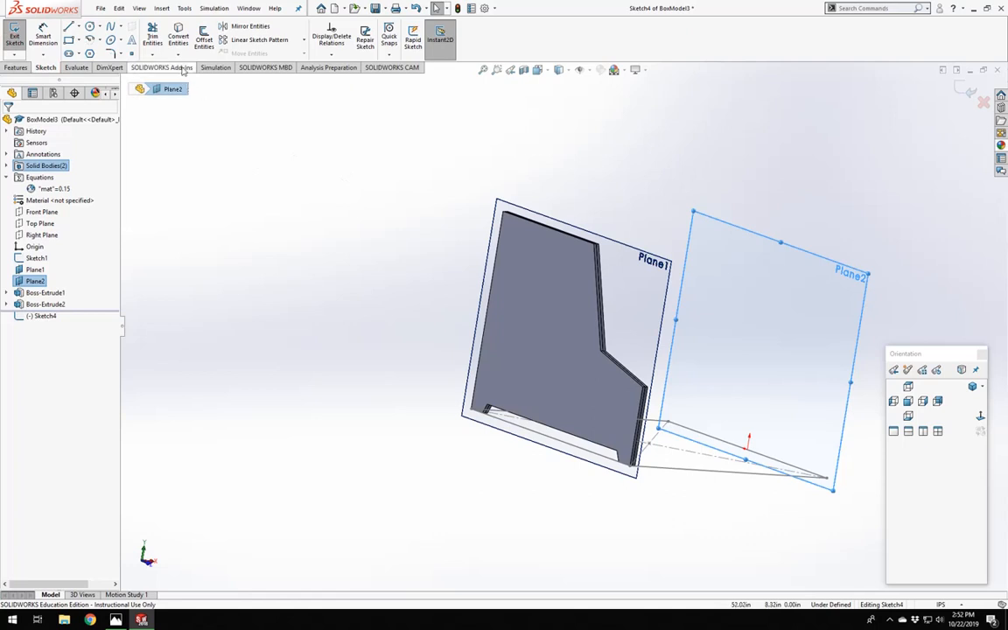
{"action": "left_click", "coordinate": [178, 36]}
{"action": "middle_click_drag", "start_coordinate": [368, 251], "coordinate": [457, 308]}
{"action": "middle_click_drag", "start_coordinate": [608, 342], "coordinate": [669, 337]}
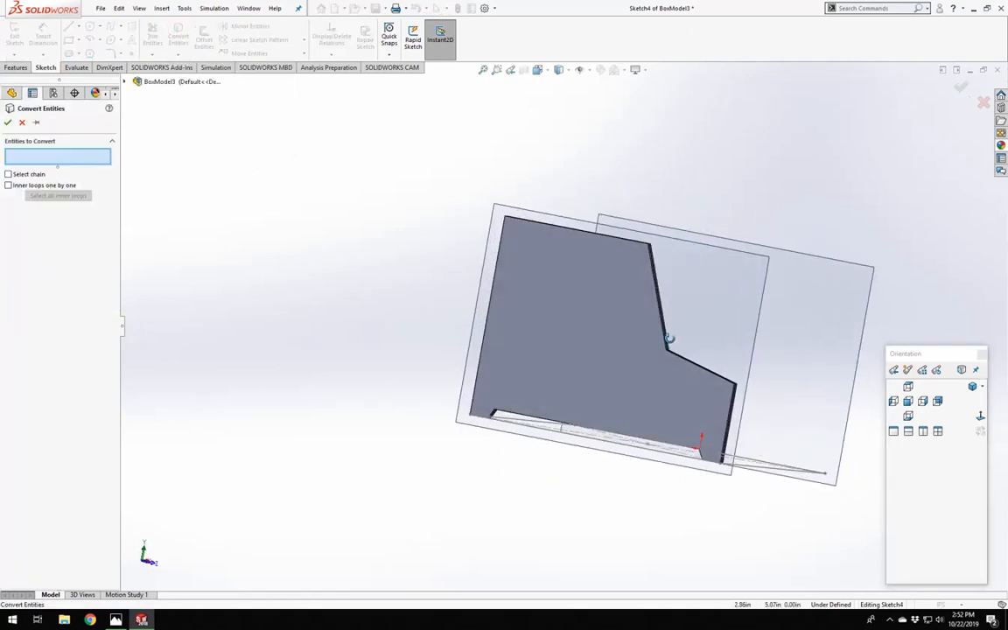
{"action": "left_click", "coordinate": [586, 343]}
{"action": "left_click", "coordinate": [8, 122]}
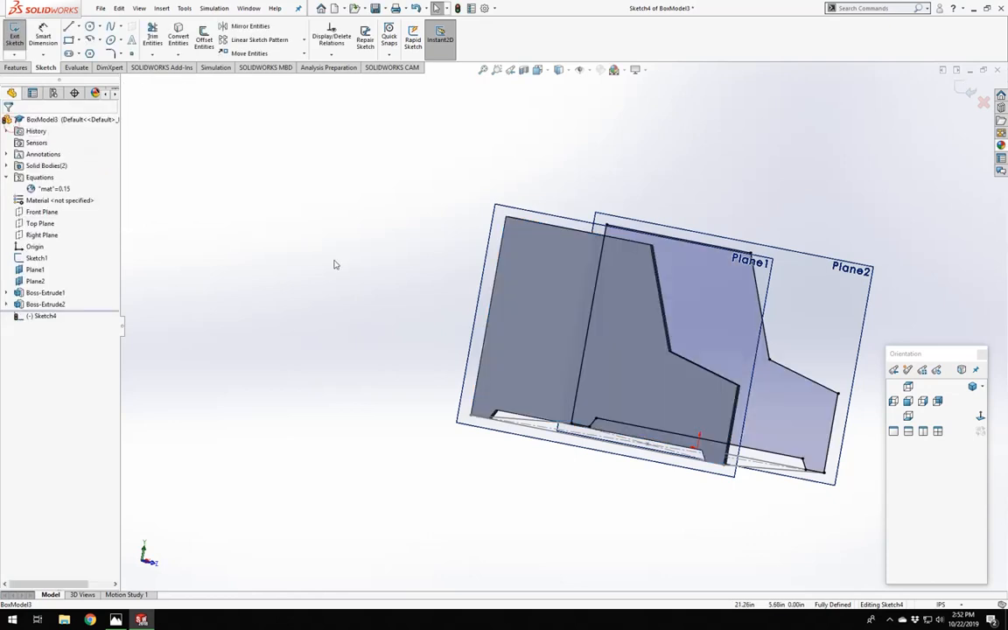
Extrude the Plane2 profile as a blind boss toward Plane1, with the depth linked to the "mat" global variable.
{"action": "middle_click_drag", "start_coordinate": [335, 264], "coordinate": [297, 296]}
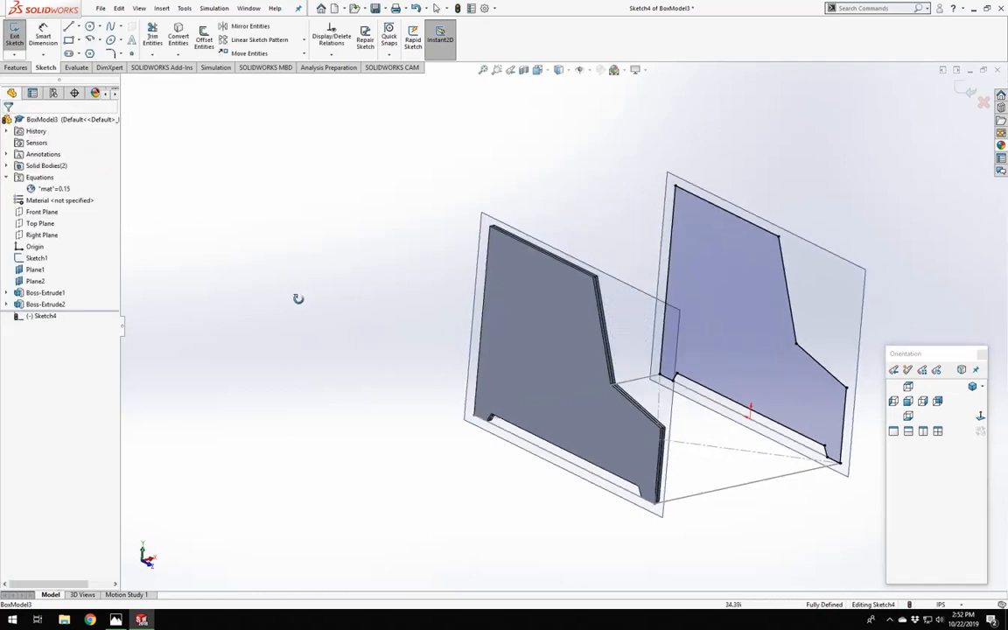
{"action": "left_click", "coordinate": [16, 35]}
{"action": "left_click", "coordinate": [17, 68]}
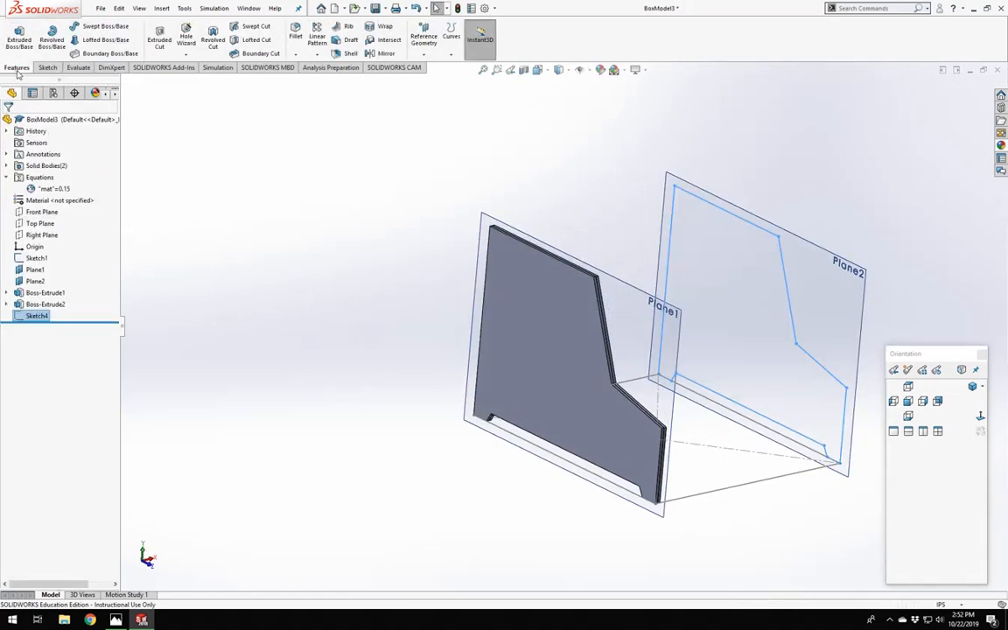
{"action": "left_click", "coordinate": [20, 39]}
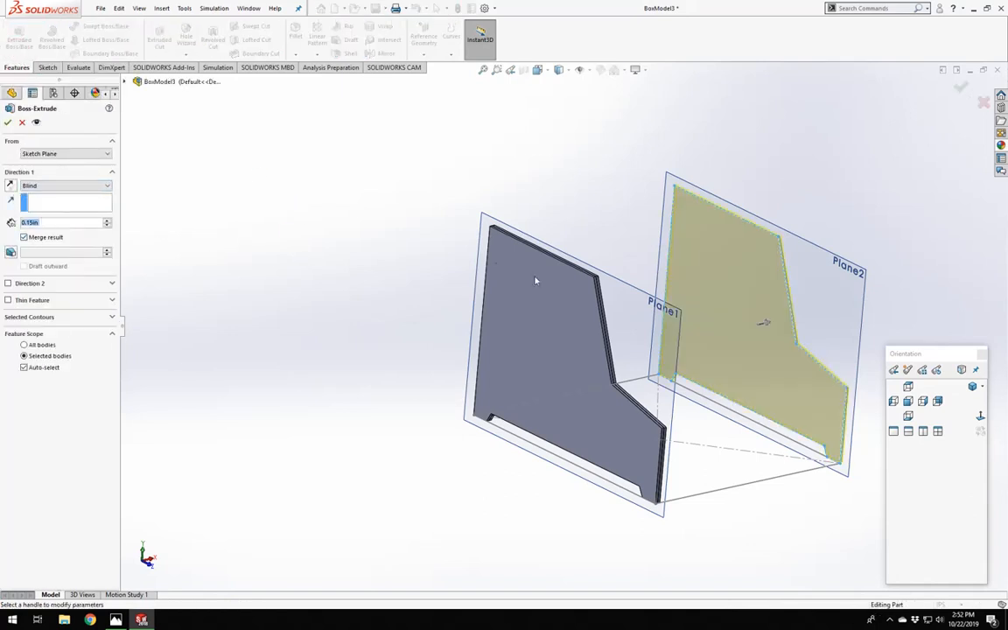
{"action": "middle_click_drag", "start_coordinate": [536, 280], "coordinate": [450, 273]}
{"action": "left_click", "coordinate": [10, 185]}
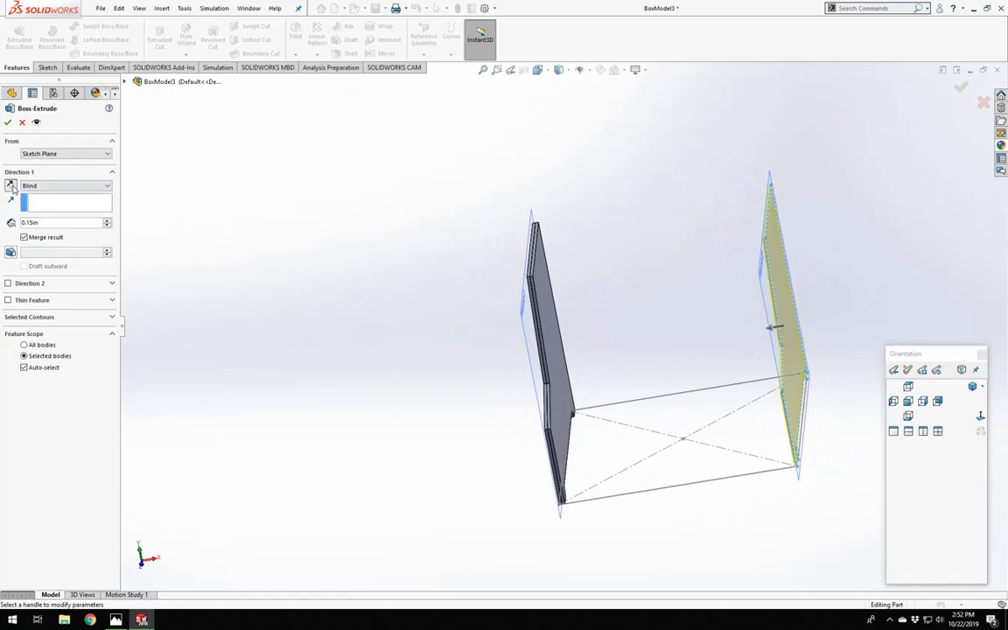
{"action": "middle_click_drag", "start_coordinate": [237, 249], "coordinate": [274, 238]}
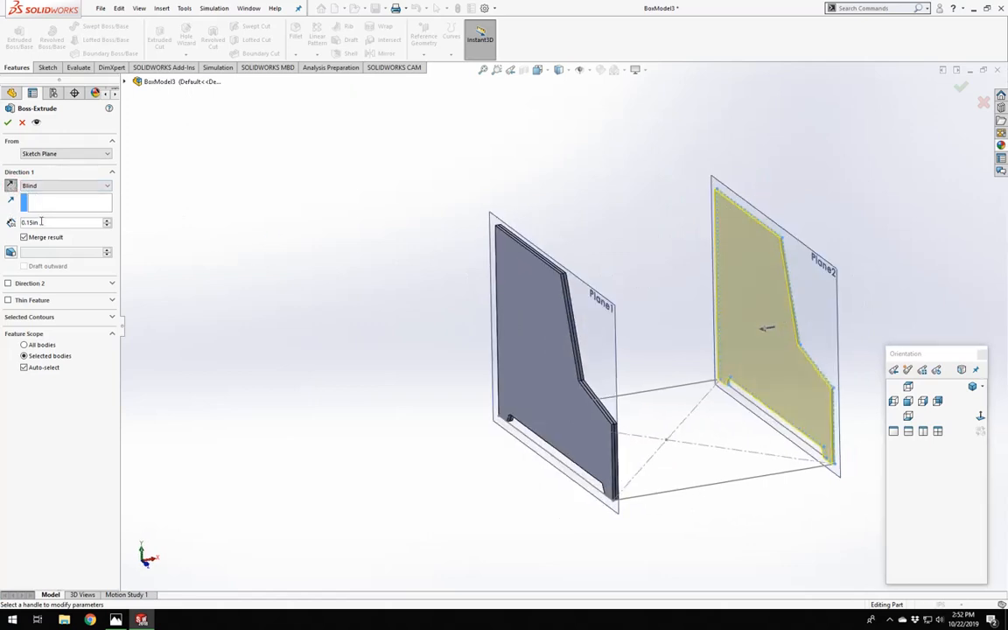
{"action": "double_click", "coordinate": [42, 221]}
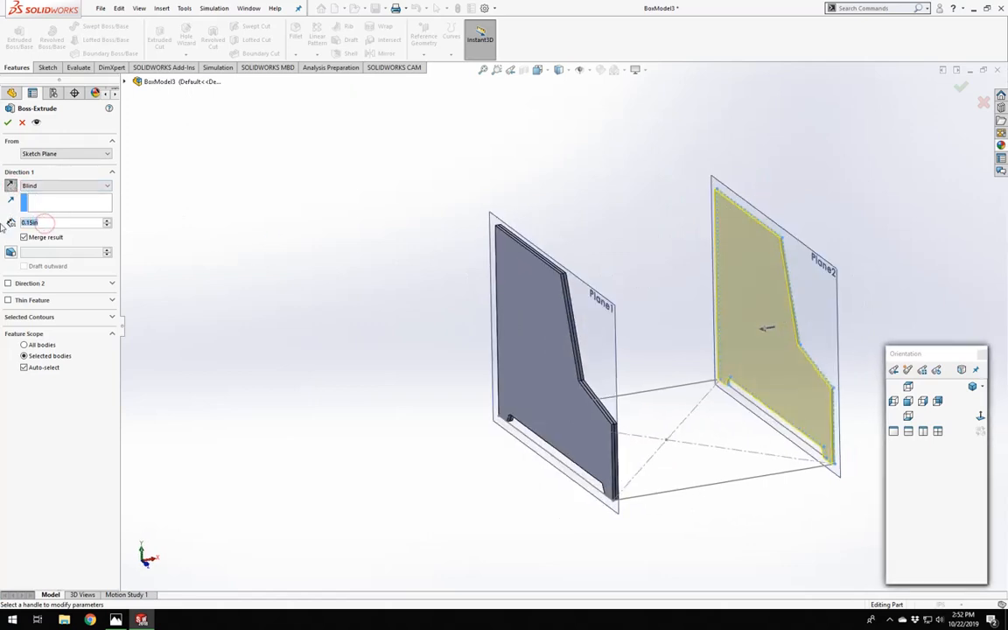
{"action": "type", "text": "="}
{"action": "key", "text": "Return"}
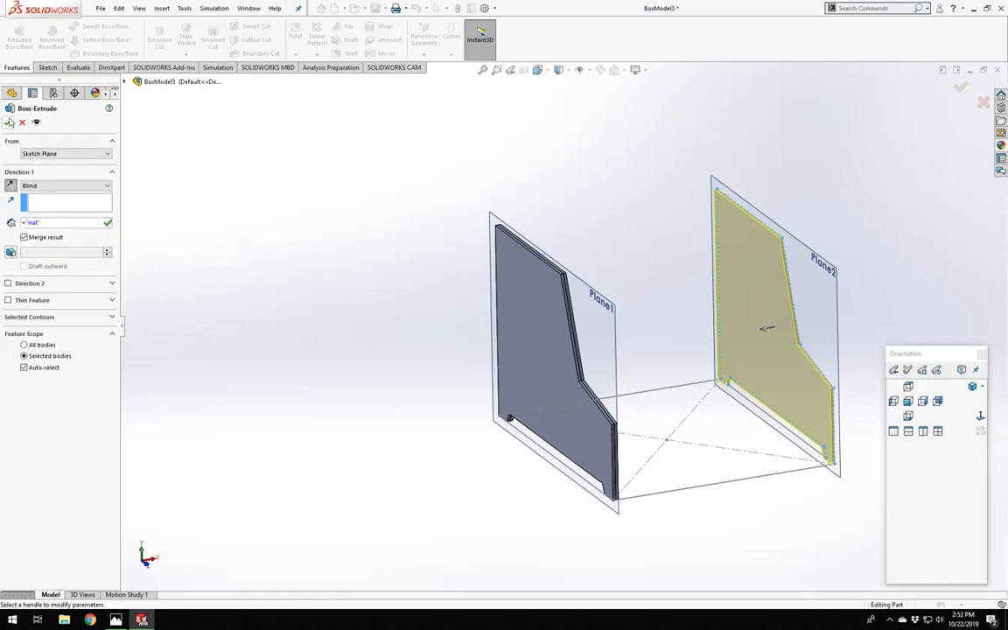
{"action": "left_click", "coordinate": [9, 122]}
{"action": "left_click", "coordinate": [233, 292]}
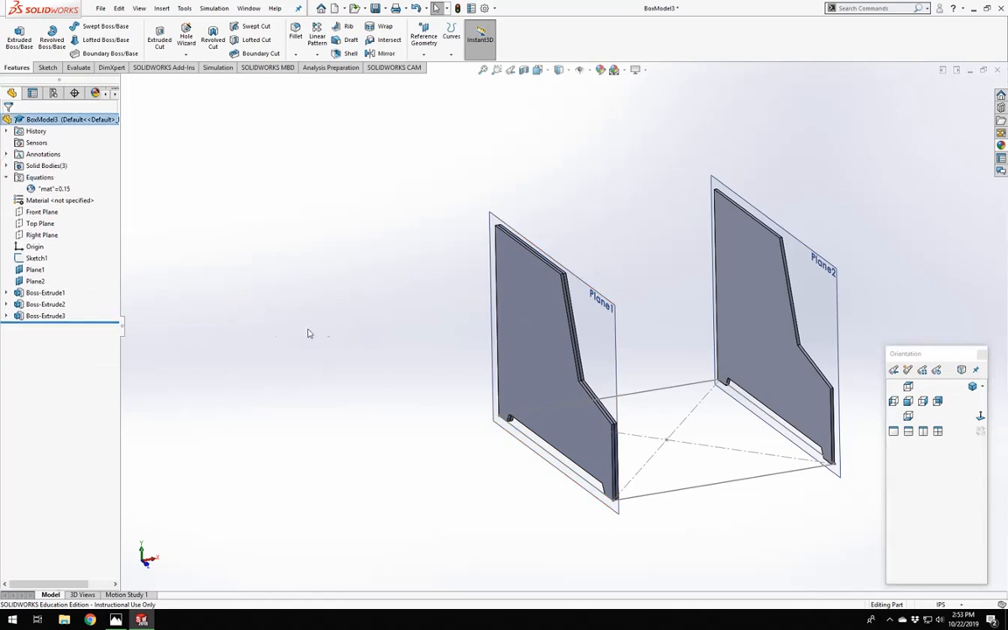
Undo the extrusion on Plane2 together with its converted sketch.
{"action": "key", "text": "ctrl+z"}
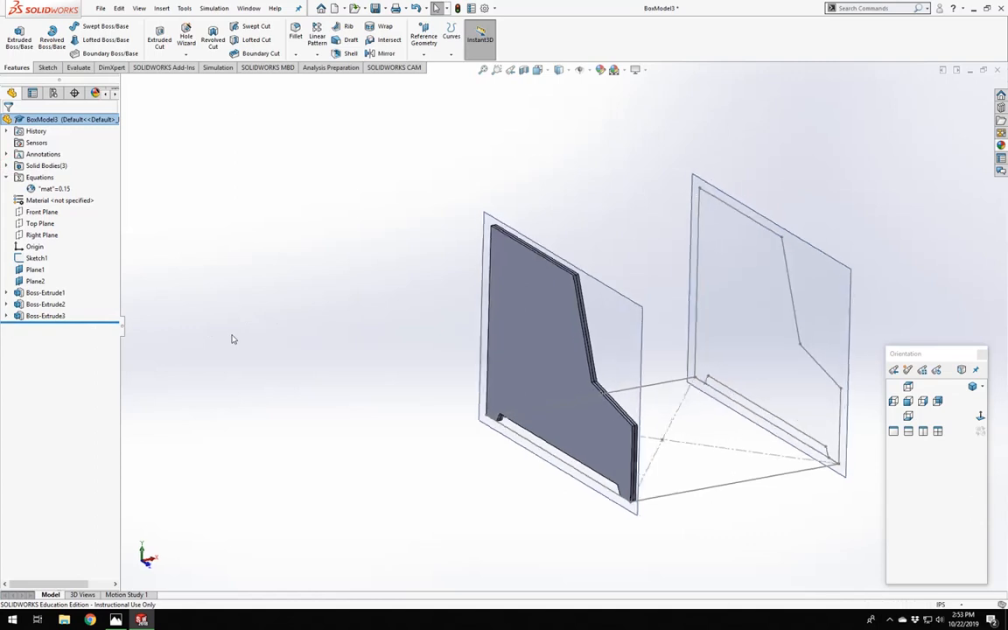
{"action": "key", "text": "ctrl+z"}
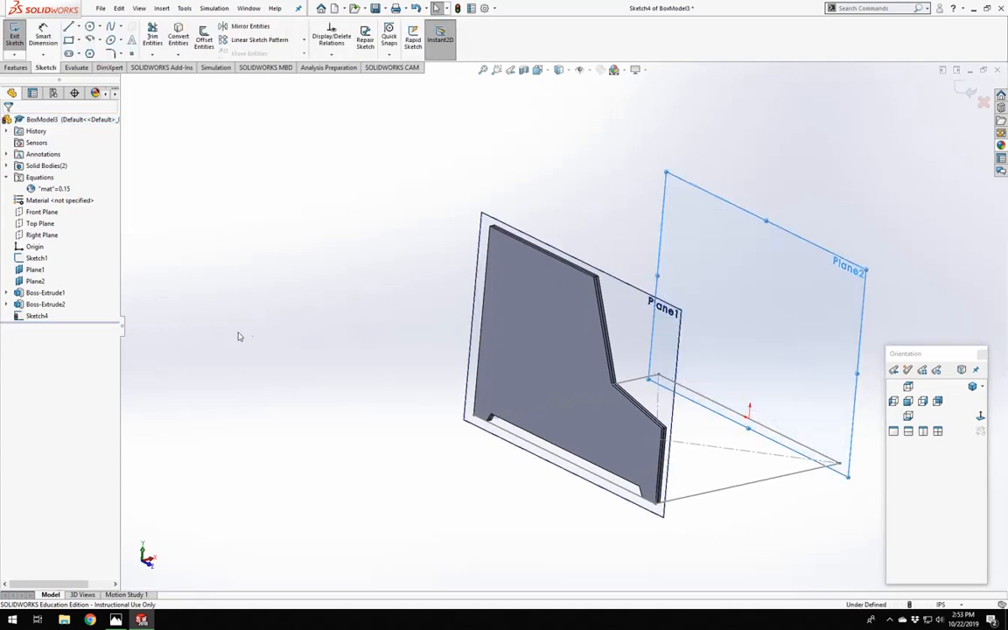
{"action": "key", "text": "ctrl+z"}
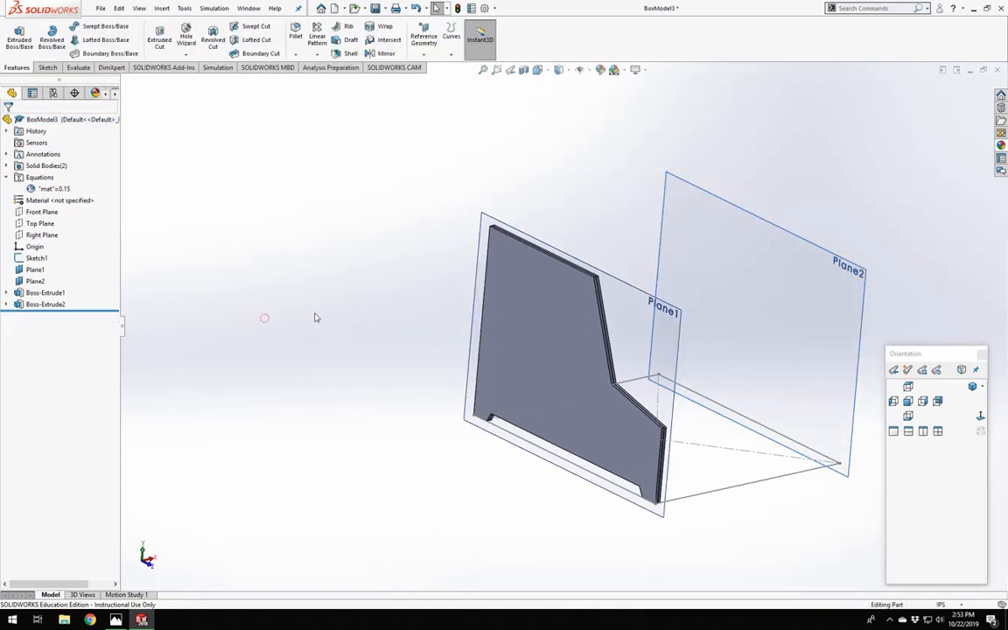
Mirror both stacked side panel bodies about the Right Plane using Bodies to Mirror, with Merge solids off.
{"action": "middle_click_drag", "start_coordinate": [316, 317], "coordinate": [257, 273]}
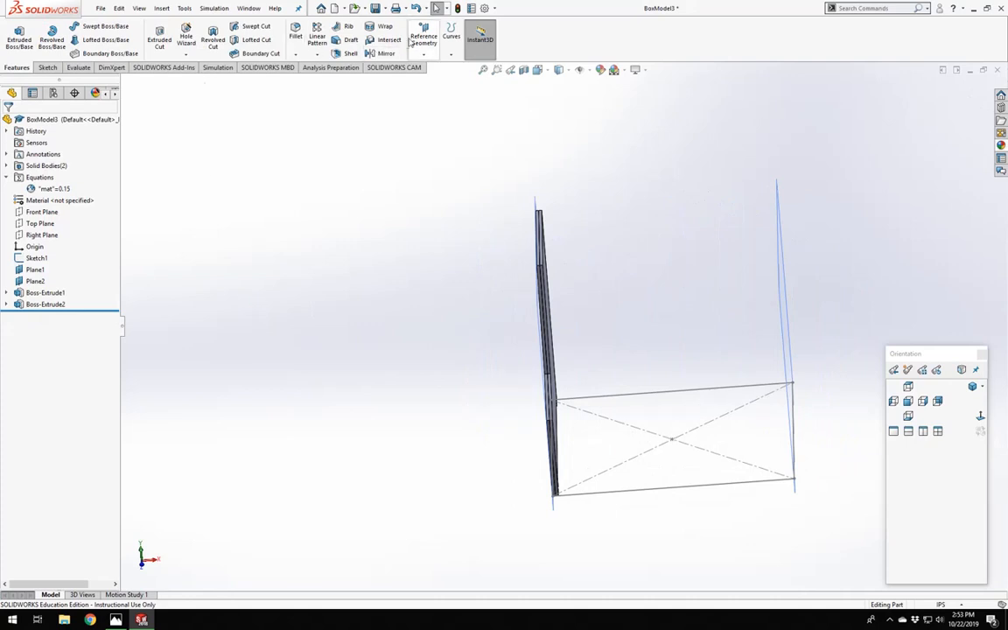
{"action": "left_click", "coordinate": [386, 53]}
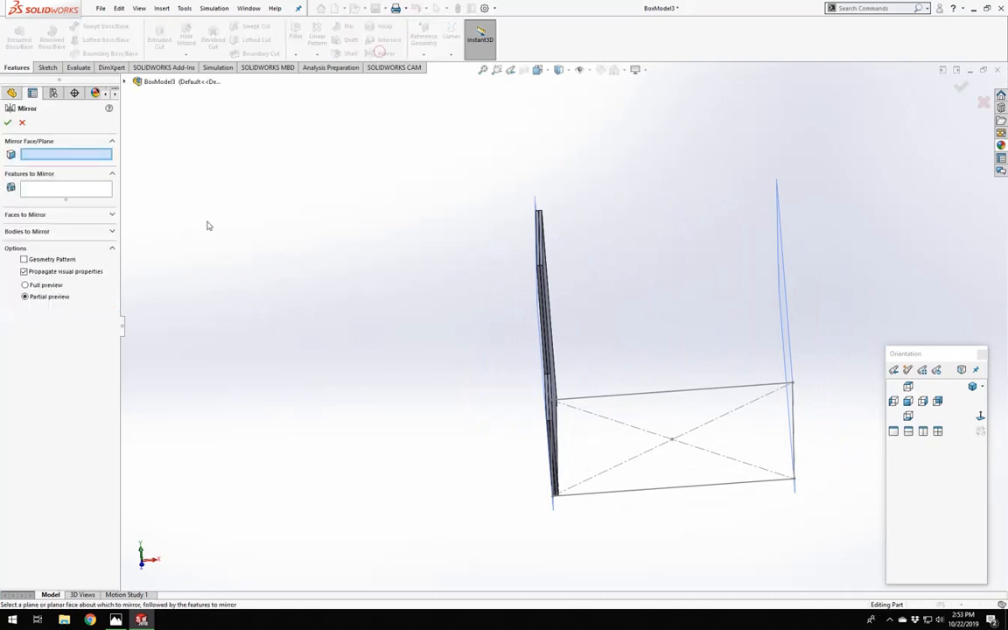
{"action": "left_click", "coordinate": [124, 81]}
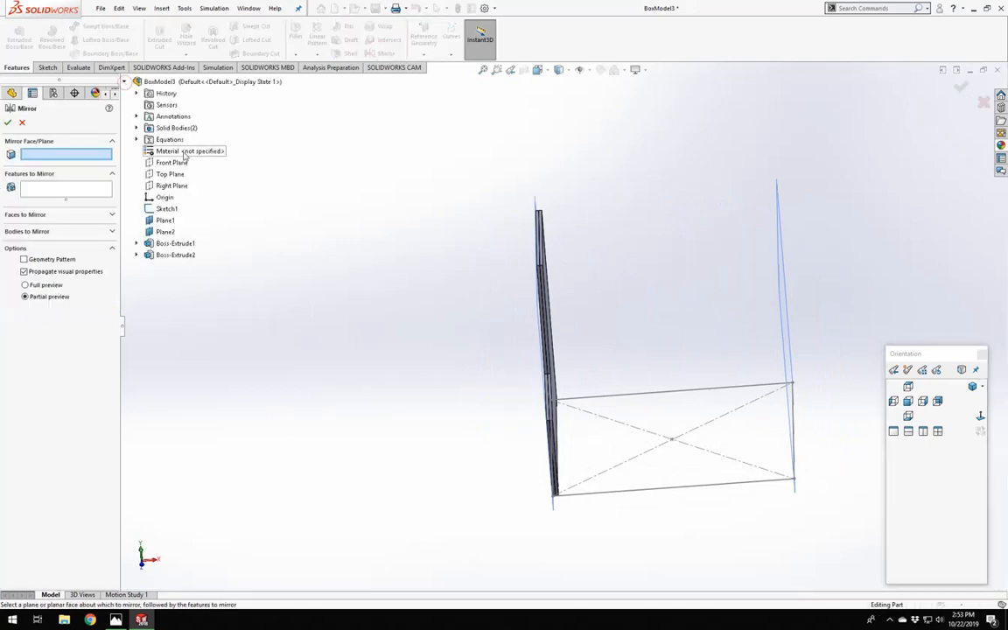
{"action": "left_click", "coordinate": [172, 186]}
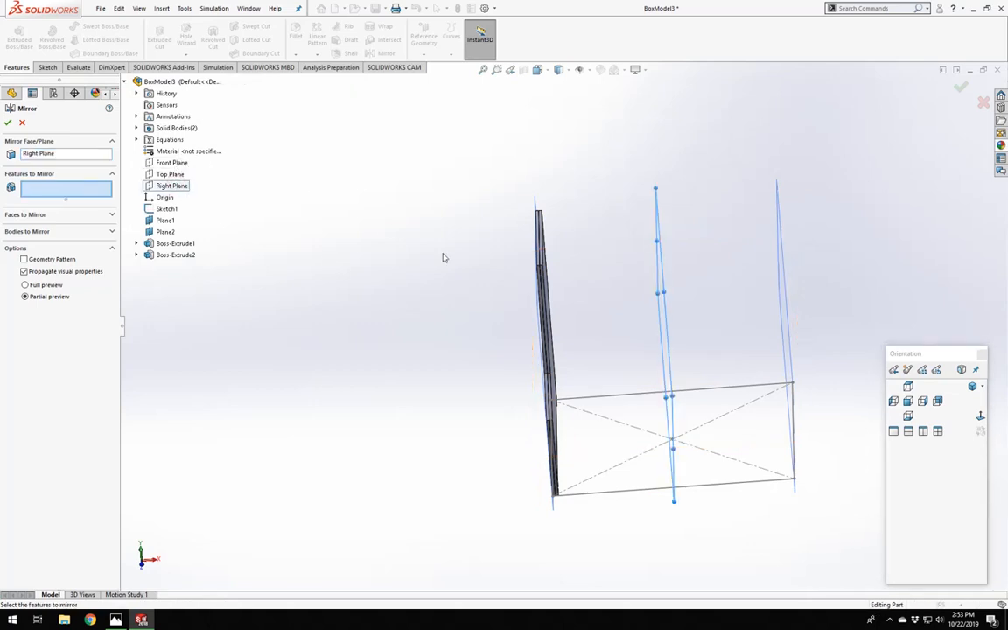
{"action": "middle_click_drag", "start_coordinate": [443, 258], "coordinate": [251, 255]}
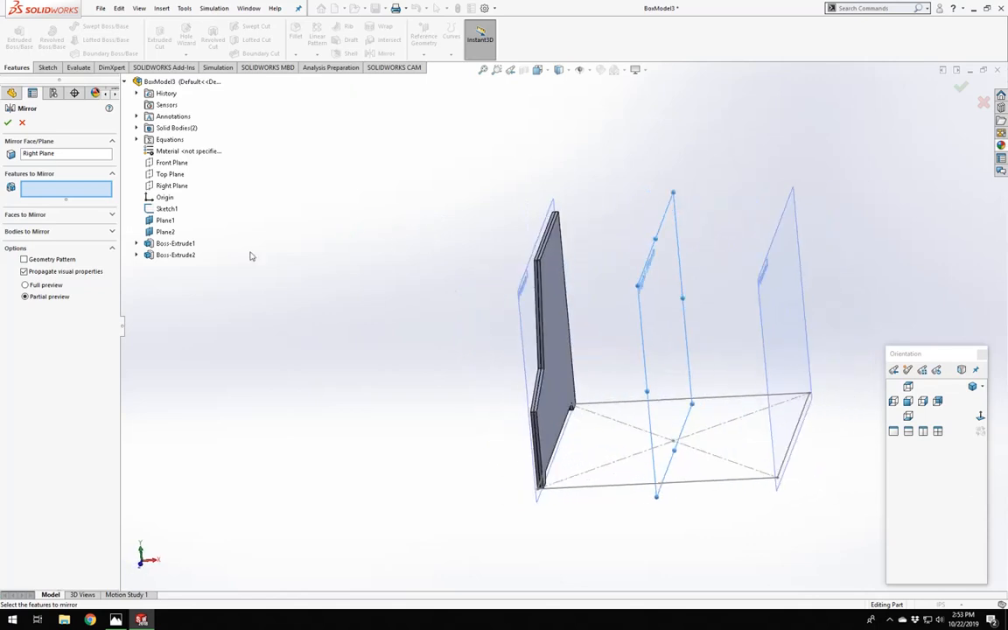
{"action": "left_click", "coordinate": [112, 232]}
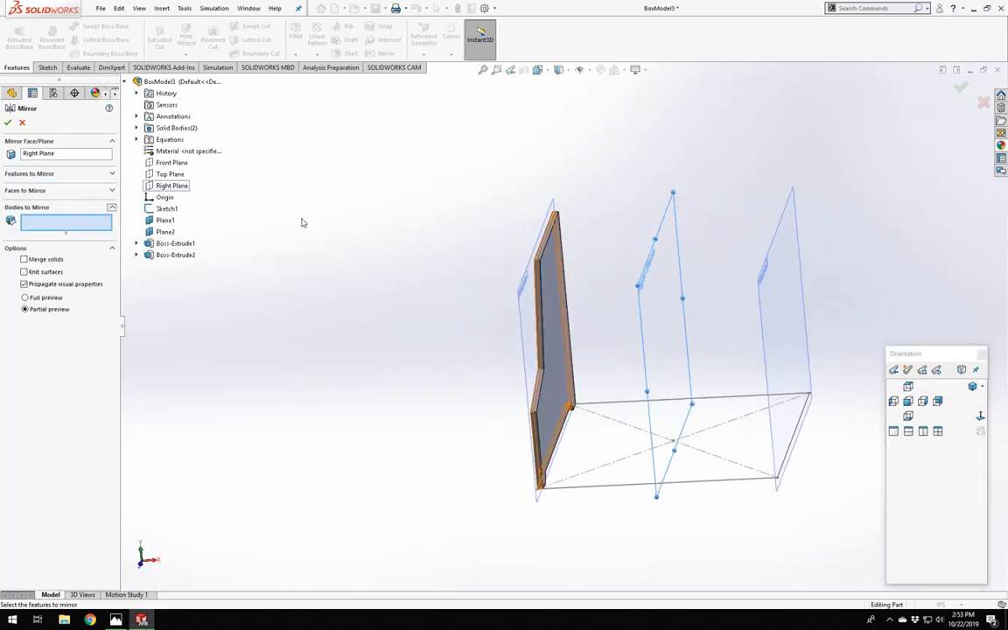
{"action": "left_click", "coordinate": [565, 320]}
{"action": "middle_click_drag", "start_coordinate": [464, 294], "coordinate": [525, 302]}
{"action": "key", "text": "Return"}
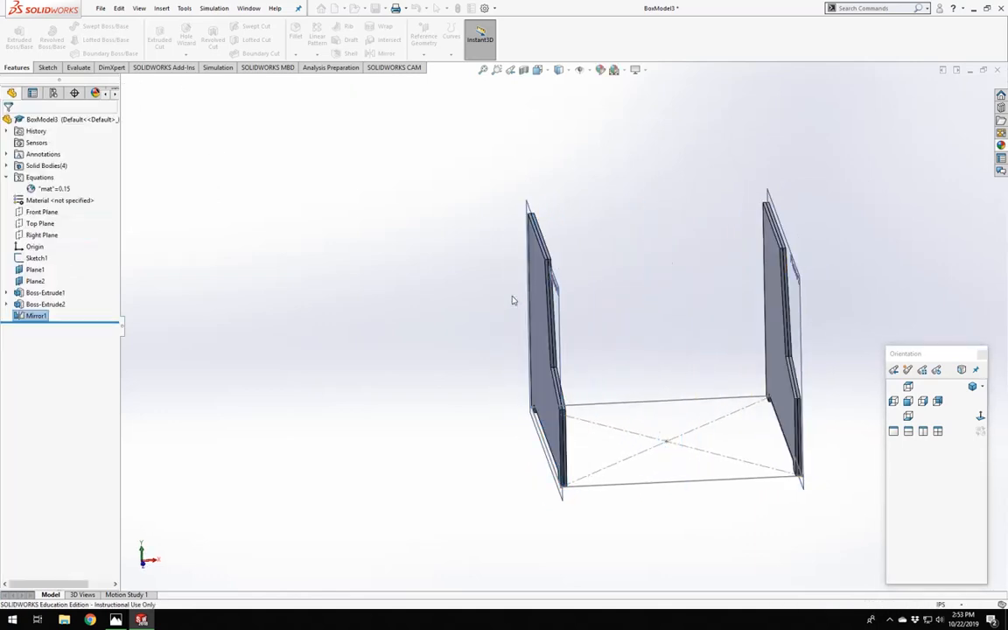
Examine the original and mirrored pairs of side panels from several angles, including their front edges and the gap between them.
{"action": "middle_click_drag", "start_coordinate": [691, 322], "coordinate": [744, 359]}
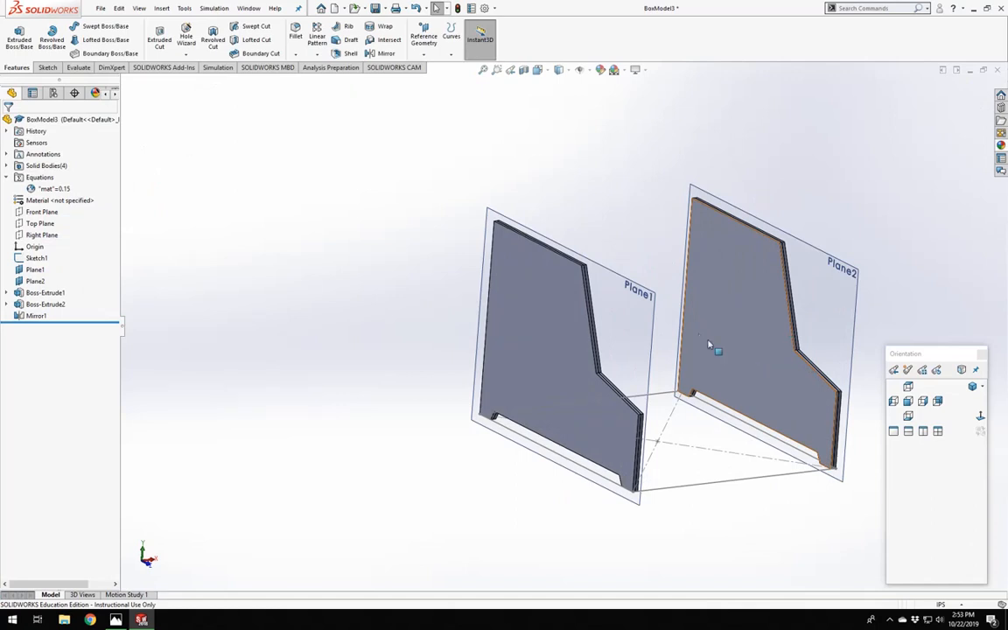
{"action": "middle_click_drag", "start_coordinate": [655, 360], "coordinate": [610, 419]}
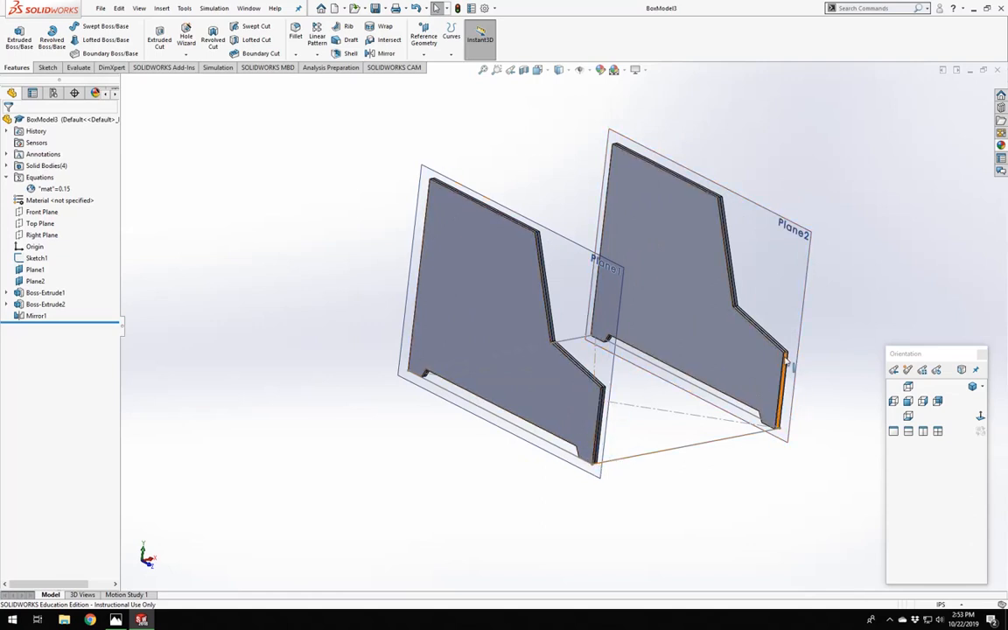
{"action": "middle_click_drag", "start_coordinate": [788, 359], "coordinate": [604, 443]}
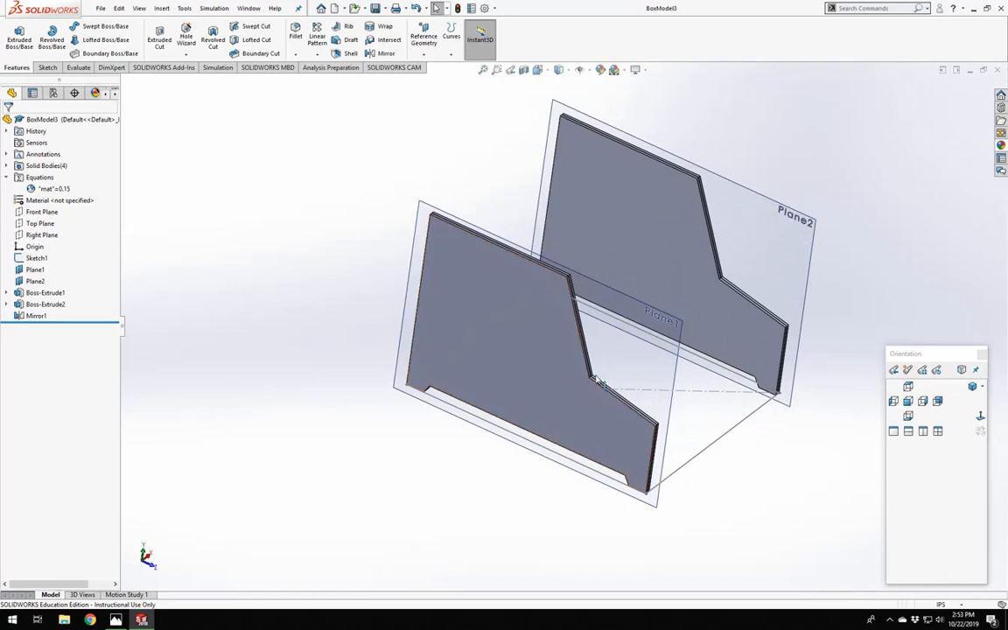
{"action": "middle_click_drag", "start_coordinate": [576, 380], "coordinate": [540, 265]}
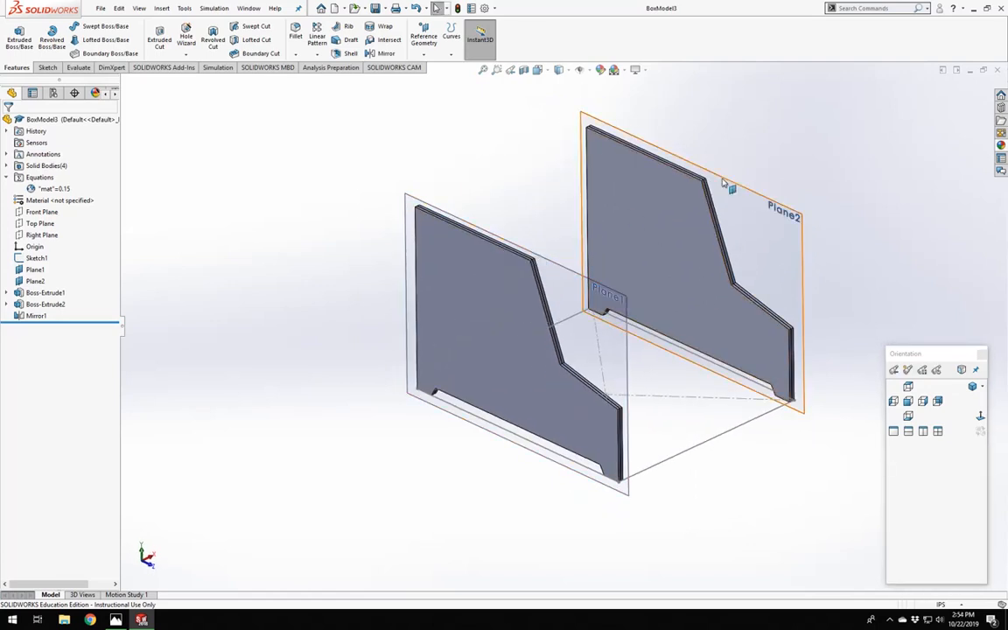
{"action": "middle_click_drag", "start_coordinate": [680, 318], "coordinate": [490, 124]}
{"action": "middle_click_drag", "start_coordinate": [568, 311], "coordinate": [394, 159]}
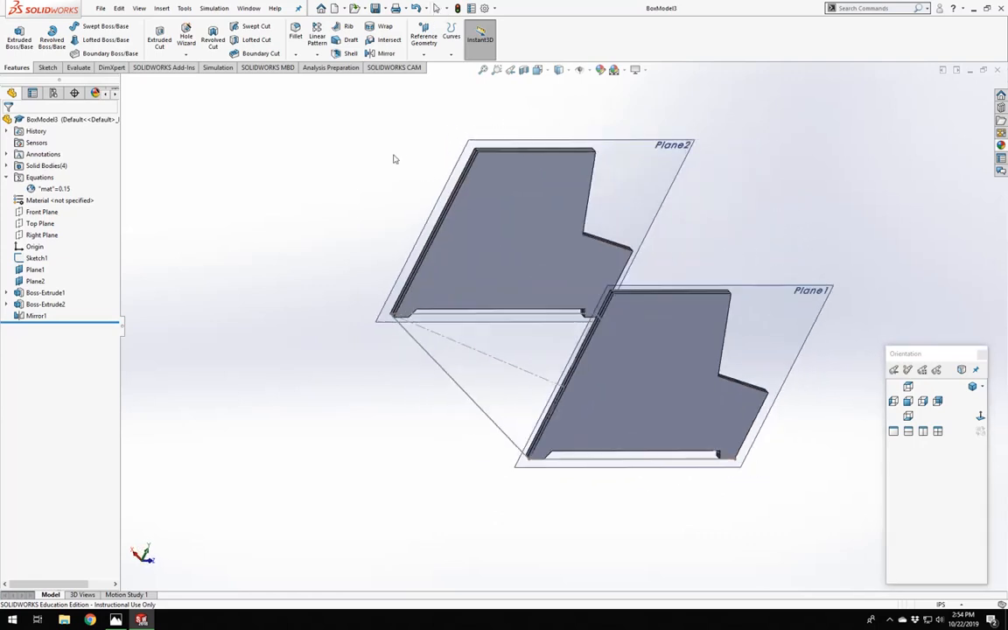
{"action": "middle_click_drag", "start_coordinate": [502, 418], "coordinate": [423, 398]}
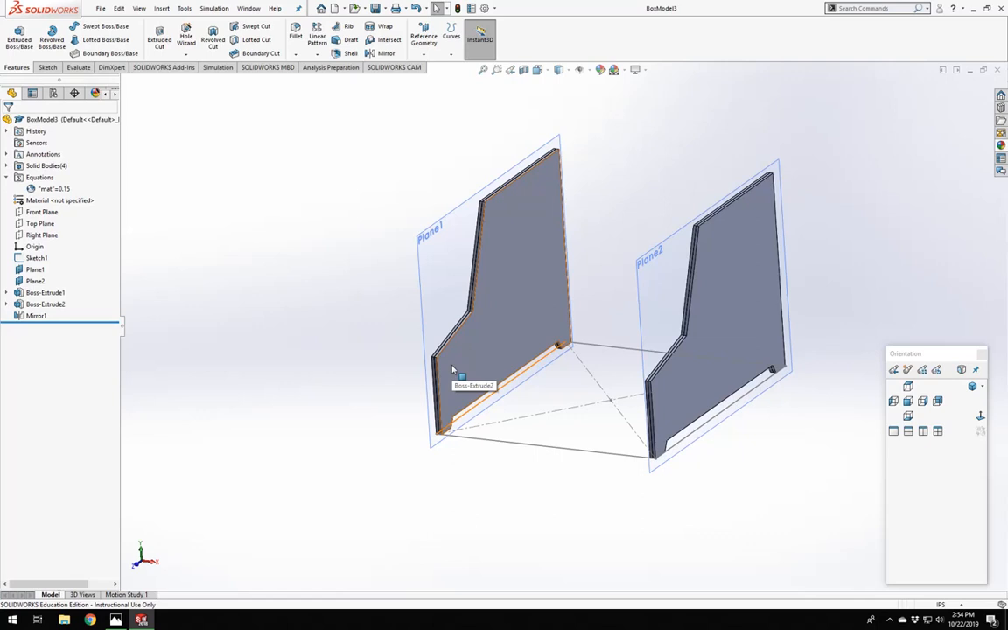
{"action": "scroll", "coordinate": [571, 384], "scroll_direction": "up", "scroll_amount": 2}
{"action": "scroll", "coordinate": [585, 384], "scroll_direction": "down", "scroll_amount": 3}
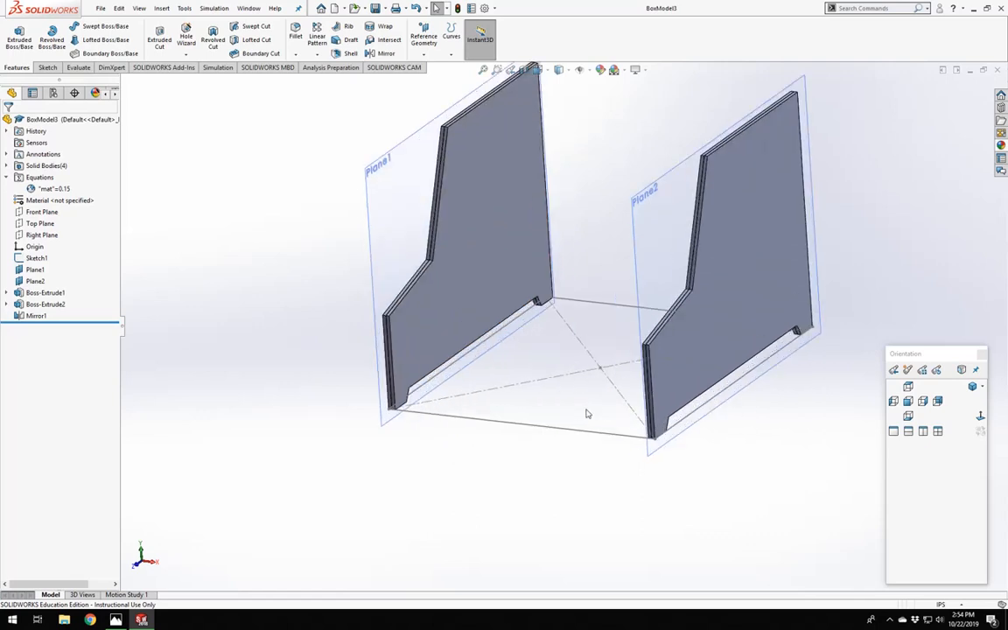
{"action": "middle_click_drag", "start_coordinate": [587, 414], "coordinate": [569, 398]}
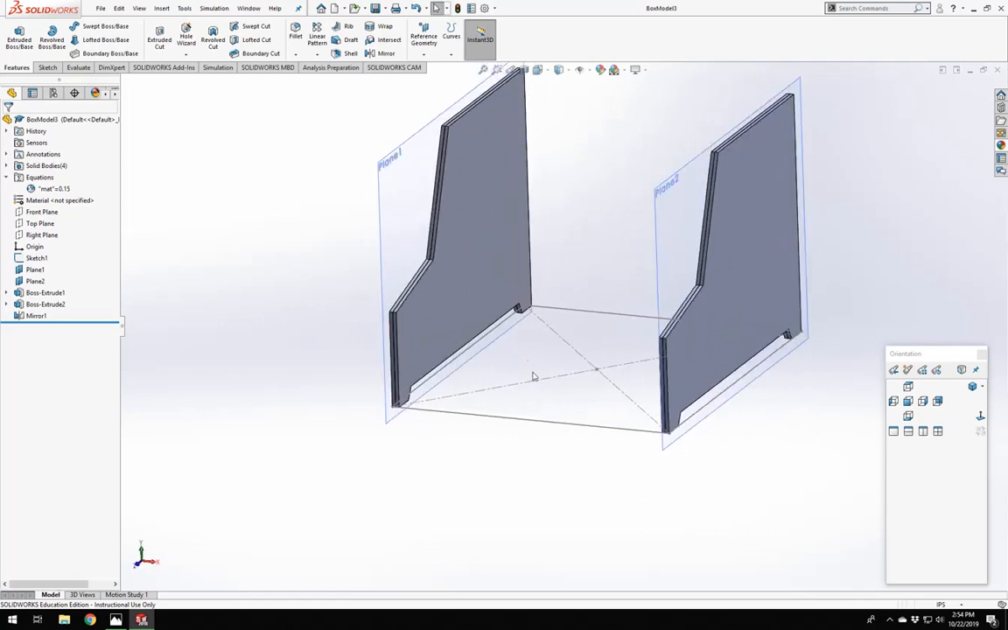
Start a sketch on the narrow front edge face of the outer side panel at Plane1 and view it head-on.
{"action": "middle_click_drag", "start_coordinate": [514, 371], "coordinate": [474, 274]}
{"action": "scroll", "coordinate": [521, 331], "scroll_direction": "down", "scroll_amount": 4}
{"action": "left_click", "coordinate": [478, 278]}
{"action": "scroll", "coordinate": [639, 473], "scroll_direction": "up", "scroll_amount": 3}
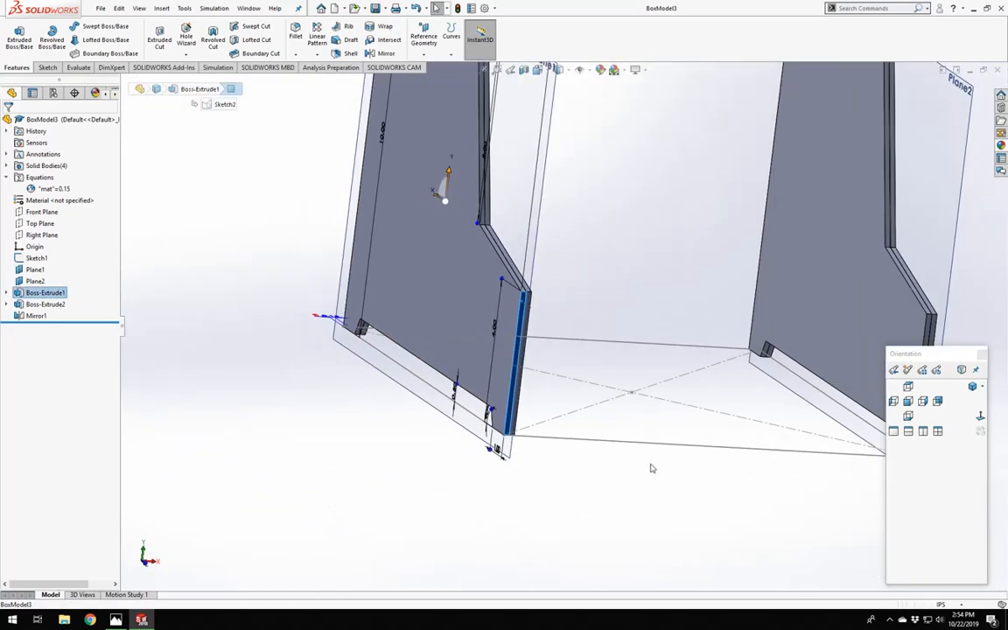
{"action": "middle_click_drag", "start_coordinate": [651, 468], "coordinate": [525, 433]}
{"action": "scroll", "coordinate": [423, 391], "scroll_direction": "down", "scroll_amount": 2}
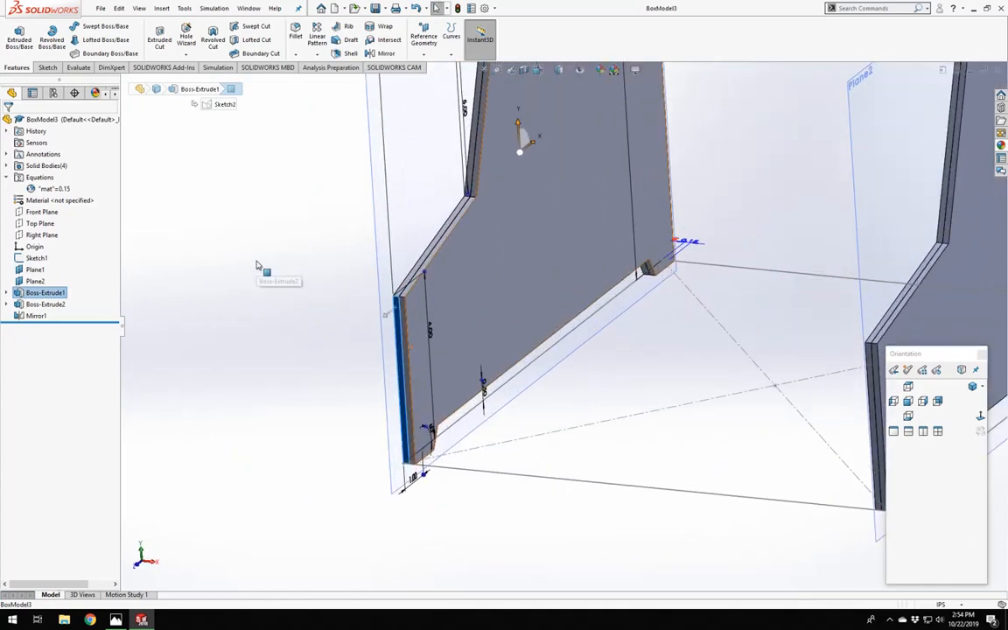
{"action": "left_click", "coordinate": [48, 68]}
{"action": "left_click", "coordinate": [15, 35]}
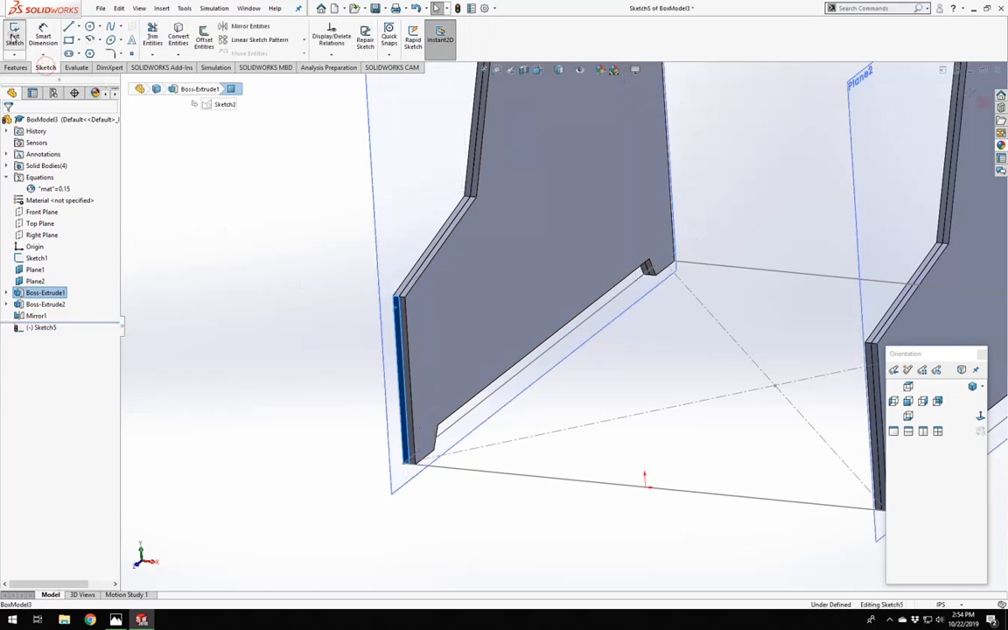
{"action": "left_click", "coordinate": [981, 418]}
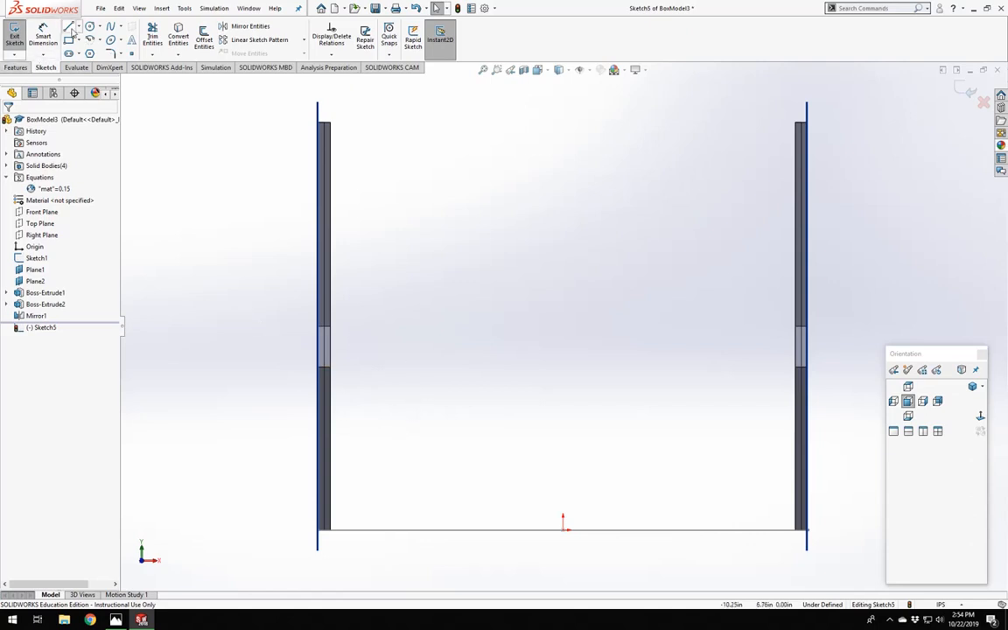
Begin the front panel outline with a line across the Plane1 panels' thickness, then about 0.4 in up their inner edge to the step corner.
{"action": "left_click", "coordinate": [68, 27]}
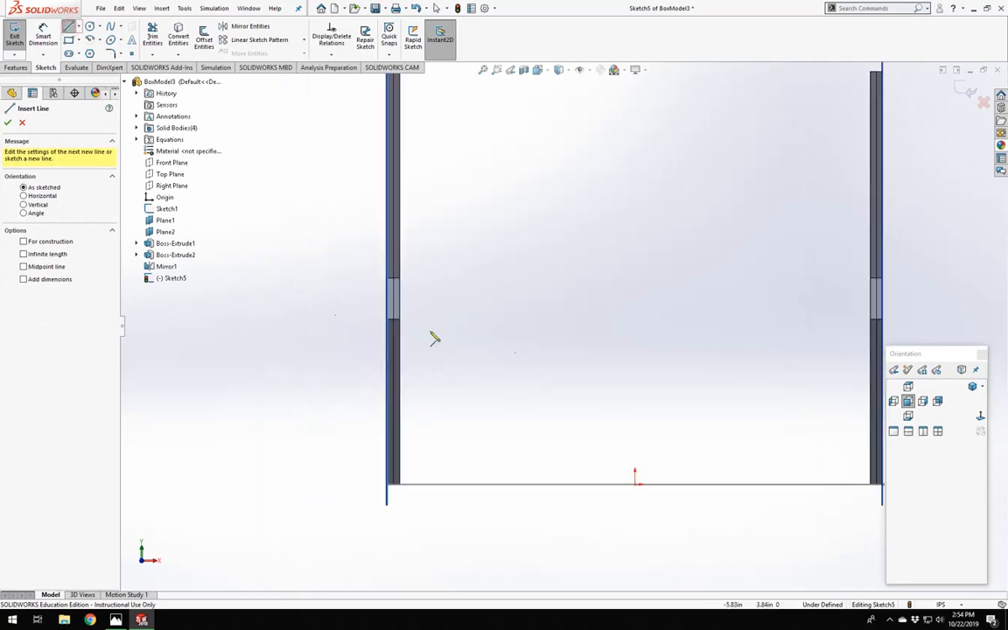
{"action": "scroll", "coordinate": [569, 341], "scroll_direction": "up", "scroll_amount": 2}
{"action": "scroll", "coordinate": [801, 346], "scroll_direction": "down", "scroll_amount": 4}
{"action": "scroll", "coordinate": [236, 347], "scroll_direction": "down", "scroll_amount": 3}
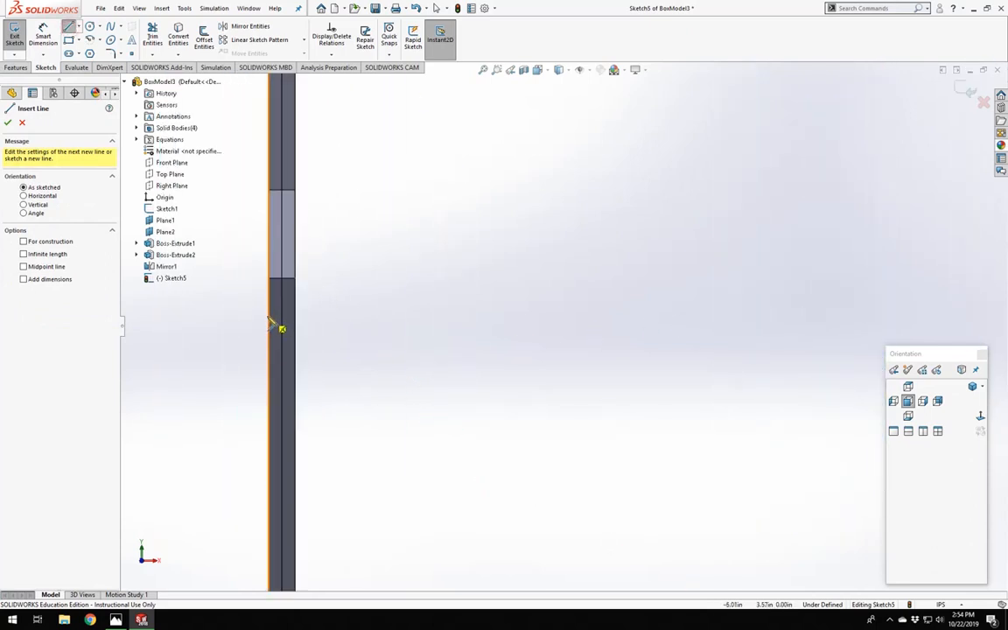
{"action": "scroll", "coordinate": [438, 346], "scroll_direction": "up", "scroll_amount": 2}
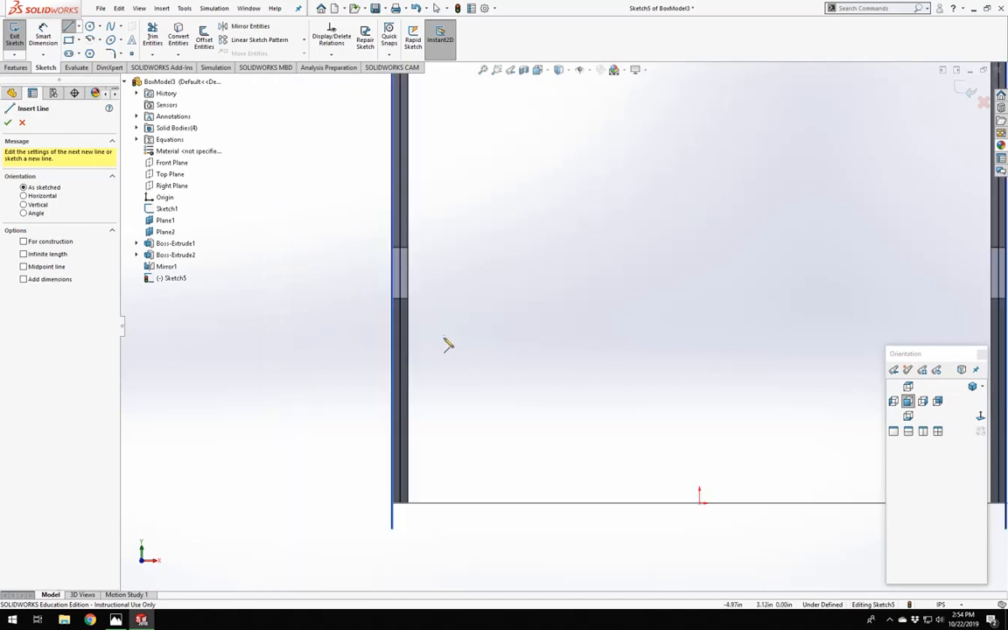
{"action": "left_click", "coordinate": [399, 326]}
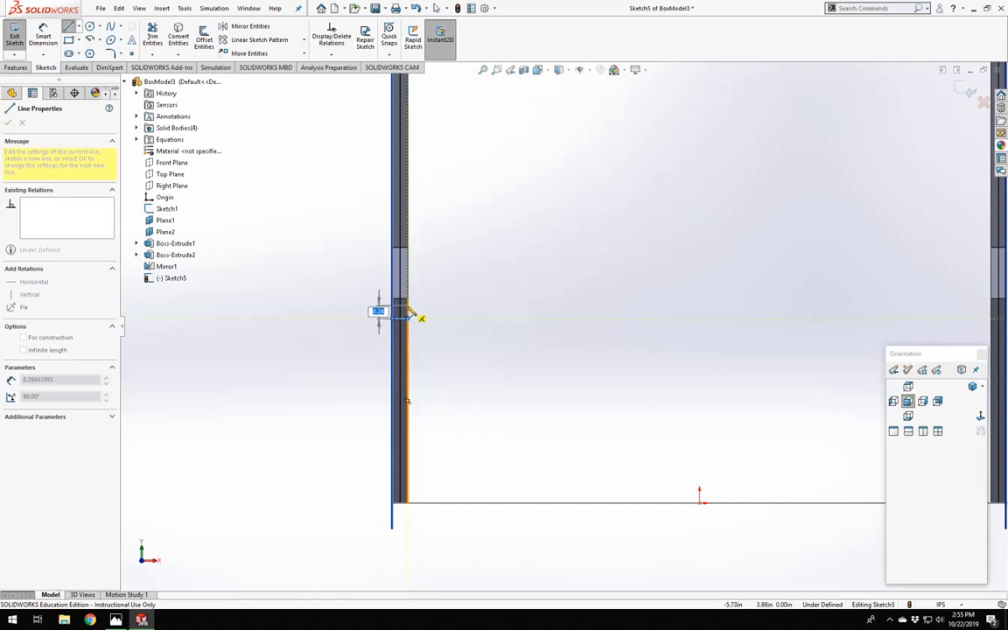
{"action": "scroll", "coordinate": [412, 311], "scroll_direction": "down", "scroll_amount": 6}
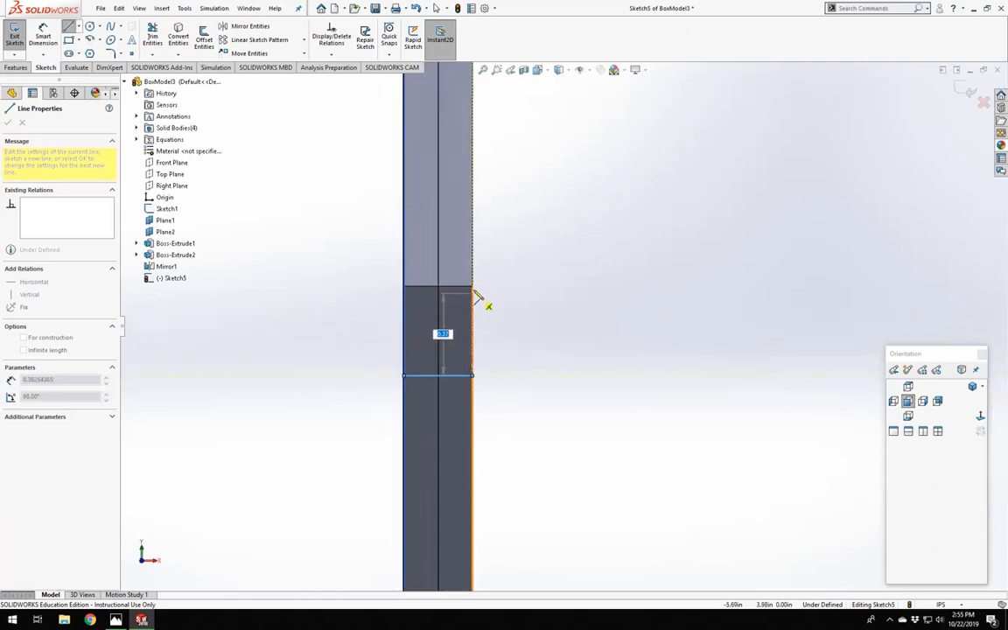
{"action": "left_click", "coordinate": [473, 287]}
{"action": "scroll", "coordinate": [692, 306], "scroll_direction": "up", "scroll_amount": 5}
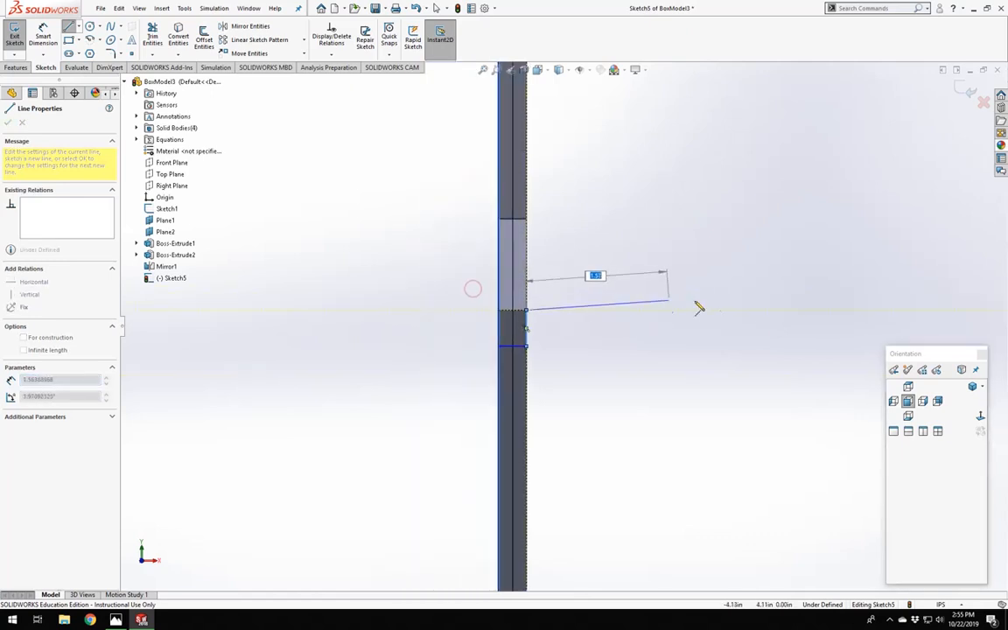
Continue the outline horizontally to the mirrored panels' inner step corner, about 0.6 in down, and out to their outer edge.
{"action": "scroll", "coordinate": [836, 333], "scroll_direction": "up", "scroll_amount": 3}
{"action": "scroll", "coordinate": [771, 329], "scroll_direction": "down", "scroll_amount": 5}
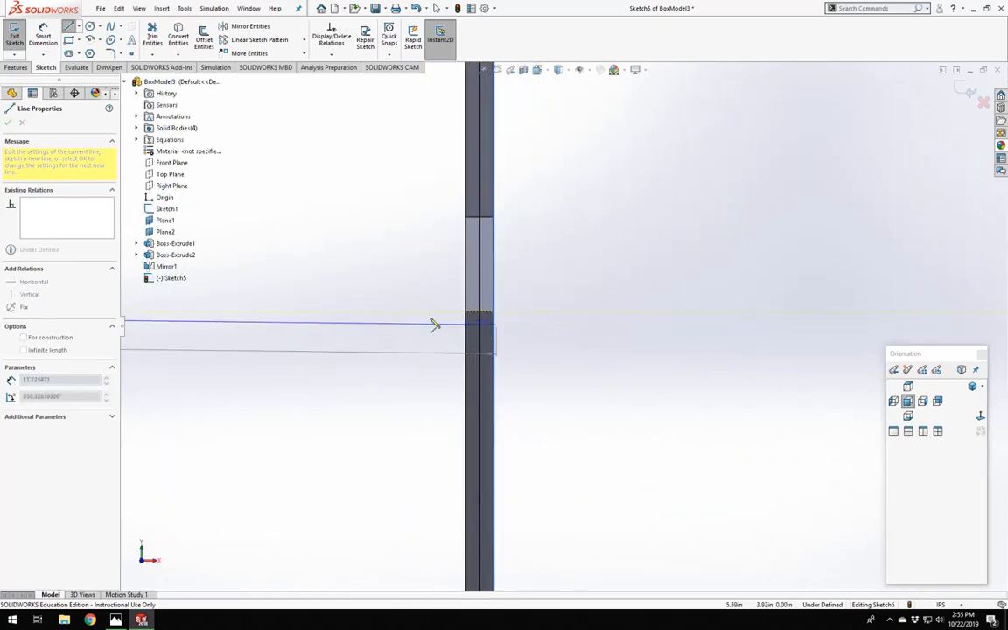
{"action": "left_click", "coordinate": [468, 313]}
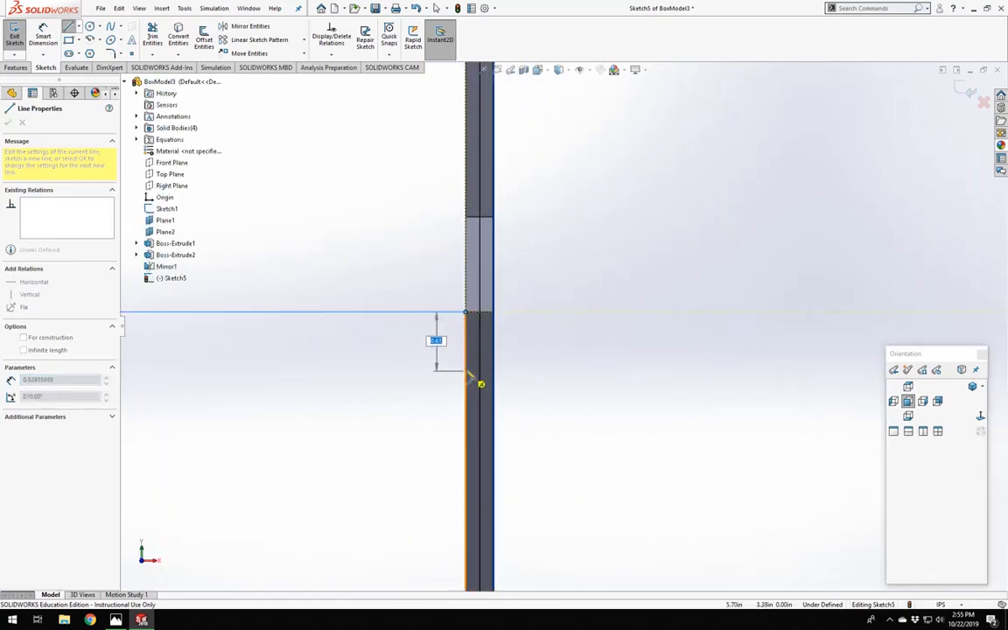
{"action": "left_click", "coordinate": [494, 370]}
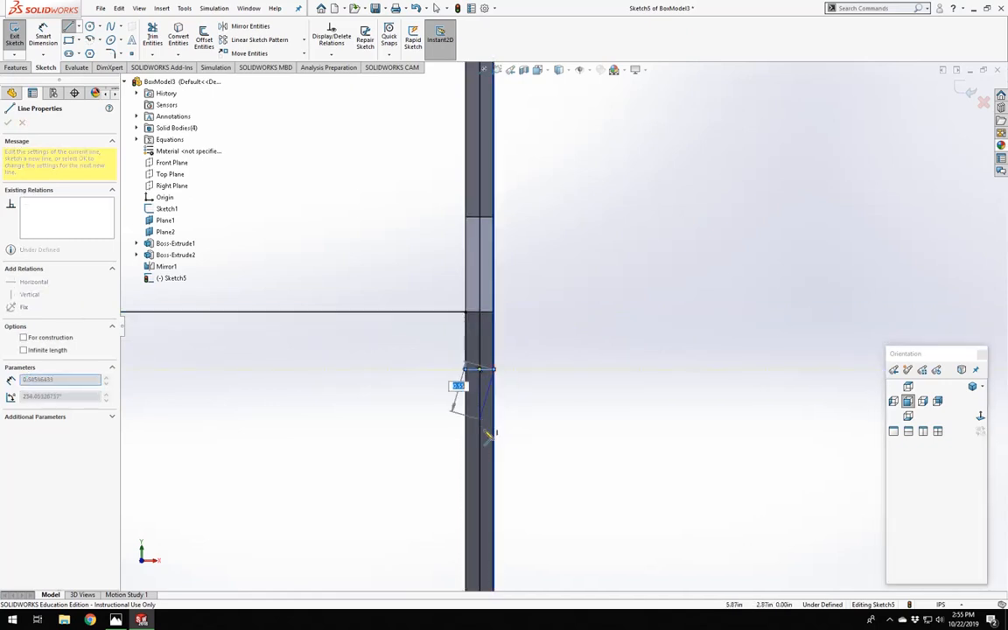
Continue the outline down the mirrored panels' outer edge, back across their thickness near the base, and slightly down the inner edge.
{"action": "scroll", "coordinate": [507, 438], "scroll_direction": "up", "scroll_amount": 4}
{"action": "scroll", "coordinate": [579, 450], "scroll_direction": "down", "scroll_amount": 5}
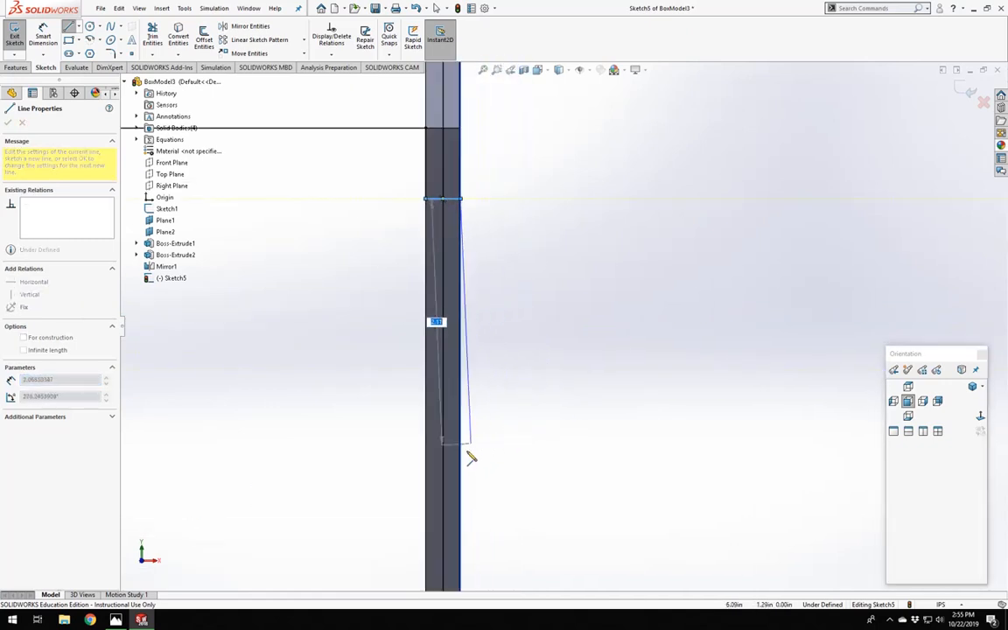
{"action": "left_click", "coordinate": [460, 530]}
{"action": "left_click", "coordinate": [427, 532]}
{"action": "scroll", "coordinate": [490, 472], "scroll_direction": "up", "scroll_amount": 3}
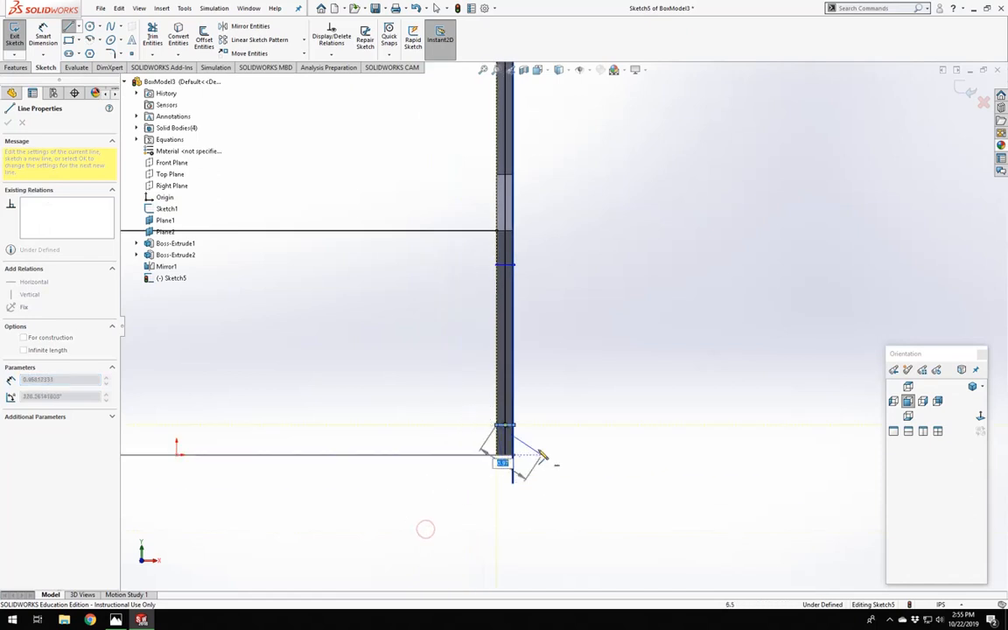
{"action": "scroll", "coordinate": [350, 385], "scroll_direction": "up", "scroll_amount": 5}
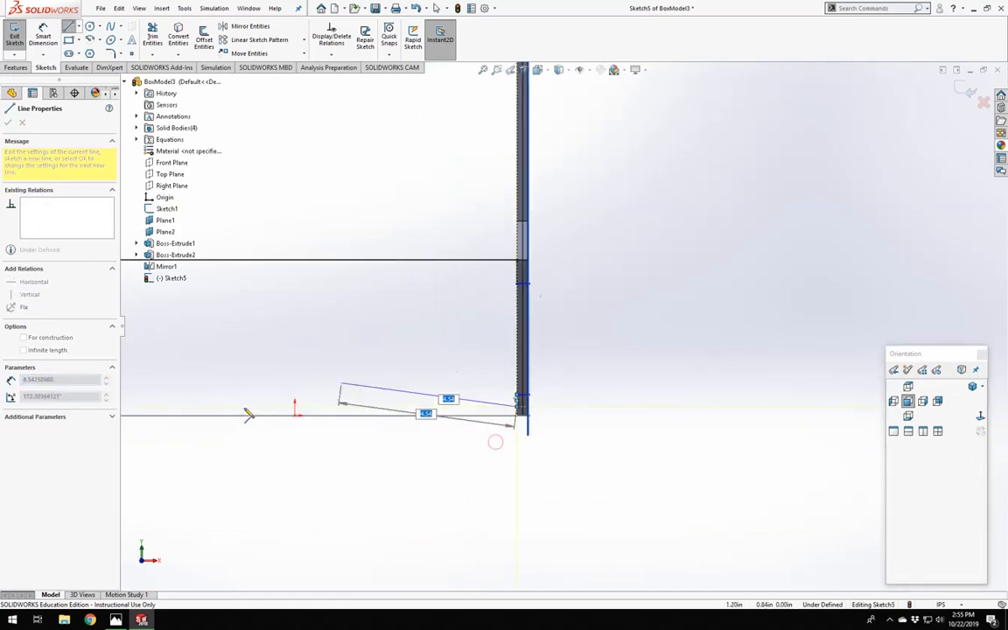
Close the front panel outline horizontally to the Plane1 panels' inner edge, about 0.45 in up, across their thickness and about 2.9 in up the outer edge.
{"action": "scroll", "coordinate": [354, 366], "scroll_direction": "down", "scroll_amount": 2}
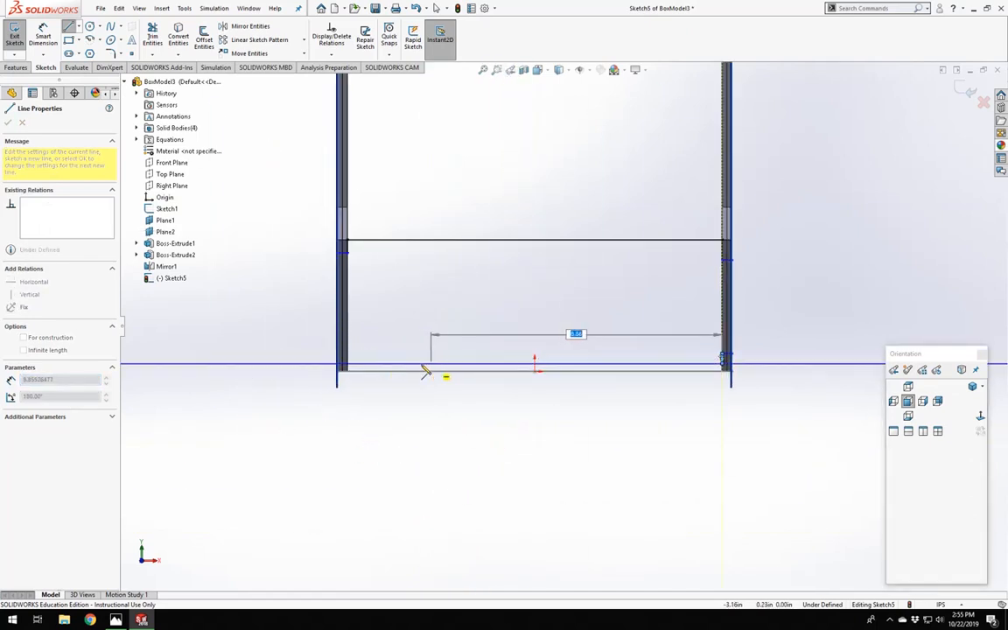
{"action": "scroll", "coordinate": [427, 372], "scroll_direction": "up", "scroll_amount": 1}
{"action": "scroll", "coordinate": [430, 371], "scroll_direction": "down", "scroll_amount": 5}
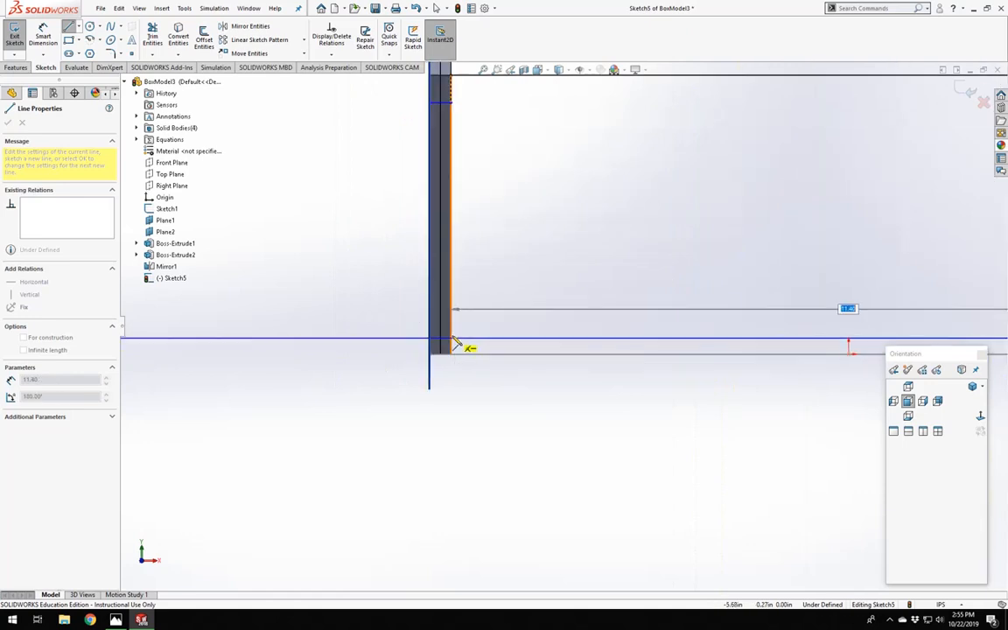
{"action": "left_click", "coordinate": [451, 339]}
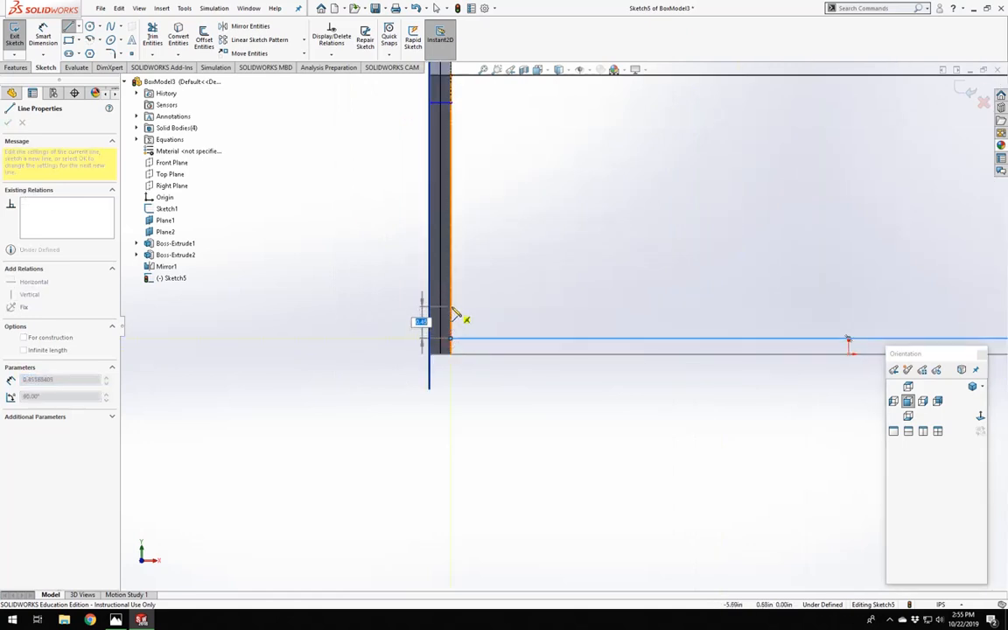
{"action": "left_click", "coordinate": [452, 306]}
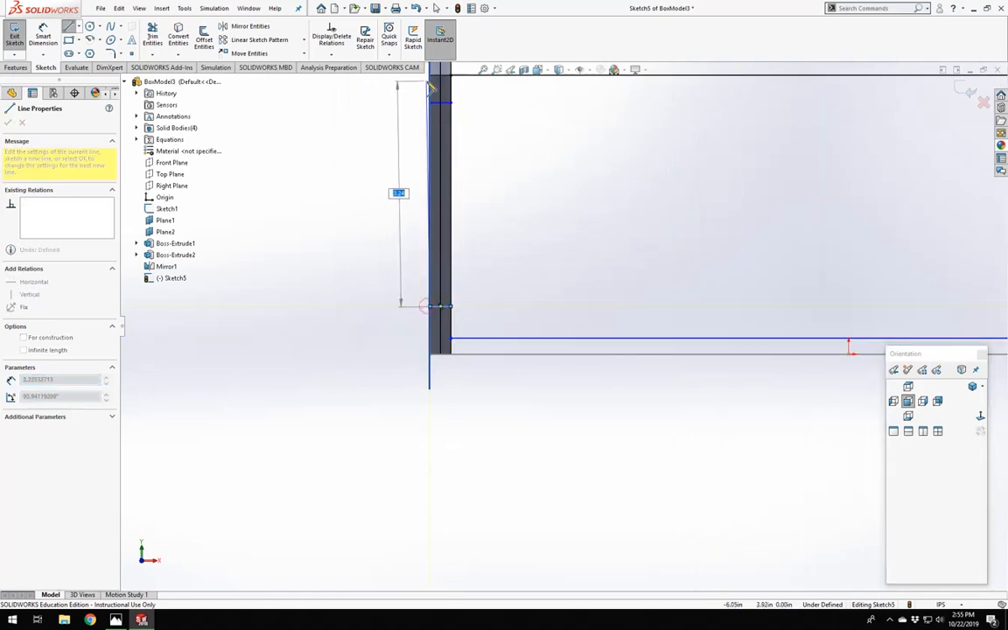
{"action": "left_click", "coordinate": [446, 111]}
{"action": "scroll", "coordinate": [595, 341], "scroll_direction": "up", "scroll_amount": 3}
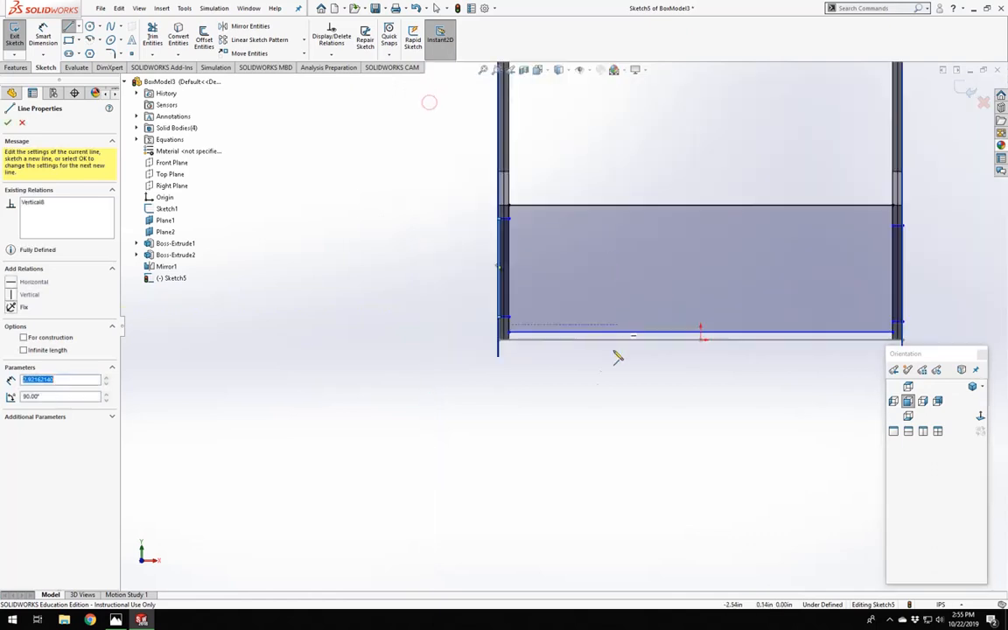
{"action": "mouse_move", "coordinate": [531, 406]}
{"action": "middle_mouse_down"}
{"action": "mouse_move", "coordinate": [583, 412]}
{"action": "mouse_move", "coordinate": [619, 355]}
{"action": "mouse_move", "coordinate": [561, 363]}
{"action": "mouse_move", "coordinate": [536, 349]}
{"action": "middle_mouse_up"}
{"action": "scroll", "coordinate": [577, 324], "scroll_direction": "up", "scroll_amount": 6}
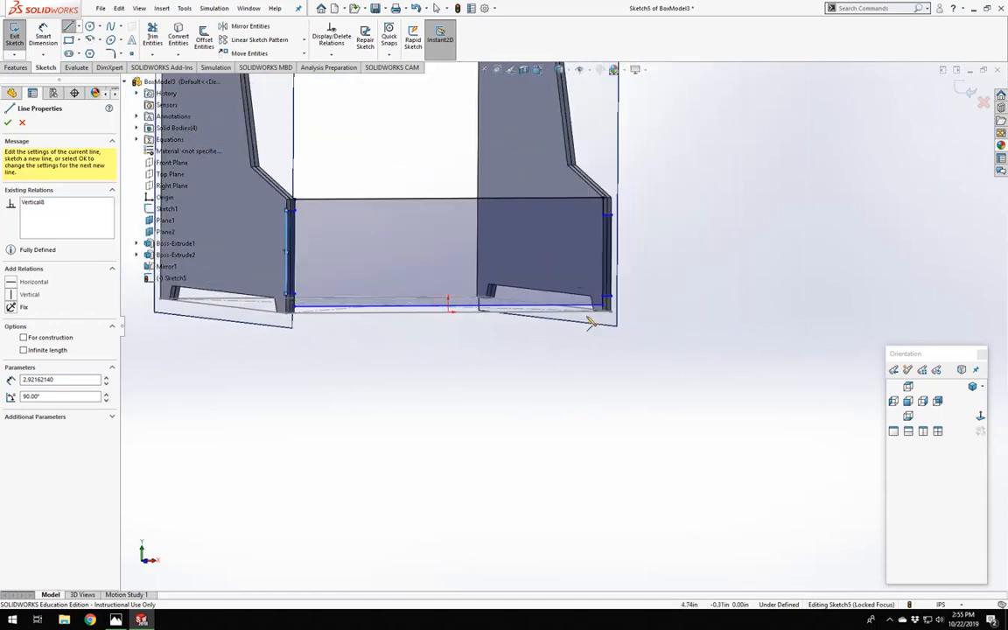
{"action": "key", "text": "Escape"}
Move the front panel outline's lower line down to the Plane1 panels' bottom inner corner.
{"action": "scroll", "coordinate": [376, 322], "scroll_direction": "down", "scroll_amount": 5}
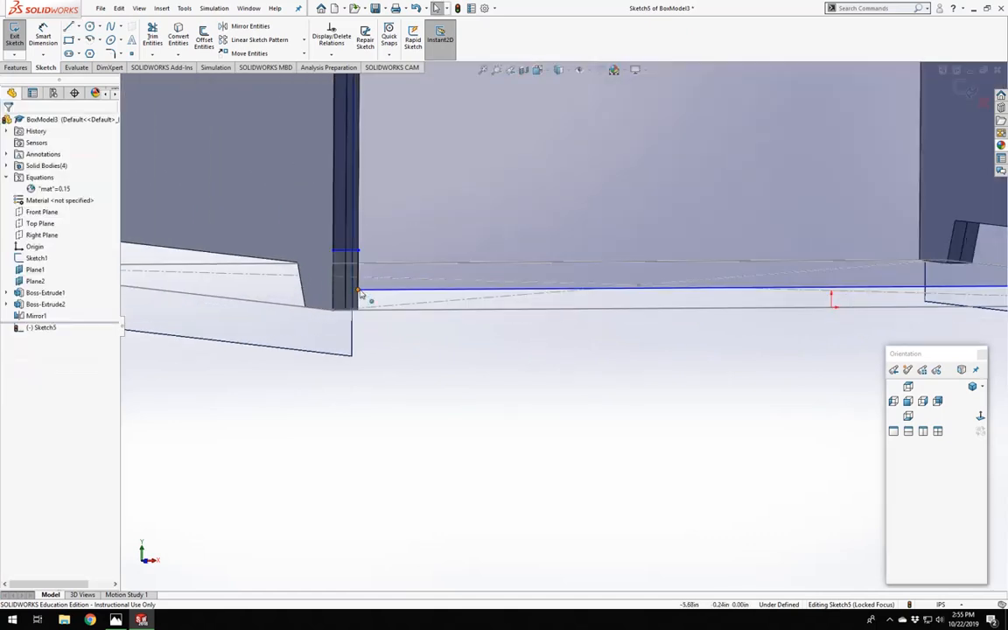
{"action": "left_click", "coordinate": [358, 322]}
{"action": "left_click_drag", "start_coordinate": [359, 322], "coordinate": [359, 310]}
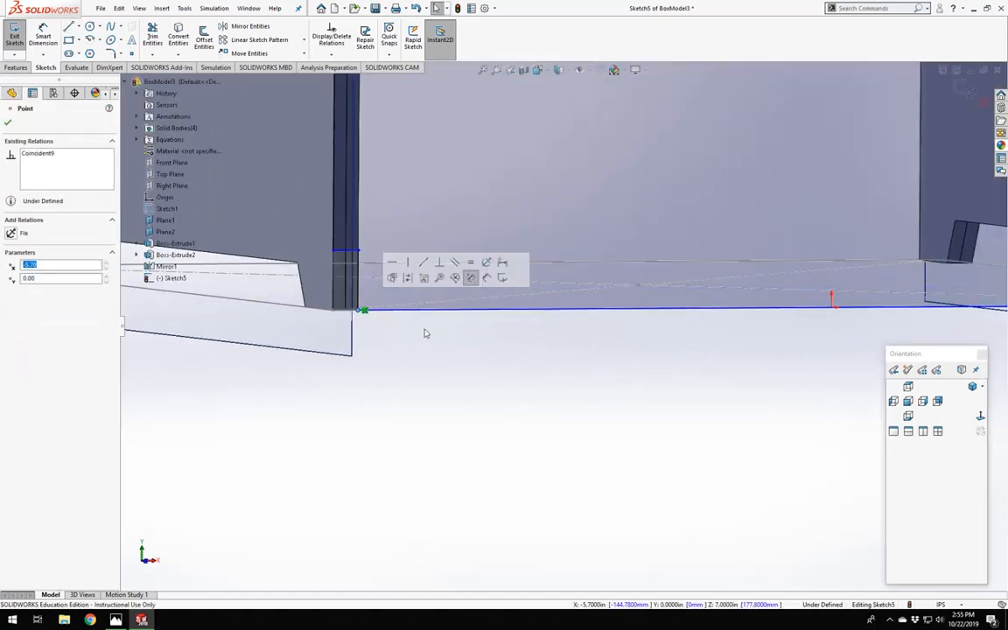
{"action": "left_click", "coordinate": [511, 376]}
{"action": "scroll", "coordinate": [551, 351], "scroll_direction": "up", "scroll_amount": 4}
{"action": "scroll", "coordinate": [490, 338], "scroll_direction": "down", "scroll_amount": 4}
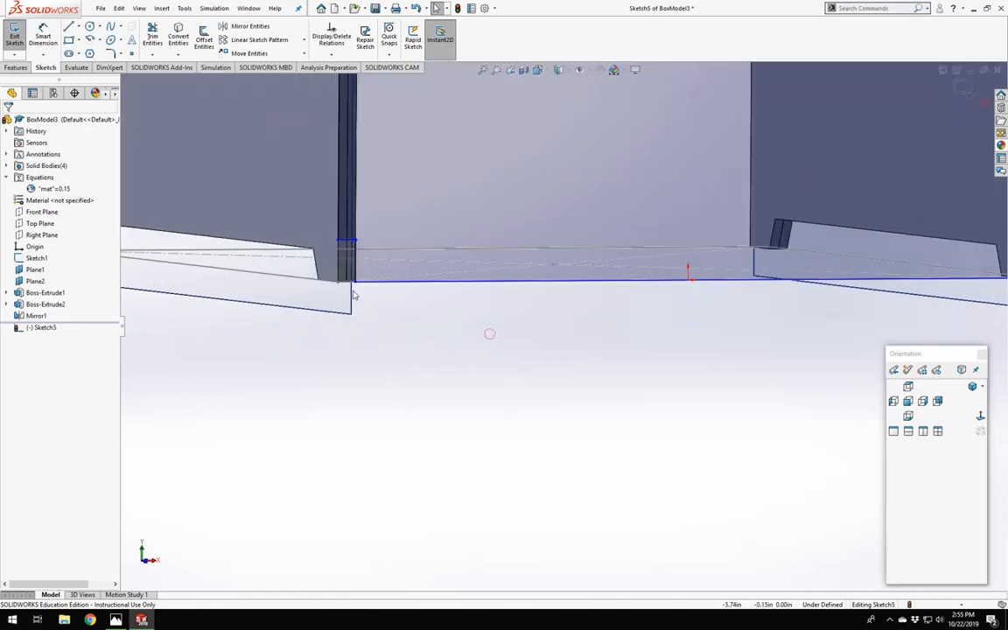
{"action": "middle_click_drag", "start_coordinate": [490, 333], "coordinate": [378, 340]}
{"action": "scroll", "coordinate": [403, 311], "scroll_direction": "up", "scroll_amount": 1}
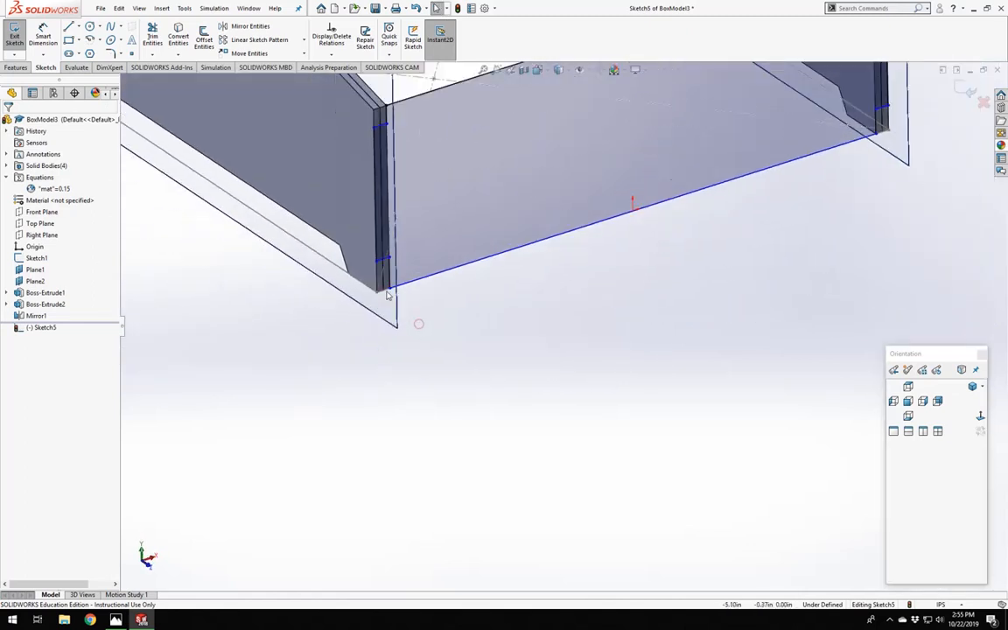
Add a Coincident relation between the lower line's end point and the bottom inner corner of the Plane1 panels.
{"action": "scroll", "coordinate": [372, 287], "scroll_direction": "down", "scroll_amount": 6}
{"action": "scroll", "coordinate": [542, 296], "scroll_direction": "down", "scroll_amount": 3}
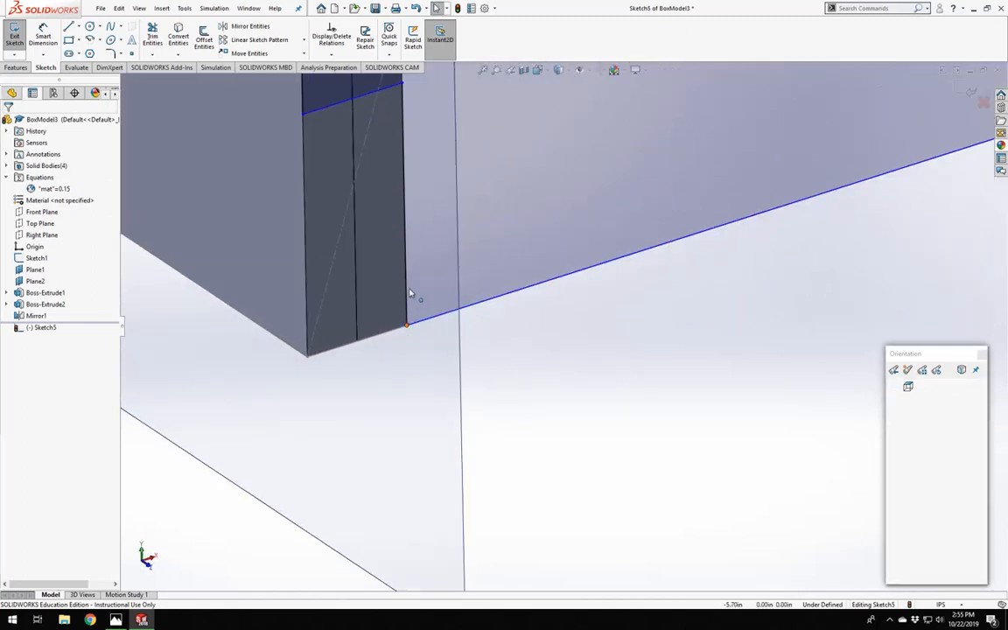
{"action": "left_click_drag", "start_coordinate": [407, 323], "coordinate": [409, 270]}
{"action": "left_click", "coordinate": [442, 374]}
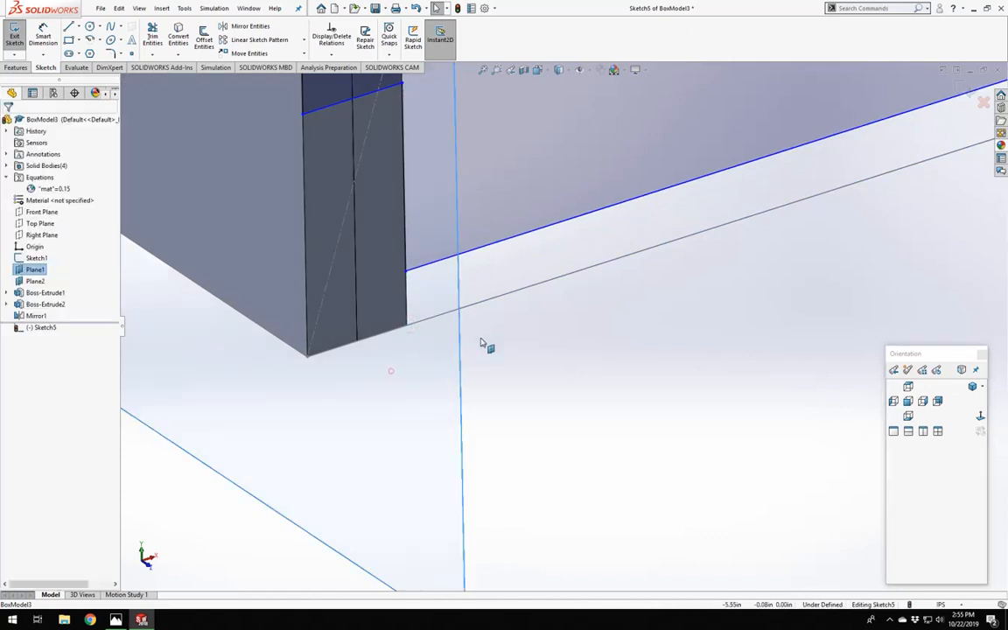
{"action": "left_click", "coordinate": [406, 271]}
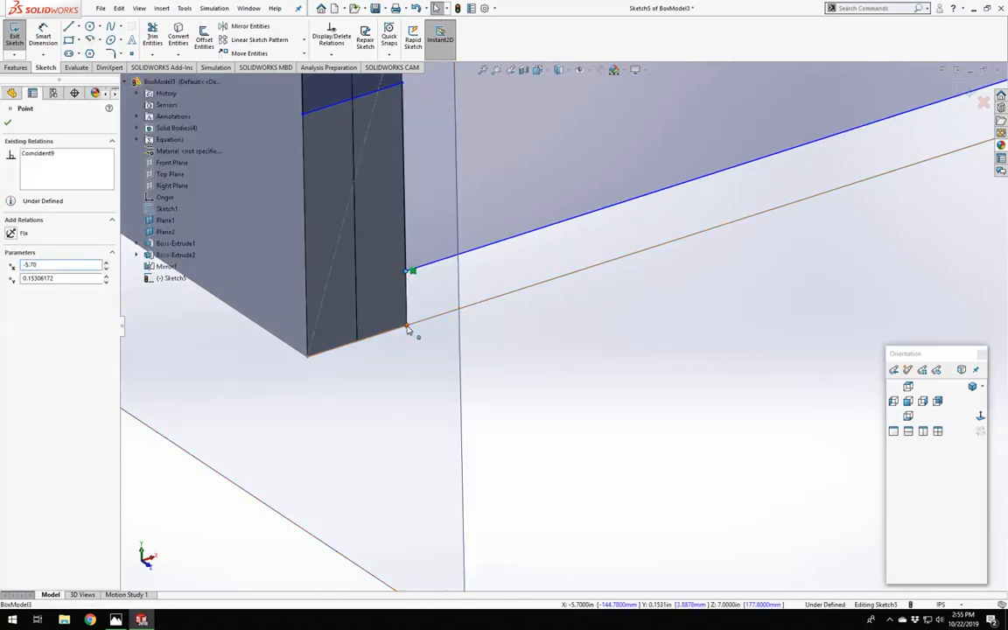
{"action": "left_click", "coordinate": [407, 325], "text": "ctrl"}
{"action": "left_click", "coordinate": [12, 317]}
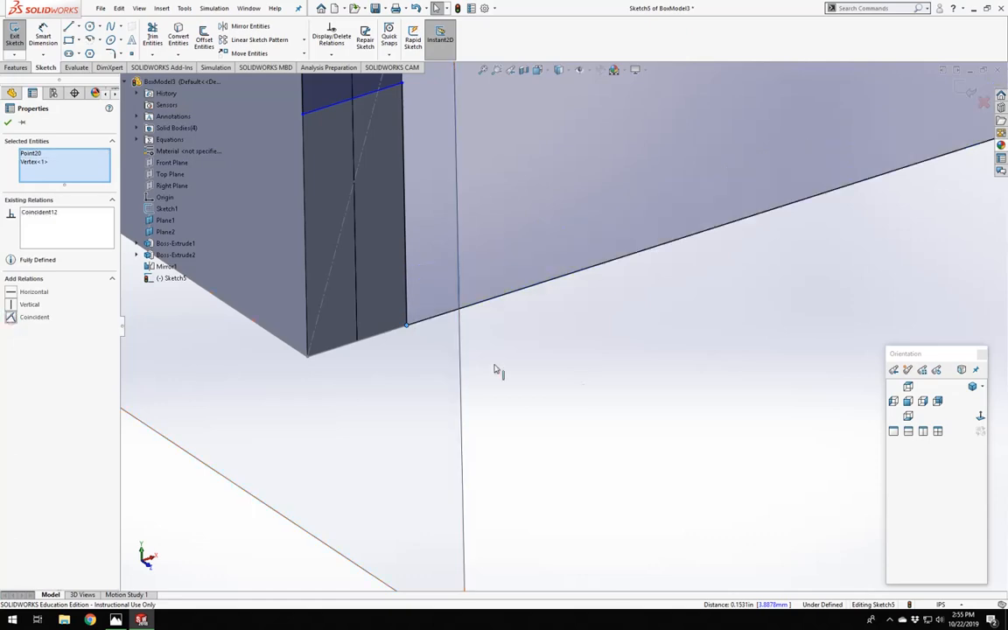
{"action": "left_click", "coordinate": [591, 376]}
Examine the closed front panel profile and its tab ends against both pairs of side panels from several angles.
{"action": "scroll", "coordinate": [709, 300], "scroll_direction": "up", "scroll_amount": 5}
{"action": "middle_click_drag", "start_coordinate": [709, 299], "coordinate": [693, 243]}
{"action": "scroll", "coordinate": [698, 240], "scroll_direction": "down", "scroll_amount": 6}
{"action": "scroll", "coordinate": [557, 331], "scroll_direction": "up", "scroll_amount": 4}
{"action": "middle_click_drag", "start_coordinate": [498, 330], "coordinate": [454, 284]}
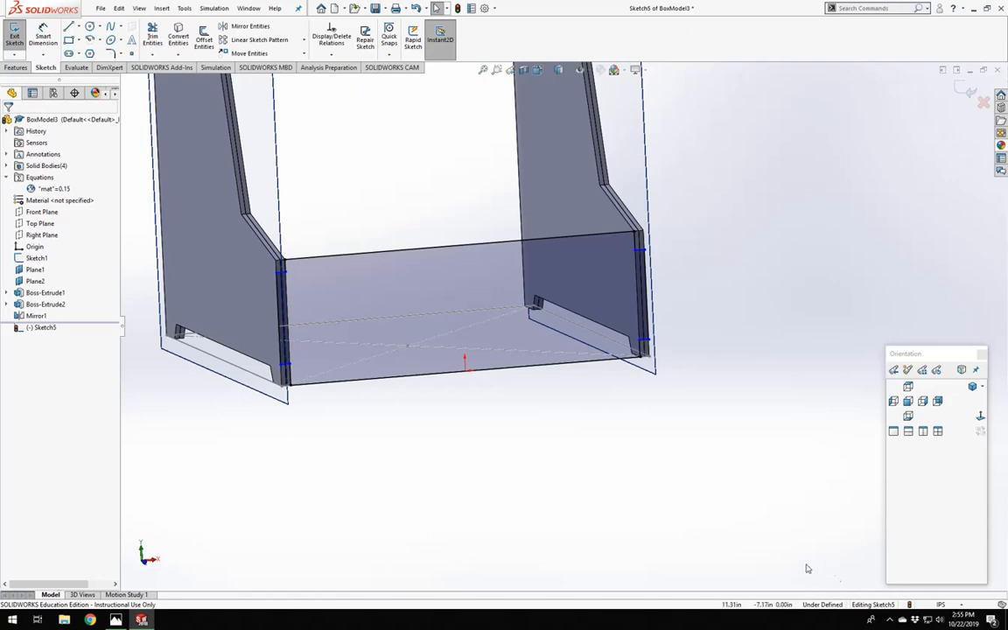
{"action": "left_click", "coordinate": [891, 621]}
{"action": "left_click", "coordinate": [891, 621]}
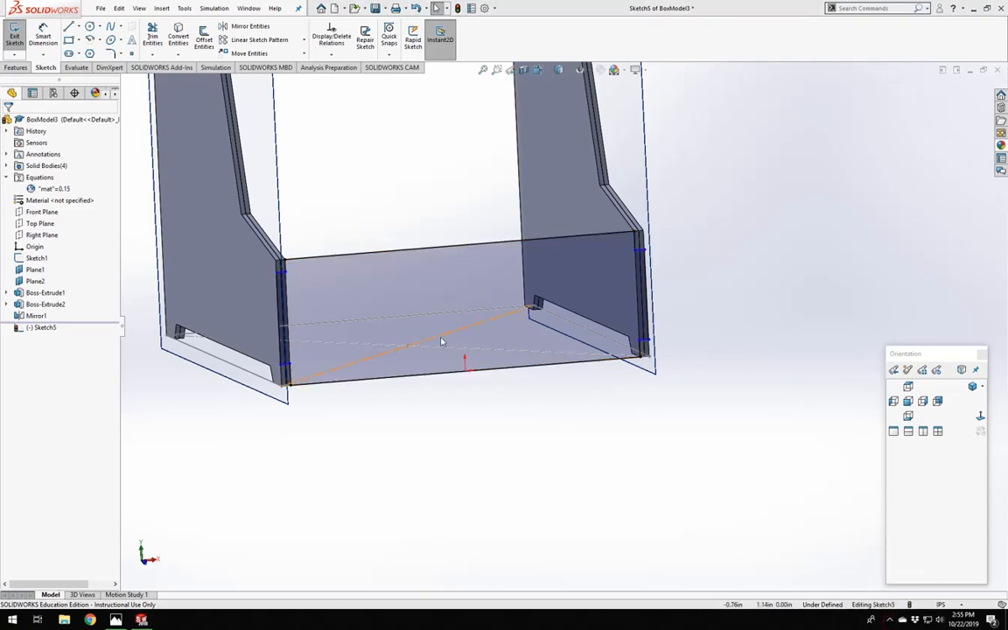
{"action": "middle_click_drag", "start_coordinate": [442, 342], "coordinate": [371, 358]}
{"action": "scroll", "coordinate": [323, 344], "scroll_direction": "up", "scroll_amount": 6}
{"action": "scroll", "coordinate": [483, 331], "scroll_direction": "down", "scroll_amount": 5}
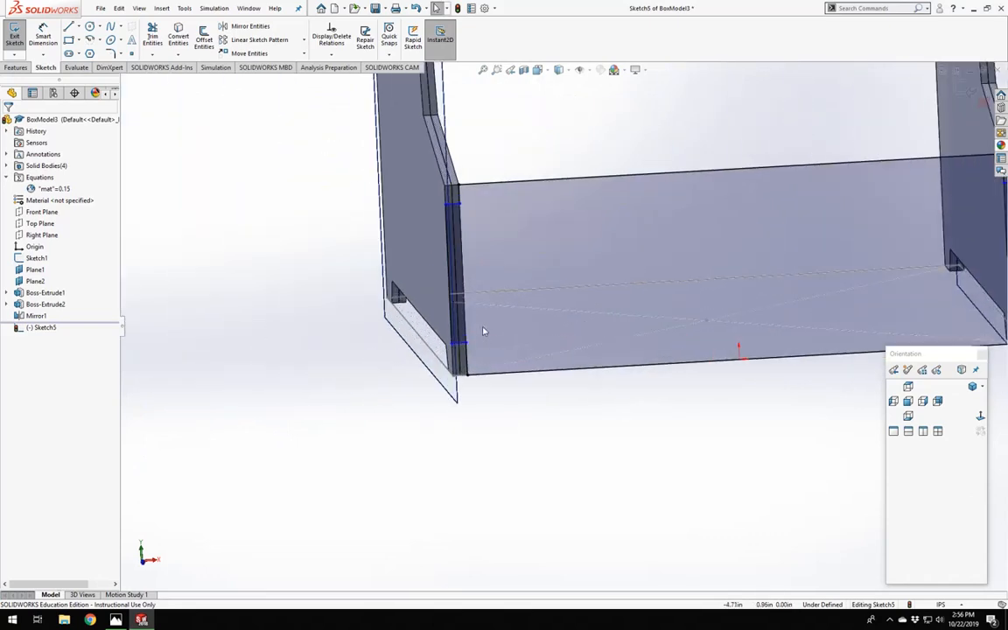
{"action": "scroll", "coordinate": [483, 331], "scroll_direction": "down", "scroll_amount": 3}
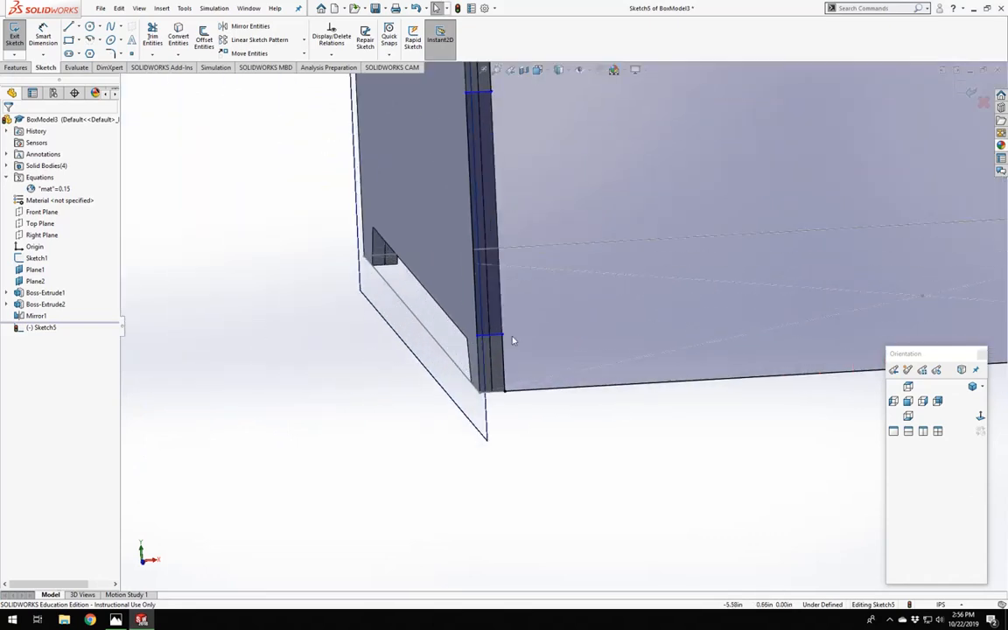
{"action": "scroll", "coordinate": [514, 341], "scroll_direction": "up", "scroll_amount": 5}
{"action": "scroll", "coordinate": [406, 340], "scroll_direction": "down", "scroll_amount": 4}
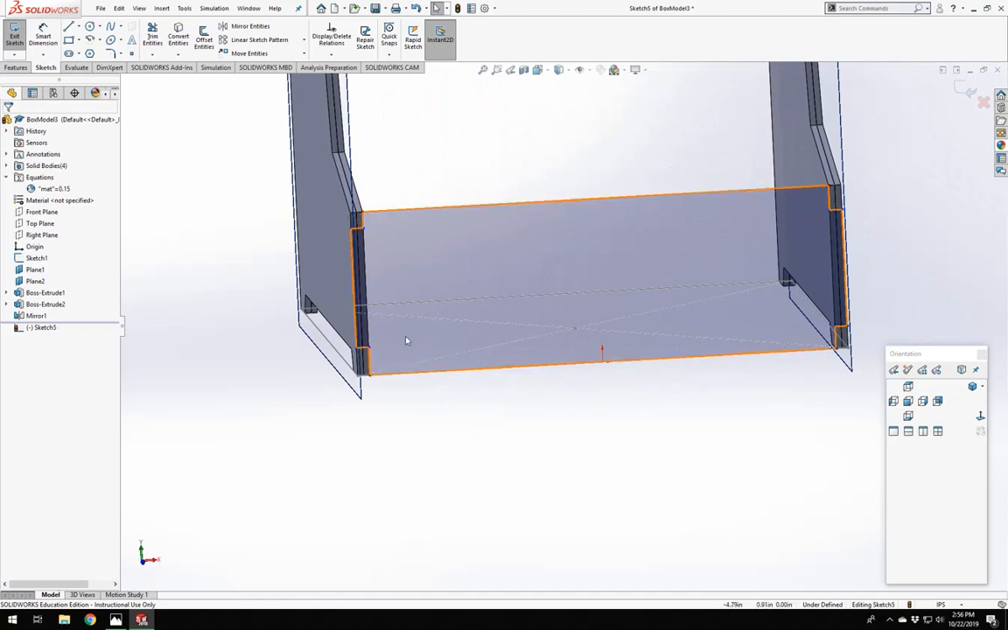
{"action": "scroll", "coordinate": [367, 340], "scroll_direction": "down", "scroll_amount": 4}
{"action": "middle_click_drag", "start_coordinate": [375, 388], "coordinate": [422, 417]}
{"action": "scroll", "coordinate": [565, 342], "scroll_direction": "up", "scroll_amount": 6}
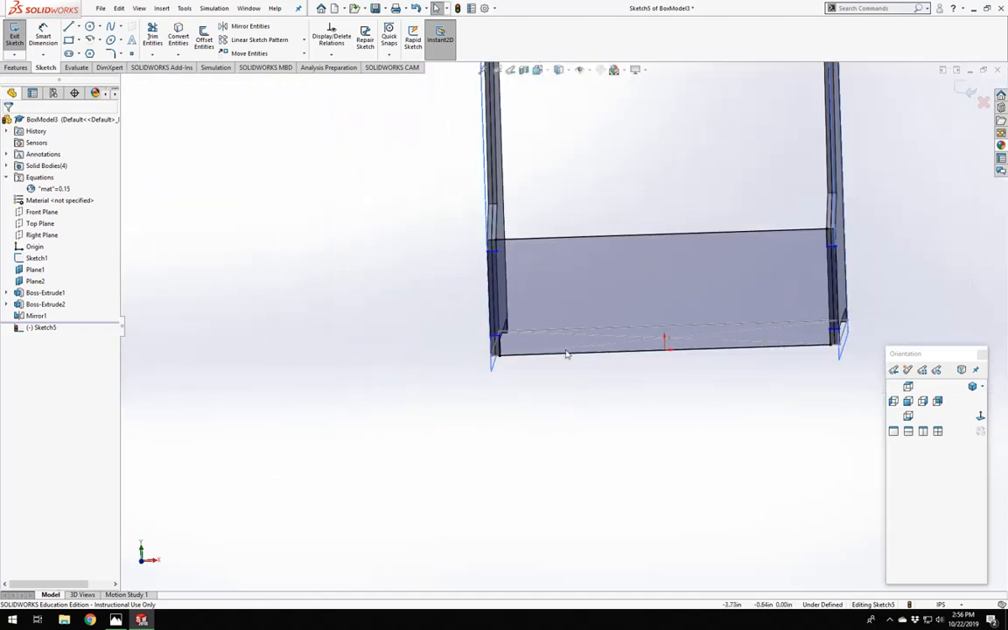
{"action": "scroll", "coordinate": [526, 314], "scroll_direction": "down", "scroll_amount": 4}
{"action": "middle_click_drag", "start_coordinate": [477, 348], "coordinate": [490, 351]}
{"action": "scroll", "coordinate": [565, 324], "scroll_direction": "up", "scroll_amount": 1}
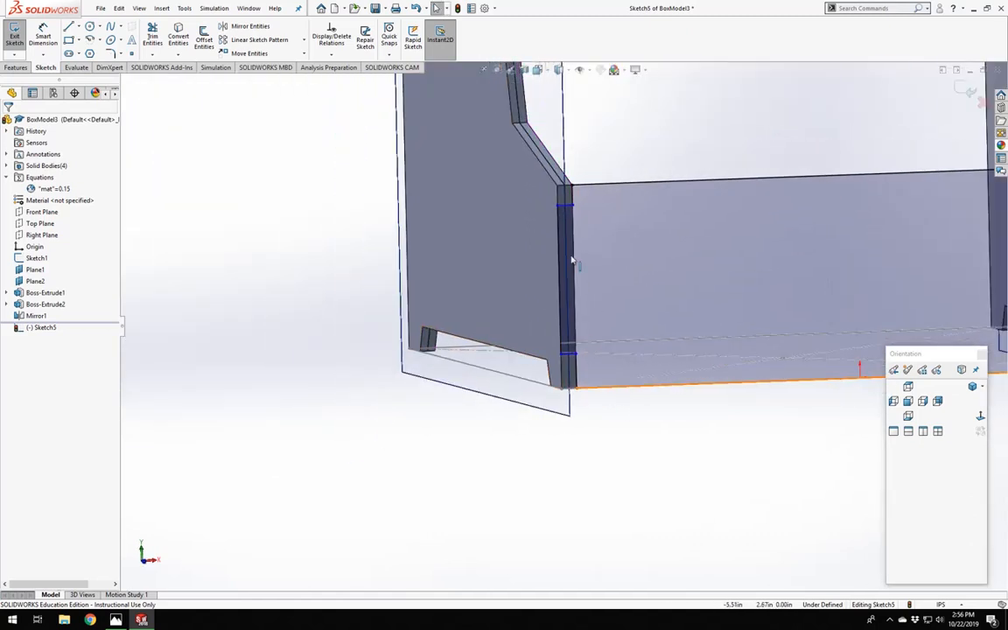
Add an Equal relation between the long vertical tab lines at the two ends of the front panel profile.
{"action": "left_click", "coordinate": [573, 260]}
{"action": "scroll", "coordinate": [703, 292], "scroll_direction": "up", "scroll_amount": 5}
{"action": "scroll", "coordinate": [641, 330], "scroll_direction": "down", "scroll_amount": 5}
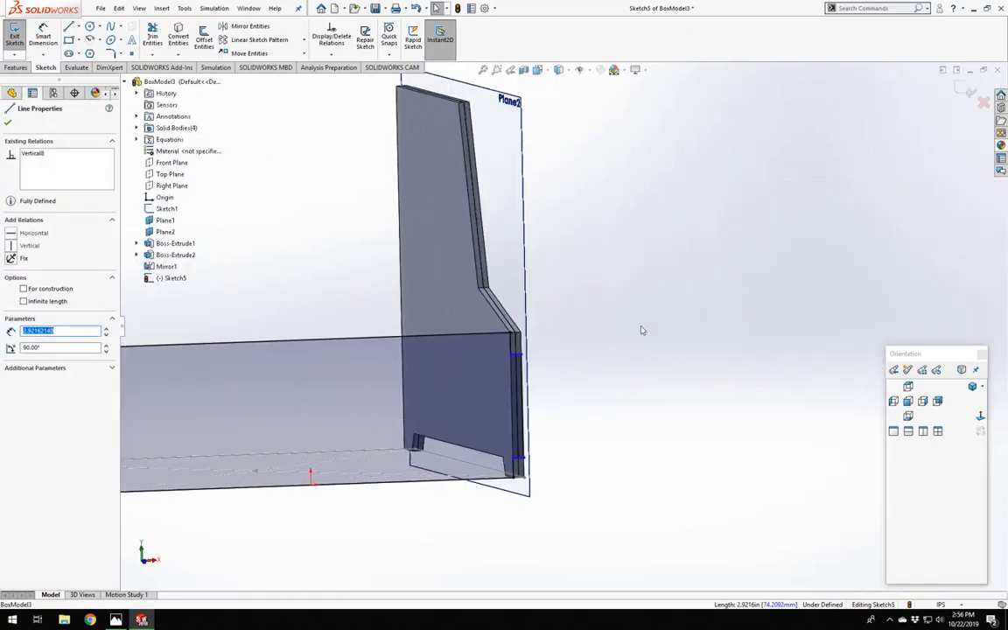
{"action": "scroll", "coordinate": [642, 330], "scroll_direction": "down", "scroll_amount": 4}
{"action": "left_click", "coordinate": [409, 404]}
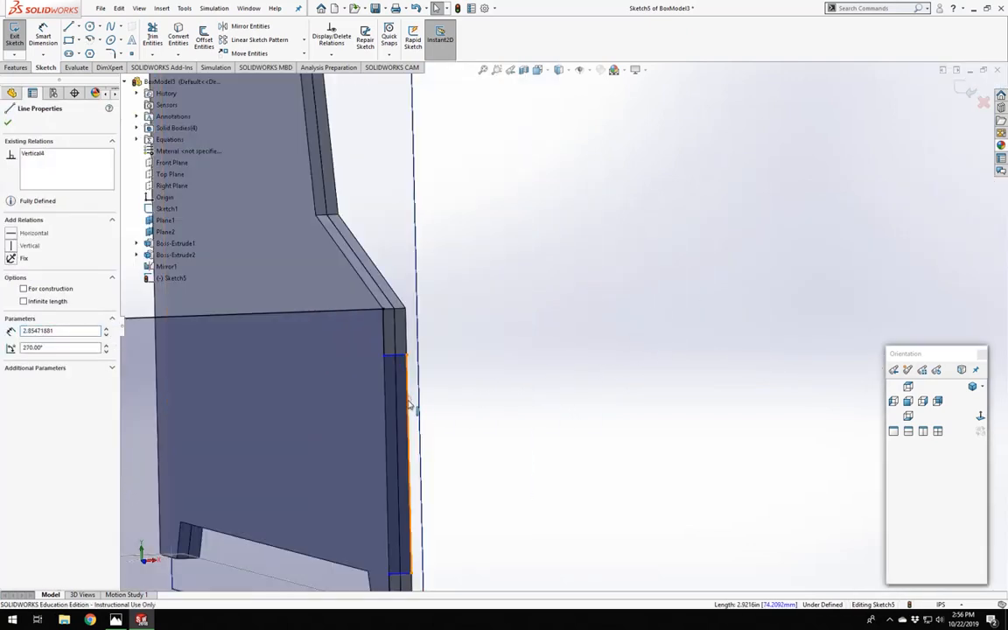
{"action": "left_click", "coordinate": [410, 404], "text": "ctrl"}
{"action": "left_click", "coordinate": [25, 356]}
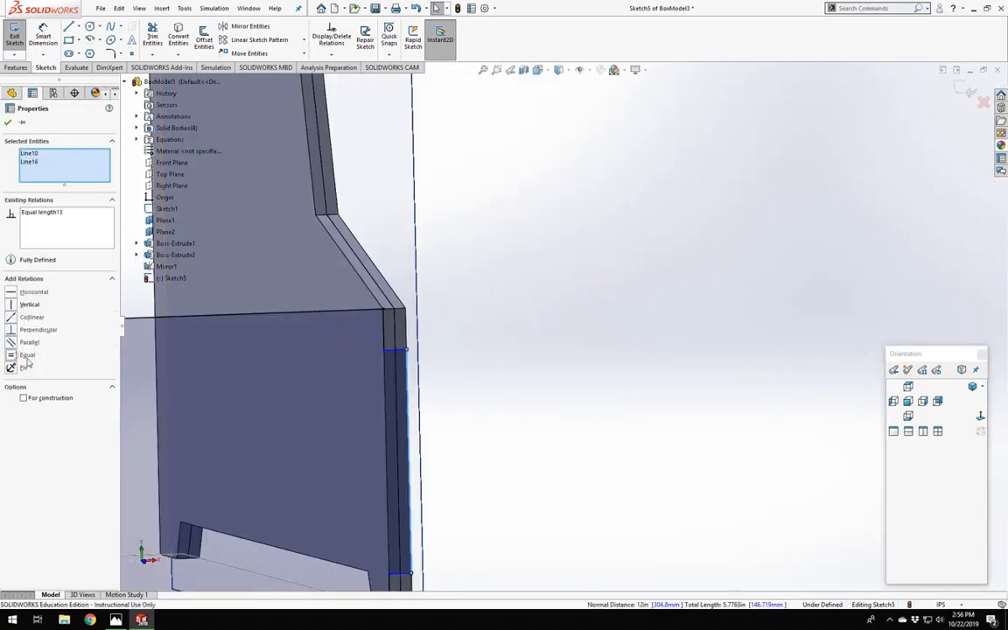
{"action": "left_click", "coordinate": [439, 367]}
{"action": "left_click", "coordinate": [392, 352]}
{"action": "left_click", "coordinate": [530, 372]}
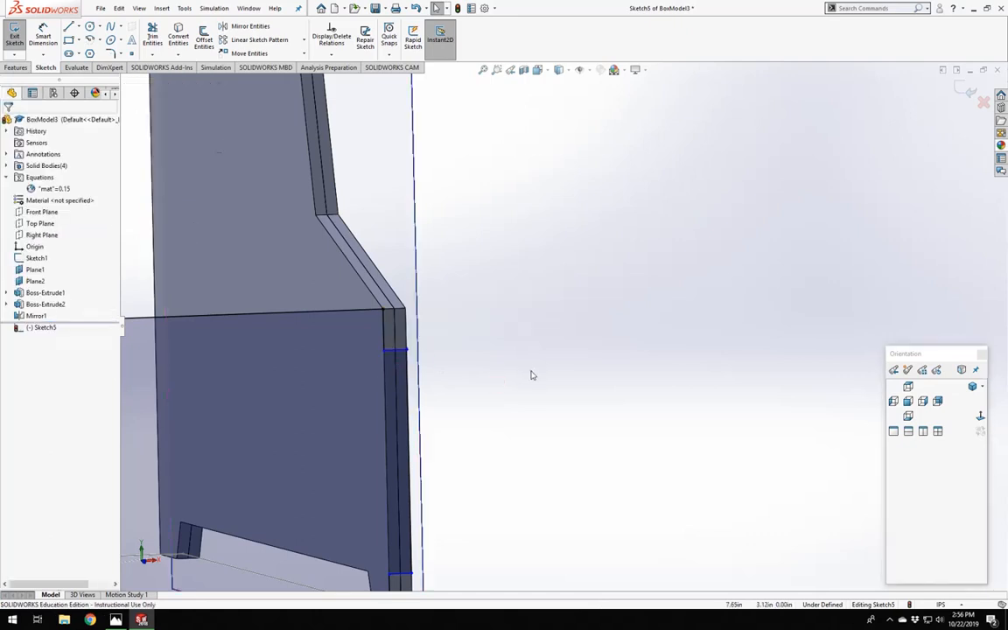
{"action": "middle_click_drag", "start_coordinate": [531, 374], "coordinate": [490, 358]}
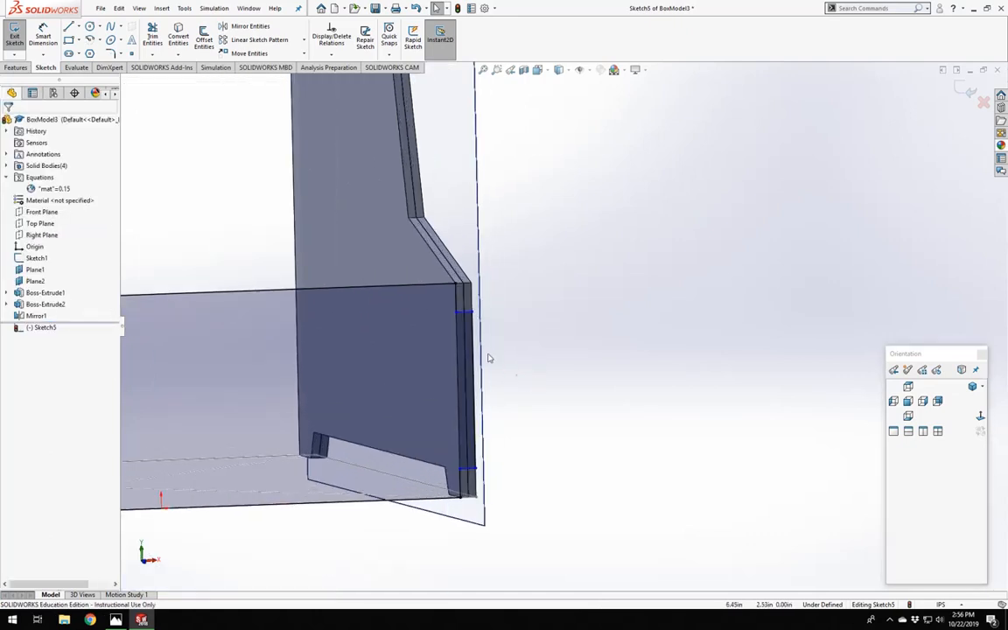
{"action": "left_click", "coordinate": [457, 298]}
{"action": "mouse_move", "coordinate": [457, 298]}
{"action": "middle_mouse_down"}
{"action": "mouse_move", "coordinate": [387, 348]}
{"action": "mouse_move", "coordinate": [460, 328]}
{"action": "middle_mouse_up"}
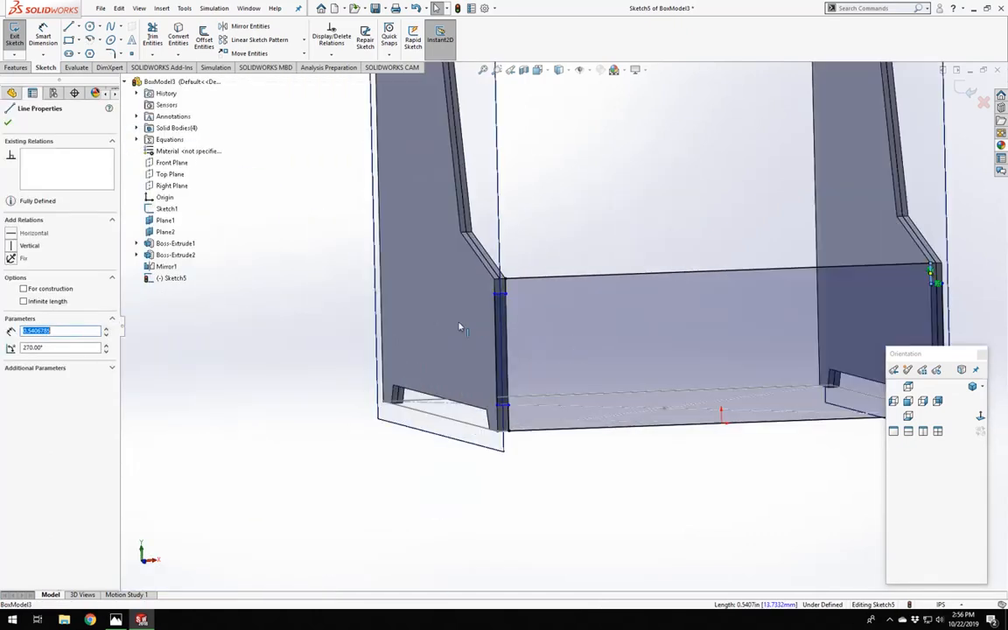
{"action": "left_click", "coordinate": [504, 285], "text": "ctrl"}
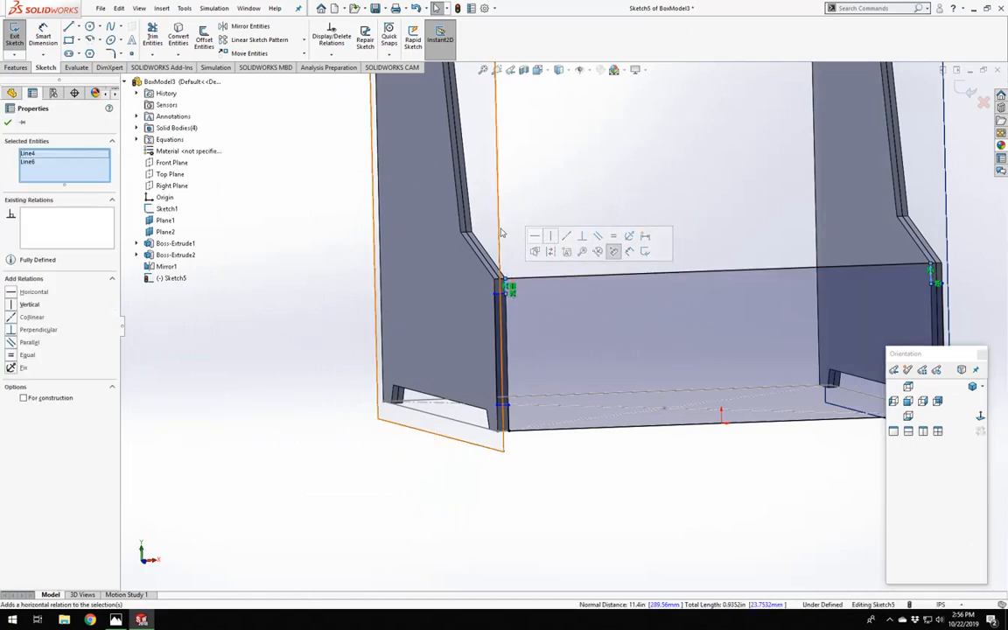
{"action": "left_click", "coordinate": [526, 220]}
Make the short vertical lines above the tabs equal in length at both ends of the front panel profile.
{"action": "scroll", "coordinate": [525, 280], "scroll_direction": "down", "scroll_amount": 3}
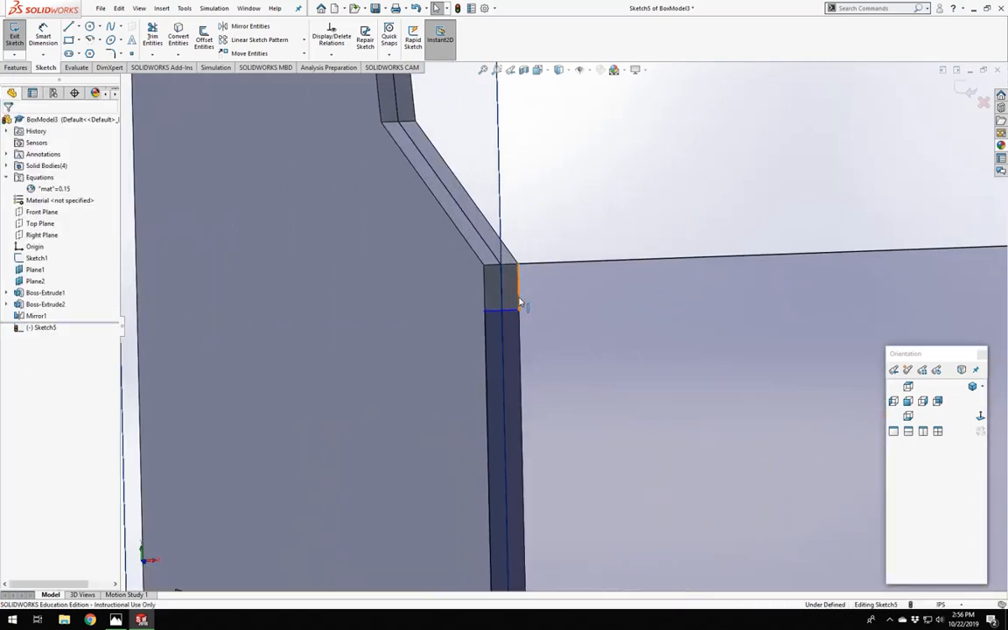
{"action": "left_click", "coordinate": [519, 306]}
{"action": "scroll", "coordinate": [536, 299], "scroll_direction": "up", "scroll_amount": 5}
{"action": "scroll", "coordinate": [642, 349], "scroll_direction": "down", "scroll_amount": 5}
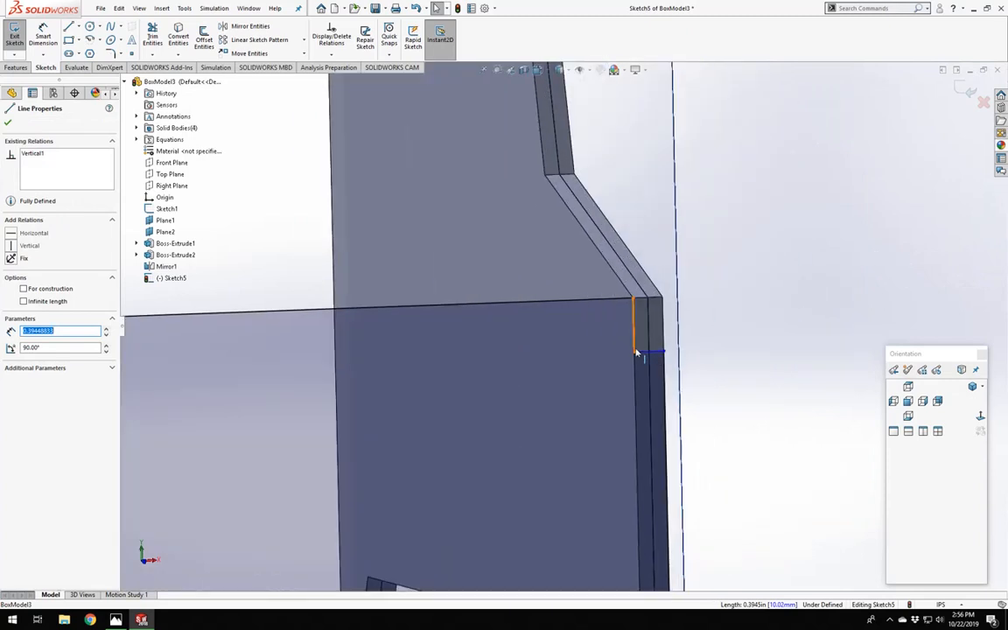
{"action": "left_click", "coordinate": [643, 343], "text": "ctrl"}
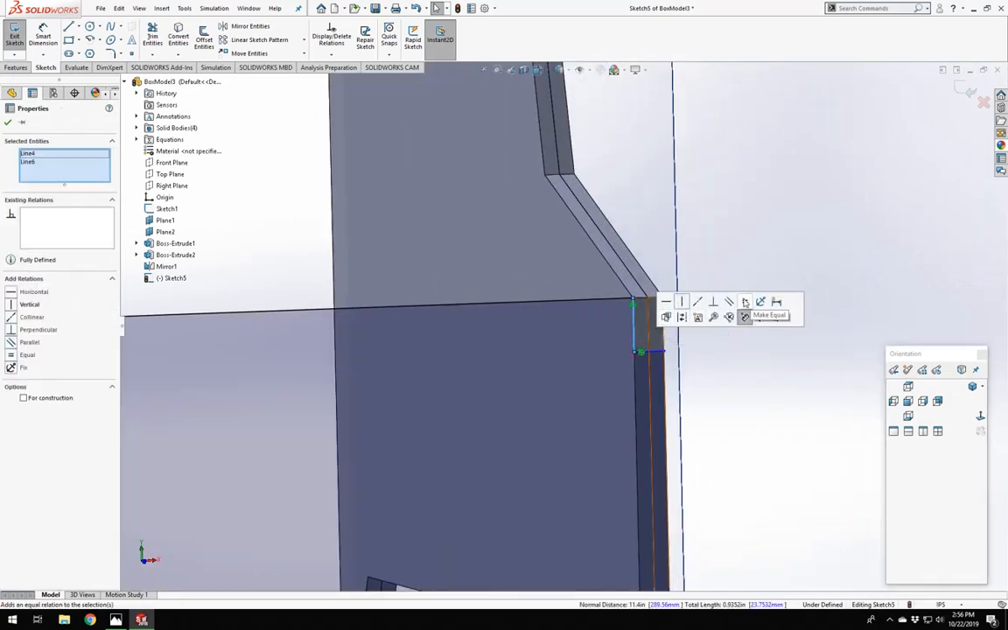
{"action": "left_click", "coordinate": [742, 312]}
Make the short vertical lines below the tabs equal in length at both ends of the front panel profile.
{"action": "scroll", "coordinate": [619, 441], "scroll_direction": "up", "scroll_amount": 5}
{"action": "scroll", "coordinate": [545, 394], "scroll_direction": "down", "scroll_amount": 5}
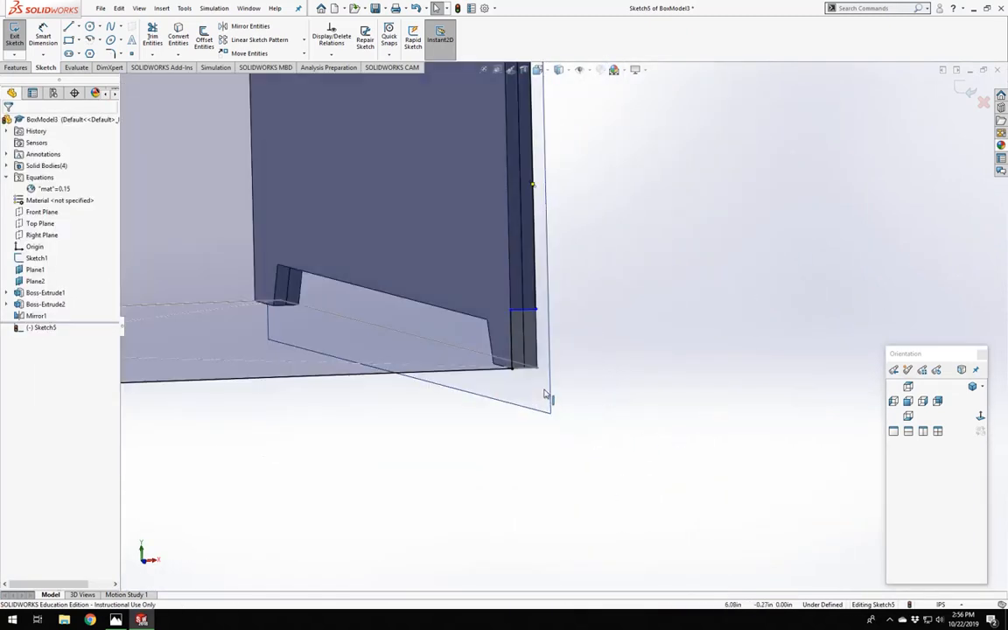
{"action": "left_click", "coordinate": [513, 334]}
{"action": "scroll", "coordinate": [369, 339], "scroll_direction": "down", "scroll_amount": 5}
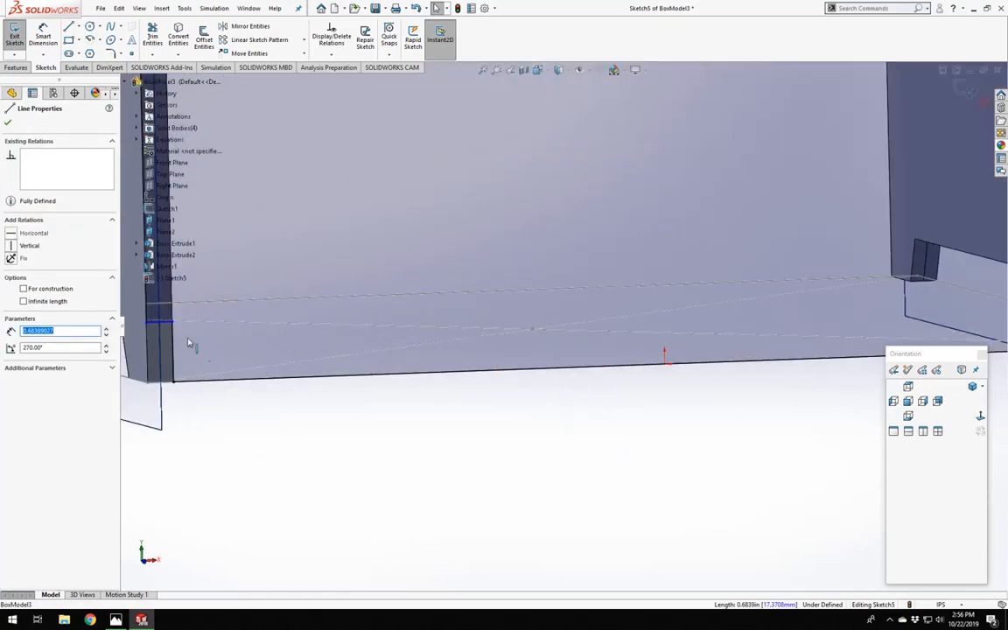
{"action": "left_click", "coordinate": [296, 295], "text": "ctrl"}
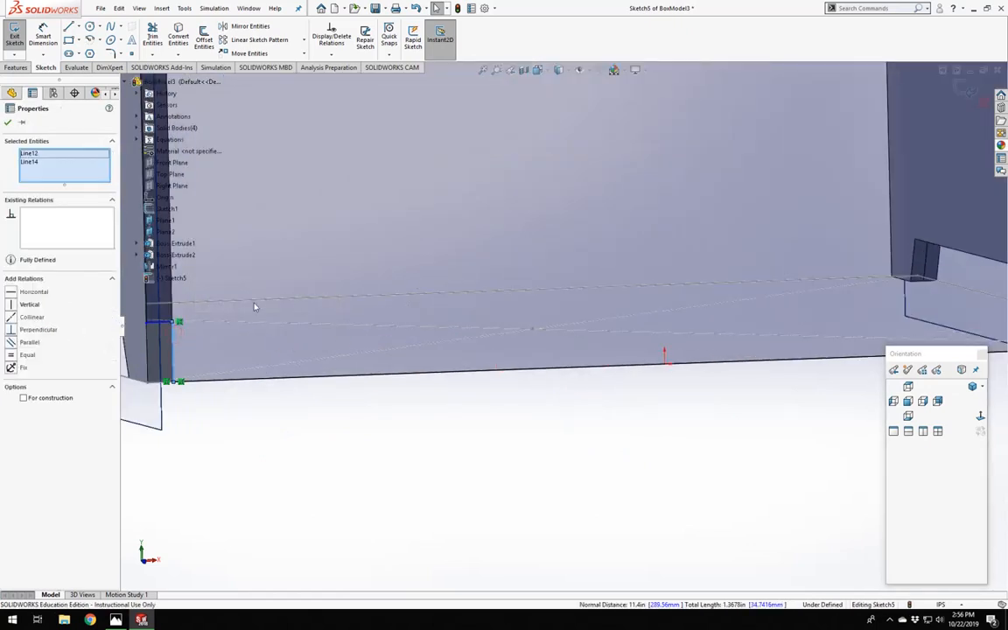
{"action": "left_click", "coordinate": [14, 356]}
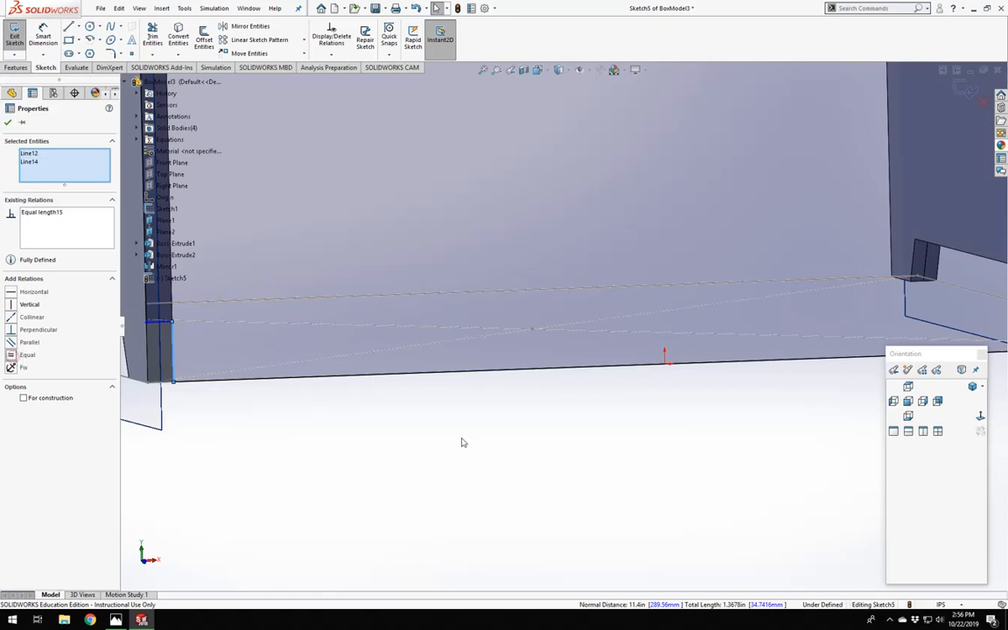
Dimension the short vertical line above the tab at one end of the front panel profile to 0.75 in.
{"action": "left_click", "coordinate": [462, 441]}
{"action": "scroll", "coordinate": [462, 420], "scroll_direction": "up", "scroll_amount": 4}
{"action": "scroll", "coordinate": [561, 402], "scroll_direction": "down", "scroll_amount": 3}
{"action": "scroll", "coordinate": [561, 401], "scroll_direction": "up", "scroll_amount": 3}
{"action": "middle_click_drag", "start_coordinate": [489, 344], "coordinate": [457, 354]}
{"action": "scroll", "coordinate": [300, 283], "scroll_direction": "down", "scroll_amount": 4}
{"action": "right_click_drag", "start_coordinate": [284, 311], "coordinate": [271, 249]}
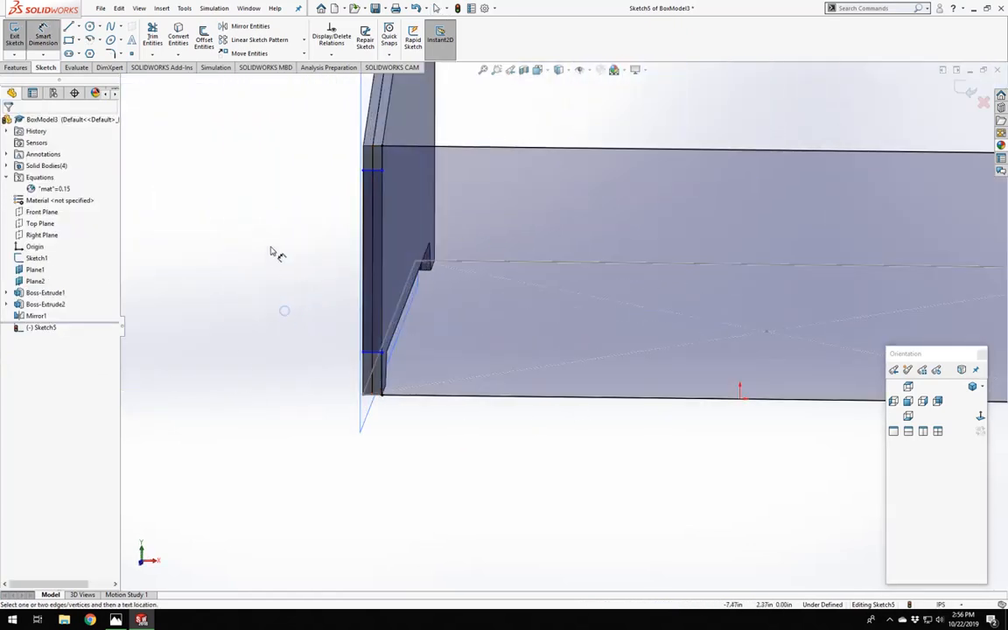
{"action": "scroll", "coordinate": [411, 202], "scroll_direction": "down", "scroll_amount": 3}
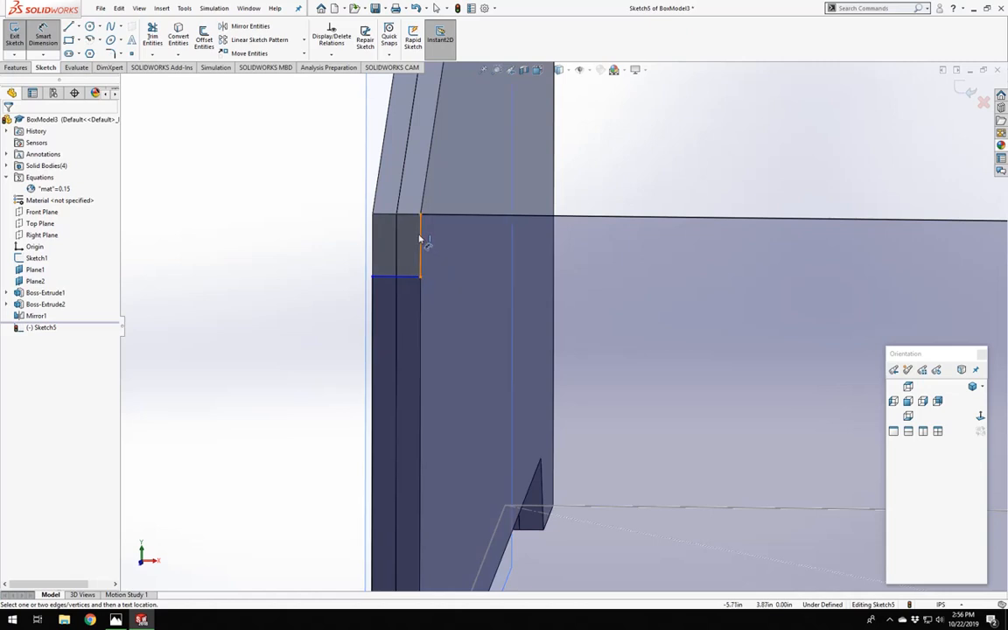
{"action": "scroll", "coordinate": [411, 263], "scroll_direction": "up", "scroll_amount": 3}
{"action": "middle_click_drag", "start_coordinate": [394, 295], "coordinate": [511, 327]}
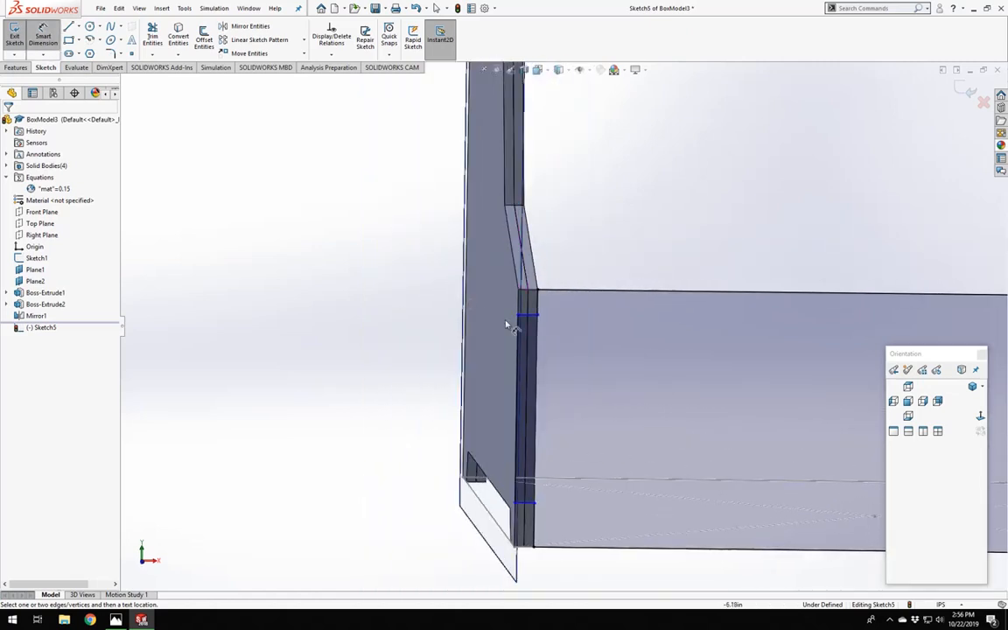
{"action": "scroll", "coordinate": [570, 291], "scroll_direction": "down", "scroll_amount": 3}
{"action": "left_click", "coordinate": [591, 289]}
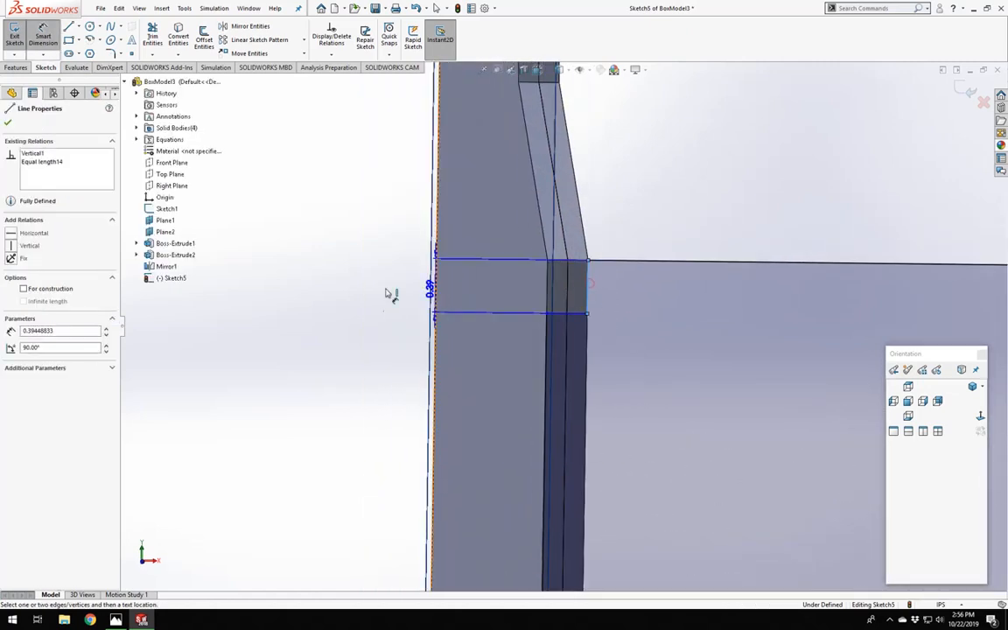
{"action": "left_click", "coordinate": [360, 296]}
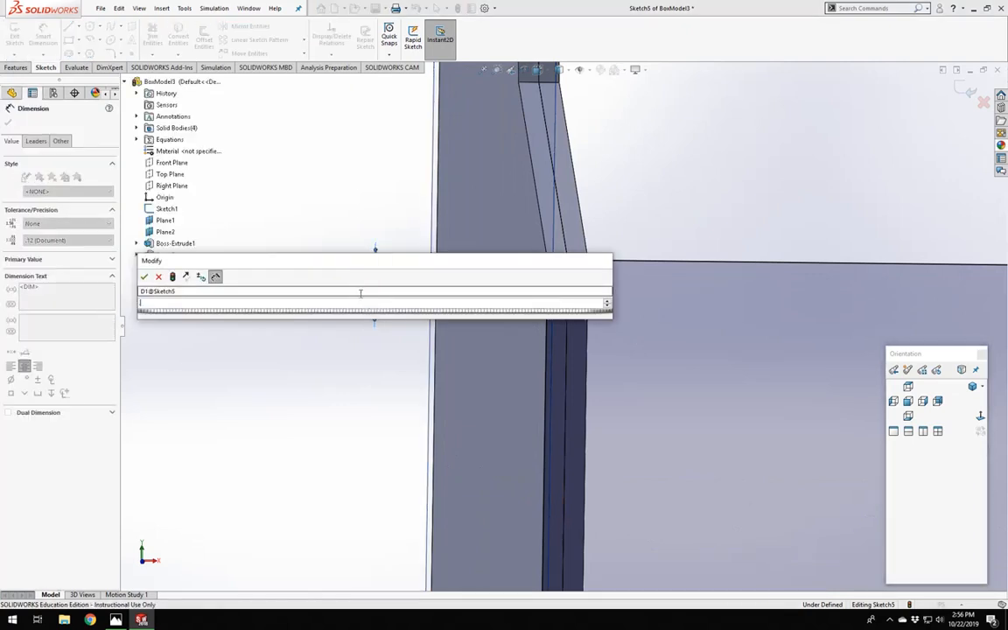
{"action": "type", "text": "0.75"}
{"action": "key", "text": "Return"}
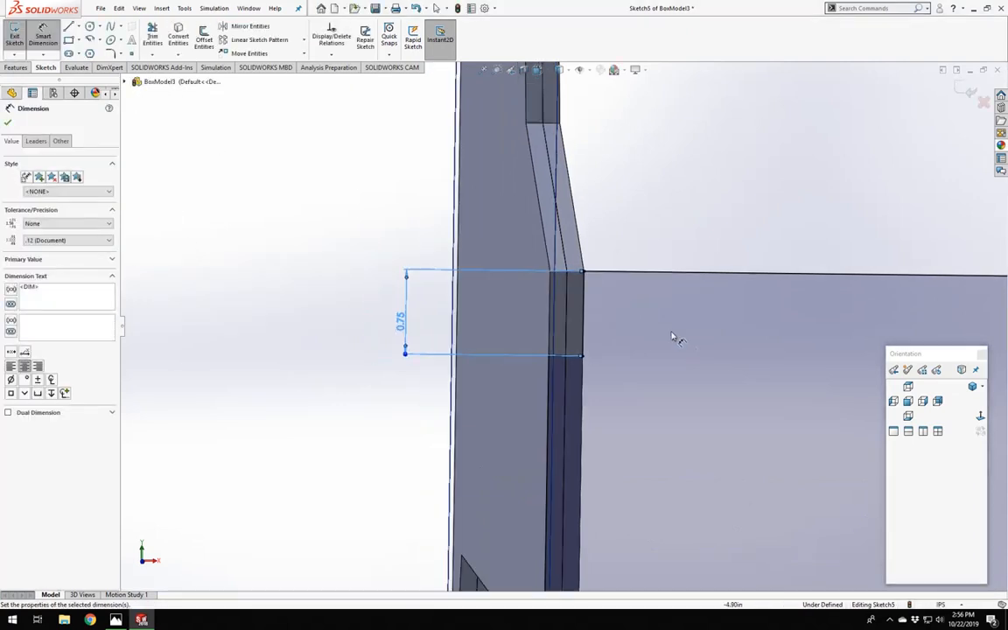
Add an Equal relation between the short vertical lines below and above the tab at one end of the front panel.
{"action": "scroll", "coordinate": [681, 336], "scroll_direction": "up", "scroll_amount": 5}
{"action": "scroll", "coordinate": [481, 394], "scroll_direction": "down", "scroll_amount": 5}
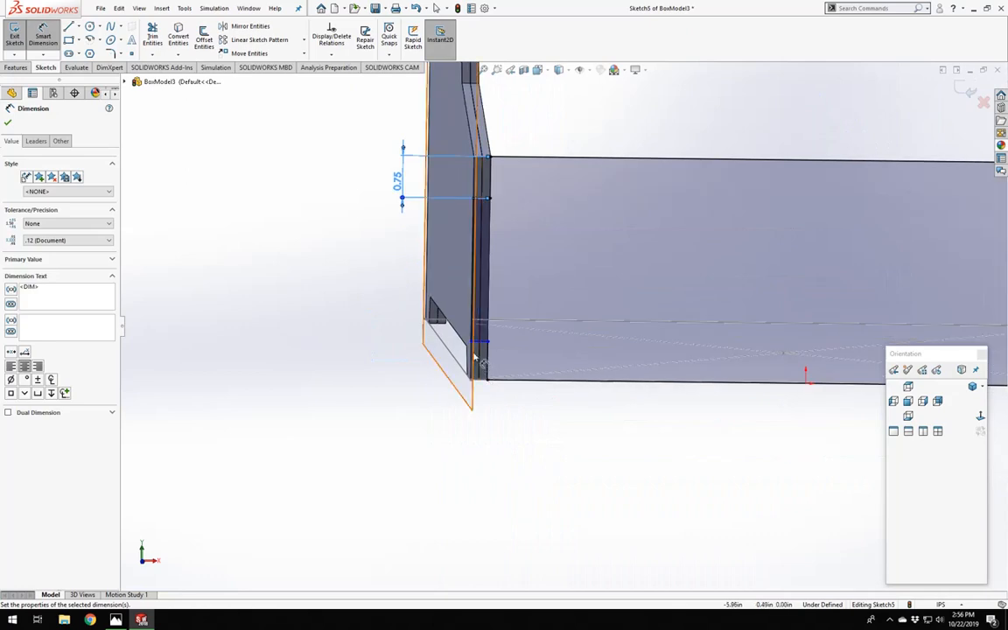
{"action": "scroll", "coordinate": [477, 357], "scroll_direction": "down", "scroll_amount": 2}
{"action": "middle_click_drag", "start_coordinate": [505, 372], "coordinate": [527, 332]}
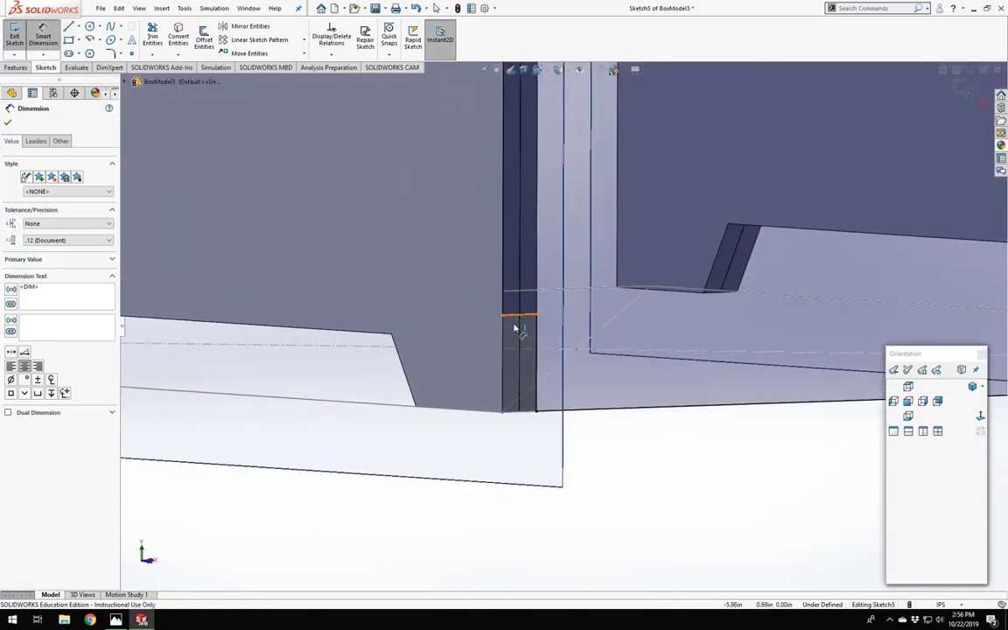
{"action": "left_click", "coordinate": [516, 317]}
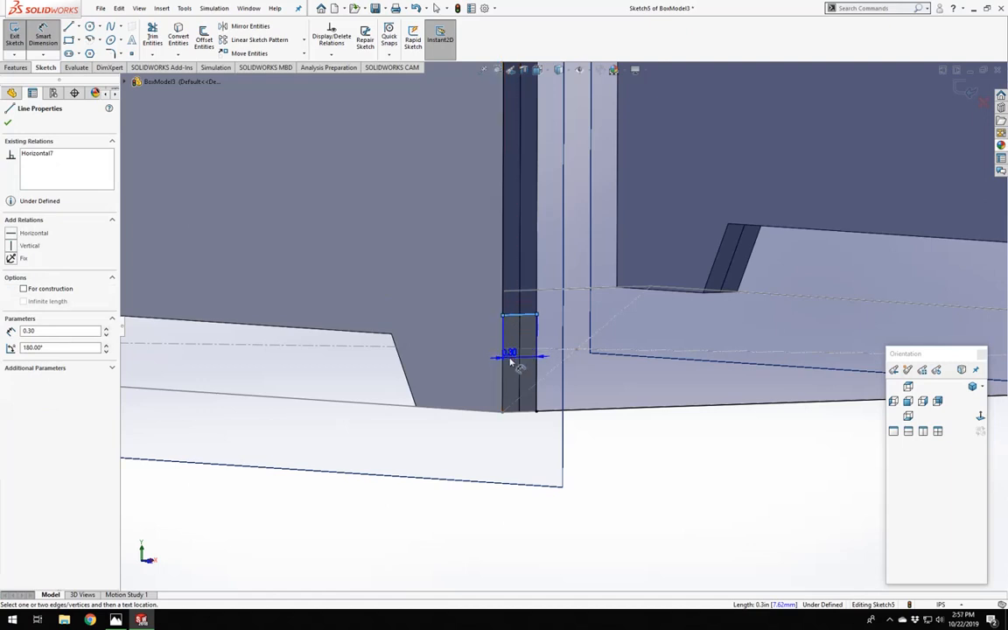
{"action": "key", "text": "Escape"}
{"action": "left_click", "coordinate": [539, 343]}
{"action": "scroll", "coordinate": [540, 337], "scroll_direction": "up", "scroll_amount": 6}
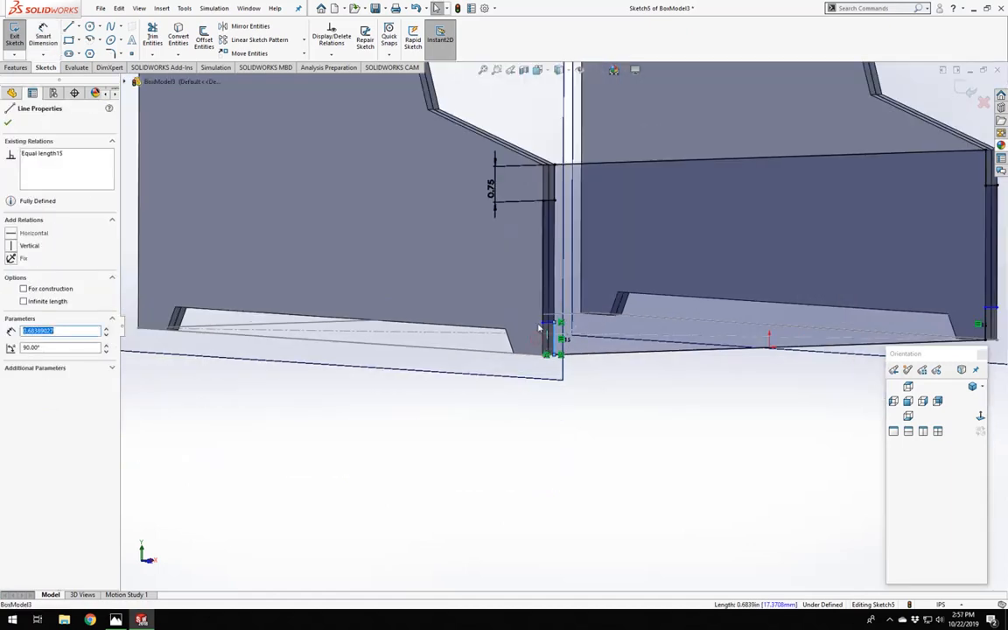
{"action": "left_click", "coordinate": [562, 209], "text": "ctrl"}
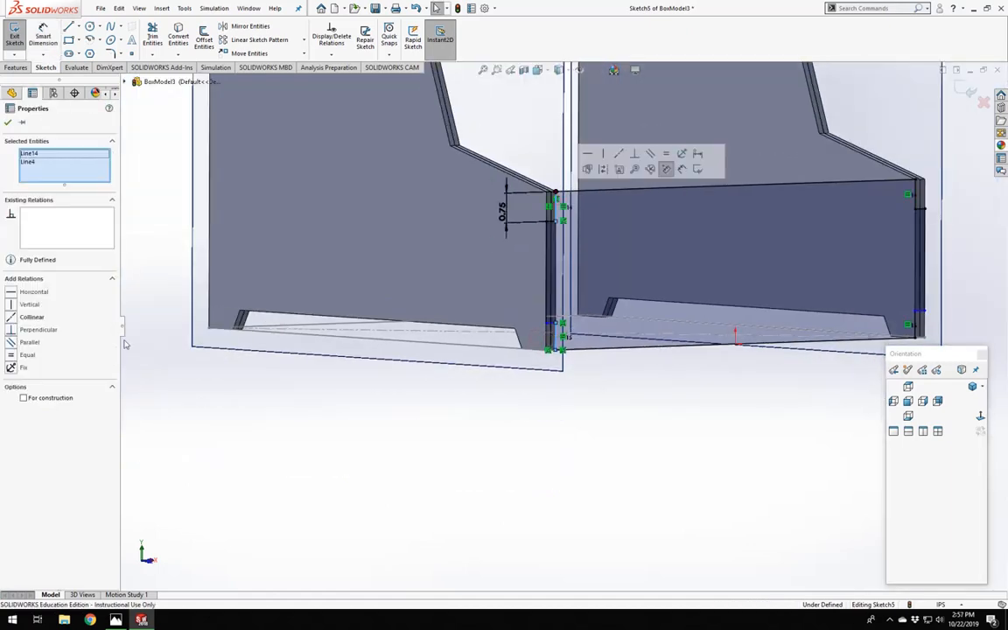
{"action": "left_click", "coordinate": [12, 357]}
{"action": "left_click", "coordinate": [675, 458]}
{"action": "scroll", "coordinate": [598, 329], "scroll_direction": "down", "scroll_amount": 2}
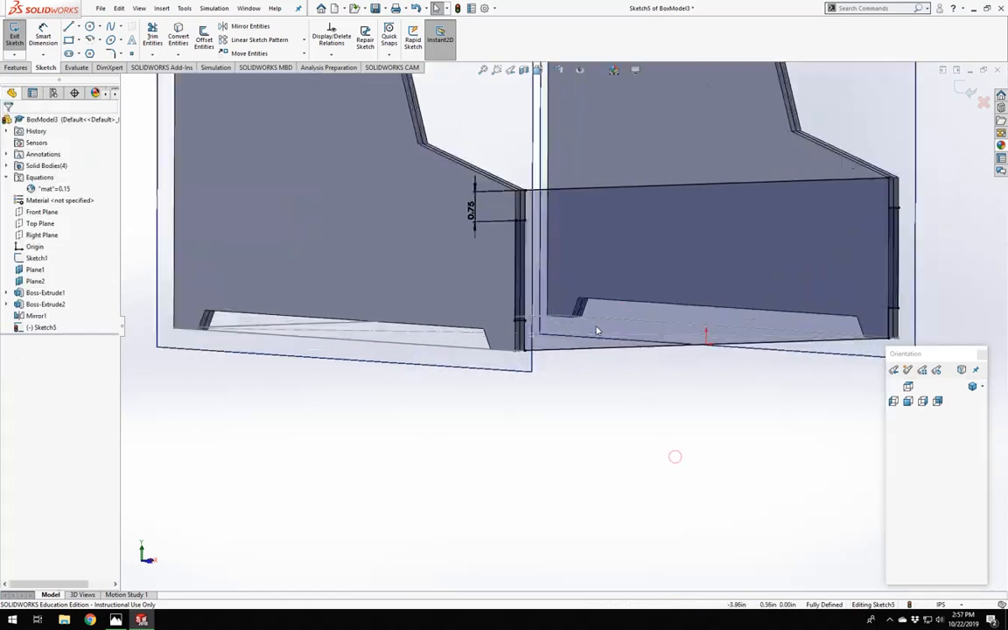
Sketch a three-line trapezoidal cutout on the front panel's bottom edge and trim away the edge segment between its ends.
{"action": "left_click", "coordinate": [68, 26]}
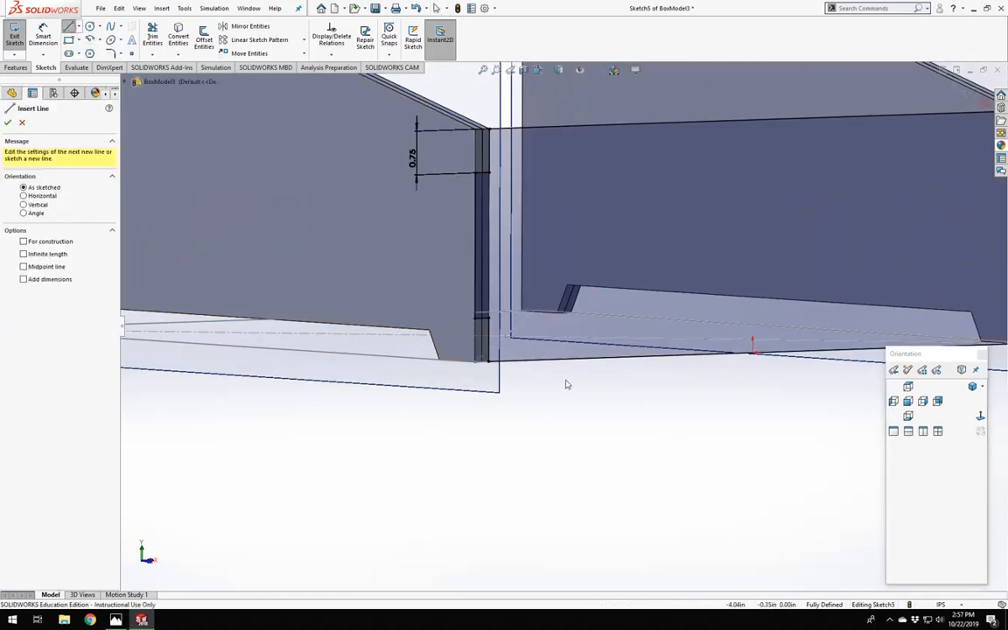
{"action": "middle_click_drag", "start_coordinate": [564, 383], "coordinate": [524, 369]}
{"action": "left_click", "coordinate": [540, 358]}
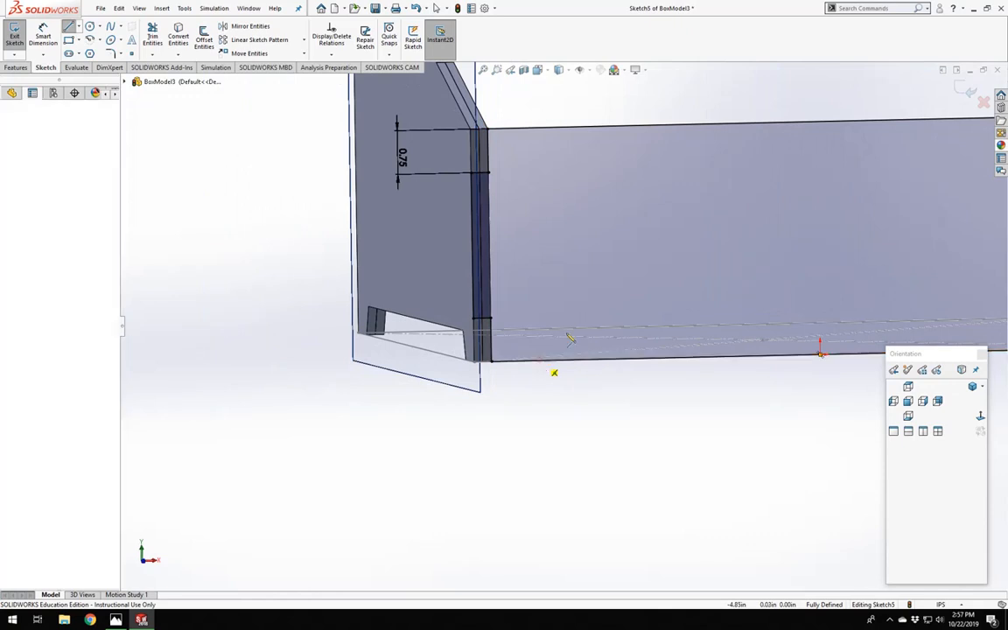
{"action": "left_click", "coordinate": [563, 327]}
{"action": "scroll", "coordinate": [718, 318], "scroll_direction": "up", "scroll_amount": 4}
{"action": "scroll", "coordinate": [862, 300], "scroll_direction": "down", "scroll_amount": 4}
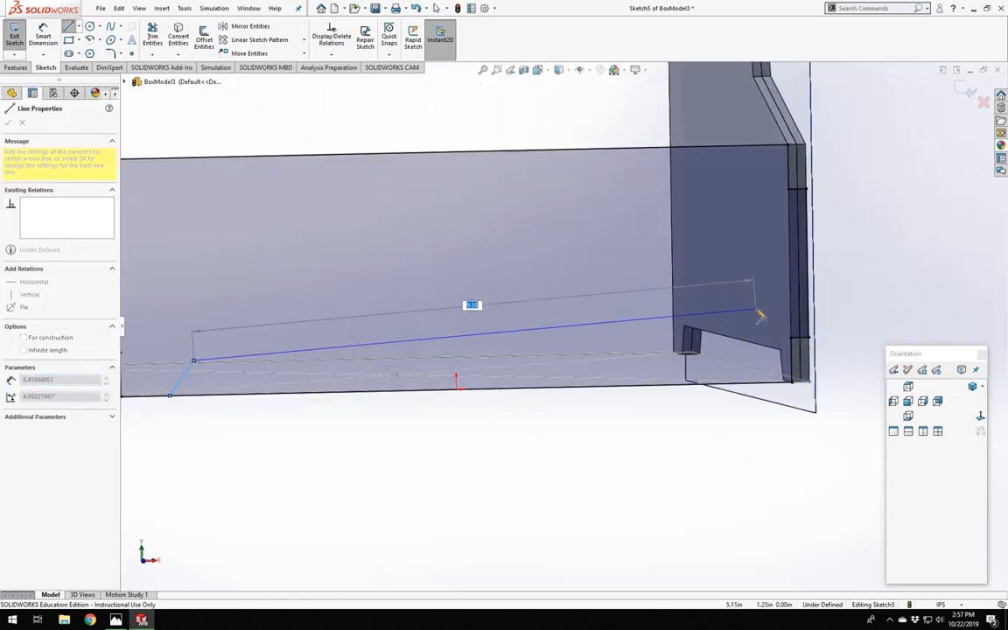
{"action": "left_click", "coordinate": [741, 350]}
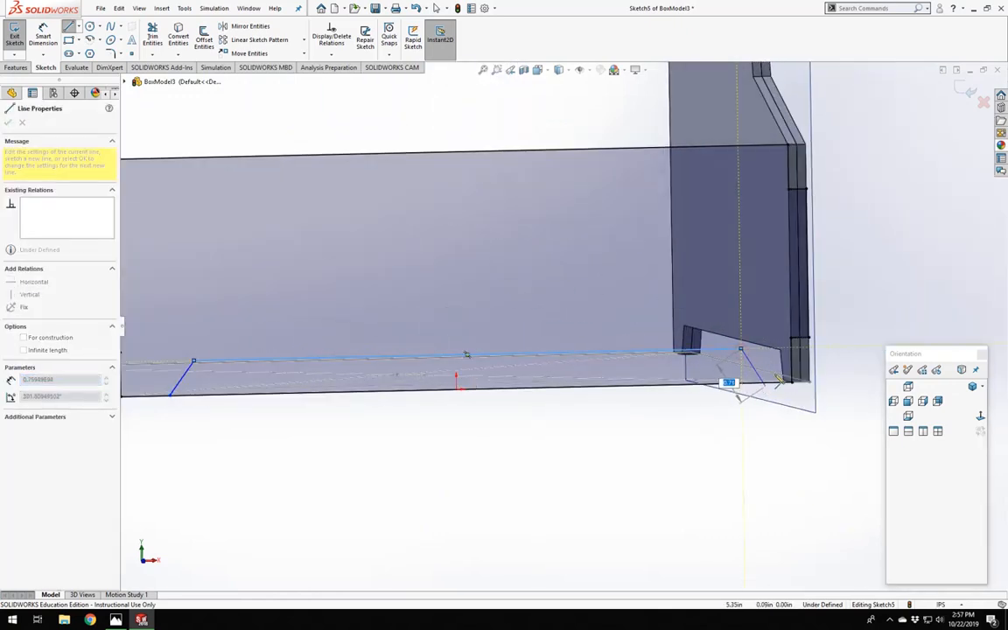
{"action": "left_click", "coordinate": [766, 384]}
{"action": "key", "text": "Escape"}
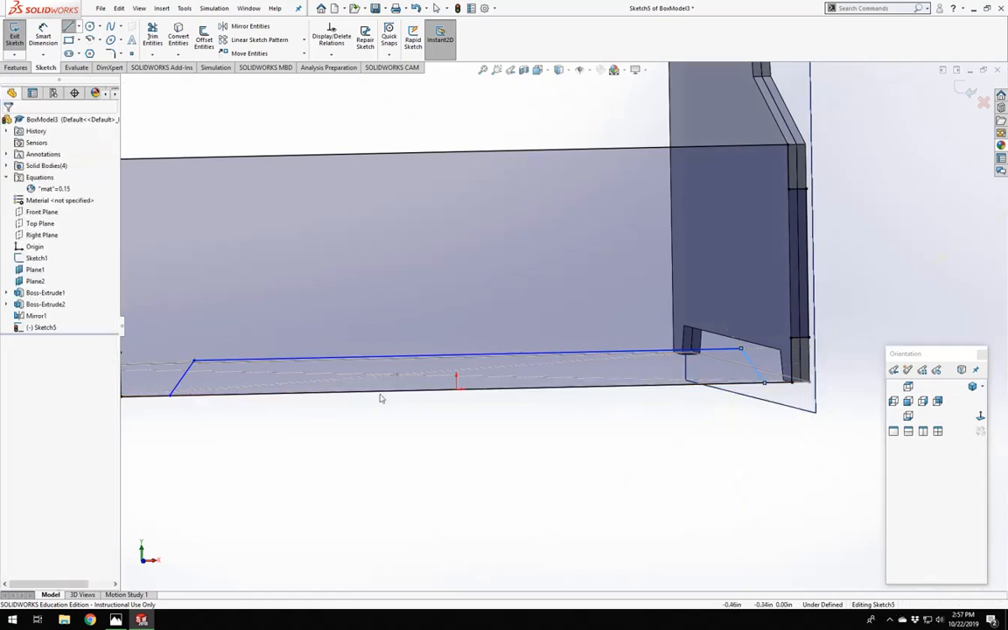
{"action": "left_click", "coordinate": [152, 35]}
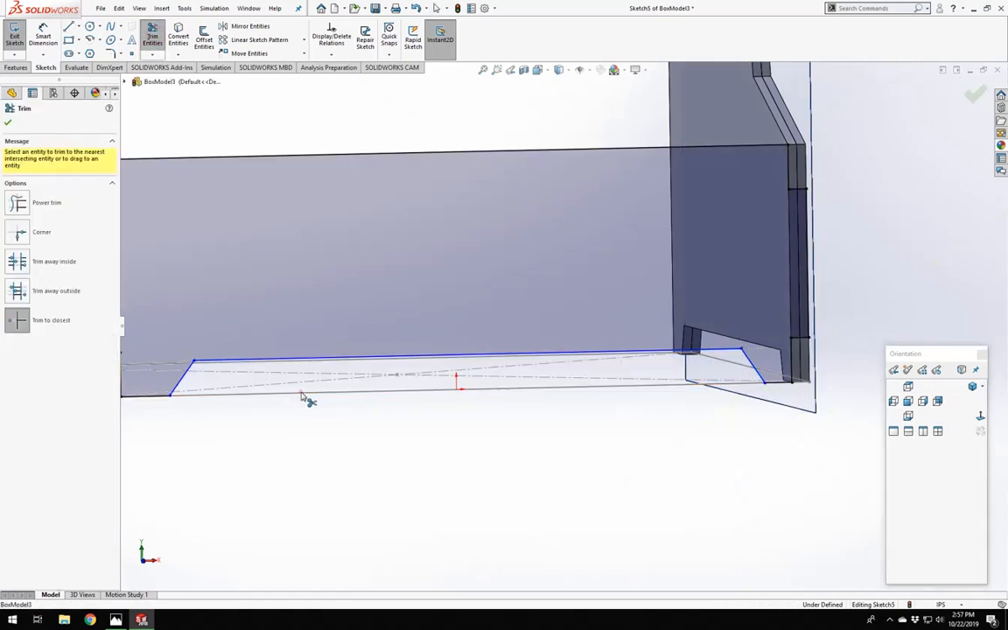
{"action": "key", "text": "Escape"}
Compare the new cutout with the side panel's bottom cutout and begin dimensioning from its lower corner beside the front panel's foot.
{"action": "scroll", "coordinate": [310, 491], "scroll_direction": "up", "scroll_amount": 5}
{"action": "scroll", "coordinate": [443, 344], "scroll_direction": "down", "scroll_amount": 4}
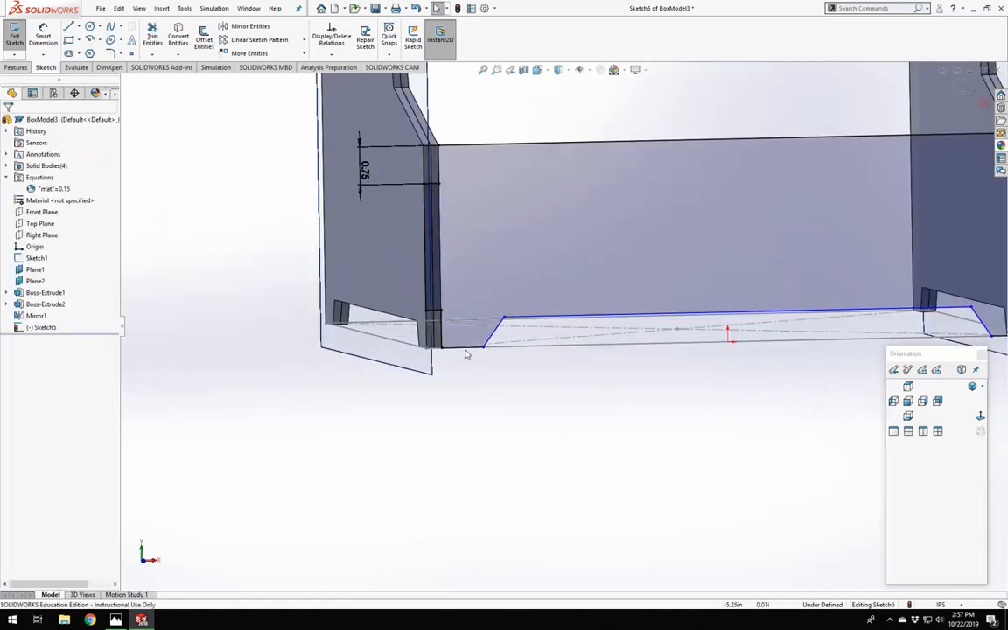
{"action": "middle_click_drag", "start_coordinate": [465, 353], "coordinate": [466, 381]}
{"action": "scroll", "coordinate": [444, 319], "scroll_direction": "down", "scroll_amount": 4}
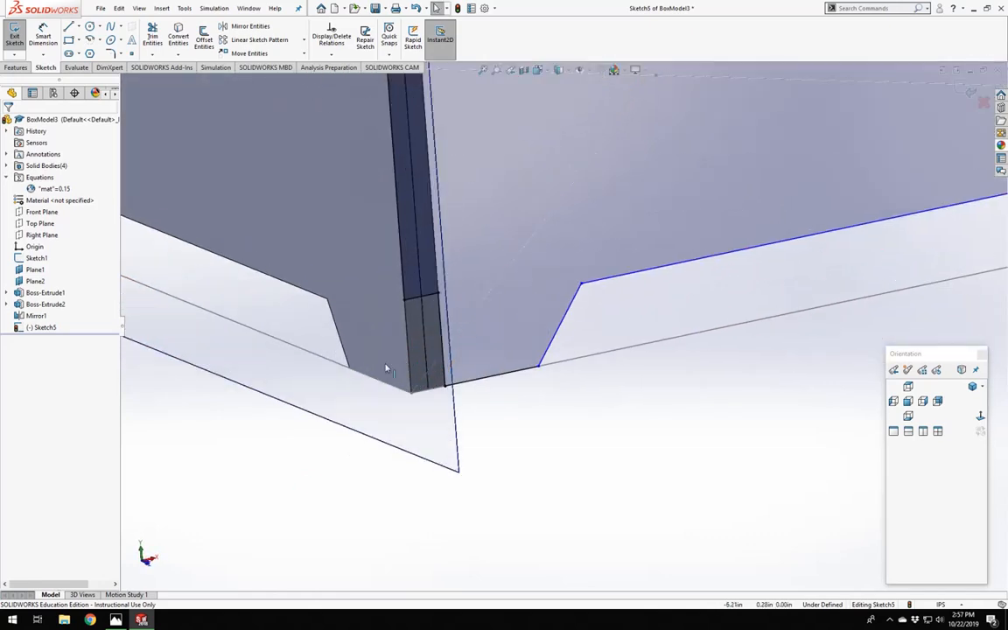
{"action": "middle_click_drag", "start_coordinate": [397, 361], "coordinate": [377, 395]}
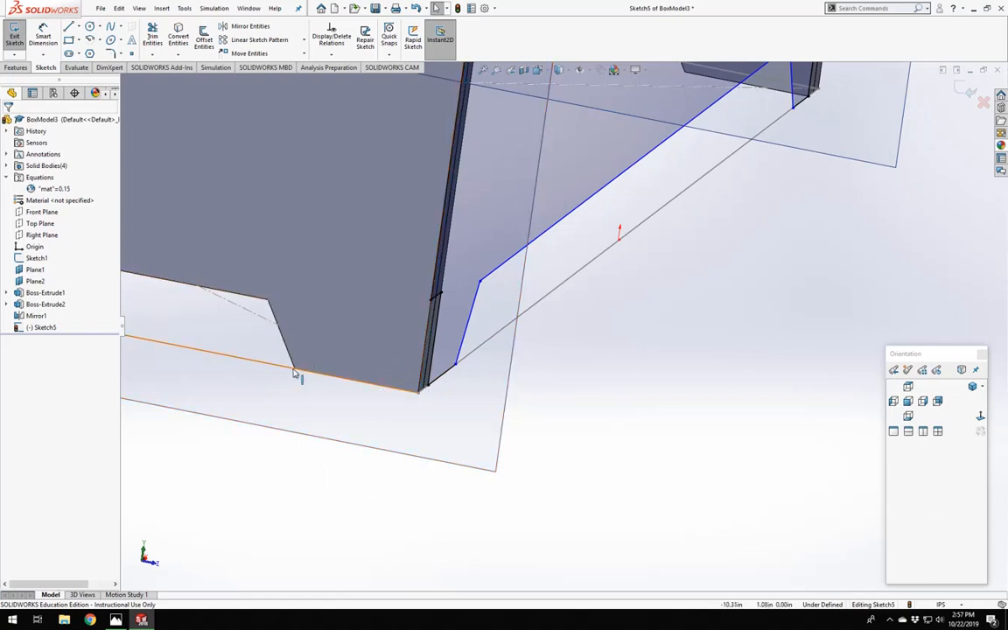
{"action": "middle_click_drag", "start_coordinate": [652, 454], "coordinate": [571, 423]}
{"action": "scroll", "coordinate": [436, 340], "scroll_direction": "up", "scroll_amount": 5}
{"action": "scroll", "coordinate": [434, 338], "scroll_direction": "down", "scroll_amount": 2}
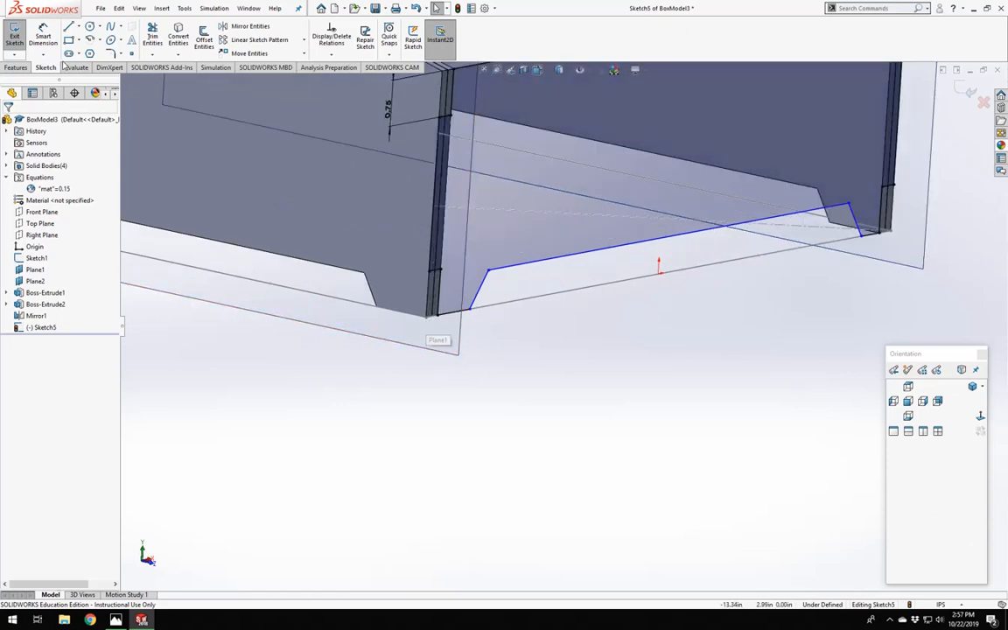
{"action": "left_click", "coordinate": [42, 39]}
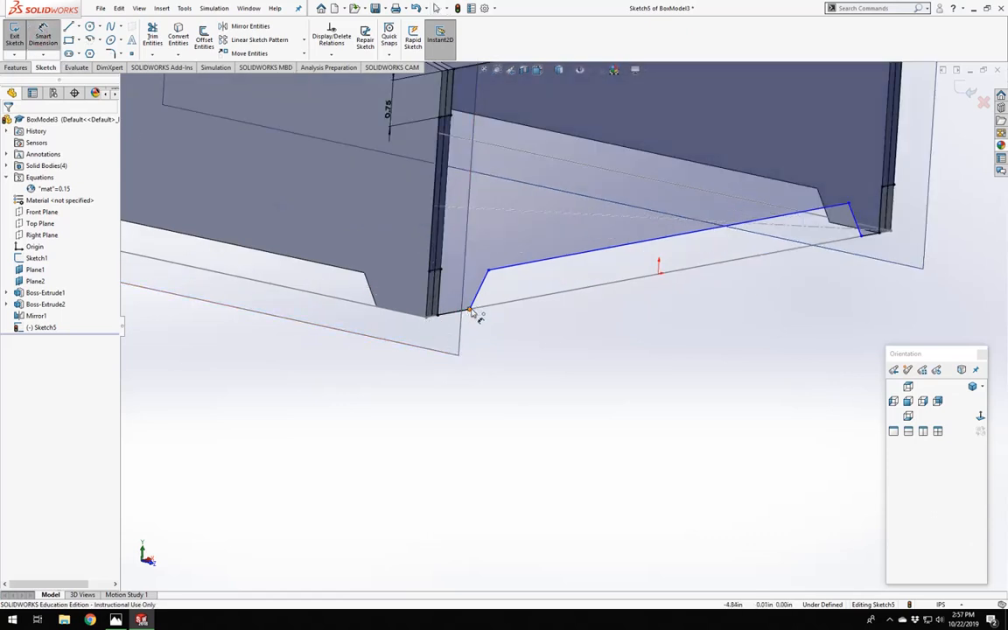
Dimension the foot width in Sketch5, from the panel's outer bottom corner to the start of the cutout, as 1 in.
{"action": "left_click", "coordinate": [471, 311]}
{"action": "left_click", "coordinate": [426, 318]}
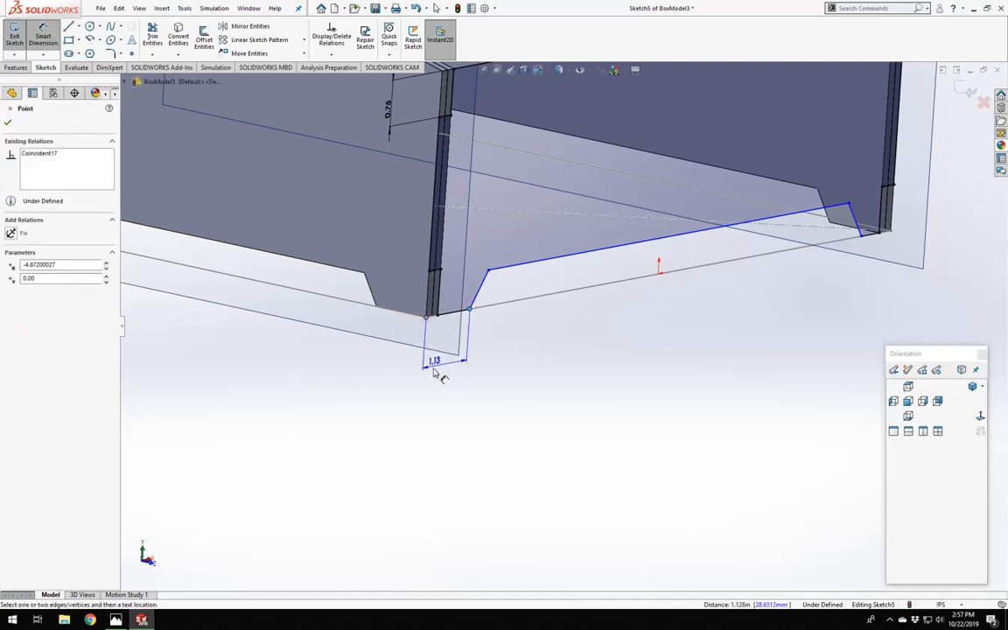
{"action": "left_click", "coordinate": [442, 378]}
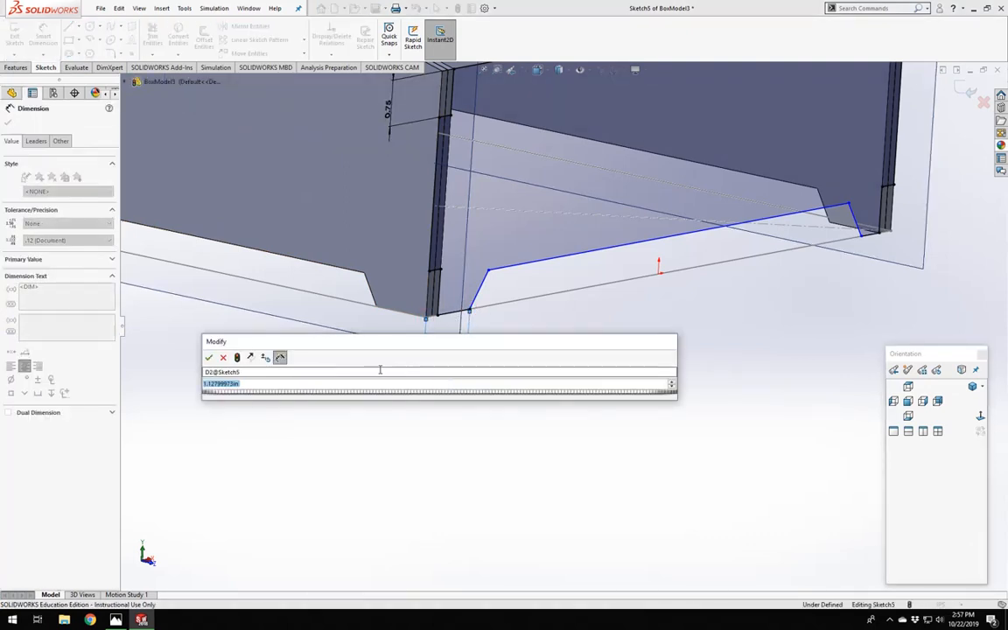
{"action": "left_click_drag", "start_coordinate": [274, 344], "coordinate": [455, 376]}
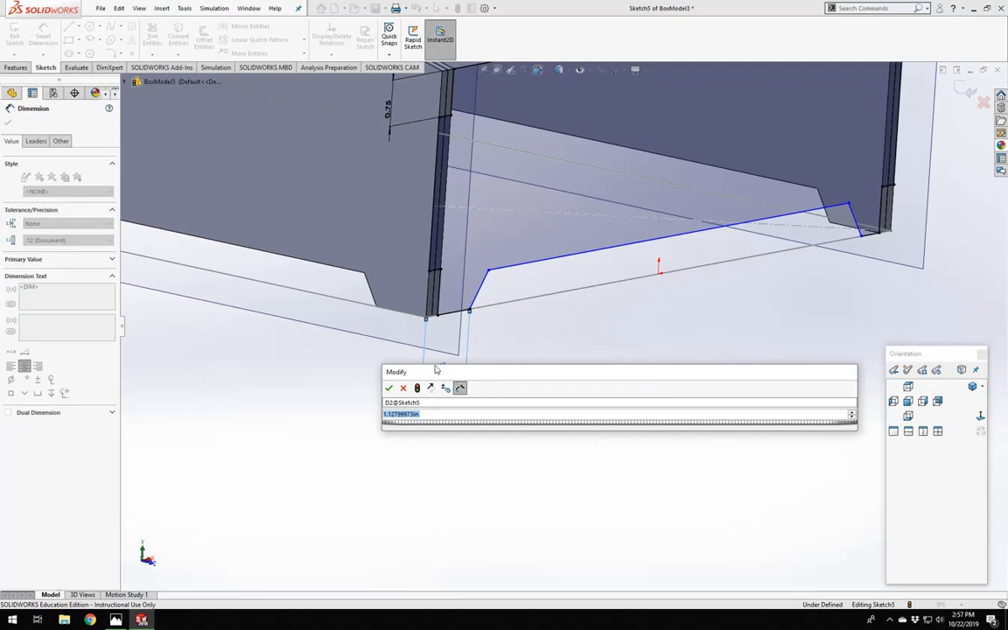
{"action": "type", "text": "1"}
{"action": "key", "text": "Return"}
{"action": "key", "text": "Escape"}
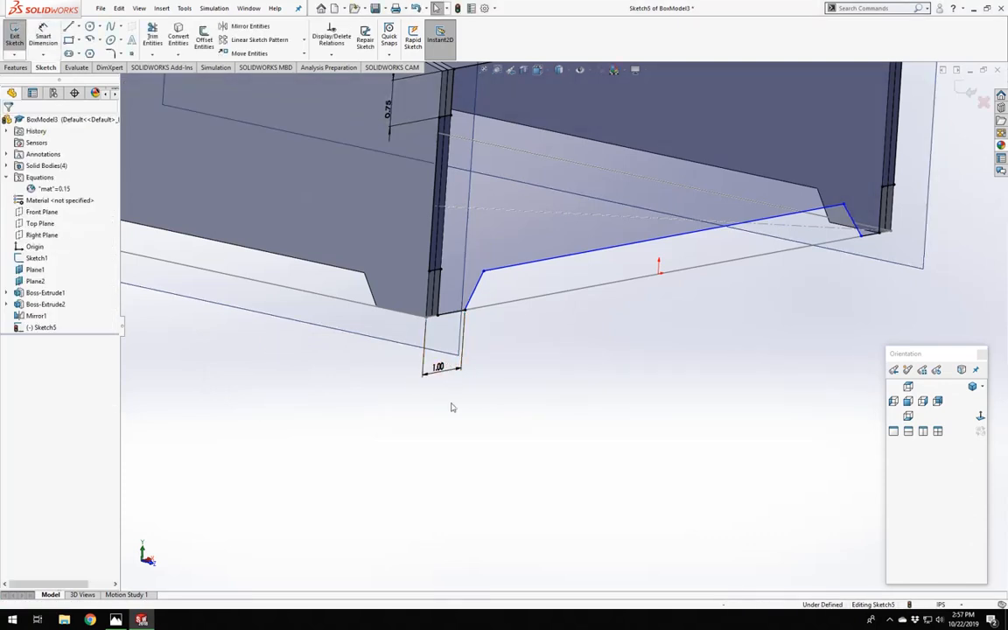
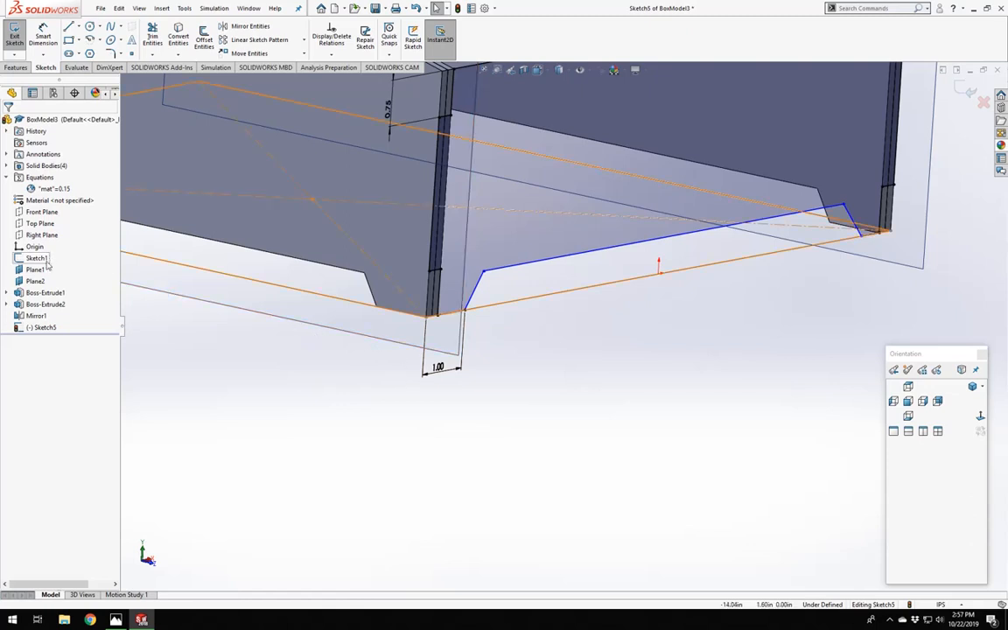
Compare the foot-width dimensions in Boss-Extrude1's Sketch2 and in Sketch5.
{"action": "left_click", "coordinate": [7, 293]}
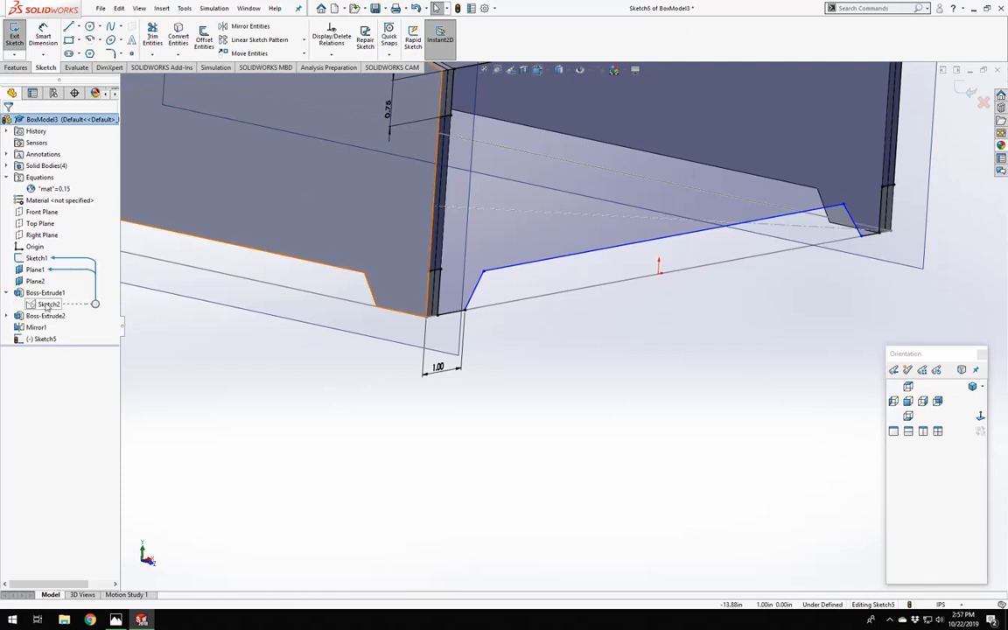
{"action": "double_click", "coordinate": [48, 304]}
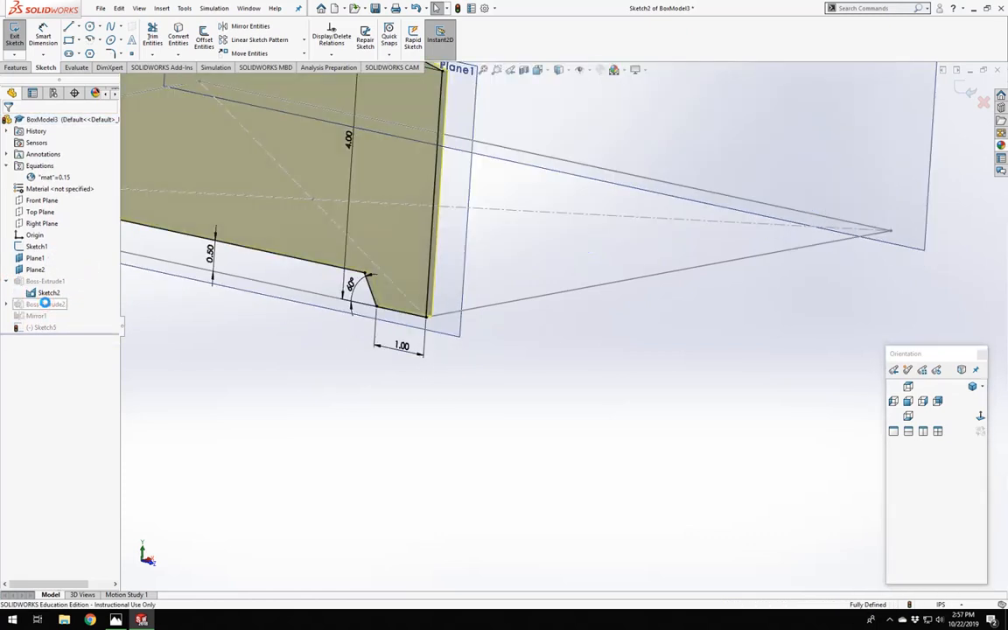
{"action": "left_click", "coordinate": [14, 35]}
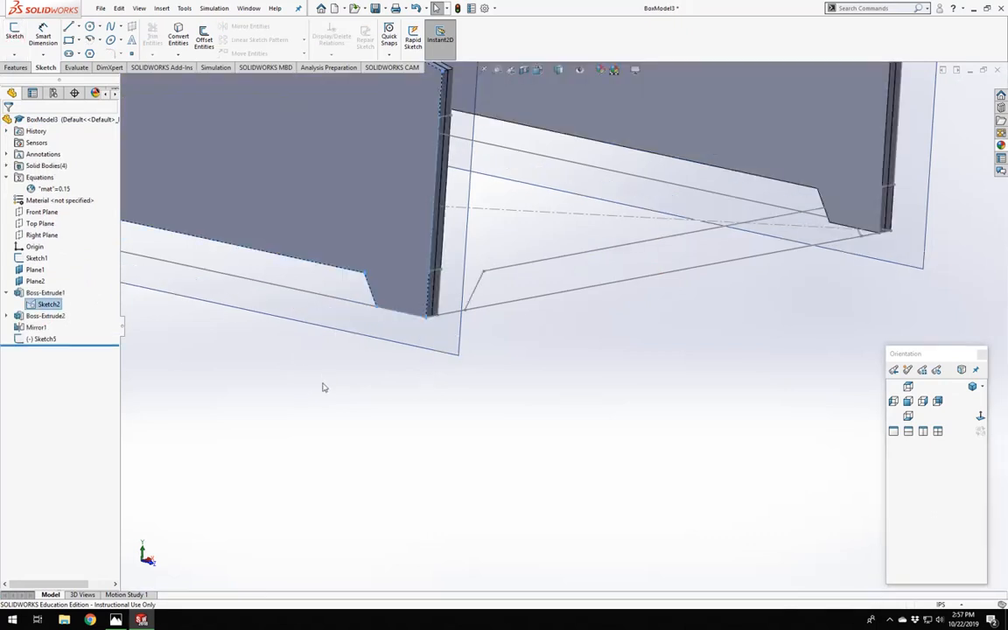
{"action": "left_click", "coordinate": [32, 339]}
{"action": "left_click", "coordinate": [36, 307]}
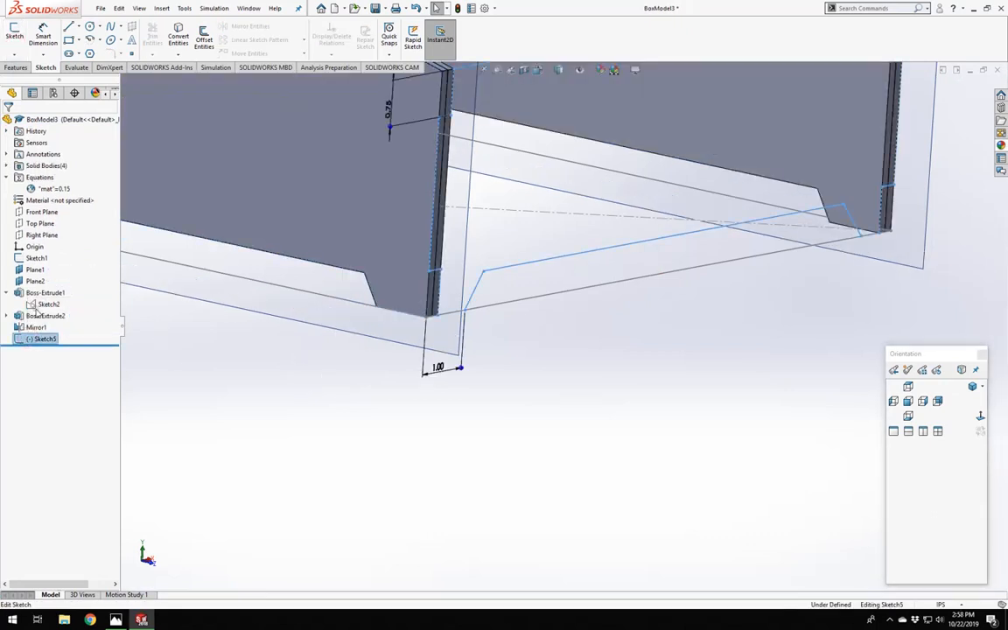
{"action": "left_click", "coordinate": [44, 305]}
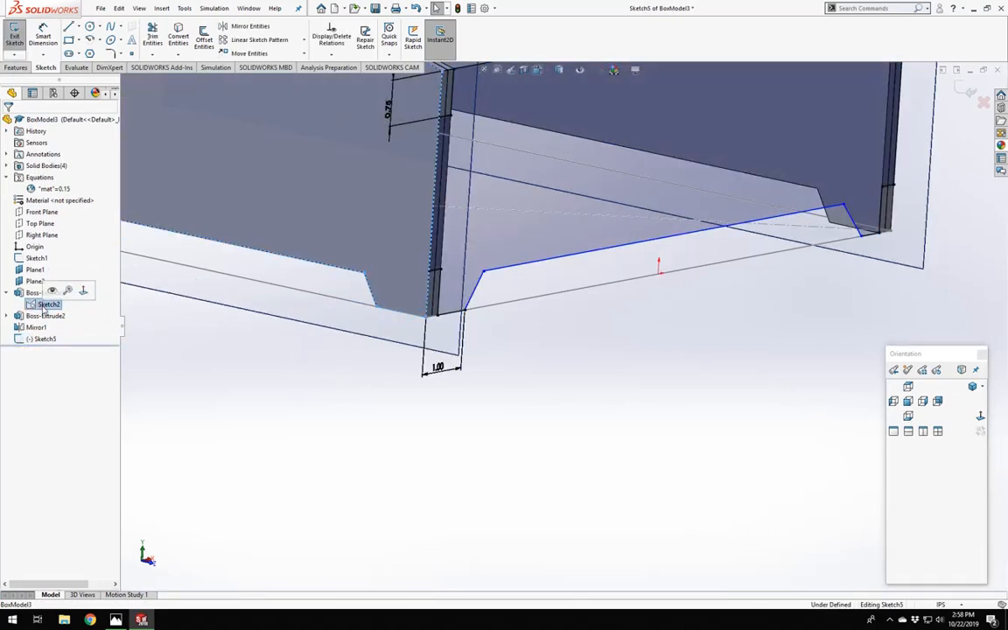
{"action": "left_click", "coordinate": [51, 290]}
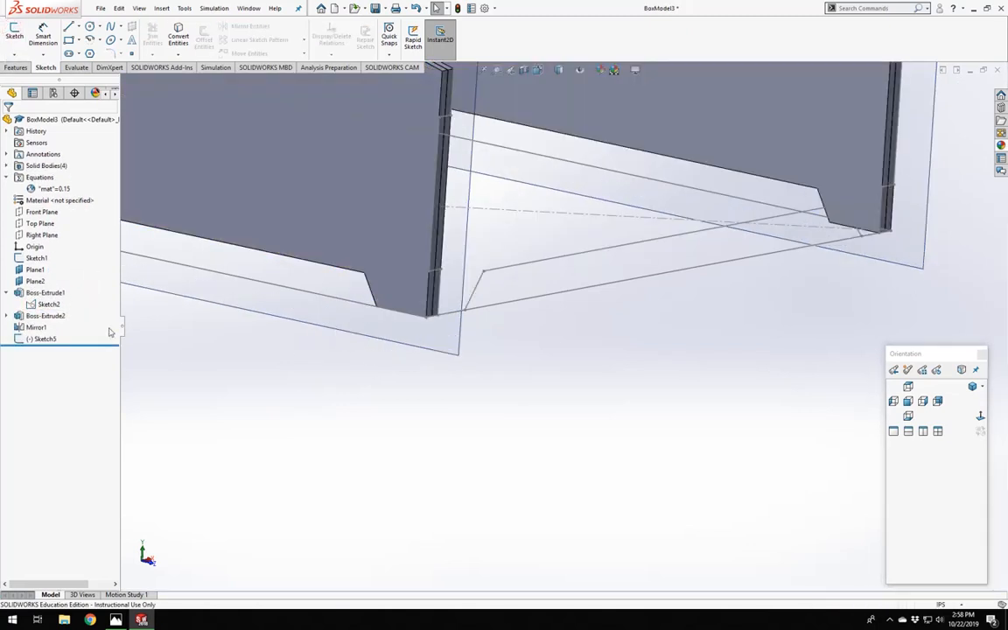
{"action": "left_click", "coordinate": [42, 340]}
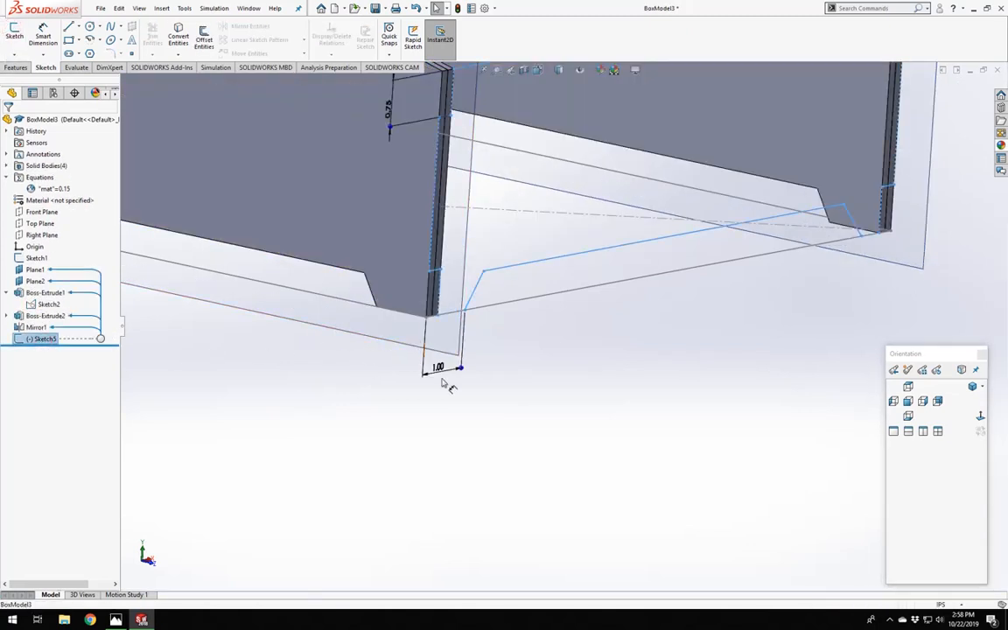
{"action": "scroll", "coordinate": [468, 377], "scroll_direction": "up", "scroll_amount": 4}
{"action": "scroll", "coordinate": [501, 361], "scroll_direction": "down", "scroll_amount": 5}
{"action": "mouse_move", "coordinate": [569, 315]}
{"action": "middle_mouse_down"}
{"action": "mouse_move", "coordinate": [533, 303]}
{"action": "mouse_move", "coordinate": [561, 315]}
{"action": "middle_mouse_up"}
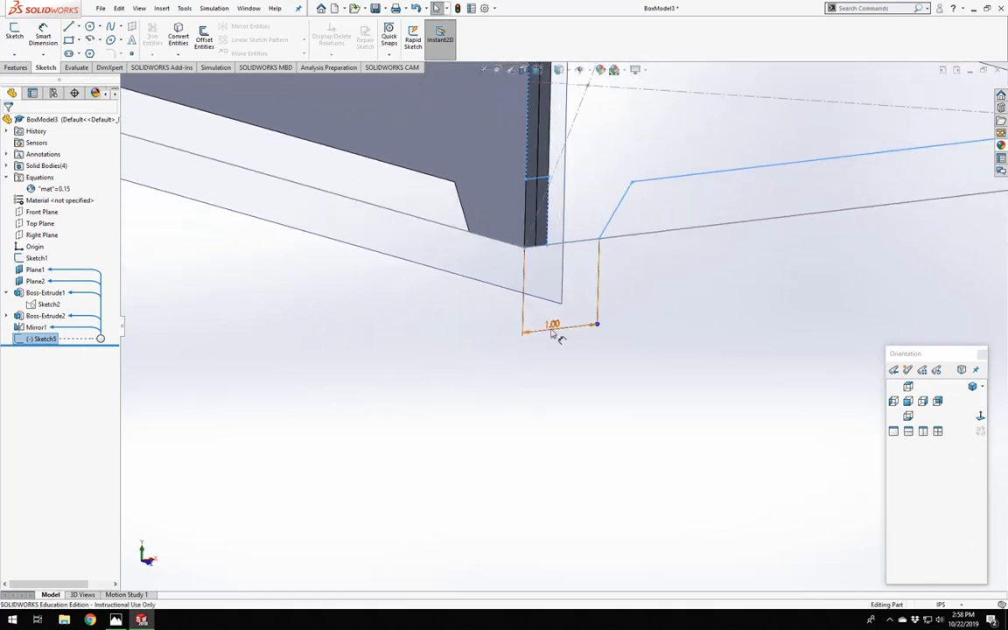
{"action": "double_click", "coordinate": [55, 305]}
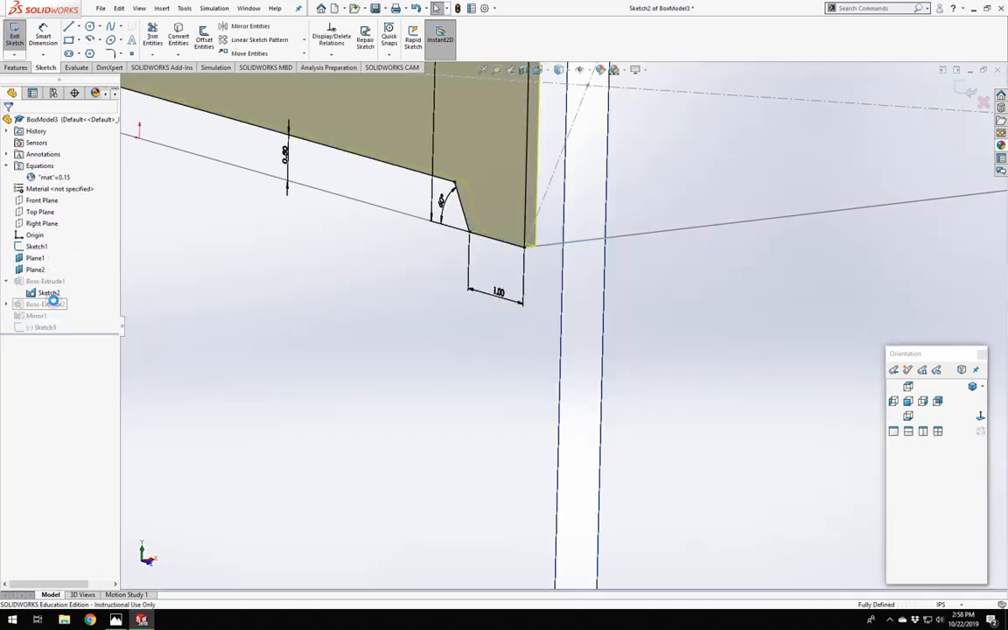
{"action": "double_click", "coordinate": [498, 298]}
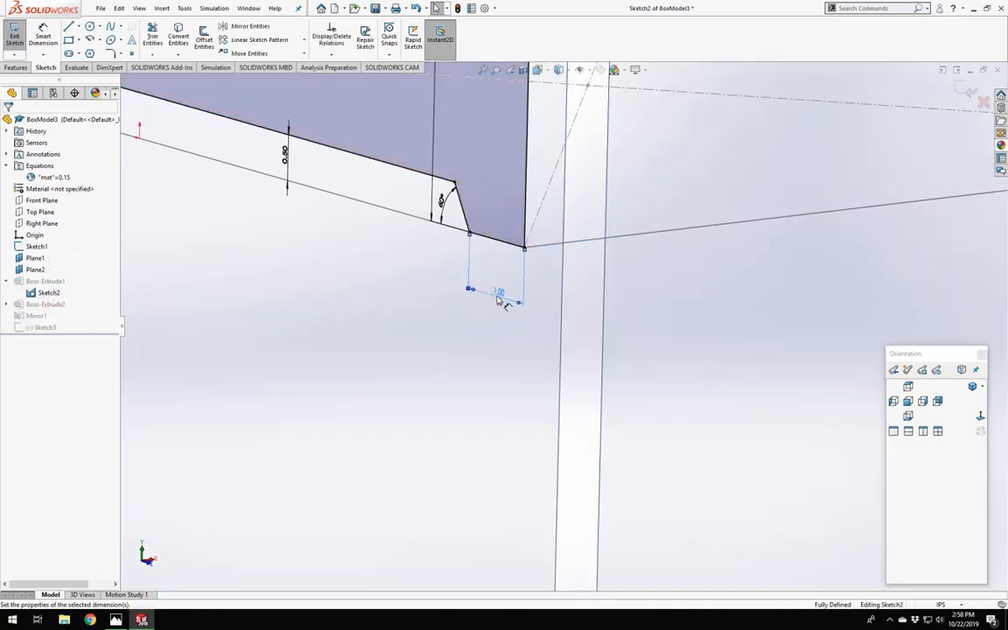
{"action": "left_click", "coordinate": [298, 296]}
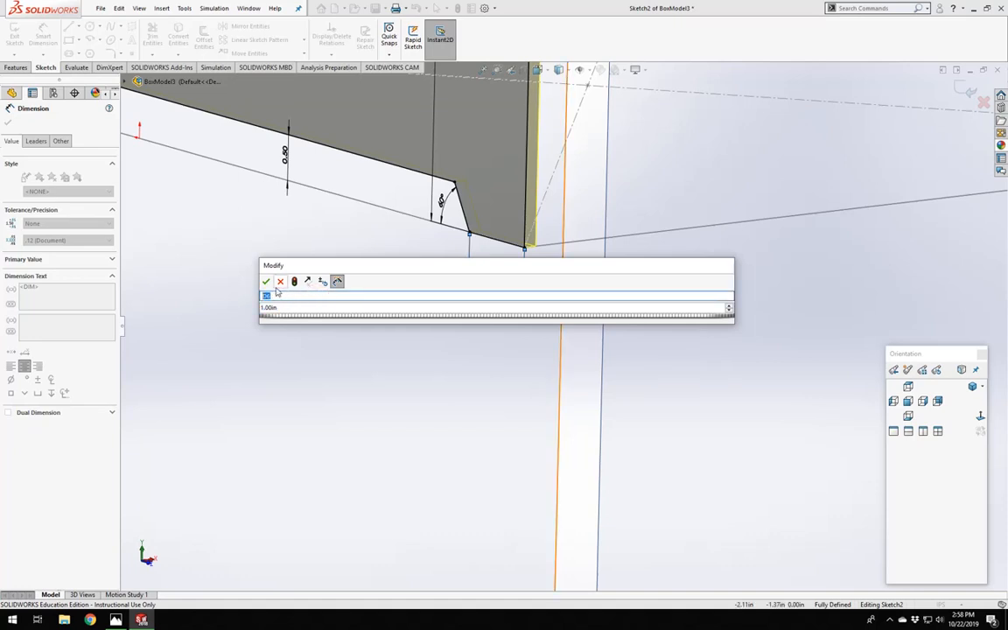
{"action": "left_click", "coordinate": [280, 281]}
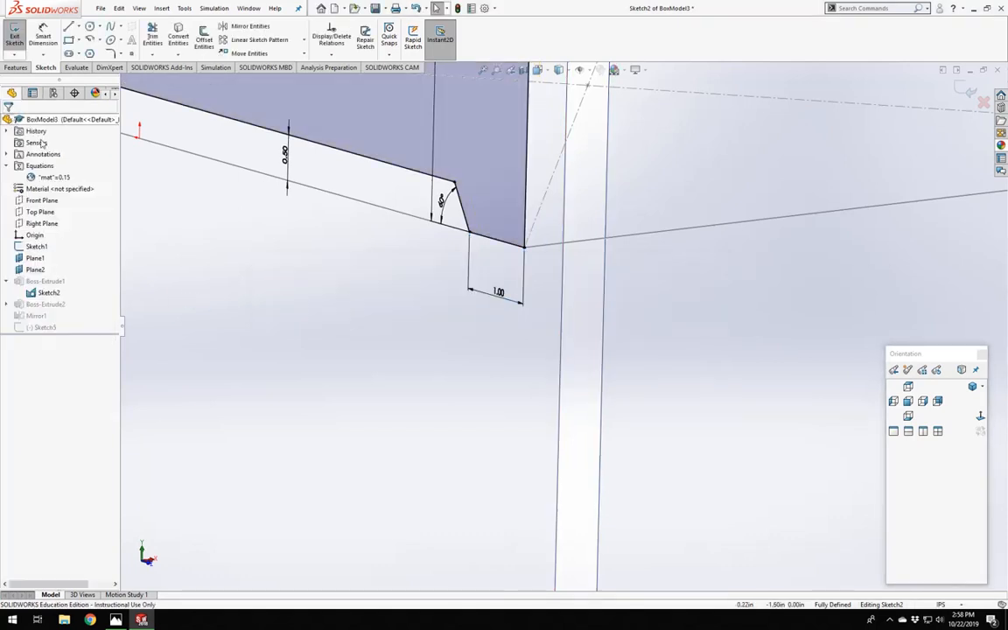
{"action": "mouse_move", "coordinate": [256, 230]}
{"action": "middle_mouse_down"}
{"action": "mouse_move", "coordinate": [576, 315]}
{"action": "mouse_move", "coordinate": [607, 290]}
{"action": "mouse_move", "coordinate": [417, 291]}
{"action": "mouse_move", "coordinate": [445, 288]}
{"action": "mouse_move", "coordinate": [423, 322]}
{"action": "middle_mouse_up"}
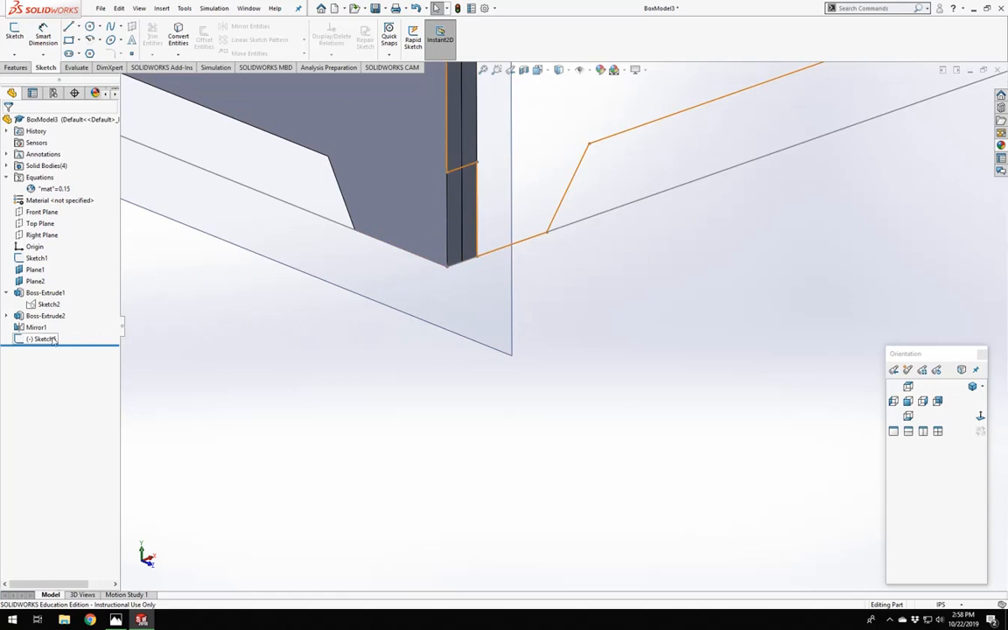
Drive the foot-width dimension of Sketch2 with a new global variable named foot, equal to 1.
{"action": "left_click", "coordinate": [48, 304]}
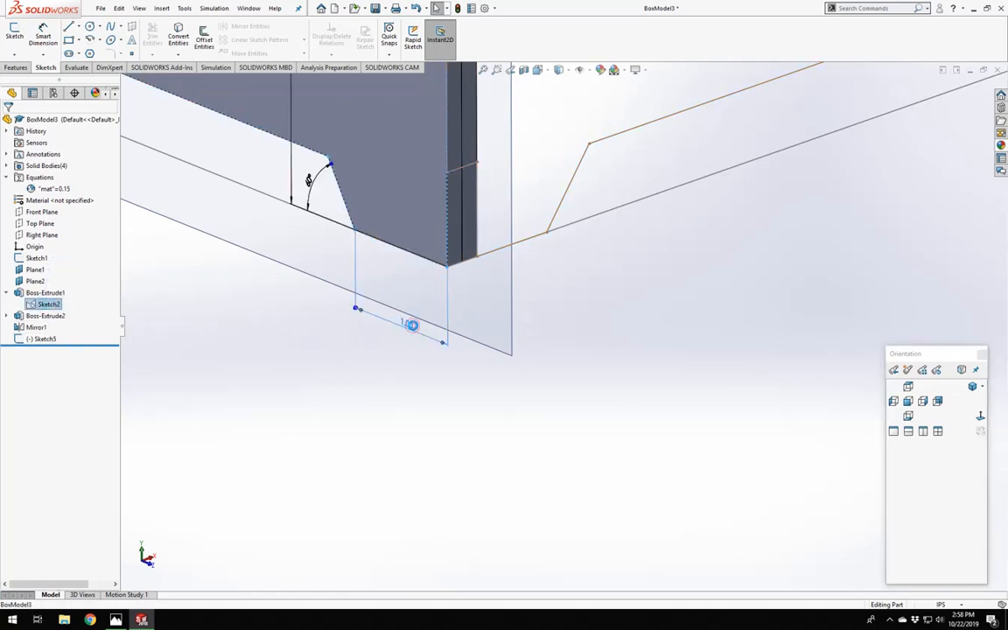
{"action": "double_click", "coordinate": [412, 326]}
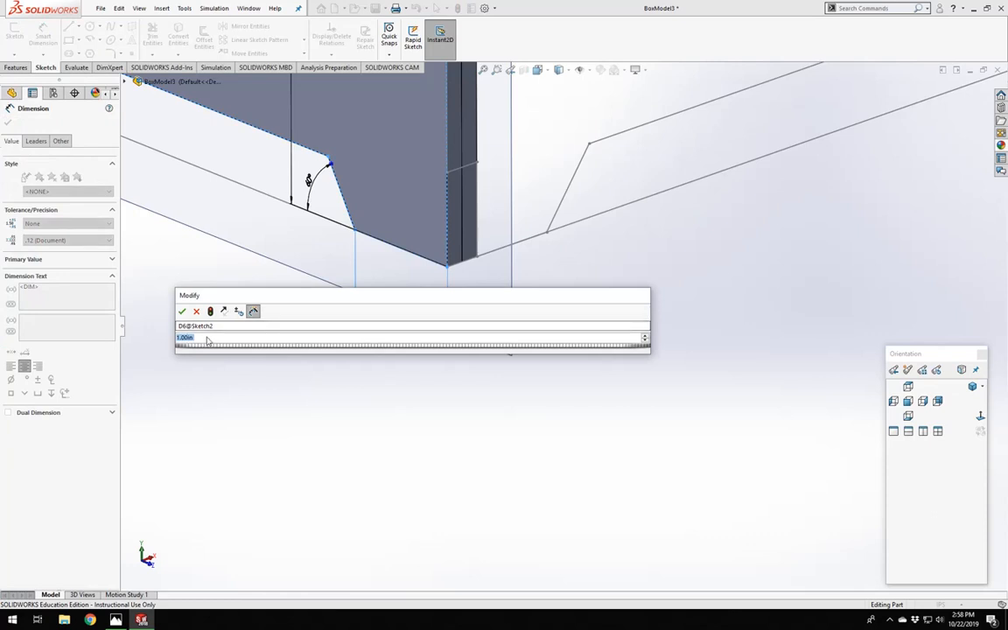
{"action": "type", "text": "="}
{"action": "key", "text": "Down"}
{"action": "key", "text": "Down"}
{"action": "key", "text": "Down"}
{"action": "key", "text": "Down"}
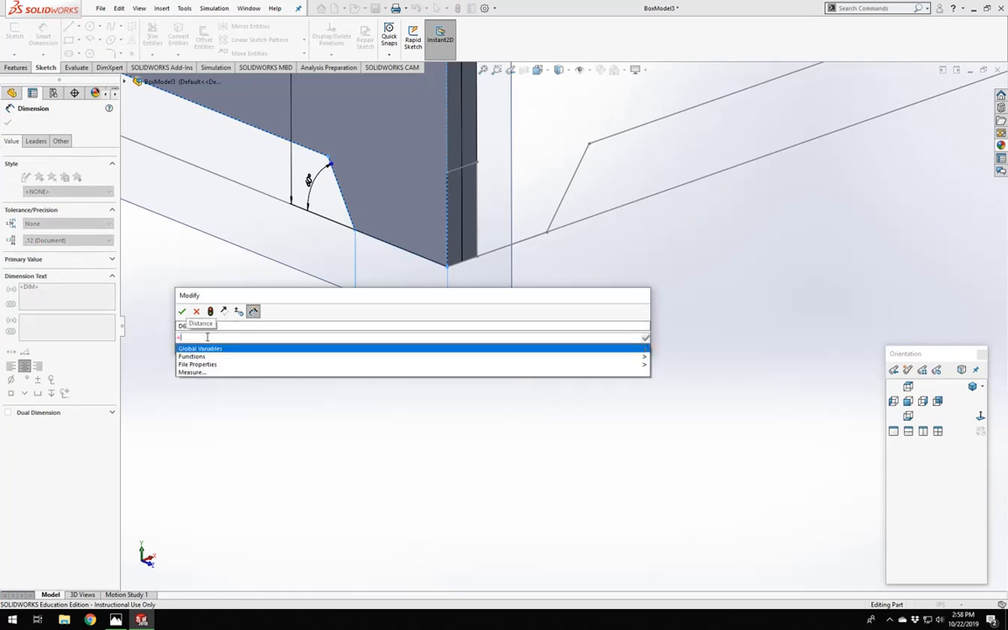
{"action": "key", "text": "BackSpace"}
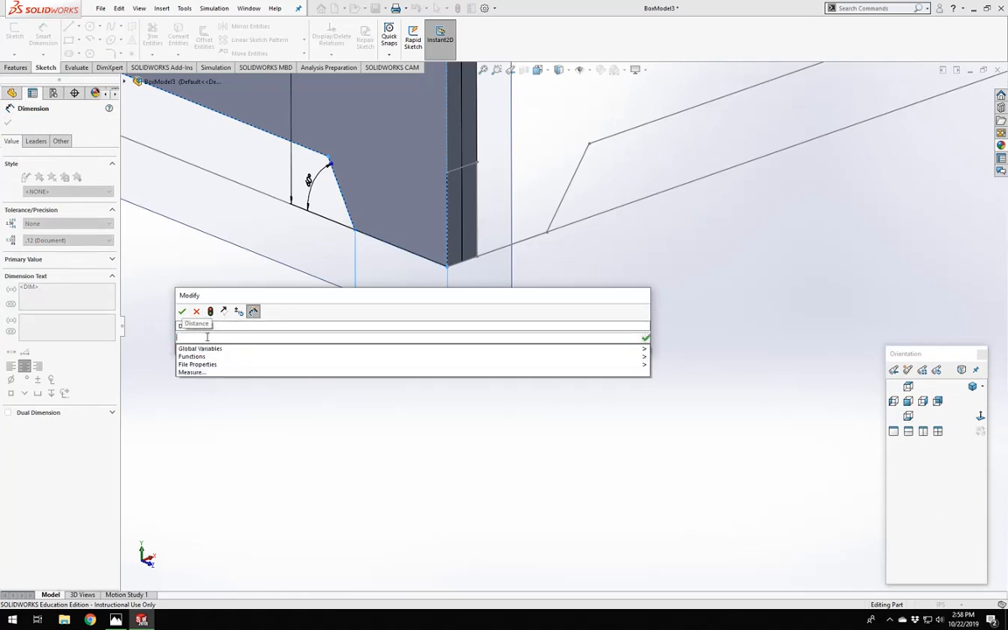
{"action": "type", "text": "tan("}
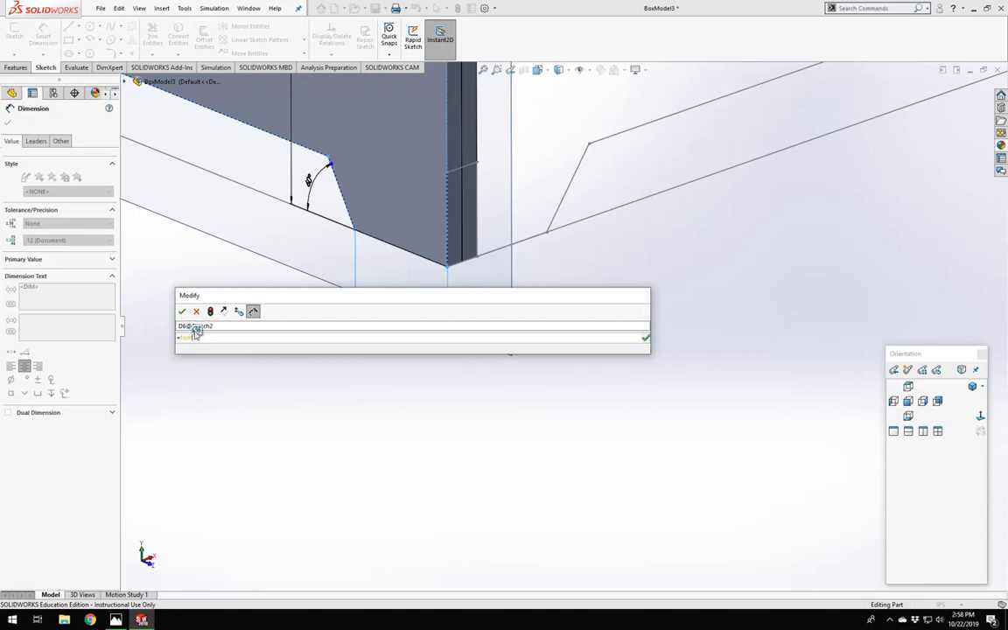
{"action": "left_click", "coordinate": [195, 332]}
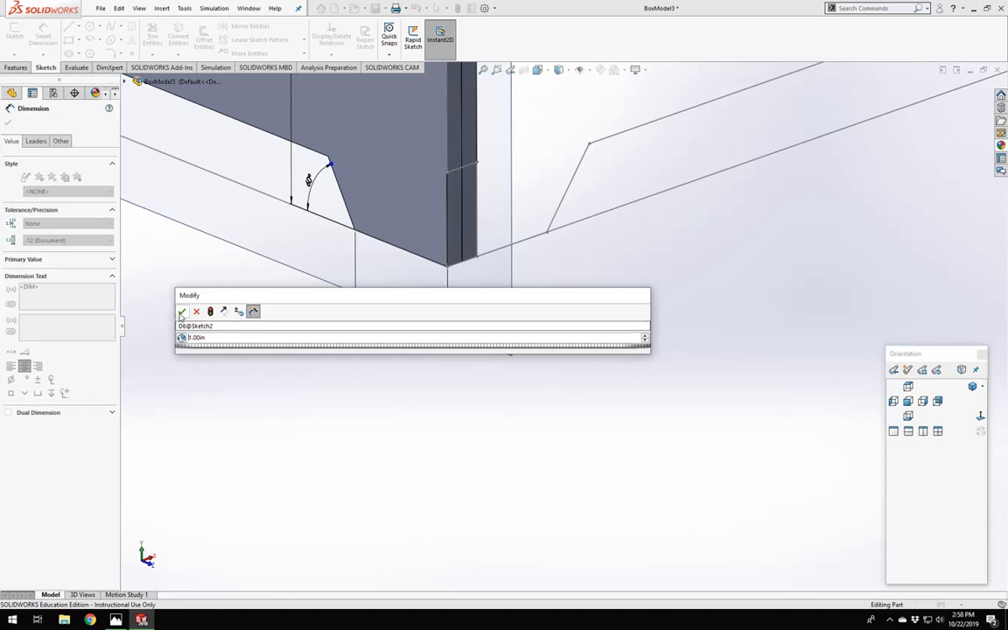
{"action": "left_click", "coordinate": [181, 311]}
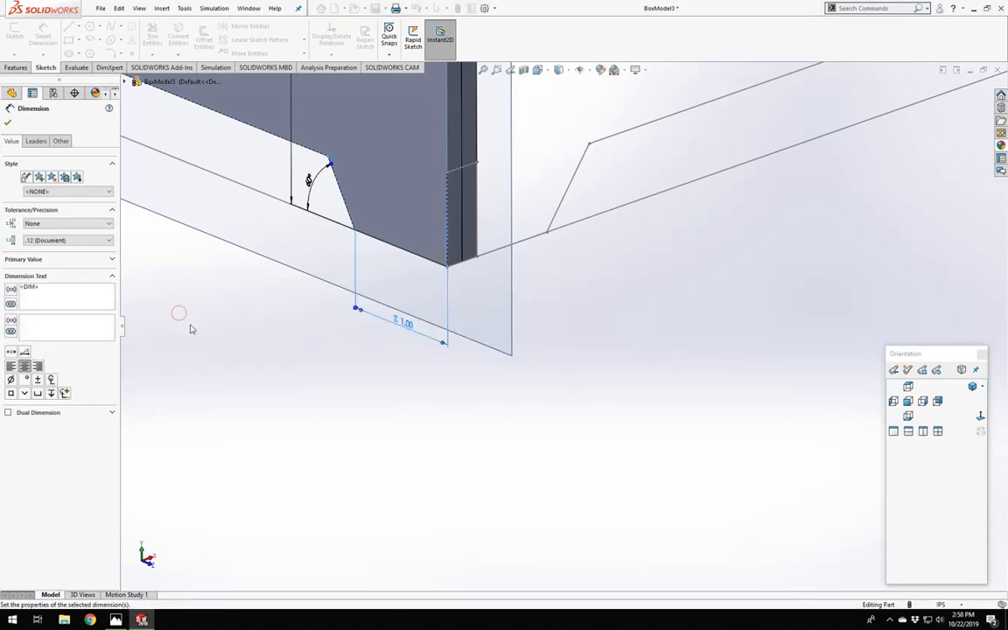
{"action": "left_click", "coordinate": [10, 125]}
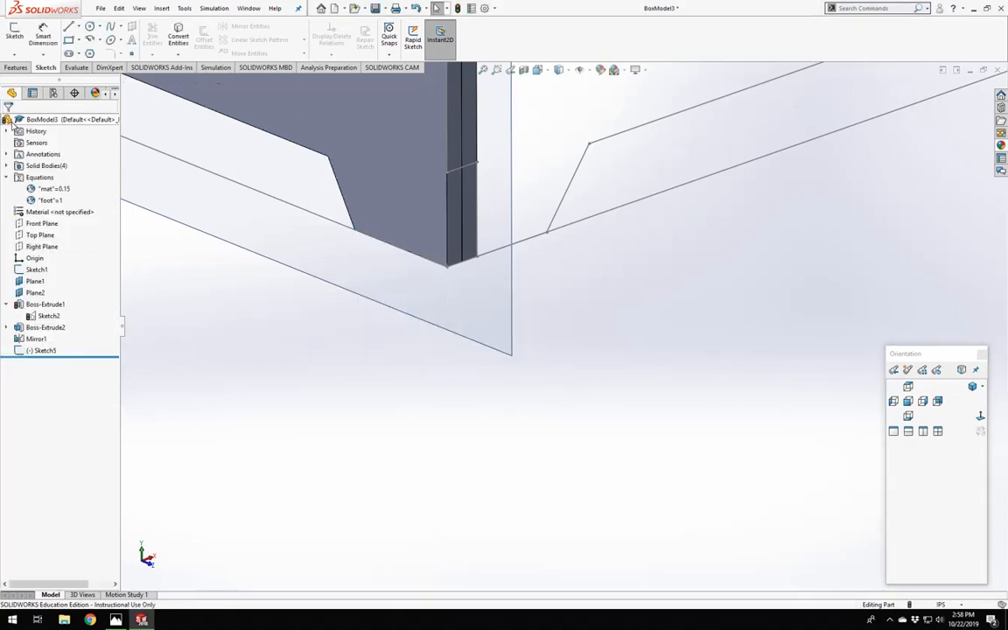
Link the foot-width dimension of Sketch5 to the global variable foot.
{"action": "left_click", "coordinate": [42, 350]}
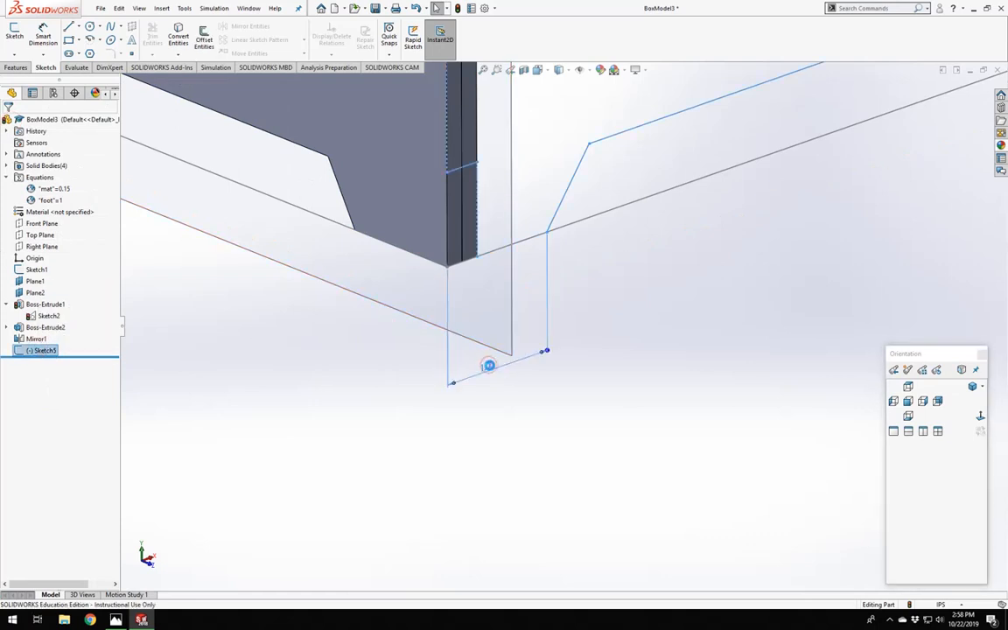
{"action": "double_click", "coordinate": [489, 368]}
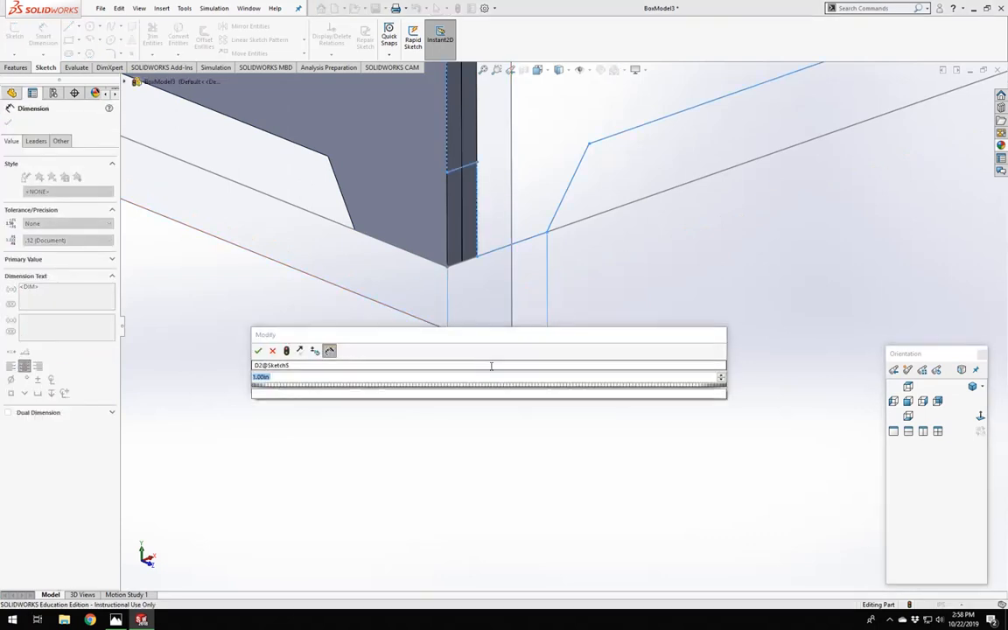
{"action": "type", "text": "="}
{"action": "key", "text": "Down"}
{"action": "key", "text": "Return"}
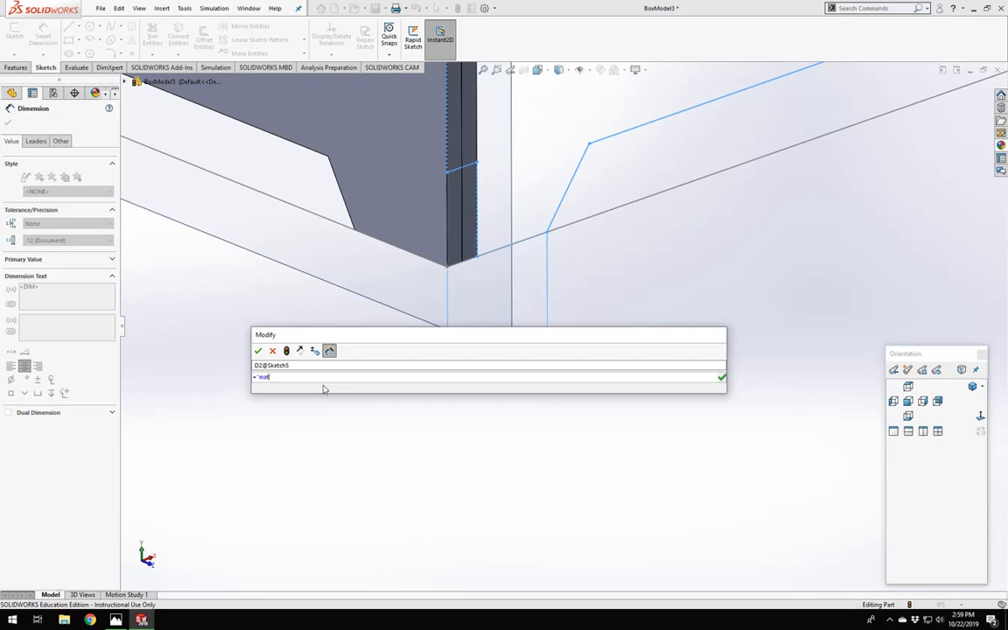
{"action": "key", "text": "BackSpace"}
{"action": "mouse_move", "coordinate": [320, 389]}
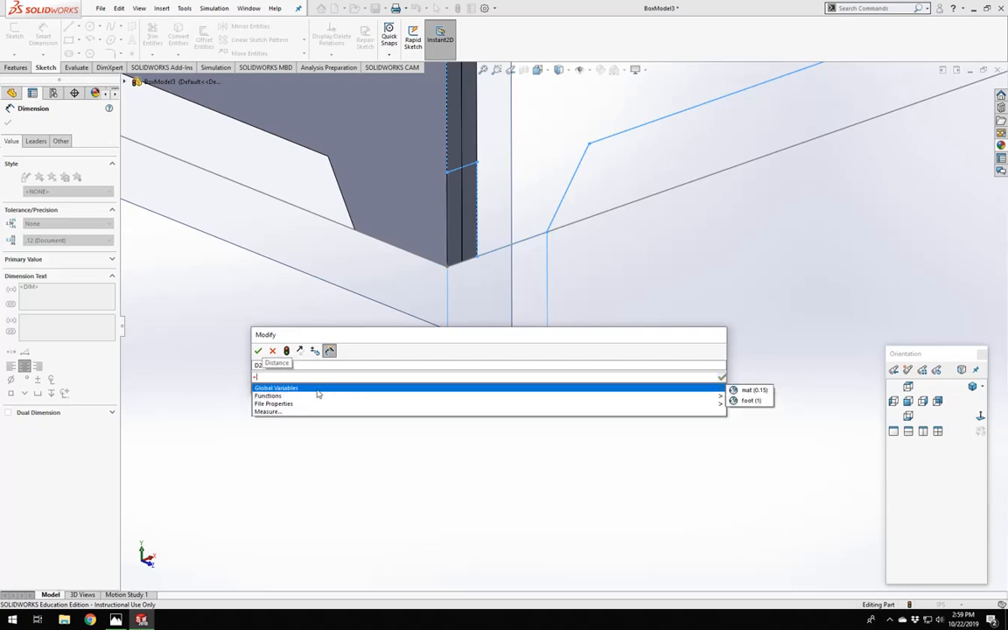
{"action": "left_click", "coordinate": [745, 400]}
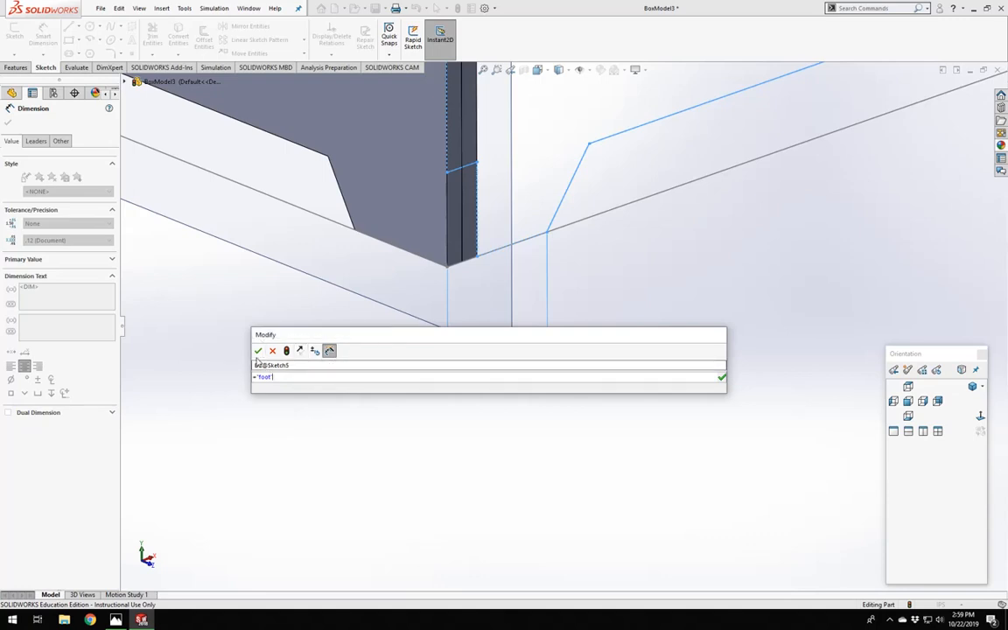
{"action": "left_click", "coordinate": [722, 379]}
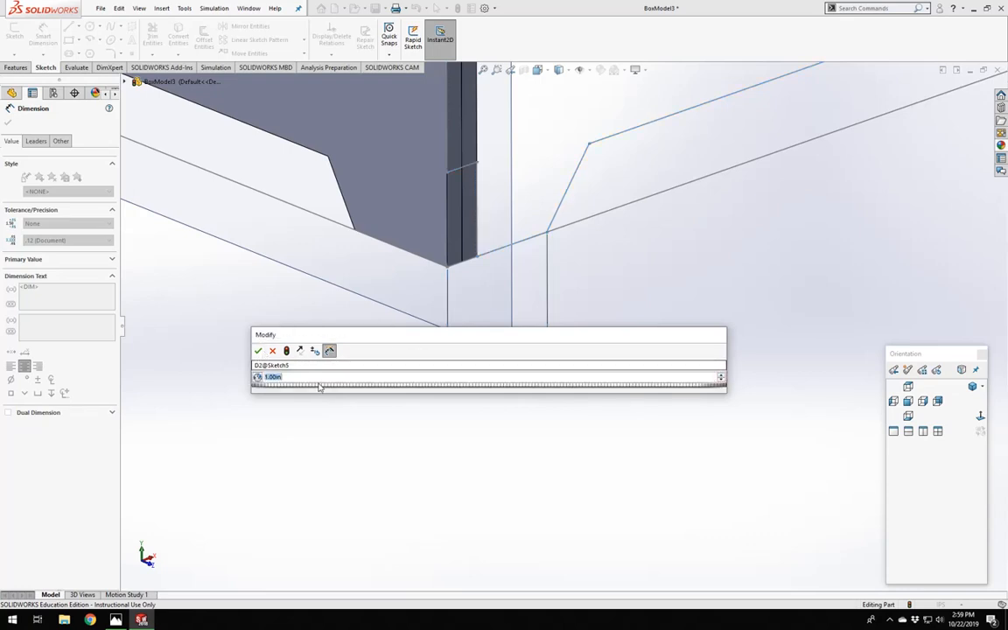
{"action": "left_click", "coordinate": [256, 351]}
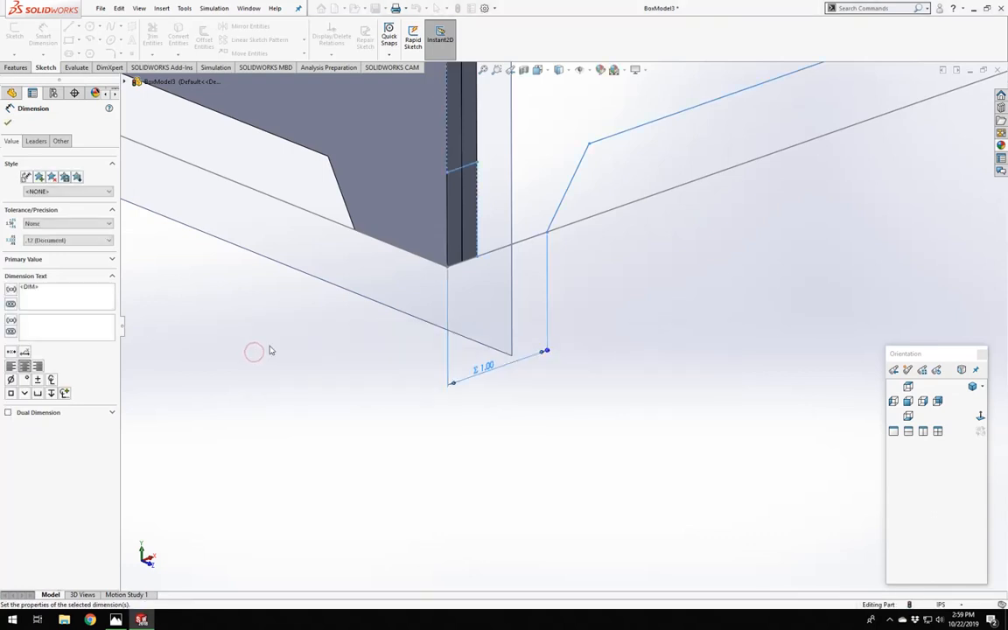
{"action": "left_click", "coordinate": [9, 124]}
Open Sketch5 for editing and bring the footed corner where it meets the side panel into close view.
{"action": "left_click", "coordinate": [41, 350]}
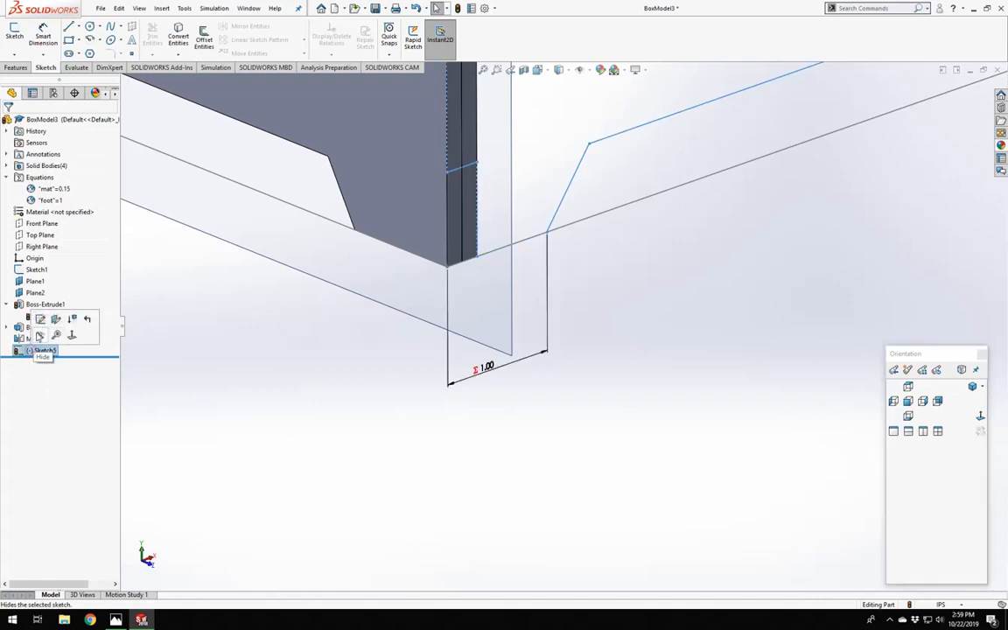
{"action": "left_click", "coordinate": [26, 308]}
{"action": "scroll", "coordinate": [563, 319], "scroll_direction": "up", "scroll_amount": 4}
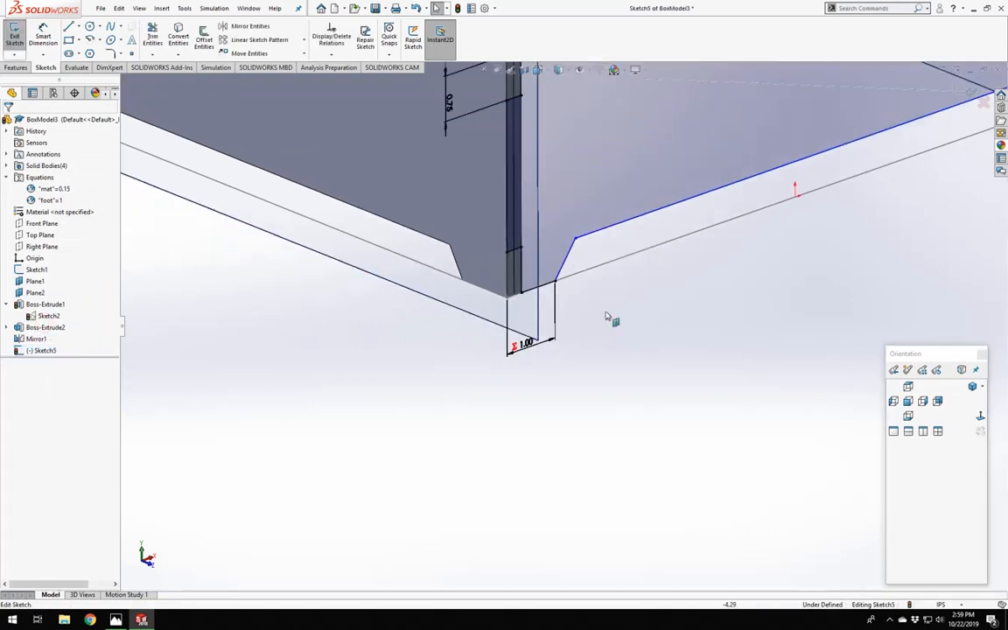
{"action": "scroll", "coordinate": [610, 311], "scroll_direction": "down", "scroll_amount": 1}
{"action": "middle_click_drag", "start_coordinate": [486, 319], "coordinate": [487, 273]}
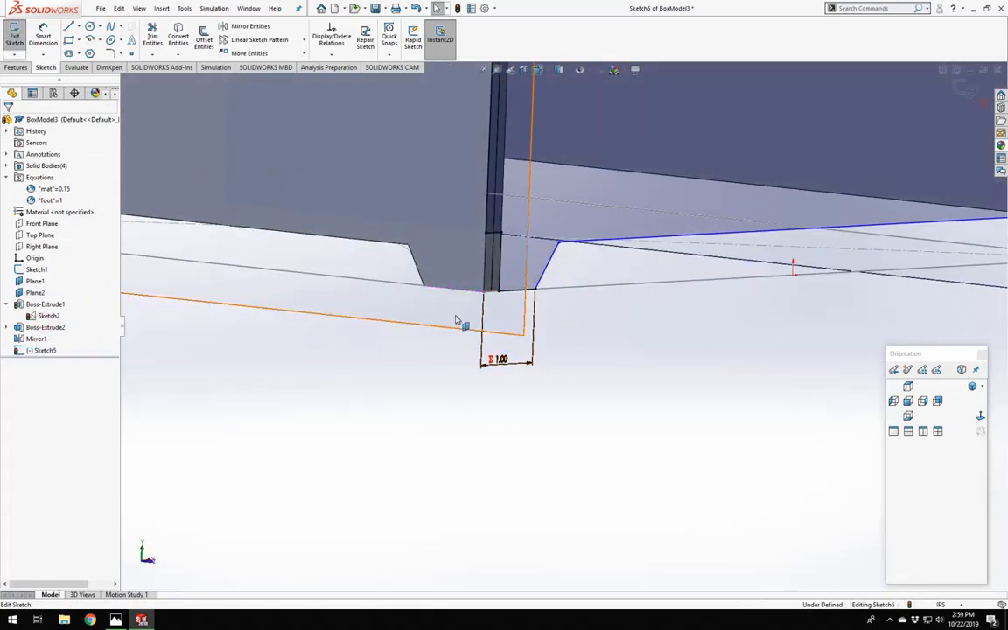
{"action": "middle_click_drag", "start_coordinate": [457, 320], "coordinate": [458, 350]}
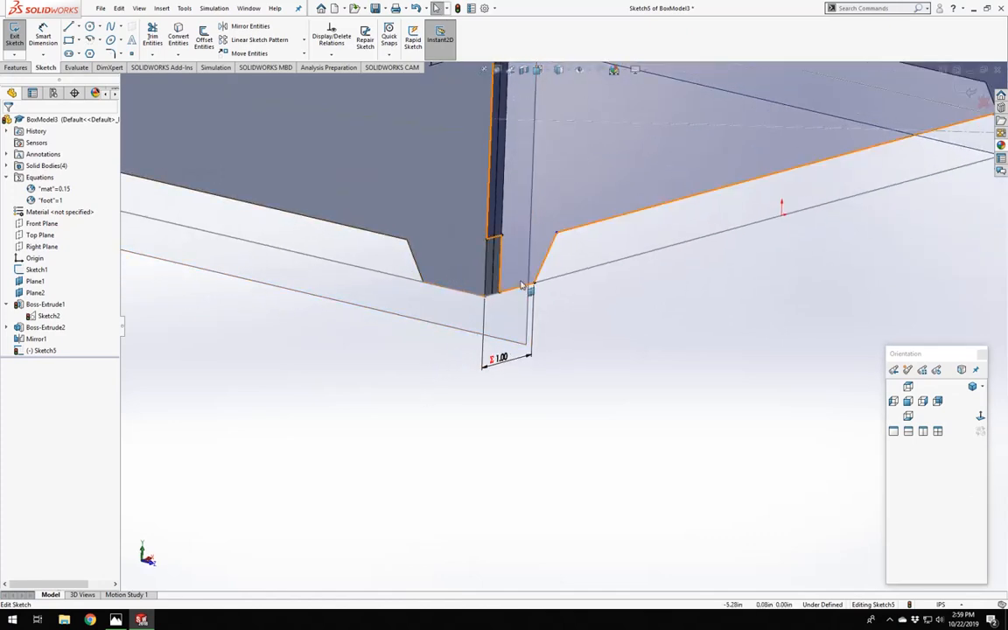
{"action": "scroll", "coordinate": [550, 368], "scroll_direction": "up", "scroll_amount": 2}
{"action": "mouse_move", "coordinate": [512, 343]}
{"action": "middle_mouse_down"}
{"action": "mouse_move", "coordinate": [488, 311]}
{"action": "mouse_move", "coordinate": [501, 330]}
{"action": "middle_mouse_up"}
{"action": "scroll", "coordinate": [533, 277], "scroll_direction": "down", "scroll_amount": 3}
{"action": "scroll", "coordinate": [563, 295], "scroll_direction": "down", "scroll_amount": 1}
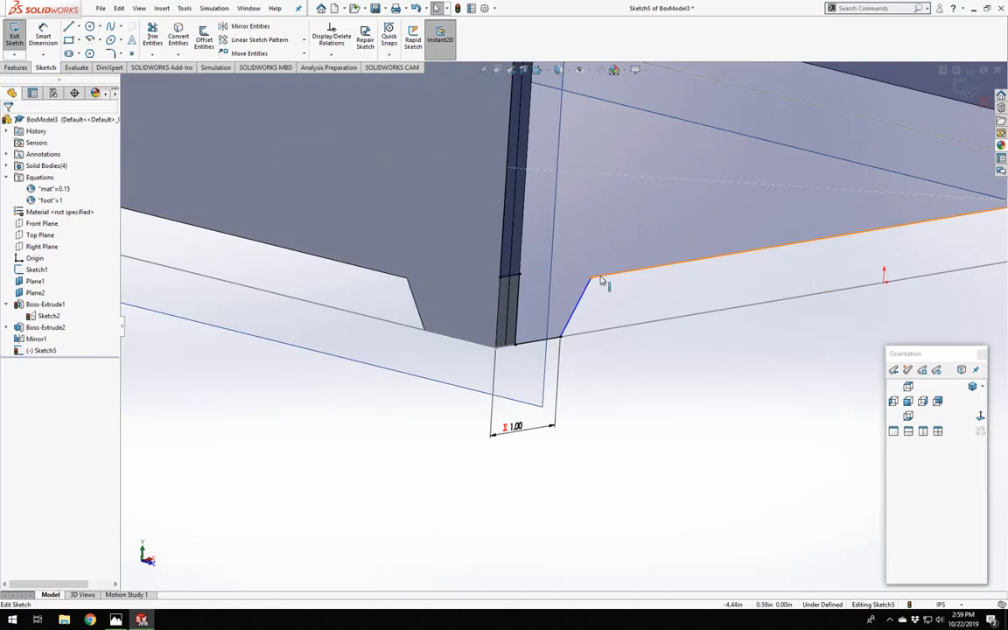
{"action": "left_click", "coordinate": [788, 245]}
{"action": "left_click", "coordinate": [355, 267], "text": "ctrl"}
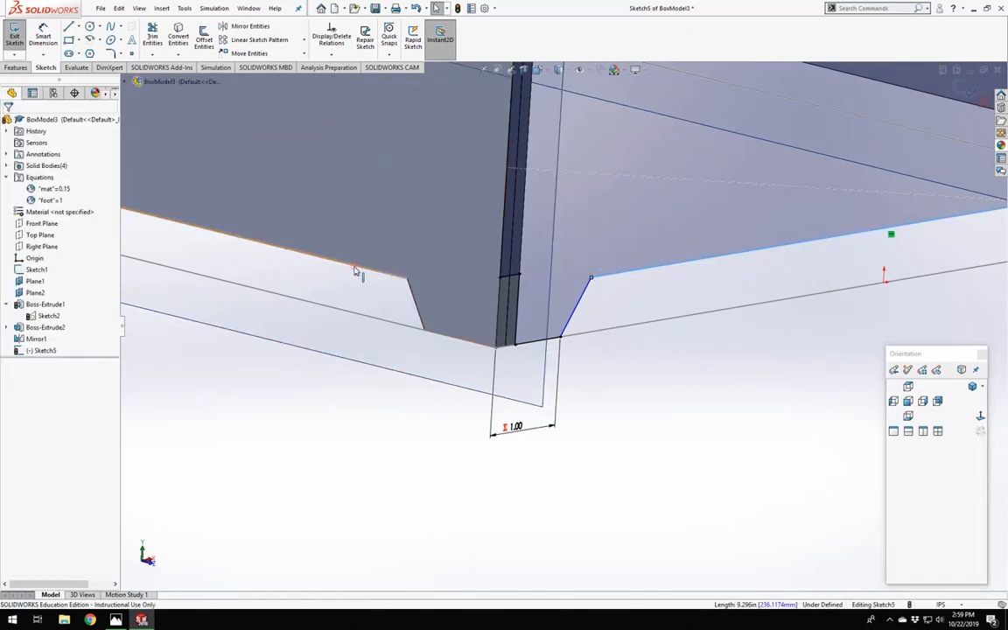
{"action": "left_click", "coordinate": [410, 481]}
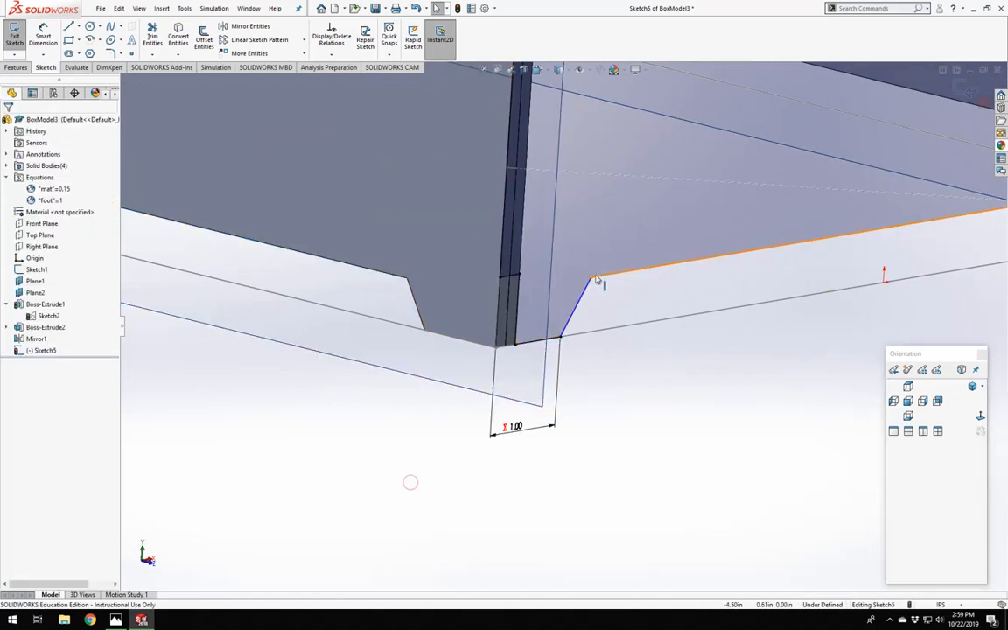
{"action": "left_click", "coordinate": [591, 278]}
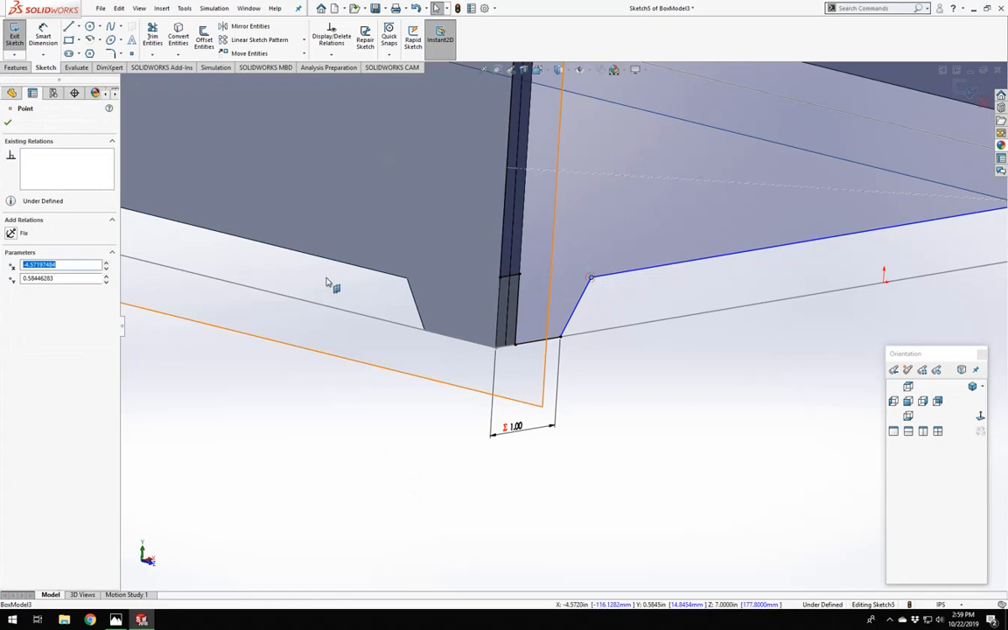
{"action": "left_click", "coordinate": [376, 269], "text": "ctrl"}
{"action": "middle_click_drag", "start_coordinate": [518, 342], "coordinate": [455, 366]}
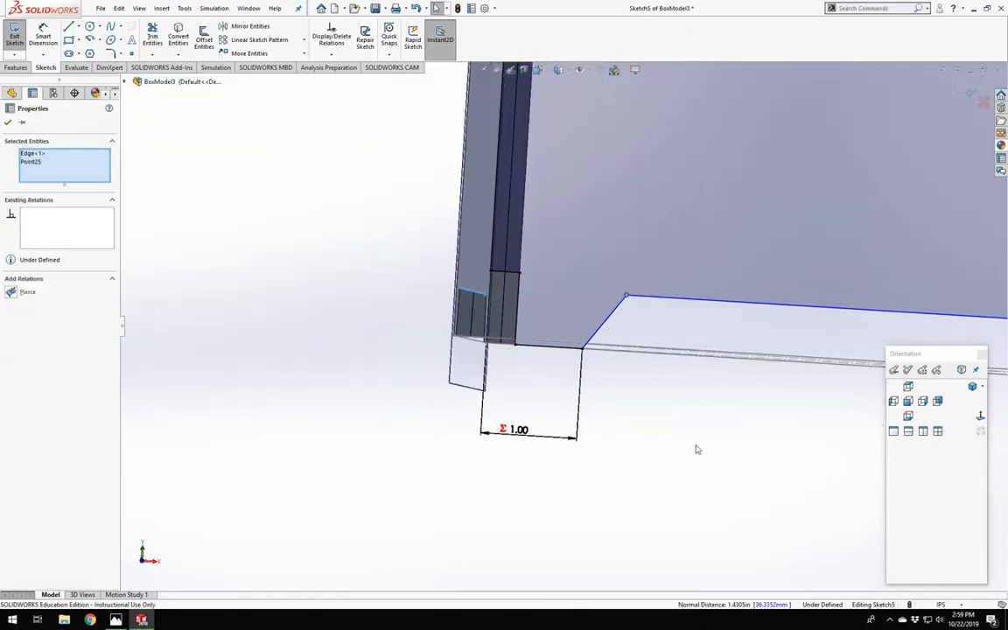
{"action": "left_click", "coordinate": [779, 460]}
Make the top line of Sketch5's bottom cutout collinear with the short top edge of the side panel's cutout.
{"action": "middle_click_drag", "start_coordinate": [524, 349], "coordinate": [711, 355]}
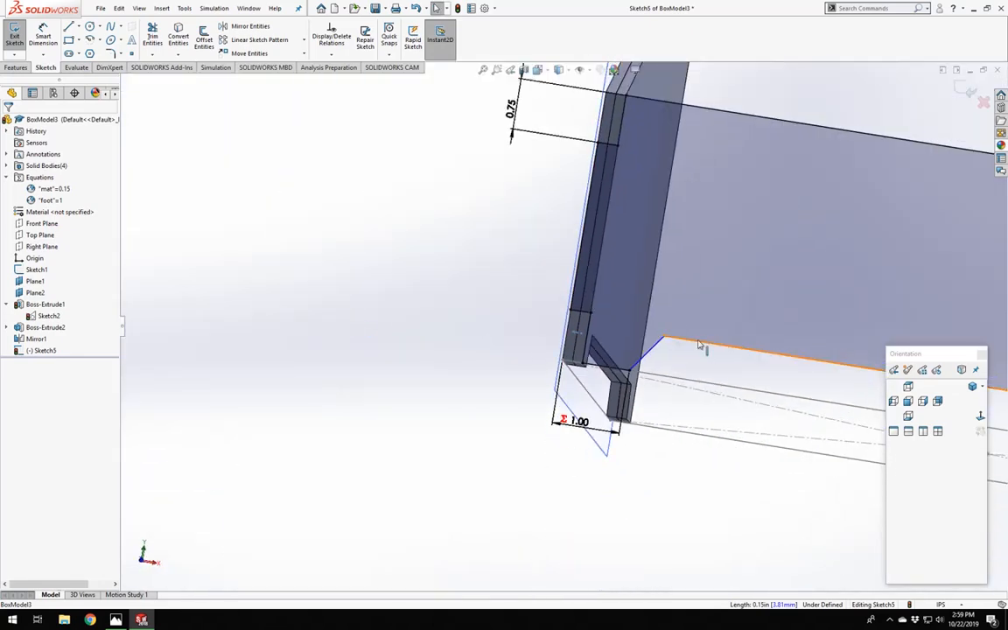
{"action": "left_click", "coordinate": [700, 346]}
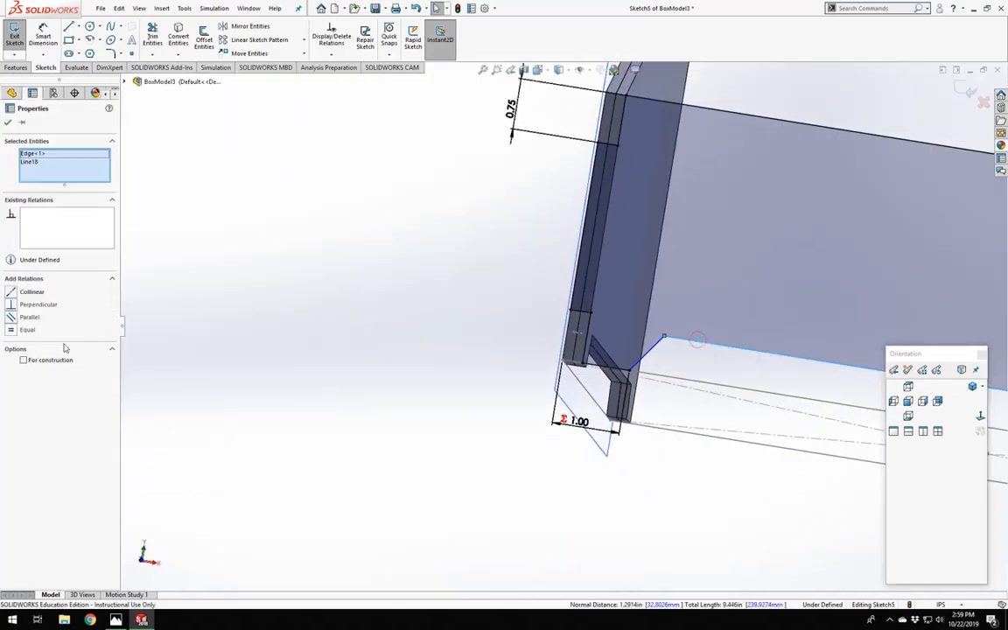
{"action": "left_click", "coordinate": [15, 294]}
{"action": "left_click", "coordinate": [406, 327]}
Dimension the angle between the cutout's slanted line beside the 1 in foot and the base line as 60°.
{"action": "scroll", "coordinate": [560, 329], "scroll_direction": "up", "scroll_amount": 5}
{"action": "middle_click_drag", "start_coordinate": [669, 358], "coordinate": [685, 376]}
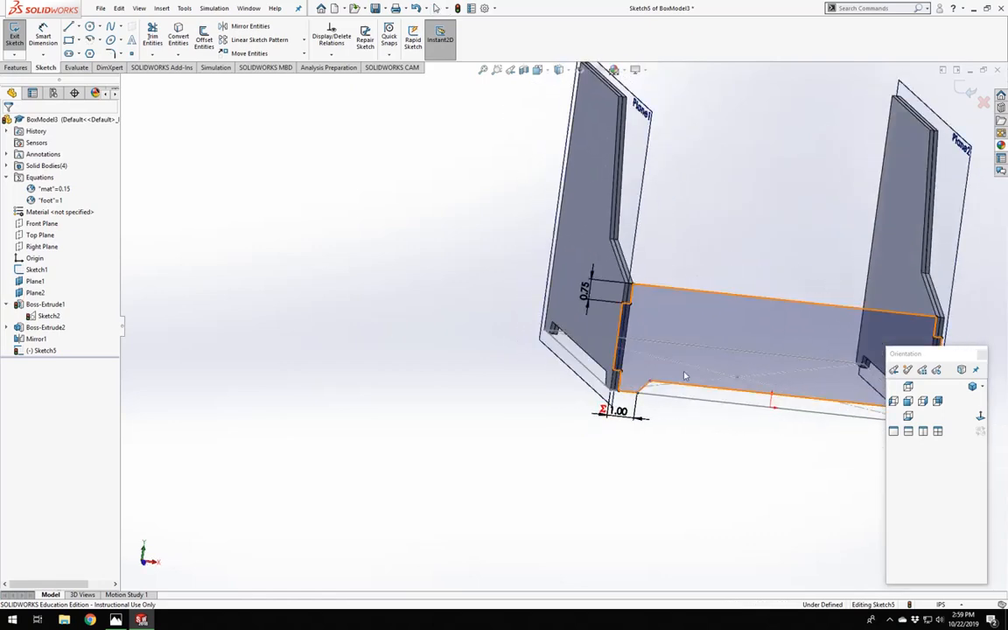
{"action": "left_click", "coordinate": [979, 416]}
{"action": "scroll", "coordinate": [444, 520], "scroll_direction": "up", "scroll_amount": 2}
{"action": "scroll", "coordinate": [443, 520], "scroll_direction": "down", "scroll_amount": 6}
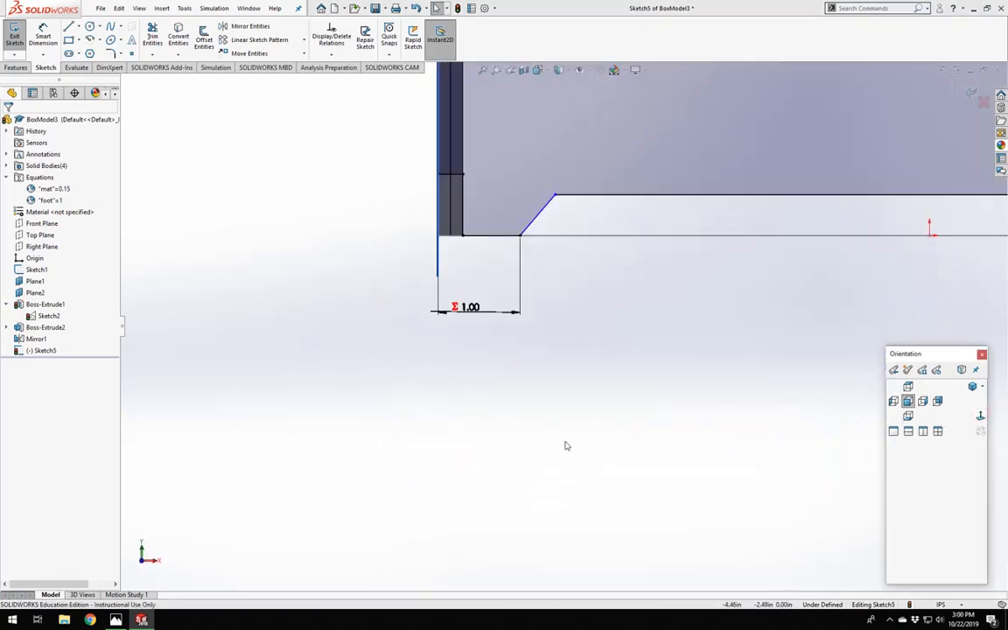
{"action": "right_click_drag", "start_coordinate": [573, 422], "coordinate": [560, 338]}
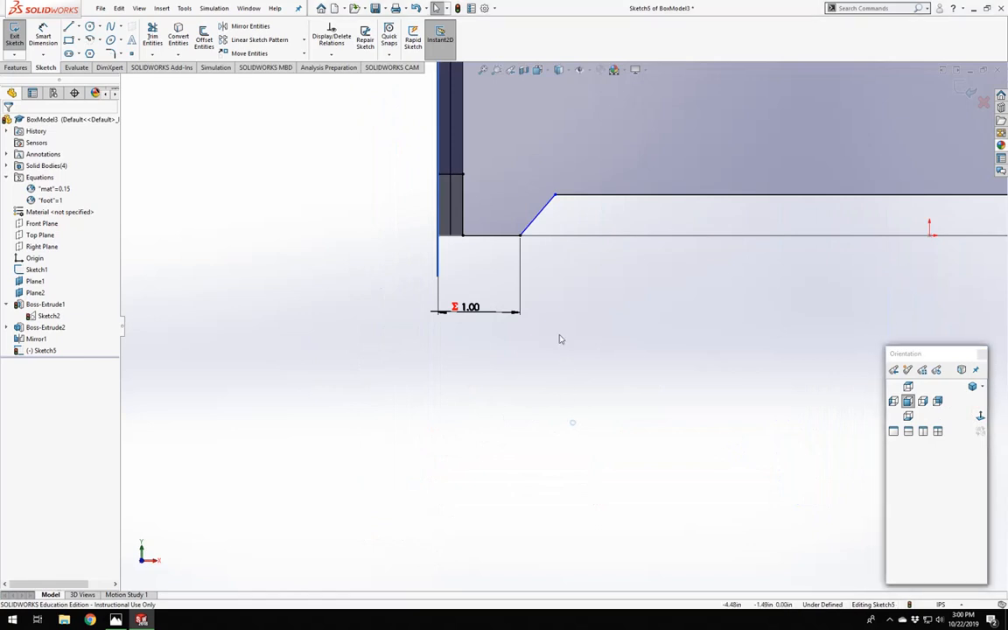
{"action": "left_click", "coordinate": [537, 225]}
{"action": "left_click", "coordinate": [556, 234]}
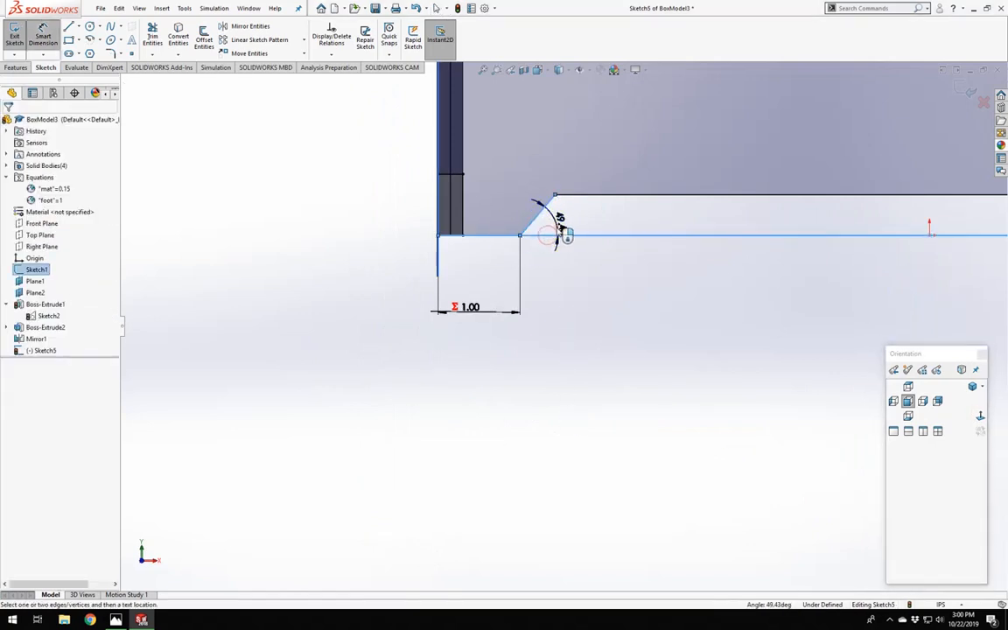
{"action": "left_click", "coordinate": [562, 232]}
{"action": "type", "text": "60"}
{"action": "key", "text": "Return"}
{"action": "scroll", "coordinate": [610, 281], "scroll_direction": "up", "scroll_amount": 6}
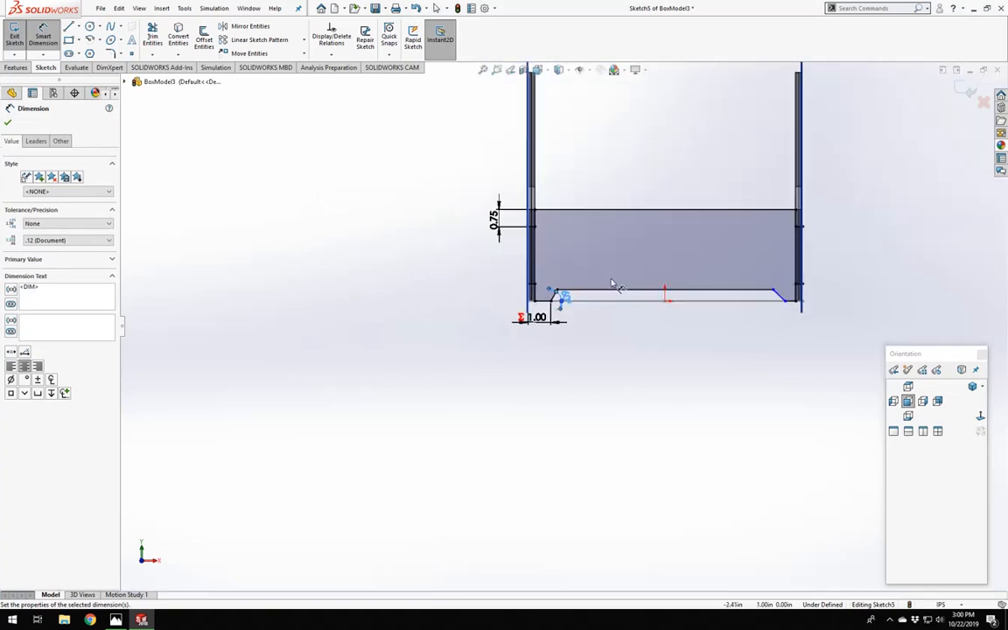
{"action": "middle_click_drag", "start_coordinate": [593, 316], "coordinate": [634, 317]}
{"action": "scroll", "coordinate": [773, 325], "scroll_direction": "down", "scroll_amount": 2}
{"action": "key", "text": "Escape"}
Add an equal relation between the two slanted lines at the ends of Sketch5's bottom cutout.
{"action": "scroll", "coordinate": [856, 288], "scroll_direction": "down", "scroll_amount": 3}
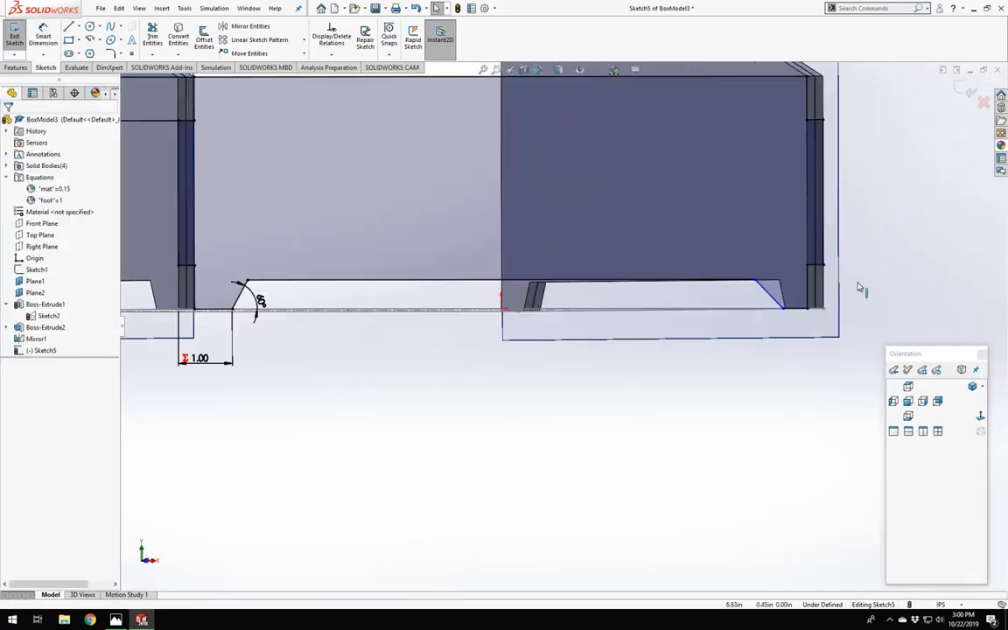
{"action": "left_click", "coordinate": [764, 295]}
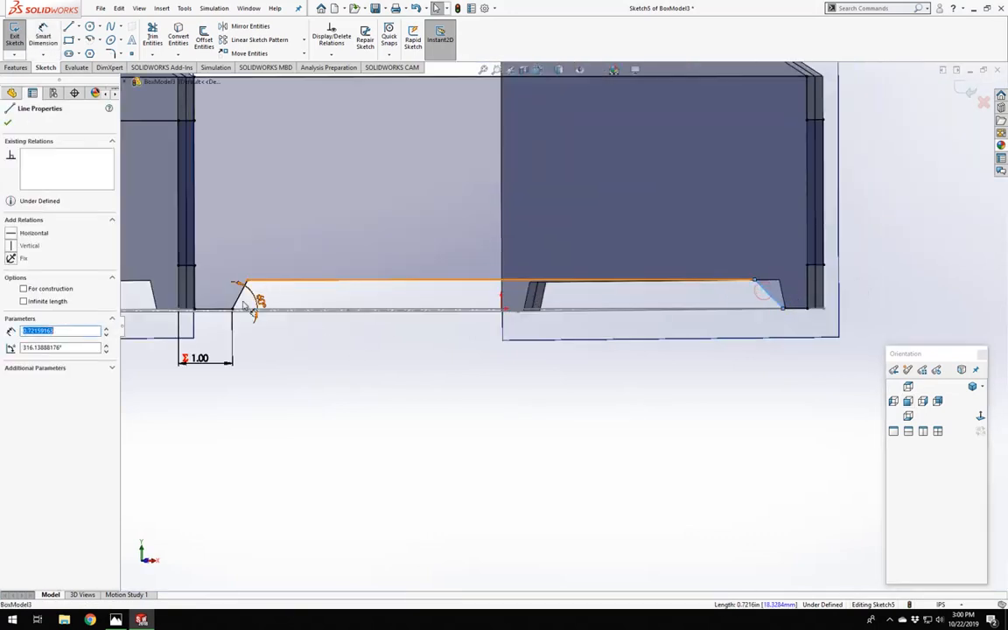
{"action": "left_click", "coordinate": [242, 296], "text": "ctrl"}
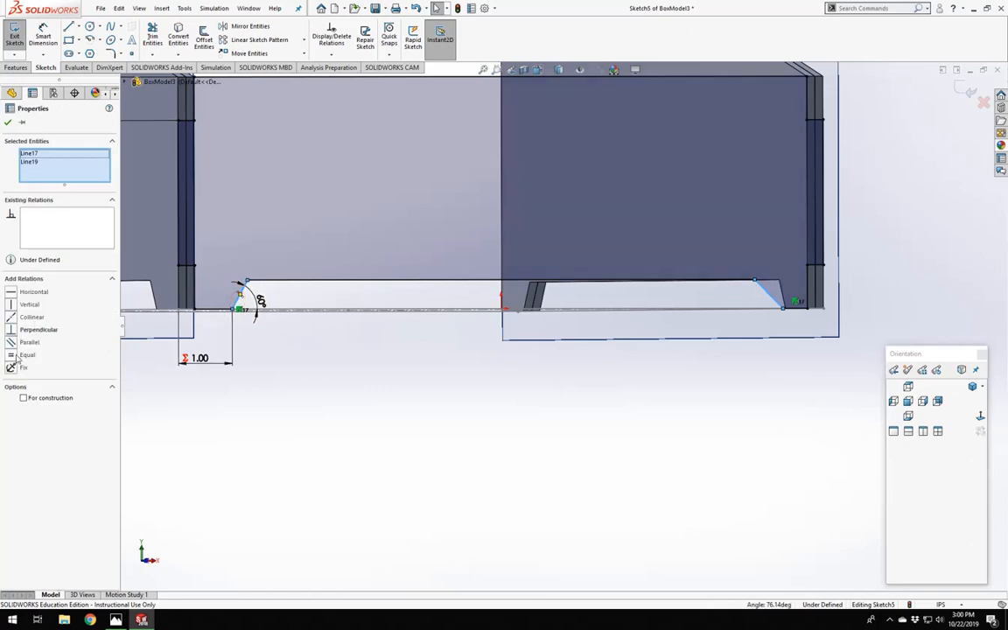
{"action": "left_click", "coordinate": [11, 354]}
{"action": "left_click", "coordinate": [528, 394]}
Add an equal relation between the bottom lines of the two feet in Sketch5.
{"action": "scroll", "coordinate": [569, 398], "scroll_direction": "up", "scroll_amount": 3}
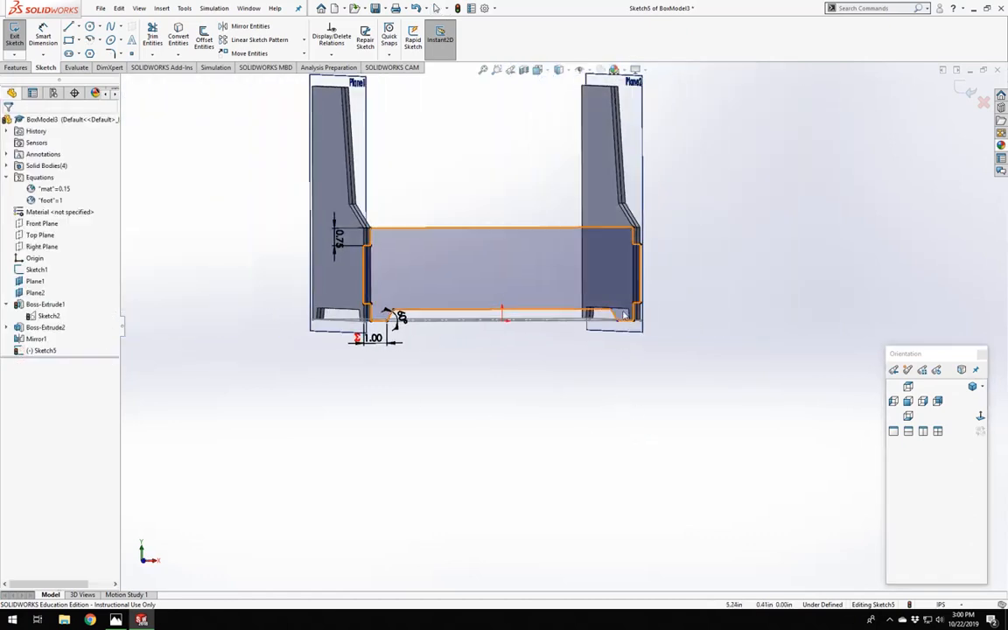
{"action": "scroll", "coordinate": [624, 315], "scroll_direction": "down", "scroll_amount": 5}
{"action": "mouse_move", "coordinate": [551, 366]}
{"action": "left_mouse_down"}
{"action": "mouse_move", "coordinate": [460, 374]}
{"action": "mouse_move", "coordinate": [557, 368]}
{"action": "left_mouse_up"}
{"action": "scroll", "coordinate": [561, 330], "scroll_direction": "up", "scroll_amount": 4}
{"action": "left_click", "coordinate": [537, 478]}
{"action": "mouse_move", "coordinate": [529, 441]}
{"action": "middle_mouse_down"}
{"action": "mouse_move", "coordinate": [508, 437]}
{"action": "mouse_move", "coordinate": [518, 434]}
{"action": "middle_mouse_up"}
{"action": "left_click", "coordinate": [513, 359]}
{"action": "scroll", "coordinate": [473, 376], "scroll_direction": "up", "scroll_amount": 5}
{"action": "scroll", "coordinate": [405, 375], "scroll_direction": "down", "scroll_amount": 8}
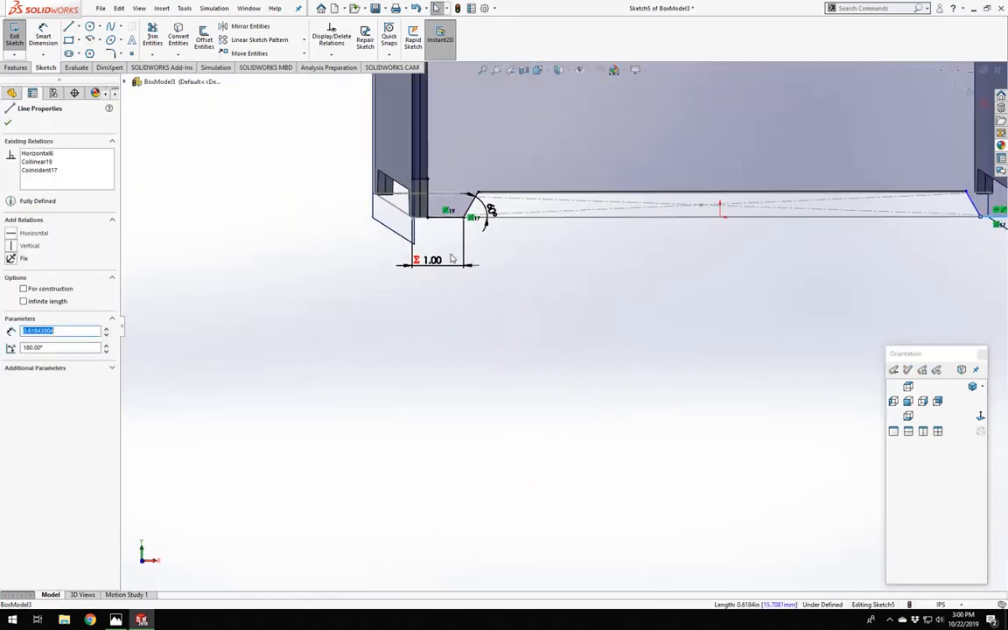
{"action": "left_click", "coordinate": [447, 206], "text": "ctrl"}
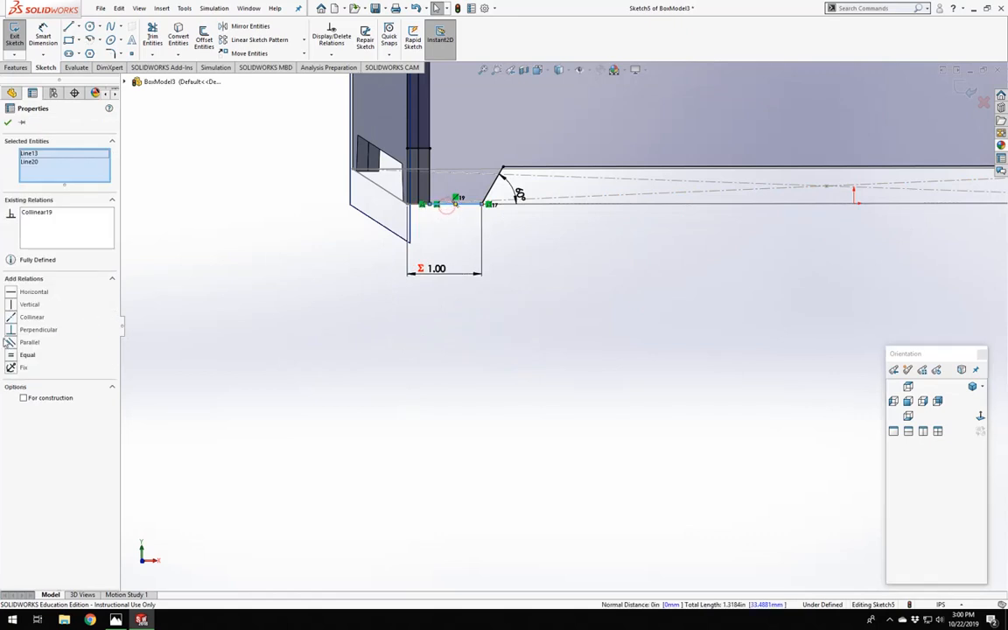
{"action": "left_click", "coordinate": [13, 355]}
{"action": "left_click", "coordinate": [694, 328]}
Start a blind boss extrude of the Sketch5 panel contour and reverse its direction.
{"action": "scroll", "coordinate": [694, 298], "scroll_direction": "up", "scroll_amount": 8}
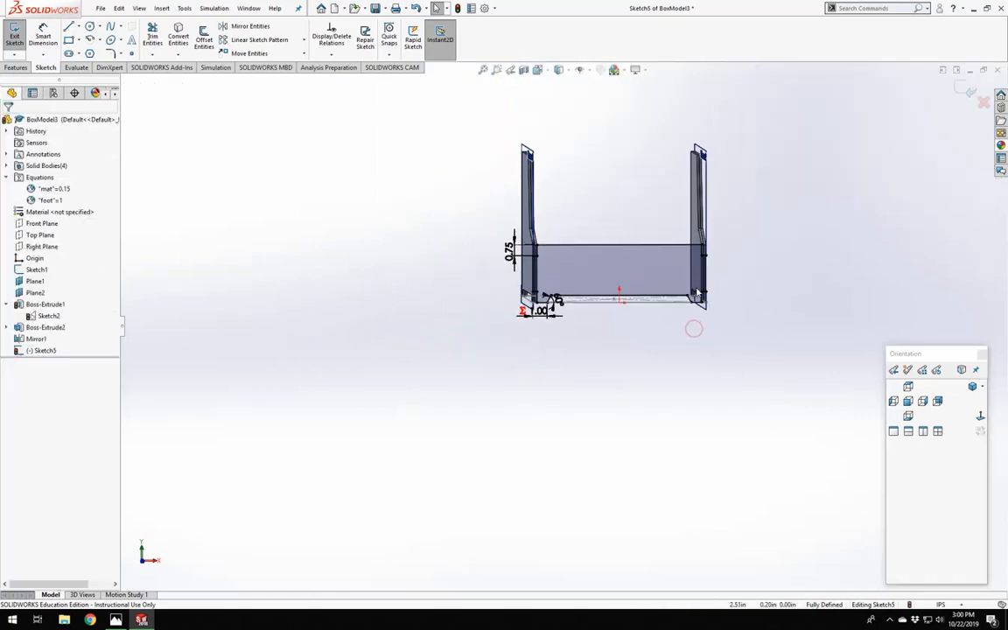
{"action": "scroll", "coordinate": [596, 247], "scroll_direction": "down", "scroll_amount": 5}
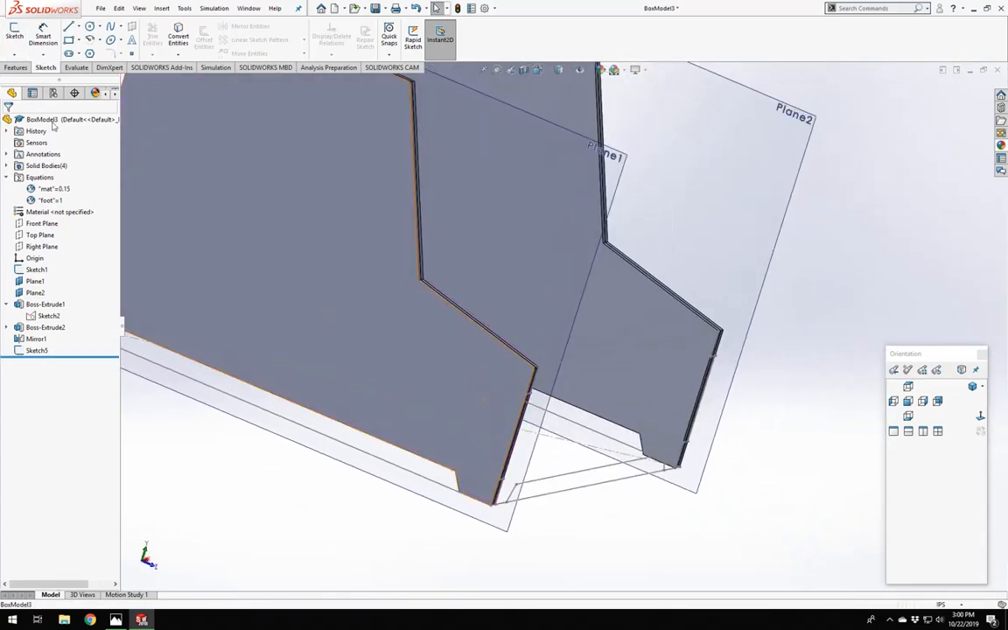
{"action": "left_click", "coordinate": [12, 68]}
{"action": "left_click", "coordinate": [19, 39]}
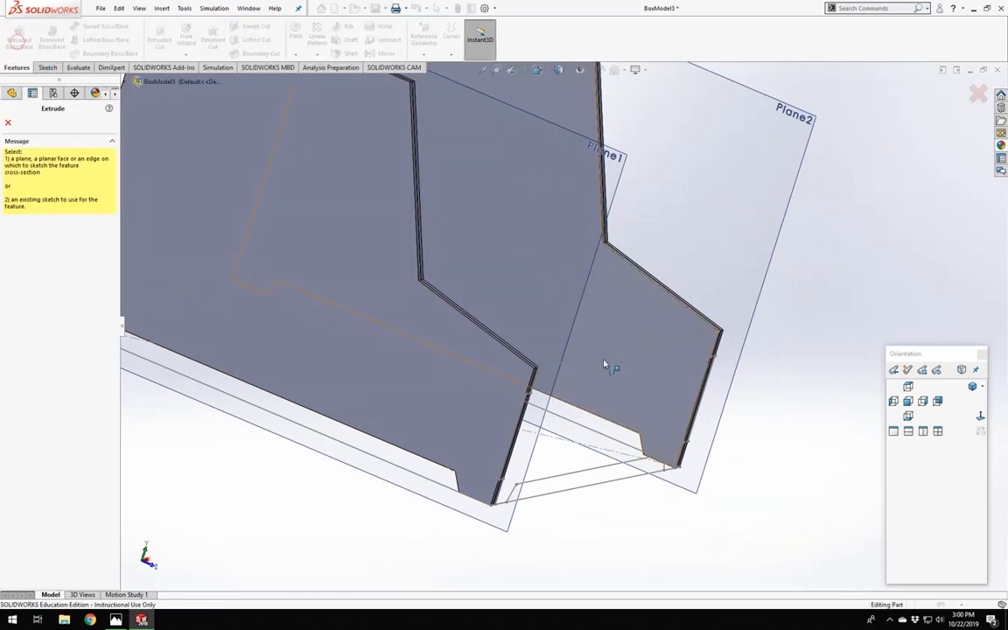
{"action": "left_click", "coordinate": [606, 361]}
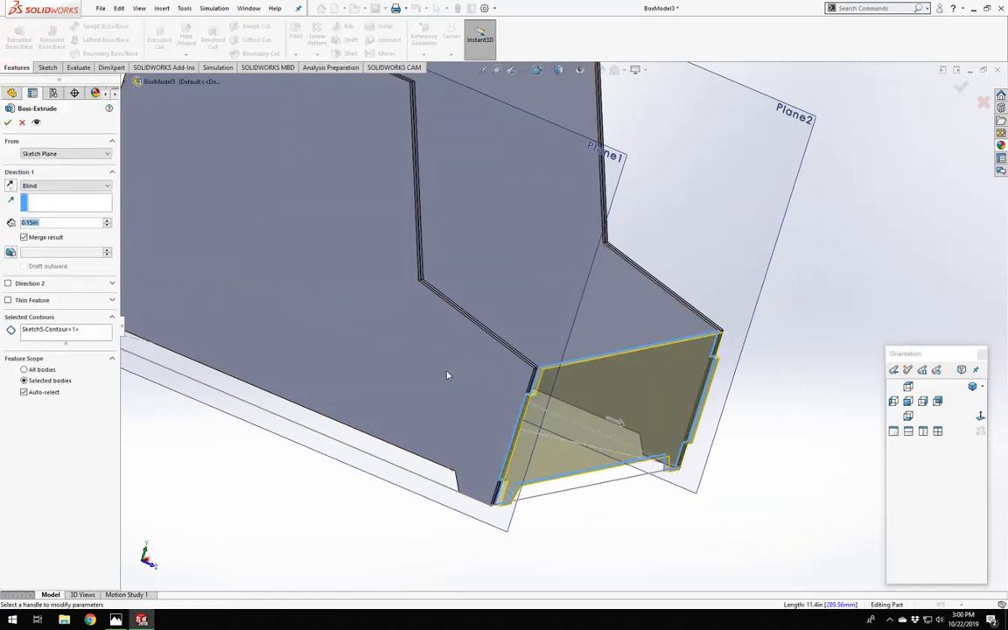
{"action": "left_click", "coordinate": [10, 186]}
{"action": "middle_click_drag", "start_coordinate": [229, 292], "coordinate": [364, 368]}
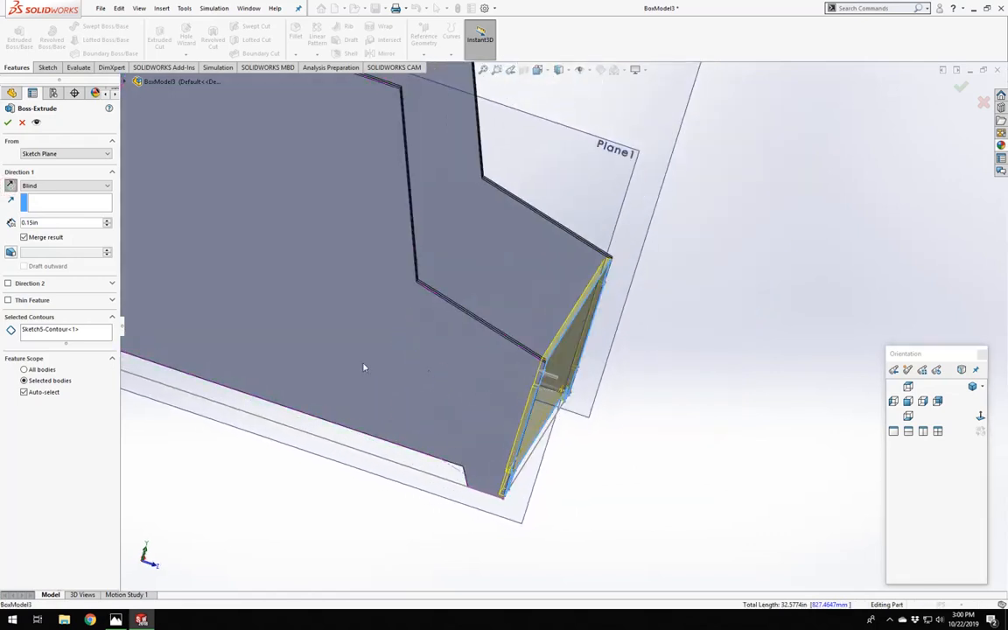
Link the extrude depth to the global variable mat, turn off merging of the result, and create the panel.
{"action": "double_click", "coordinate": [57, 225]}
{"action": "type", "text": "="}
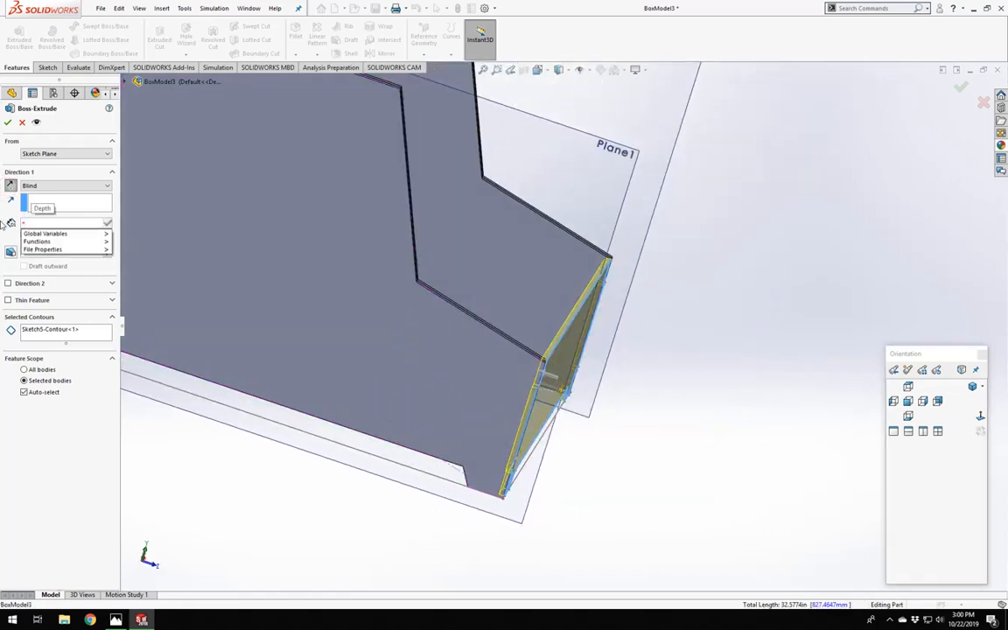
{"action": "key", "text": "Down"}
{"action": "key", "text": "Right"}
{"action": "key", "text": "Return"}
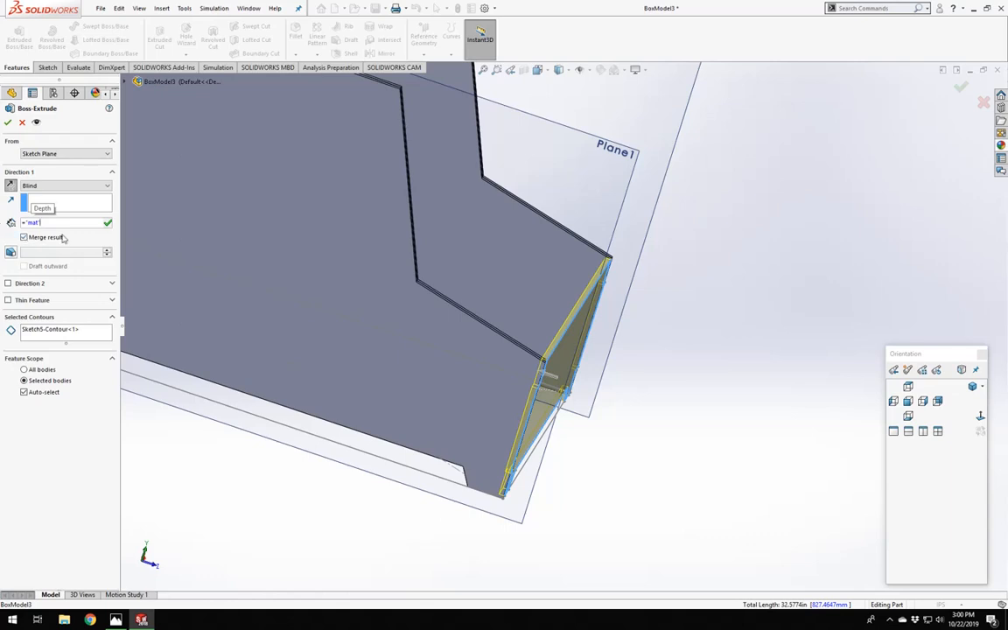
{"action": "left_click", "coordinate": [108, 223]}
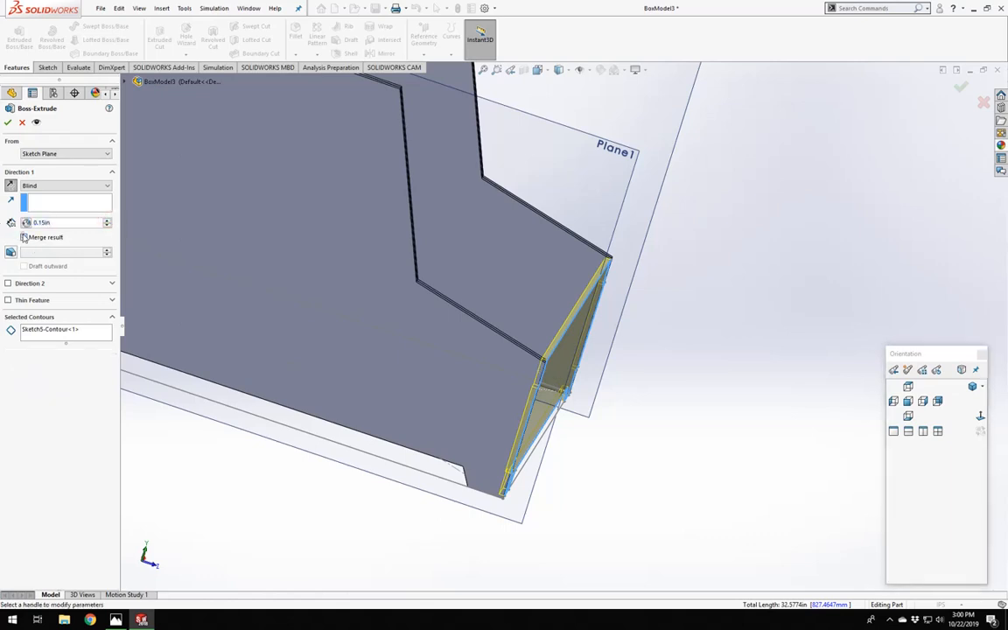
{"action": "left_click", "coordinate": [7, 123]}
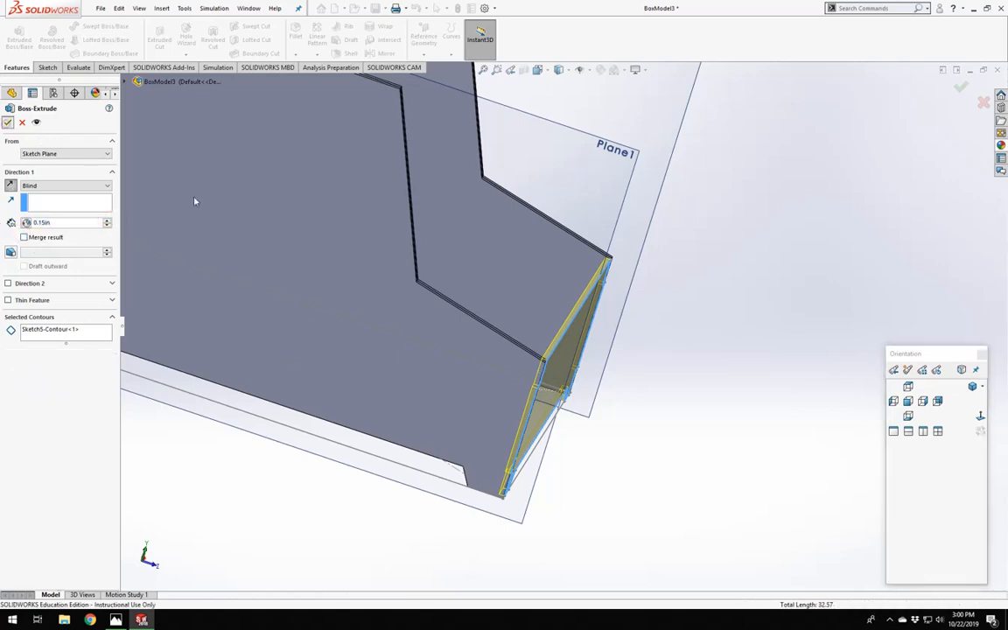
{"action": "left_click", "coordinate": [698, 435]}
Examine the extruded panel and its corner joints with the side panels from several angles.
{"action": "scroll", "coordinate": [506, 369], "scroll_direction": "down", "scroll_amount": 2}
{"action": "scroll", "coordinate": [438, 320], "scroll_direction": "up", "scroll_amount": 2}
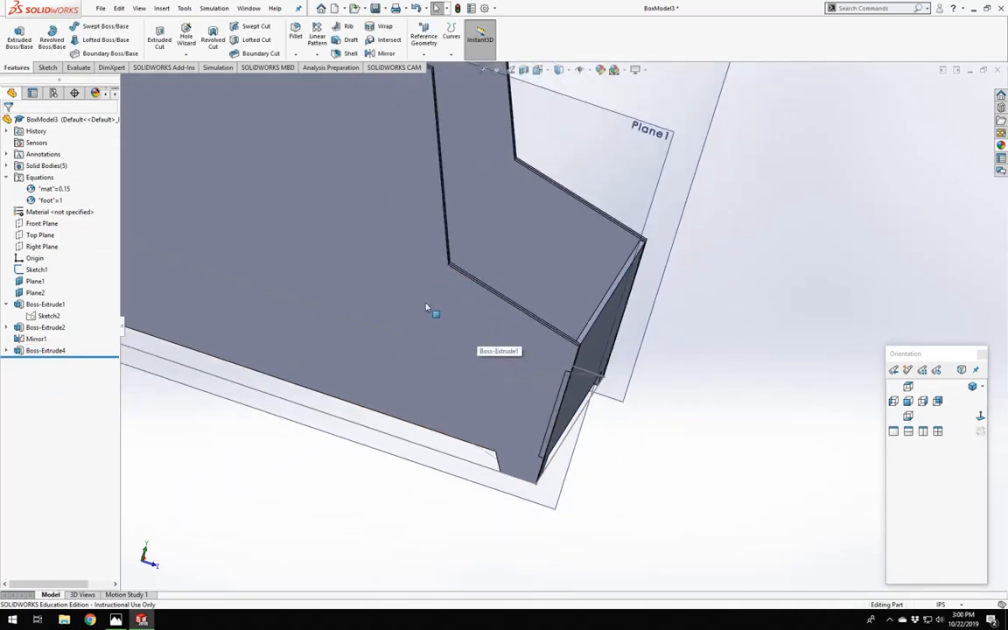
{"action": "middle_click_drag", "start_coordinate": [426, 306], "coordinate": [380, 261]}
{"action": "scroll", "coordinate": [592, 370], "scroll_direction": "down", "scroll_amount": 2}
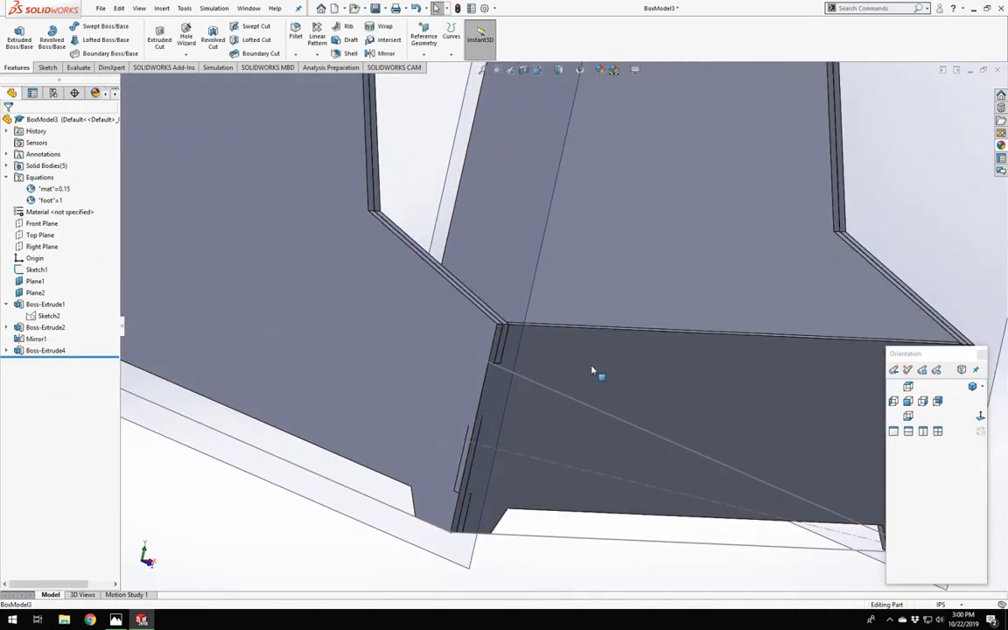
{"action": "middle_click_drag", "start_coordinate": [592, 371], "coordinate": [494, 266]}
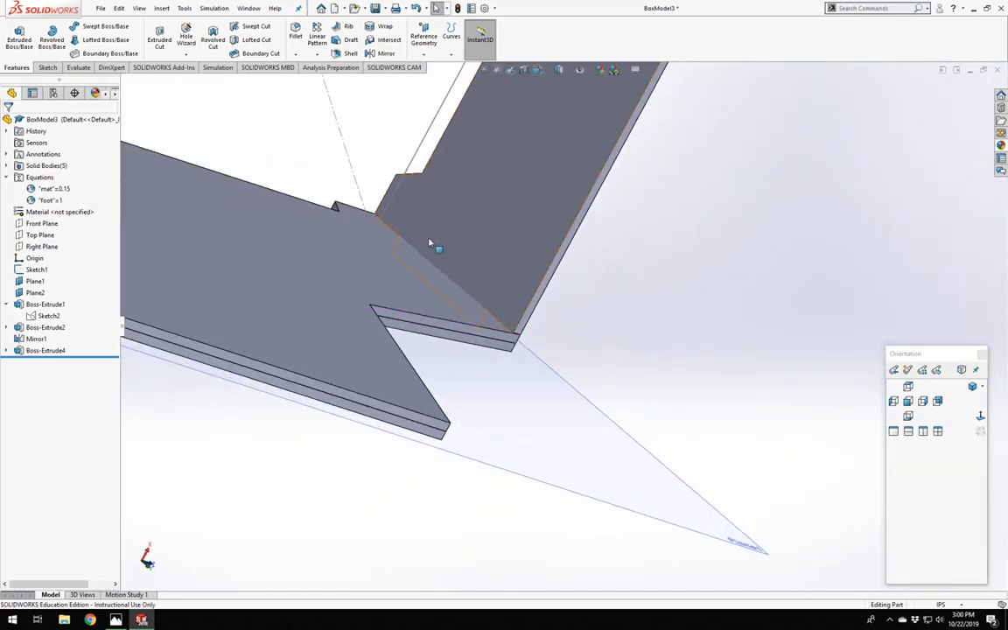
{"action": "middle_click_drag", "start_coordinate": [429, 243], "coordinate": [623, 337]}
{"action": "scroll", "coordinate": [581, 382], "scroll_direction": "down", "scroll_amount": 1}
{"action": "scroll", "coordinate": [617, 343], "scroll_direction": "up", "scroll_amount": 3}
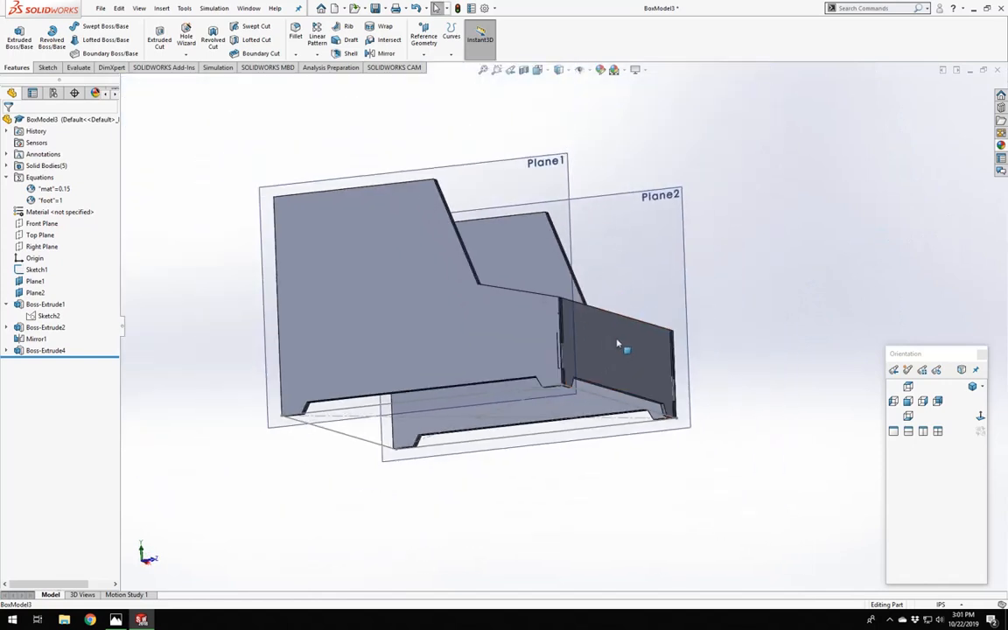
Examine the front panel's finger joints and top corners against both double-layer side panels from outside and inside the box.
{"action": "scroll", "coordinate": [618, 344], "scroll_direction": "down", "scroll_amount": 3}
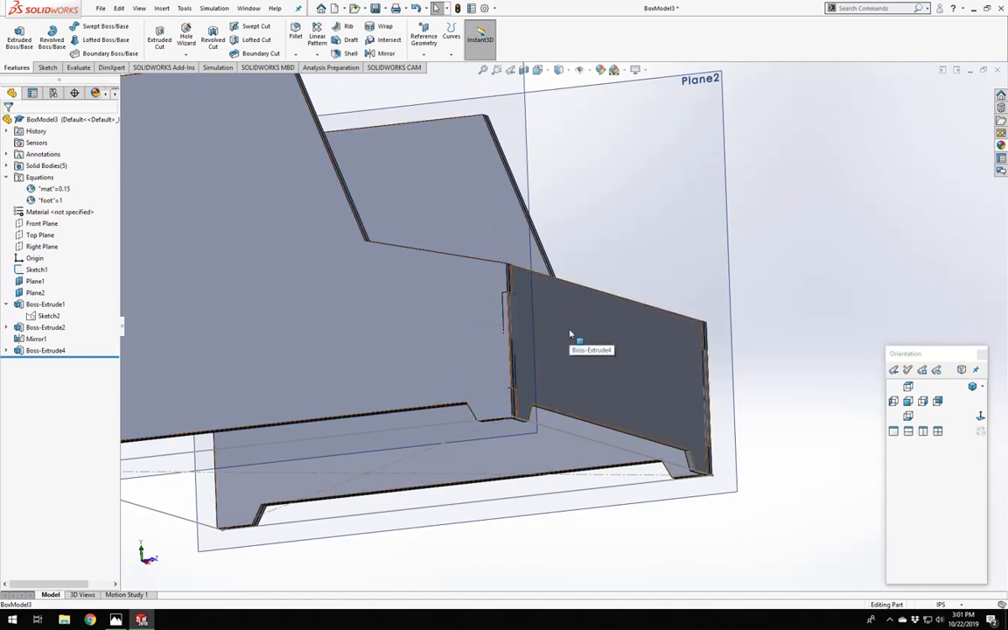
{"action": "middle_click_drag", "start_coordinate": [565, 344], "coordinate": [483, 353]}
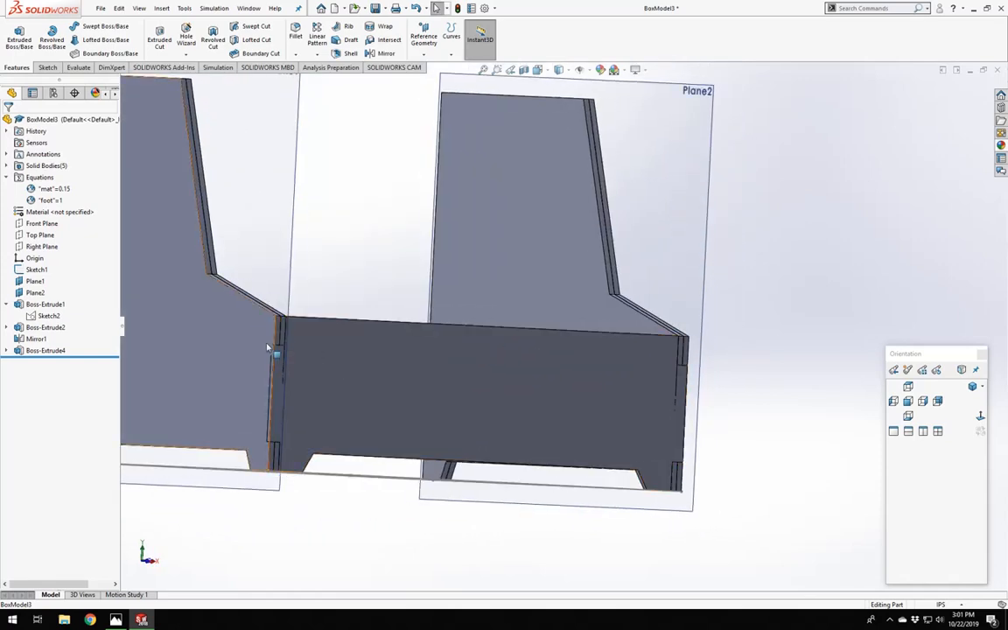
{"action": "middle_click_drag", "start_coordinate": [275, 351], "coordinate": [345, 377]}
{"action": "scroll", "coordinate": [652, 404], "scroll_direction": "up", "scroll_amount": 5}
{"action": "scroll", "coordinate": [400, 349], "scroll_direction": "down", "scroll_amount": 4}
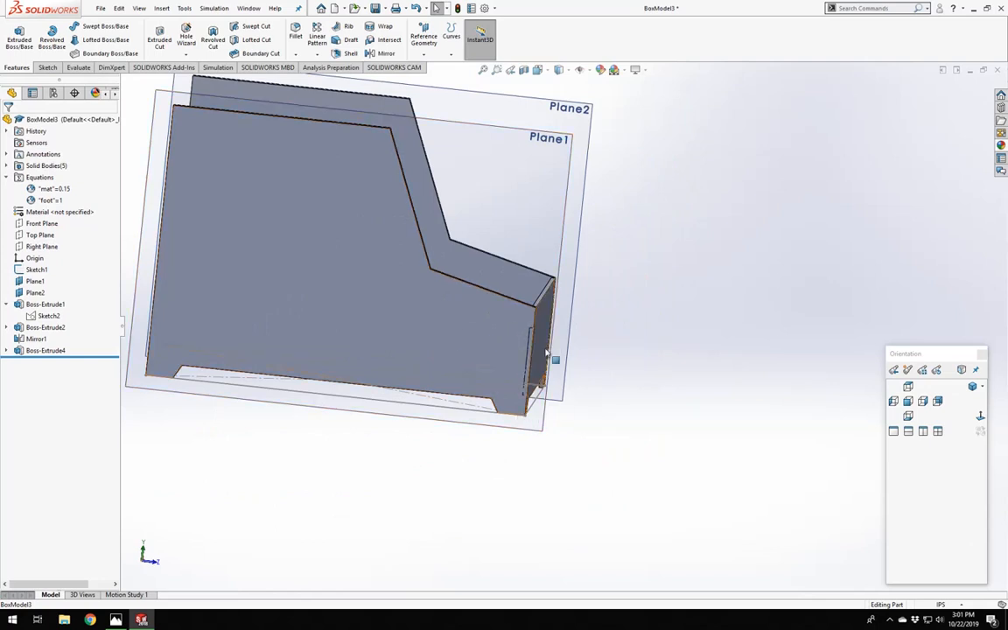
{"action": "scroll", "coordinate": [489, 348], "scroll_direction": "up", "scroll_amount": 2}
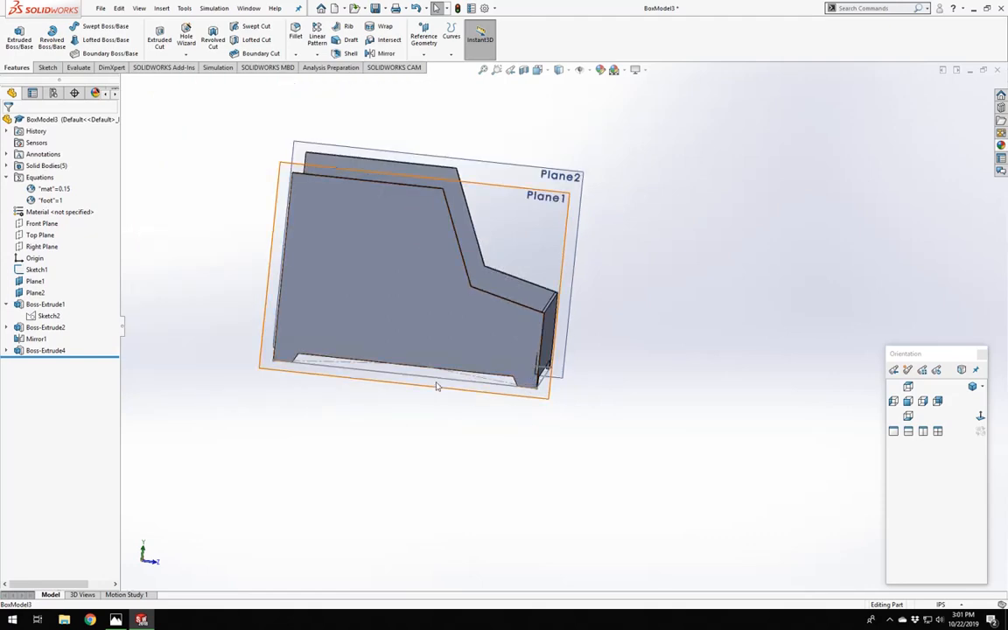
{"action": "middle_click_drag", "start_coordinate": [472, 332], "coordinate": [368, 296]}
{"action": "scroll", "coordinate": [367, 296], "scroll_direction": "down", "scroll_amount": 5}
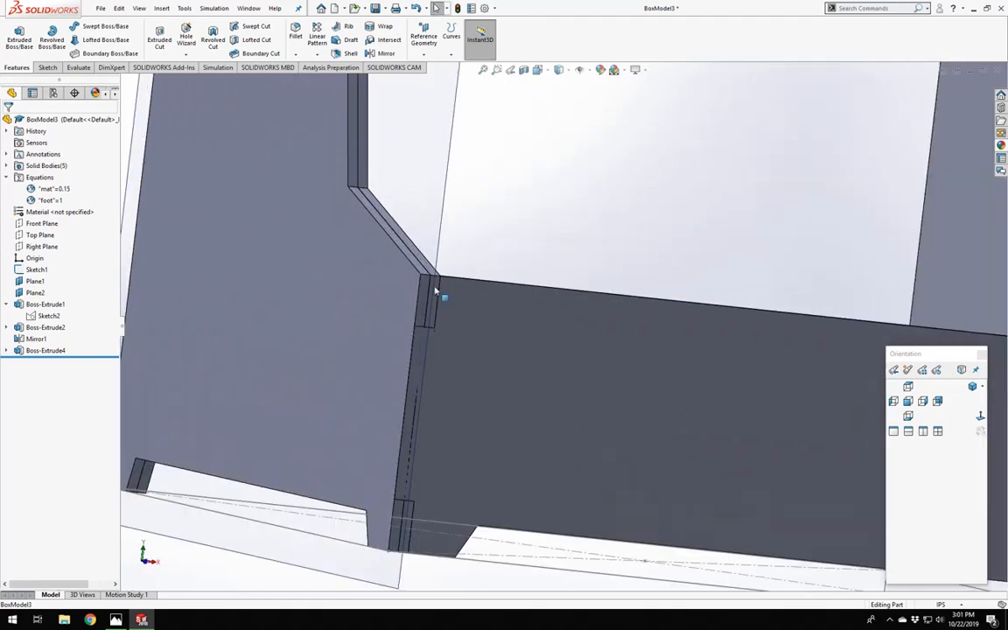
{"action": "middle_click_drag", "start_coordinate": [434, 288], "coordinate": [622, 349]}
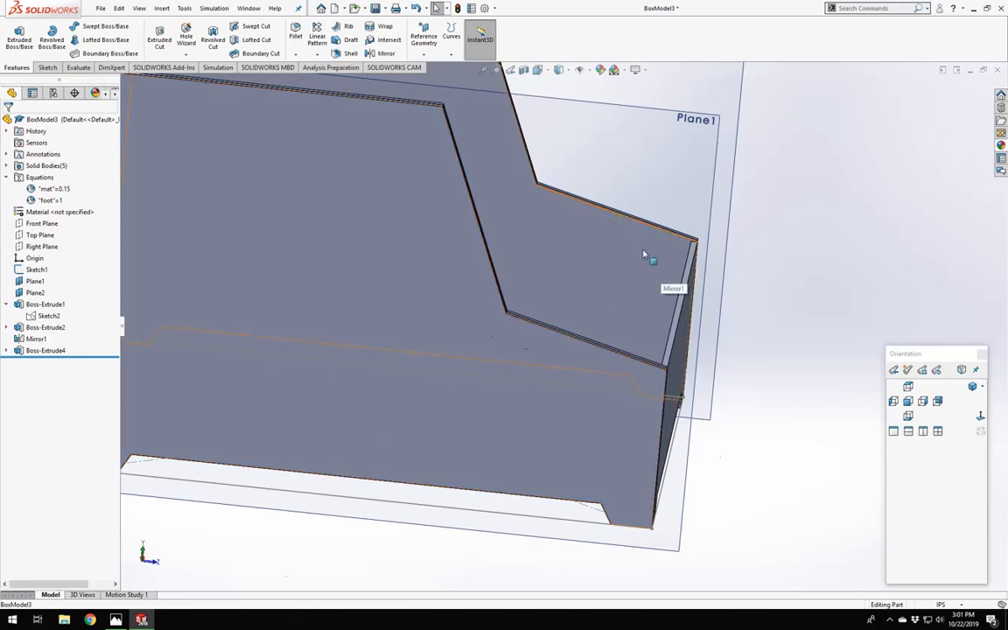
{"action": "middle_click_drag", "start_coordinate": [644, 255], "coordinate": [544, 322]}
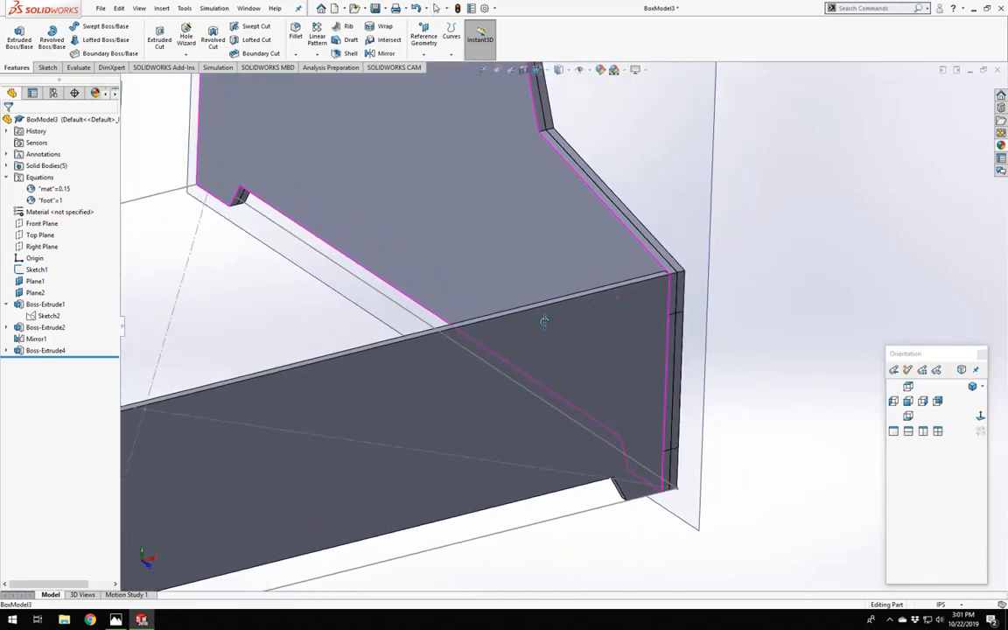
{"action": "scroll", "coordinate": [545, 320], "scroll_direction": "up", "scroll_amount": 5}
{"action": "scroll", "coordinate": [414, 317], "scroll_direction": "down", "scroll_amount": 4}
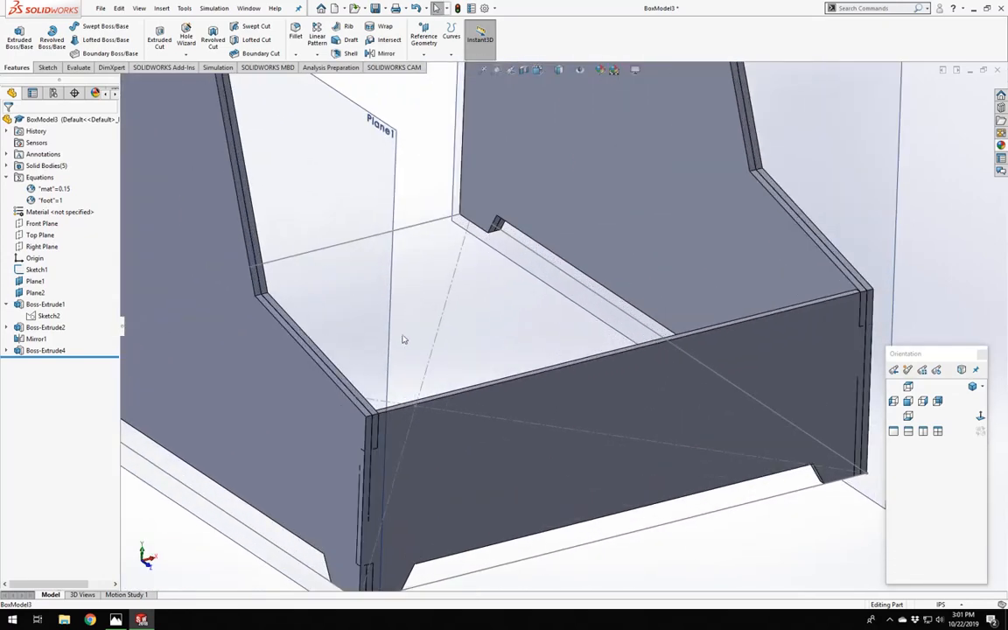
{"action": "scroll", "coordinate": [320, 358], "scroll_direction": "down", "scroll_amount": 2}
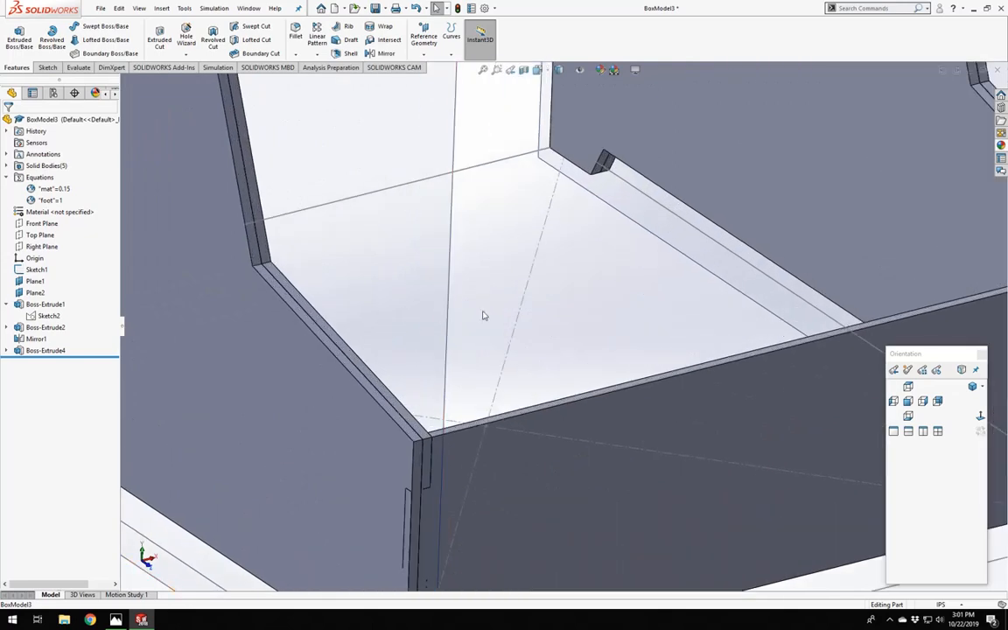
{"action": "scroll", "coordinate": [486, 314], "scroll_direction": "up", "scroll_amount": 3}
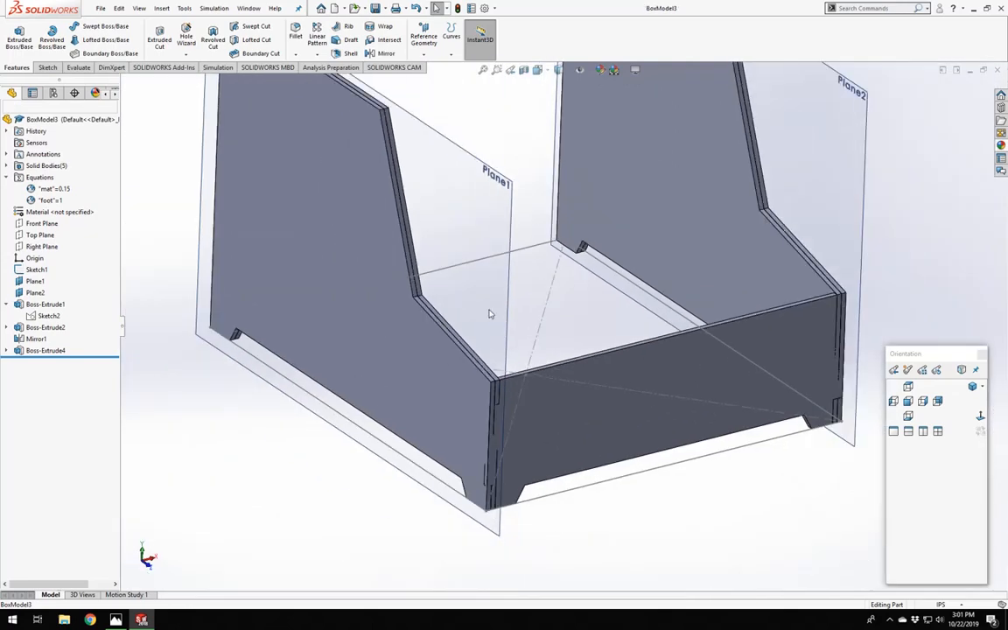
{"action": "middle_click_drag", "start_coordinate": [498, 340], "coordinate": [505, 366]}
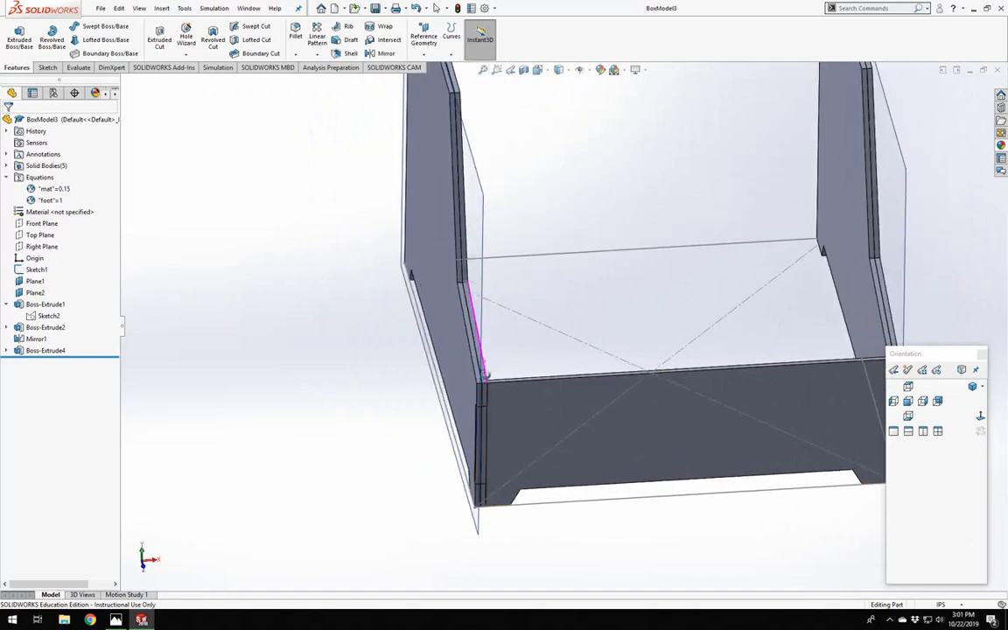
Rename the two left side panel bodies as LeftSide_Outer and LeftSide_Inner.
{"action": "left_click", "coordinate": [7, 166]}
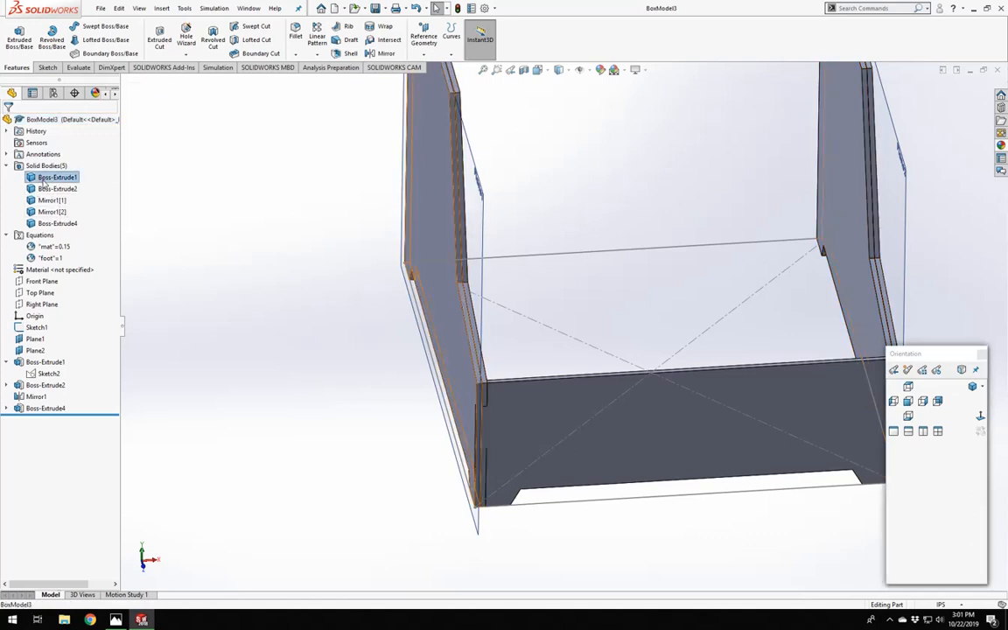
{"action": "left_click", "coordinate": [43, 179]}
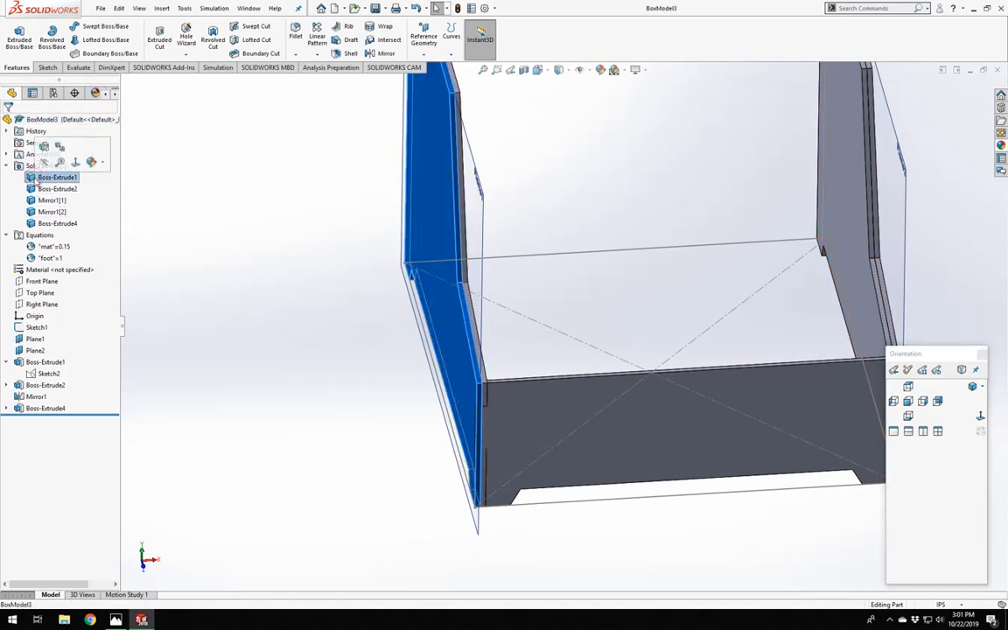
{"action": "left_click", "coordinate": [40, 179]}
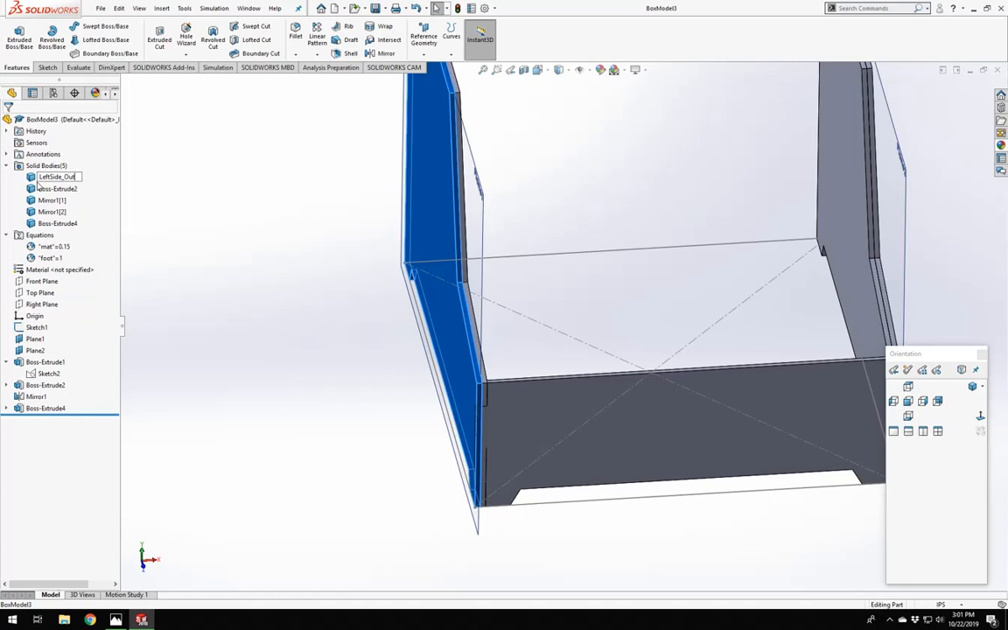
{"action": "left_click", "coordinate": [50, 189]}
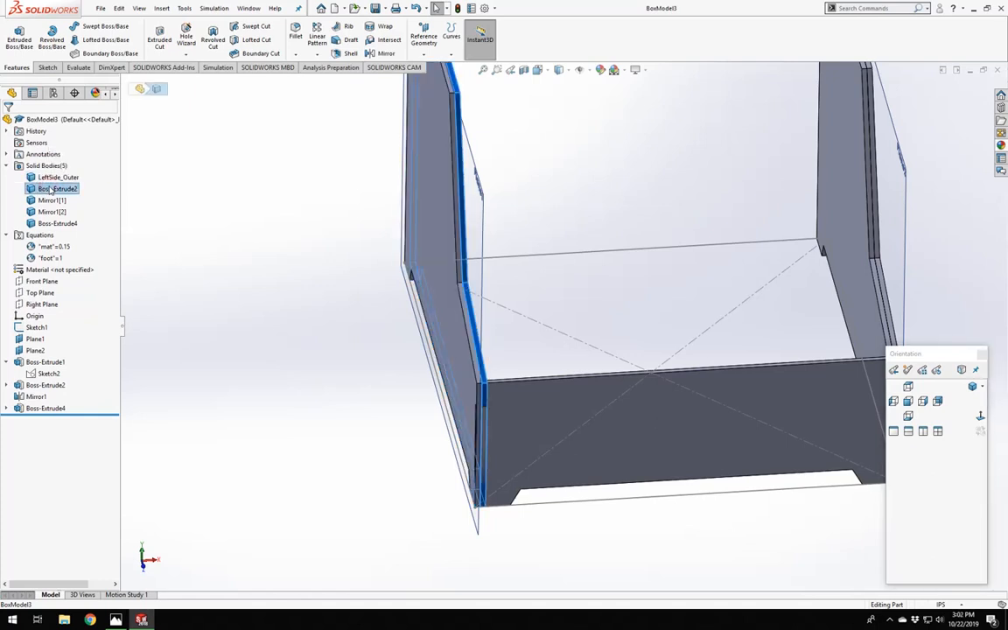
{"action": "left_click", "coordinate": [50, 188]}
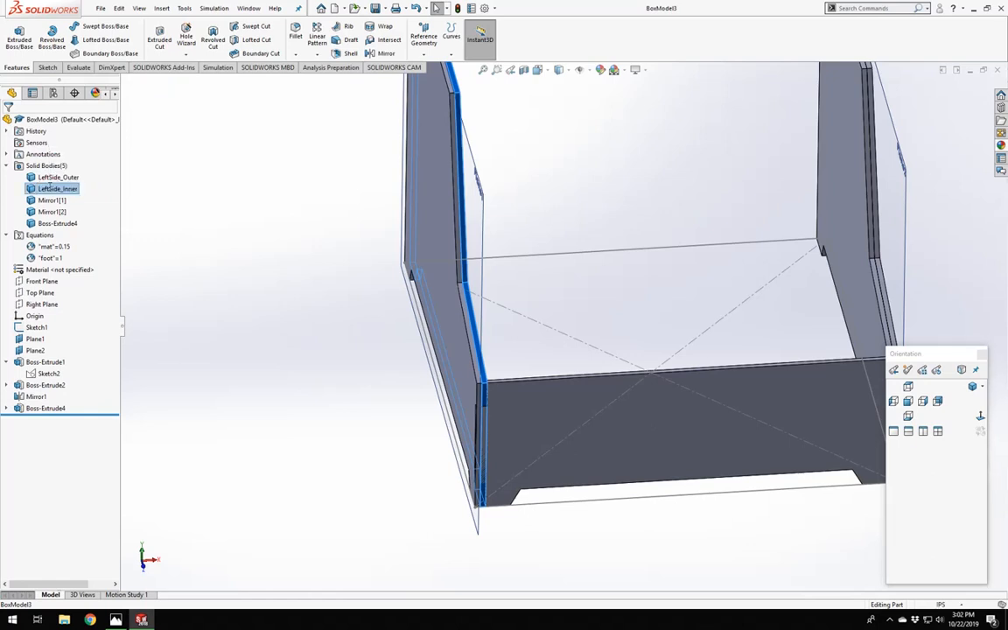
Rename the two mirrored right side panel bodies as RightSide_Inner and RightSide_Outer.
{"action": "left_click", "coordinate": [49, 201]}
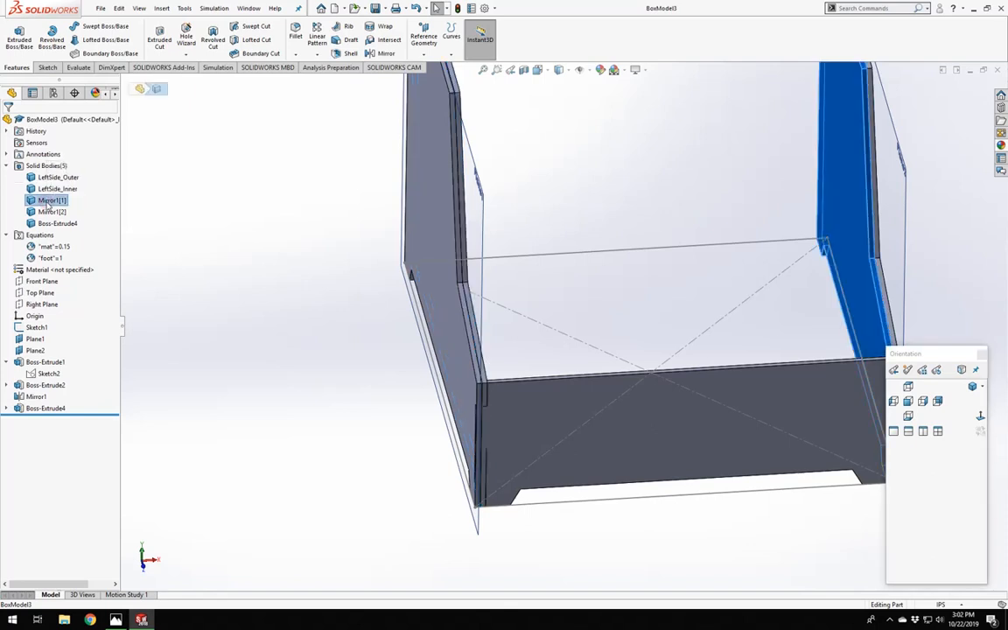
{"action": "left_click", "coordinate": [49, 200]}
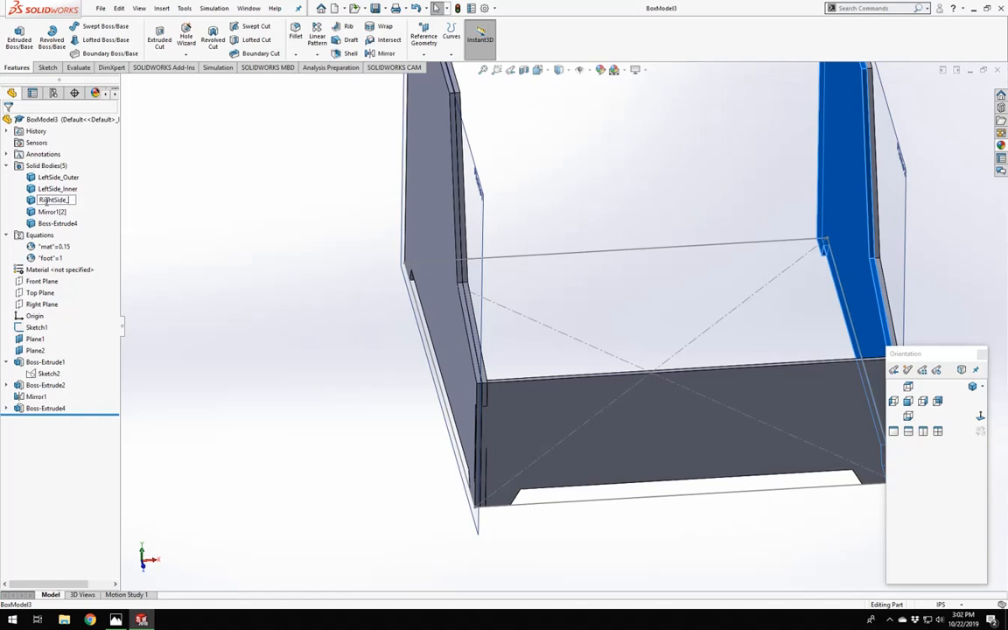
{"action": "type", "text": "RightSide_Inner"}
{"action": "key", "text": "Return"}
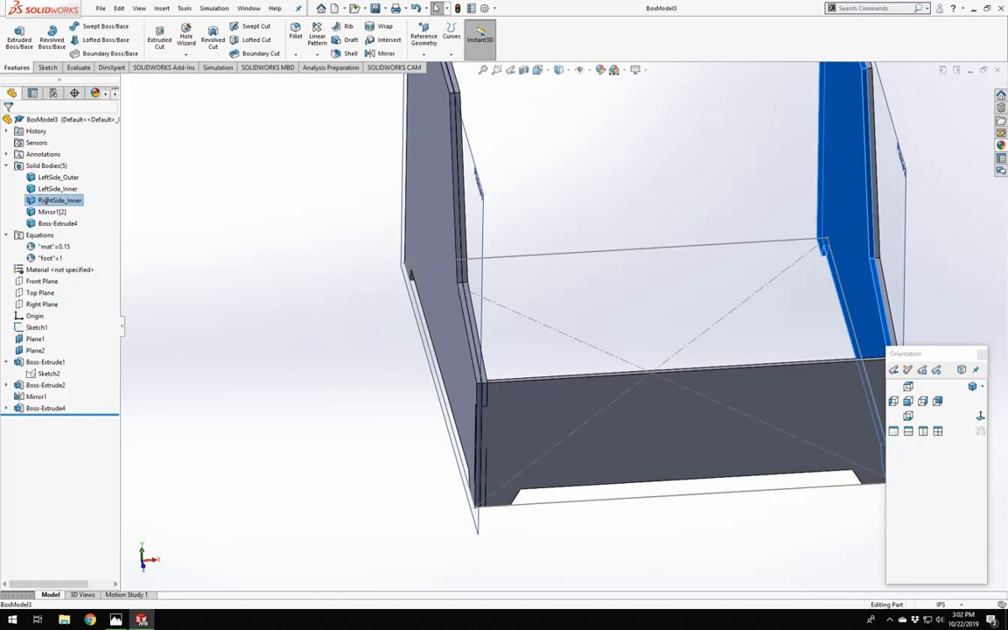
{"action": "left_click", "coordinate": [49, 213]}
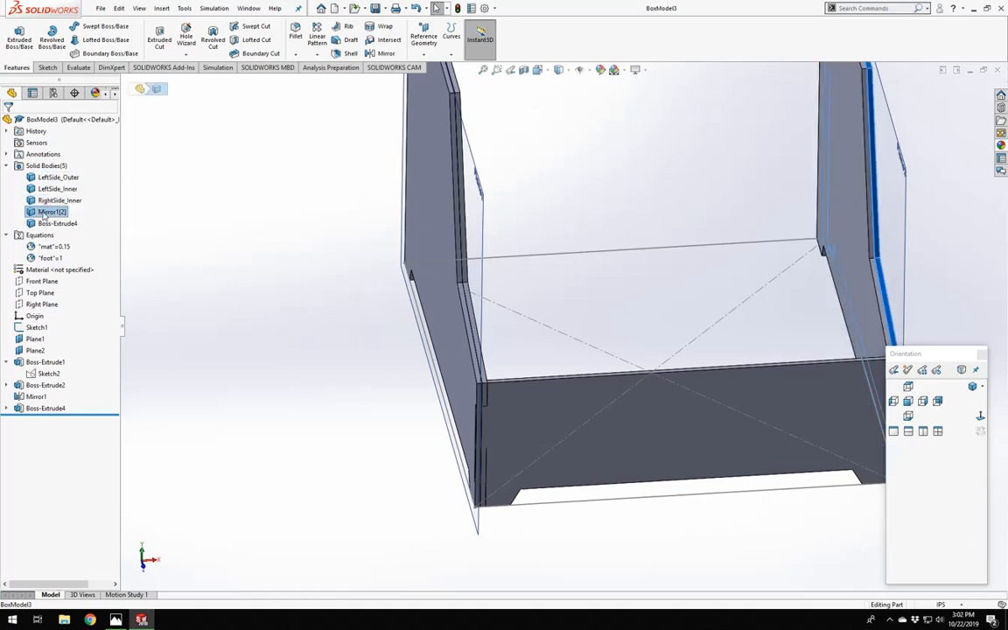
{"action": "left_click", "coordinate": [44, 213]}
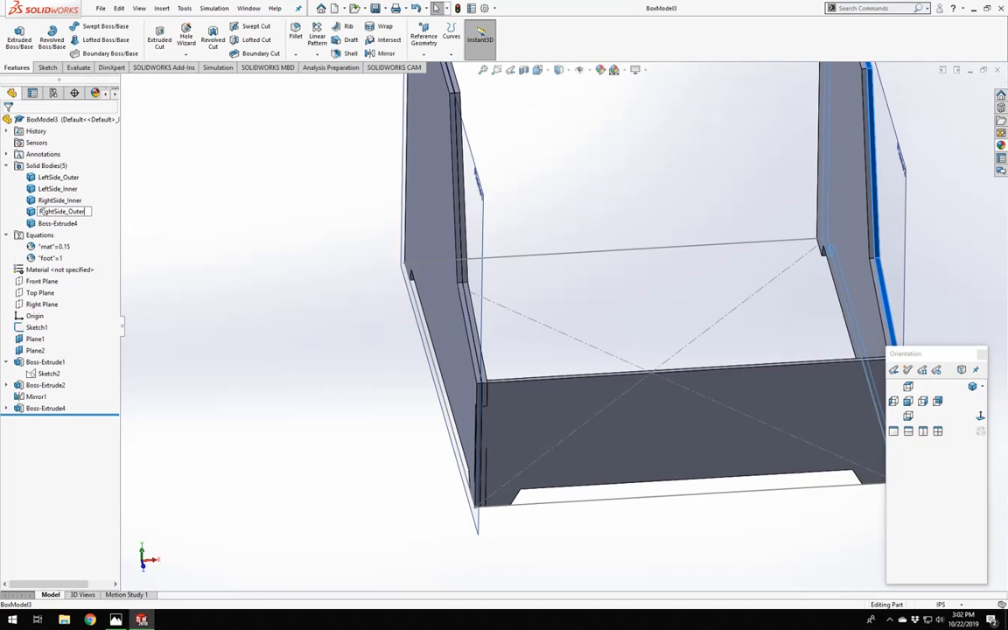
Rename the footed front panel's solid body as Front.
{"action": "left_click", "coordinate": [59, 224]}
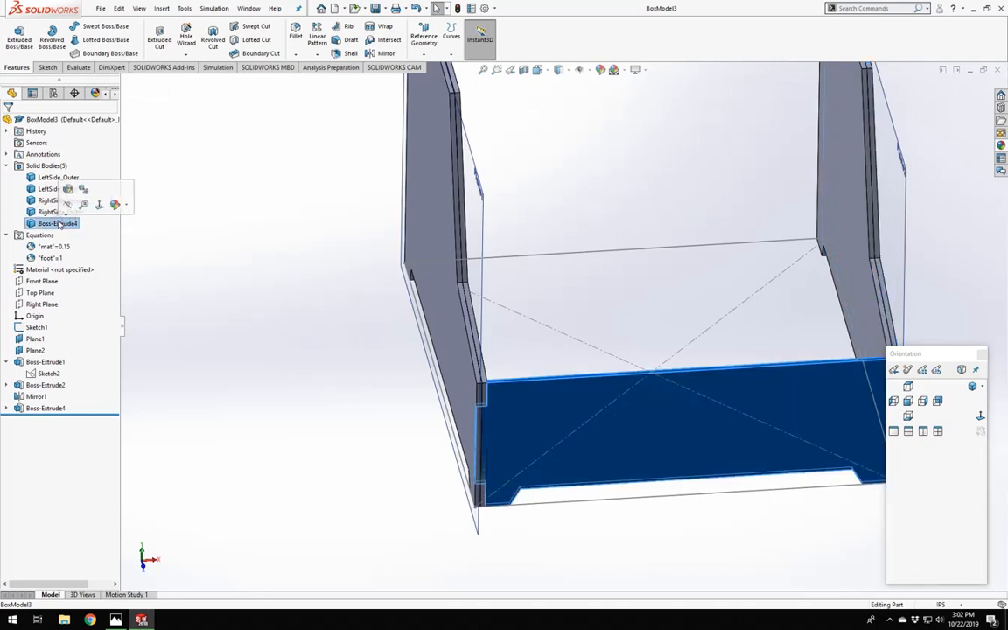
{"action": "left_click", "coordinate": [58, 223]}
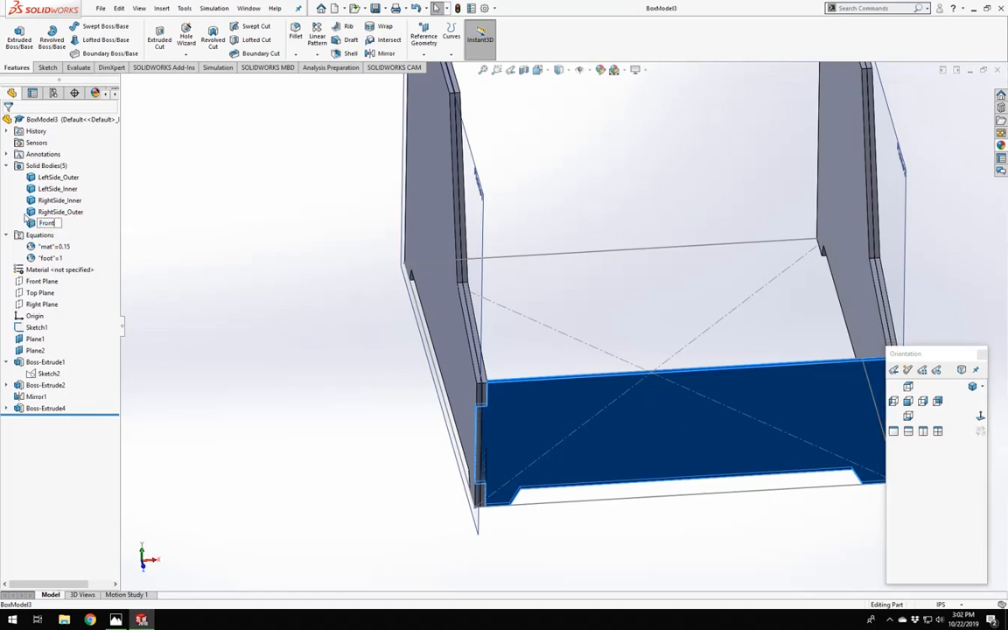
{"action": "left_click", "coordinate": [255, 321]}
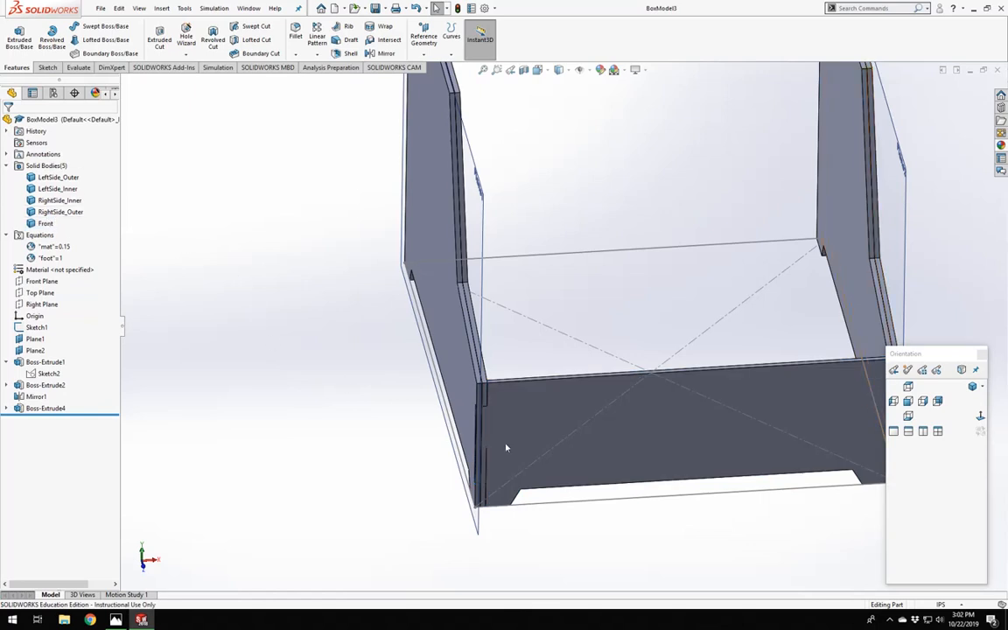
Start a new sketch on the lower sloped edge face of the LeftSide_Outer body and orient the view normal to it.
{"action": "scroll", "coordinate": [506, 448], "scroll_direction": "up", "scroll_amount": 3}
{"action": "scroll", "coordinate": [580, 418], "scroll_direction": "down", "scroll_amount": 2}
{"action": "scroll", "coordinate": [563, 315], "scroll_direction": "up", "scroll_amount": 3}
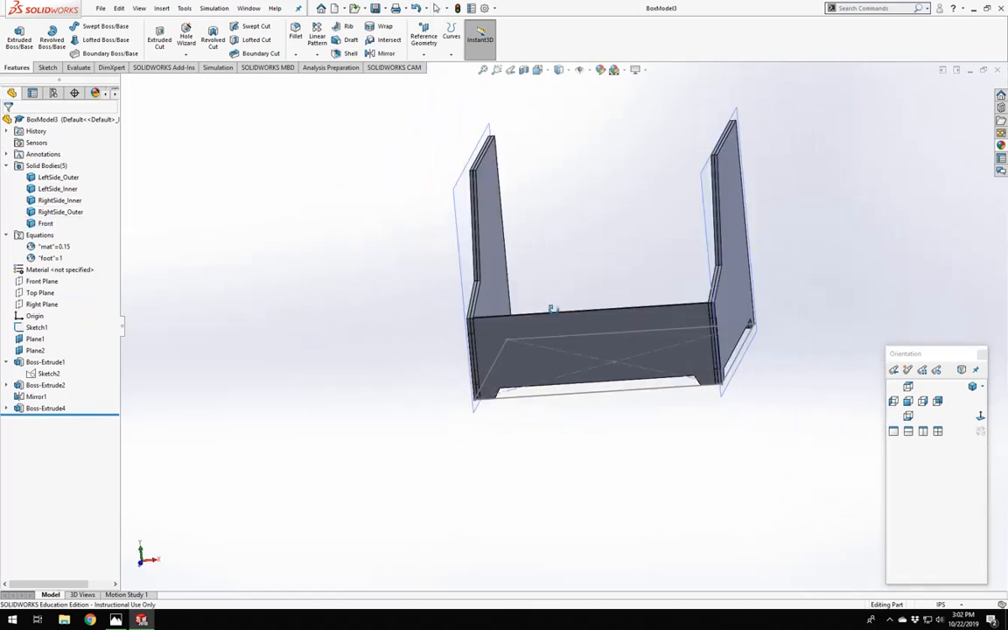
{"action": "middle_click_drag", "start_coordinate": [552, 308], "coordinate": [611, 294]}
{"action": "scroll", "coordinate": [636, 322], "scroll_direction": "down", "scroll_amount": 4}
{"action": "scroll", "coordinate": [636, 322], "scroll_direction": "up", "scroll_amount": 3}
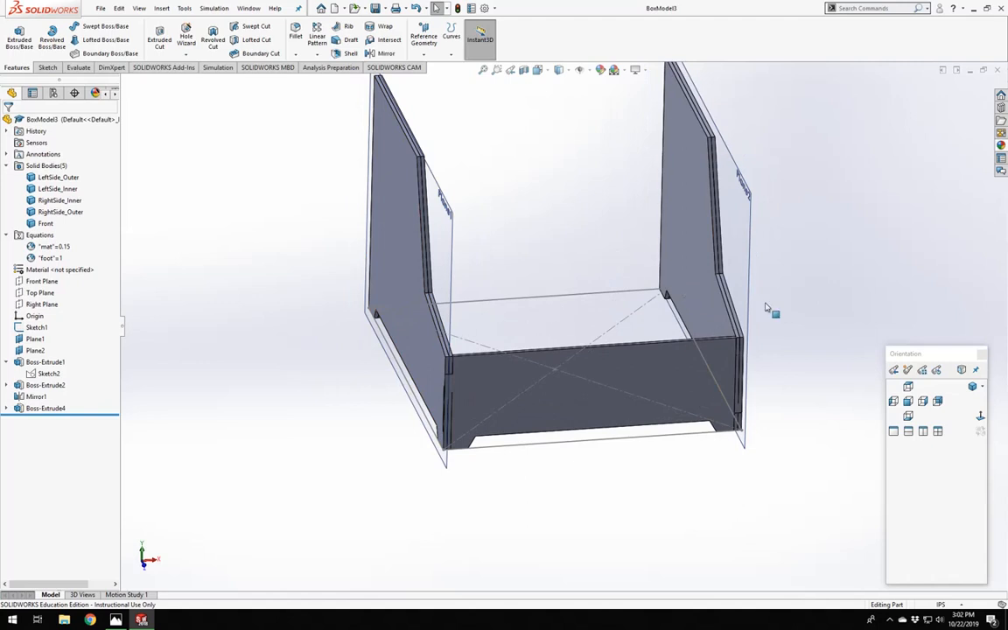
{"action": "scroll", "coordinate": [479, 331], "scroll_direction": "down", "scroll_amount": 5}
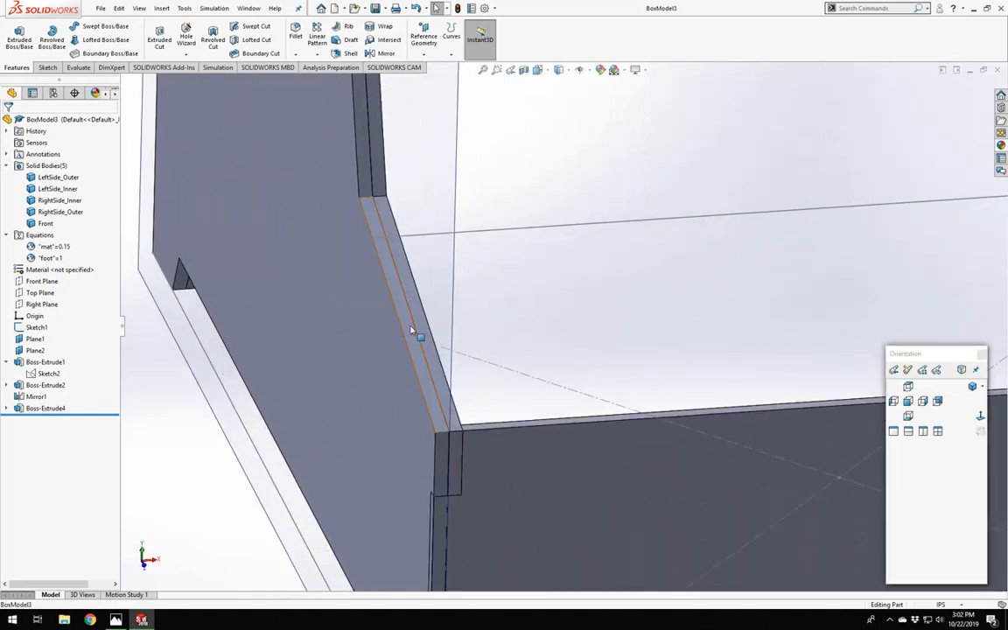
{"action": "left_click", "coordinate": [412, 329]}
{"action": "left_click", "coordinate": [456, 278]}
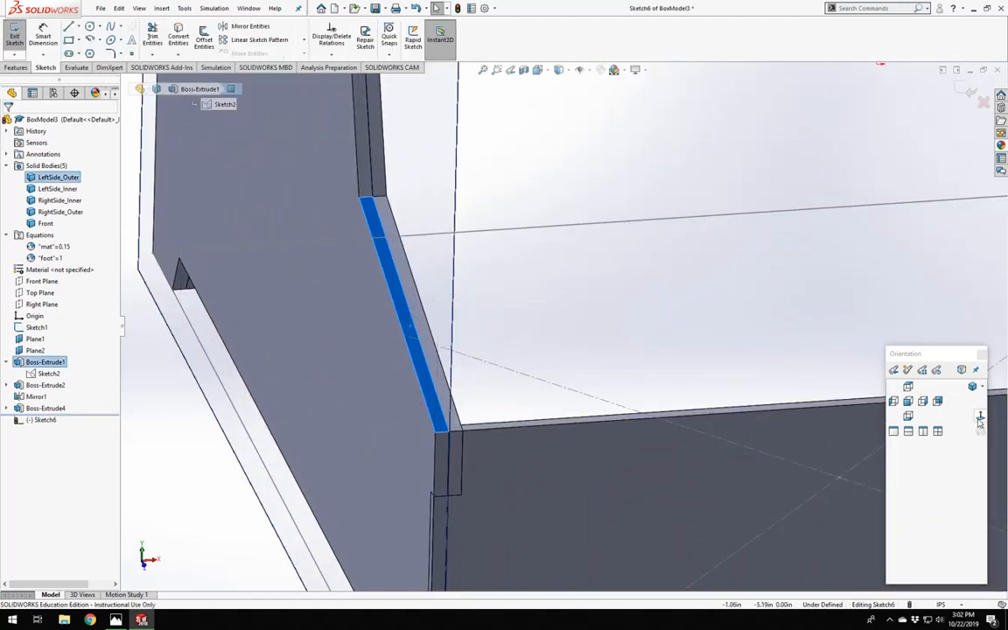
{"action": "left_click", "coordinate": [980, 418]}
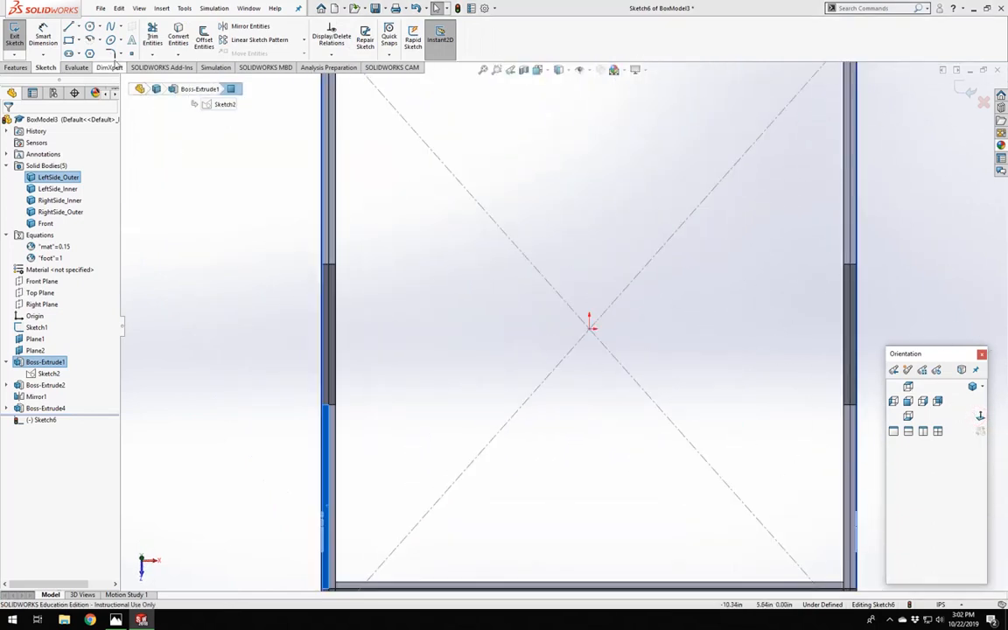
Sketch connected lines across the left side panel's double thickness and about 0.6 in up its inner edge to the slope's upper corner.
{"action": "left_click", "coordinate": [69, 41]}
{"action": "left_click", "coordinate": [68, 26]}
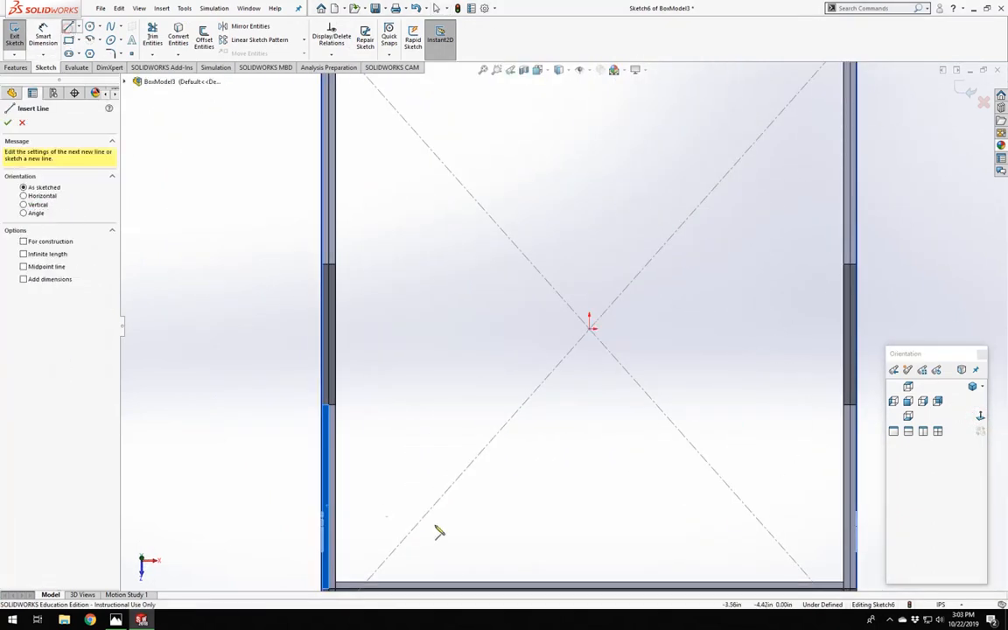
{"action": "scroll", "coordinate": [475, 361], "scroll_direction": "down", "scroll_amount": 2}
{"action": "scroll", "coordinate": [476, 361], "scroll_direction": "down", "scroll_amount": 3}
{"action": "left_click", "coordinate": [317, 200]}
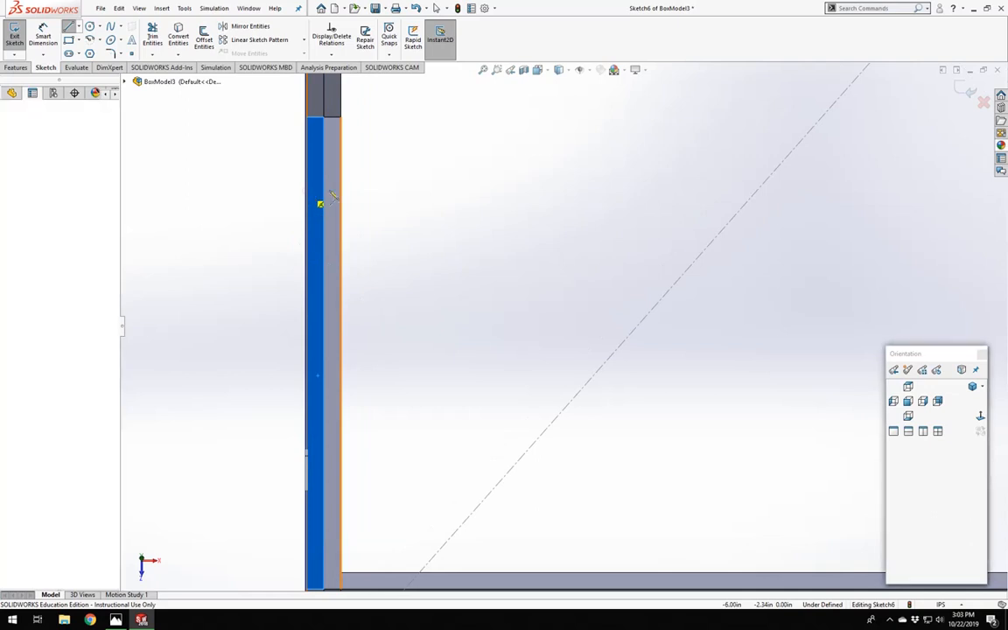
{"action": "left_click", "coordinate": [342, 191]}
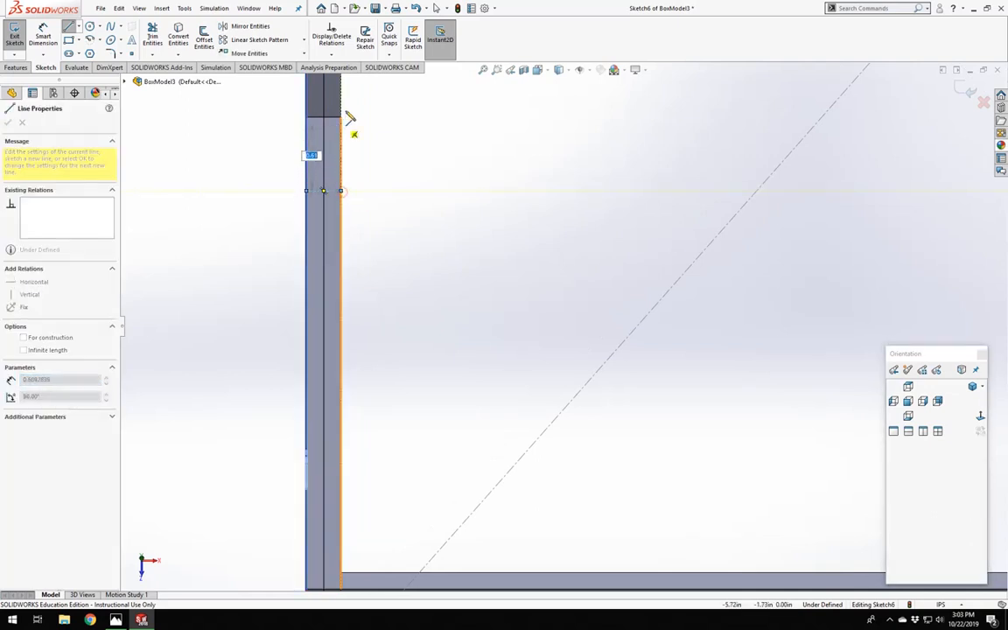
{"action": "left_click", "coordinate": [341, 118]}
Continue the profile across to the right side panel's inner edge and outline its tab across the 0.30 in double panel thickness.
{"action": "scroll", "coordinate": [678, 171], "scroll_direction": "up", "scroll_amount": 7}
{"action": "scroll", "coordinate": [867, 229], "scroll_direction": "down", "scroll_amount": 5}
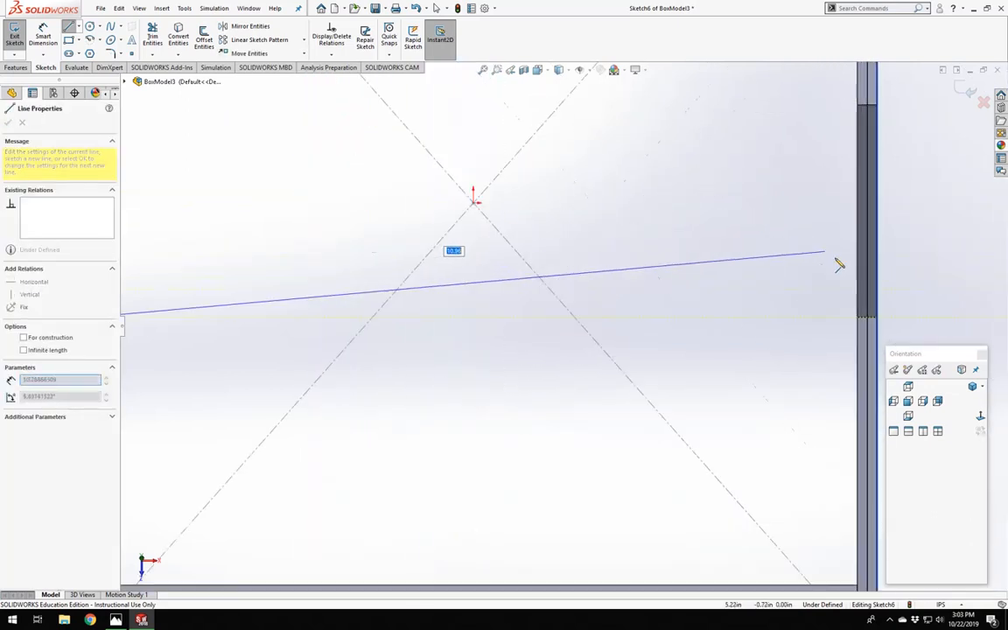
{"action": "left_click", "coordinate": [850, 334]}
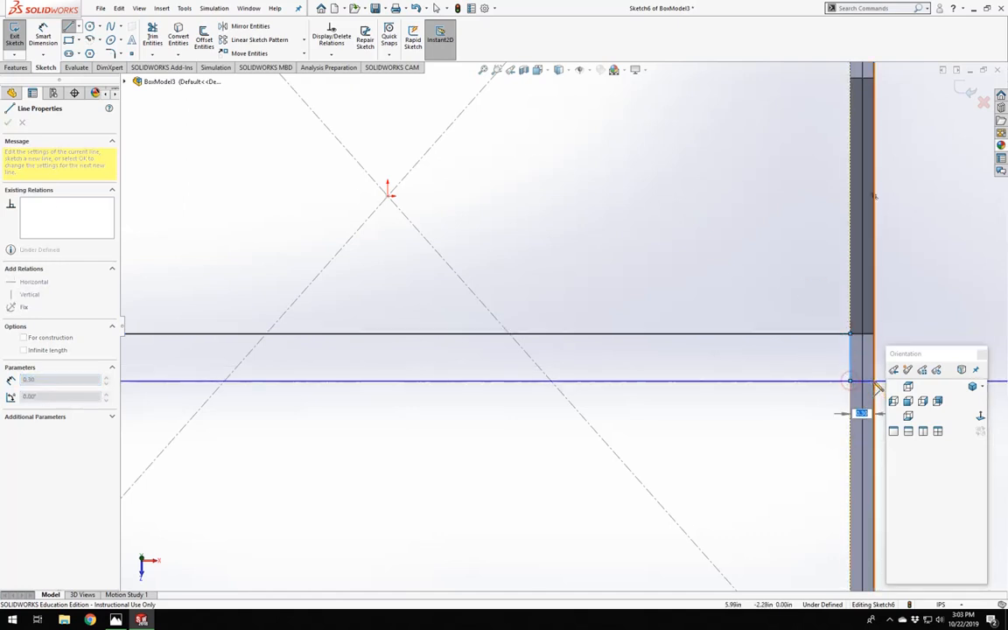
{"action": "left_click", "coordinate": [851, 376]}
{"action": "scroll", "coordinate": [708, 437], "scroll_direction": "down", "scroll_amount": 3}
{"action": "scroll", "coordinate": [736, 457], "scroll_direction": "up", "scroll_amount": 5}
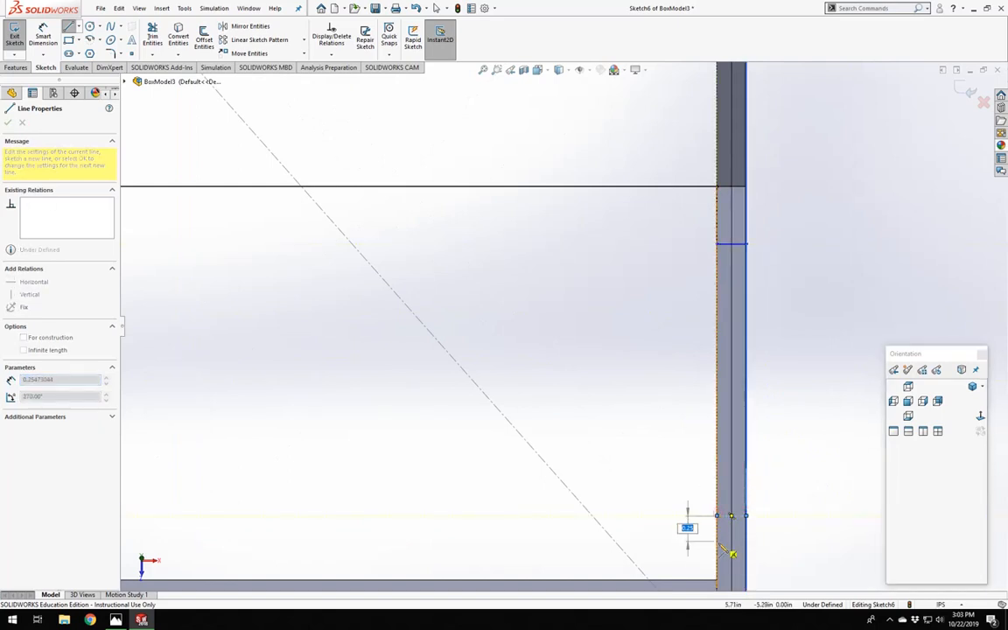
{"action": "scroll", "coordinate": [719, 581], "scroll_direction": "down", "scroll_amount": 3}
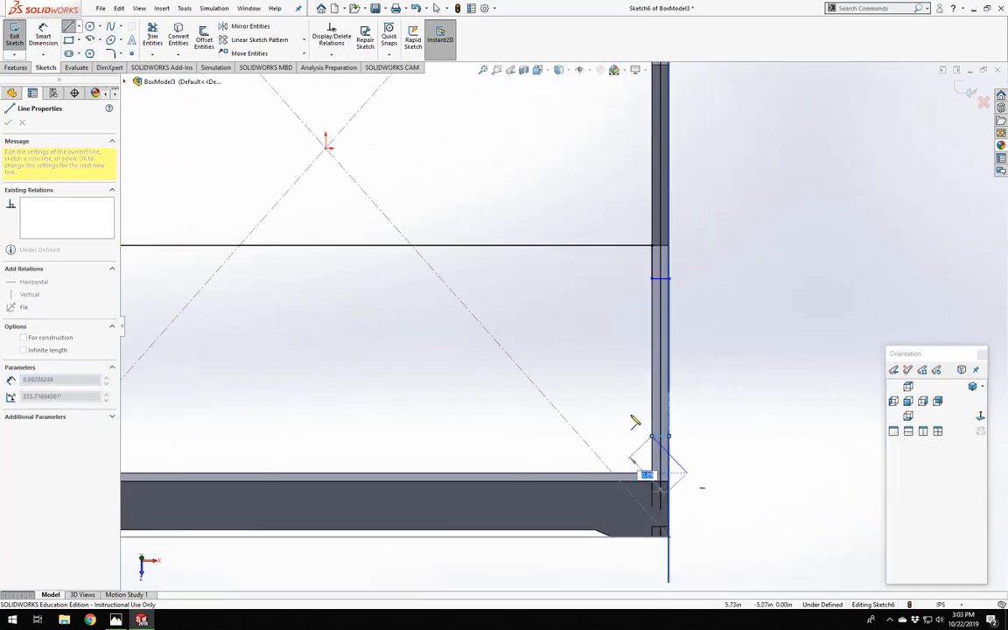
{"action": "scroll", "coordinate": [635, 426], "scroll_direction": "up", "scroll_amount": 1}
{"action": "key", "text": "Escape"}
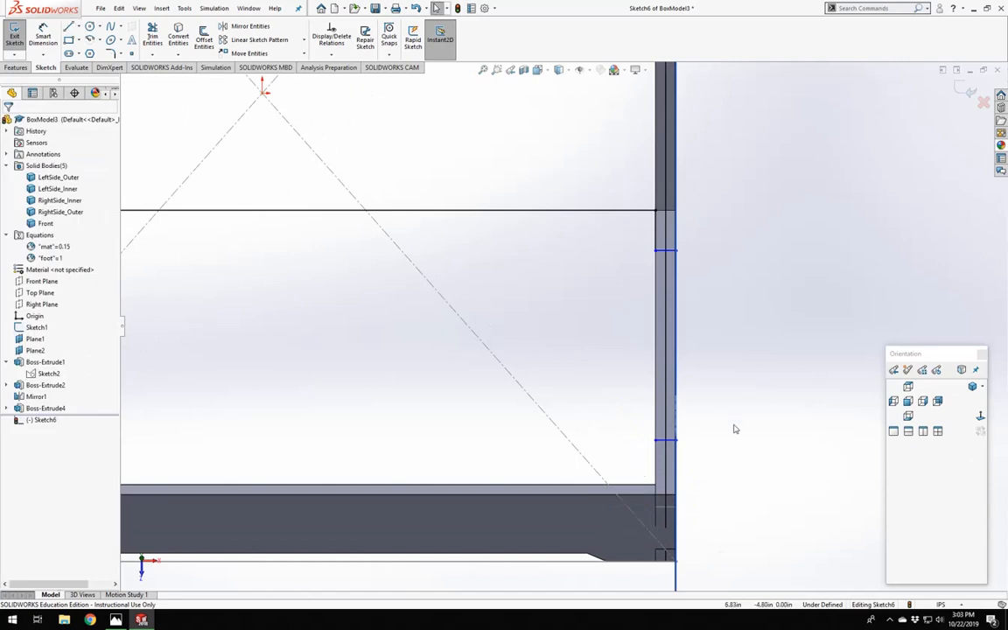
Close the profile along the slope's lower edge between the side panels, outlining the left tab about 2.8 in long.
{"action": "right_click_drag", "start_coordinate": [734, 425], "coordinate": [679, 450]}
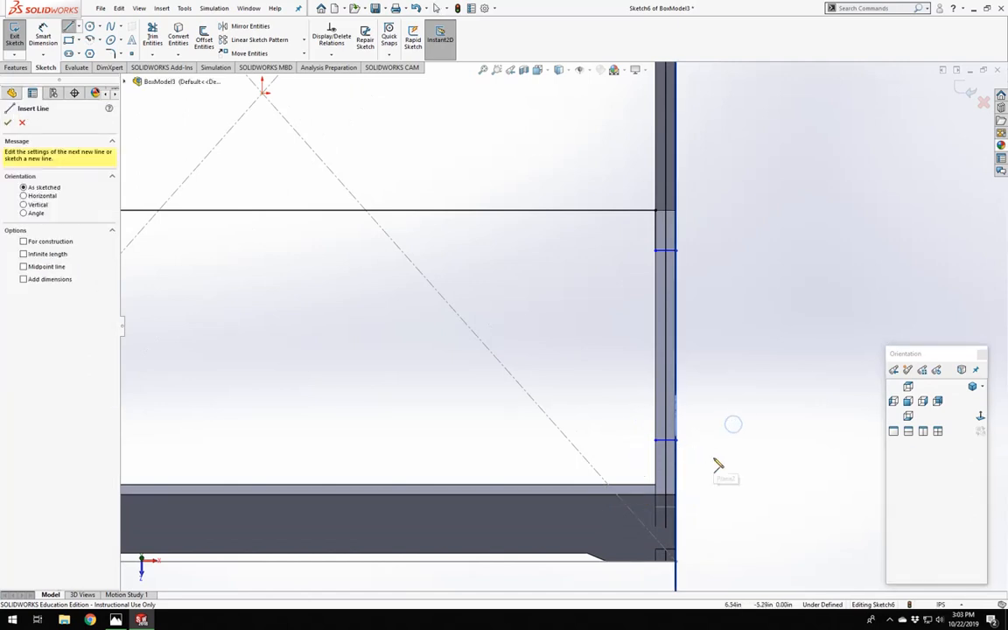
{"action": "left_click", "coordinate": [664, 441]}
{"action": "scroll", "coordinate": [360, 468], "scroll_direction": "down", "scroll_amount": 3}
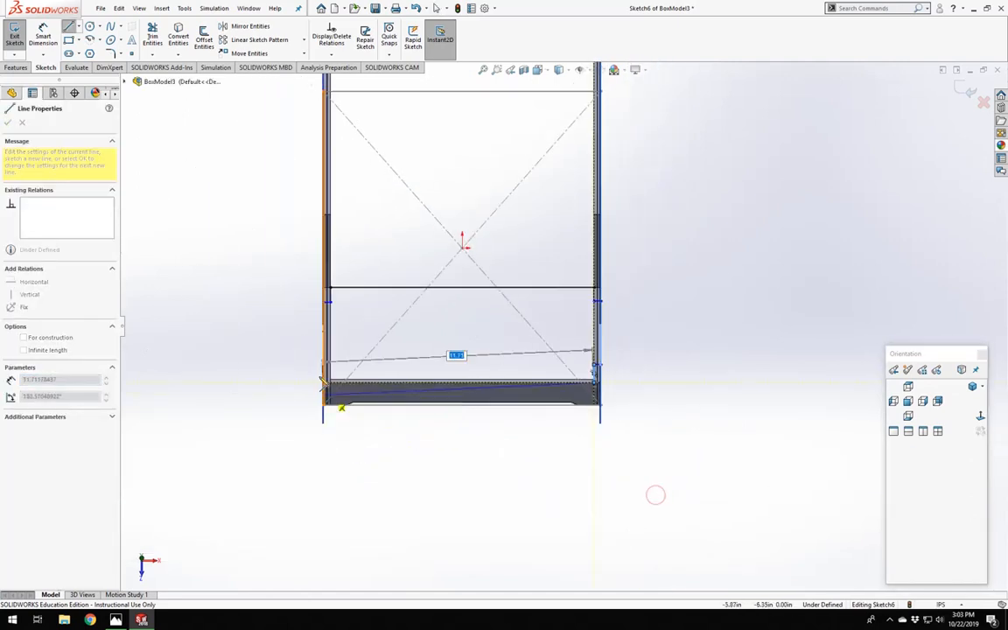
{"action": "scroll", "coordinate": [411, 360], "scroll_direction": "up", "scroll_amount": 4}
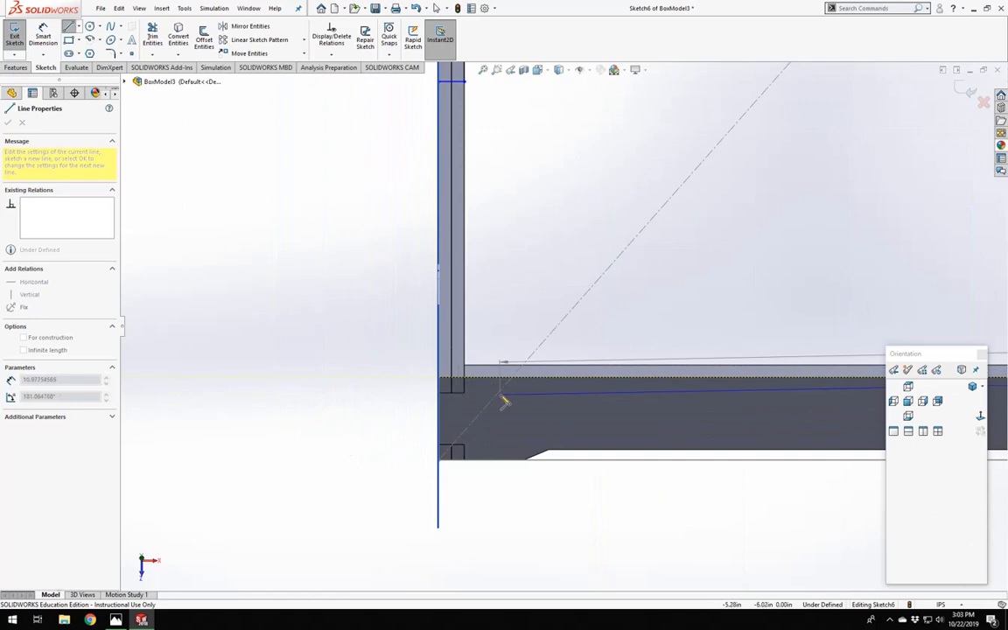
{"action": "left_click", "coordinate": [464, 377]}
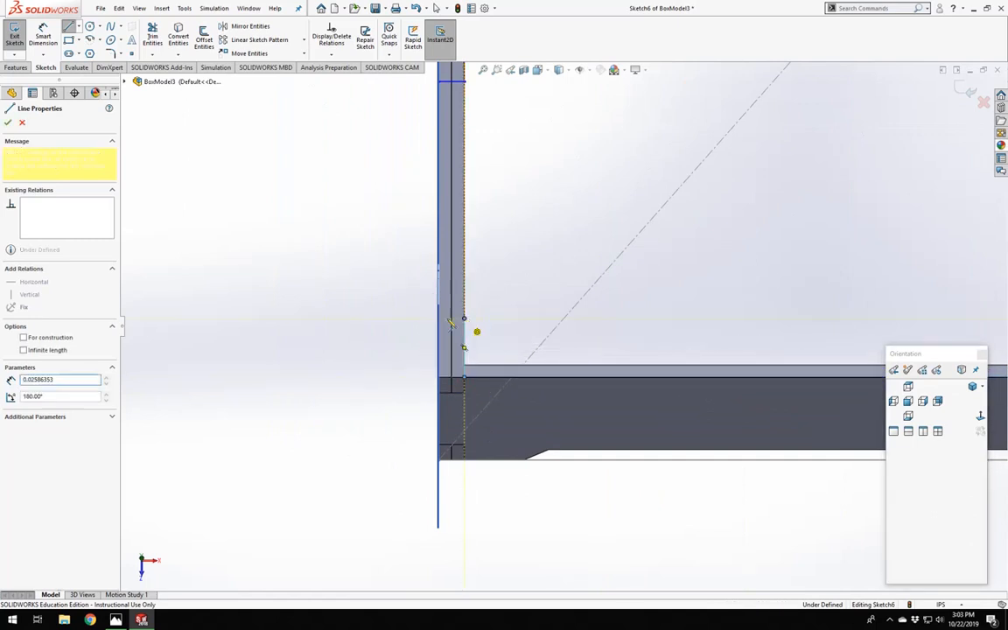
{"action": "left_click", "coordinate": [464, 319]}
{"action": "left_click", "coordinate": [438, 319]}
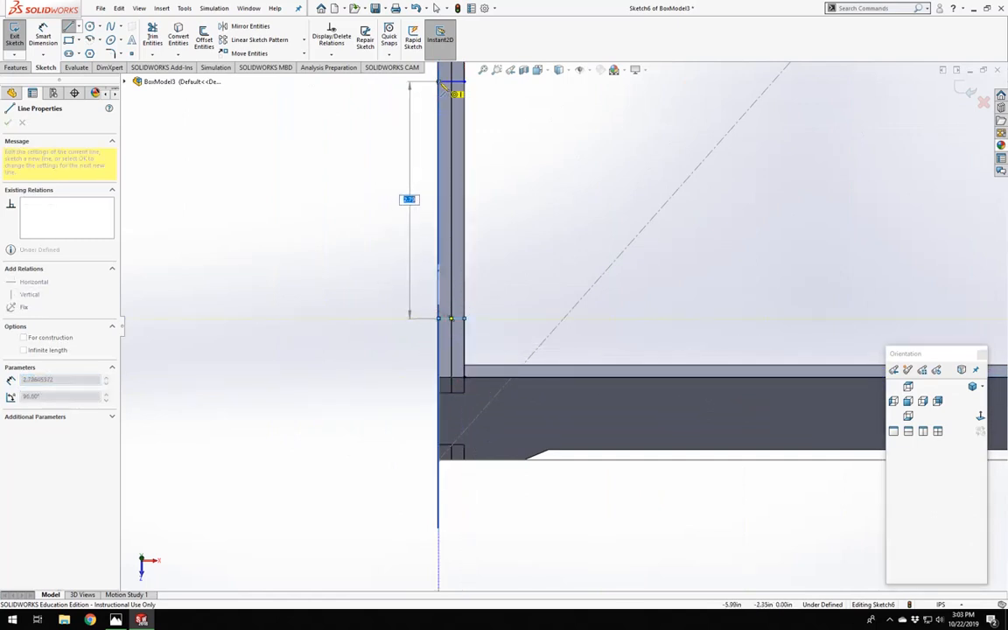
{"action": "left_click", "coordinate": [439, 82]}
{"action": "key", "text": "Escape"}
Make the four short vertical shoulder lines beside the left and right tabs equal in length.
{"action": "scroll", "coordinate": [649, 304], "scroll_direction": "up", "scroll_amount": 4}
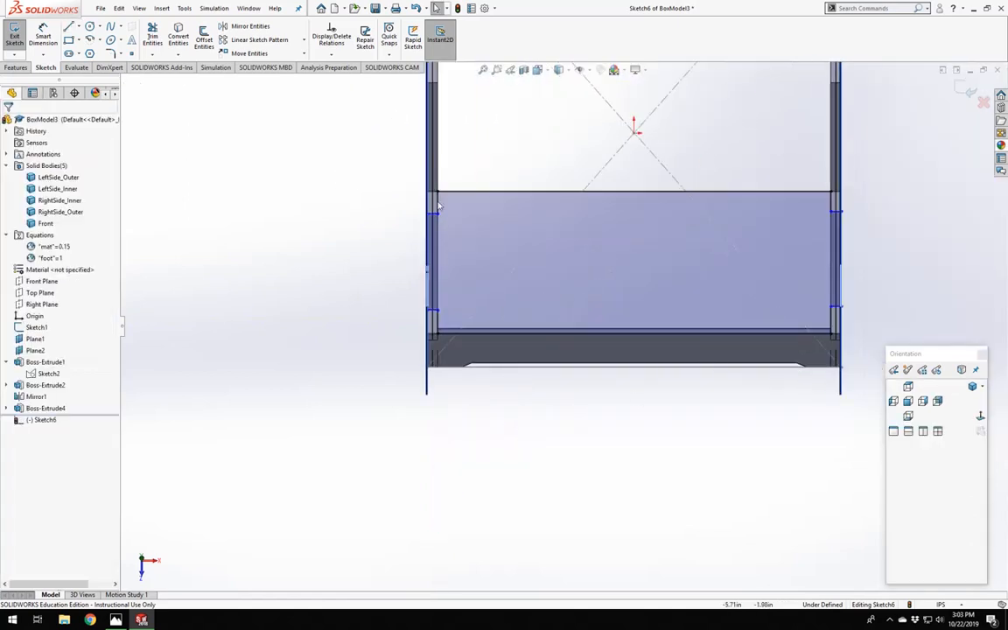
{"action": "scroll", "coordinate": [441, 203], "scroll_direction": "down", "scroll_amount": 3}
{"action": "left_click", "coordinate": [464, 247]}
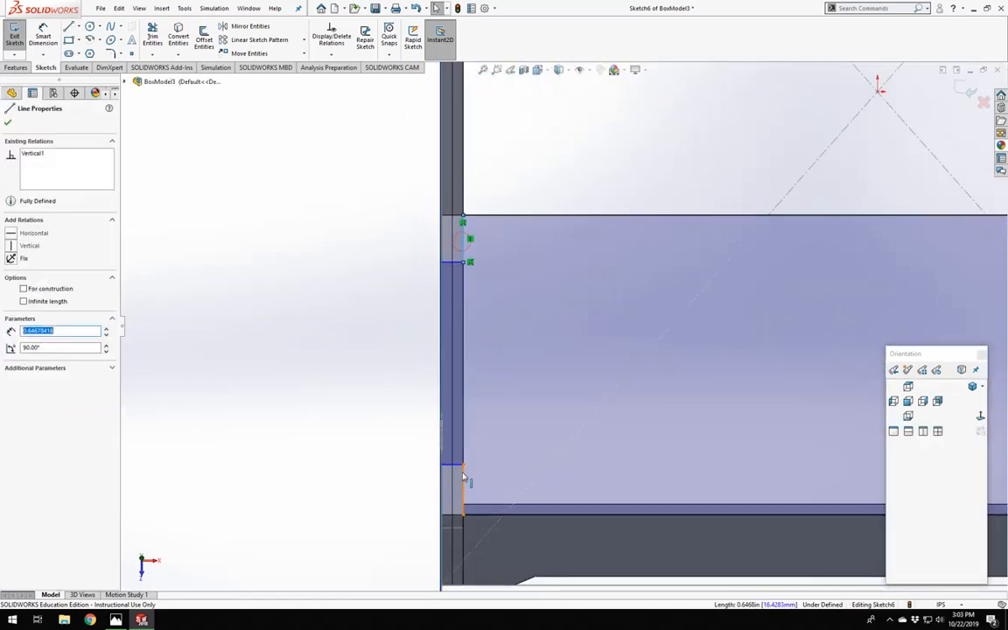
{"action": "left_click", "coordinate": [466, 473], "text": "ctrl"}
{"action": "scroll", "coordinate": [687, 387], "scroll_direction": "up", "scroll_amount": 3}
{"action": "scroll", "coordinate": [791, 314], "scroll_direction": "down", "scroll_amount": 3}
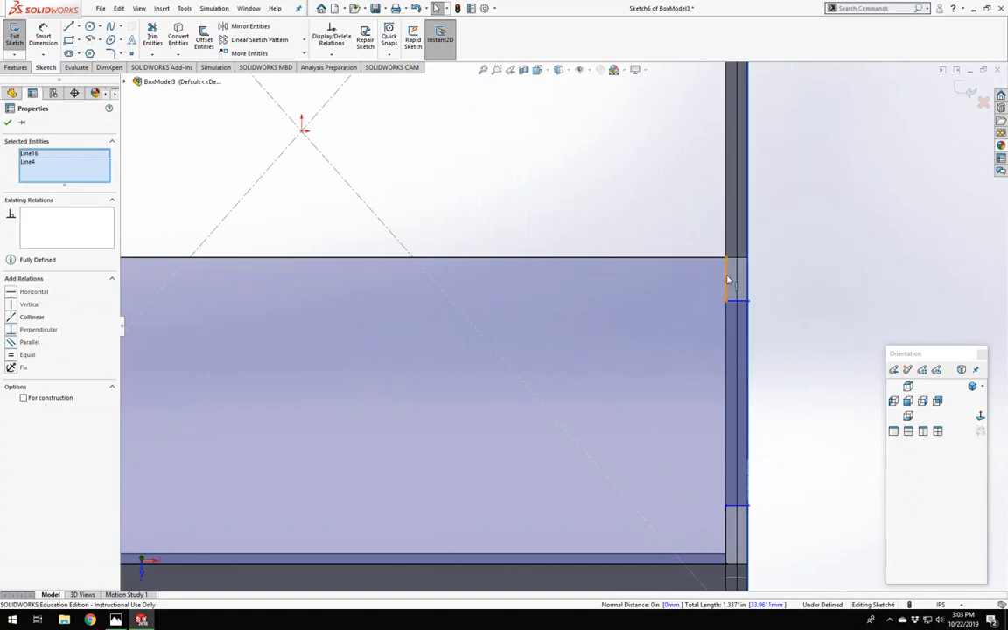
{"action": "left_click", "coordinate": [725, 333], "text": "ctrl"}
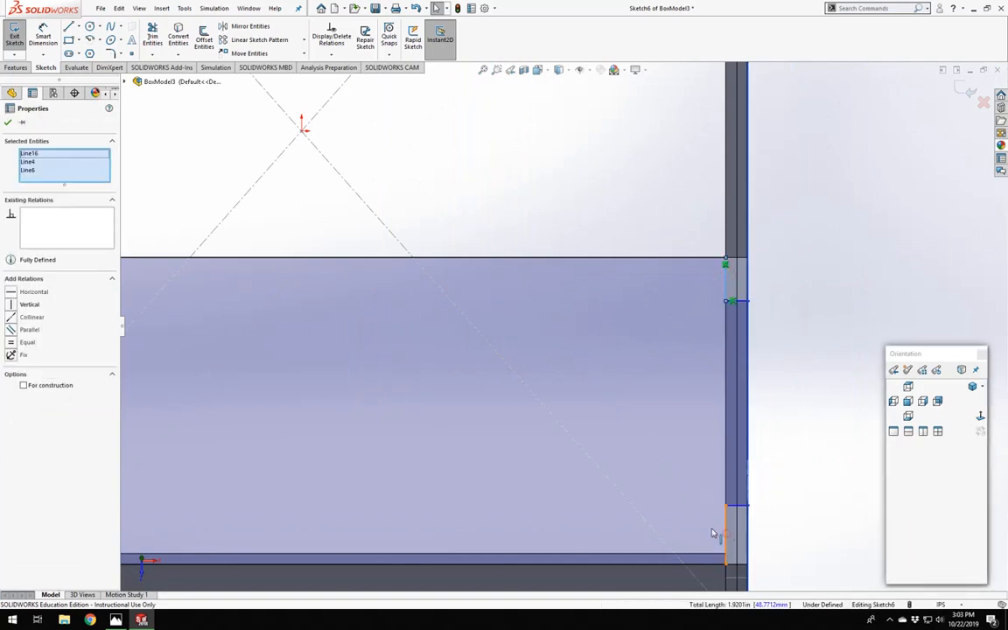
{"action": "left_click", "coordinate": [728, 537], "text": "ctrl"}
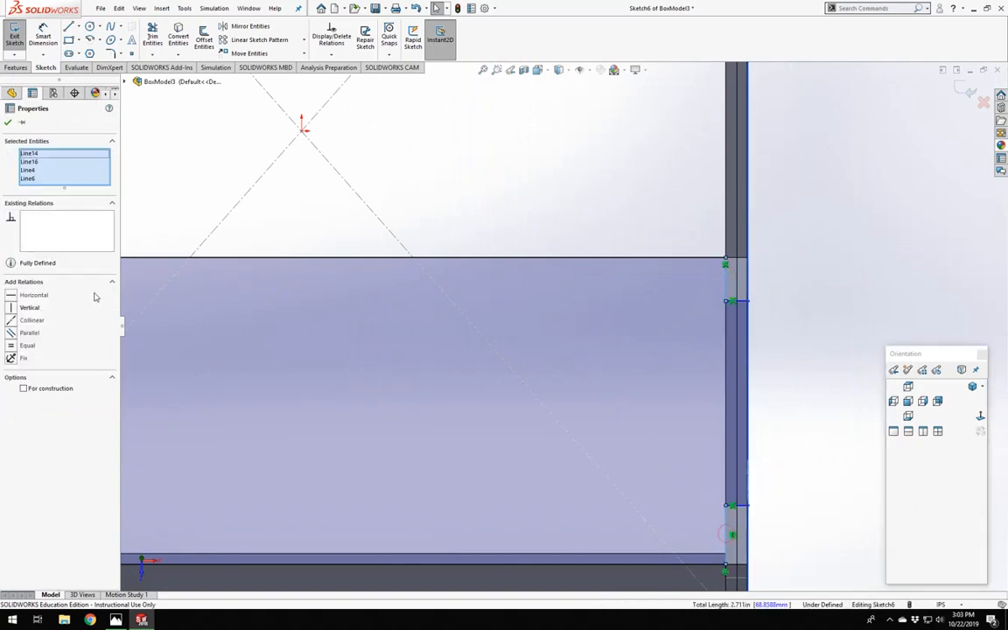
{"action": "left_click", "coordinate": [11, 346]}
{"action": "left_click", "coordinate": [841, 347]}
{"action": "scroll", "coordinate": [772, 378], "scroll_direction": "up", "scroll_amount": 3}
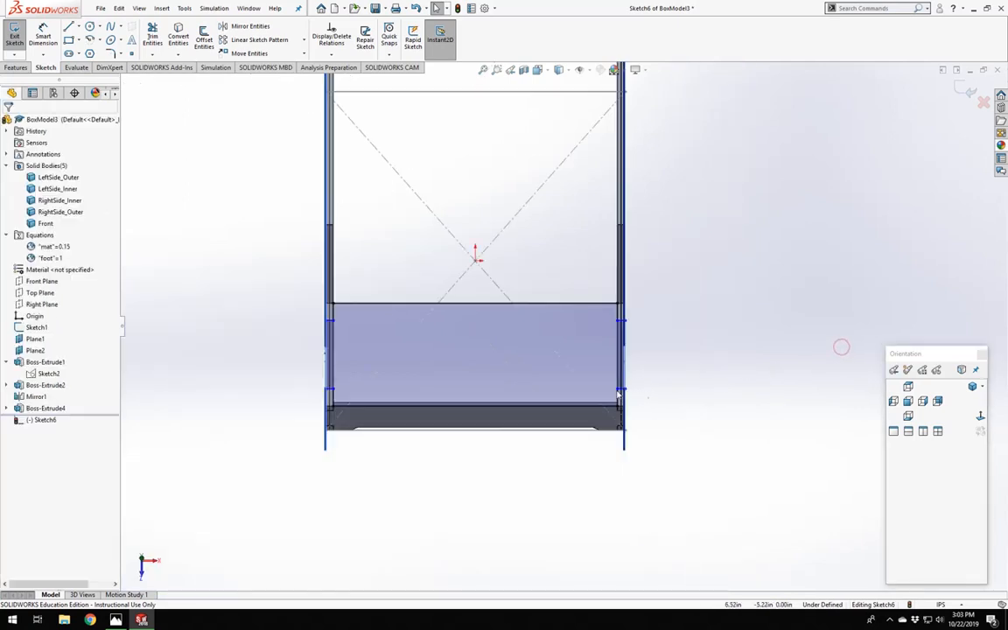
Dimension the upper shoulder line beside the left tab to 0.75 in.
{"action": "scroll", "coordinate": [396, 331], "scroll_direction": "down", "scroll_amount": 5}
{"action": "scroll", "coordinate": [259, 356], "scroll_direction": "up", "scroll_amount": 5}
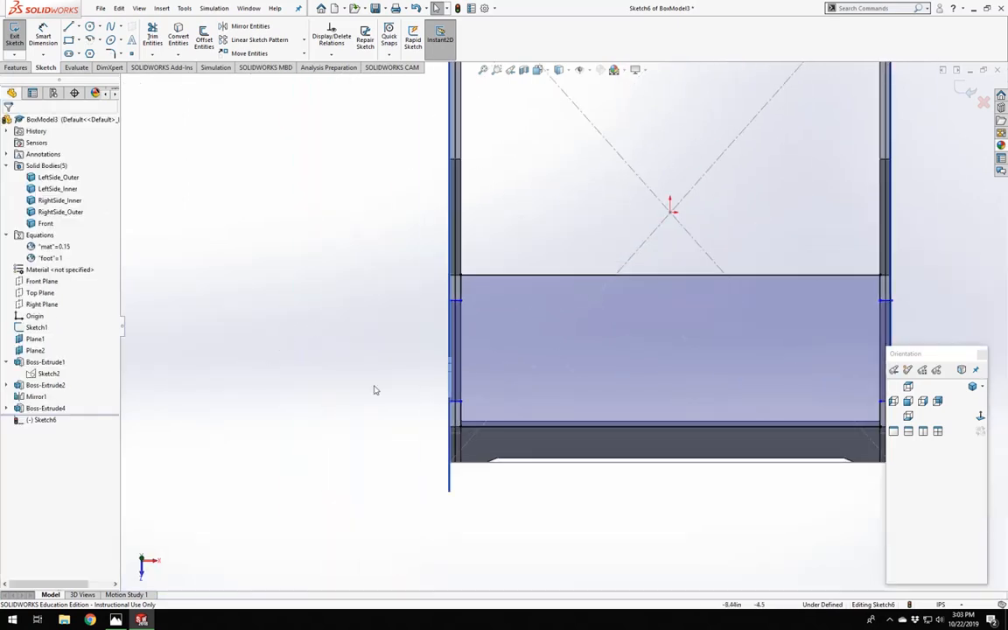
{"action": "right_click_drag", "start_coordinate": [419, 377], "coordinate": [423, 332]}
{"action": "left_click", "coordinate": [456, 289]}
{"action": "left_click", "coordinate": [423, 289]}
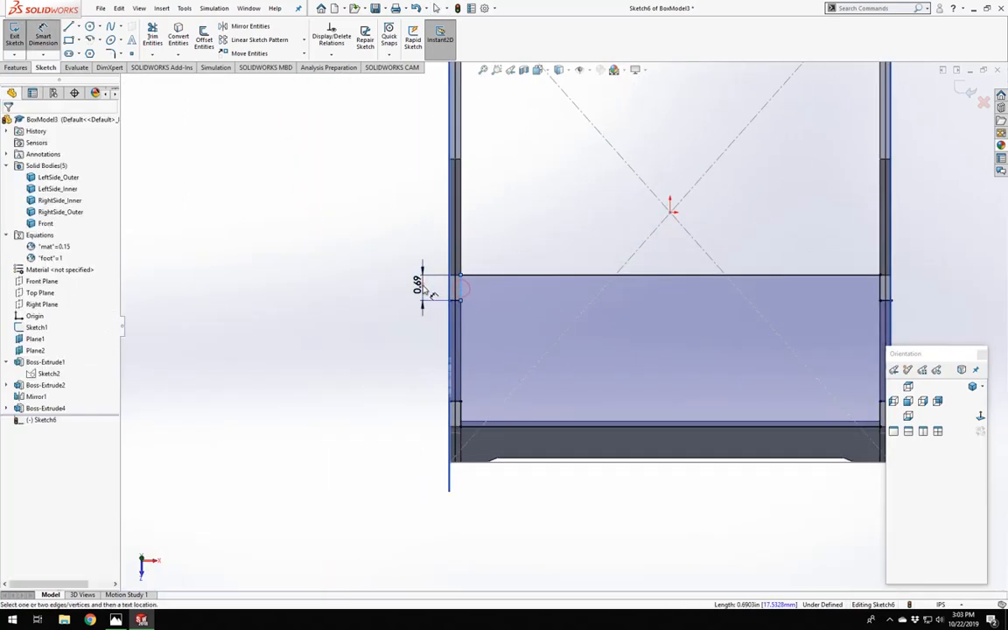
{"action": "key", "text": "Return"}
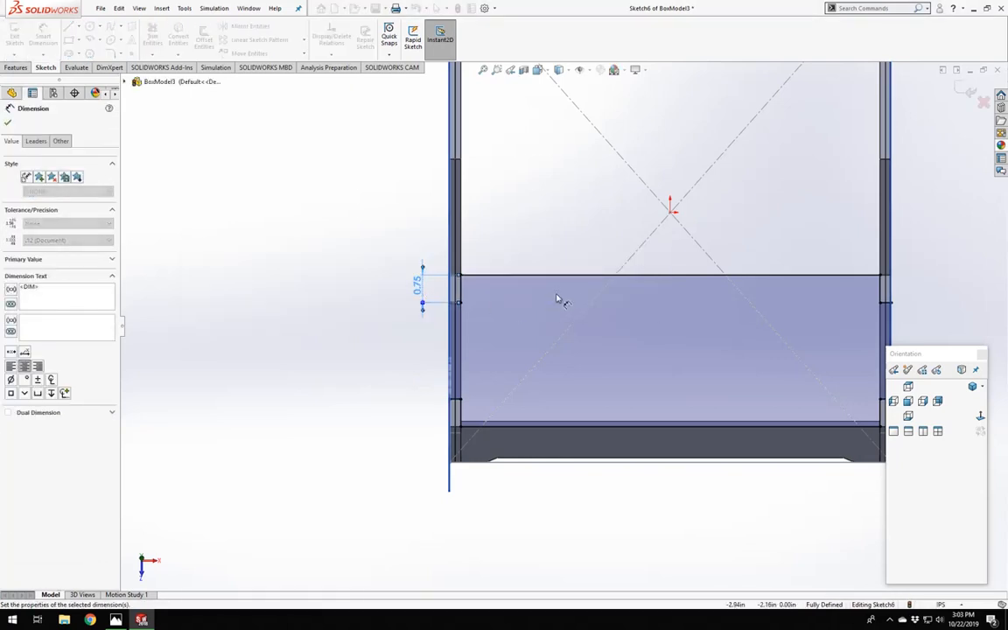
{"action": "scroll", "coordinate": [577, 306], "scroll_direction": "up", "scroll_amount": 1}
{"action": "scroll", "coordinate": [635, 300], "scroll_direction": "down", "scroll_amount": 1}
{"action": "key", "text": "Escape"}
{"action": "scroll", "coordinate": [618, 326], "scroll_direction": "up", "scroll_amount": 2}
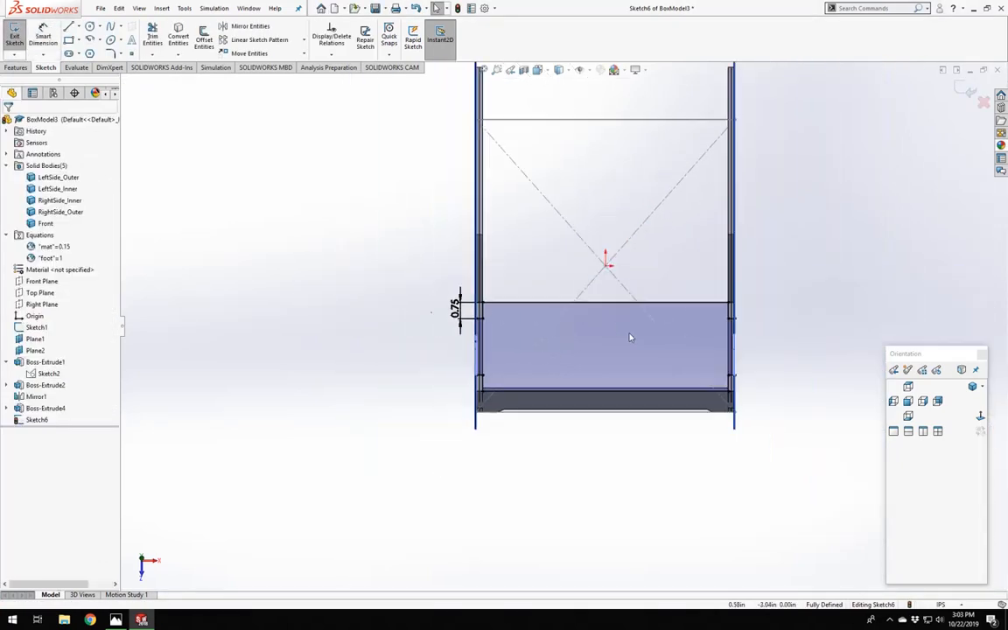
Extrude the sloped panel profile by the global variable "mat" in the reversed direction, without merging it into the other bodies.
{"action": "scroll", "coordinate": [626, 338], "scroll_direction": "down", "scroll_amount": 2}
{"action": "middle_click_drag", "start_coordinate": [597, 401], "coordinate": [613, 282]}
{"action": "scroll", "coordinate": [461, 381], "scroll_direction": "down", "scroll_amount": 2}
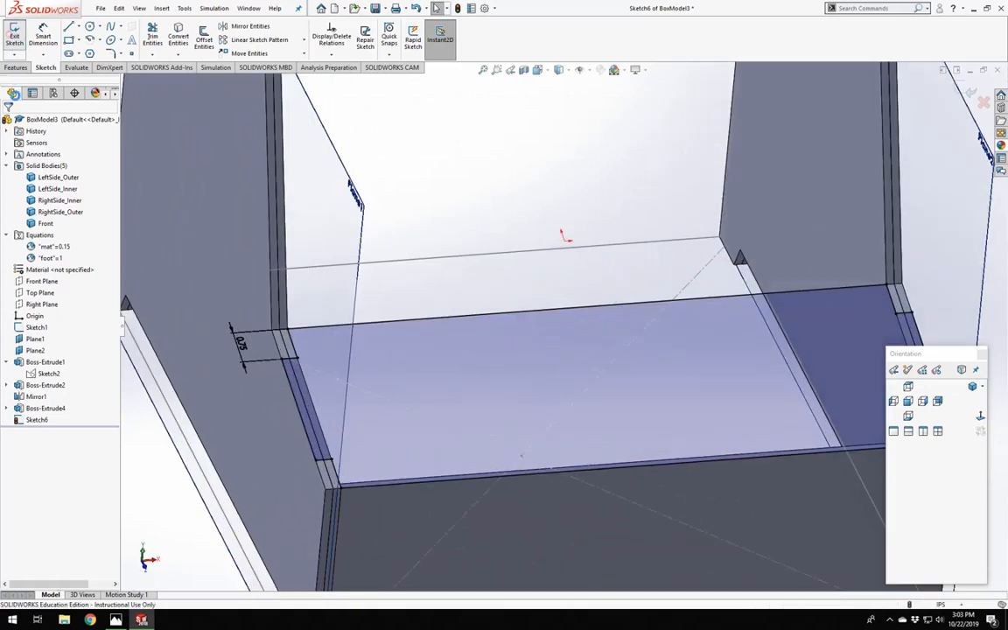
{"action": "left_click", "coordinate": [14, 33]}
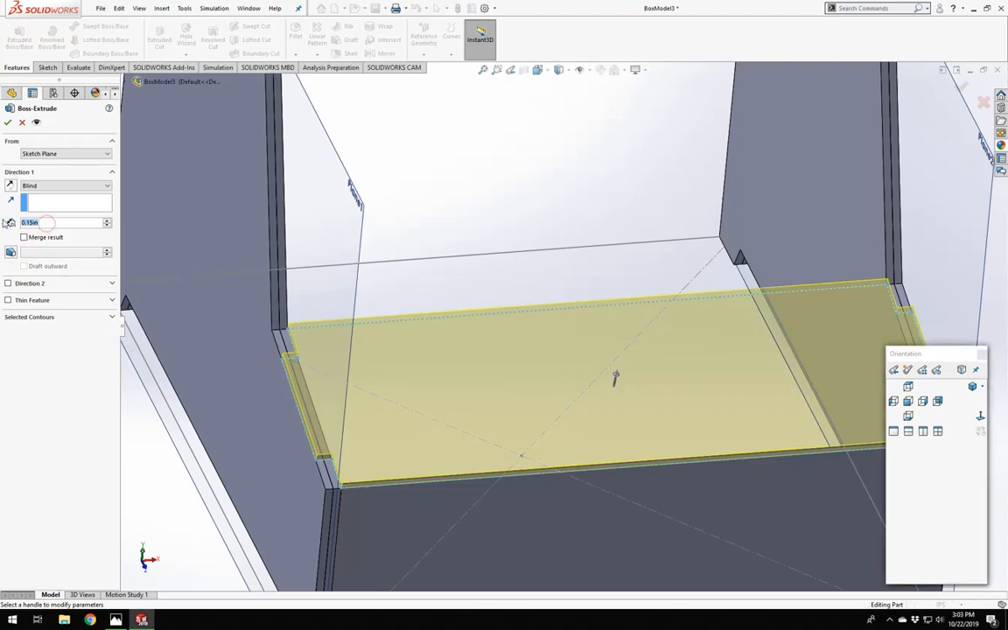
{"action": "type", "text": "="}
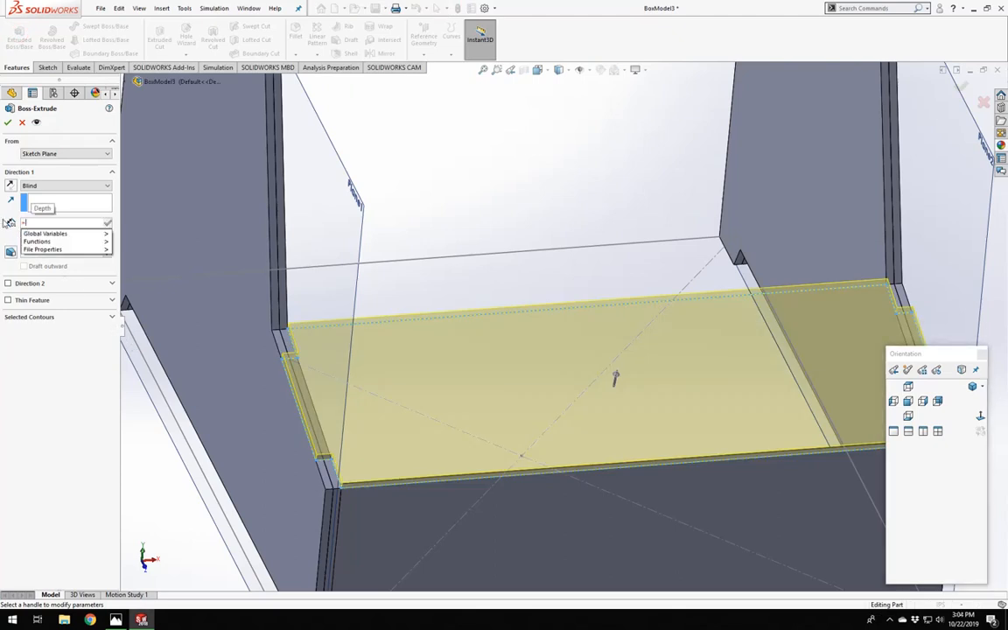
{"action": "type", "text": "\"mat"}
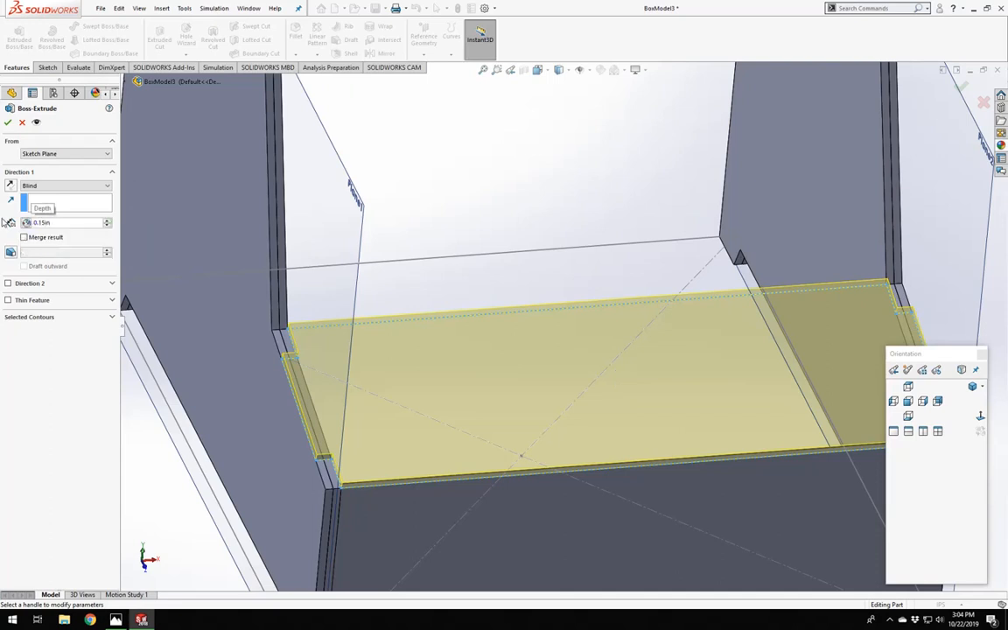
{"action": "left_click", "coordinate": [10, 186]}
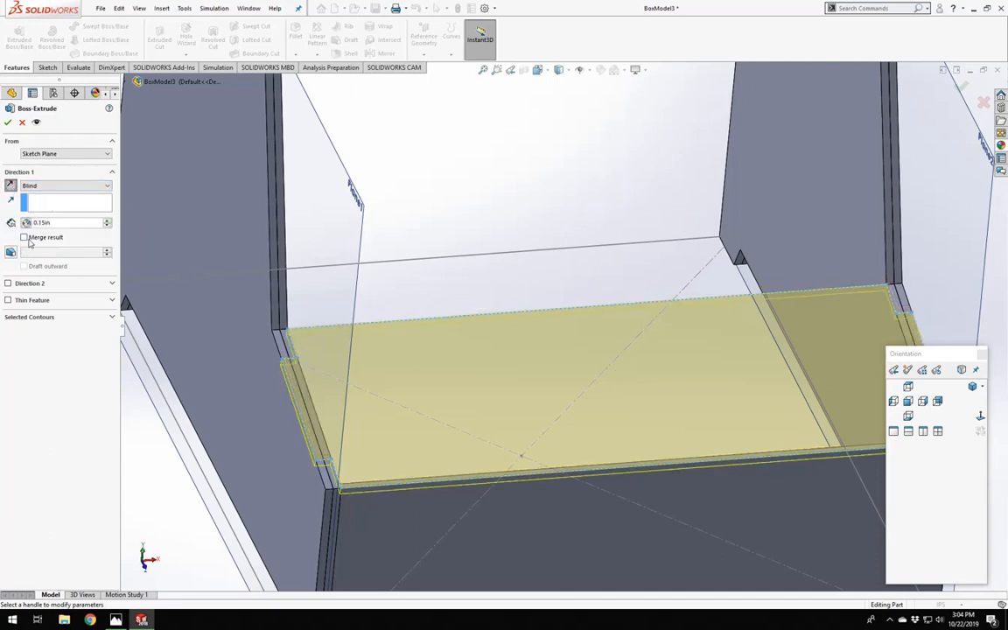
{"action": "left_click", "coordinate": [7, 123]}
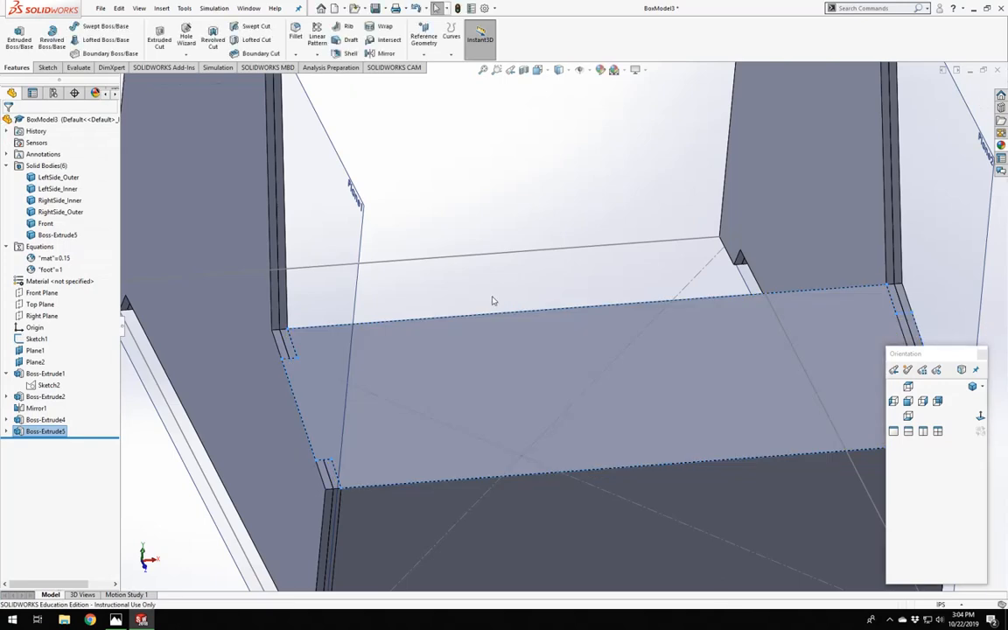
Examine the new sloped panel and its tab joints with the side panels from both sides of the box.
{"action": "scroll", "coordinate": [533, 351], "scroll_direction": "up", "scroll_amount": 5}
{"action": "middle_click_drag", "start_coordinate": [492, 368], "coordinate": [693, 469]}
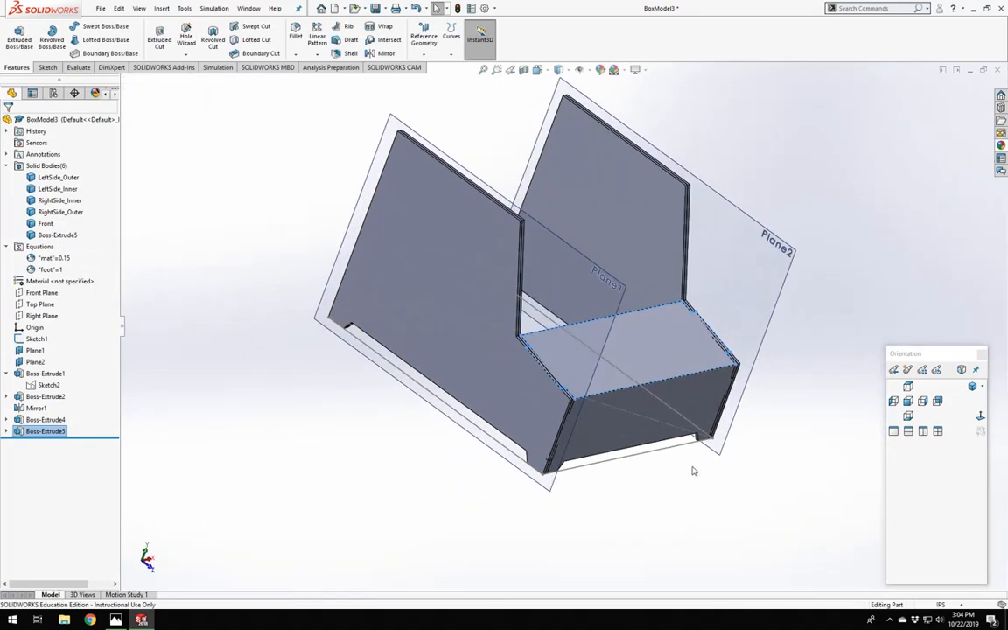
{"action": "scroll", "coordinate": [618, 371], "scroll_direction": "down", "scroll_amount": 3}
{"action": "middle_click_drag", "start_coordinate": [618, 371], "coordinate": [470, 373]}
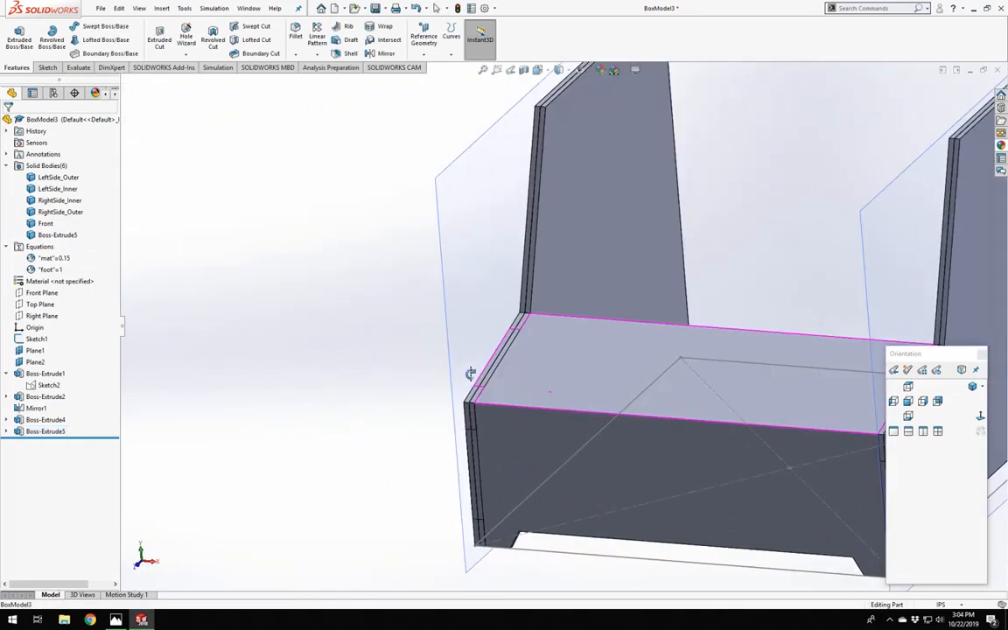
{"action": "scroll", "coordinate": [497, 411], "scroll_direction": "down", "scroll_amount": 6}
{"action": "middle_click_drag", "start_coordinate": [567, 466], "coordinate": [713, 392]}
{"action": "scroll", "coordinate": [712, 391], "scroll_direction": "up", "scroll_amount": 6}
{"action": "scroll", "coordinate": [736, 360], "scroll_direction": "down", "scroll_amount": 7}
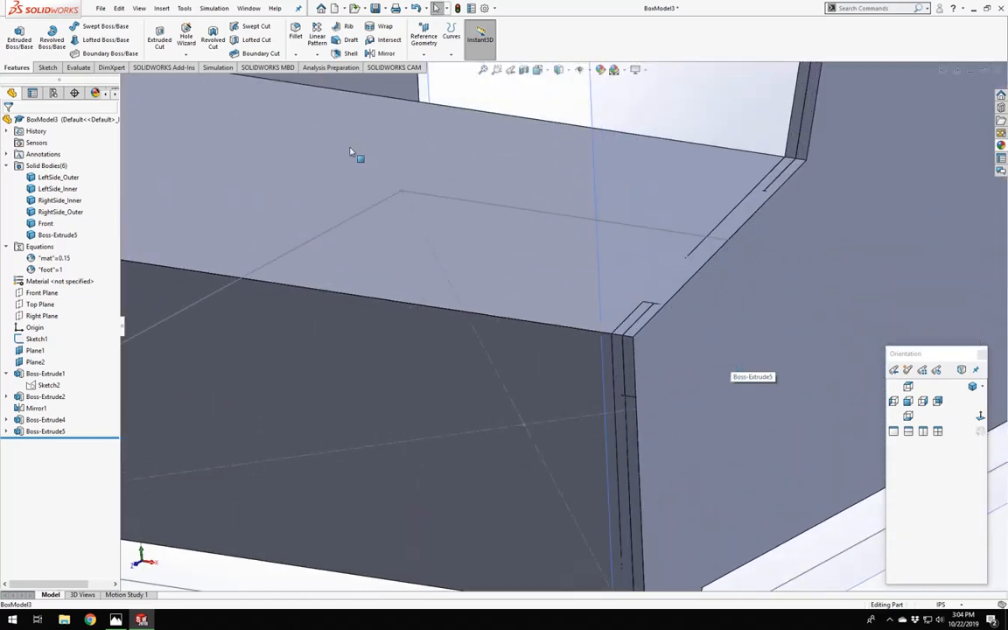
Section the model along the Right Plane and examine the corner where the sloped panel meets the front panel.
{"action": "left_click", "coordinate": [424, 46]}
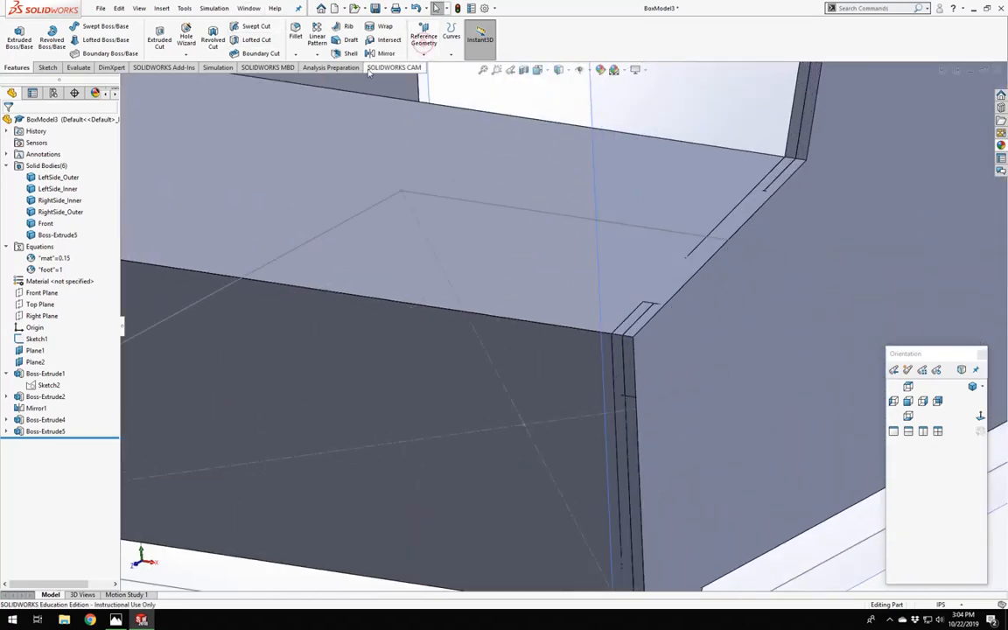
{"action": "left_click", "coordinate": [524, 73]}
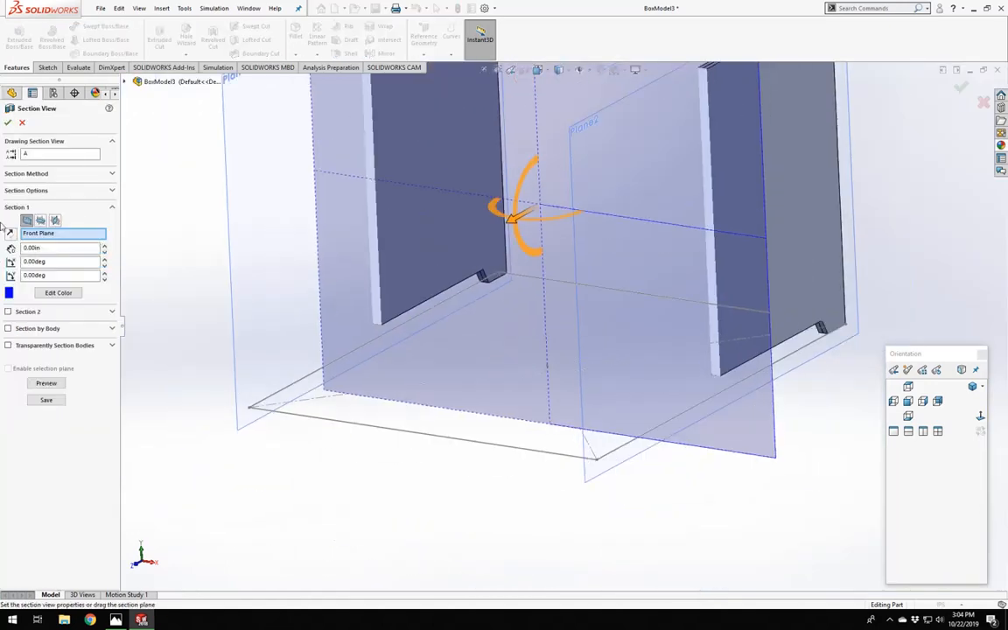
{"action": "left_click", "coordinate": [40, 221]}
{"action": "left_click", "coordinate": [55, 221]}
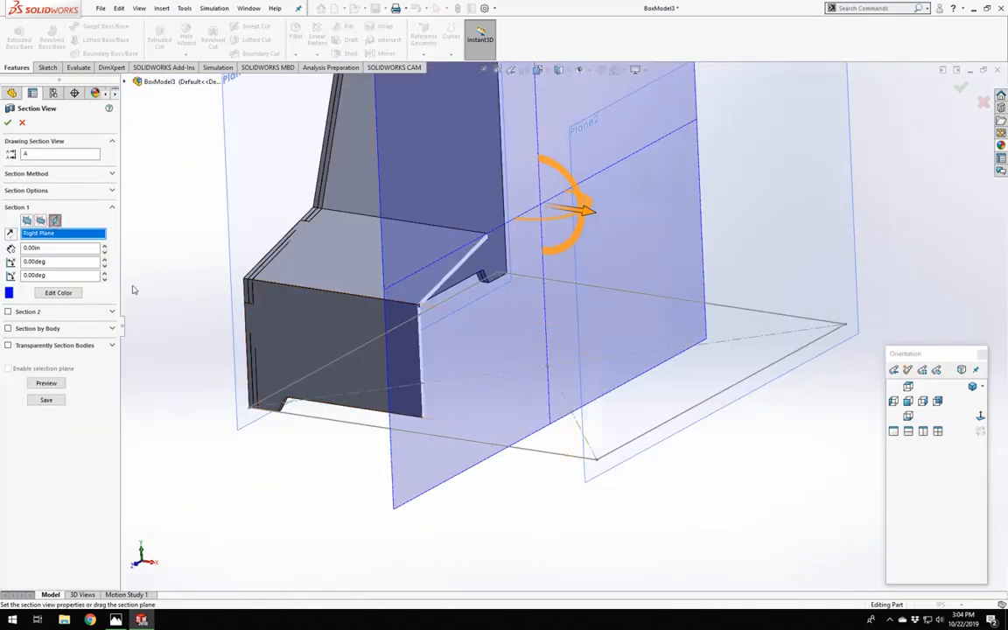
{"action": "left_click", "coordinate": [8, 123]}
{"action": "middle_click_drag", "start_coordinate": [418, 302], "coordinate": [371, 311]}
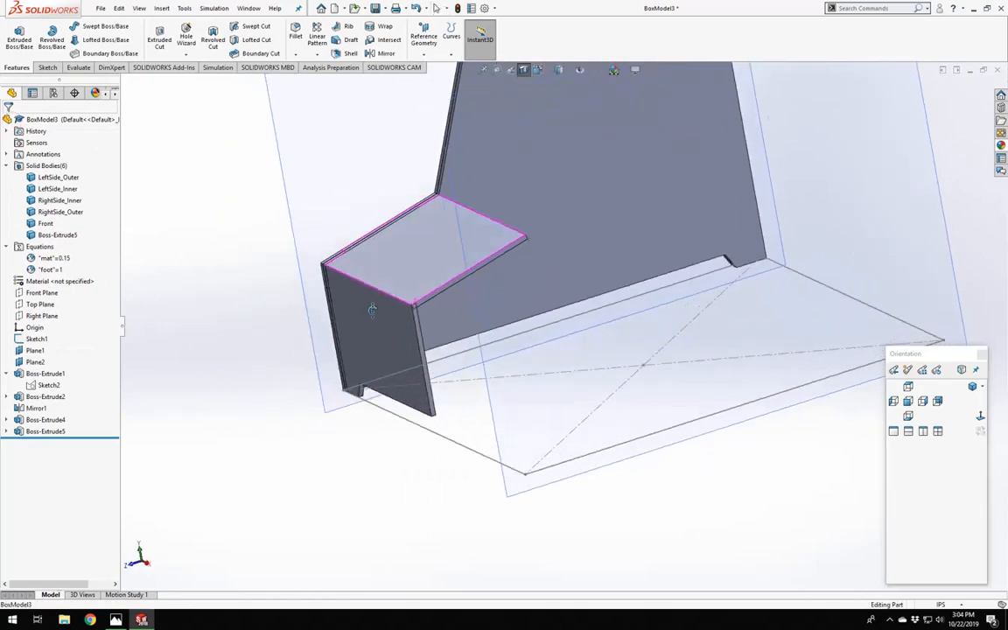
{"action": "scroll", "coordinate": [394, 299], "scroll_direction": "down", "scroll_amount": 4}
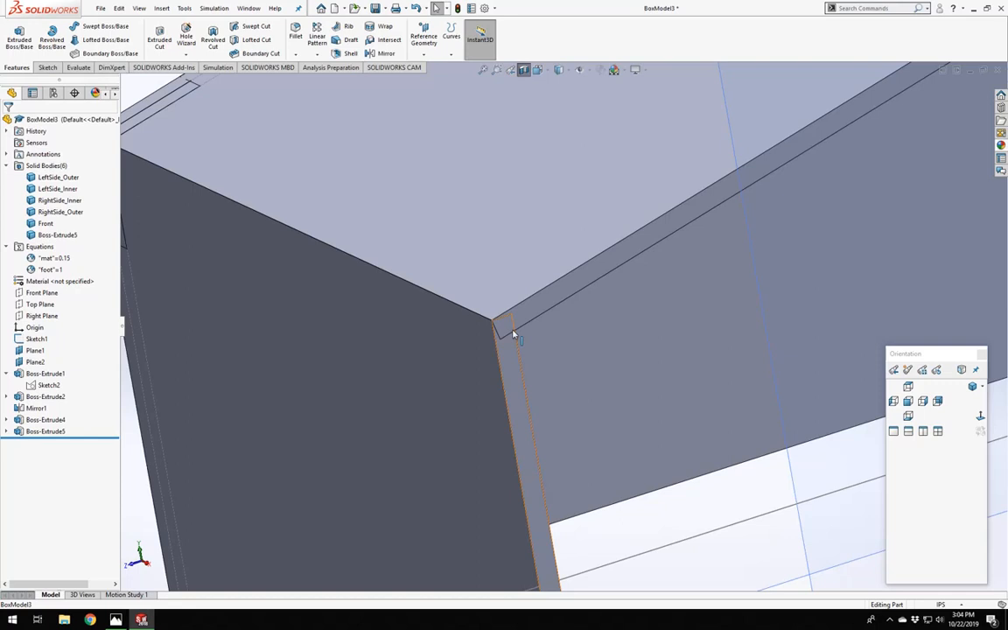
{"action": "scroll", "coordinate": [534, 306], "scroll_direction": "up", "scroll_amount": 4}
{"action": "scroll", "coordinate": [539, 348], "scroll_direction": "down", "scroll_amount": 6}
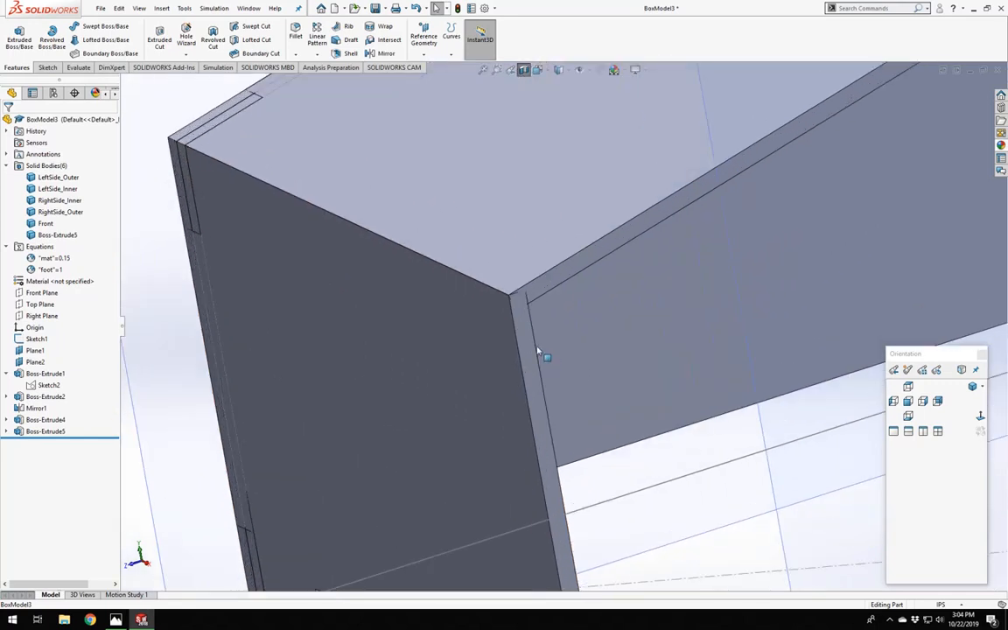
Examine the sectioned corner between the sloped panel and the front panel up close and from several angles.
{"action": "scroll", "coordinate": [525, 254], "scroll_direction": "up", "scroll_amount": 5}
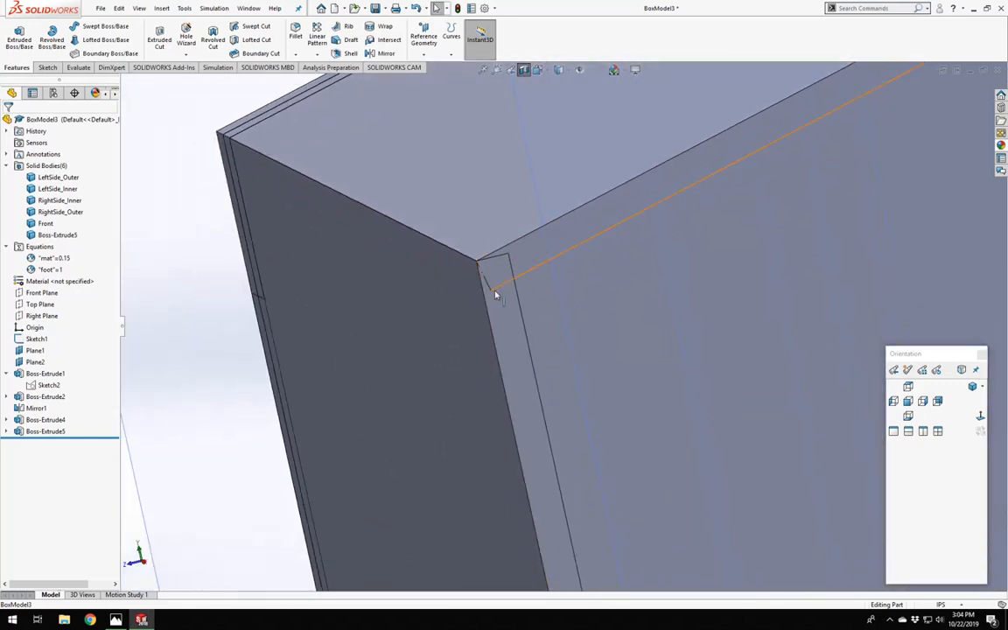
{"action": "scroll", "coordinate": [493, 294], "scroll_direction": "down", "scroll_amount": 2}
{"action": "scroll", "coordinate": [492, 301], "scroll_direction": "down", "scroll_amount": 4}
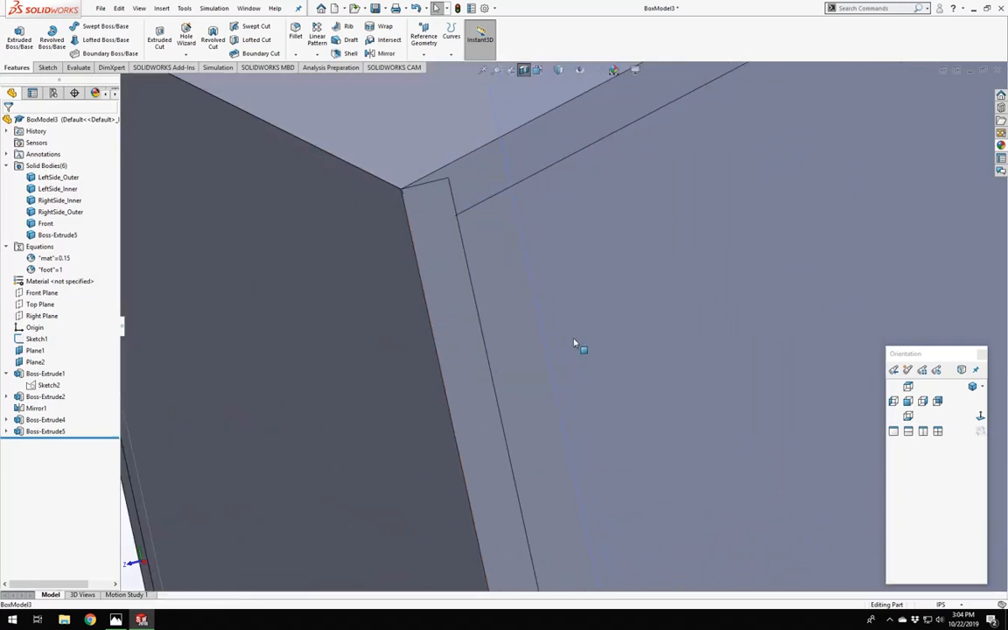
{"action": "left_click", "coordinate": [310, 273]}
{"action": "middle_click_drag", "start_coordinate": [310, 273], "coordinate": [270, 203]}
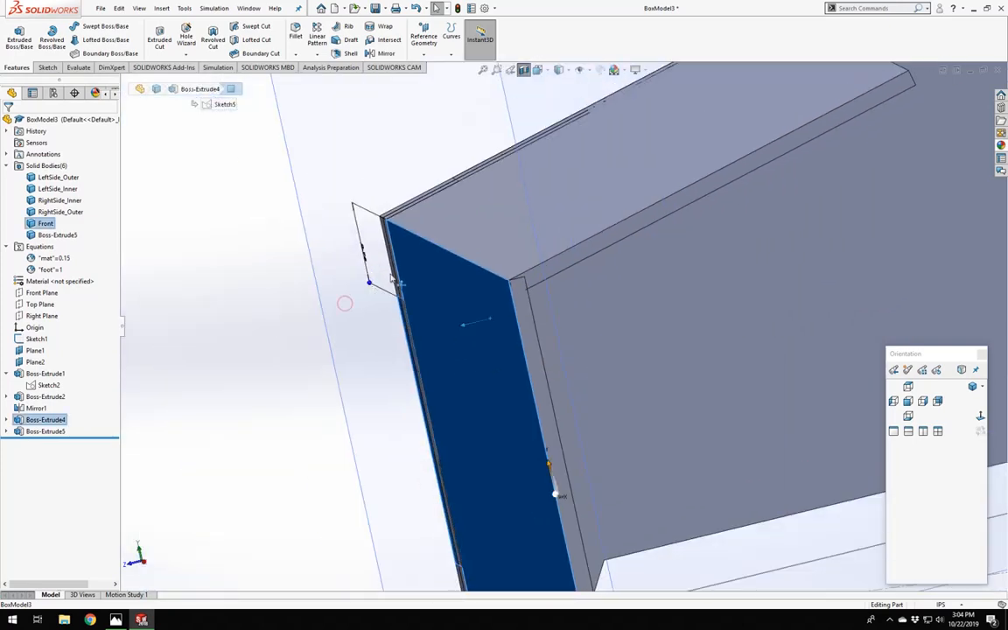
{"action": "left_click", "coordinate": [191, 179]}
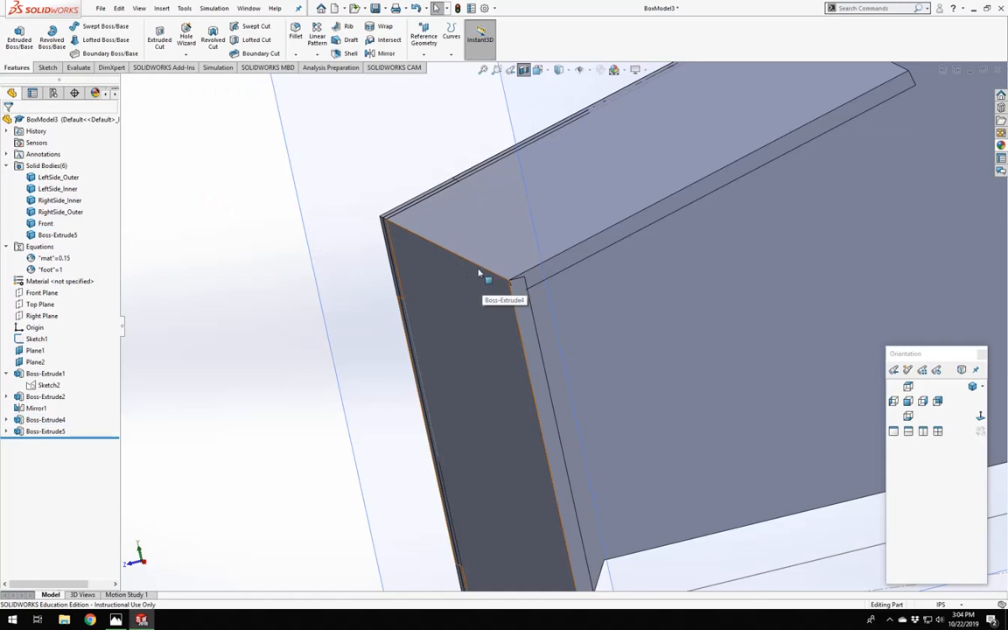
{"action": "scroll", "coordinate": [503, 272], "scroll_direction": "up", "scroll_amount": 2}
{"action": "middle_click_drag", "start_coordinate": [516, 347], "coordinate": [578, 272]}
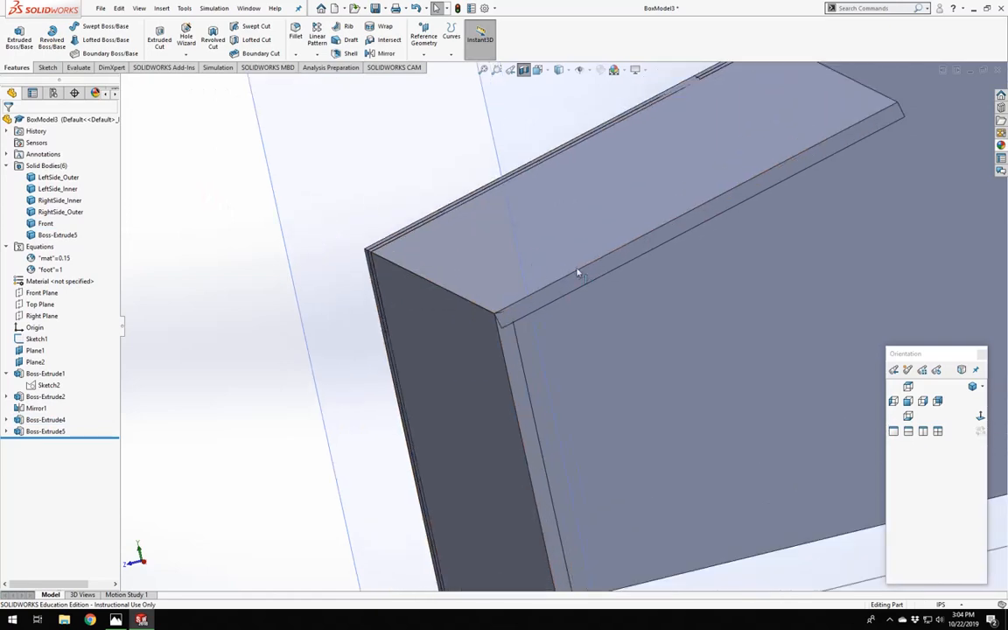
{"action": "left_click", "coordinate": [516, 232]}
{"action": "scroll", "coordinate": [443, 315], "scroll_direction": "down", "scroll_amount": 1}
{"action": "middle_click_drag", "start_coordinate": [444, 317], "coordinate": [513, 302]}
{"action": "scroll", "coordinate": [513, 302], "scroll_direction": "up", "scroll_amount": 4}
{"action": "key", "text": "Escape"}
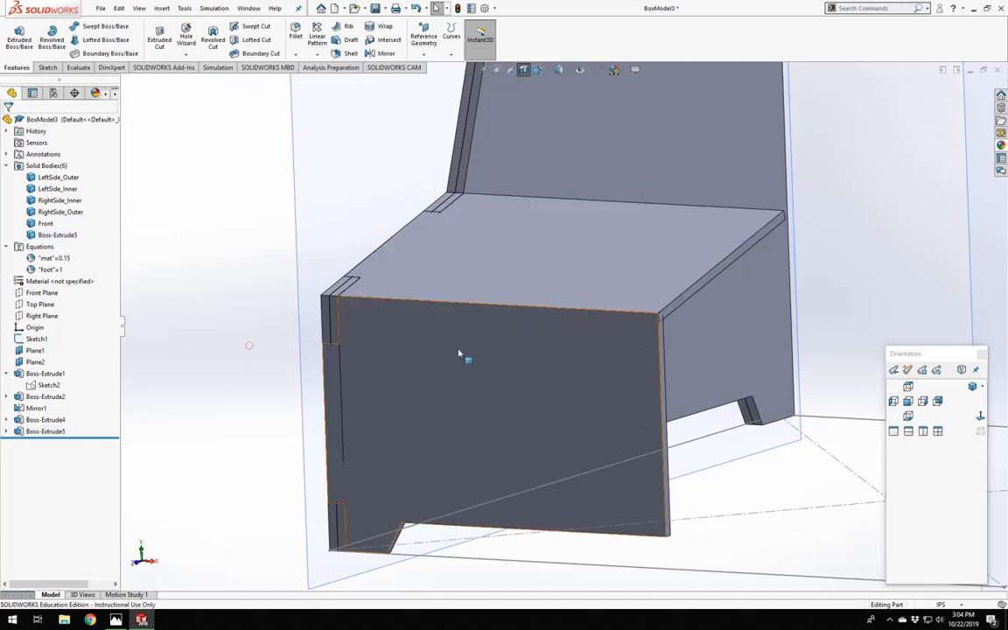
{"action": "scroll", "coordinate": [668, 335], "scroll_direction": "down", "scroll_amount": 4}
{"action": "scroll", "coordinate": [668, 335], "scroll_direction": "down", "scroll_amount": 2}
{"action": "scroll", "coordinate": [625, 338], "scroll_direction": "up", "scroll_amount": 5}
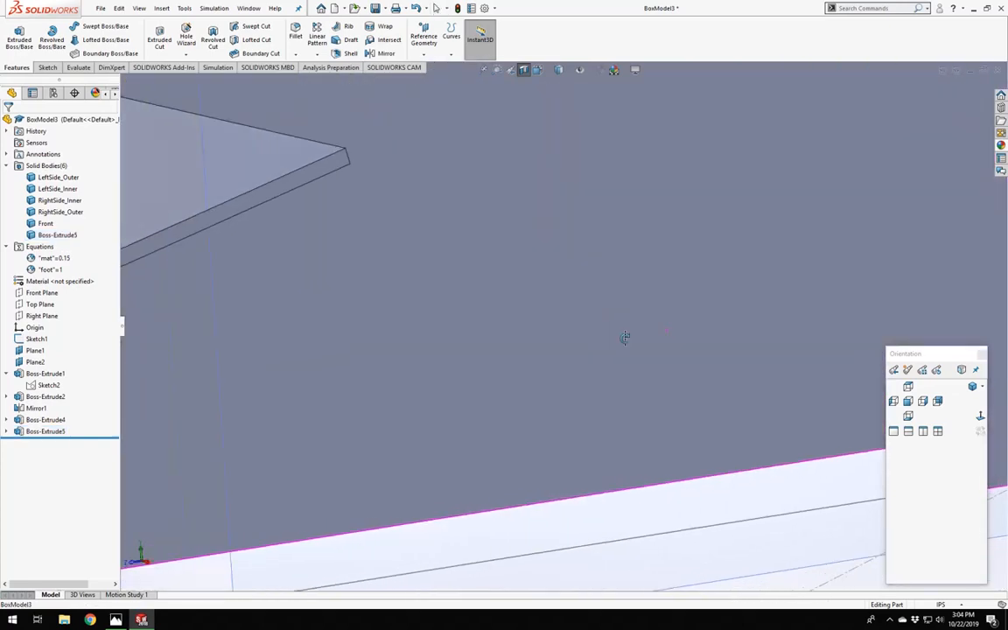
{"action": "scroll", "coordinate": [578, 366], "scroll_direction": "up", "scroll_amount": 1}
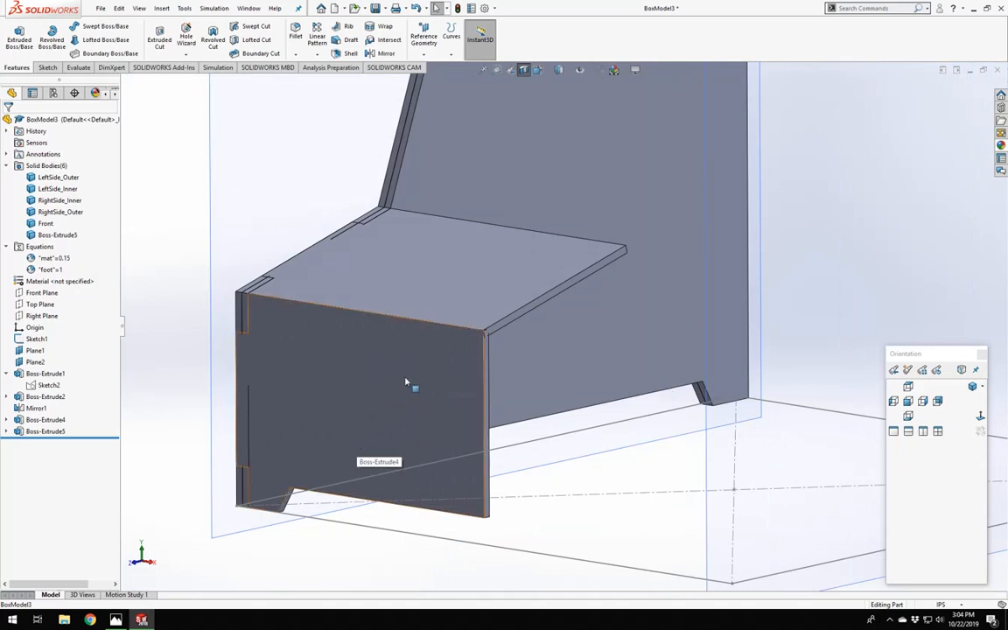
{"action": "scroll", "coordinate": [433, 324], "scroll_direction": "down", "scroll_amount": 3}
{"action": "scroll", "coordinate": [432, 324], "scroll_direction": "up", "scroll_amount": 3}
{"action": "mouse_move", "coordinate": [509, 349]}
{"action": "middle_mouse_down"}
{"action": "mouse_move", "coordinate": [484, 331]}
{"action": "mouse_move", "coordinate": [502, 350]}
{"action": "middle_mouse_up"}
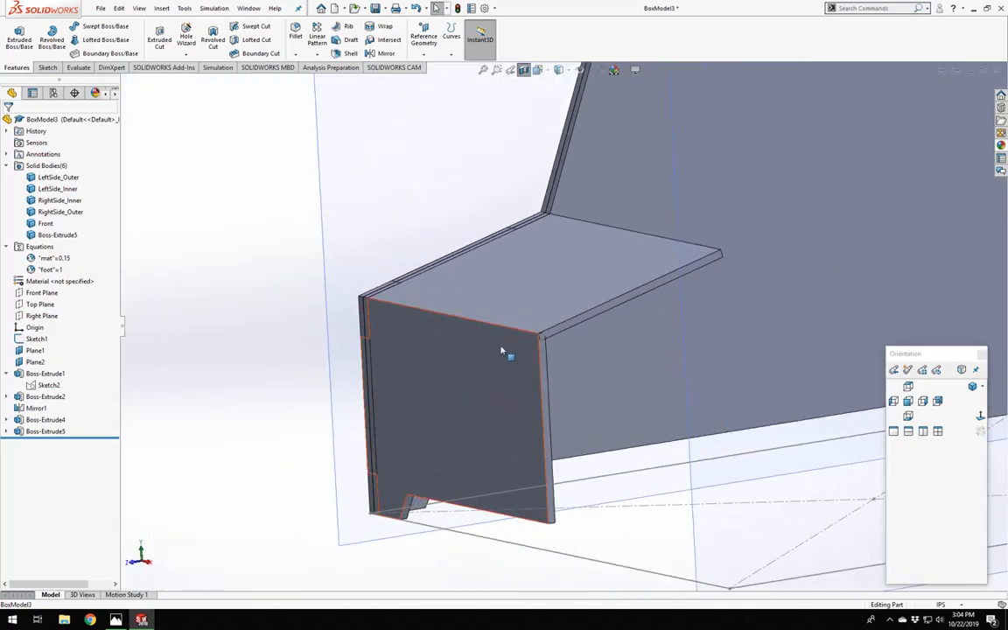
{"action": "scroll", "coordinate": [526, 350], "scroll_direction": "down", "scroll_amount": 3}
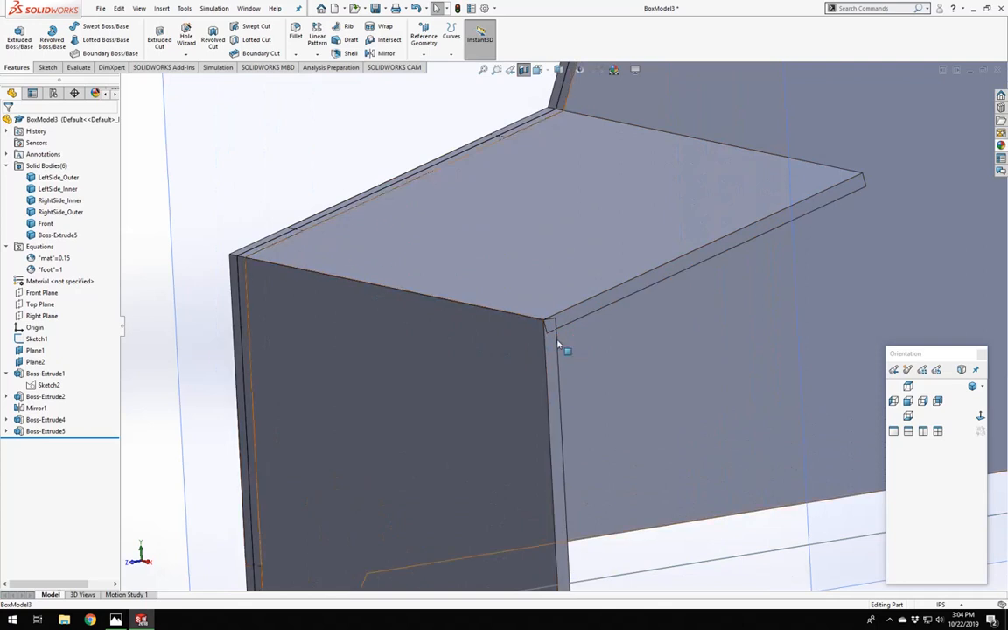
{"action": "scroll", "coordinate": [477, 359], "scroll_direction": "up", "scroll_amount": 4}
{"action": "scroll", "coordinate": [476, 349], "scroll_direction": "down", "scroll_amount": 2}
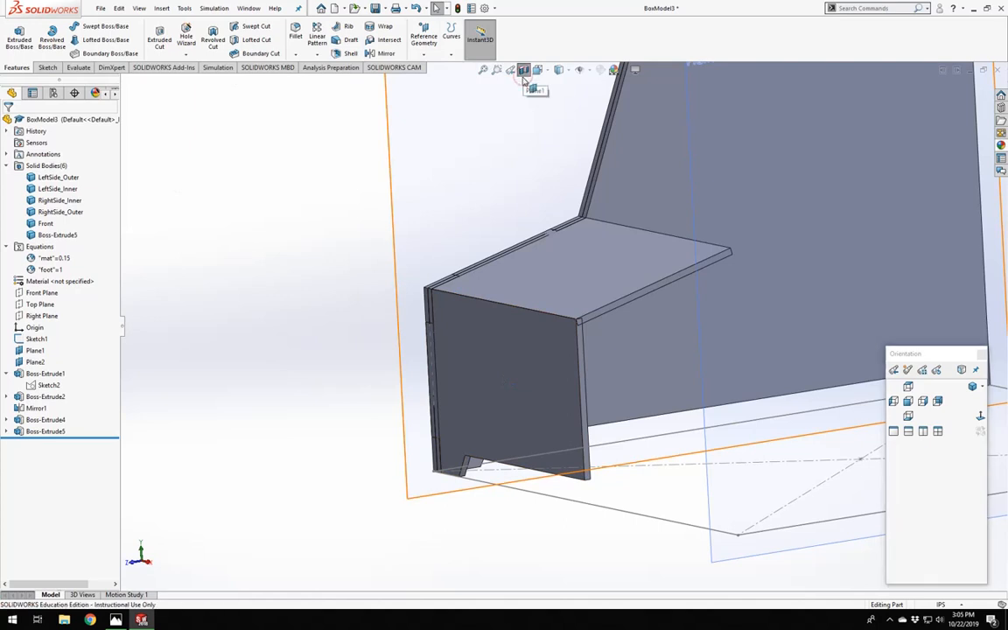
Close the section view and start a sketch on the front panel's outer face, viewed straight on.
{"action": "left_click", "coordinate": [524, 77]}
{"action": "left_click", "coordinate": [578, 390]}
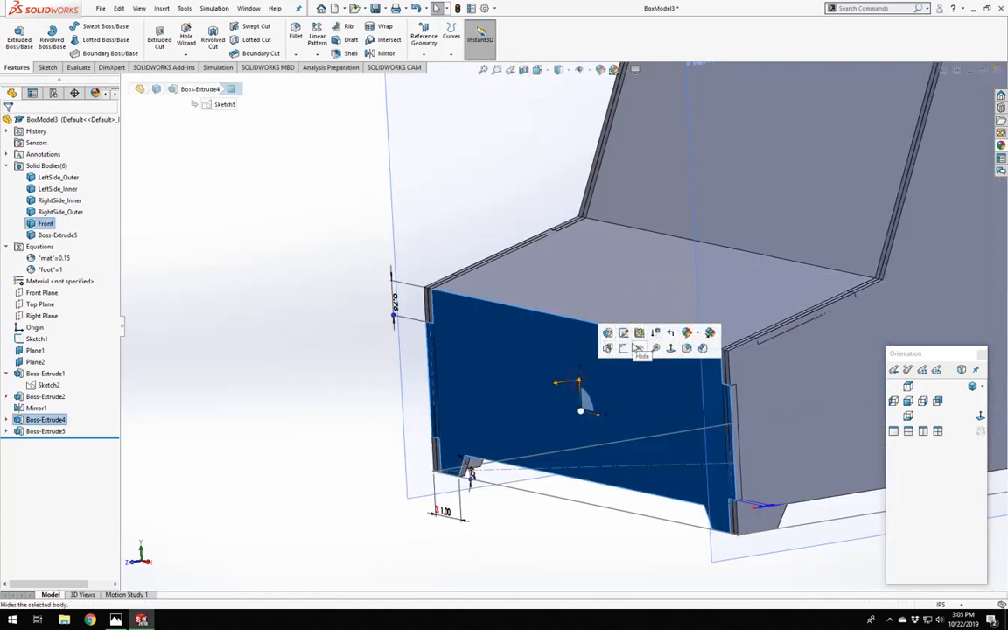
{"action": "left_click", "coordinate": [624, 349]}
{"action": "left_click", "coordinate": [982, 418]}
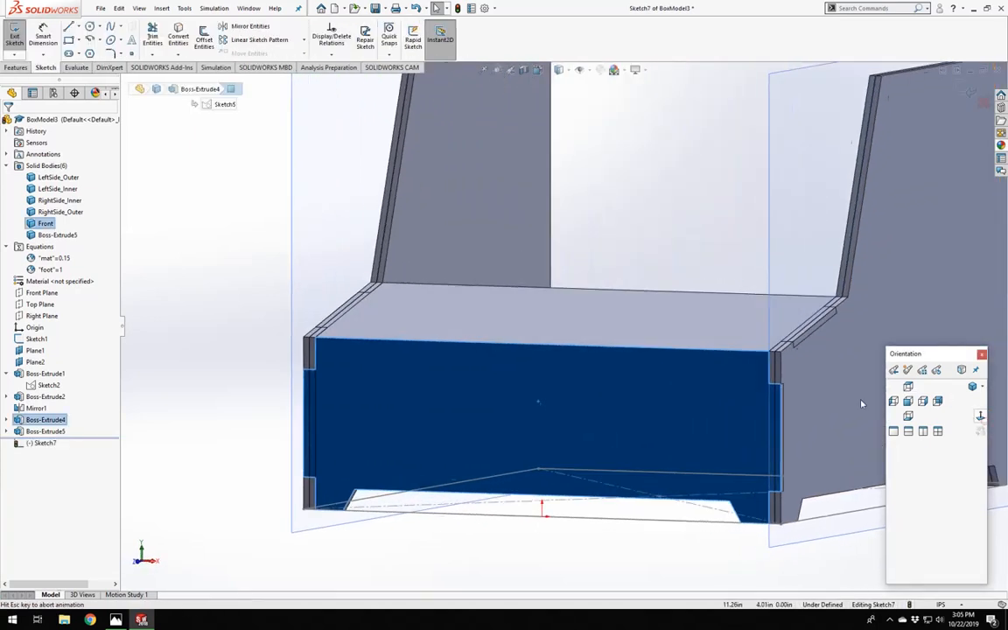
Sketch a corner rectangle about 11.4 by 0.3 in along the front panel's upper edge, spanning between the inner side edges.
{"action": "scroll", "coordinate": [371, 390], "scroll_direction": "down", "scroll_amount": 6}
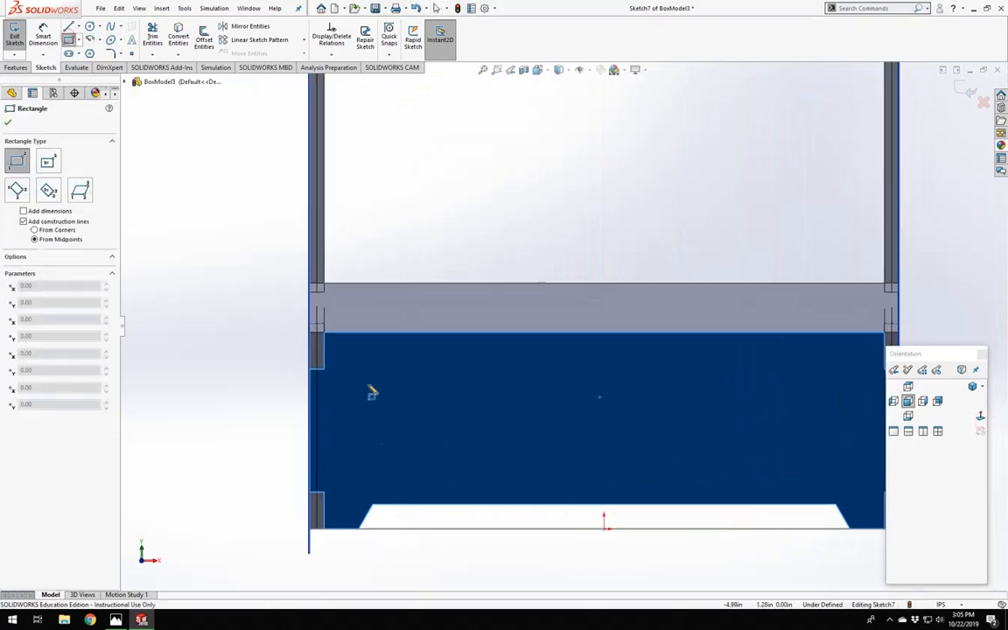
{"action": "scroll", "coordinate": [309, 272], "scroll_direction": "up", "scroll_amount": 4}
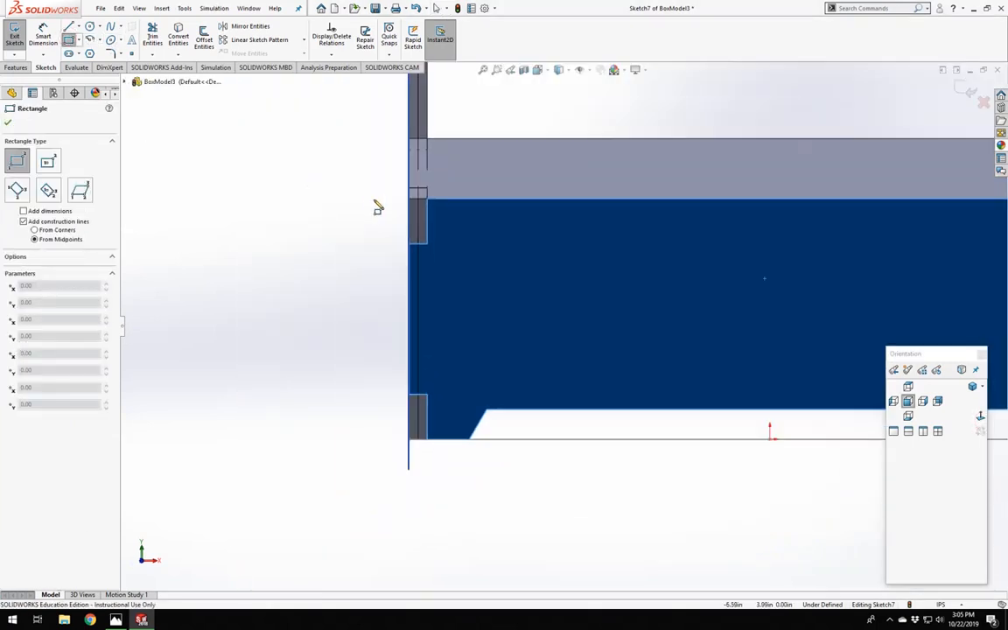
{"action": "left_click", "coordinate": [427, 198]}
{"action": "scroll", "coordinate": [871, 271], "scroll_direction": "up", "scroll_amount": 3}
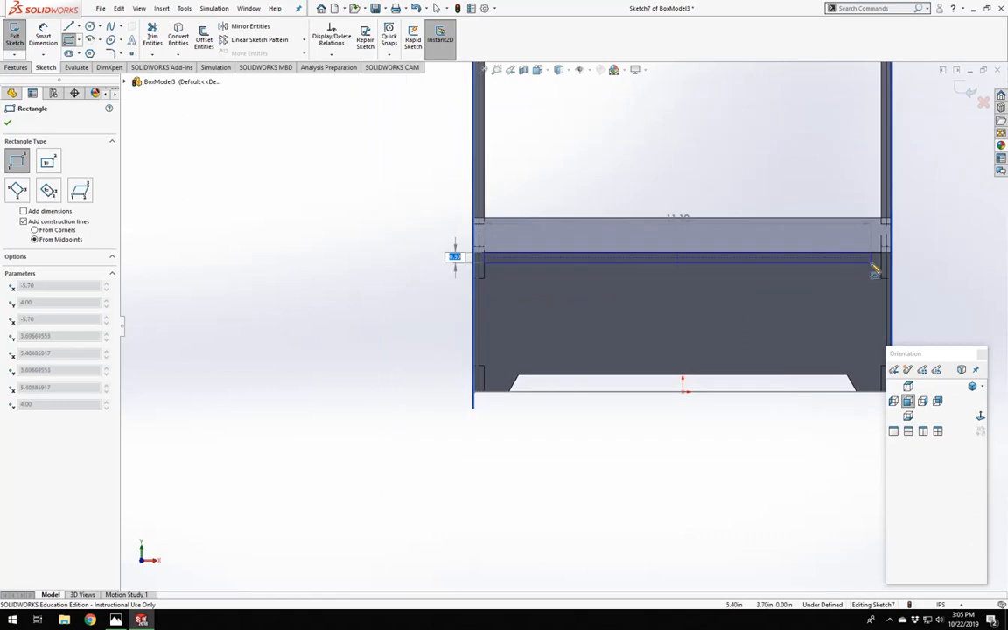
{"action": "scroll", "coordinate": [876, 270], "scroll_direction": "down", "scroll_amount": 4}
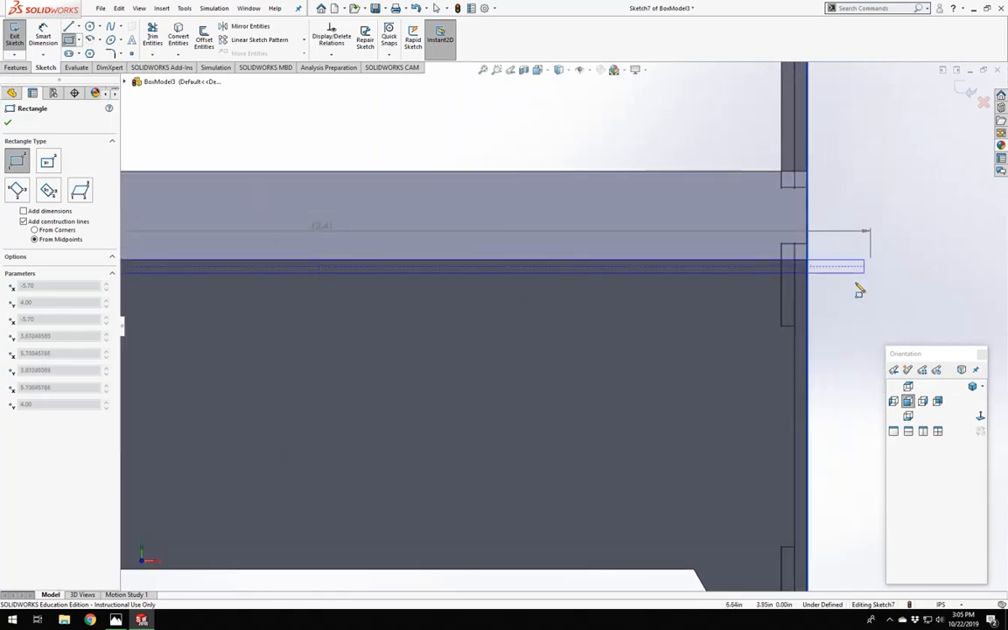
{"action": "left_click", "coordinate": [786, 292]}
{"action": "key", "text": "Escape"}
Hide the Front body to expose the sloped panel's edge behind the sketched rectangle.
{"action": "scroll", "coordinate": [625, 306], "scroll_direction": "up", "scroll_amount": 5}
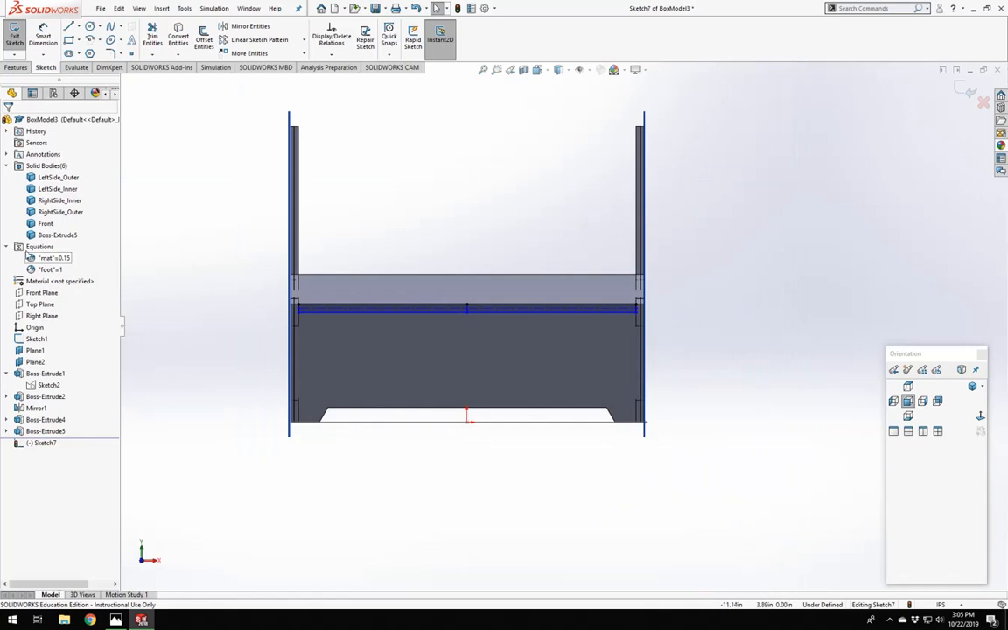
{"action": "right_click", "coordinate": [41, 228]}
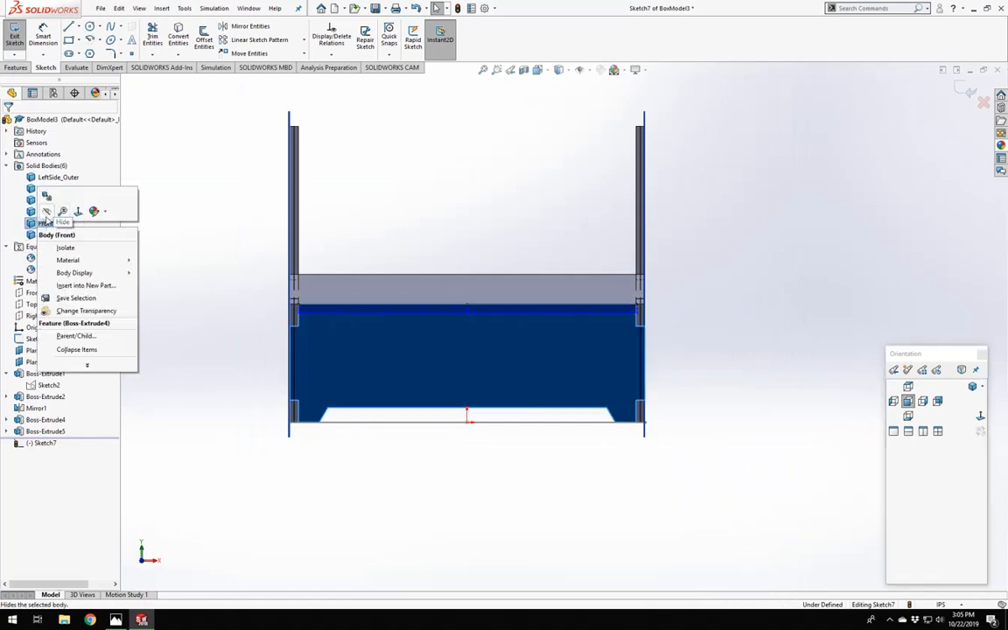
{"action": "left_click", "coordinate": [47, 212]}
{"action": "scroll", "coordinate": [350, 332], "scroll_direction": "down", "scroll_amount": 5}
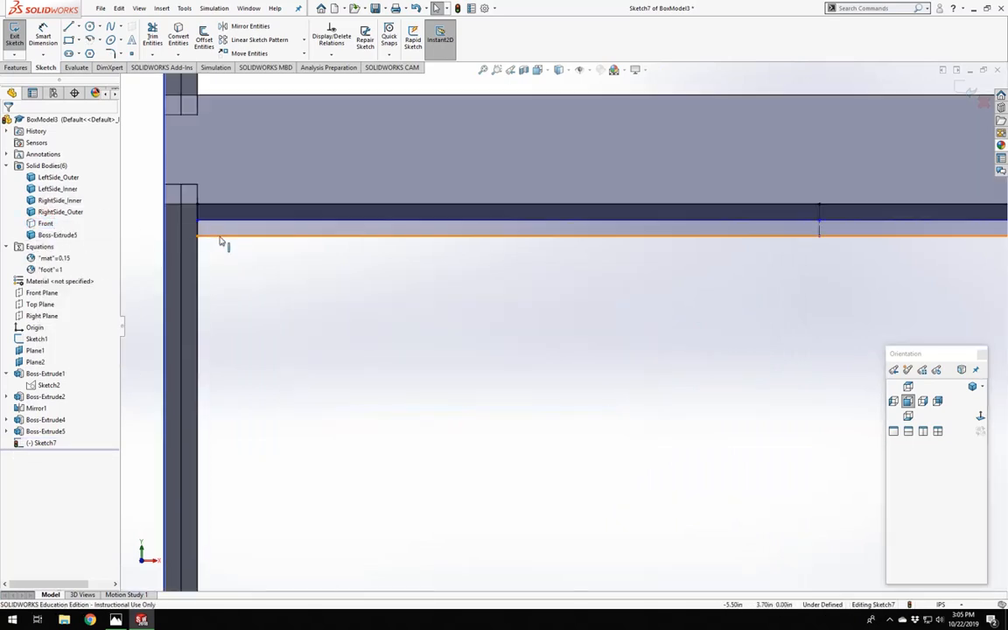
{"action": "middle_click_drag", "start_coordinate": [221, 242], "coordinate": [107, 226]}
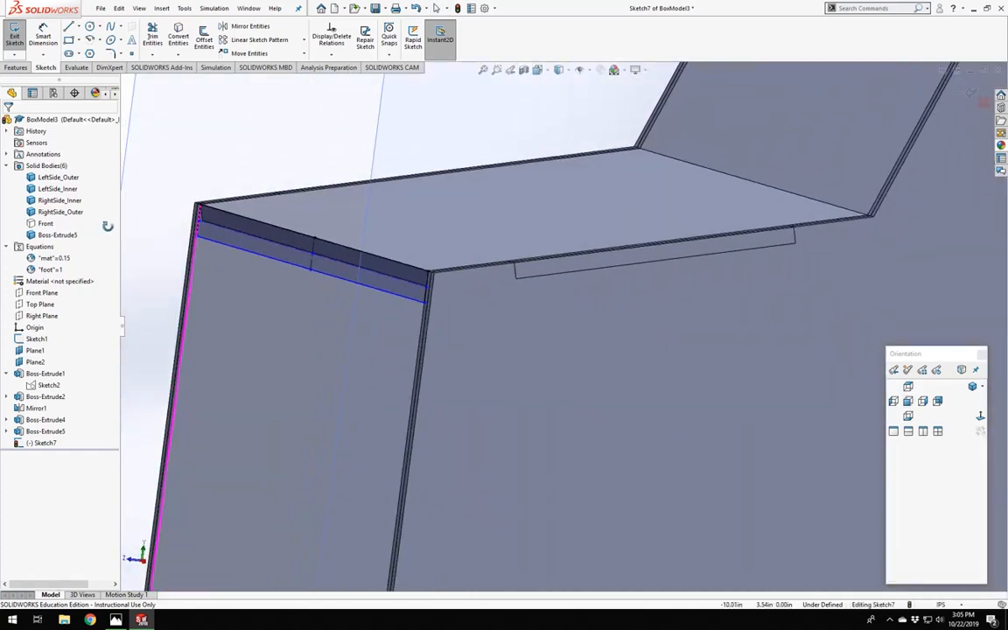
{"action": "scroll", "coordinate": [382, 273], "scroll_direction": "down", "scroll_amount": 4}
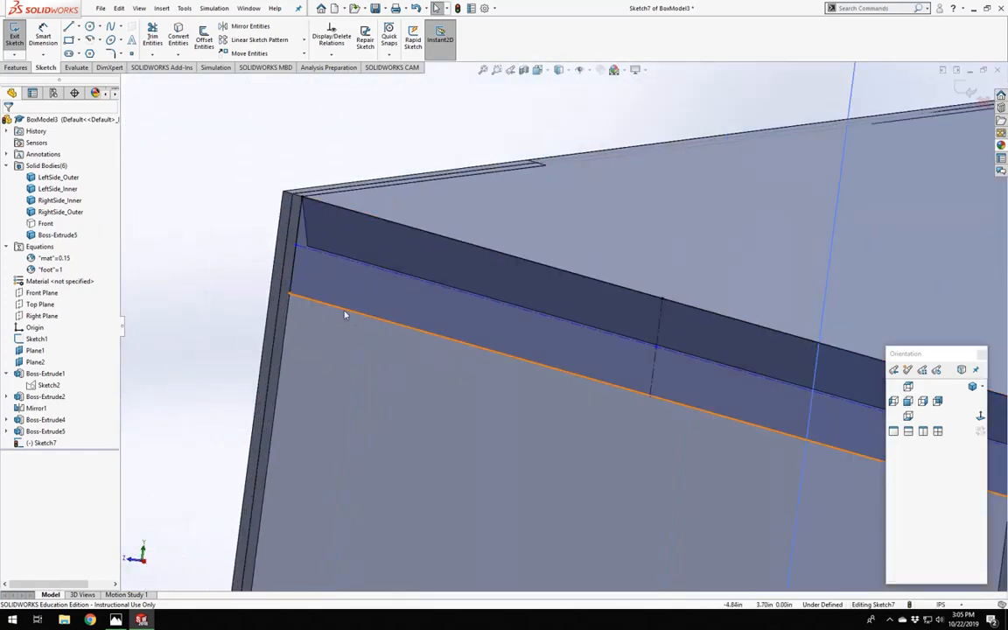
Make the rectangle's lower line collinear with the sloped panel's lower front edge, and show the Front body again.
{"action": "left_click_drag", "start_coordinate": [349, 314], "coordinate": [360, 243]}
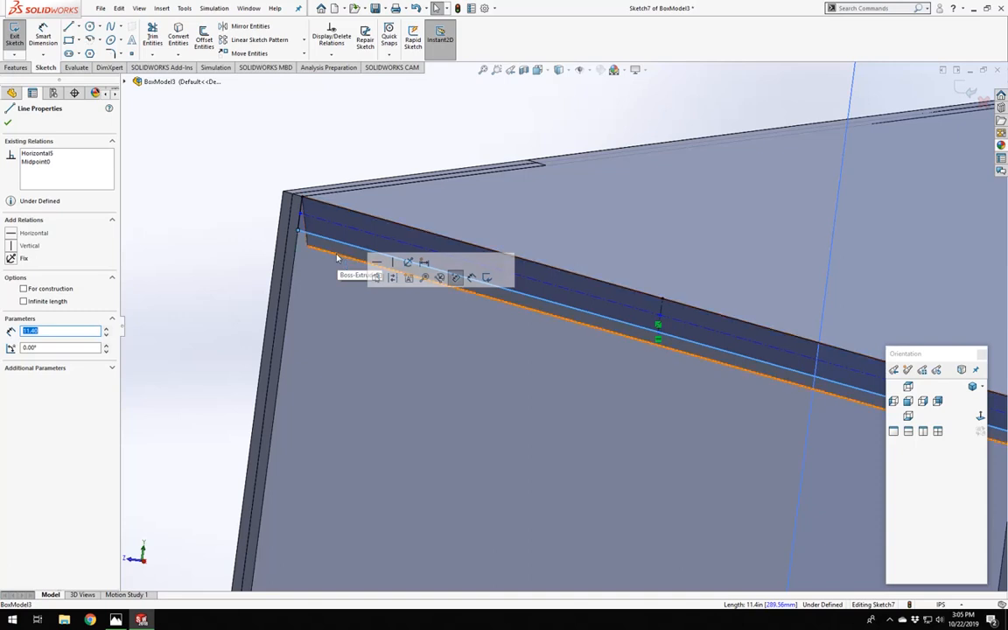
{"action": "left_click", "coordinate": [337, 258], "text": "ctrl"}
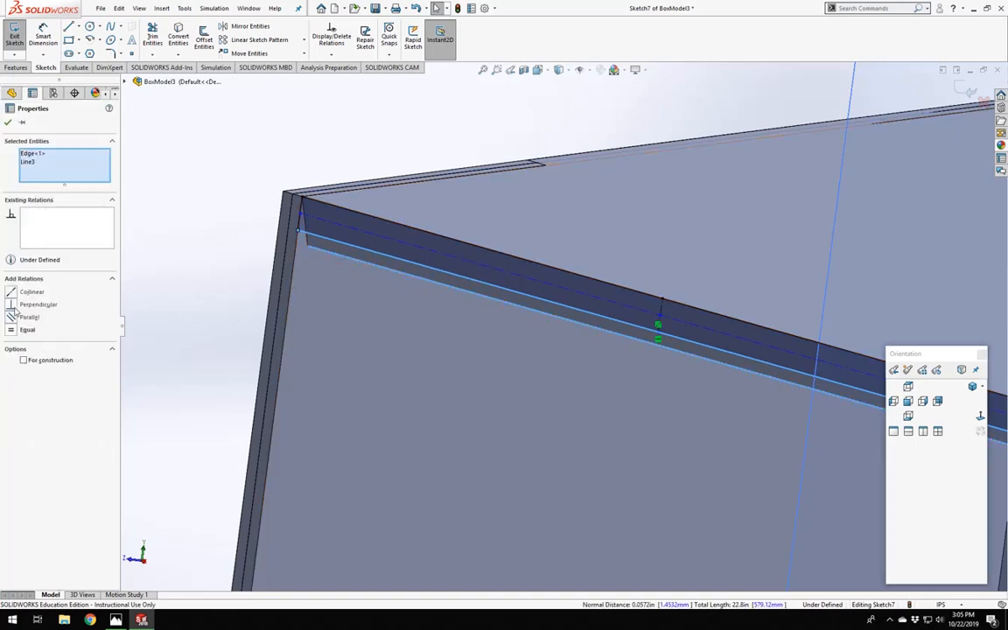
{"action": "left_click", "coordinate": [11, 294]}
{"action": "left_click", "coordinate": [223, 148]}
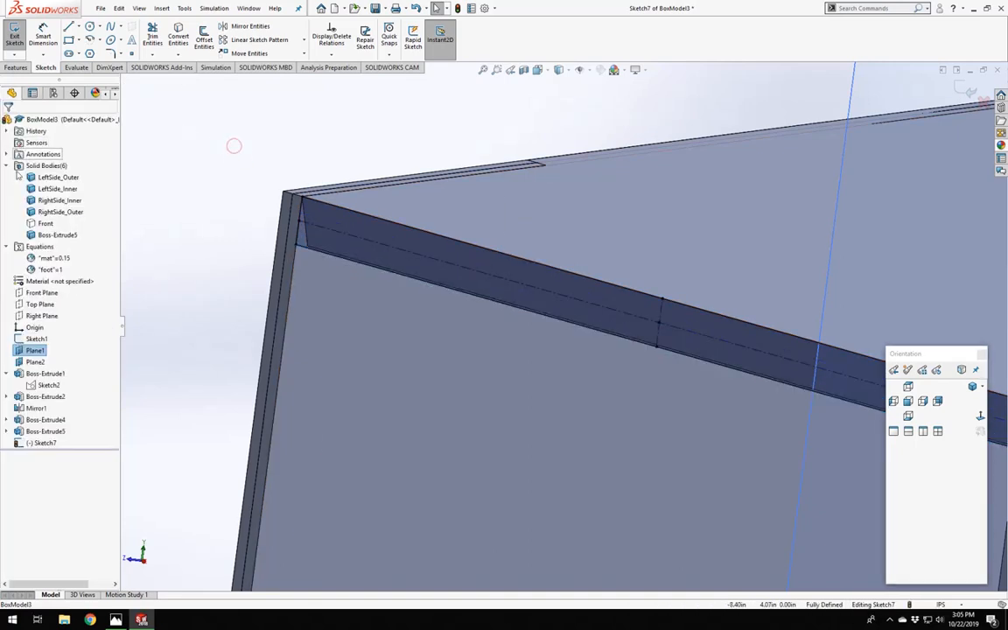
{"action": "right_click", "coordinate": [37, 222]}
{"action": "left_click", "coordinate": [42, 207]}
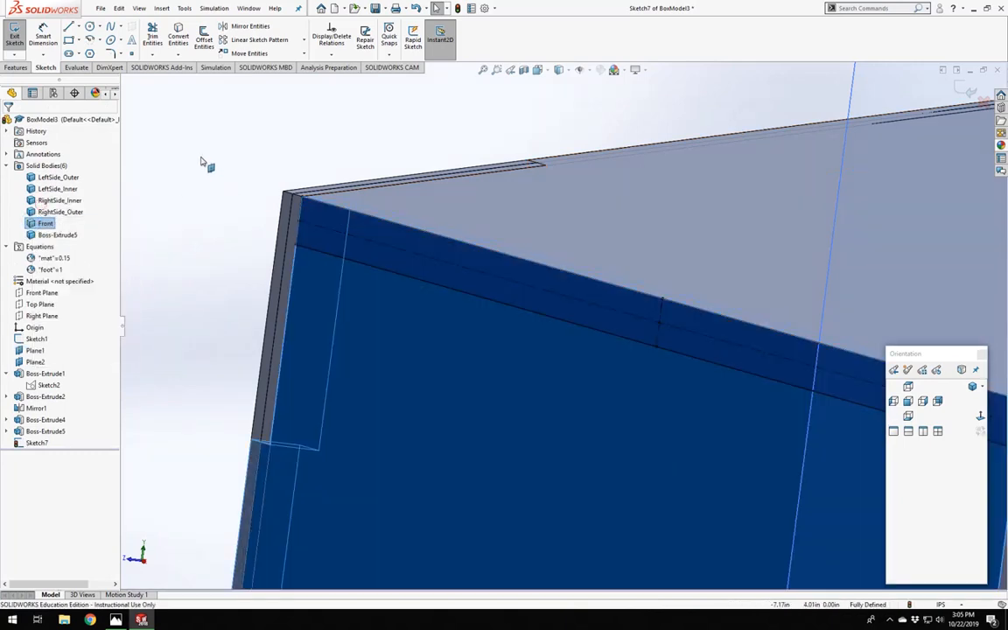
Cut the rectangle Through All with automatic body selection off and only the Front body in the feature scope.
{"action": "left_click", "coordinate": [12, 33]}
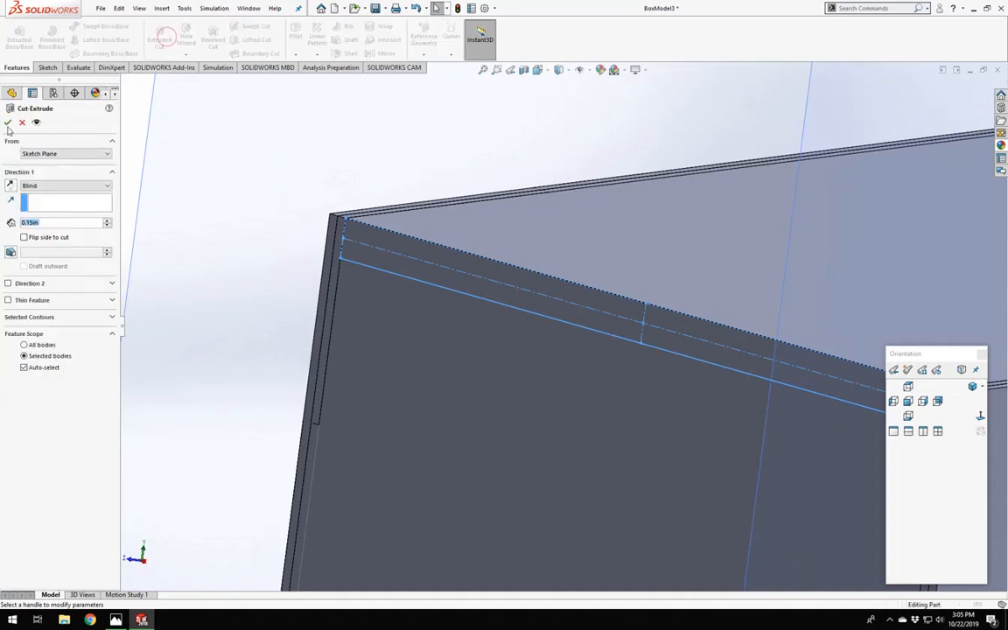
{"action": "left_click", "coordinate": [35, 187]}
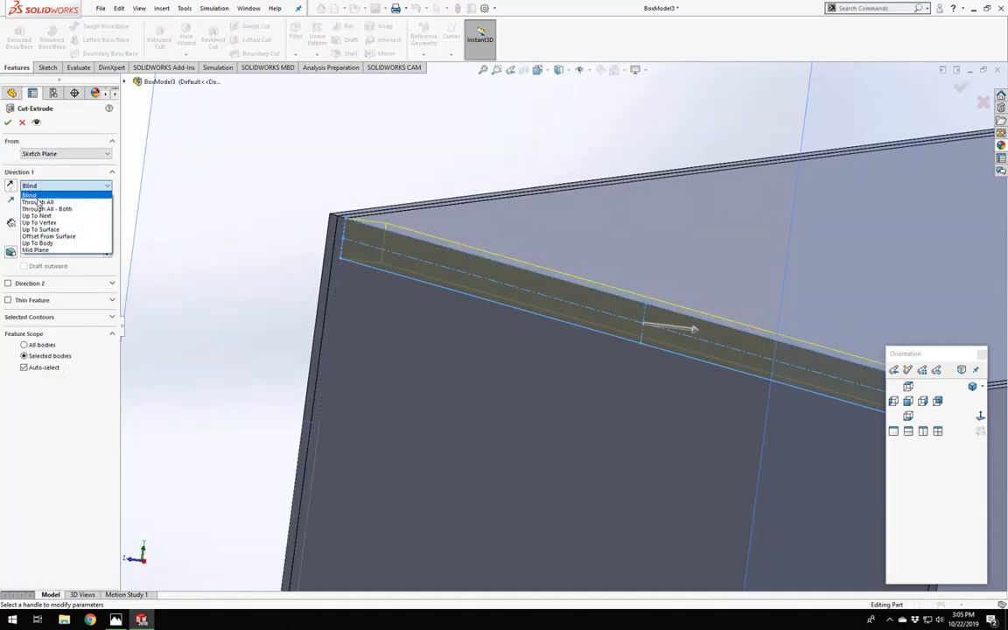
{"action": "left_click", "coordinate": [38, 202]}
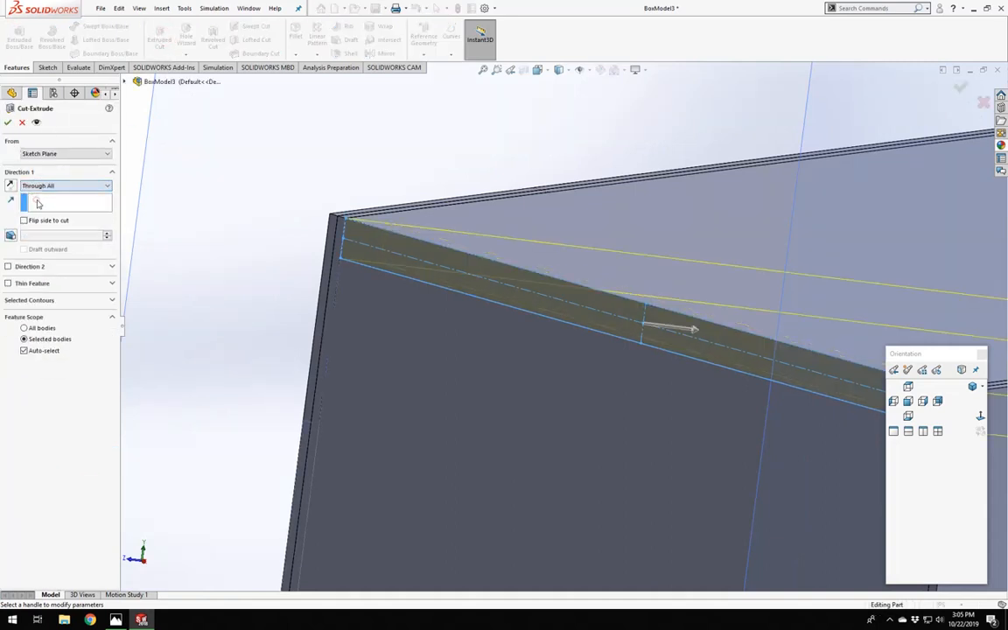
{"action": "left_click", "coordinate": [23, 351]}
{"action": "left_click", "coordinate": [426, 415]}
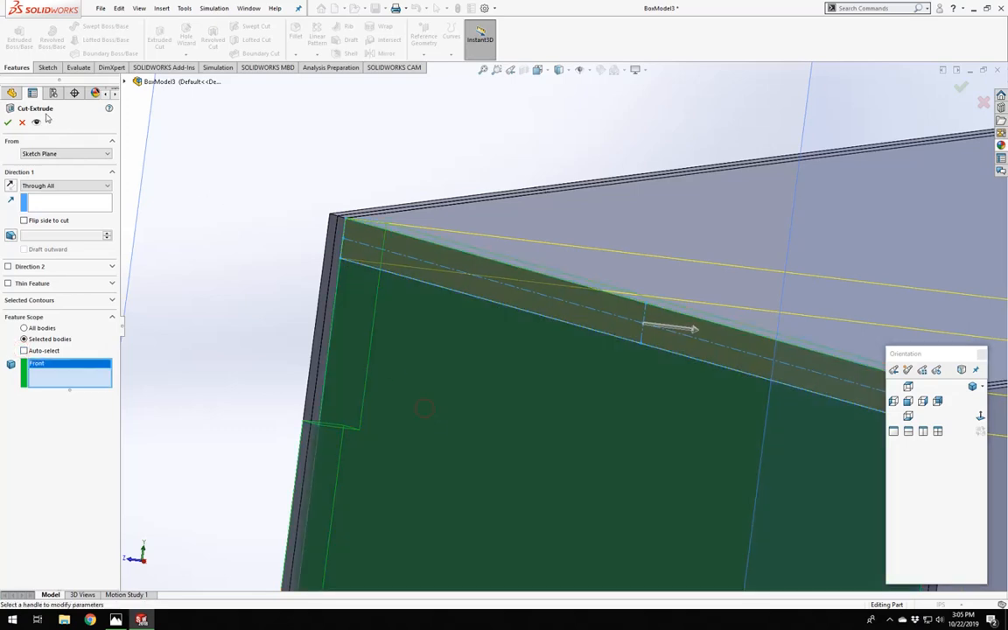
{"action": "left_click", "coordinate": [265, 210]}
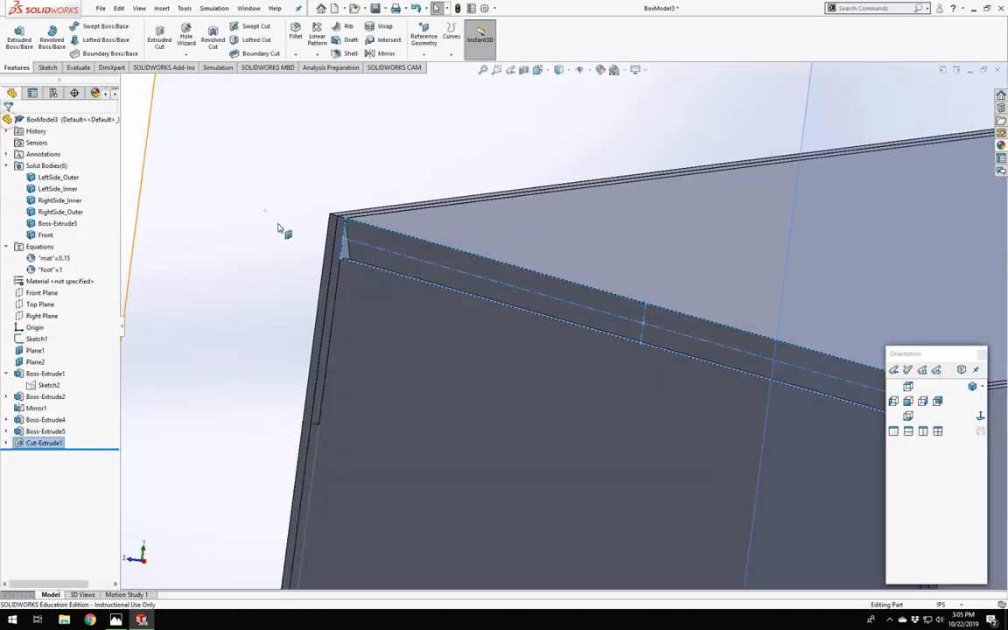
Section the model parallel to Plane1 with the cutting plane offset about 4.6 in into the box.
{"action": "scroll", "coordinate": [543, 332], "scroll_direction": "up", "scroll_amount": 5}
{"action": "scroll", "coordinate": [542, 333], "scroll_direction": "down", "scroll_amount": 4}
{"action": "middle_click_drag", "start_coordinate": [650, 366], "coordinate": [615, 351]}
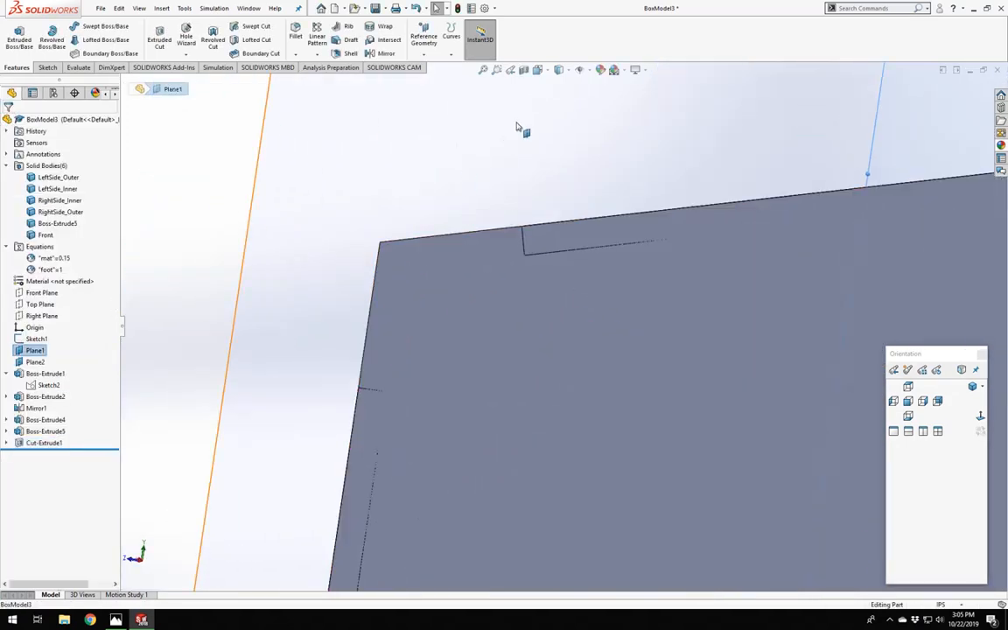
{"action": "left_click", "coordinate": [523, 70]}
{"action": "scroll", "coordinate": [568, 312], "scroll_direction": "up", "scroll_amount": 8}
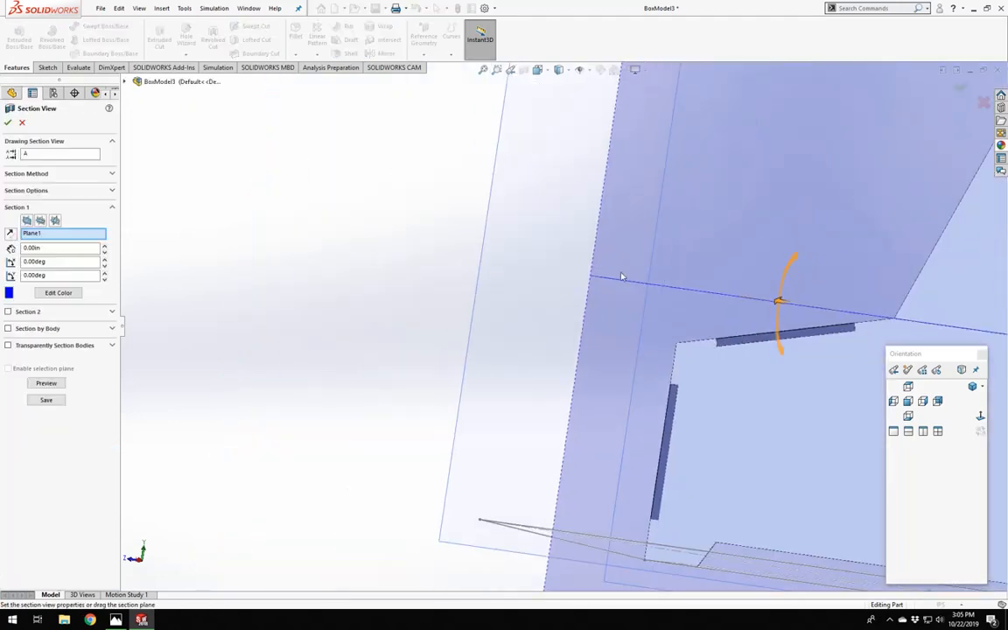
{"action": "middle_click_drag", "start_coordinate": [568, 313], "coordinate": [641, 349]}
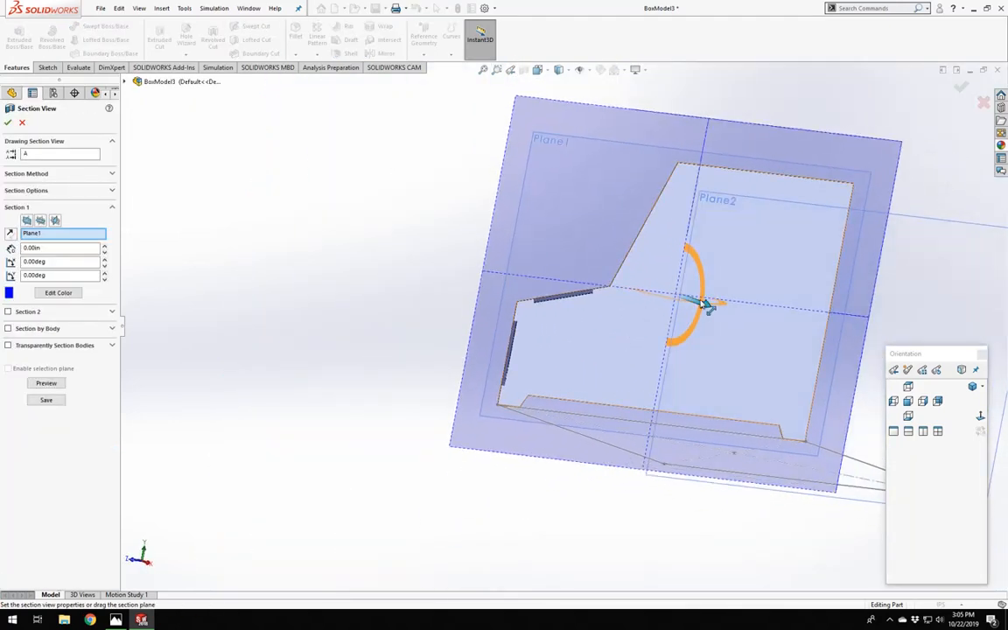
{"action": "left_click_drag", "start_coordinate": [706, 303], "coordinate": [761, 343]}
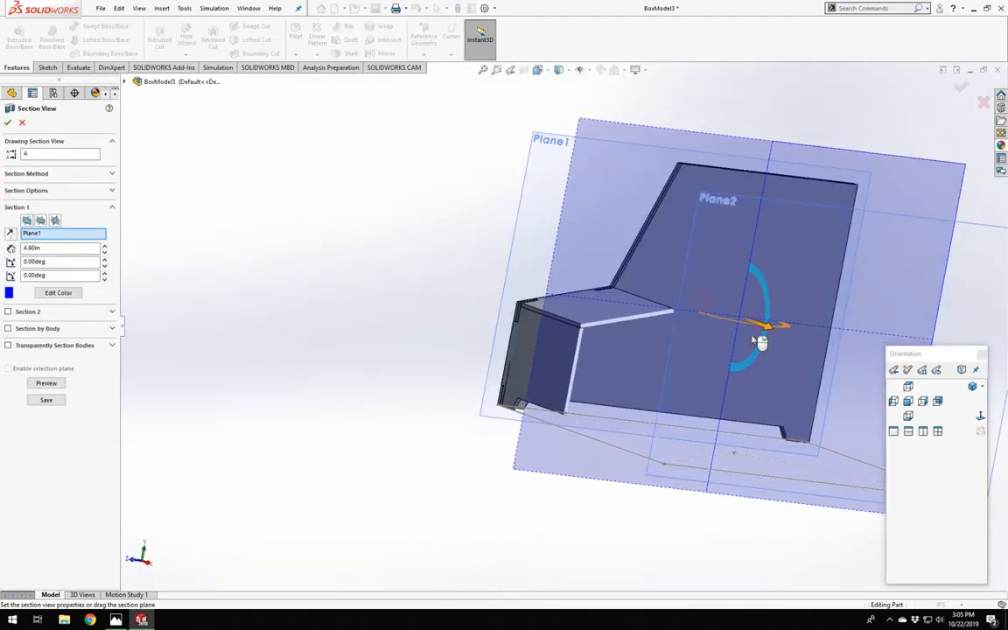
{"action": "left_click", "coordinate": [7, 122]}
Examine the joint between the trimmed front panel and the sloped panel in section, and turn the section view off.
{"action": "scroll", "coordinate": [642, 389], "scroll_direction": "down", "scroll_amount": 10}
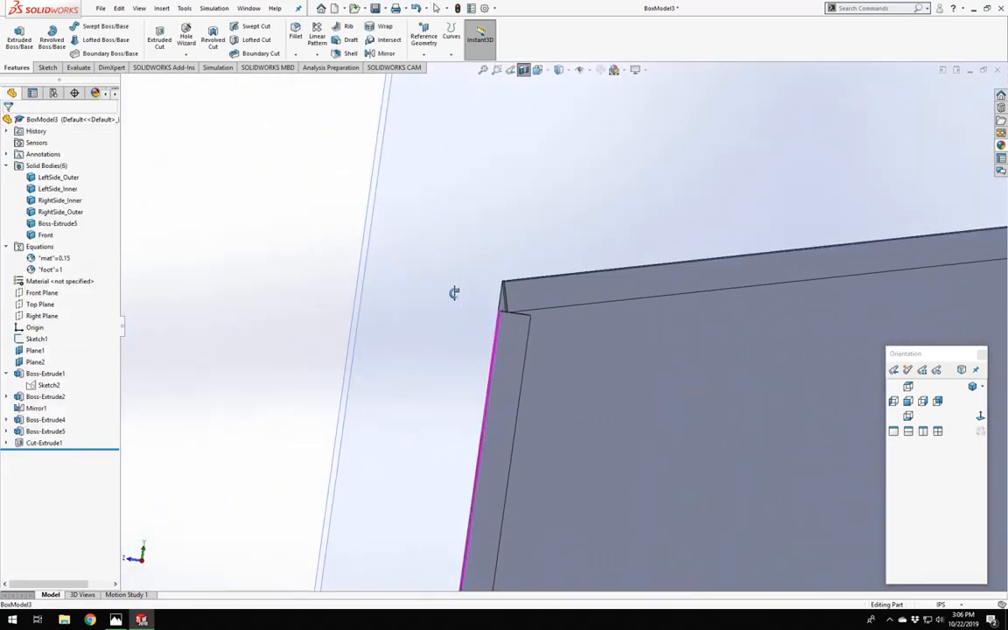
{"action": "middle_click_drag", "start_coordinate": [454, 293], "coordinate": [478, 307]}
{"action": "scroll", "coordinate": [476, 305], "scroll_direction": "down", "scroll_amount": 6}
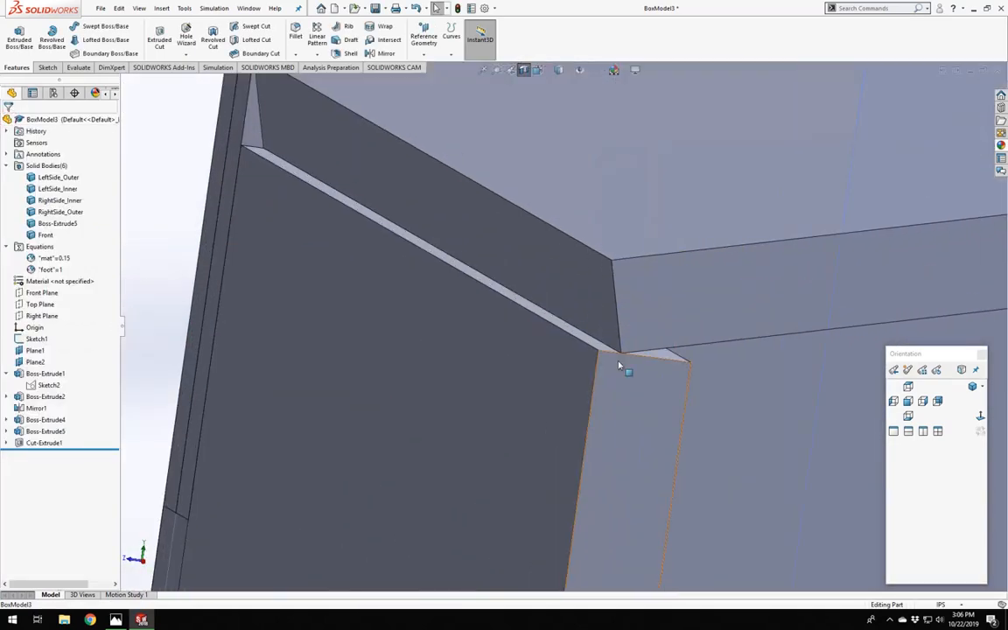
{"action": "middle_click_drag", "start_coordinate": [634, 338], "coordinate": [654, 375]}
{"action": "scroll", "coordinate": [585, 356], "scroll_direction": "up", "scroll_amount": 5}
{"action": "scroll", "coordinate": [724, 363], "scroll_direction": "up", "scroll_amount": 7}
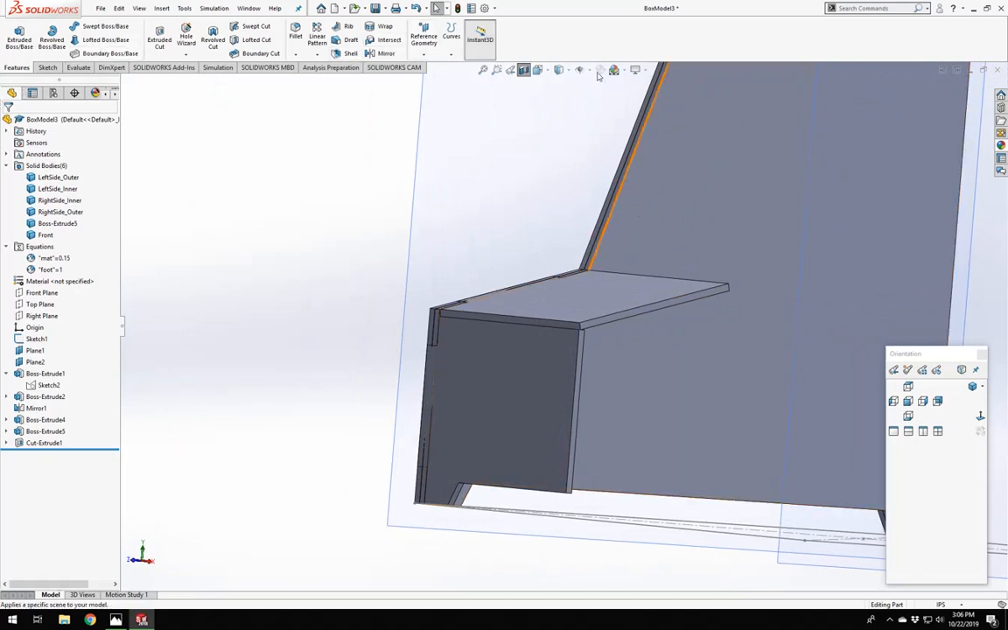
{"action": "left_click", "coordinate": [525, 71]}
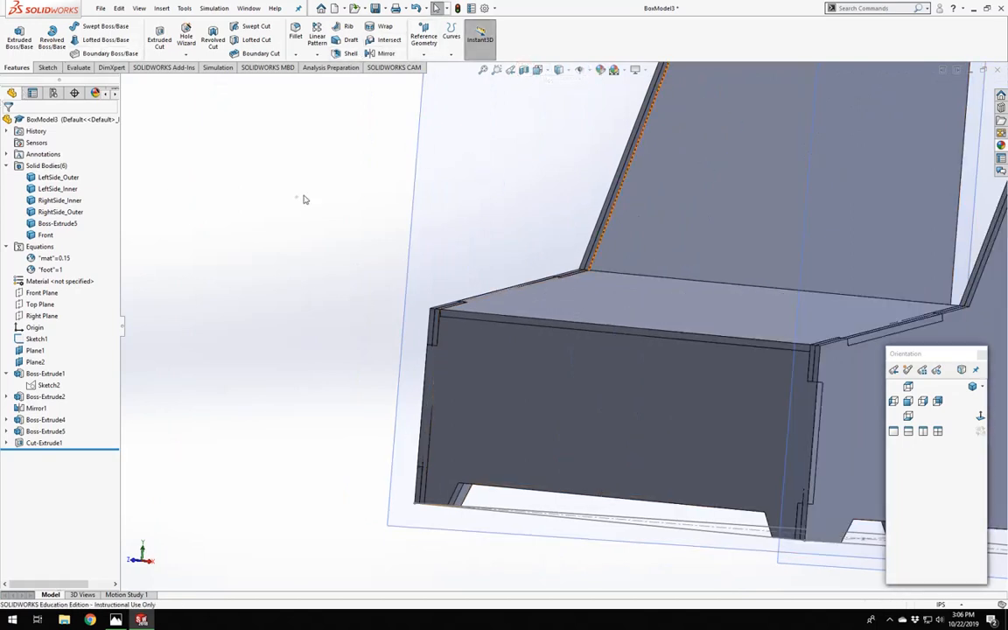
Examine how the side, front and sloped panels of the box fit together from several angles.
{"action": "left_click", "coordinate": [297, 197]}
{"action": "scroll", "coordinate": [563, 327], "scroll_direction": "up", "scroll_amount": 4}
{"action": "middle_click_drag", "start_coordinate": [600, 308], "coordinate": [663, 392]}
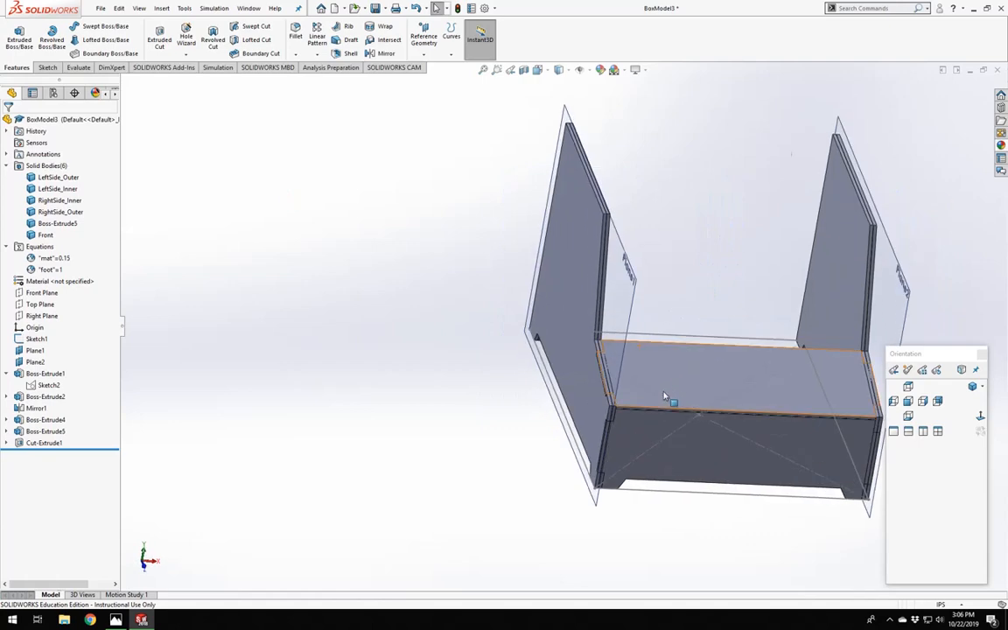
{"action": "scroll", "coordinate": [663, 390], "scroll_direction": "down", "scroll_amount": 3}
{"action": "scroll", "coordinate": [543, 351], "scroll_direction": "up", "scroll_amount": 1}
{"action": "middle_click", "coordinate": [526, 350]}
{"action": "middle_click_drag", "start_coordinate": [526, 350], "coordinate": [513, 324]}
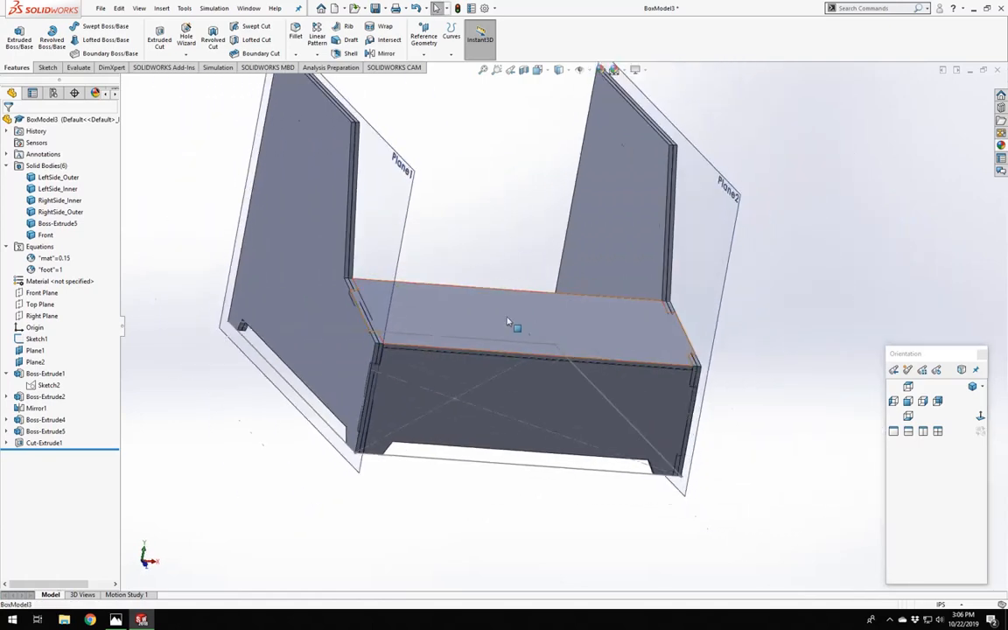
{"action": "scroll", "coordinate": [513, 257], "scroll_direction": "down", "scroll_amount": 4}
{"action": "scroll", "coordinate": [456, 297], "scroll_direction": "up", "scroll_amount": 5}
{"action": "middle_click_drag", "start_coordinate": [456, 297], "coordinate": [415, 383]}
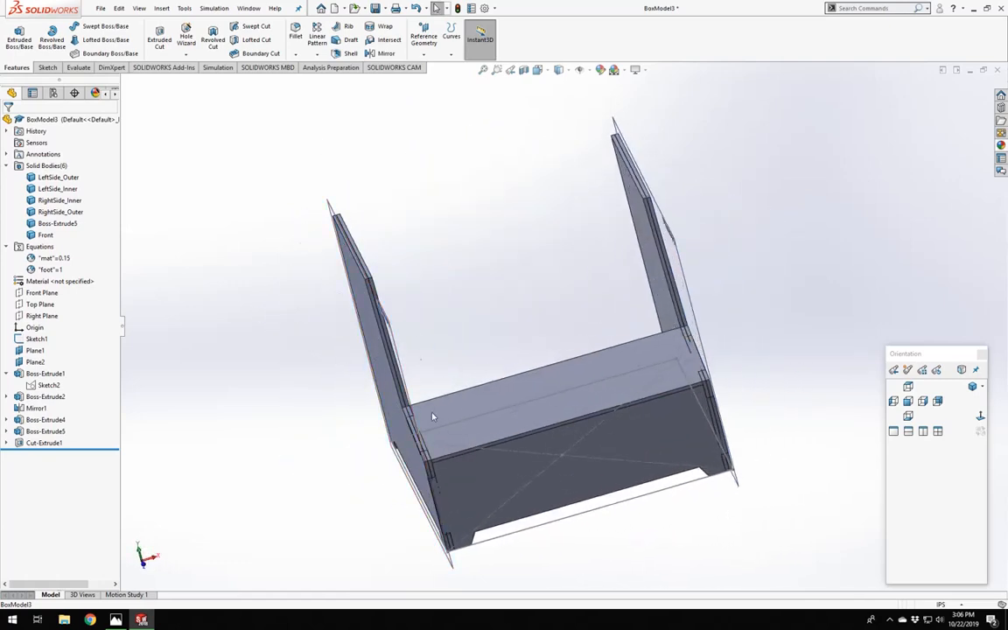
{"action": "middle_click_drag", "start_coordinate": [435, 423], "coordinate": [580, 401]}
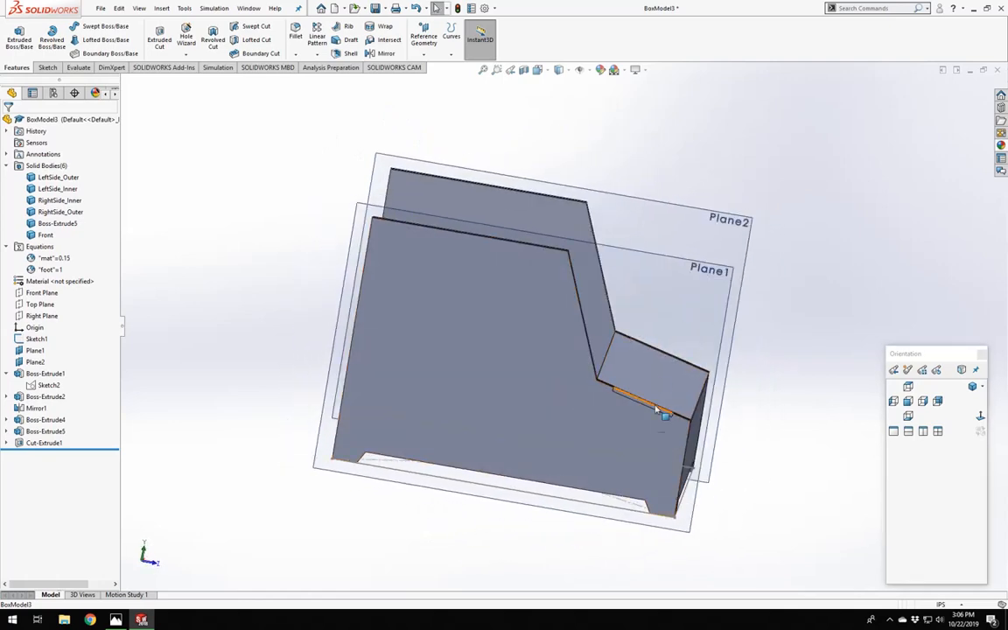
{"action": "middle_click_drag", "start_coordinate": [655, 412], "coordinate": [468, 486]}
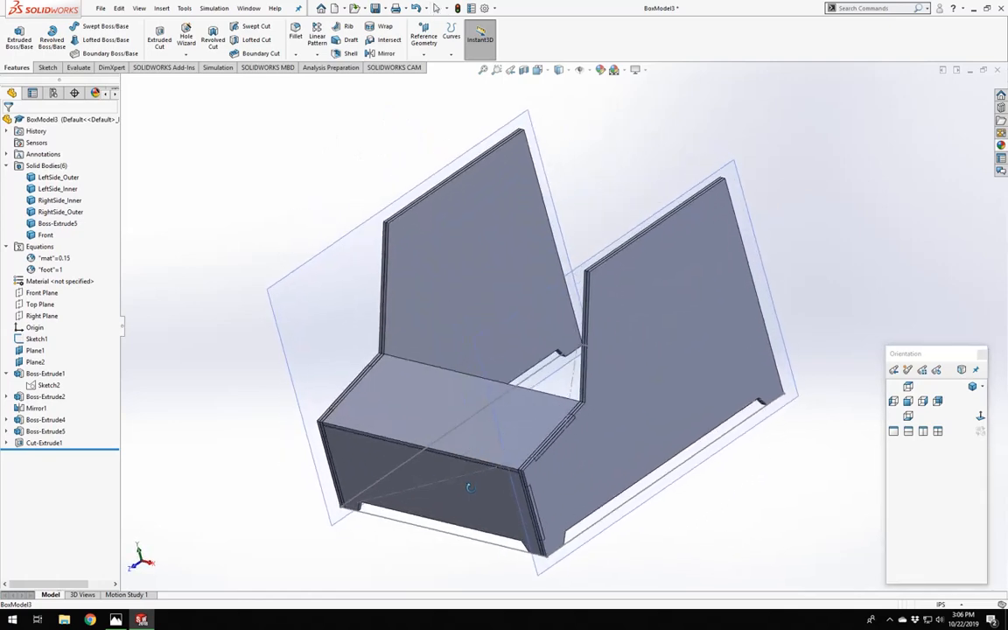
{"action": "left_click", "coordinate": [418, 407]}
{"action": "left_click", "coordinate": [264, 367]}
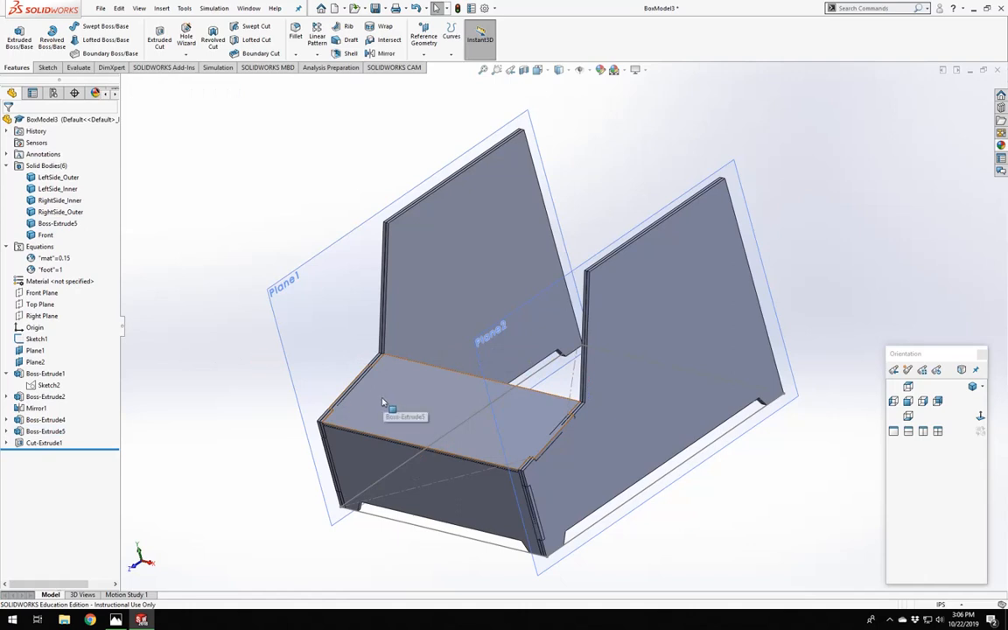
{"action": "scroll", "coordinate": [439, 312], "scroll_direction": "down", "scroll_amount": 1}
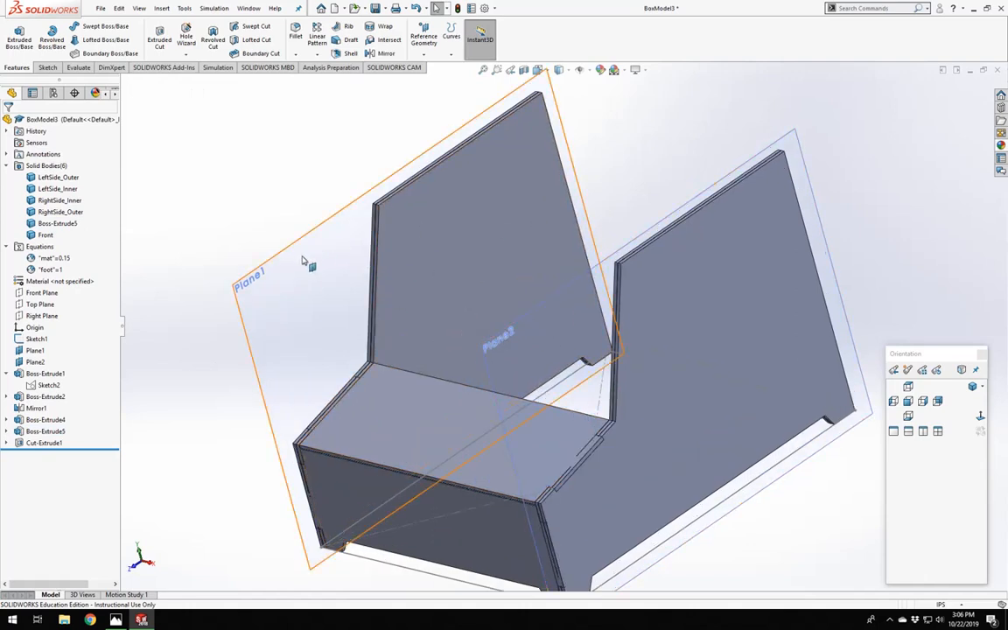
{"action": "middle_click_drag", "start_coordinate": [610, 345], "coordinate": [618, 299]}
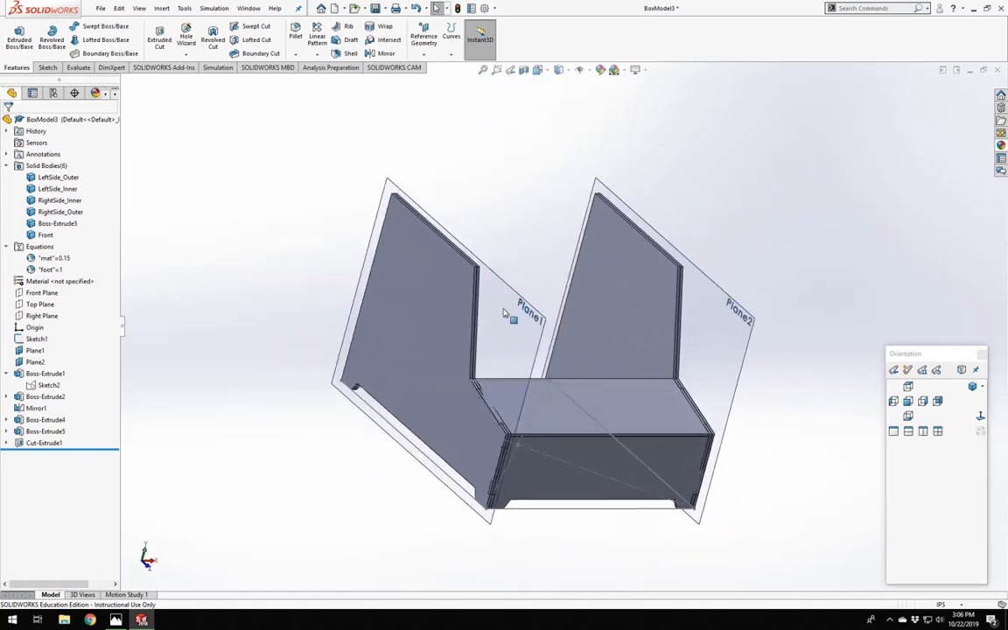
Start a sketch on the narrow, steep front edge face of LeftSide_Outer above the sloped panel, viewed normal to the face.
{"action": "scroll", "coordinate": [511, 315], "scroll_direction": "down", "scroll_amount": 5}
{"action": "scroll", "coordinate": [501, 342], "scroll_direction": "down", "scroll_amount": 3}
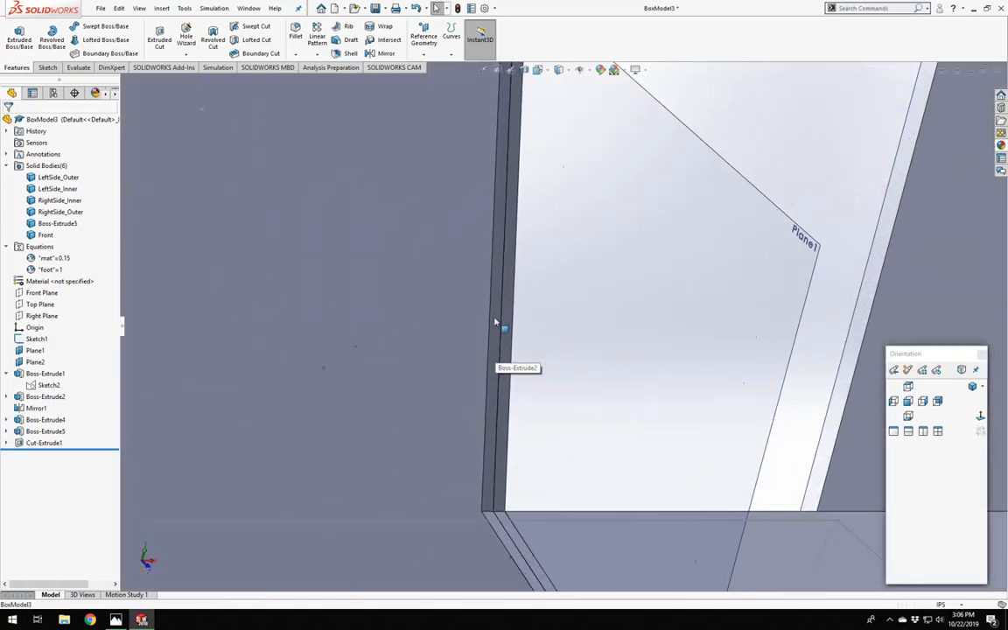
{"action": "left_click", "coordinate": [499, 327]}
{"action": "left_click", "coordinate": [539, 287]}
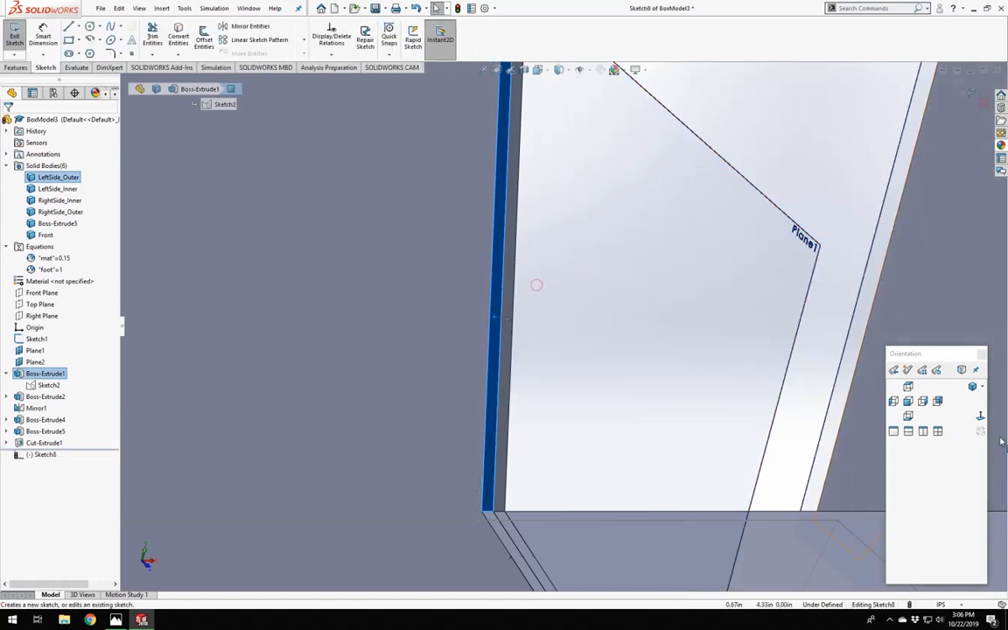
{"action": "left_click", "coordinate": [981, 417]}
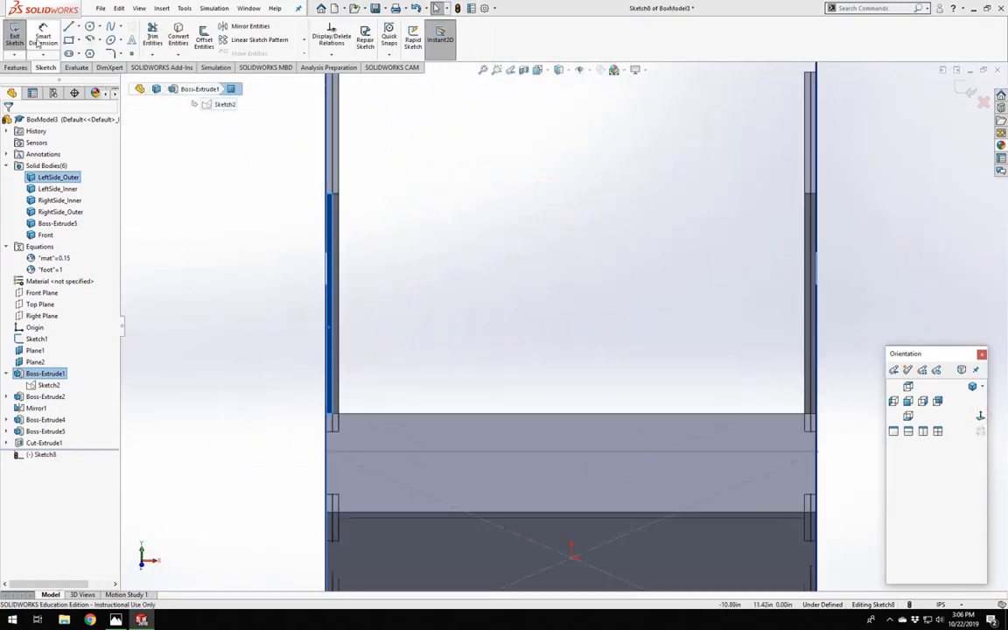
Draw the left tab's upper edge across both side thicknesses, a line up to the inner corner, and the panel's upper edge to the right side.
{"action": "left_click", "coordinate": [70, 27]}
{"action": "scroll", "coordinate": [372, 221], "scroll_direction": "down", "scroll_amount": 5}
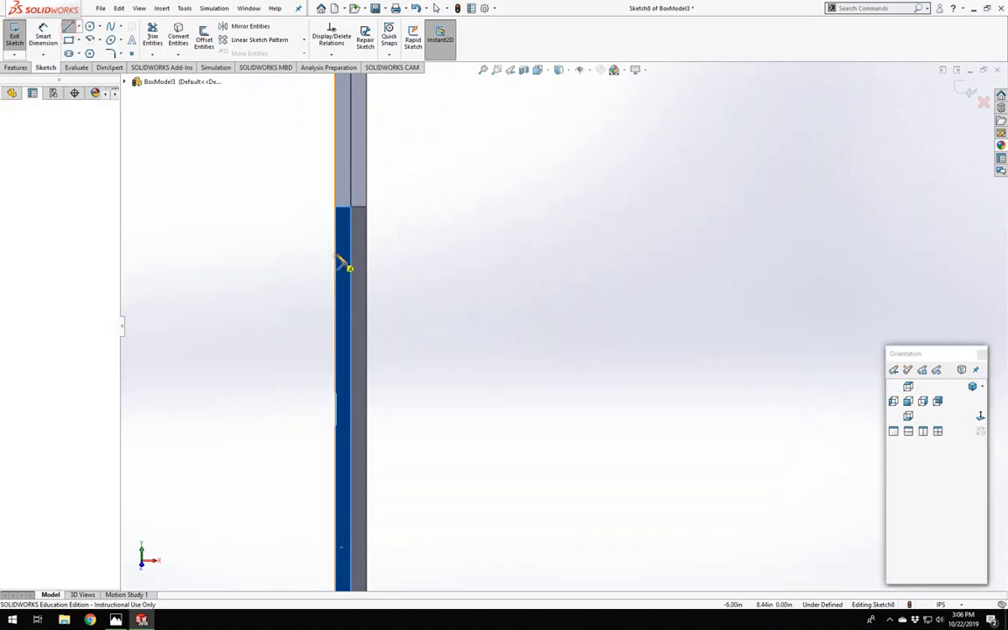
{"action": "left_click", "coordinate": [337, 256]}
{"action": "left_click", "coordinate": [367, 256]}
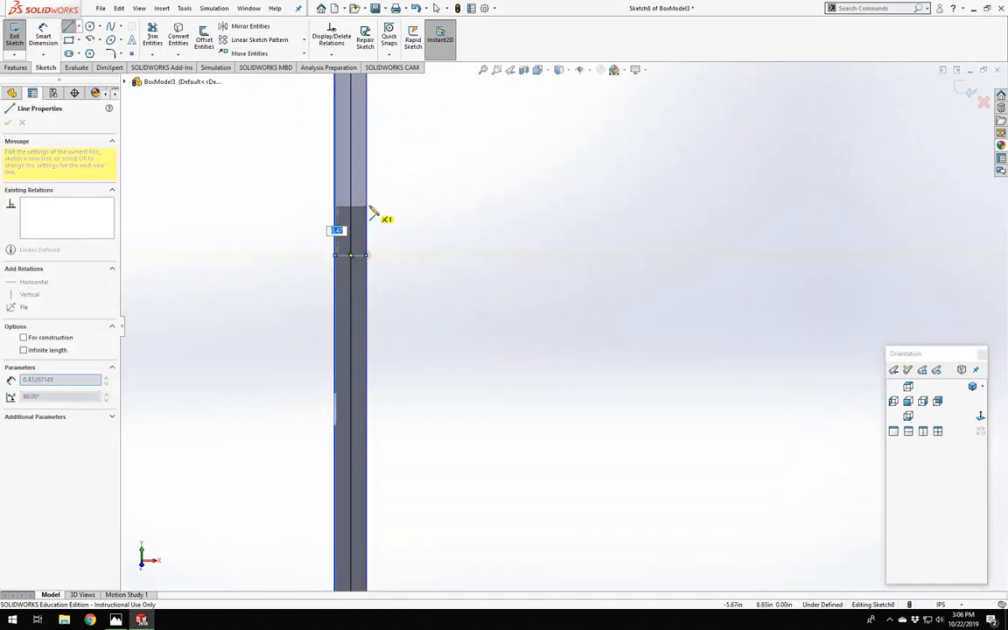
{"action": "scroll", "coordinate": [765, 225], "scroll_direction": "up", "scroll_amount": 5}
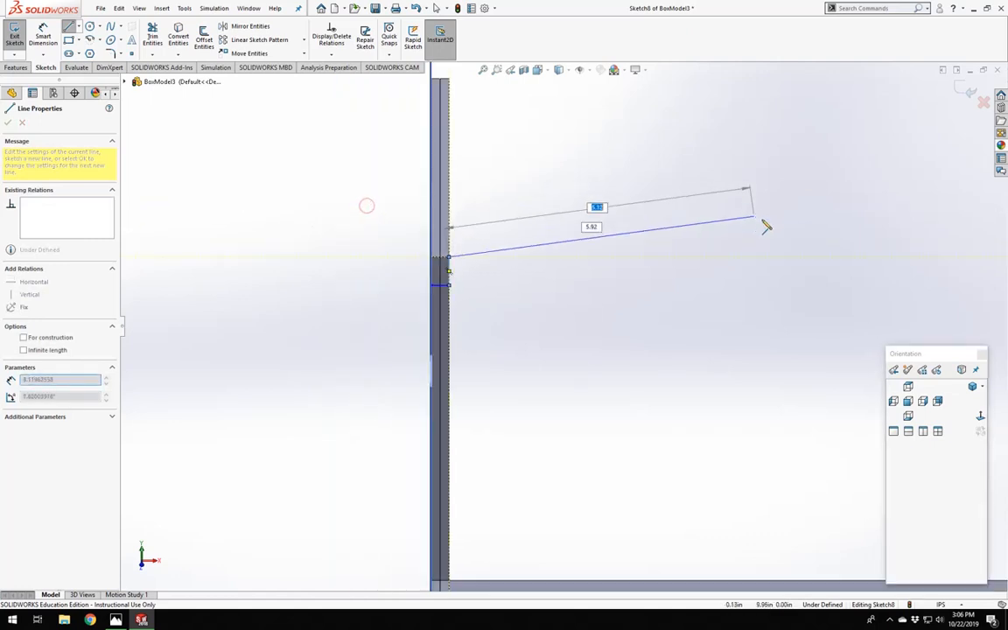
{"action": "scroll", "coordinate": [723, 357], "scroll_direction": "down", "scroll_amount": 5}
{"action": "scroll", "coordinate": [723, 357], "scroll_direction": "down", "scroll_amount": 4}
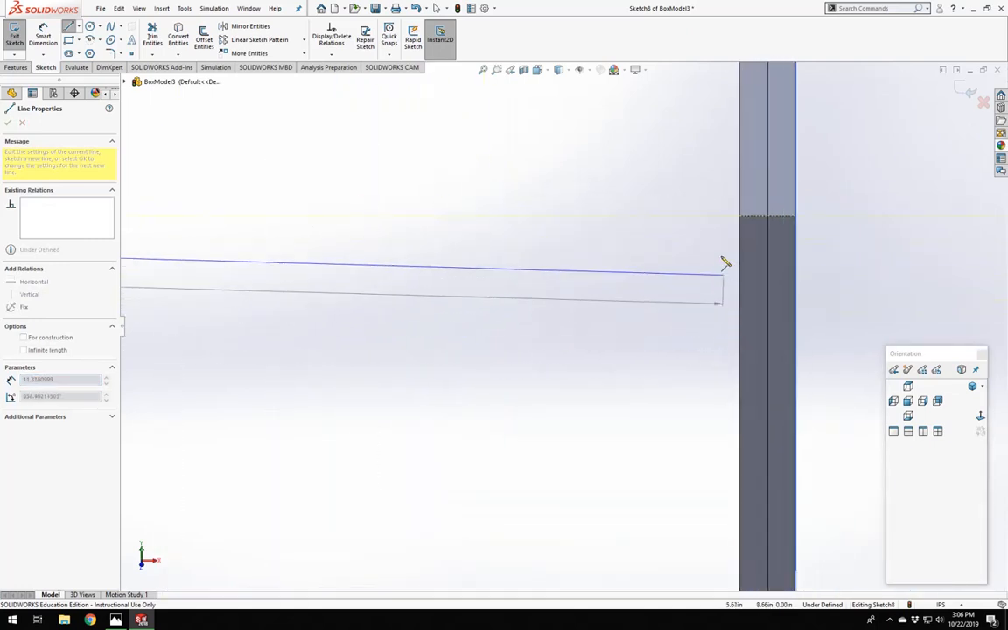
{"action": "left_click", "coordinate": [740, 217]}
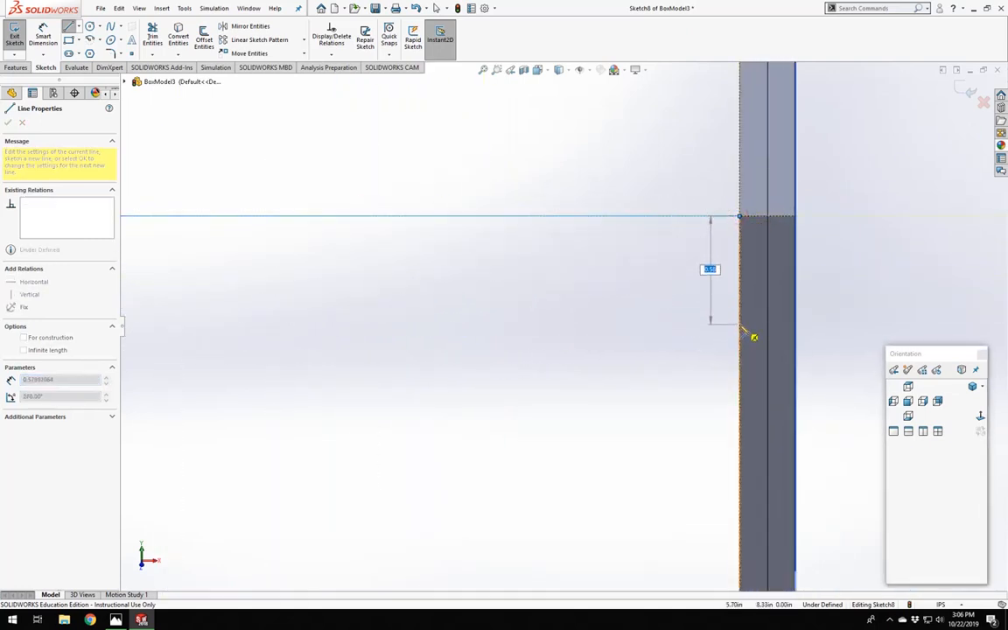
Draw the right tab by going down about 0.58 in, out to the outer side edge, down along it, and back to the inner edge.
{"action": "left_click", "coordinate": [742, 325]}
{"action": "left_click", "coordinate": [796, 325]}
{"action": "scroll", "coordinate": [779, 426], "scroll_direction": "up", "scroll_amount": 4}
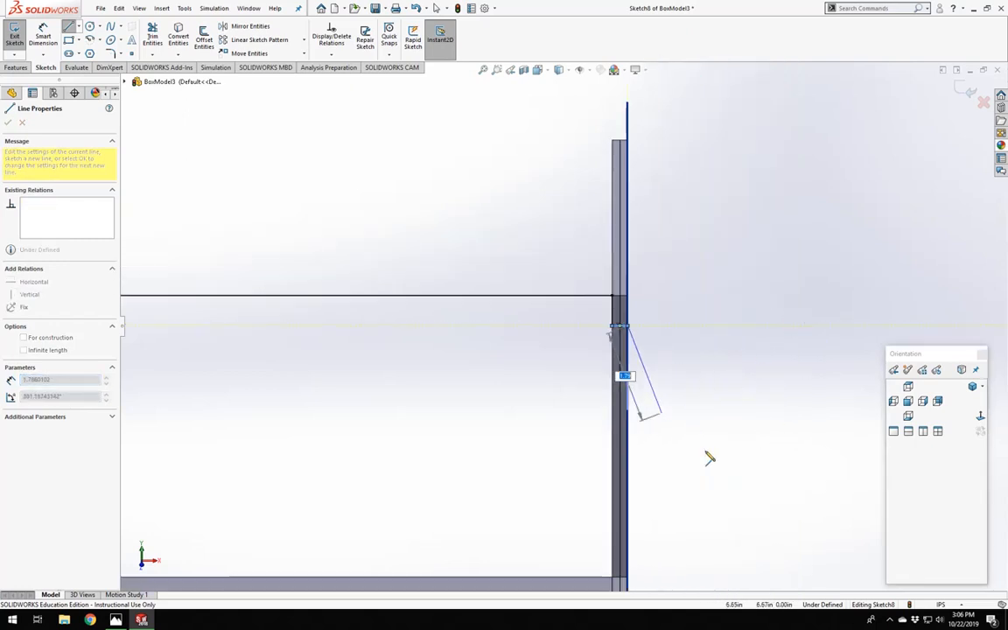
{"action": "scroll", "coordinate": [620, 471], "scroll_direction": "down", "scroll_amount": 3}
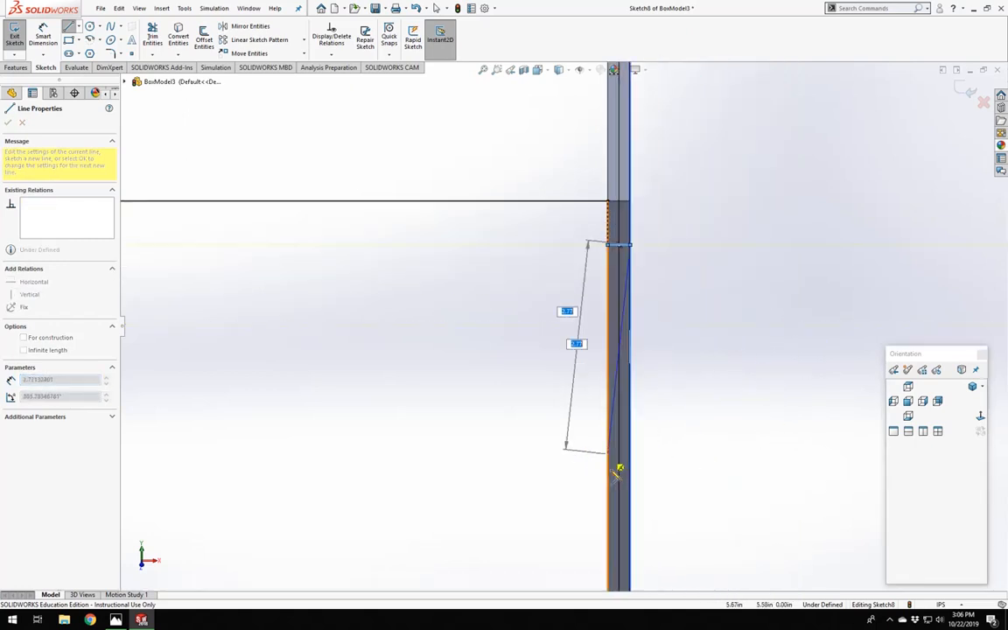
{"action": "left_click", "coordinate": [630, 524]}
{"action": "left_click", "coordinate": [582, 524]}
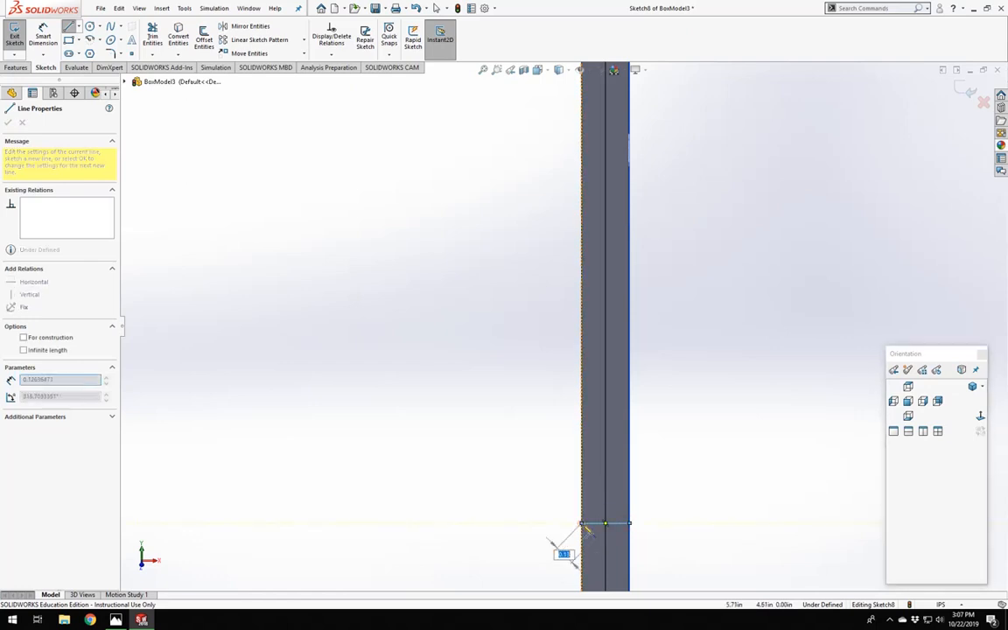
{"action": "scroll", "coordinate": [590, 482], "scroll_direction": "up", "scroll_amount": 4}
{"action": "key", "text": "Escape"}
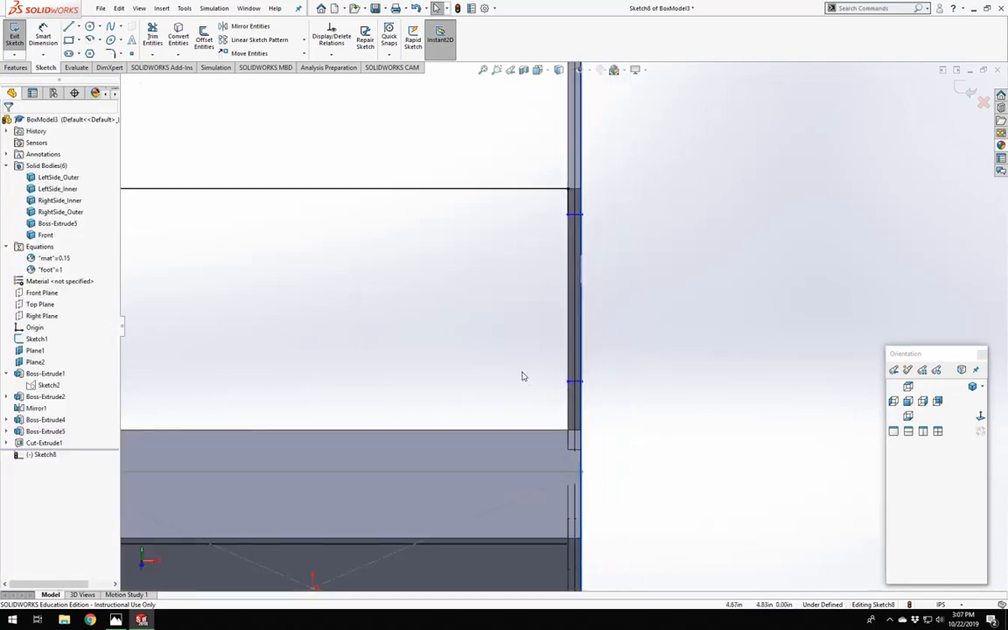
Continue the outline from the right tab down to the sloped panel's rear edge and about 11.4 in along it to the left side.
{"action": "right_click_drag", "start_coordinate": [522, 373], "coordinate": [524, 394]}
{"action": "scroll", "coordinate": [530, 404], "scroll_direction": "down", "scroll_amount": 5}
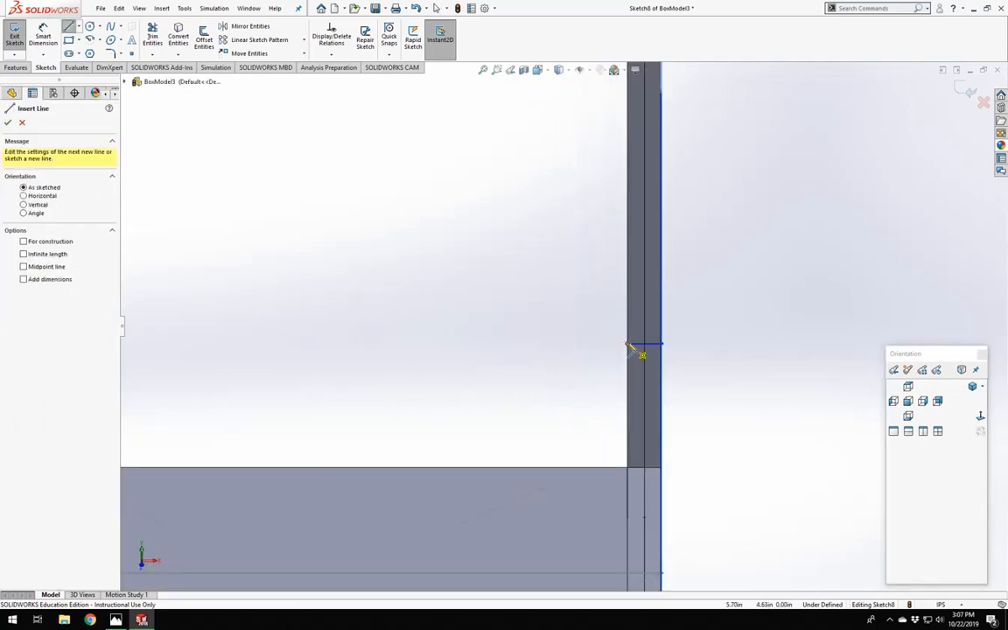
{"action": "left_click", "coordinate": [628, 344]}
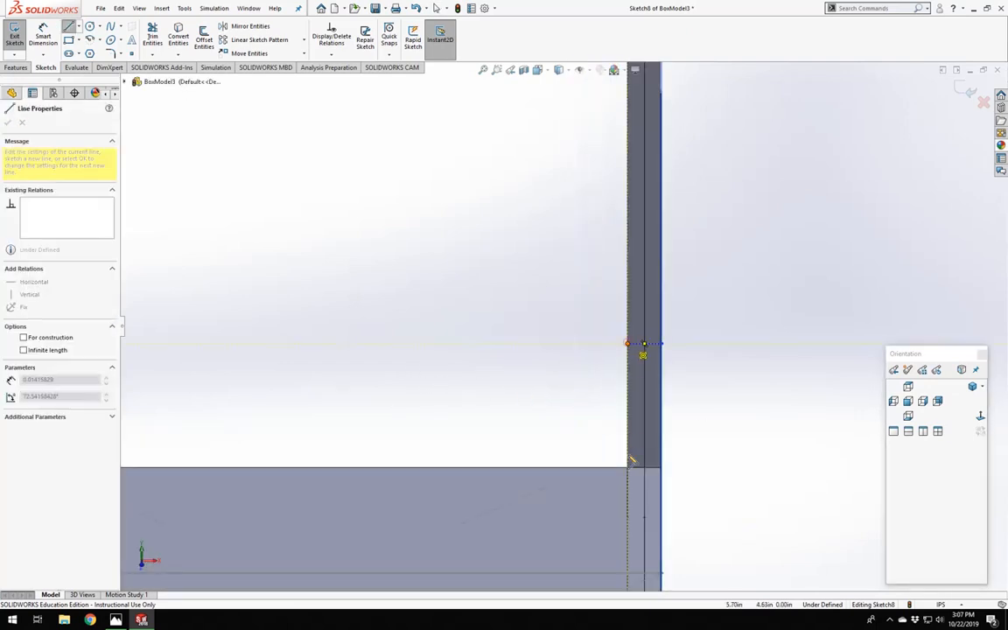
{"action": "left_click", "coordinate": [628, 470]}
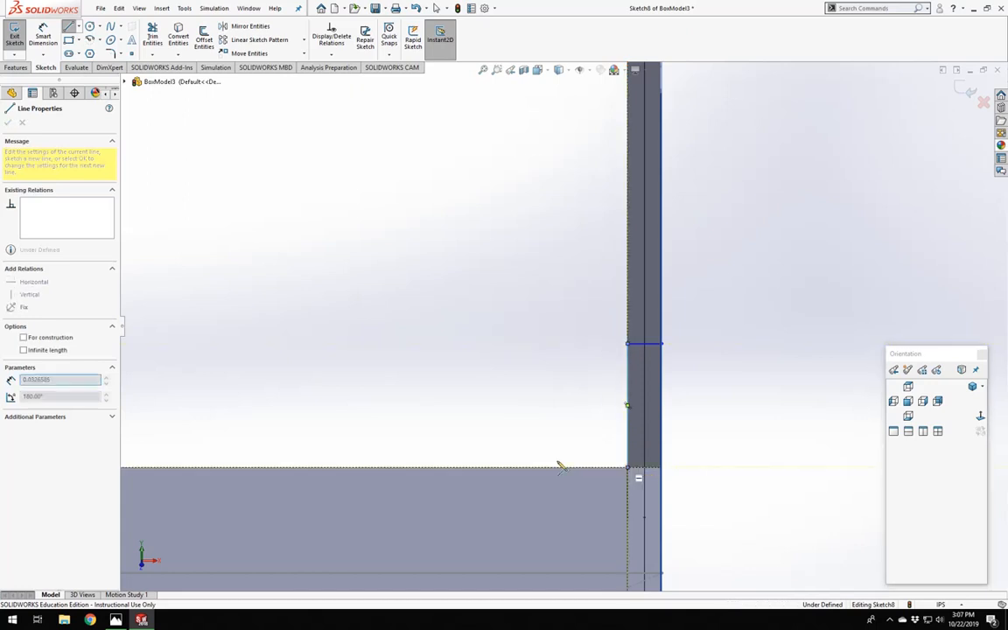
{"action": "scroll", "coordinate": [310, 420], "scroll_direction": "up", "scroll_amount": 5}
{"action": "scroll", "coordinate": [298, 374], "scroll_direction": "down", "scroll_amount": 5}
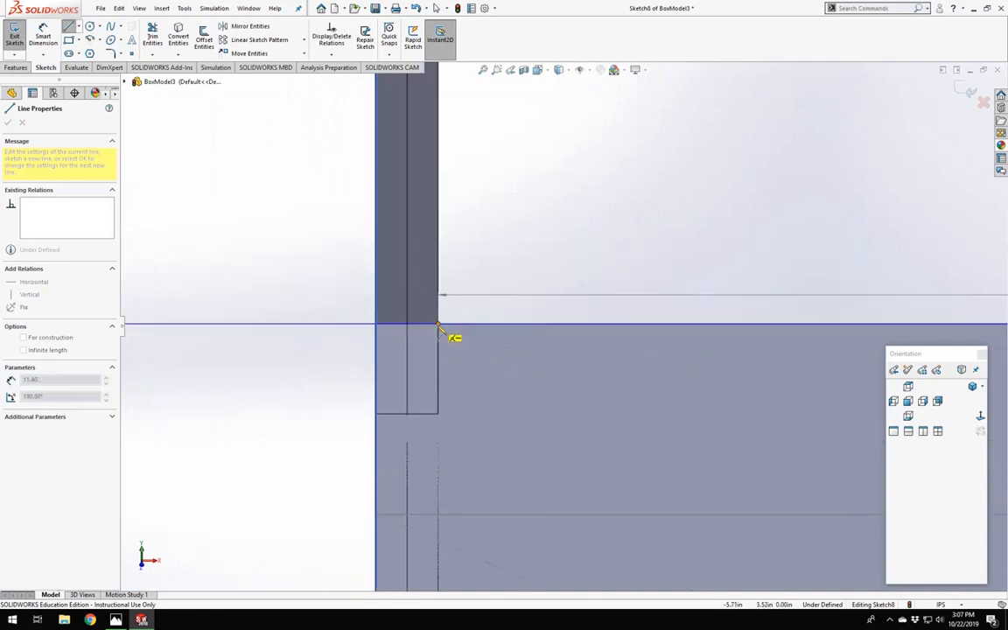
{"action": "left_click", "coordinate": [438, 324]}
Close the panel outline with the left tab's lower edge and a line up the outer side edge to the tab's upper edge.
{"action": "left_click", "coordinate": [438, 207]}
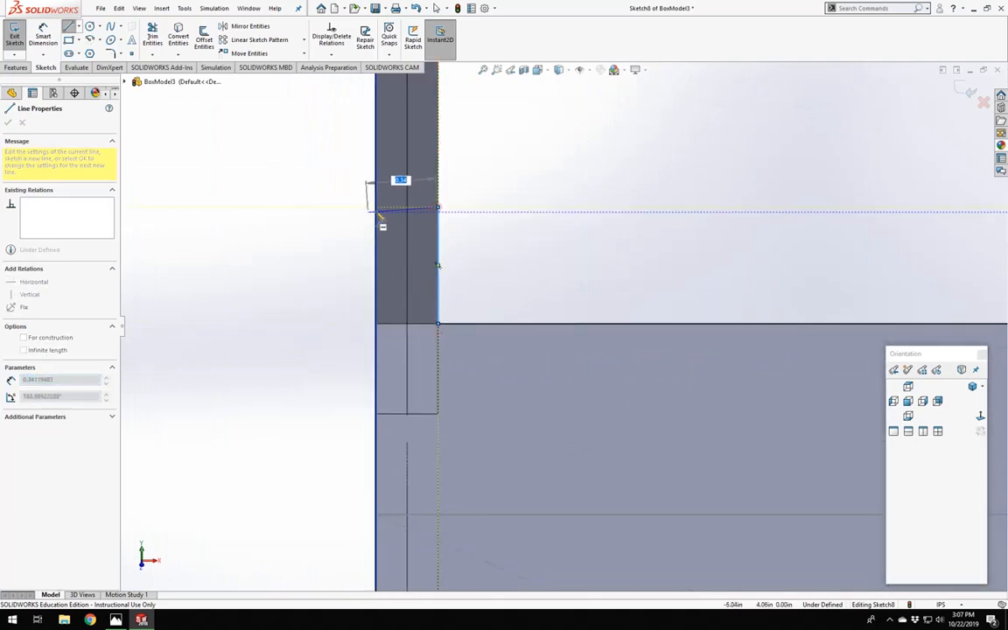
{"action": "left_click", "coordinate": [377, 207]}
{"action": "scroll", "coordinate": [468, 175], "scroll_direction": "up", "scroll_amount": 5}
{"action": "key", "text": "z"}
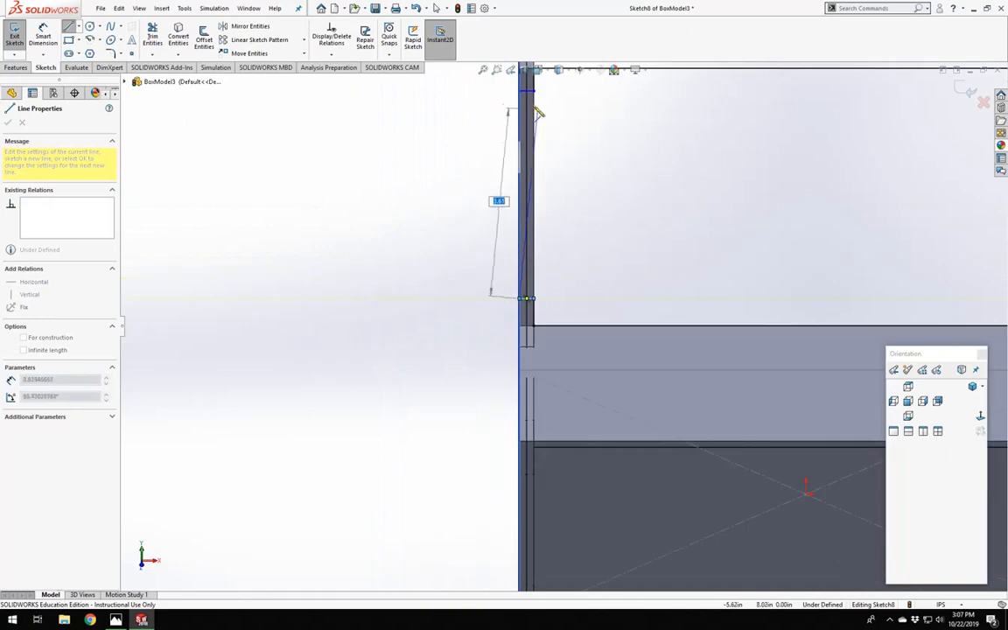
{"action": "left_click", "coordinate": [521, 92]}
{"action": "key", "text": "Escape"}
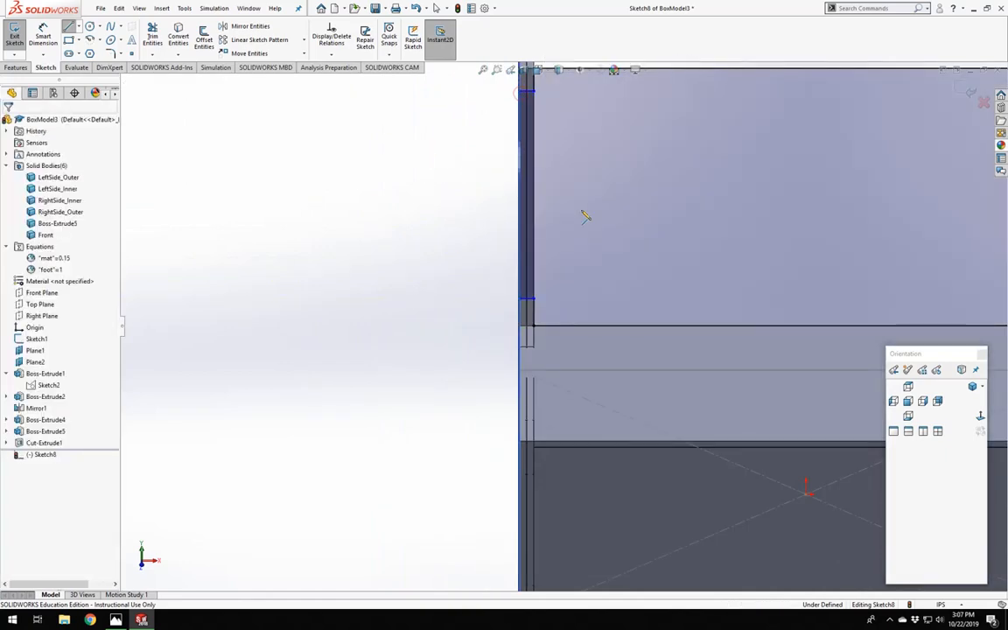
Examine the upper panel outline's tab lines and its joint with the sloped panel from several angles.
{"action": "scroll", "coordinate": [604, 220], "scroll_direction": "up", "scroll_amount": 6}
{"action": "scroll", "coordinate": [639, 302], "scroll_direction": "down", "scroll_amount": 4}
{"action": "middle_click_drag", "start_coordinate": [634, 310], "coordinate": [567, 312]}
{"action": "scroll", "coordinate": [319, 340], "scroll_direction": "down", "scroll_amount": 5}
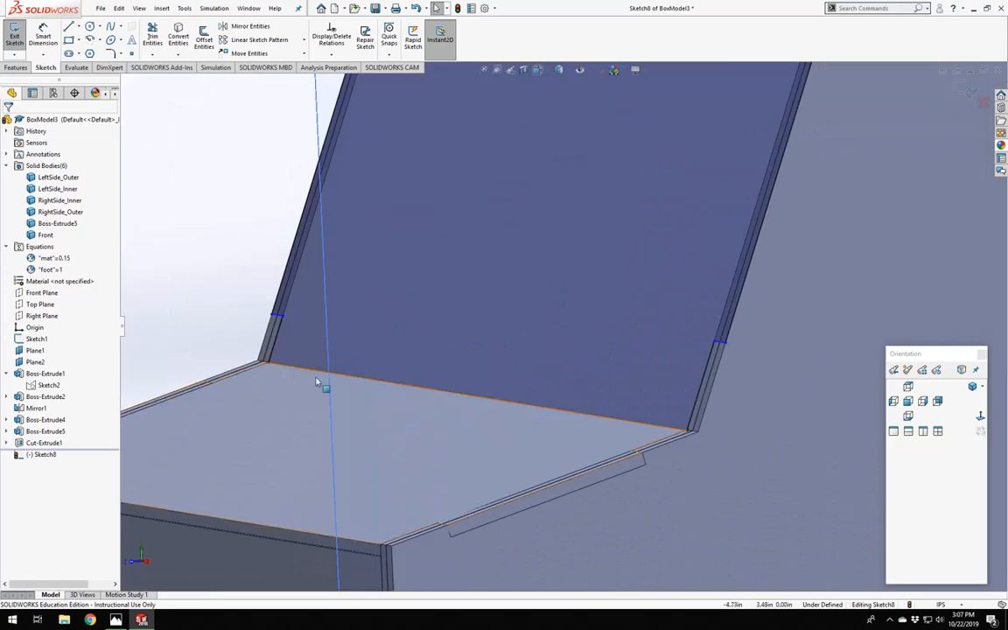
{"action": "scroll", "coordinate": [383, 355], "scroll_direction": "up", "scroll_amount": 5}
{"action": "scroll", "coordinate": [514, 344], "scroll_direction": "down", "scroll_amount": 6}
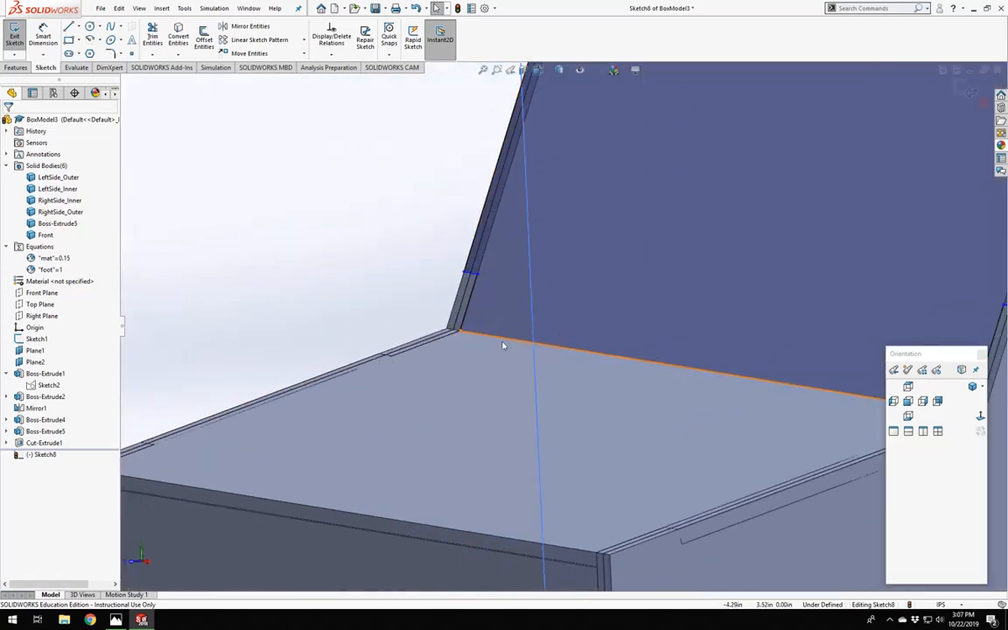
{"action": "scroll", "coordinate": [514, 342], "scroll_direction": "up", "scroll_amount": 3}
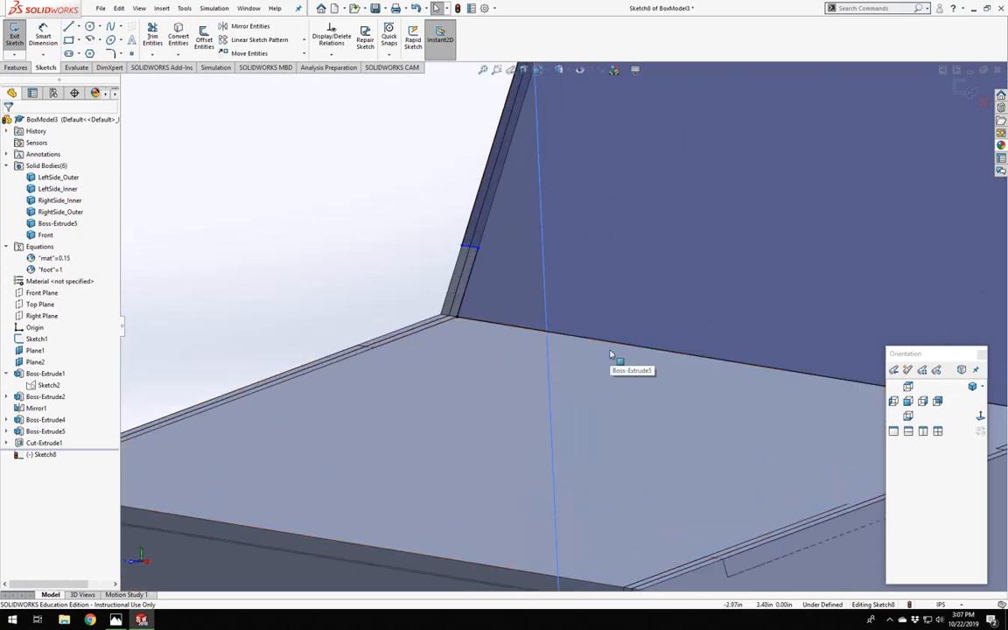
{"action": "mouse_move", "coordinate": [612, 353]}
{"action": "middle_mouse_down"}
{"action": "mouse_move", "coordinate": [576, 318]}
{"action": "mouse_move", "coordinate": [587, 353]}
{"action": "mouse_move", "coordinate": [602, 359]}
{"action": "middle_mouse_up"}
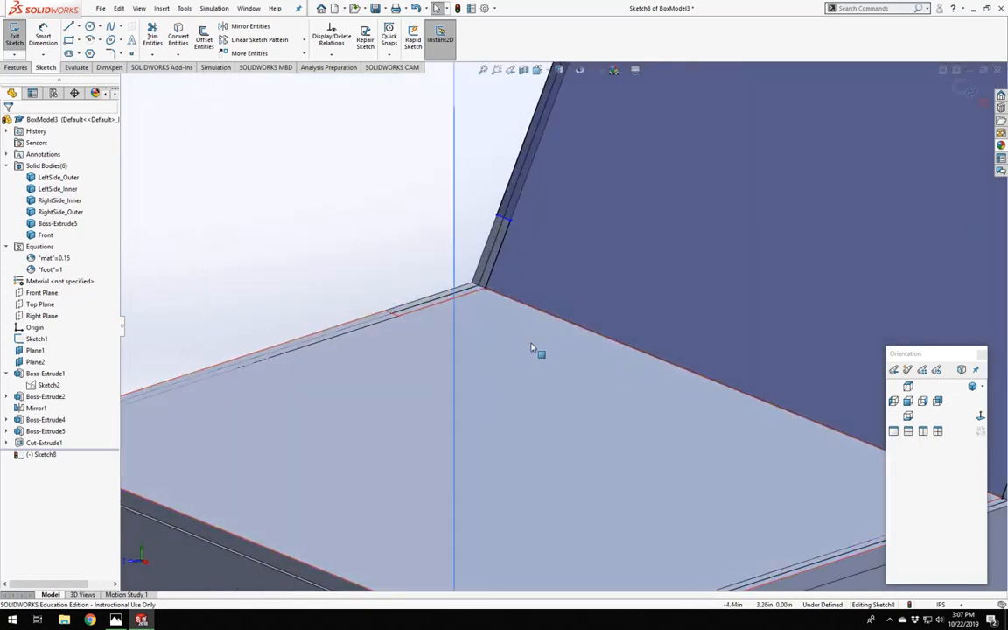
{"action": "scroll", "coordinate": [536, 354], "scroll_direction": "up", "scroll_amount": 3}
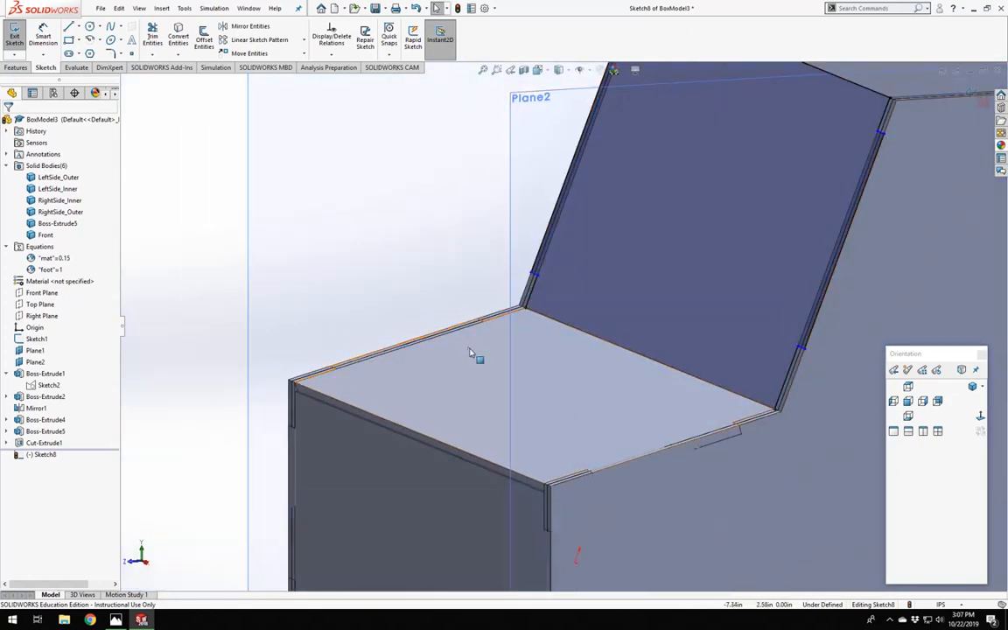
{"action": "middle_click_drag", "start_coordinate": [470, 352], "coordinate": [409, 248]}
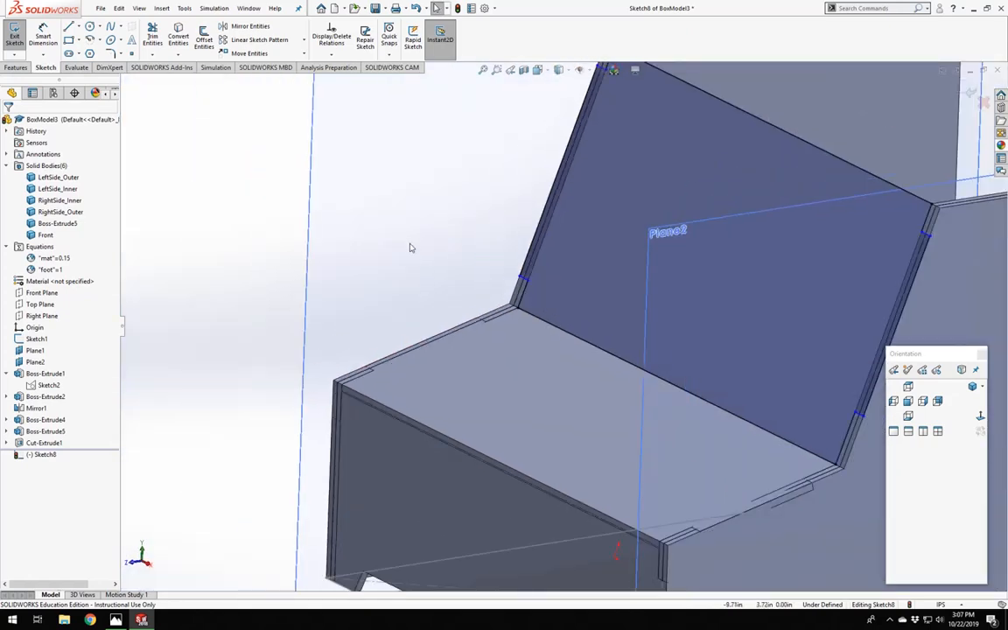
{"action": "scroll", "coordinate": [461, 245], "scroll_direction": "up", "scroll_amount": 2}
{"action": "middle_click_drag", "start_coordinate": [486, 234], "coordinate": [407, 236]}
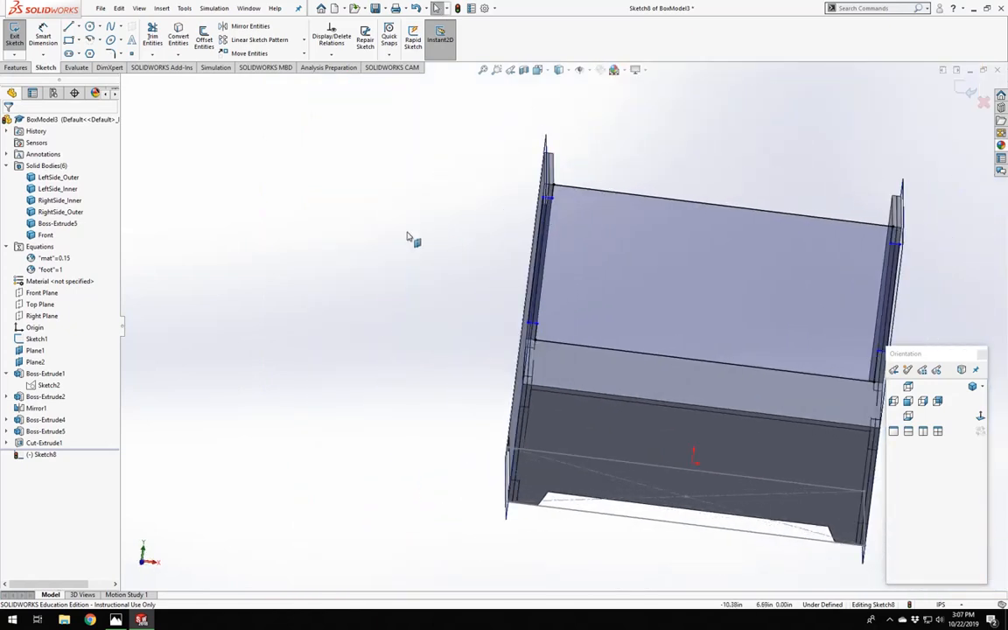
Dimension the short inner line above the left tab, at the upper panel's top corner, to 0.75 in.
{"action": "right_click_drag", "start_coordinate": [408, 236], "coordinate": [418, 151]}
{"action": "scroll", "coordinate": [545, 197], "scroll_direction": "down", "scroll_amount": 4}
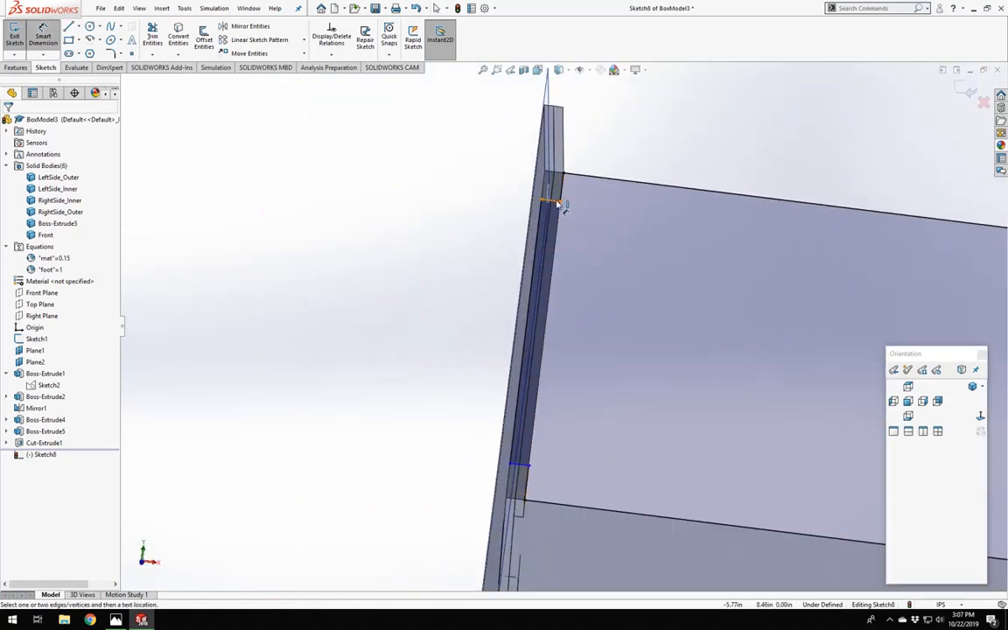
{"action": "scroll", "coordinate": [670, 311], "scroll_direction": "up", "scroll_amount": 6}
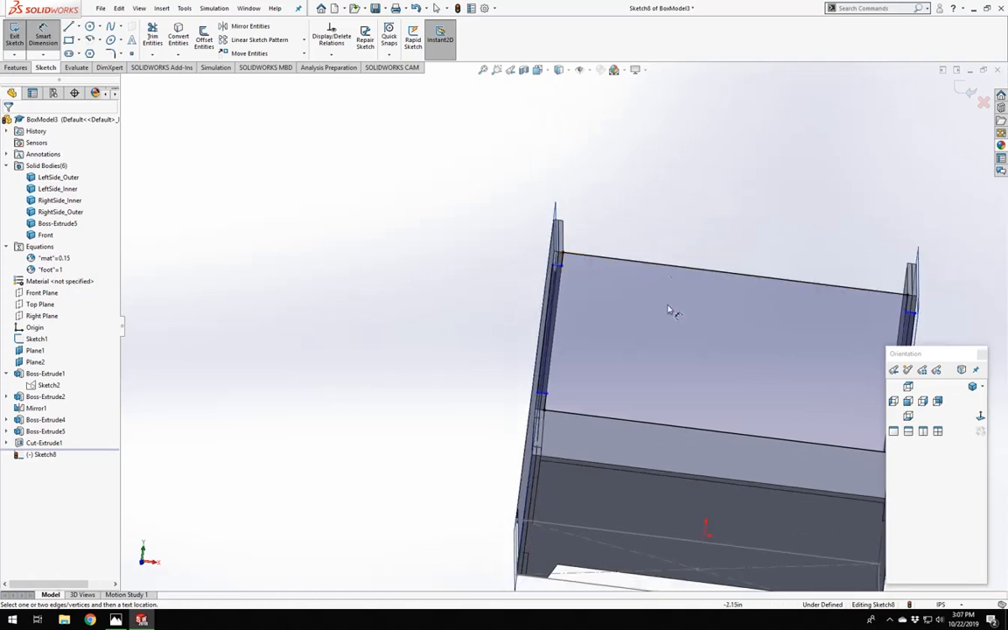
{"action": "scroll", "coordinate": [545, 289], "scroll_direction": "down", "scroll_amount": 5}
{"action": "scroll", "coordinate": [658, 331], "scroll_direction": "down", "scroll_amount": 3}
{"action": "scroll", "coordinate": [573, 297], "scroll_direction": "up", "scroll_amount": 3}
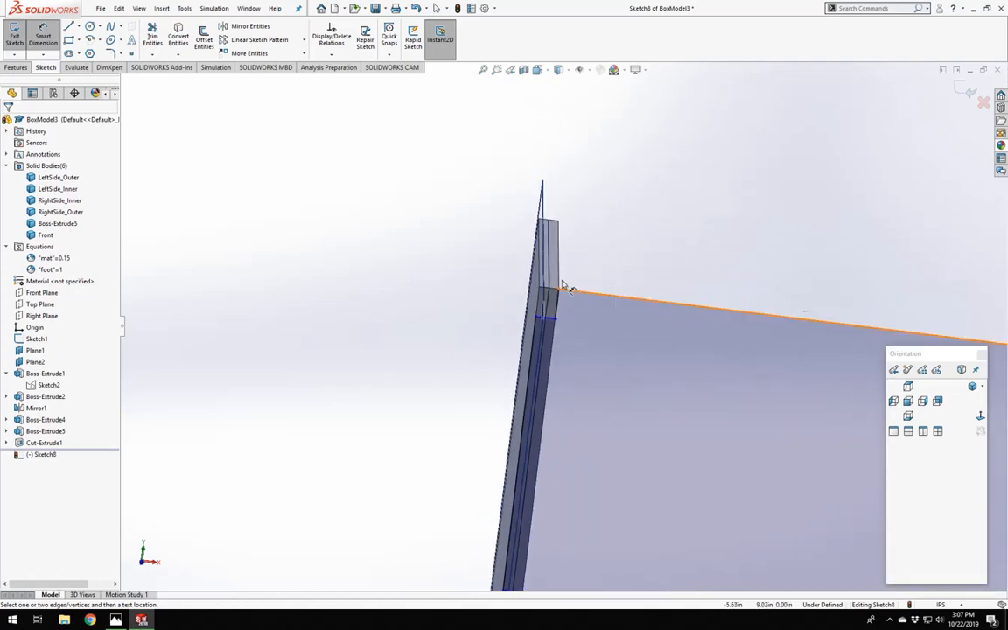
{"action": "scroll", "coordinate": [582, 369], "scroll_direction": "down", "scroll_amount": 2}
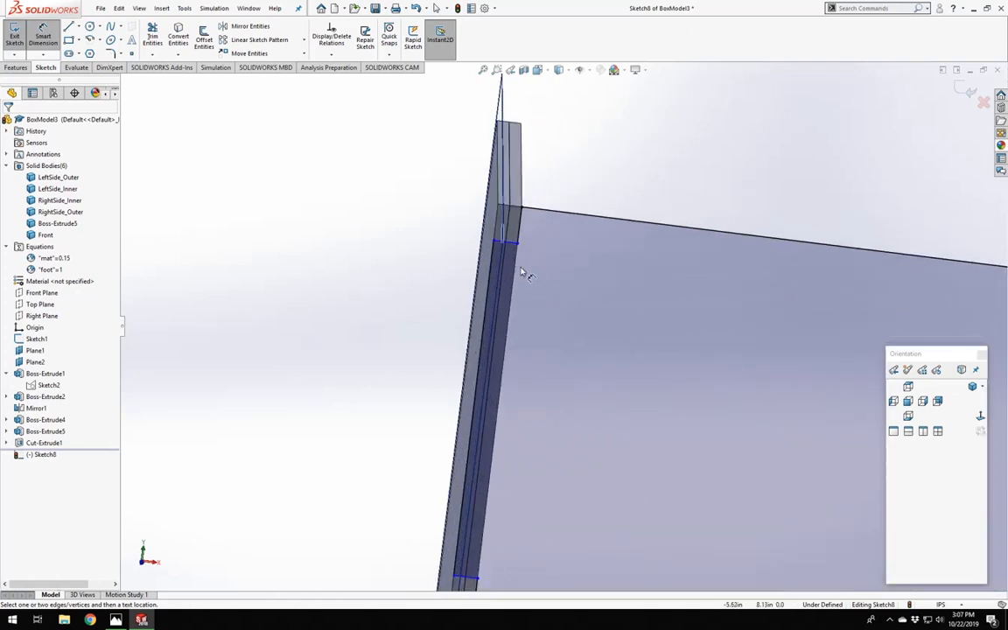
{"action": "scroll", "coordinate": [524, 272], "scroll_direction": "down", "scroll_amount": 1}
{"action": "scroll", "coordinate": [531, 310], "scroll_direction": "up", "scroll_amount": 2}
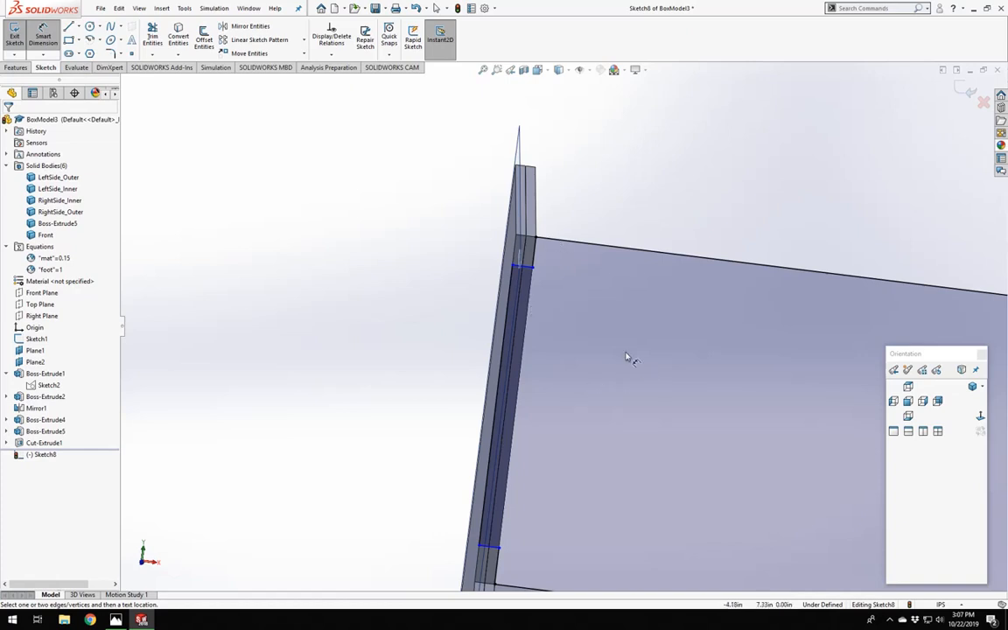
{"action": "scroll", "coordinate": [560, 281], "scroll_direction": "up", "scroll_amount": 3}
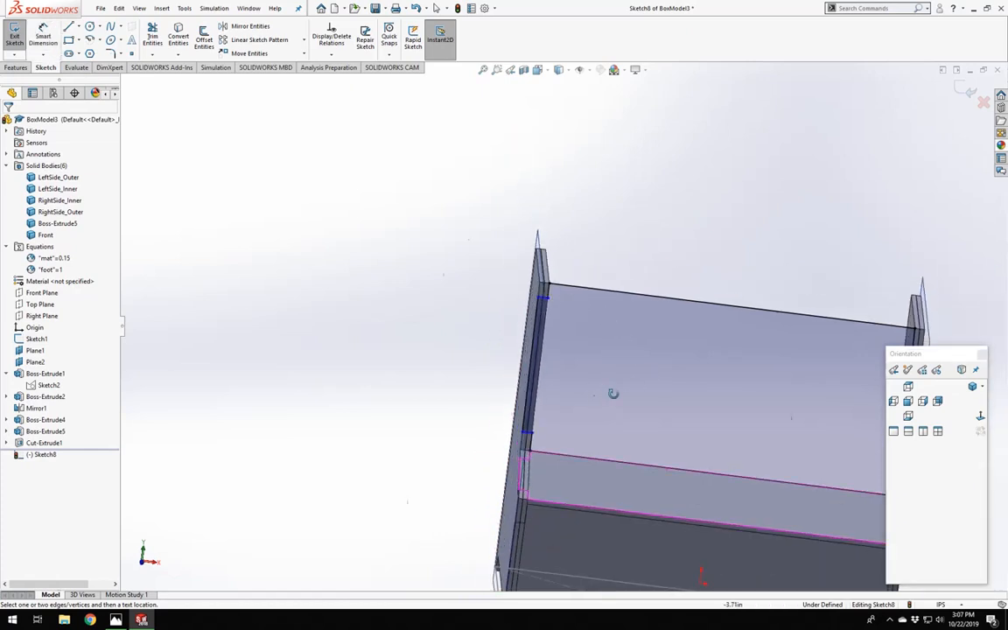
{"action": "scroll", "coordinate": [648, 409], "scroll_direction": "up", "scroll_amount": 2}
{"action": "middle_click_drag", "start_coordinate": [648, 409], "coordinate": [643, 406]}
{"action": "scroll", "coordinate": [567, 329], "scroll_direction": "up", "scroll_amount": 1}
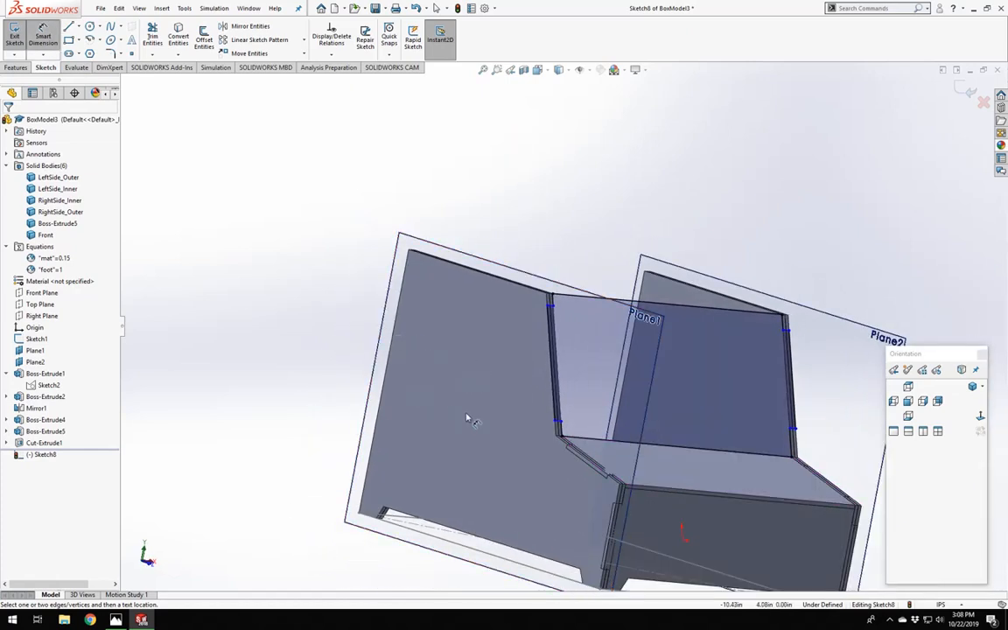
{"action": "scroll", "coordinate": [570, 446], "scroll_direction": "down", "scroll_amount": 3}
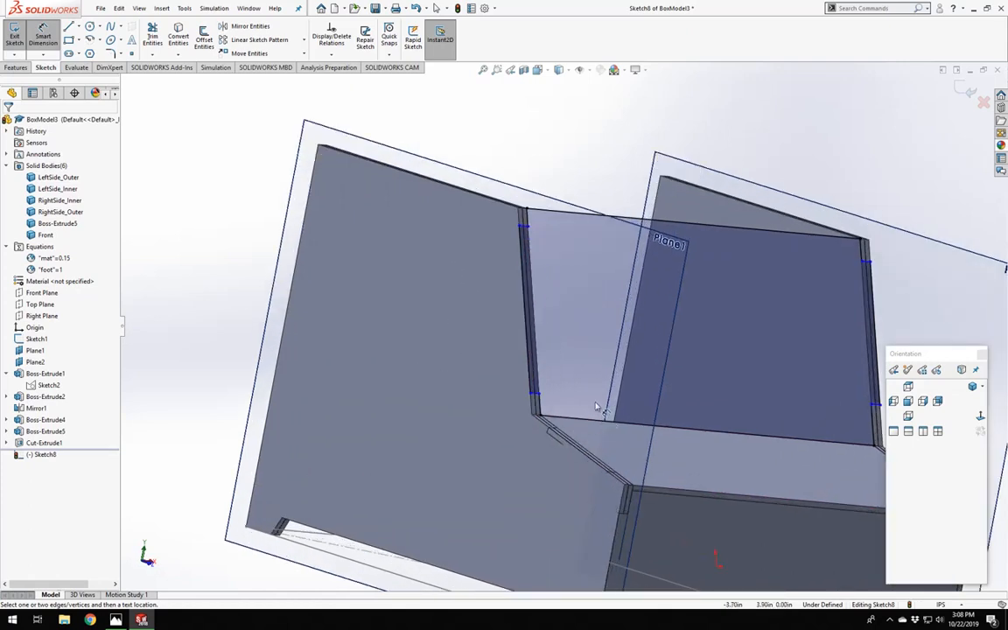
{"action": "scroll", "coordinate": [499, 396], "scroll_direction": "up", "scroll_amount": 1}
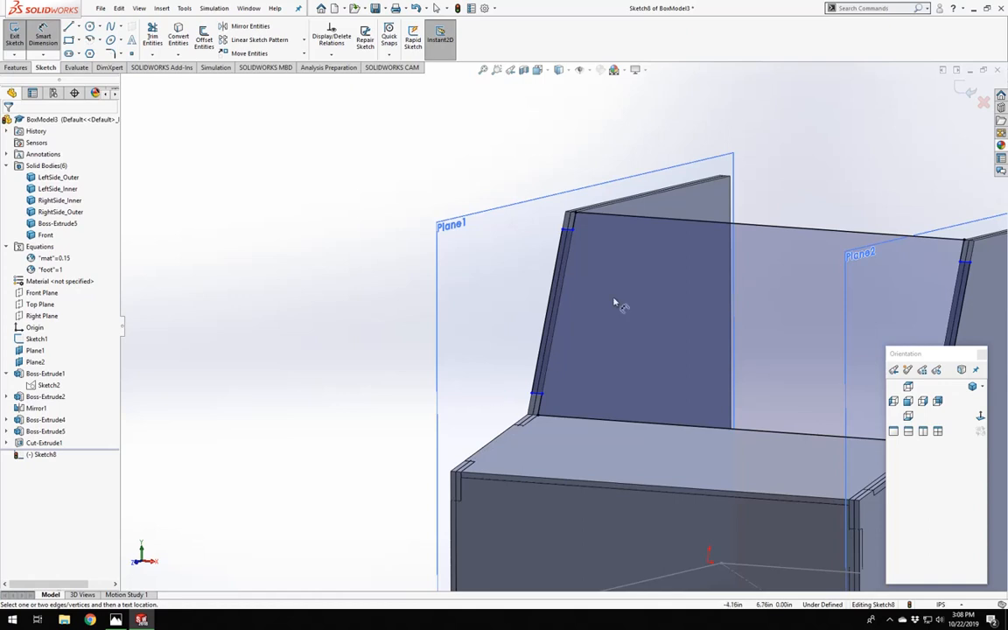
{"action": "scroll", "coordinate": [558, 278], "scroll_direction": "down", "scroll_amount": 3}
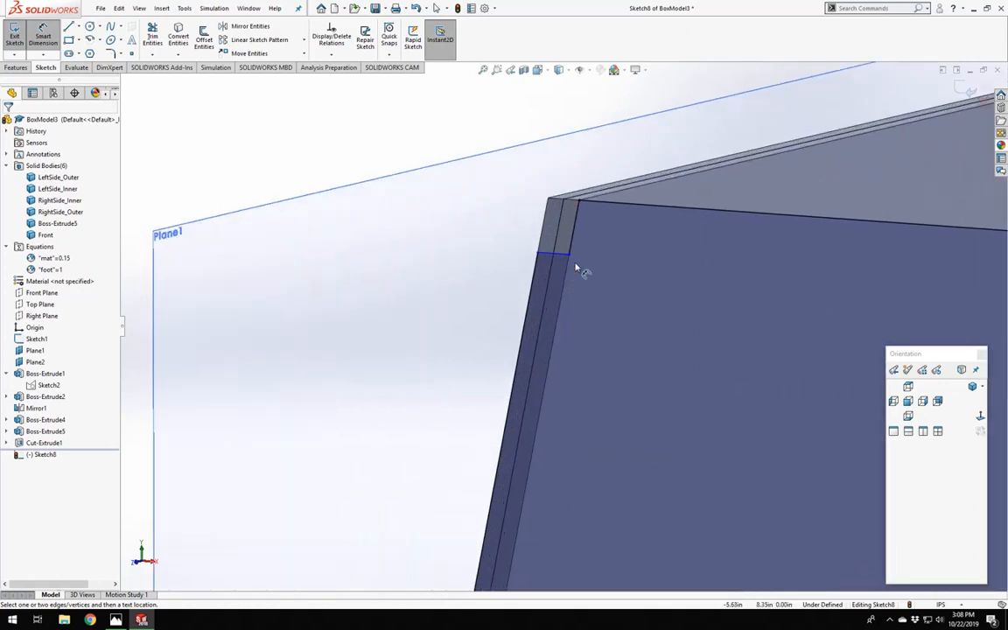
{"action": "scroll", "coordinate": [541, 359], "scroll_direction": "up", "scroll_amount": 4}
{"action": "scroll", "coordinate": [599, 374], "scroll_direction": "down", "scroll_amount": 2}
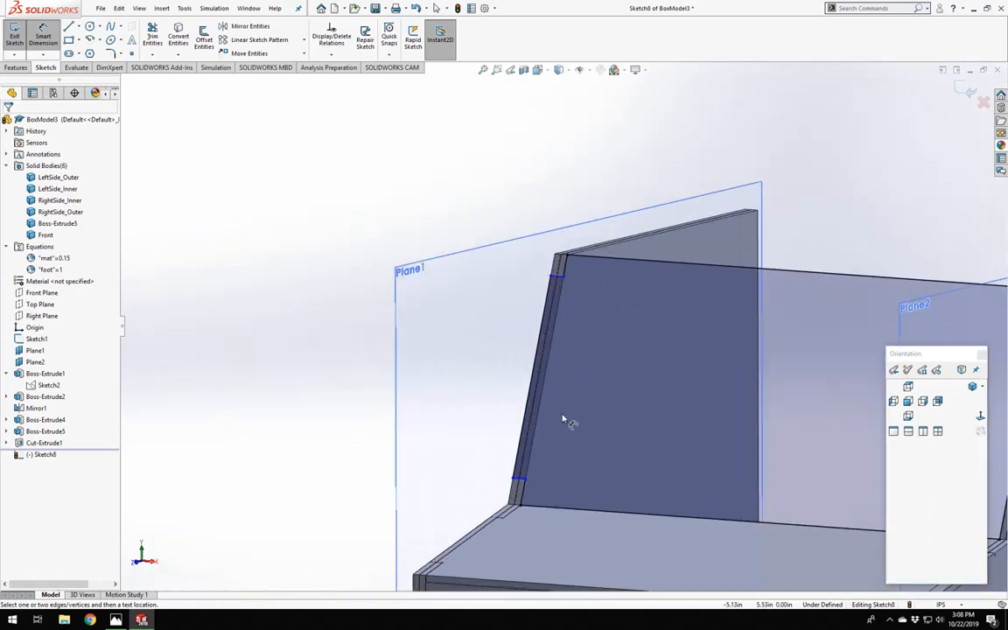
{"action": "scroll", "coordinate": [561, 273], "scroll_direction": "down", "scroll_amount": 1}
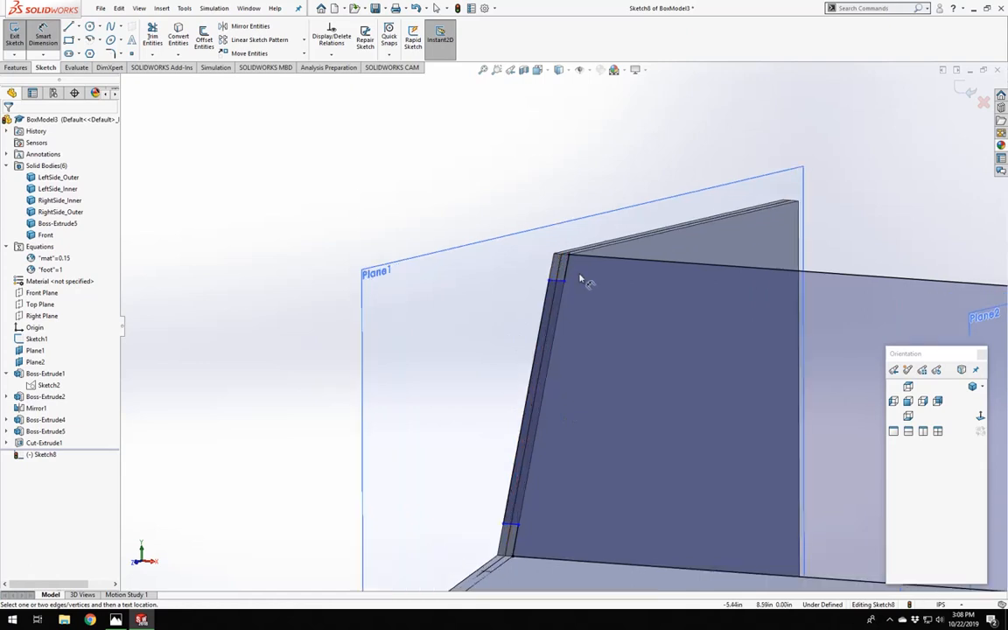
{"action": "left_click", "coordinate": [569, 272]}
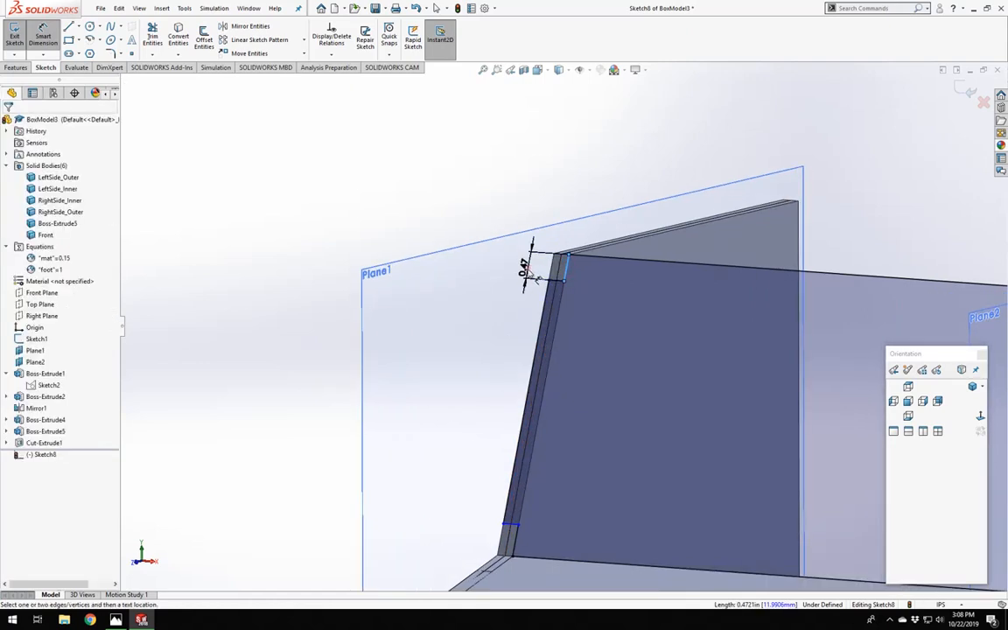
{"action": "left_click", "coordinate": [531, 277]}
{"action": "type", "text": ".7"}
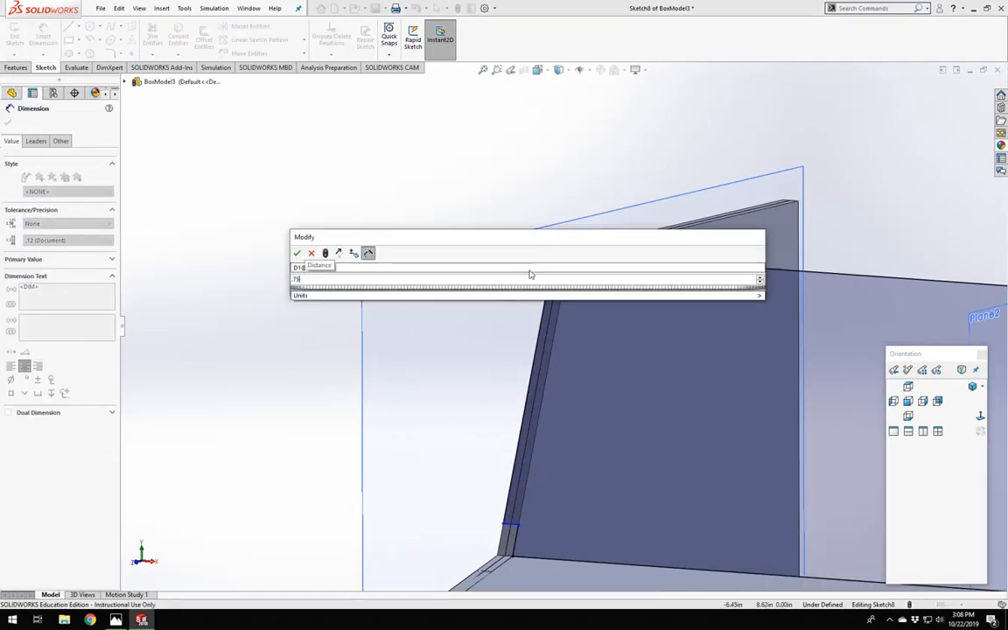
{"action": "type", "text": "5"}
{"action": "key", "text": "Return"}
Make the four short inner edge lines above and below both tabs equal in length.
{"action": "scroll", "coordinate": [744, 349], "scroll_direction": "up", "scroll_amount": 5}
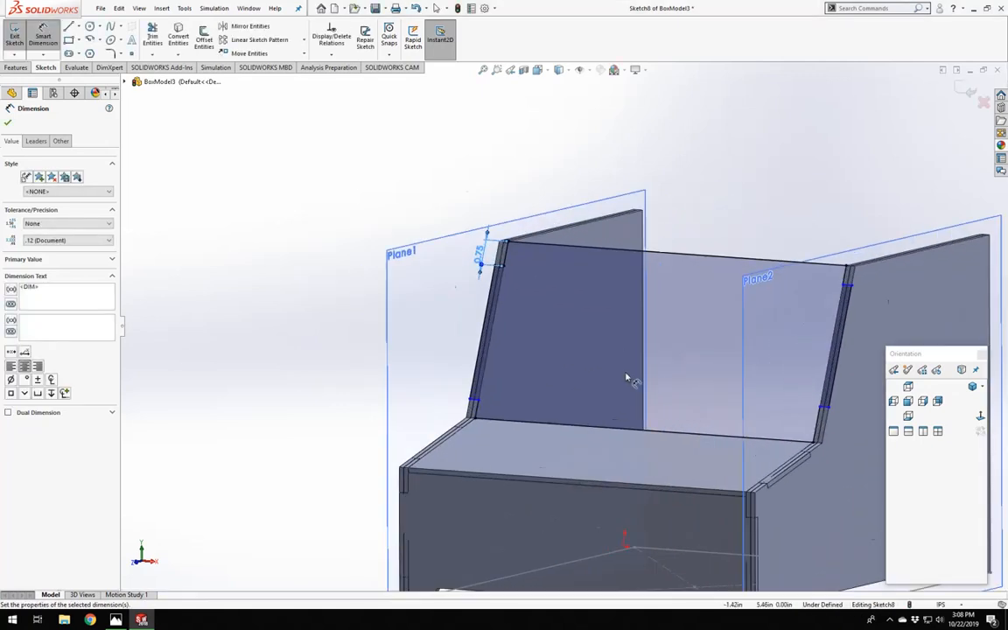
{"action": "scroll", "coordinate": [567, 410], "scroll_direction": "down", "scroll_amount": 2}
{"action": "scroll", "coordinate": [416, 409], "scroll_direction": "down", "scroll_amount": 3}
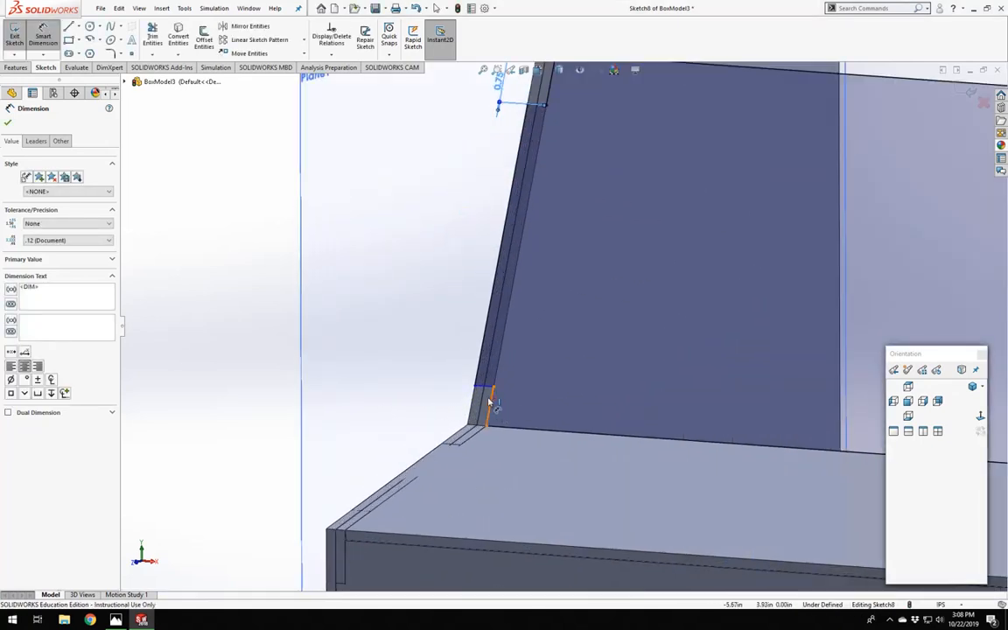
{"action": "left_click", "coordinate": [495, 402]}
{"action": "key", "text": "Escape"}
{"action": "left_click", "coordinate": [492, 403]}
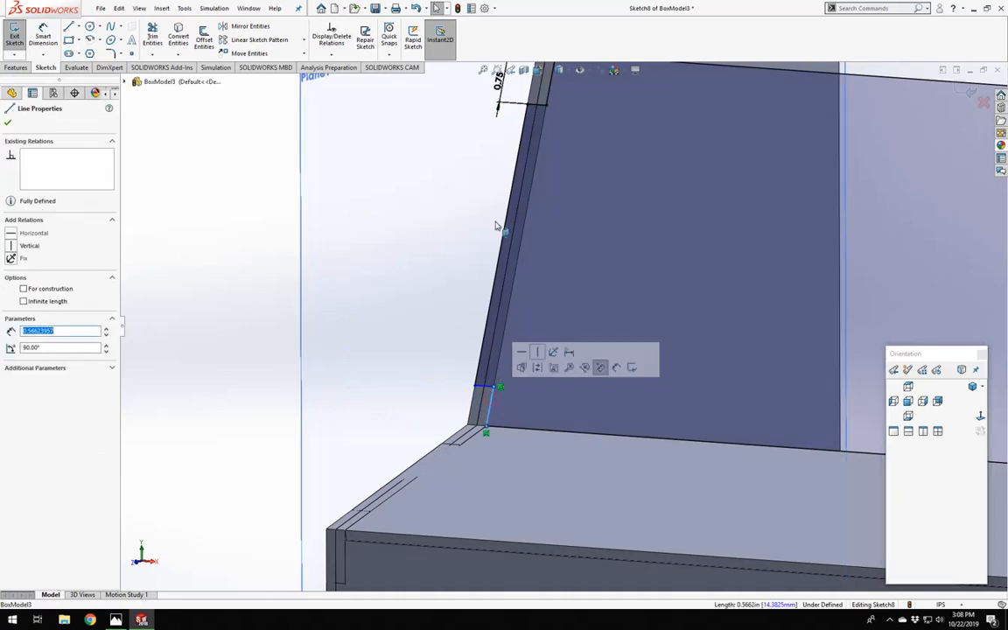
{"action": "left_click", "coordinate": [548, 93], "text": "ctrl"}
{"action": "scroll", "coordinate": [758, 197], "scroll_direction": "up", "scroll_amount": 4}
{"action": "scroll", "coordinate": [759, 197], "scroll_direction": "up", "scroll_amount": 3}
{"action": "scroll", "coordinate": [693, 326], "scroll_direction": "down", "scroll_amount": 5}
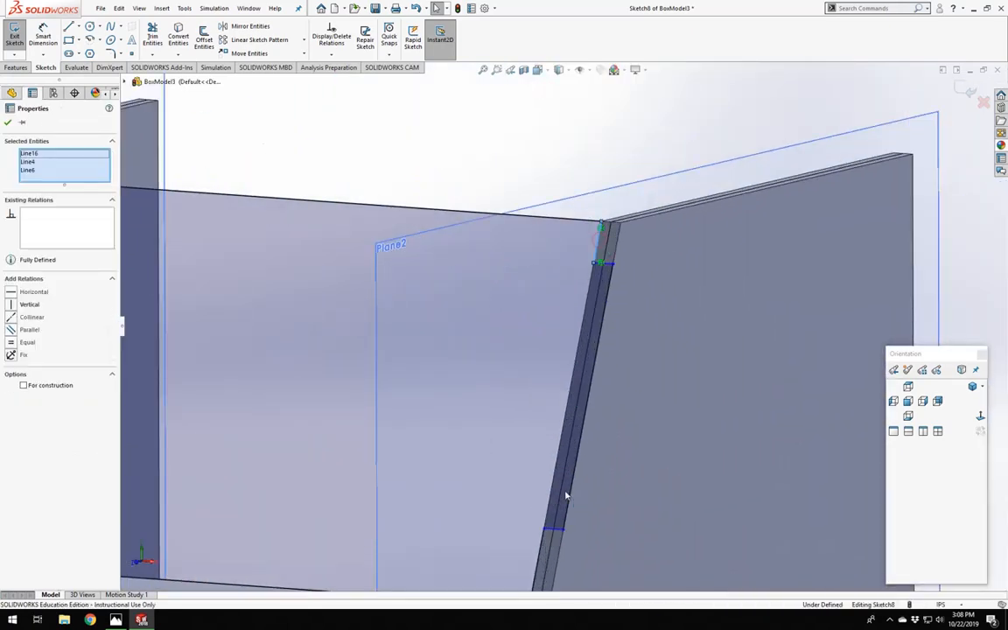
{"action": "scroll", "coordinate": [542, 232], "scroll_direction": "up", "scroll_amount": 5}
{"action": "scroll", "coordinate": [525, 443], "scroll_direction": "down", "scroll_amount": 3}
{"action": "left_click", "coordinate": [553, 286], "text": "ctrl"}
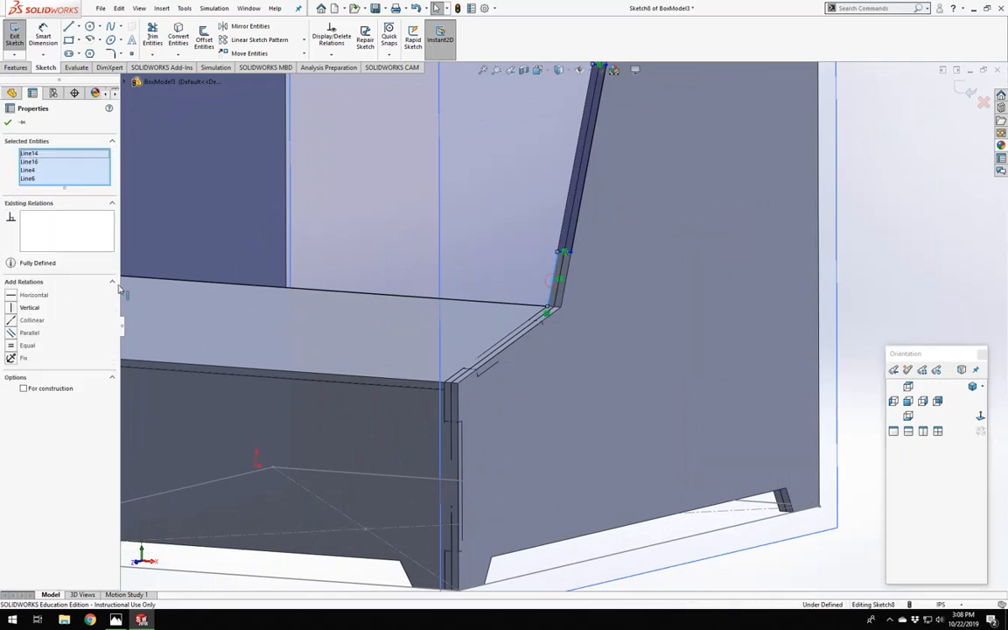
{"action": "left_click", "coordinate": [18, 349]}
{"action": "scroll", "coordinate": [515, 311], "scroll_direction": "up", "scroll_amount": 3}
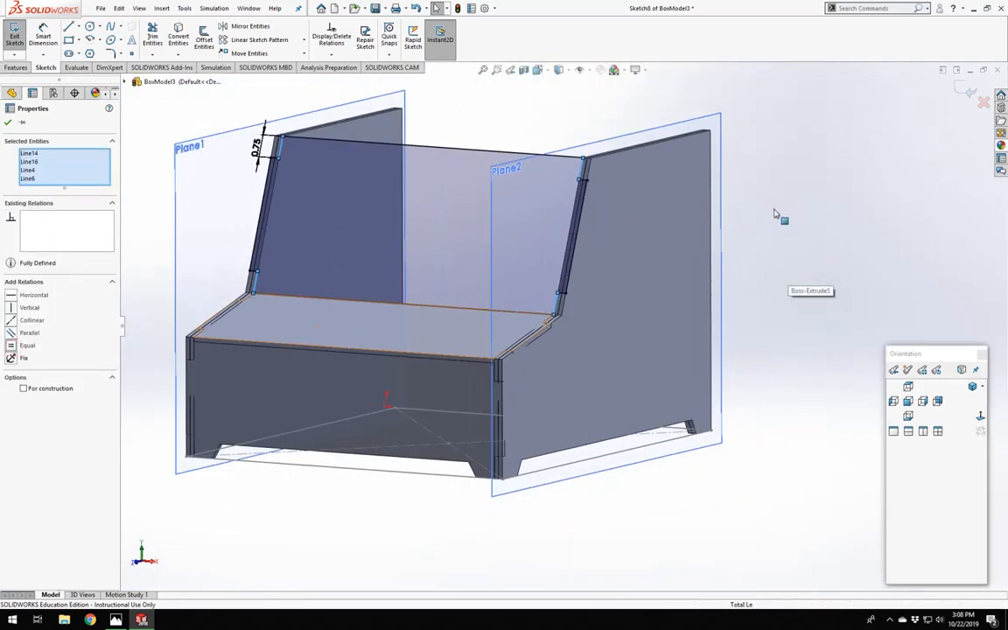
{"action": "left_click", "coordinate": [774, 209]}
Extrude the upper panel outline in the reversed direction to a depth of "mat", without merging it with the existing bodies.
{"action": "left_click", "coordinate": [15, 68]}
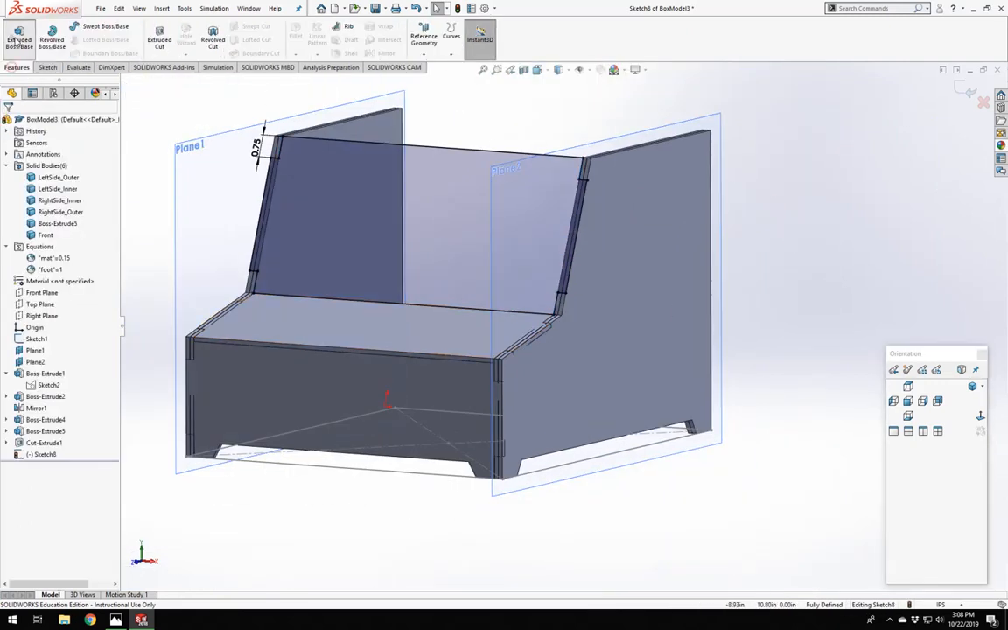
{"action": "left_click", "coordinate": [18, 39]}
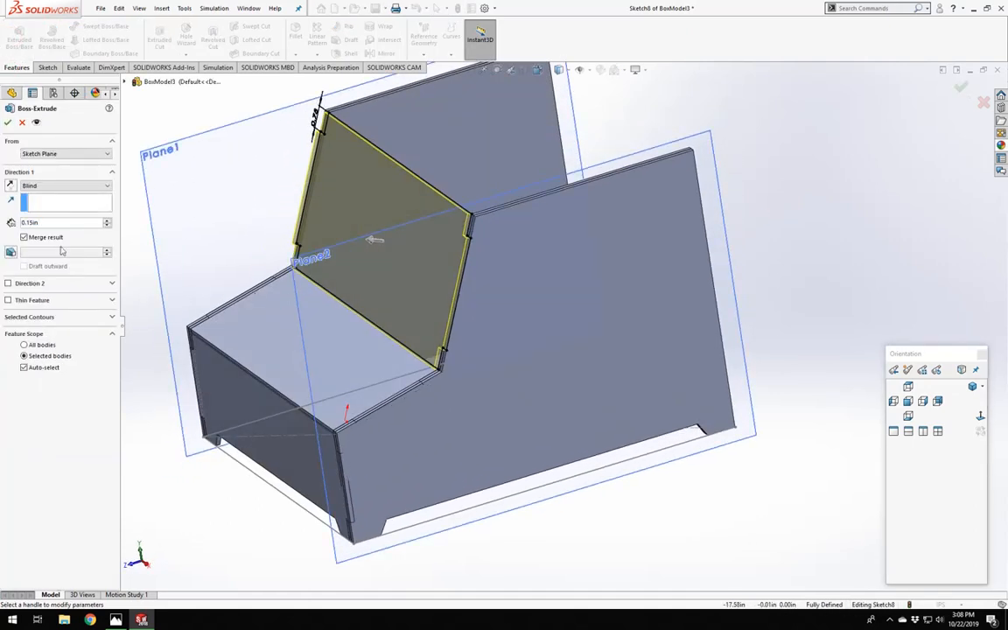
{"action": "left_click", "coordinate": [9, 185]}
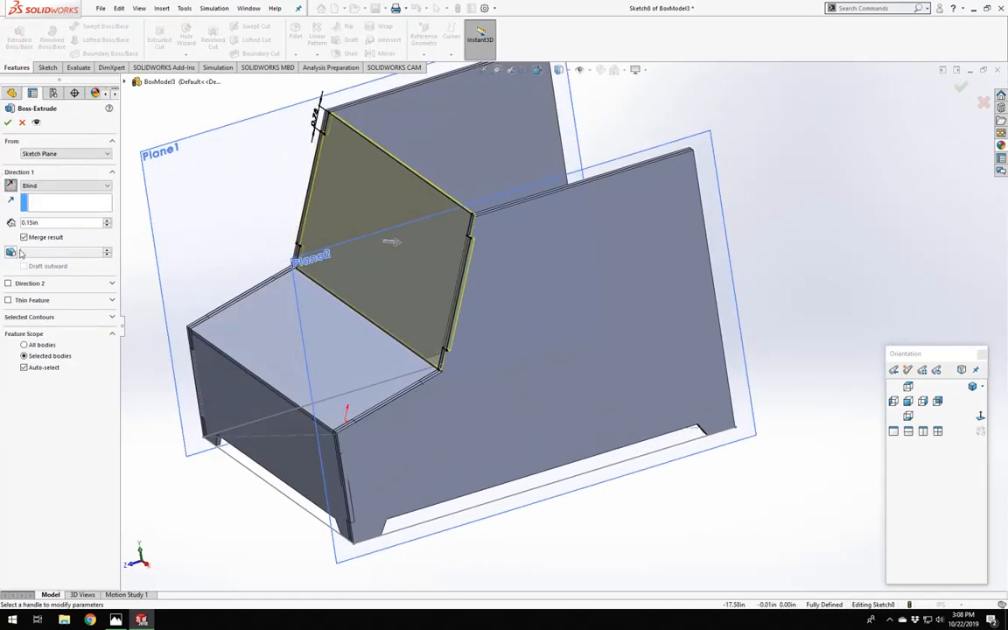
{"action": "double_click", "coordinate": [49, 224]}
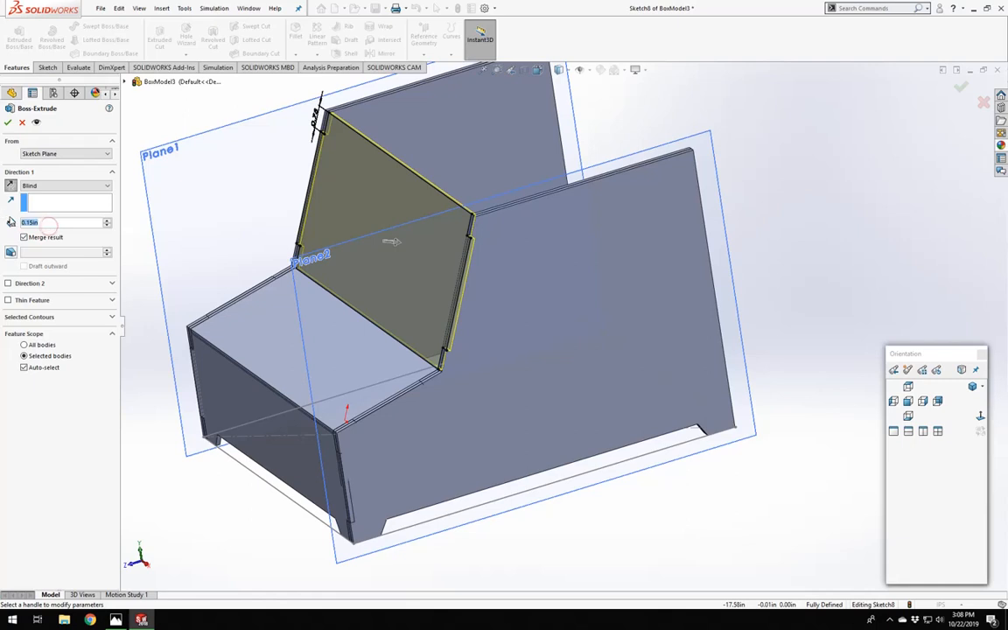
{"action": "type", "text": "="}
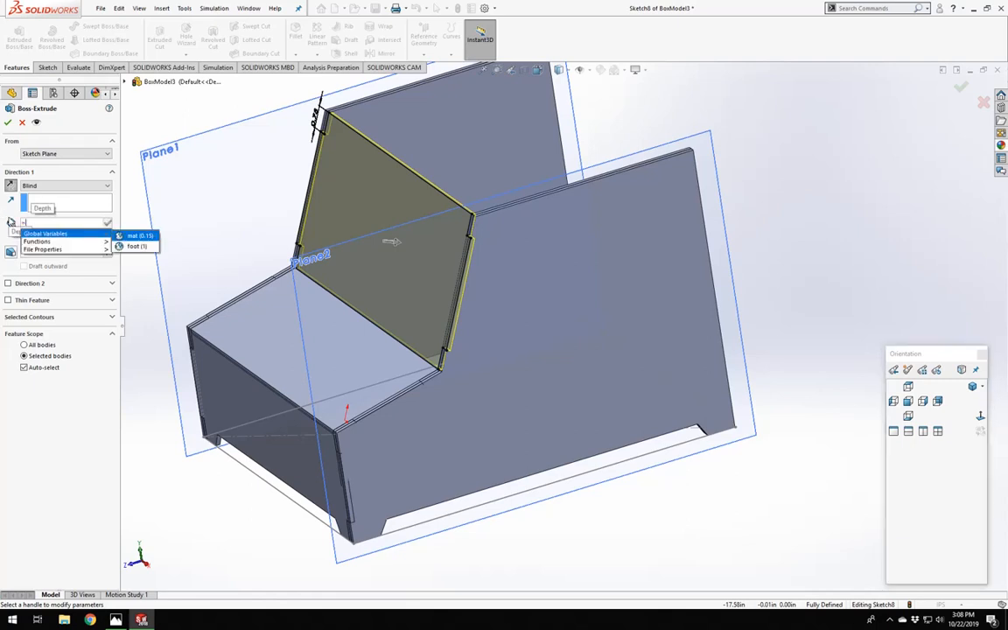
{"action": "key", "text": "Return"}
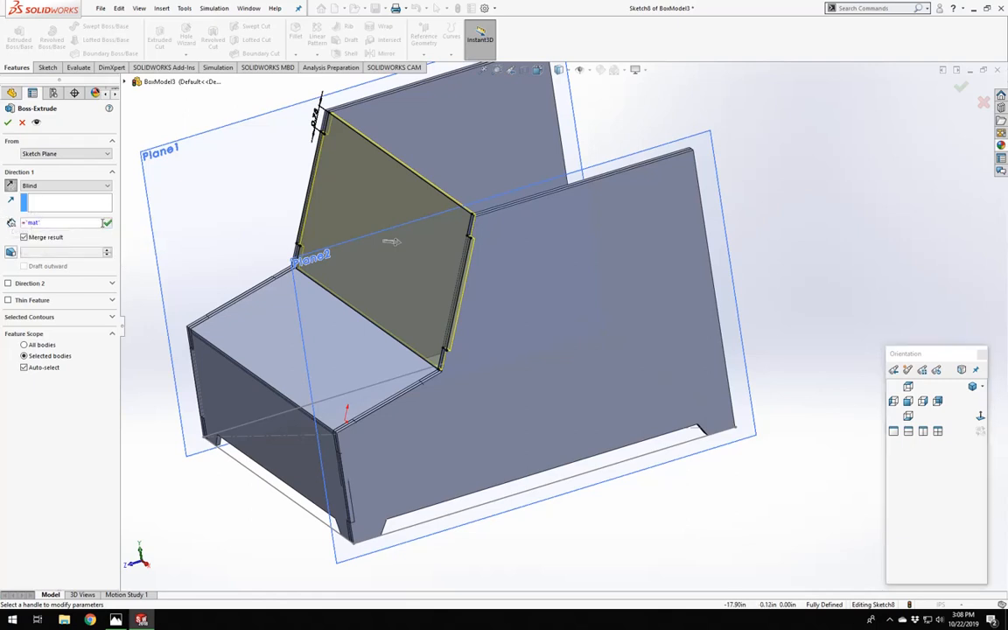
{"action": "key", "text": "Return"}
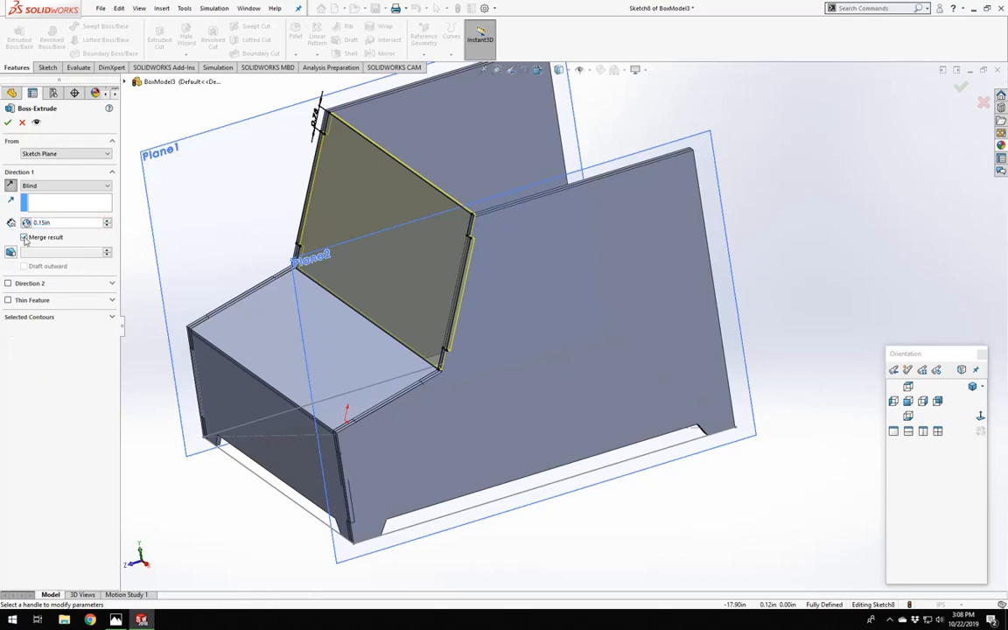
{"action": "left_click", "coordinate": [8, 122]}
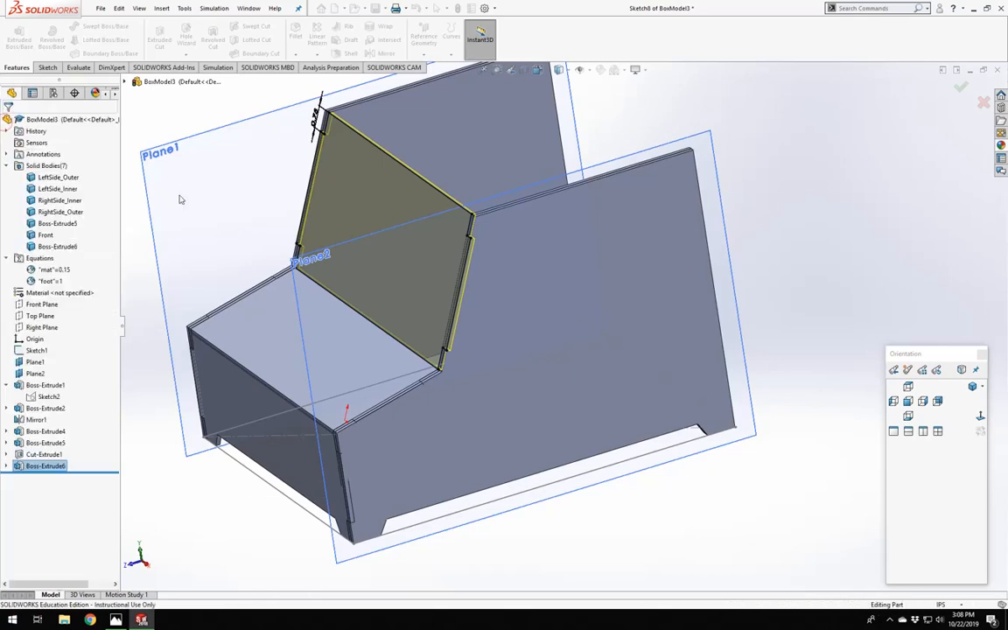
Start a new sketch on the upper narrow face of the left outer side panel, viewed straight on.
{"action": "left_click", "coordinate": [205, 196]}
{"action": "scroll", "coordinate": [480, 279], "scroll_direction": "up", "scroll_amount": 3}
{"action": "scroll", "coordinate": [525, 245], "scroll_direction": "down", "scroll_amount": 3}
{"action": "mouse_move", "coordinate": [555, 257]}
{"action": "middle_mouse_down"}
{"action": "mouse_move", "coordinate": [516, 311]}
{"action": "mouse_move", "coordinate": [566, 232]}
{"action": "mouse_move", "coordinate": [538, 252]}
{"action": "middle_mouse_up"}
{"action": "scroll", "coordinate": [624, 153], "scroll_direction": "down", "scroll_amount": 5}
{"action": "scroll", "coordinate": [613, 186], "scroll_direction": "down", "scroll_amount": 2}
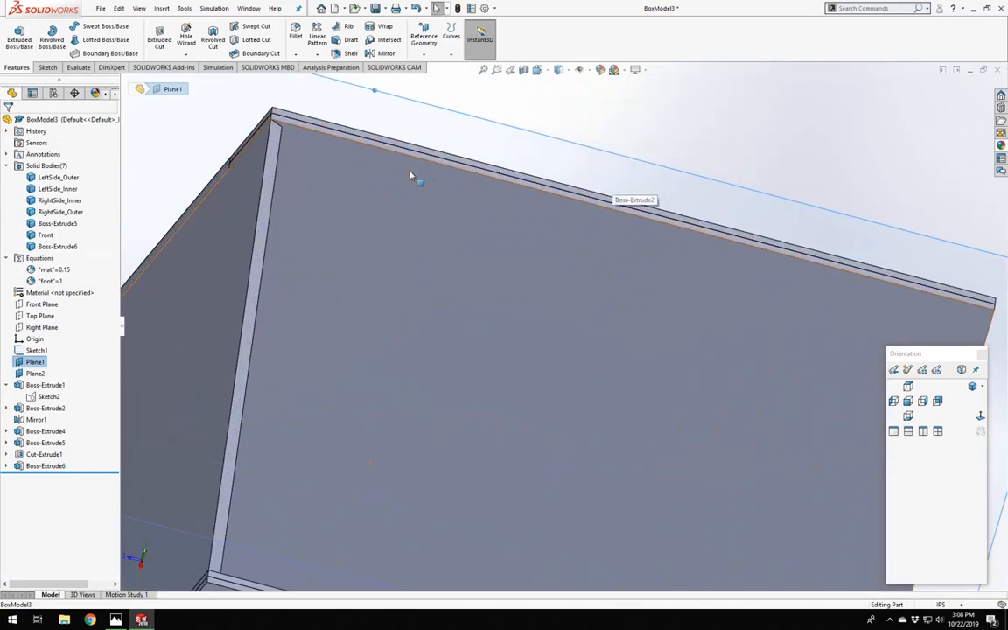
{"action": "scroll", "coordinate": [354, 155], "scroll_direction": "down", "scroll_amount": 2}
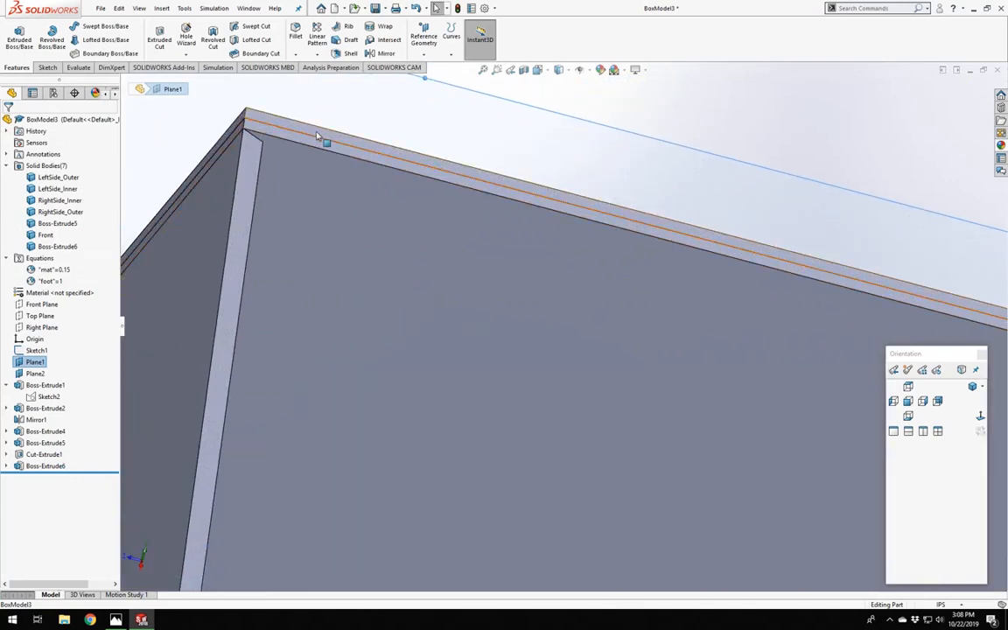
{"action": "left_click", "coordinate": [326, 133]}
{"action": "left_click", "coordinate": [362, 100]}
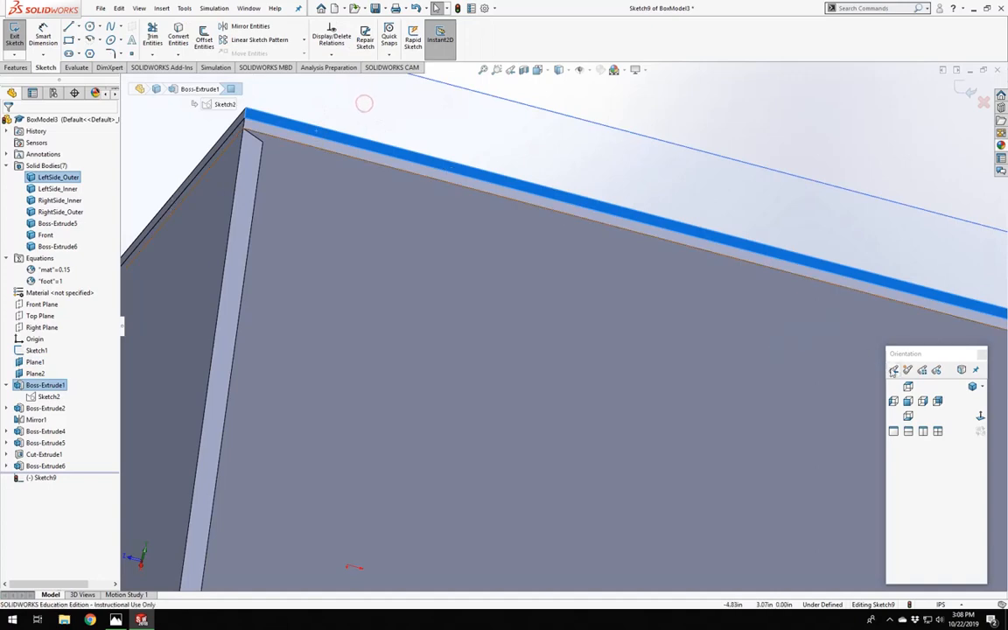
{"action": "left_click", "coordinate": [980, 417]}
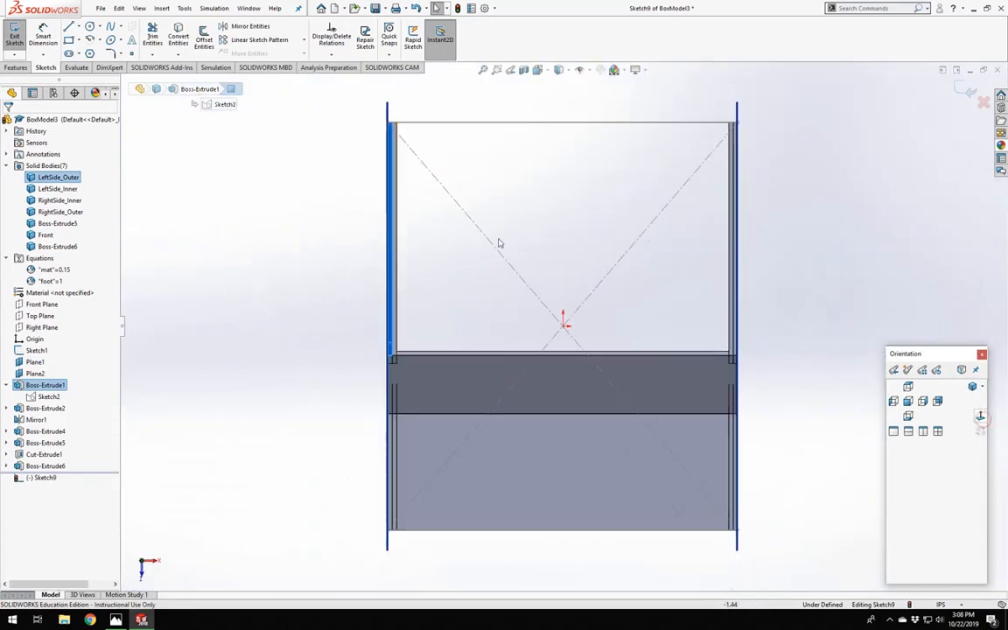
Start the top panel outline at the left rear corner with a line across the left side's 0.30 in thickness and an inner line about 0.7 in long.
{"action": "left_click", "coordinate": [69, 28]}
{"action": "scroll", "coordinate": [452, 307], "scroll_direction": "down", "scroll_amount": 3}
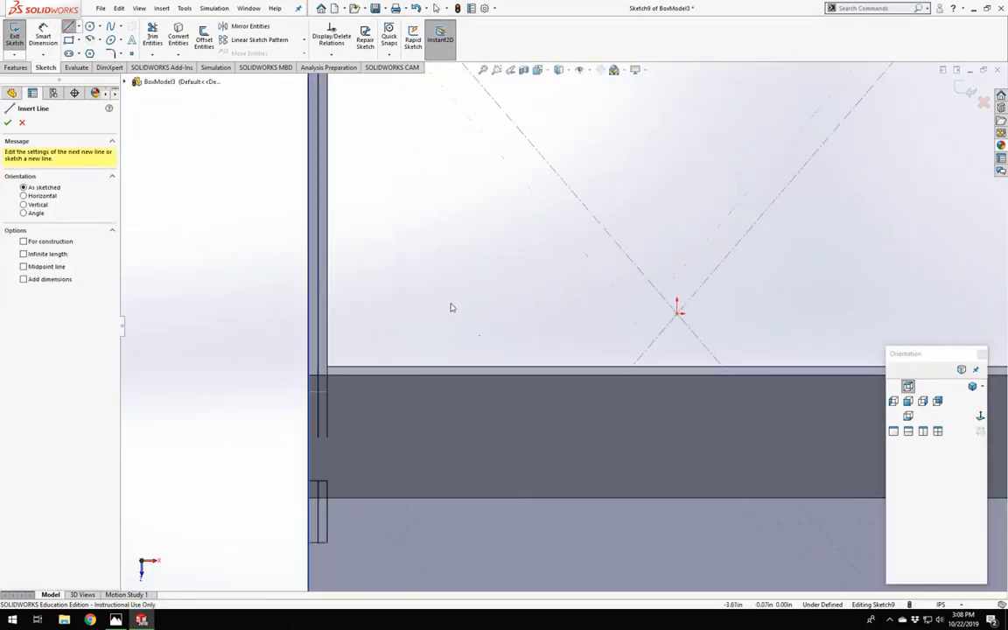
{"action": "key", "text": "f"}
{"action": "scroll", "coordinate": [489, 137], "scroll_direction": "down", "scroll_amount": 4}
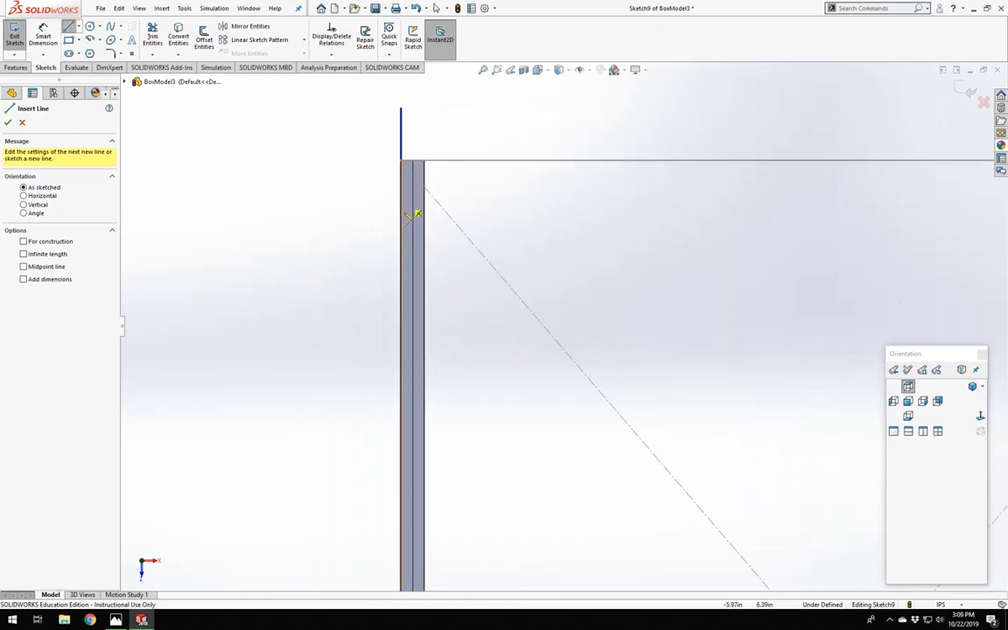
{"action": "left_click", "coordinate": [405, 229]}
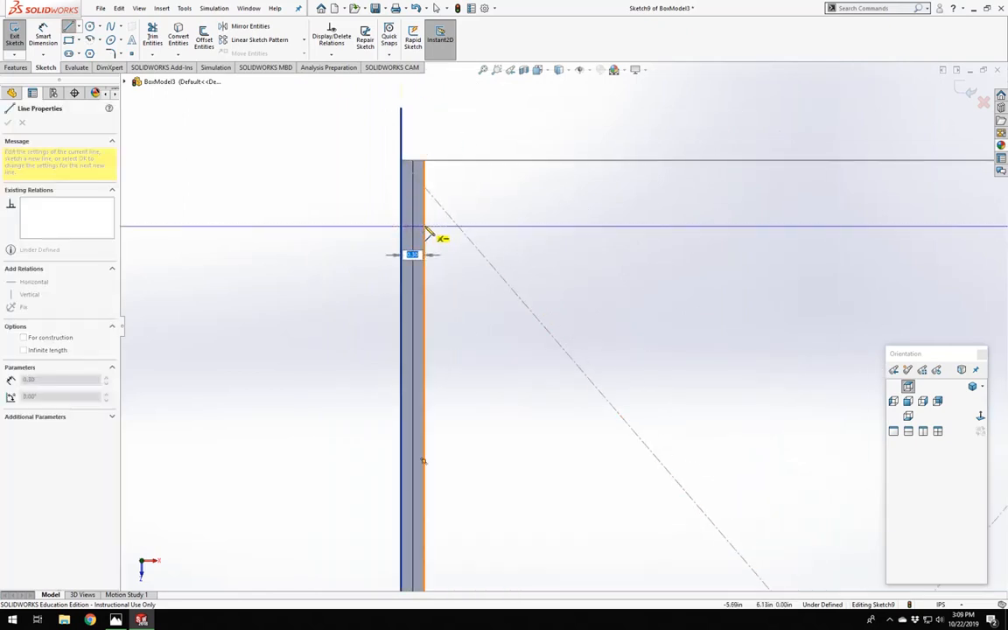
{"action": "left_click", "coordinate": [424, 227]}
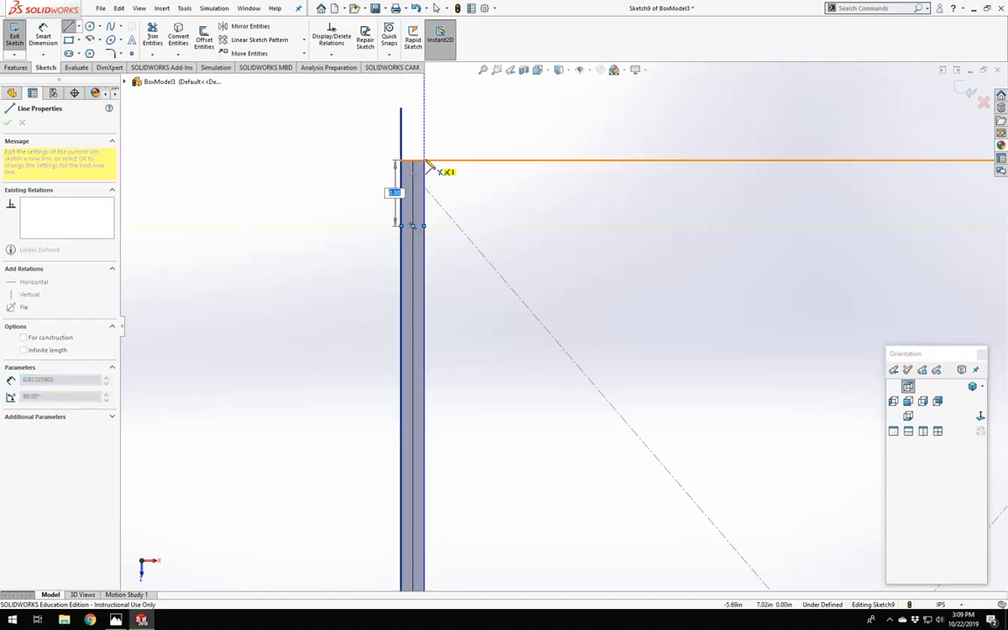
{"action": "left_click", "coordinate": [426, 175]}
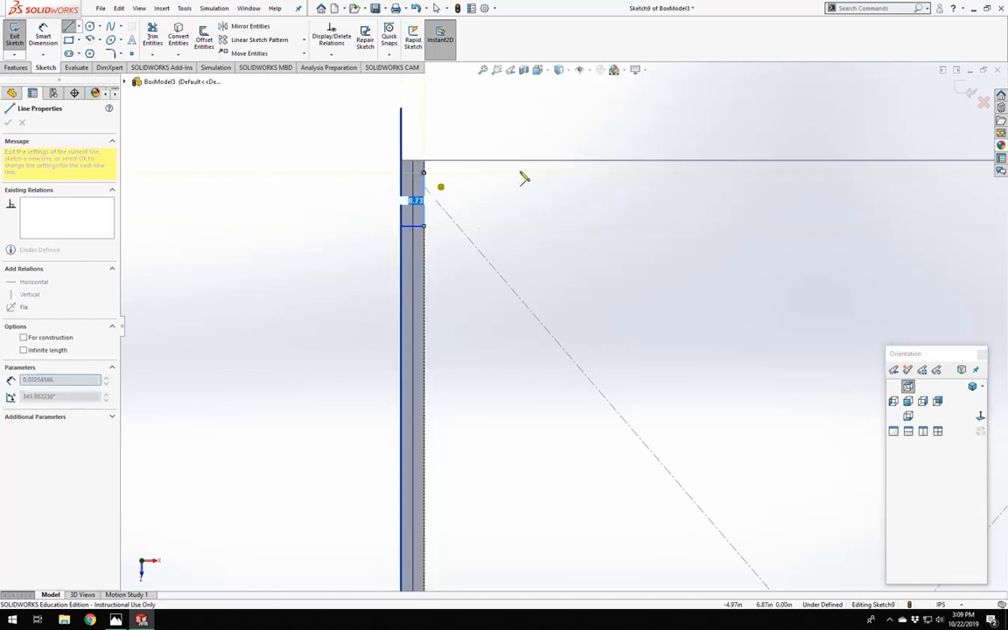
Draw the top panel's rear edge with a notch at each end, finishing at the right side's outer edge.
{"action": "scroll", "coordinate": [587, 168], "scroll_direction": "up", "scroll_amount": 6}
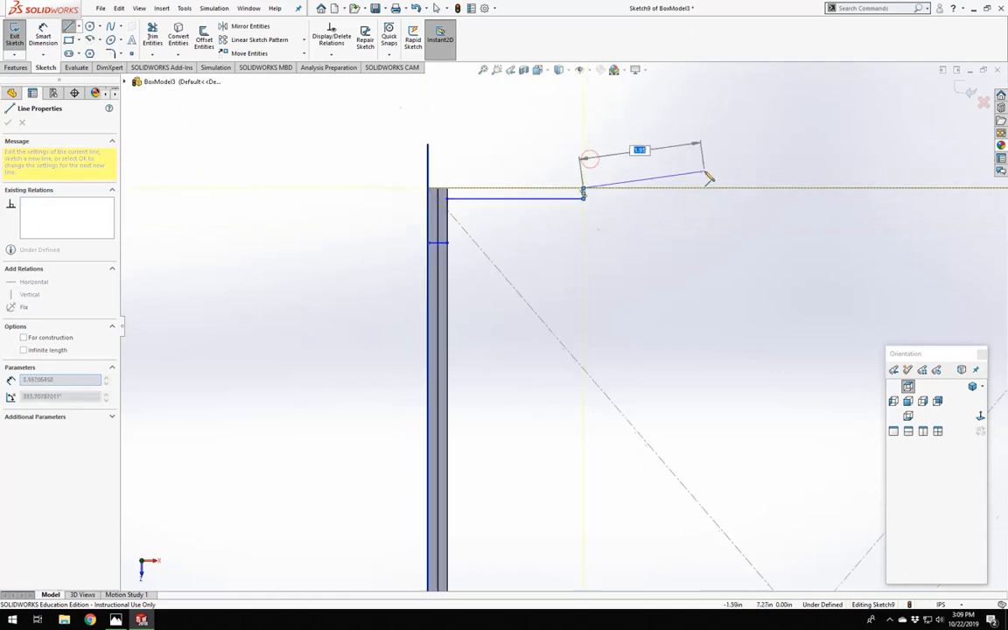
{"action": "scroll", "coordinate": [667, 308], "scroll_direction": "down", "scroll_amount": 4}
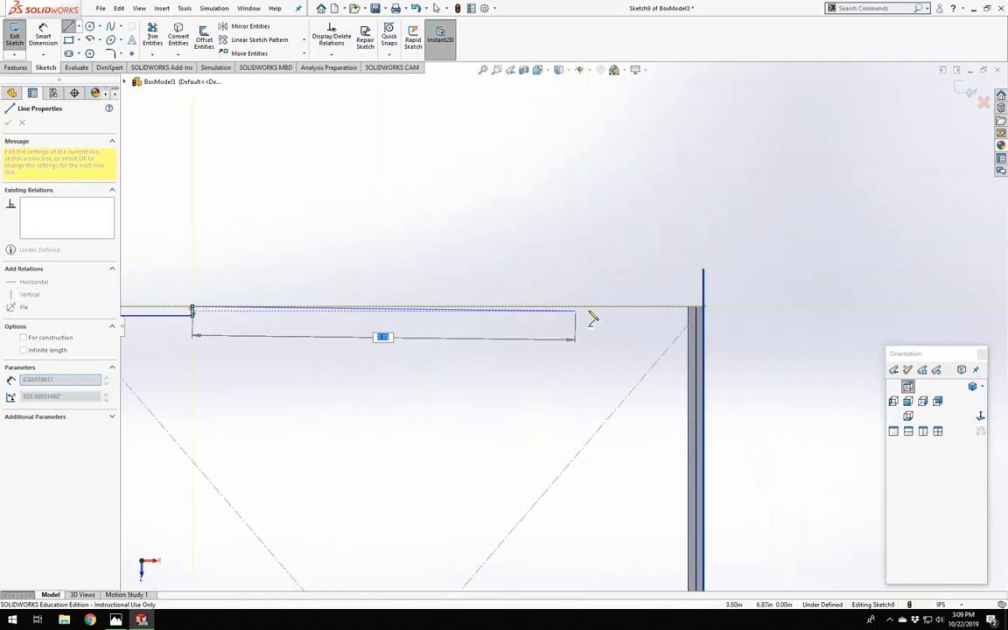
{"action": "left_click", "coordinate": [610, 312]}
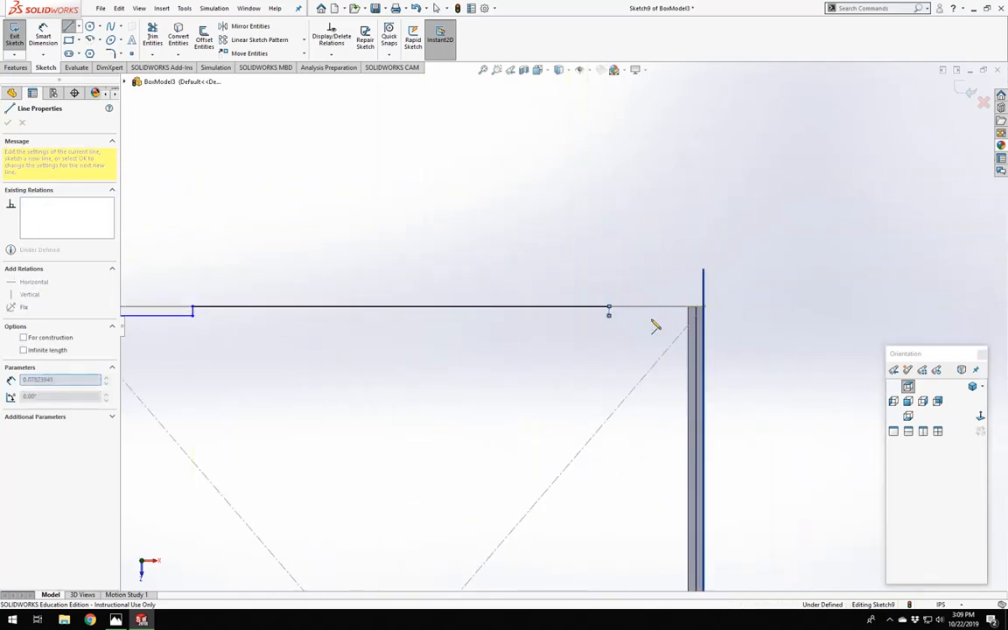
{"action": "left_click", "coordinate": [705, 315]}
{"action": "scroll", "coordinate": [636, 443], "scroll_direction": "up", "scroll_amount": 4}
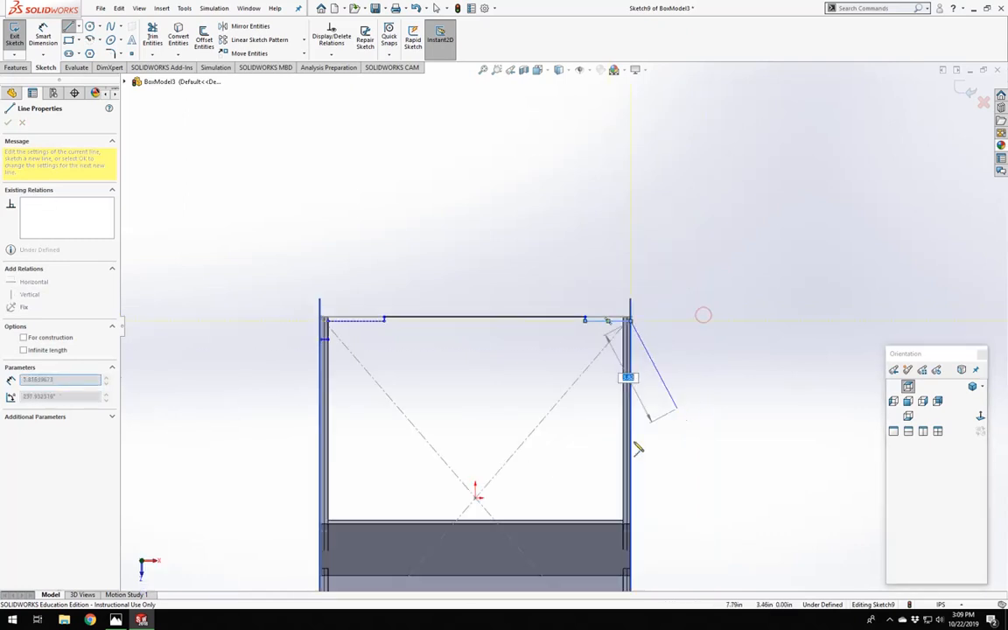
Draw the right tab edge, step in 0.30 in across the right side's thickness, and continue around the front right corner along the front edge.
{"action": "scroll", "coordinate": [630, 468], "scroll_direction": "down", "scroll_amount": 6}
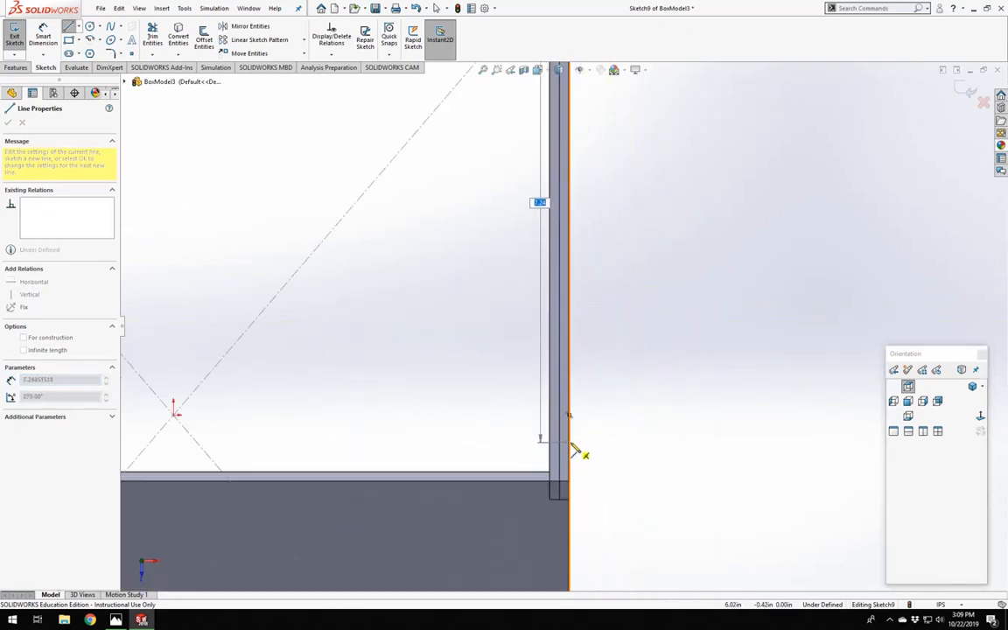
{"action": "left_click", "coordinate": [569, 435]}
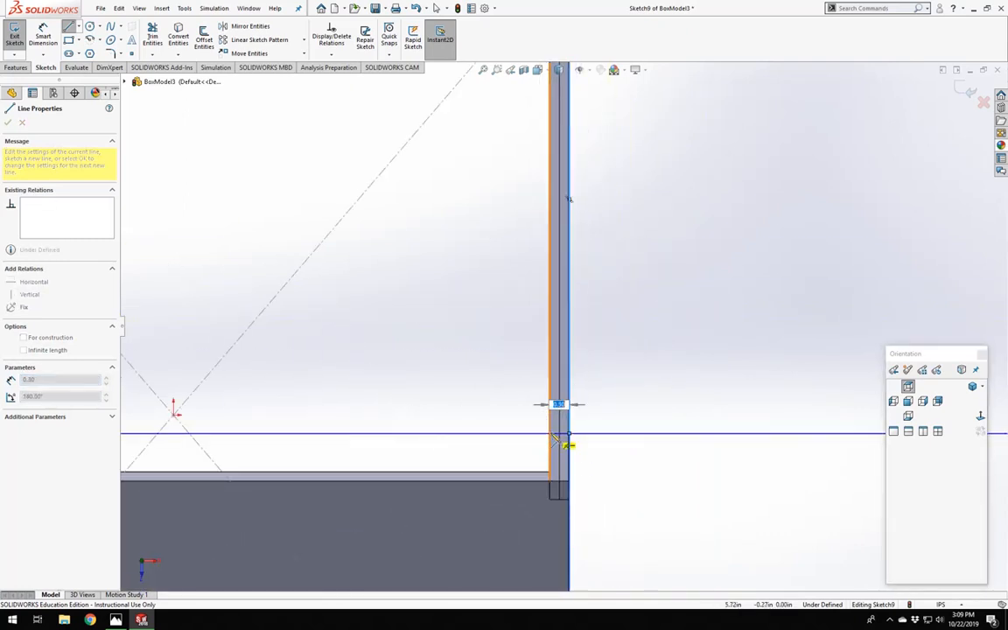
{"action": "left_click", "coordinate": [550, 435]}
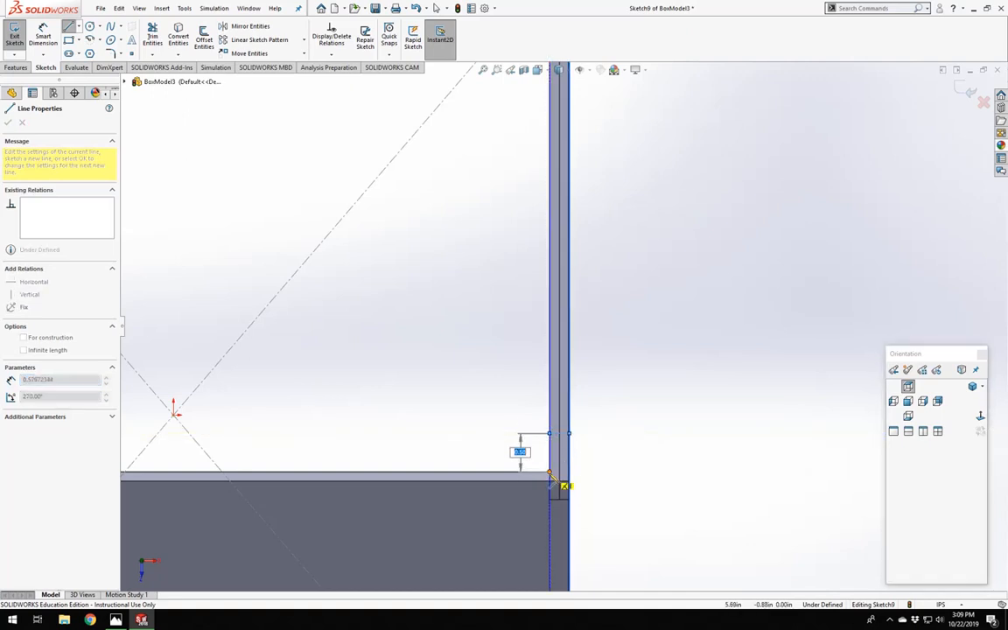
{"action": "left_click", "coordinate": [550, 473]}
{"action": "left_click", "coordinate": [432, 473]}
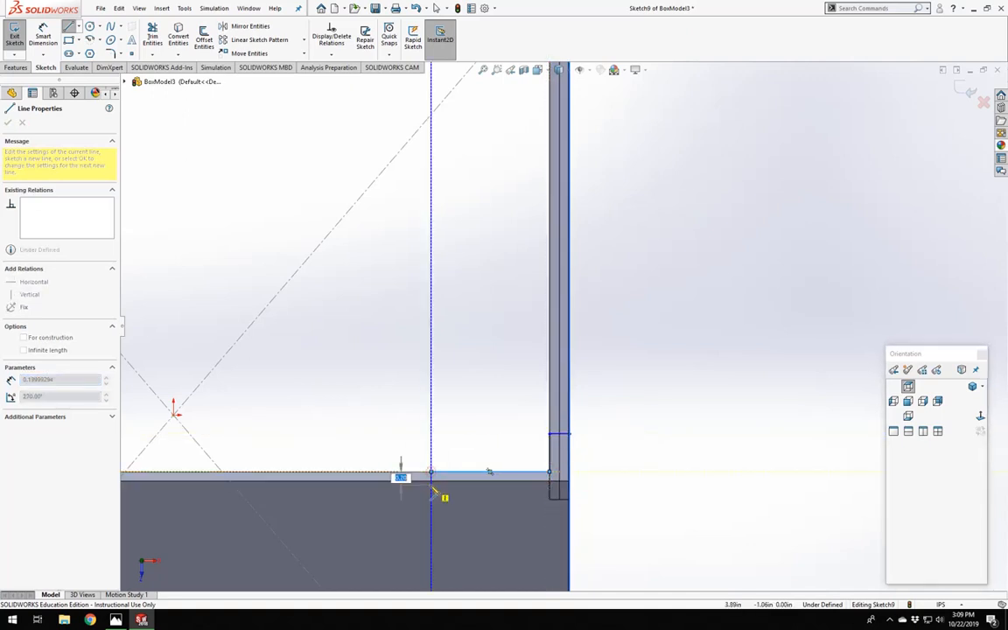
Draw the front edge's tab and left front corner notch, then close the outline along the left side's outer edge.
{"action": "scroll", "coordinate": [477, 400], "scroll_direction": "up", "scroll_amount": 5}
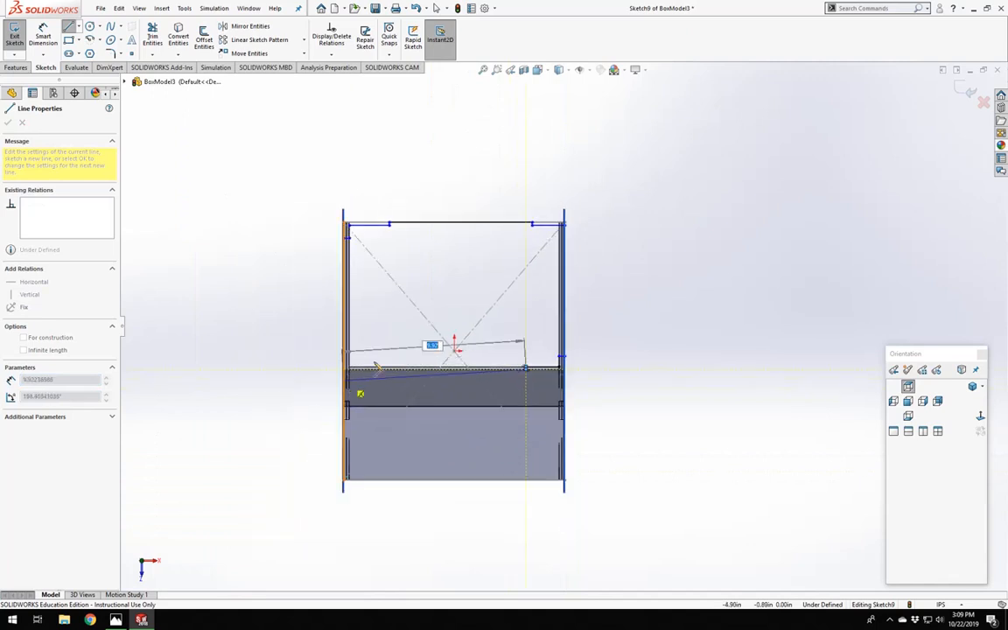
{"action": "scroll", "coordinate": [383, 370], "scroll_direction": "down", "scroll_amount": 5}
{"action": "scroll", "coordinate": [337, 375], "scroll_direction": "down", "scroll_amount": 2}
{"action": "left_click", "coordinate": [471, 367]}
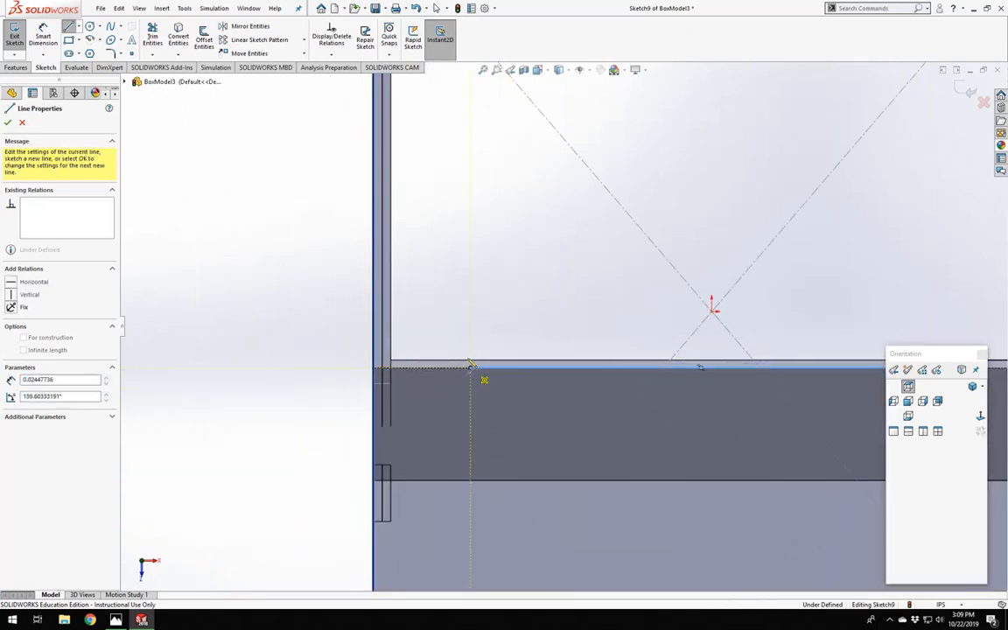
{"action": "left_click", "coordinate": [393, 362]}
{"action": "left_click", "coordinate": [389, 291]}
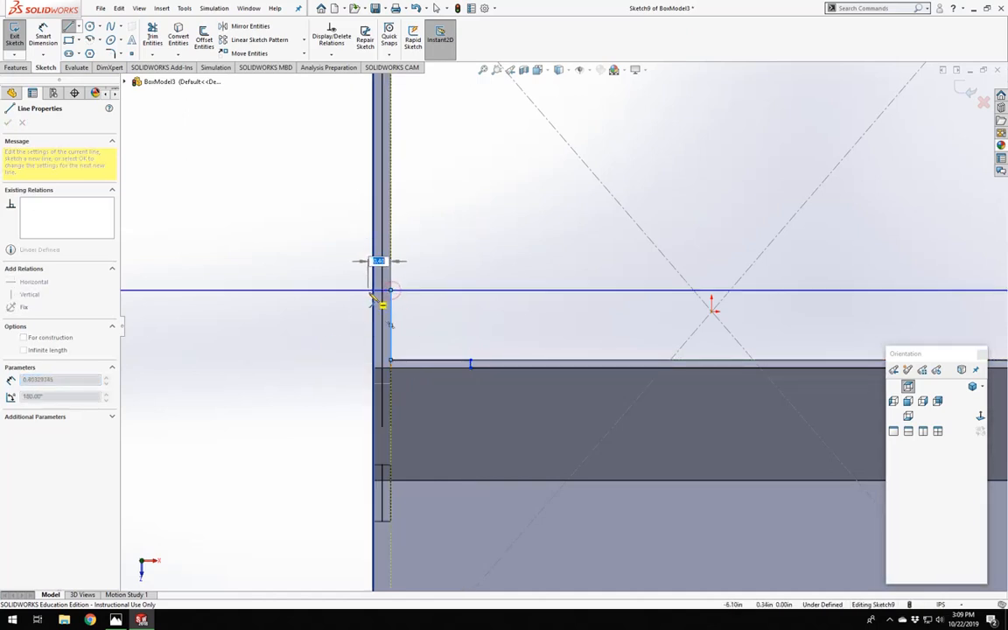
{"action": "scroll", "coordinate": [385, 288], "scroll_direction": "up", "scroll_amount": 5}
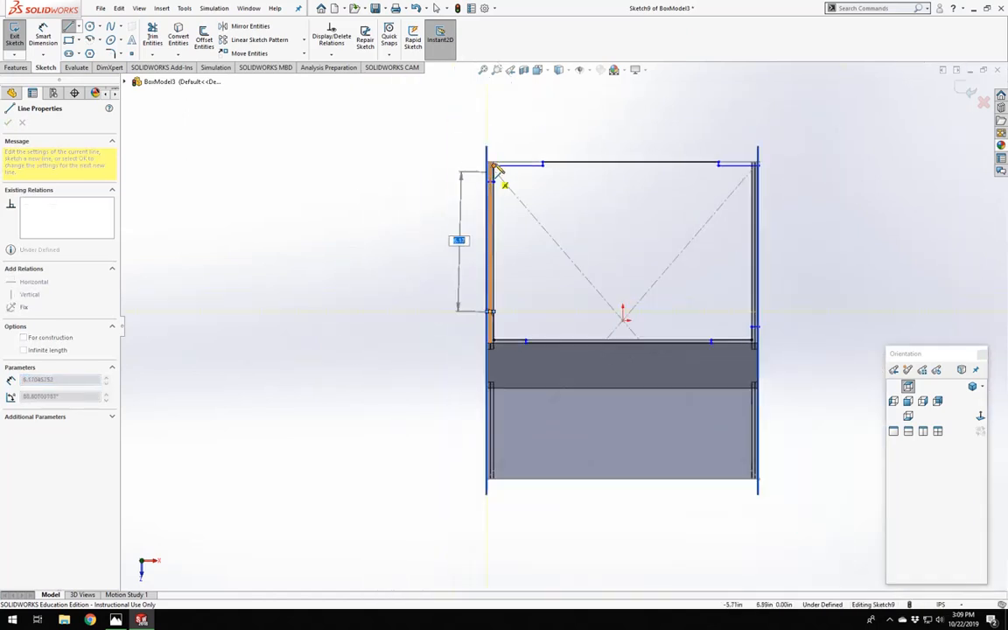
{"action": "key", "text": "Escape"}
{"action": "key", "text": "Escape"}
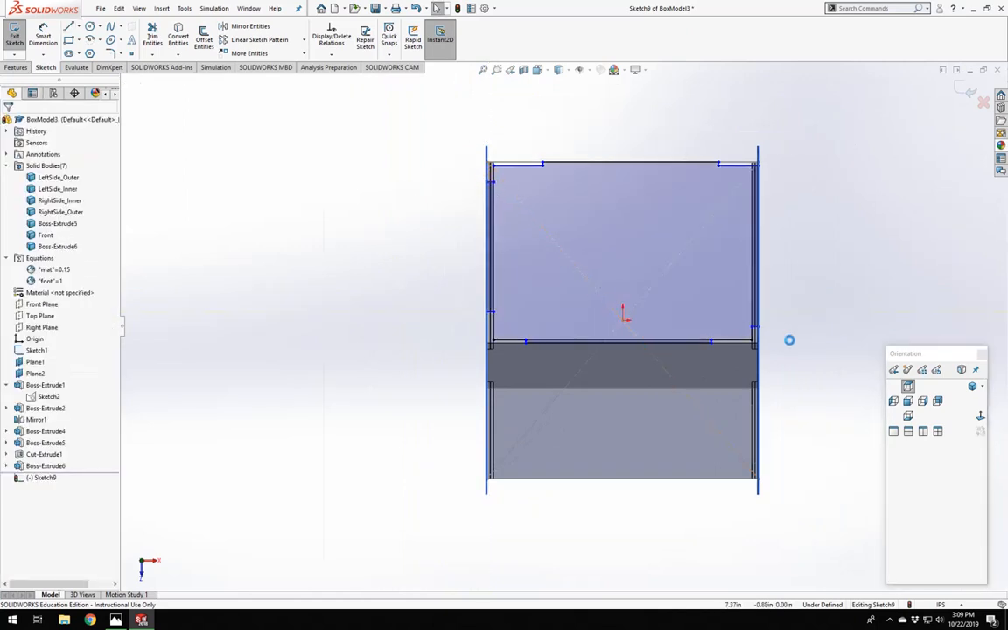
Make the seven short inner lines at the outline's four corners equal in length.
{"action": "scroll", "coordinate": [789, 340], "scroll_direction": "down", "scroll_amount": 5}
{"action": "scroll", "coordinate": [423, 317], "scroll_direction": "up", "scroll_amount": 5}
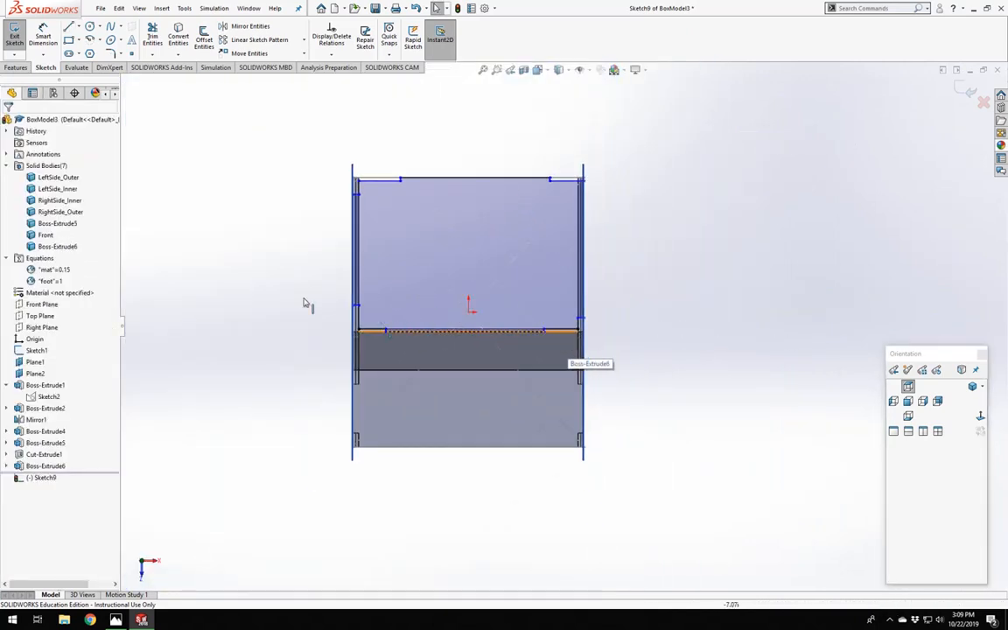
{"action": "scroll", "coordinate": [415, 393], "scroll_direction": "down", "scroll_amount": 3}
{"action": "left_click", "coordinate": [407, 405]}
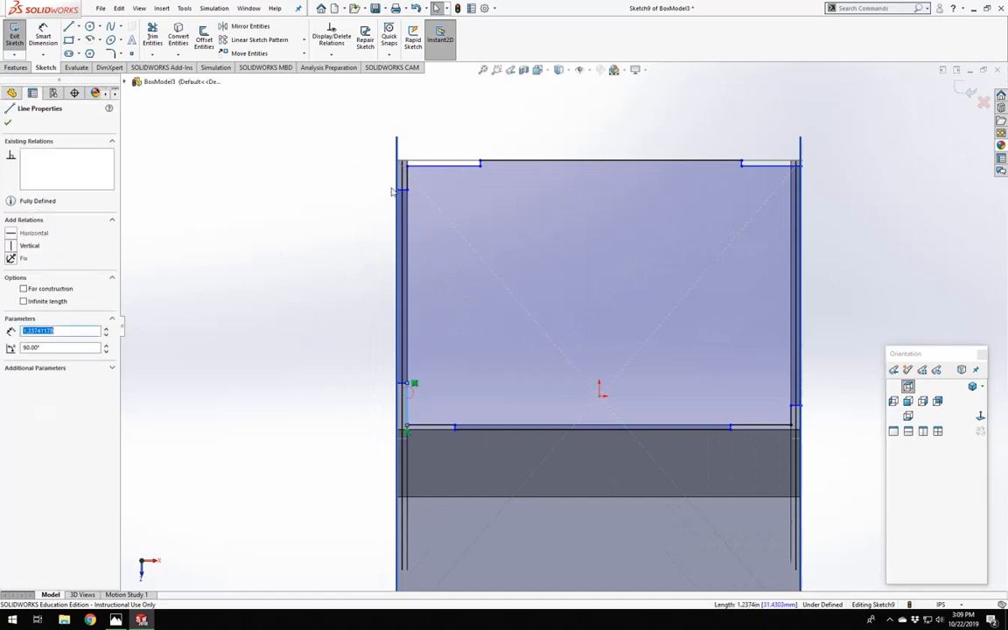
{"action": "left_click", "coordinate": [407, 175], "text": "ctrl"}
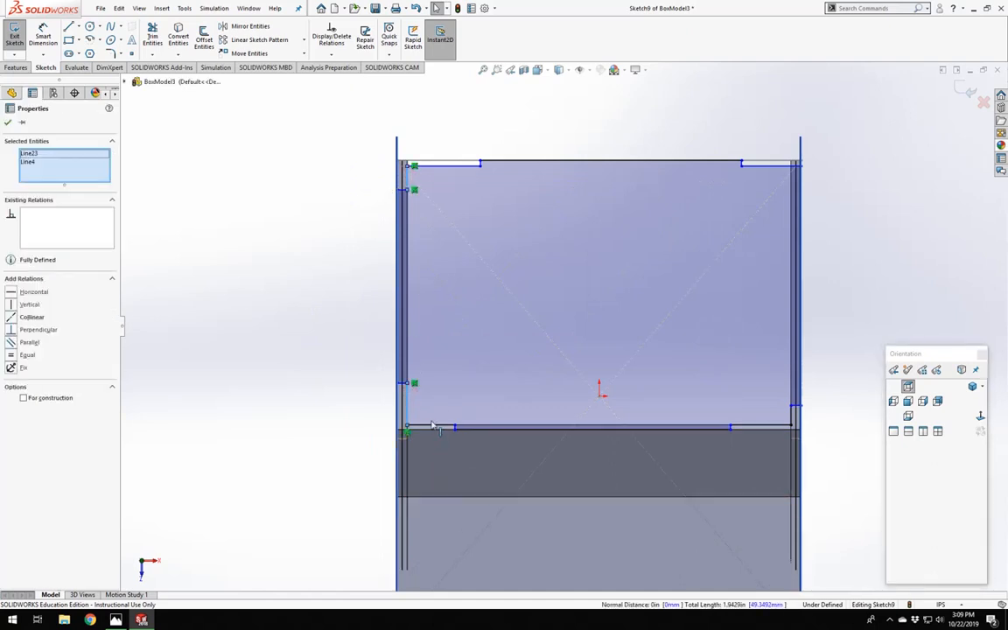
{"action": "left_click", "coordinate": [431, 426]}
{"action": "left_click", "coordinate": [450, 166], "text": "ctrl"}
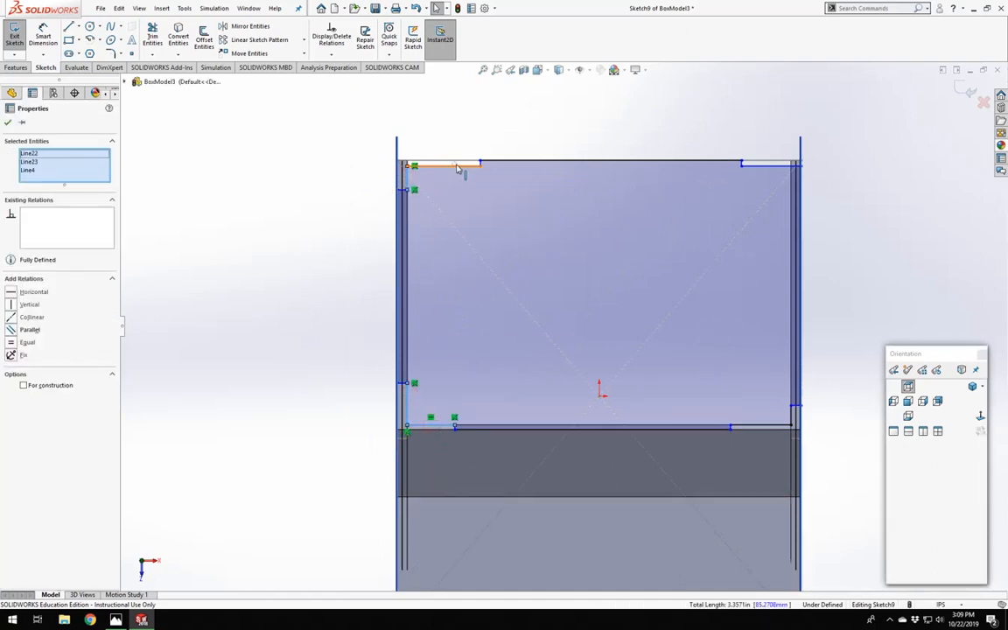
{"action": "left_click", "coordinate": [759, 165], "text": "ctrl"}
{"action": "left_click", "coordinate": [755, 167], "text": "ctrl"}
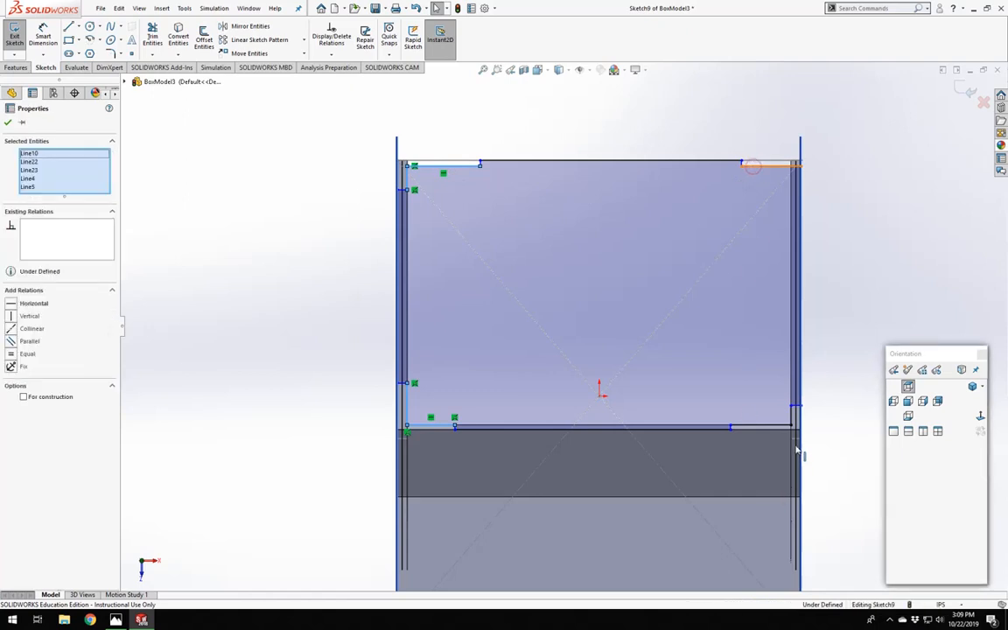
{"action": "left_click", "coordinate": [793, 416], "text": "ctrl"}
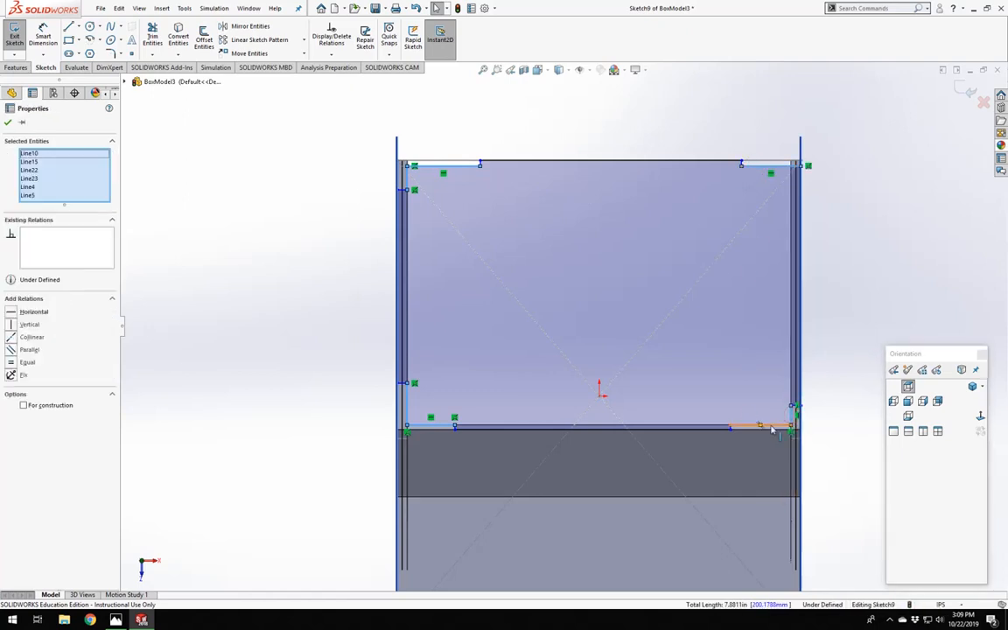
{"action": "left_click", "coordinate": [774, 427], "text": "ctrl"}
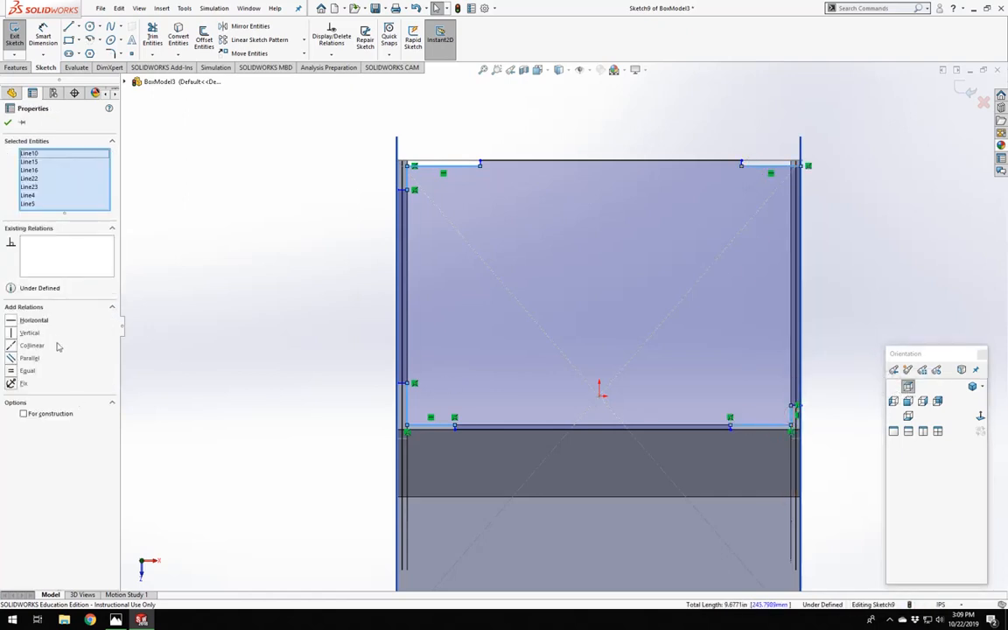
{"action": "left_click", "coordinate": [11, 373]}
{"action": "left_click", "coordinate": [260, 277]}
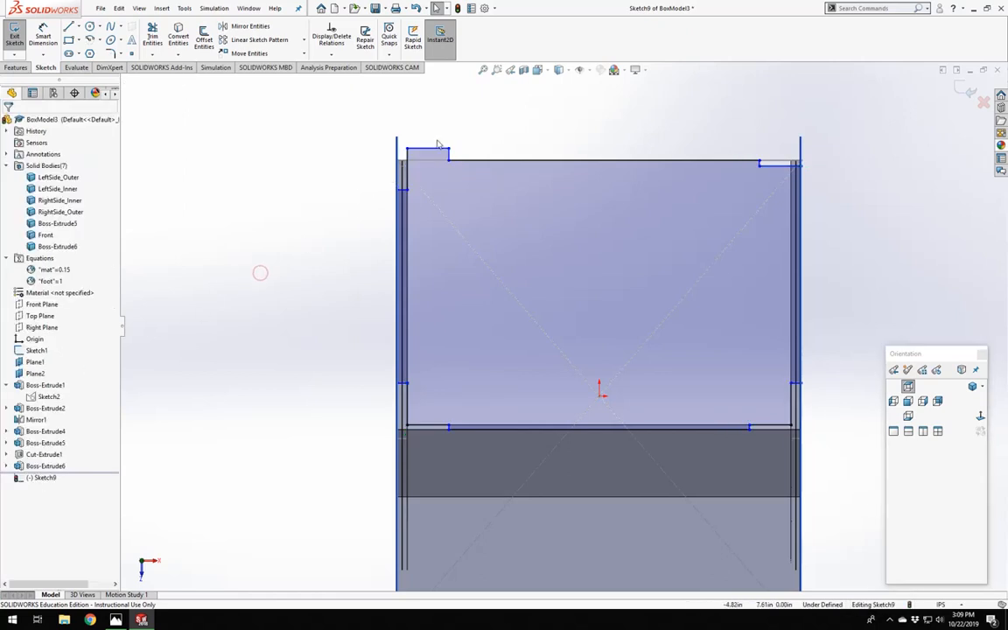
Move the notch line at the outline's left rear corner back inside the rear edge.
{"action": "mouse_move", "coordinate": [439, 152]}
{"action": "left_mouse_down"}
{"action": "mouse_move", "coordinate": [443, 213]}
{"action": "mouse_move", "coordinate": [435, 182]}
{"action": "left_mouse_up"}
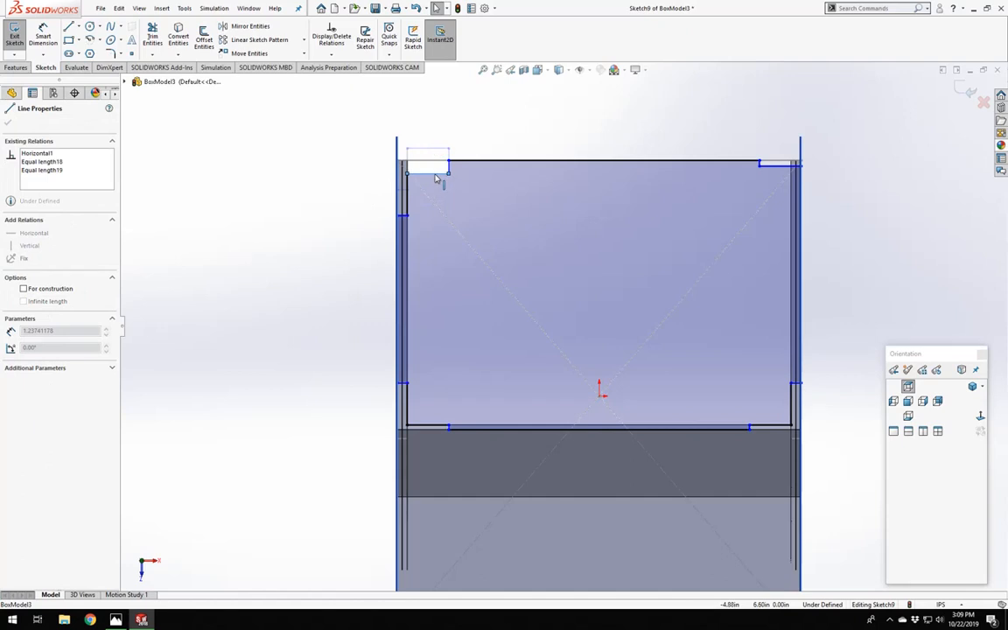
{"action": "left_click", "coordinate": [418, 100]}
{"action": "scroll", "coordinate": [466, 153], "scroll_direction": "down", "scroll_amount": 2}
{"action": "scroll", "coordinate": [544, 369], "scroll_direction": "up", "scroll_amount": 5}
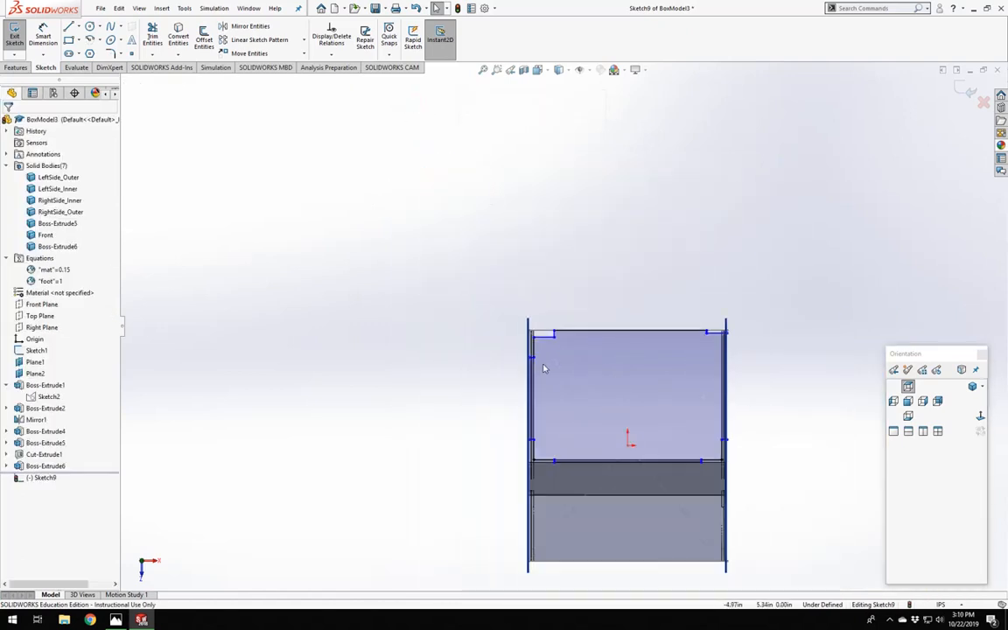
{"action": "scroll", "coordinate": [543, 369], "scroll_direction": "up", "scroll_amount": 4}
{"action": "middle_click_drag", "start_coordinate": [599, 419], "coordinate": [599, 292]}
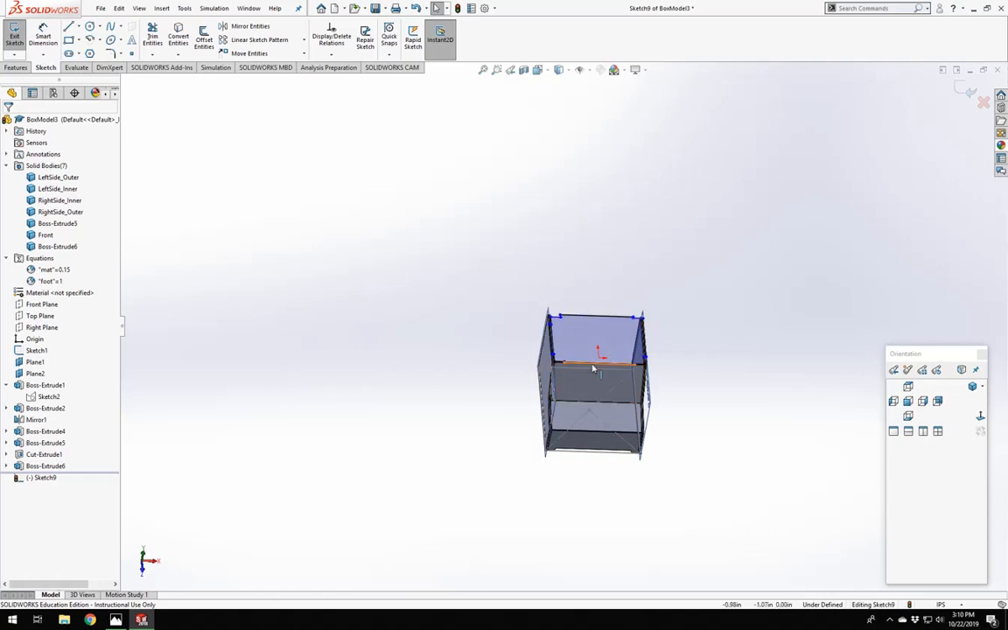
{"action": "scroll", "coordinate": [593, 369], "scroll_direction": "down", "scroll_amount": 5}
{"action": "scroll", "coordinate": [491, 364], "scroll_direction": "up", "scroll_amount": 2}
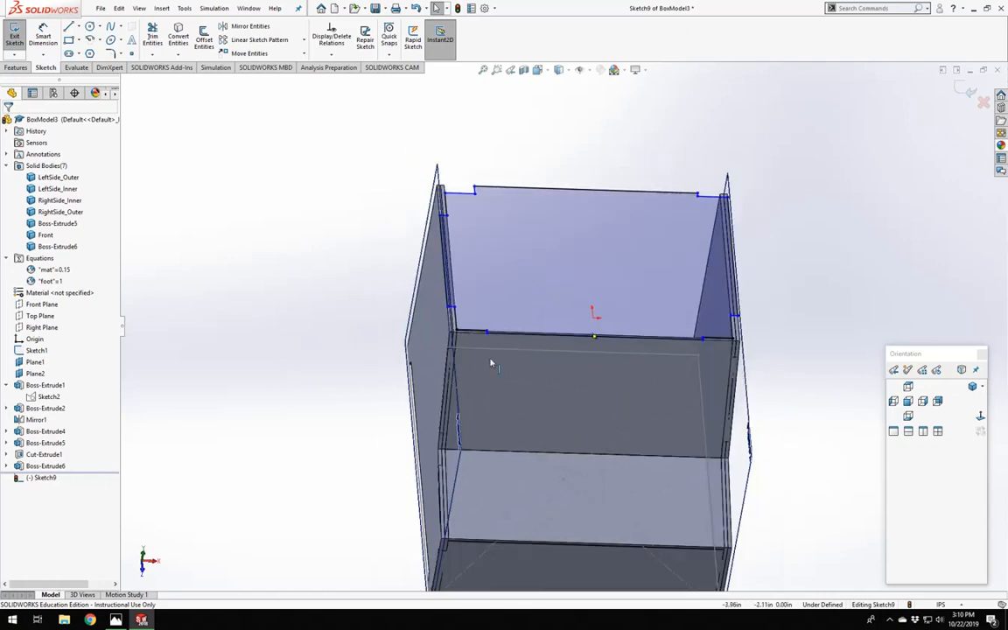
{"action": "scroll", "coordinate": [584, 324], "scroll_direction": "down", "scroll_amount": 2}
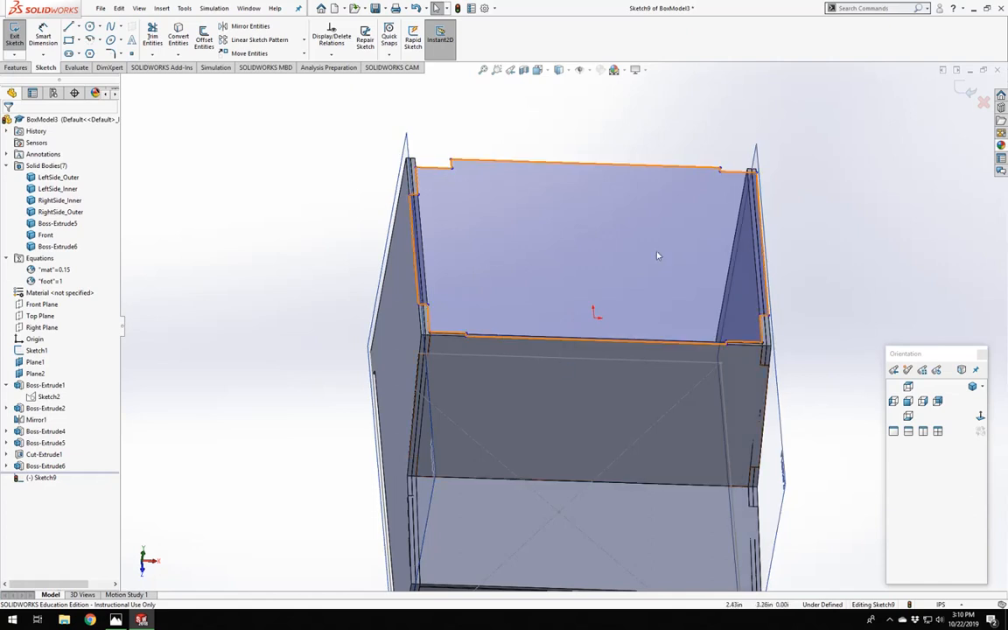
Examine the top panel outline's corner notches where they meet the side and front panels.
{"action": "scroll", "coordinate": [657, 256], "scroll_direction": "up", "scroll_amount": 2}
{"action": "scroll", "coordinate": [646, 257], "scroll_direction": "down", "scroll_amount": 1}
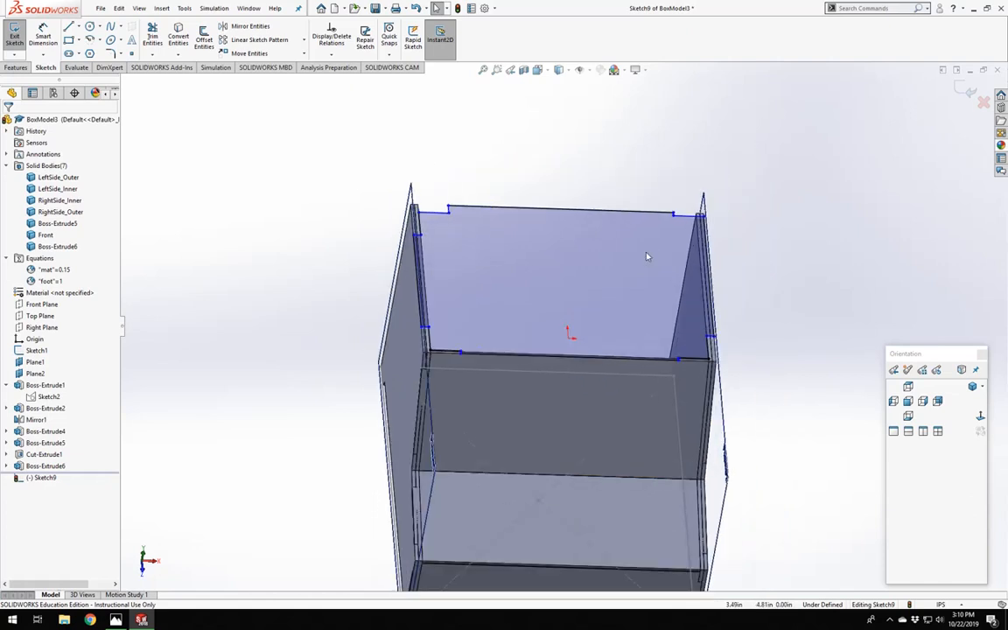
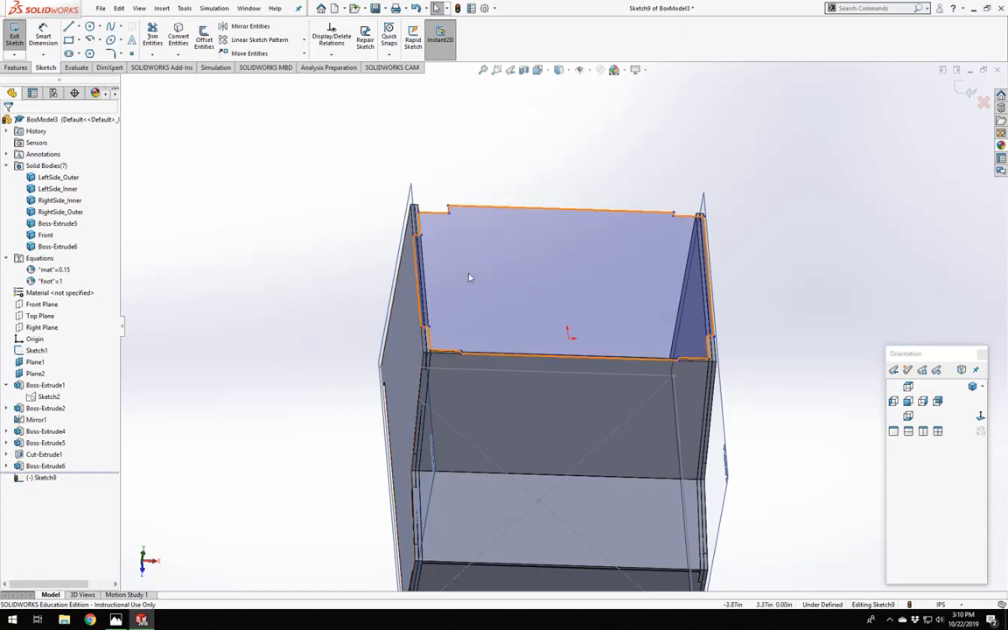
{"action": "scroll", "coordinate": [469, 276], "scroll_direction": "down", "scroll_amount": 3}
{"action": "scroll", "coordinate": [493, 328], "scroll_direction": "up", "scroll_amount": 3}
{"action": "middle_click_drag", "start_coordinate": [550, 366], "coordinate": [520, 421]}
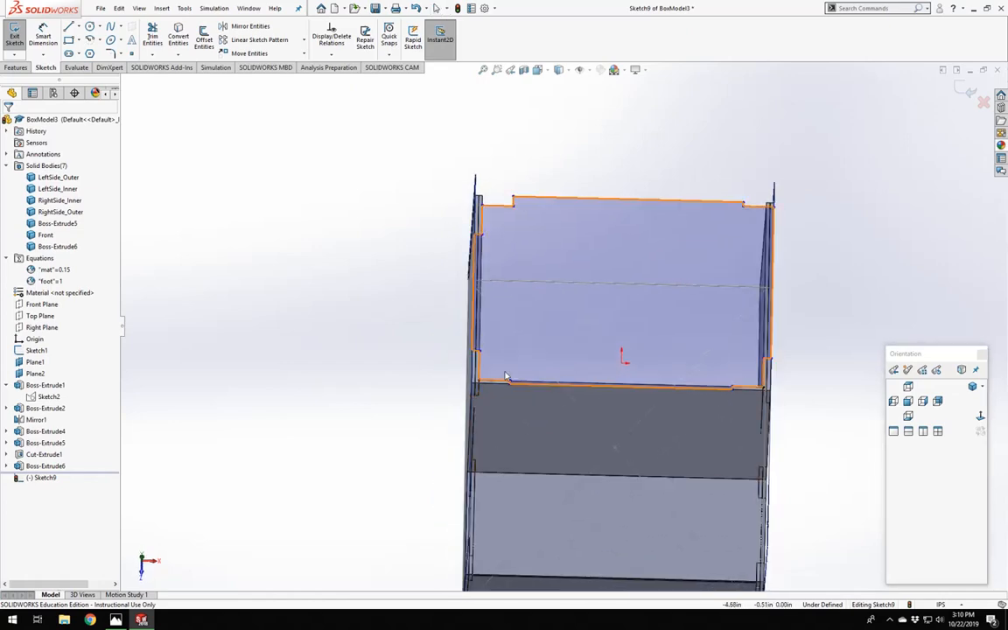
{"action": "scroll", "coordinate": [506, 377], "scroll_direction": "down", "scroll_amount": 3}
{"action": "scroll", "coordinate": [673, 327], "scroll_direction": "up", "scroll_amount": 3}
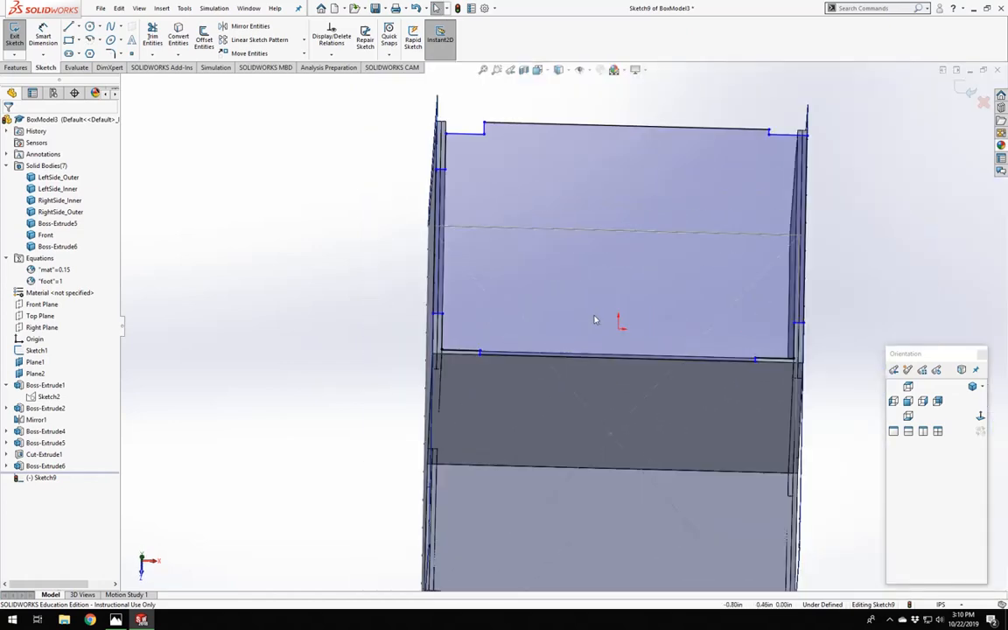
{"action": "scroll", "coordinate": [591, 323], "scroll_direction": "up", "scroll_amount": 1}
{"action": "scroll", "coordinate": [584, 295], "scroll_direction": "down", "scroll_amount": 3}
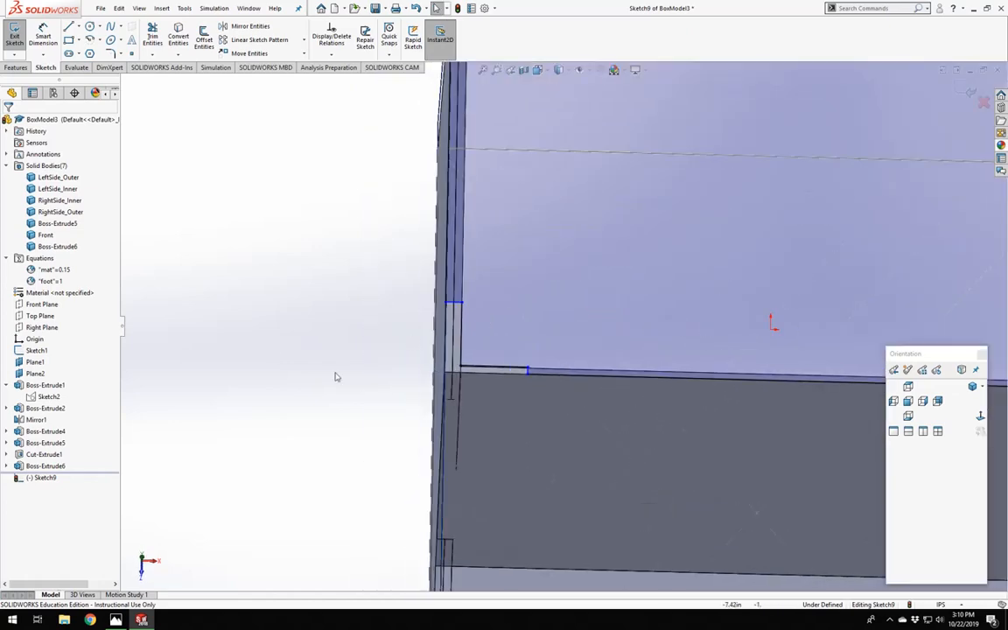
{"action": "scroll", "coordinate": [526, 354], "scroll_direction": "up", "scroll_amount": 3}
{"action": "scroll", "coordinate": [581, 340], "scroll_direction": "down", "scroll_amount": 3}
Dimension the short inner line along the left side at the outline's left rear corner to 0.75 in.
{"action": "middle_click_drag", "start_coordinate": [573, 366], "coordinate": [560, 411]}
{"action": "scroll", "coordinate": [342, 288], "scroll_direction": "up", "scroll_amount": 5}
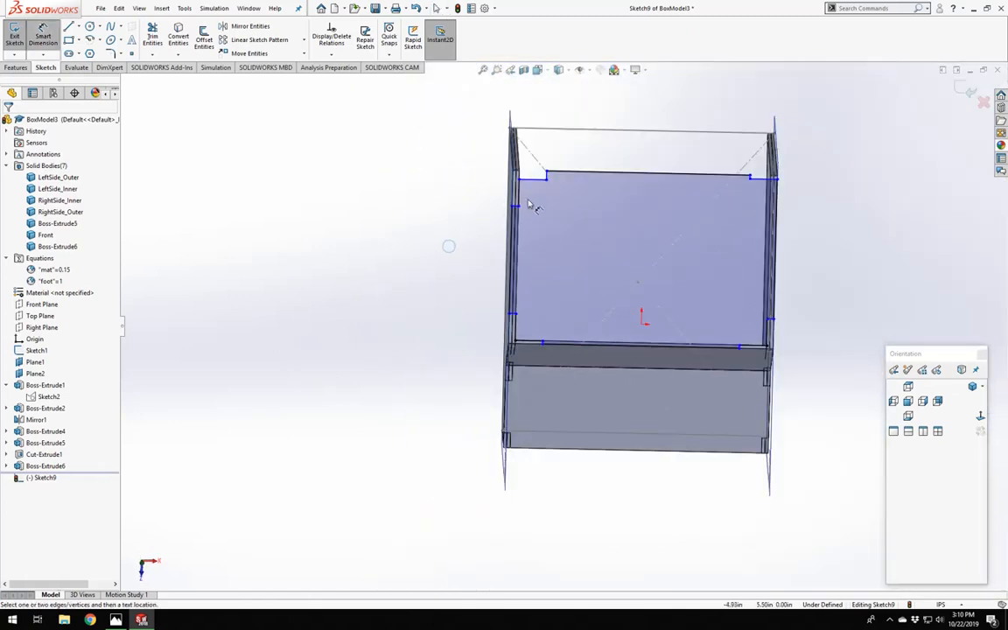
{"action": "left_click", "coordinate": [499, 198]}
{"action": "left_click", "coordinate": [441, 193]}
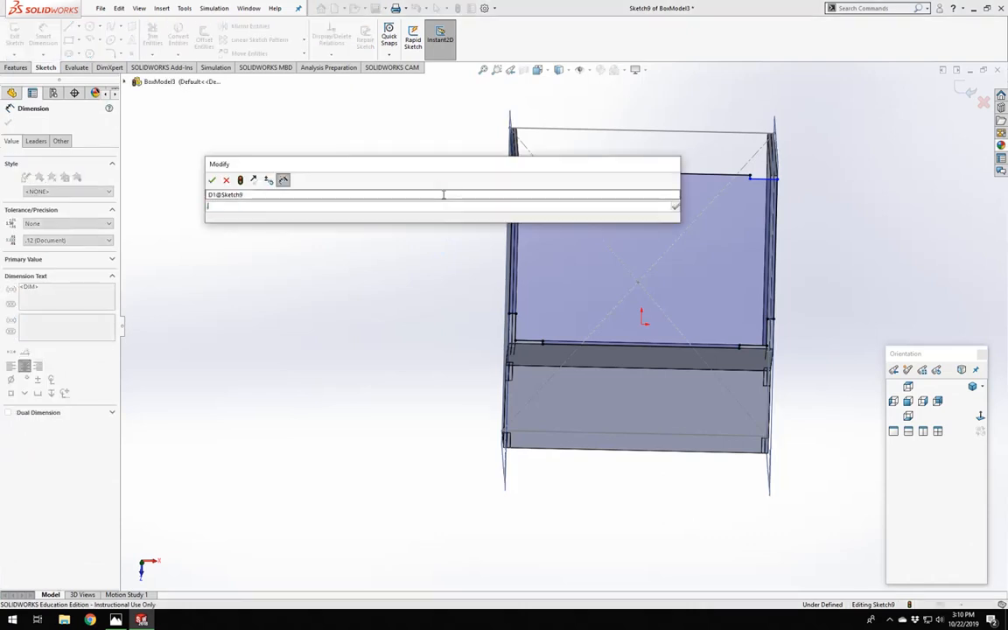
{"action": "type", "text": ".75"}
{"action": "key", "text": "Return"}
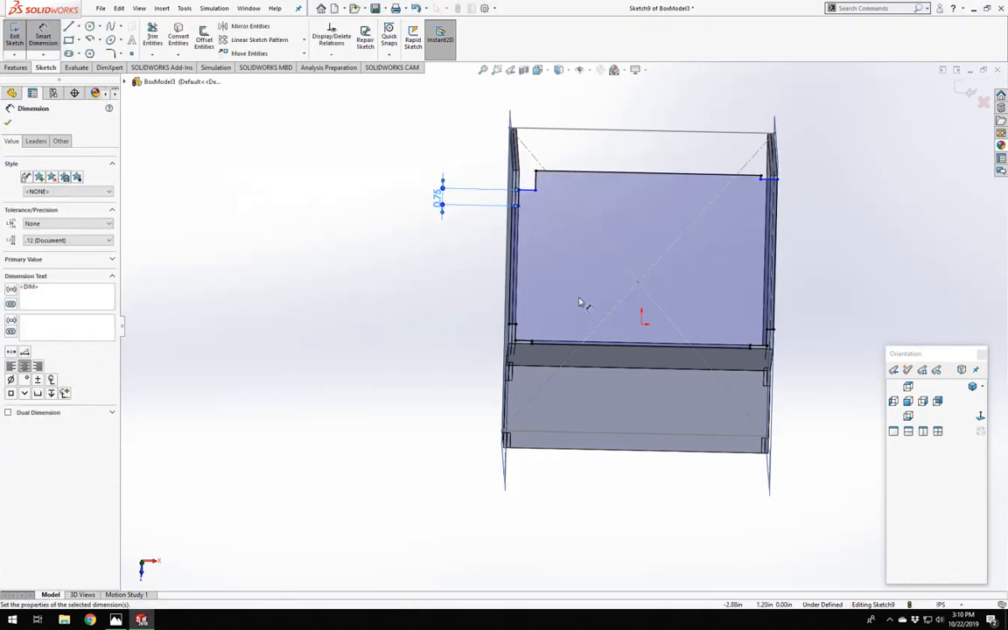
{"action": "key", "text": "Escape"}
Shift the left rear notch's inner corner point toward the rear edge so the notch becomes shallower.
{"action": "scroll", "coordinate": [513, 308], "scroll_direction": "down", "scroll_amount": 5}
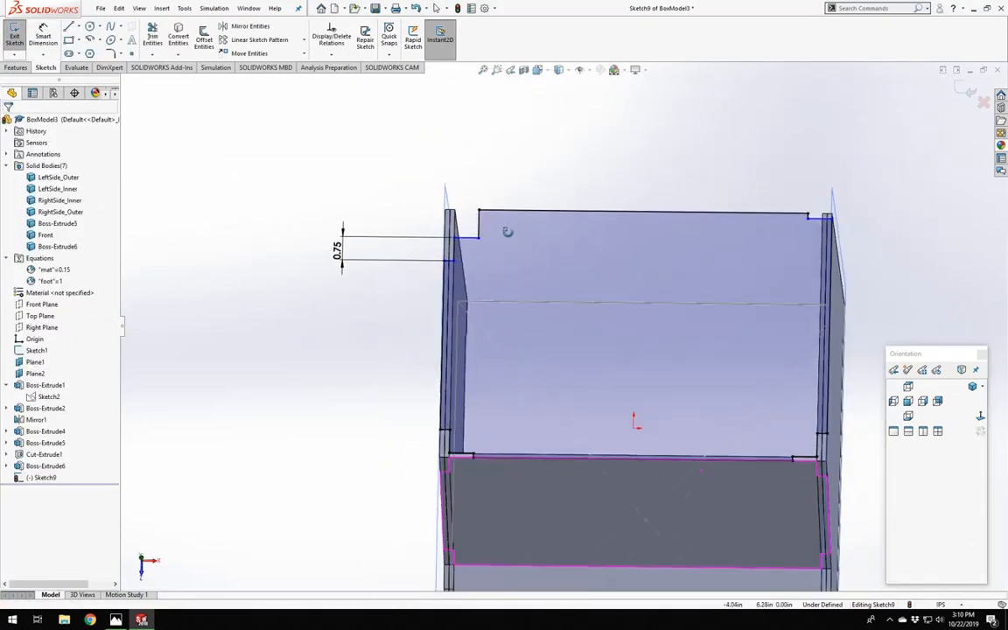
{"action": "left_click_drag", "start_coordinate": [480, 238], "coordinate": [481, 222]}
{"action": "left_click", "coordinate": [473, 130]}
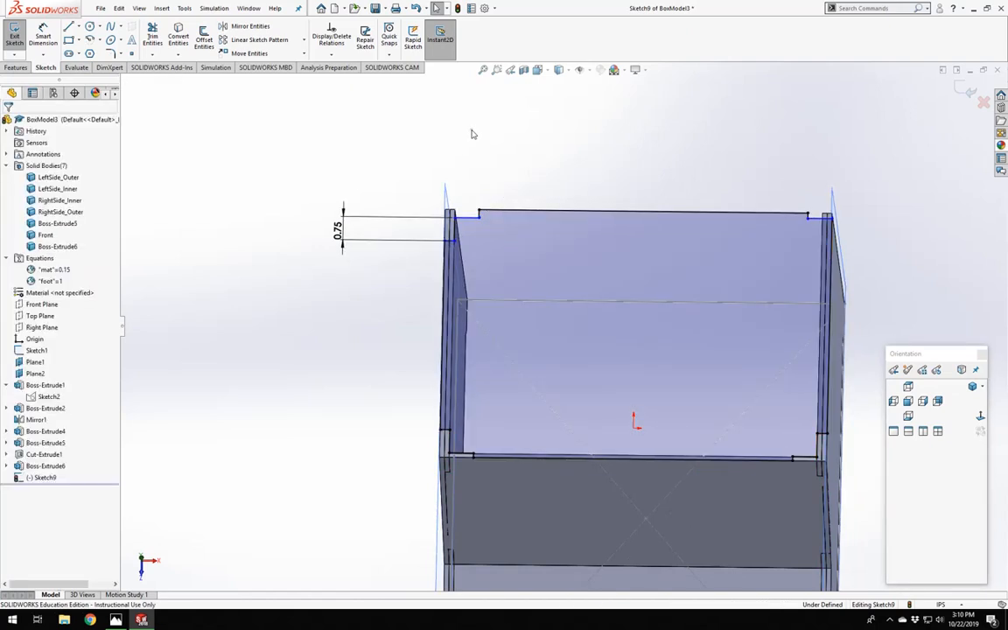
Inspect the outline's front corner notches and the left rear corner against the surrounding panels.
{"action": "scroll", "coordinate": [495, 387], "scroll_direction": "up", "scroll_amount": 3}
{"action": "scroll", "coordinate": [616, 370], "scroll_direction": "down", "scroll_amount": 3}
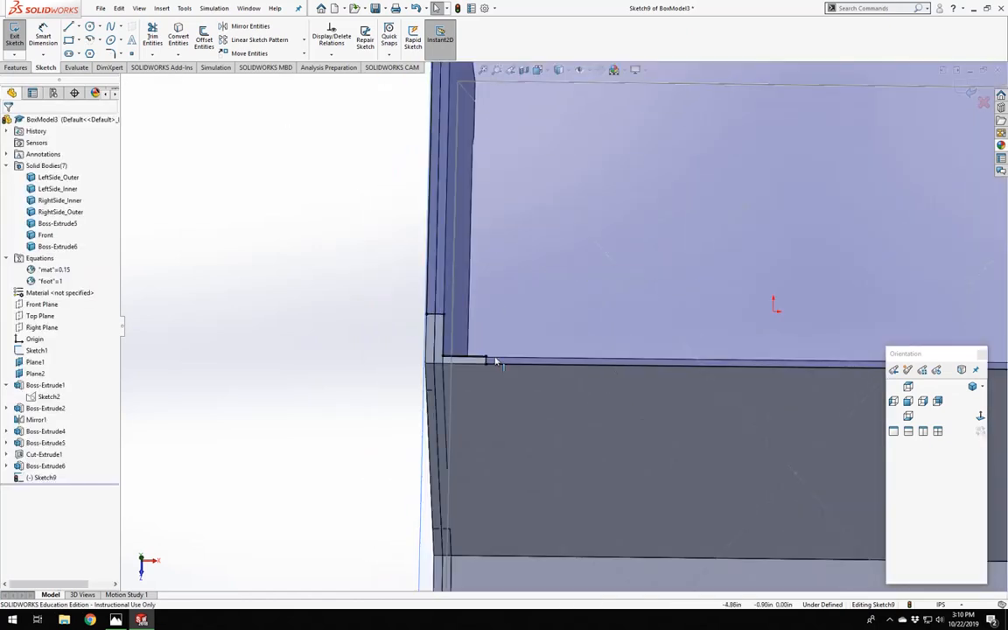
{"action": "scroll", "coordinate": [709, 320], "scroll_direction": "up", "scroll_amount": 3}
{"action": "scroll", "coordinate": [505, 382], "scroll_direction": "down", "scroll_amount": 5}
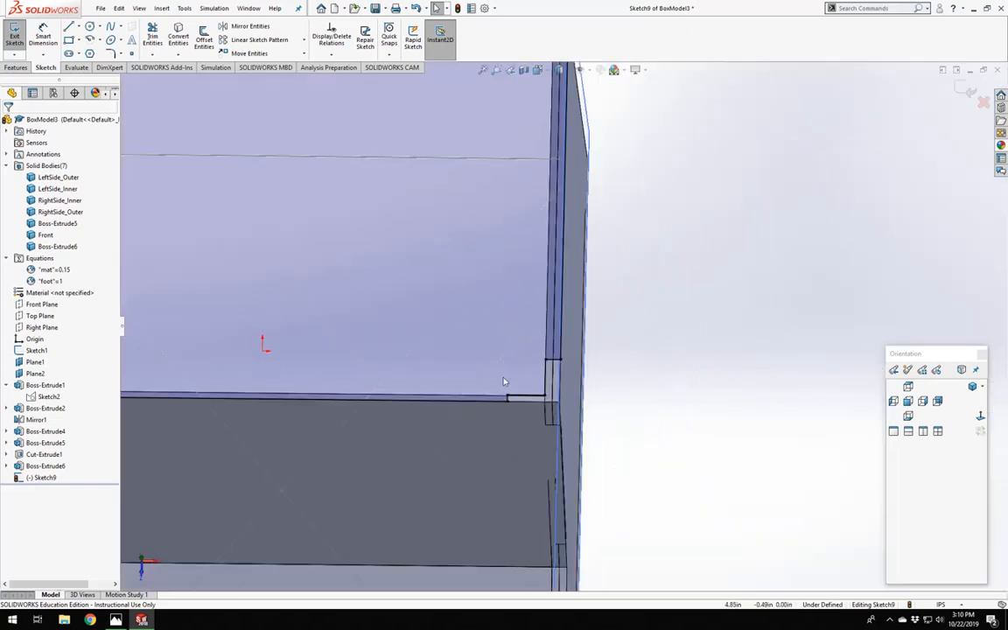
{"action": "middle_click_drag", "start_coordinate": [504, 381], "coordinate": [482, 375]}
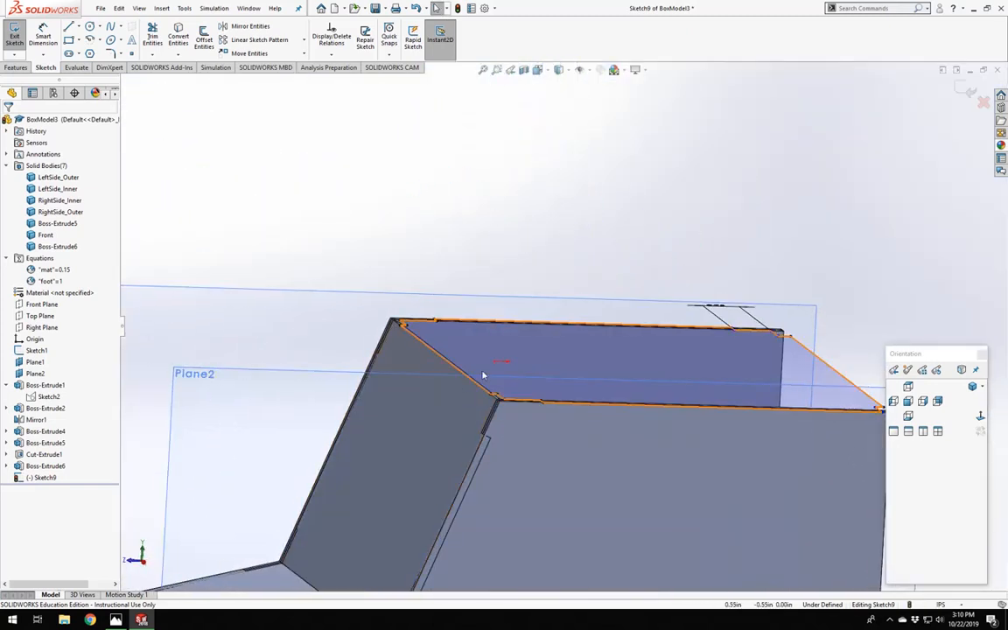
{"action": "scroll", "coordinate": [490, 376], "scroll_direction": "up", "scroll_amount": 4}
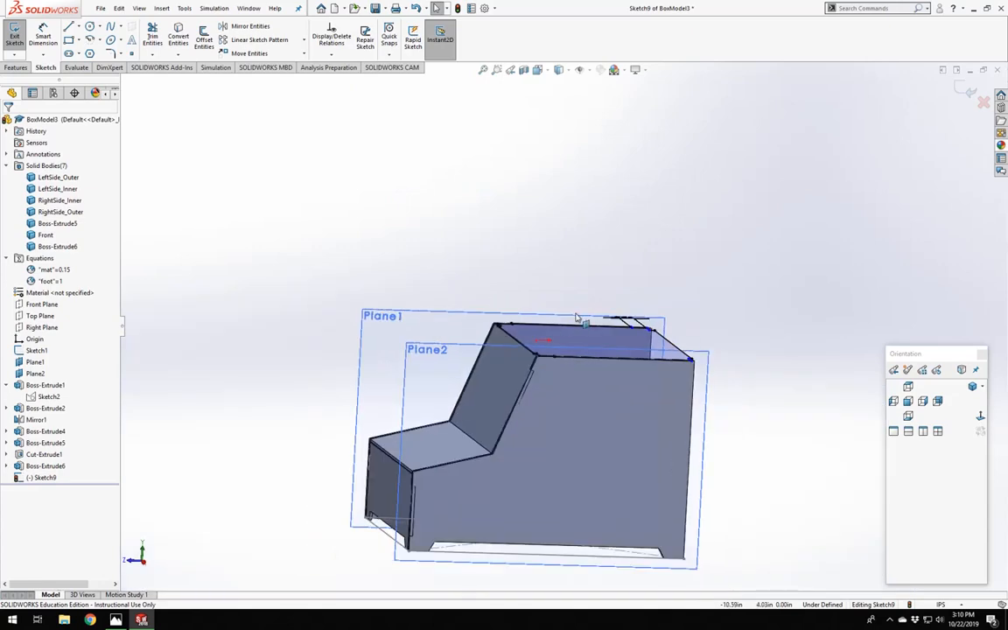
{"action": "middle_click_drag", "start_coordinate": [519, 342], "coordinate": [509, 412]}
{"action": "scroll", "coordinate": [657, 411], "scroll_direction": "down", "scroll_amount": 5}
{"action": "scroll", "coordinate": [509, 413], "scroll_direction": "up", "scroll_amount": 5}
{"action": "scroll", "coordinate": [445, 353], "scroll_direction": "down", "scroll_amount": 9}
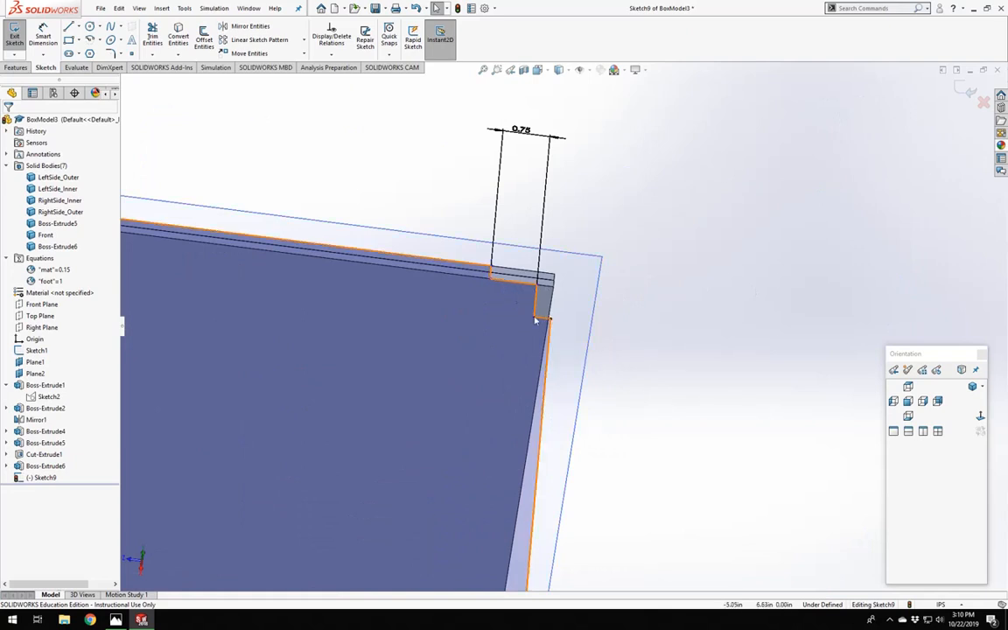
Dimension the short step line between the left rear notch and the rear edge, linking its value to the global variable "mat".
{"action": "middle_click_drag", "start_coordinate": [540, 315], "coordinate": [495, 437]}
{"action": "right_click_drag", "start_coordinate": [660, 370], "coordinate": [627, 261]}
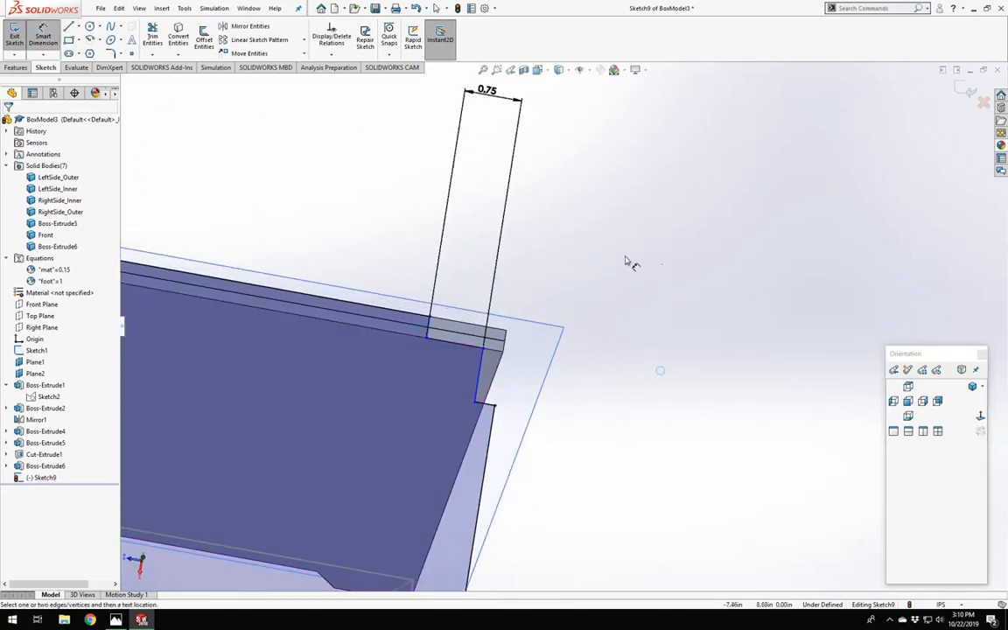
{"action": "left_click", "coordinate": [484, 406]}
{"action": "left_click", "coordinate": [502, 386]}
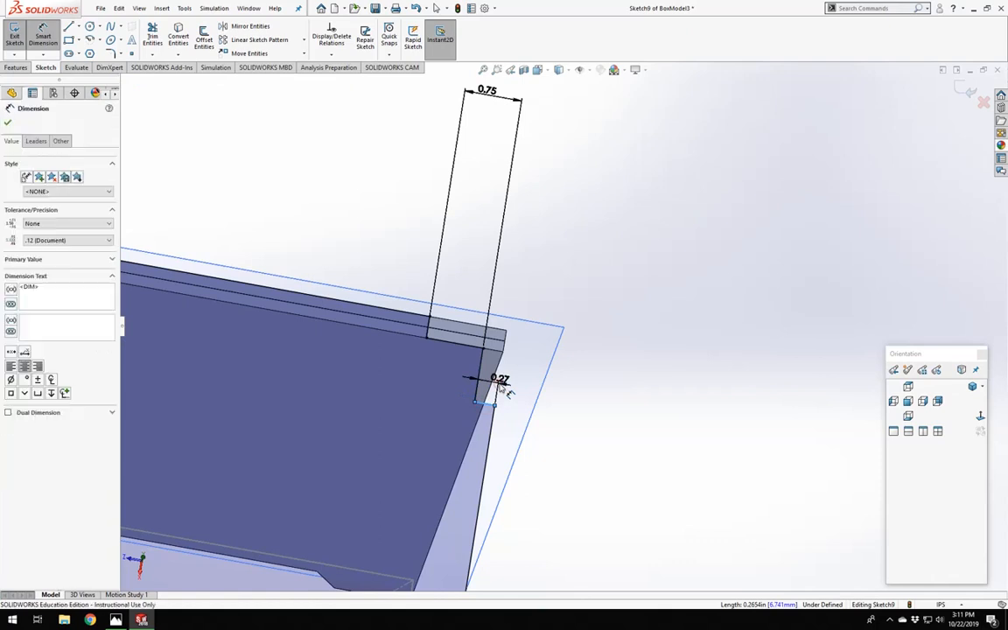
{"action": "type", "text": "=mat"}
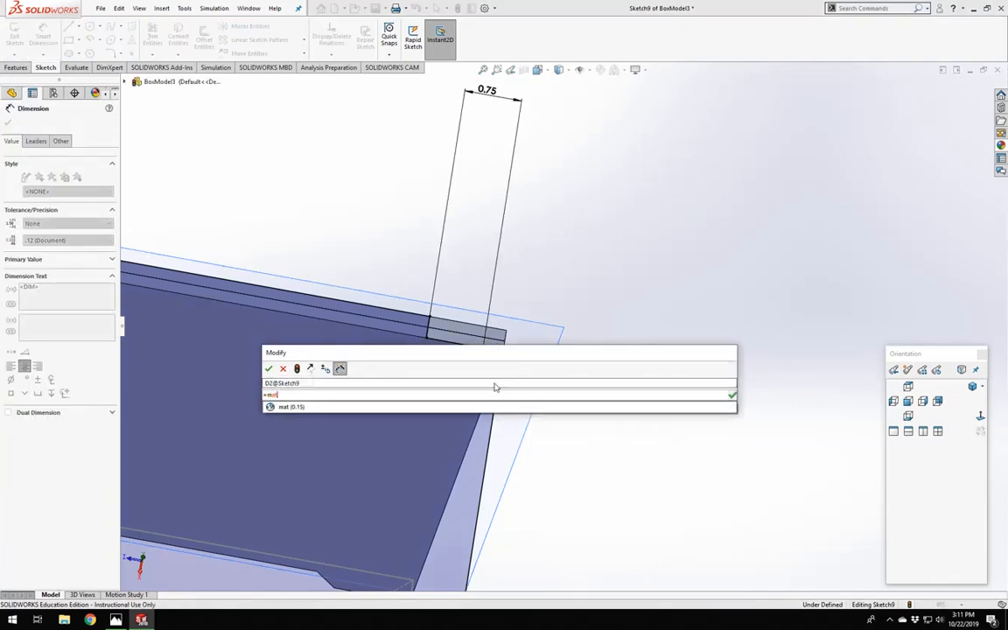
{"action": "key", "text": "Return"}
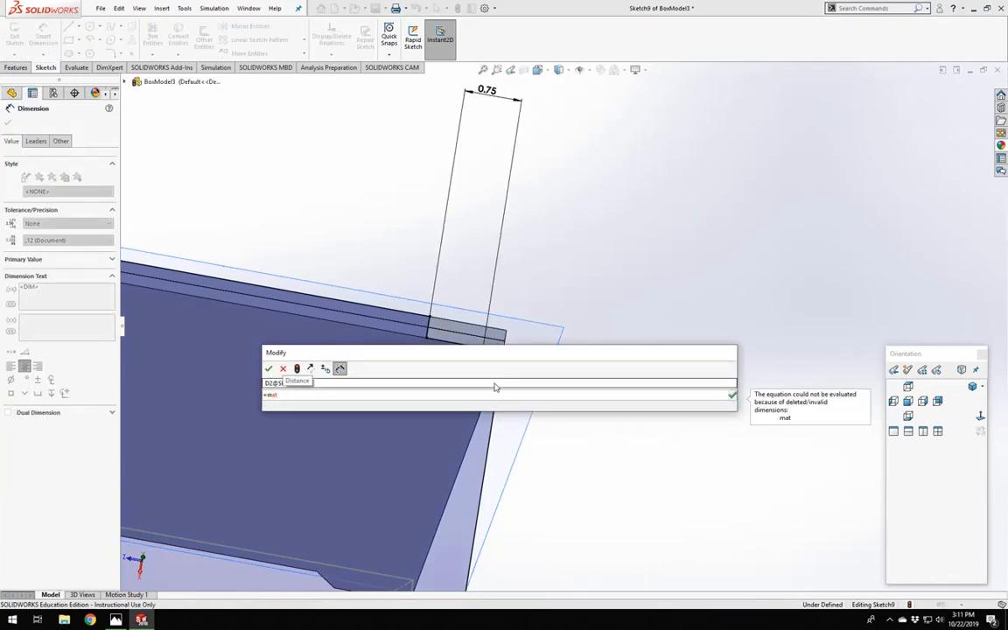
{"action": "left_click", "coordinate": [346, 398]}
{"action": "left_click", "coordinate": [291, 408]}
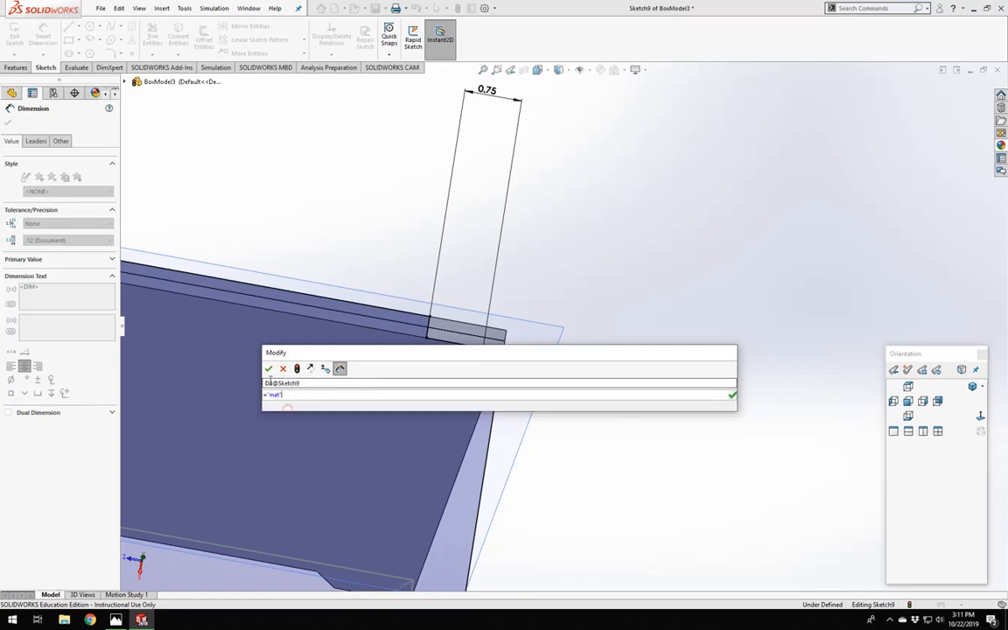
Set the small notch dimension at the top panel sketch's corner equal to the global variable "mat".
{"action": "left_click", "coordinate": [269, 369]}
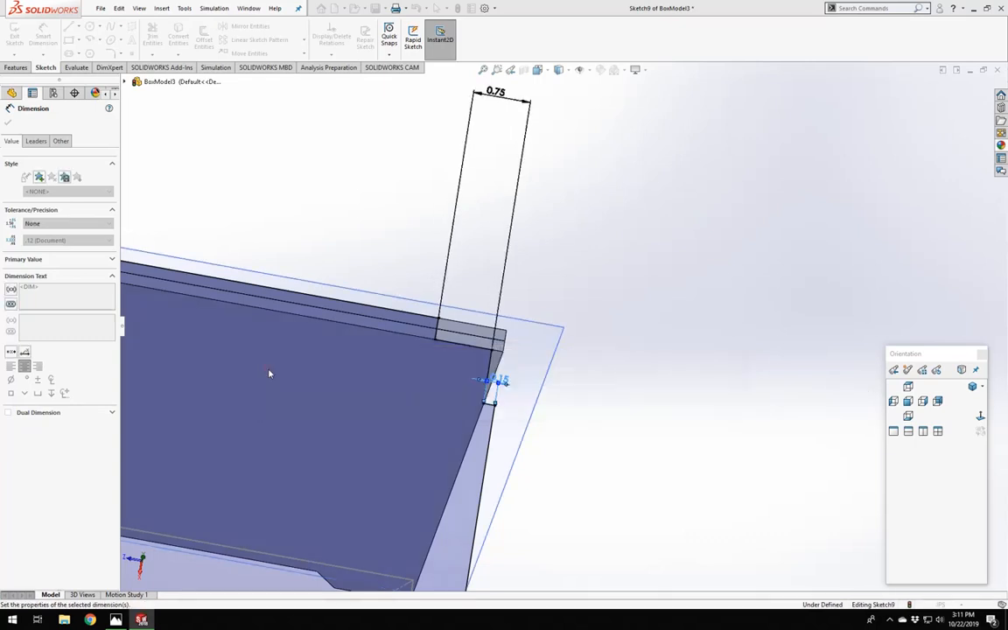
{"action": "left_click", "coordinate": [591, 459]}
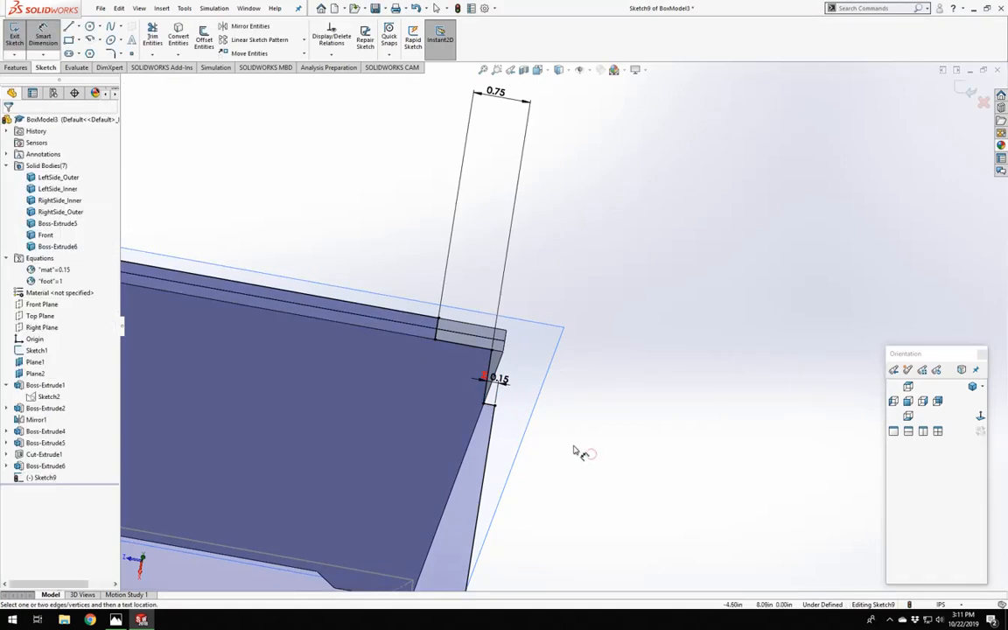
{"action": "key", "text": "Escape"}
Make the two short notch lines at opposite corners of the top panel sketch collinear.
{"action": "scroll", "coordinate": [574, 450], "scroll_direction": "up", "scroll_amount": 7}
{"action": "scroll", "coordinate": [516, 410], "scroll_direction": "down", "scroll_amount": 3}
{"action": "scroll", "coordinate": [529, 332], "scroll_direction": "up", "scroll_amount": 3}
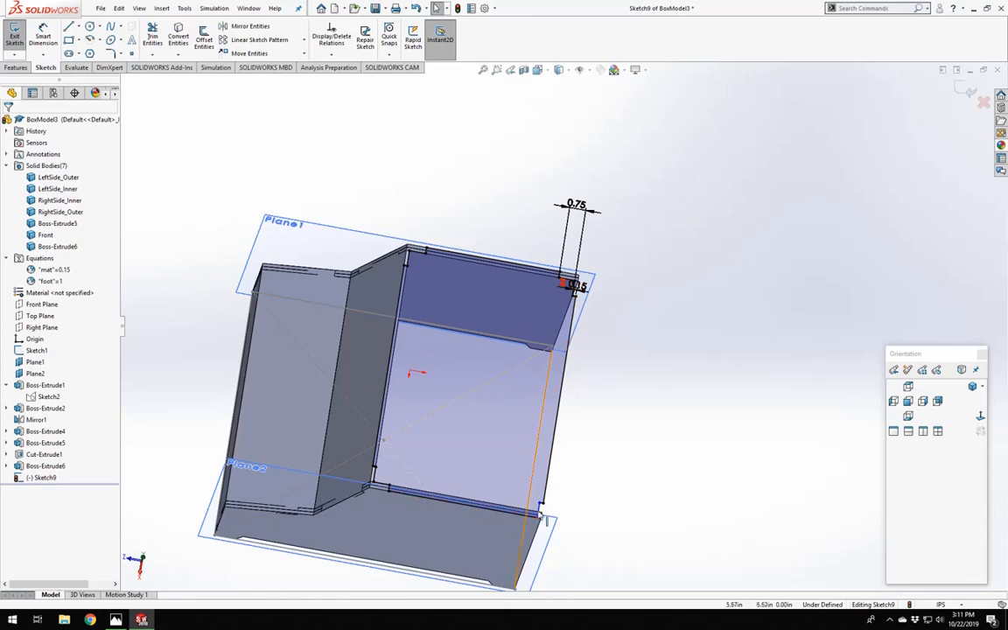
{"action": "scroll", "coordinate": [541, 515], "scroll_direction": "down", "scroll_amount": 5}
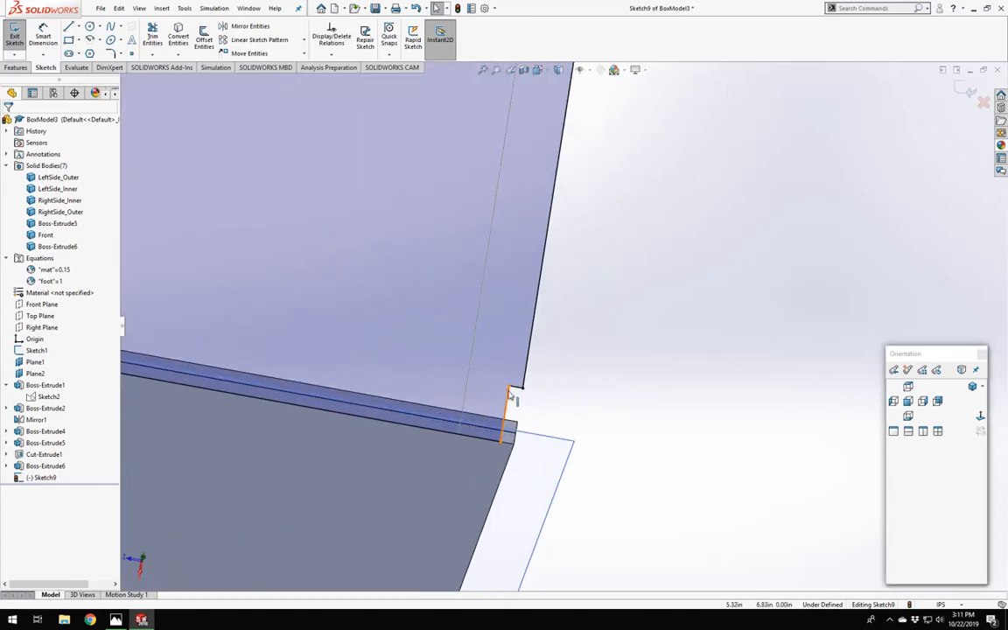
{"action": "left_click", "coordinate": [510, 395]}
{"action": "scroll", "coordinate": [510, 396], "scroll_direction": "up", "scroll_amount": 5}
{"action": "scroll", "coordinate": [459, 95], "scroll_direction": "down", "scroll_amount": 5}
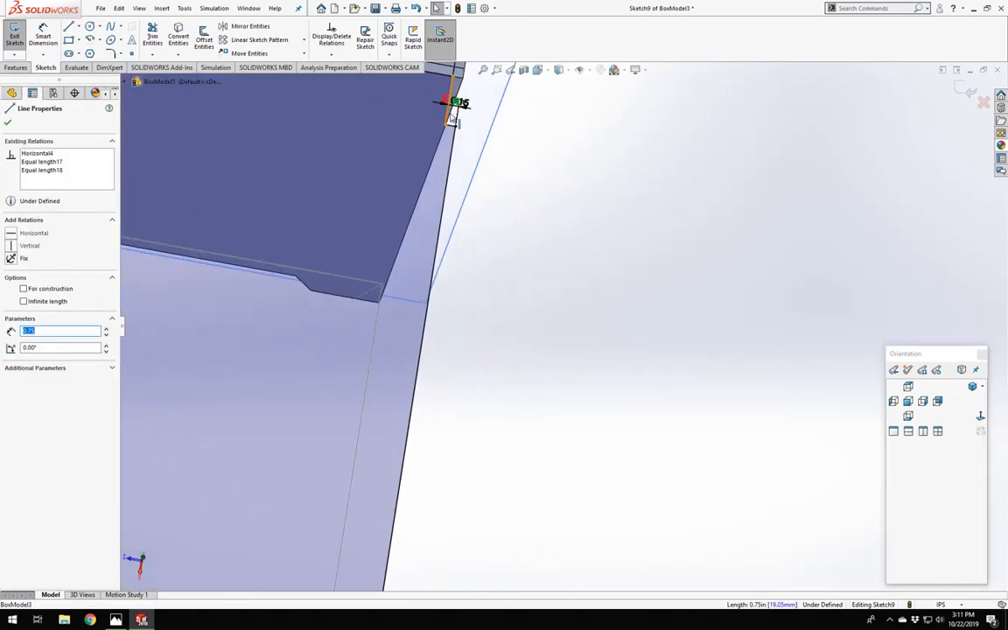
{"action": "left_click", "coordinate": [451, 112], "text": "ctrl"}
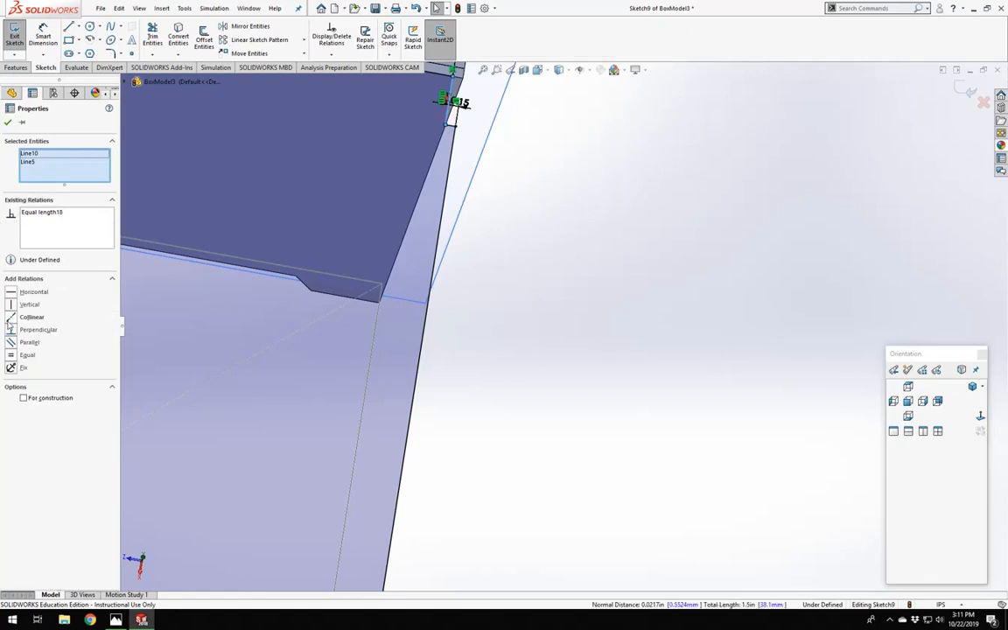
{"action": "left_click", "coordinate": [524, 319]}
{"action": "scroll", "coordinate": [483, 371], "scroll_direction": "up", "scroll_amount": 5}
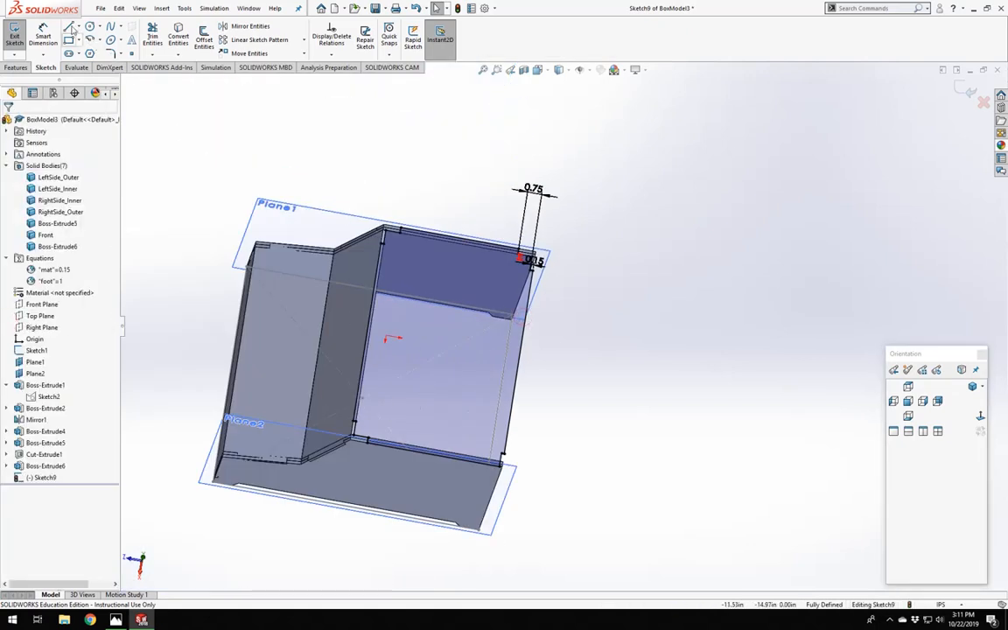
Finish the sketch and extrude it in the reversed direction to a blind depth of "mat", without merging the result.
{"action": "left_click", "coordinate": [14, 40]}
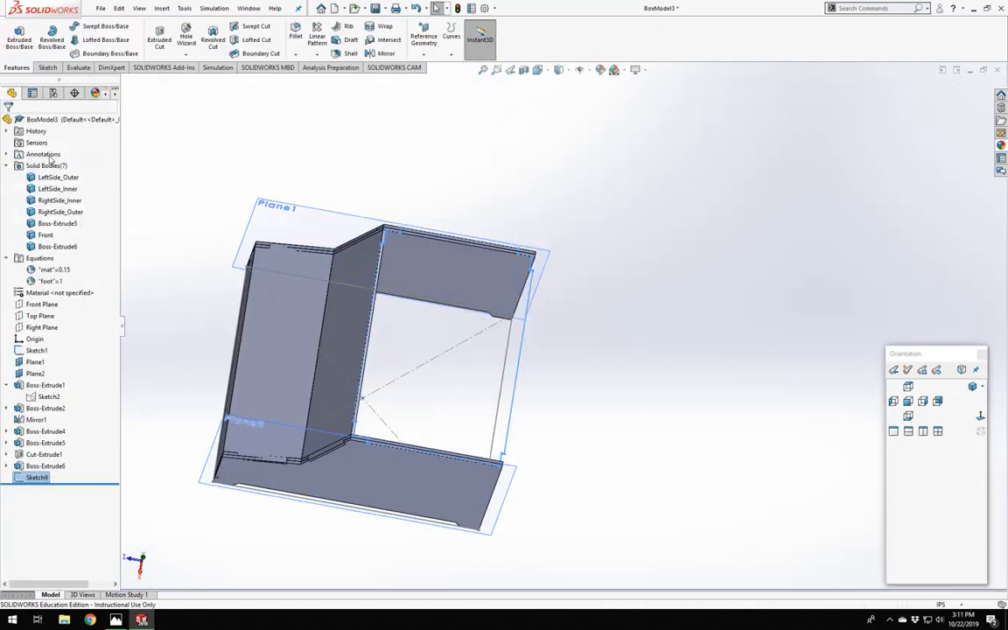
{"action": "left_click", "coordinate": [19, 40]}
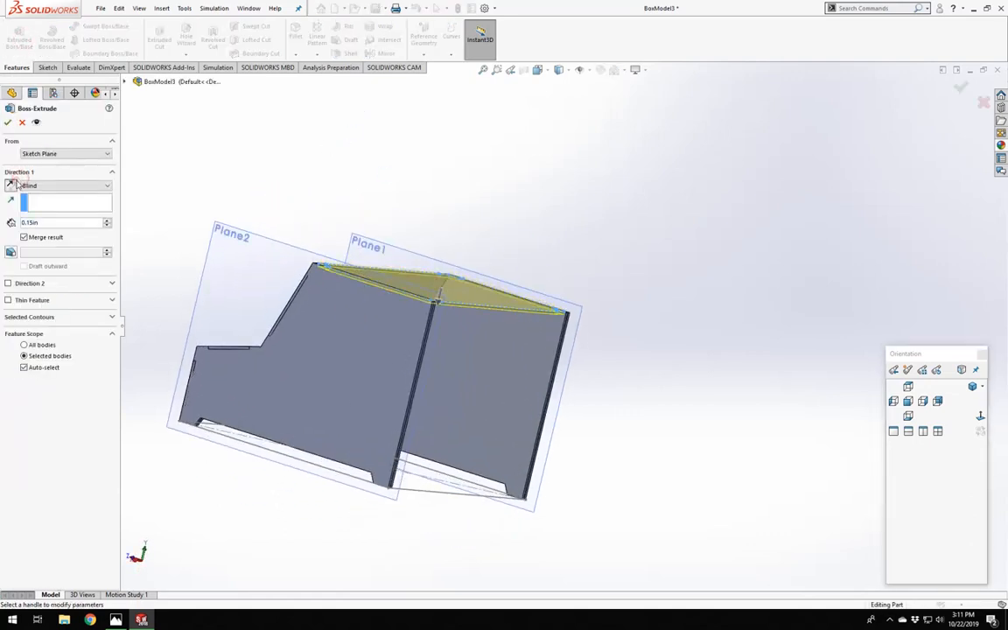
{"action": "double_click", "coordinate": [48, 223]}
{"action": "type", "text": "="}
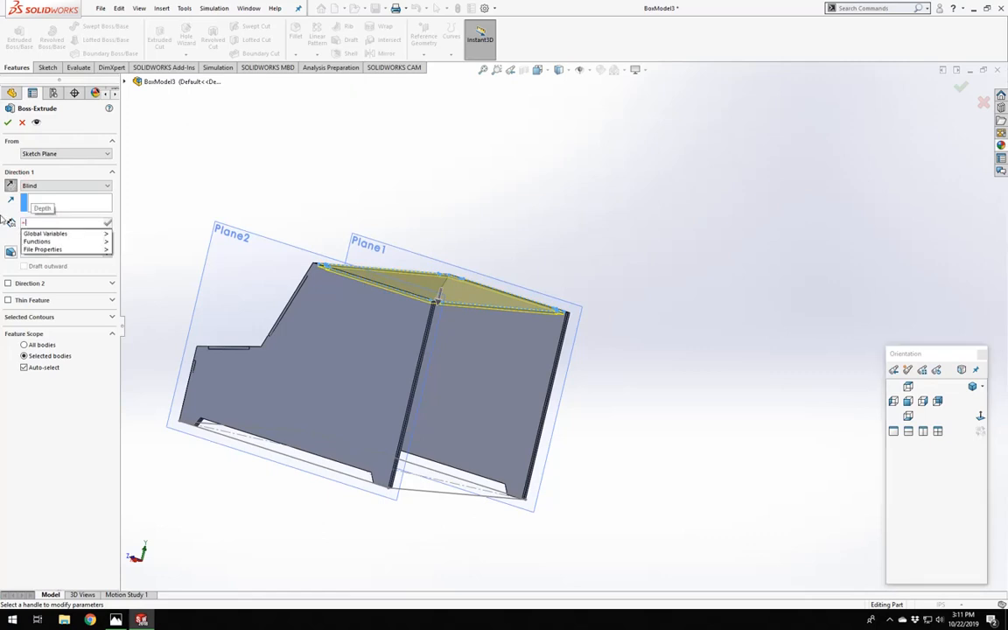
{"action": "key", "text": "Return"}
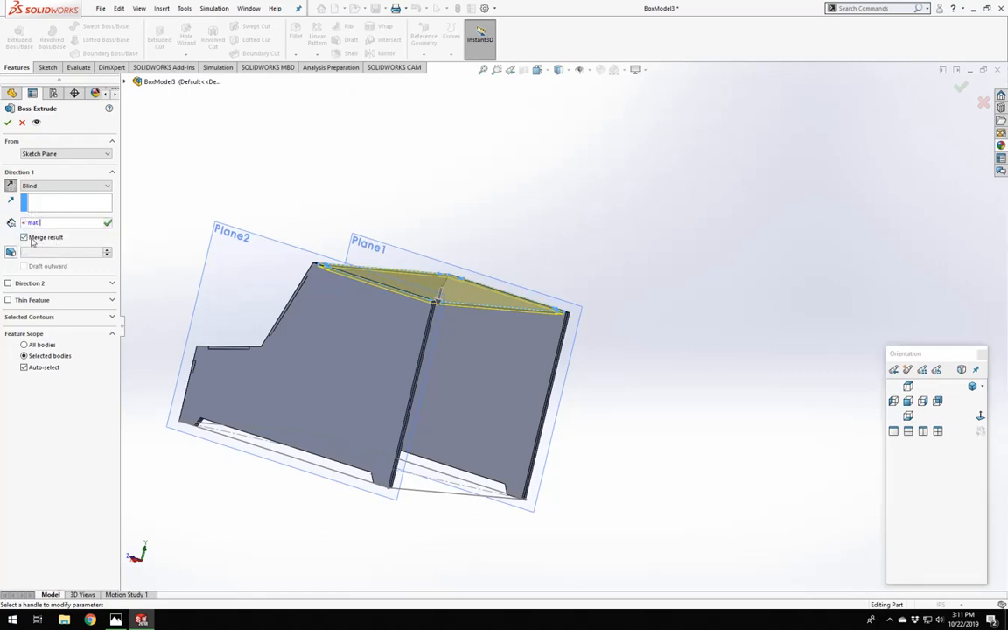
{"action": "left_click", "coordinate": [32, 238]}
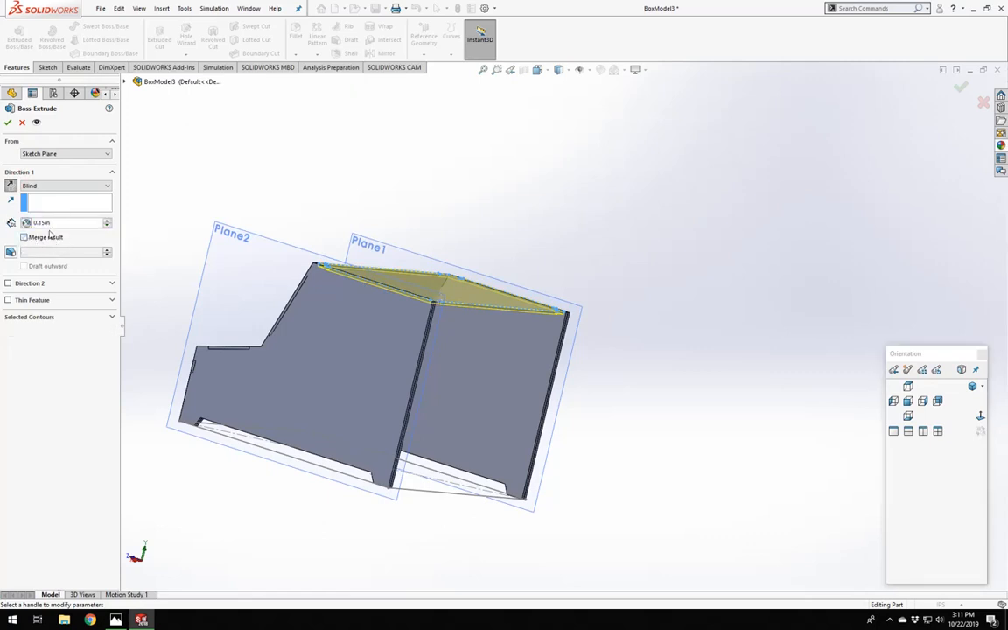
{"action": "left_click", "coordinate": [8, 124]}
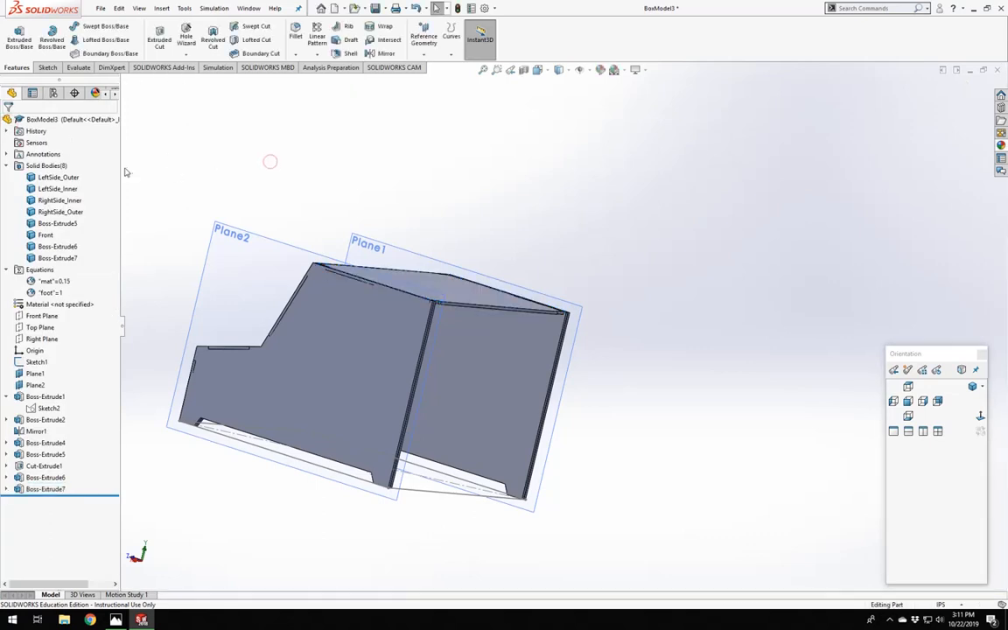
Collapse the solid bodies list and review the global variables and equations that use "mat" and "foot".
{"action": "left_click", "coordinate": [7, 165]}
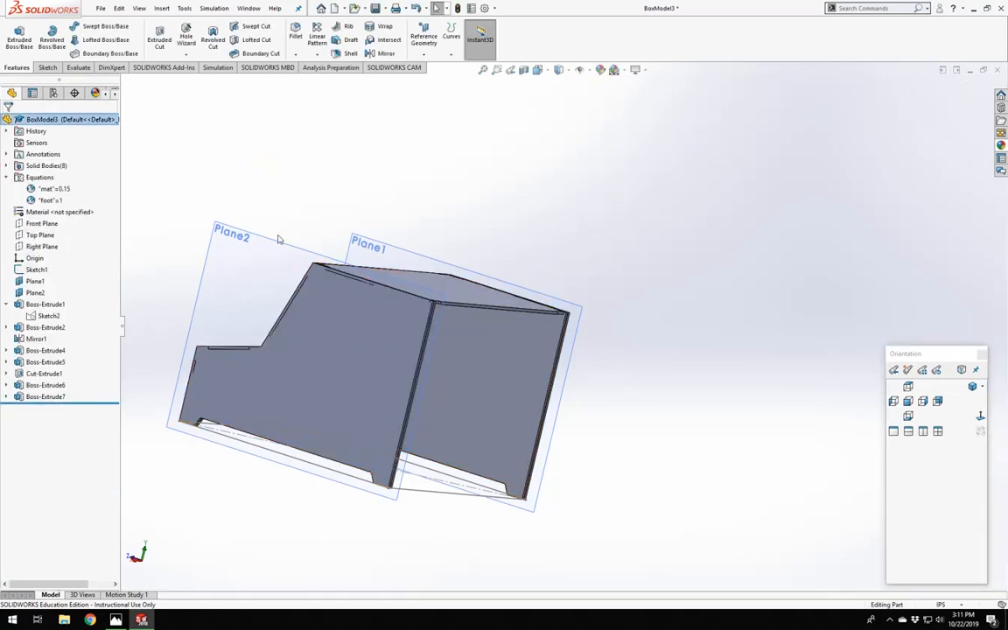
{"action": "right_click", "coordinate": [57, 190]}
{"action": "left_click", "coordinate": [99, 195]}
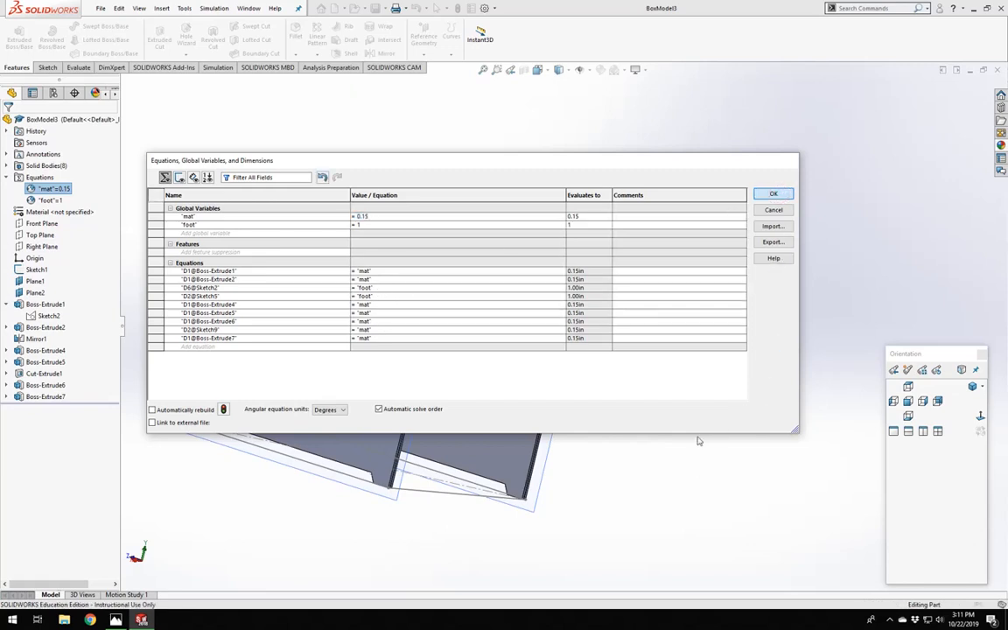
{"action": "left_click", "coordinate": [774, 194]}
Start a sketch on the narrow rear edge face of the mirrored outer side panel and view it straight on.
{"action": "scroll", "coordinate": [561, 333], "scroll_direction": "up", "scroll_amount": 4}
{"action": "scroll", "coordinate": [420, 355], "scroll_direction": "down", "scroll_amount": 4}
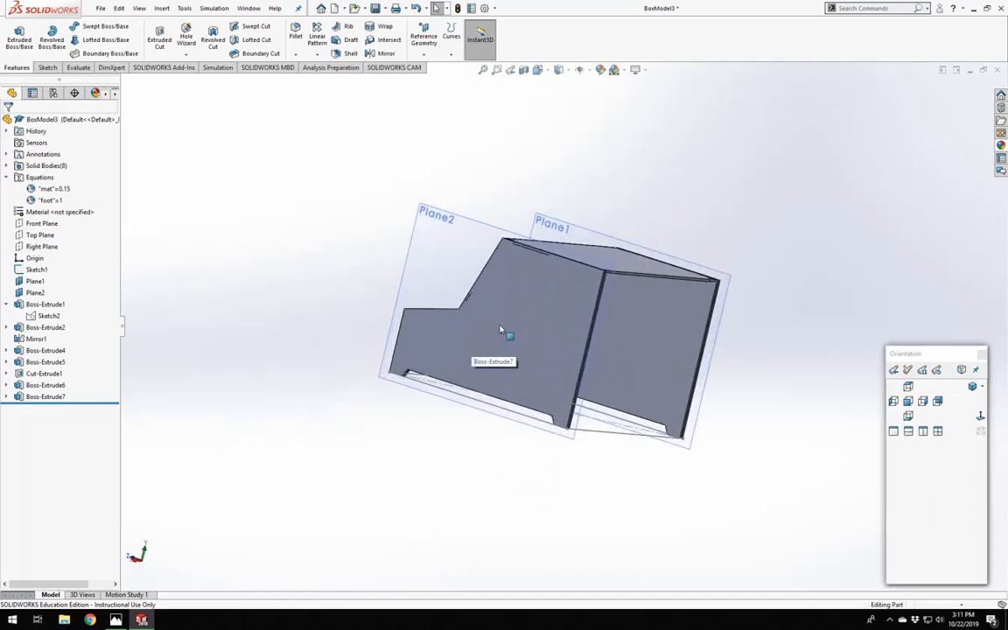
{"action": "middle_click_drag", "start_coordinate": [501, 329], "coordinate": [429, 479]}
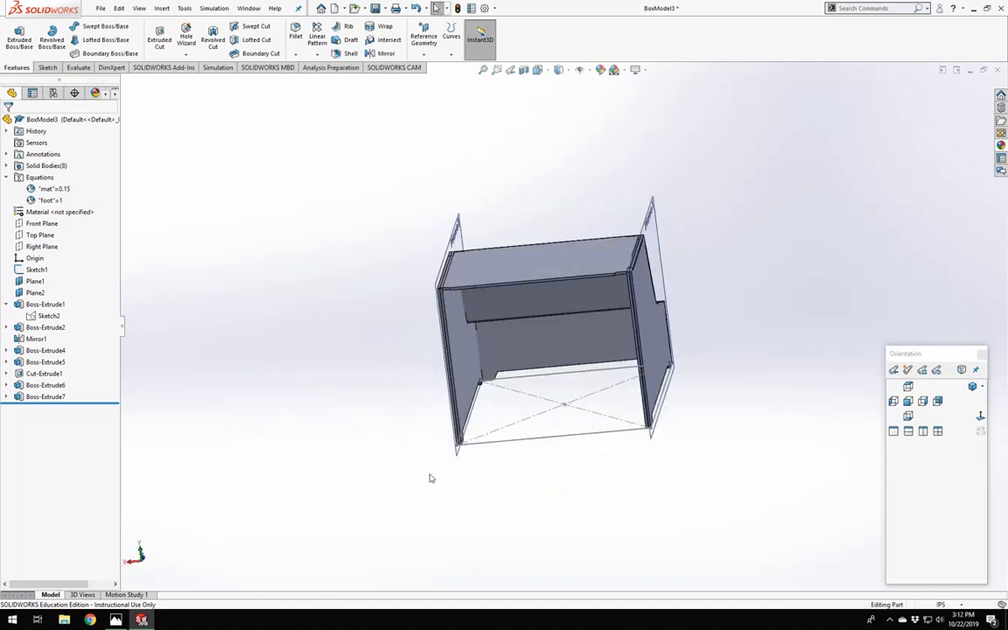
{"action": "scroll", "coordinate": [430, 478], "scroll_direction": "down", "scroll_amount": 4}
{"action": "scroll", "coordinate": [507, 214], "scroll_direction": "up", "scroll_amount": 4}
{"action": "scroll", "coordinate": [477, 234], "scroll_direction": "down", "scroll_amount": 3}
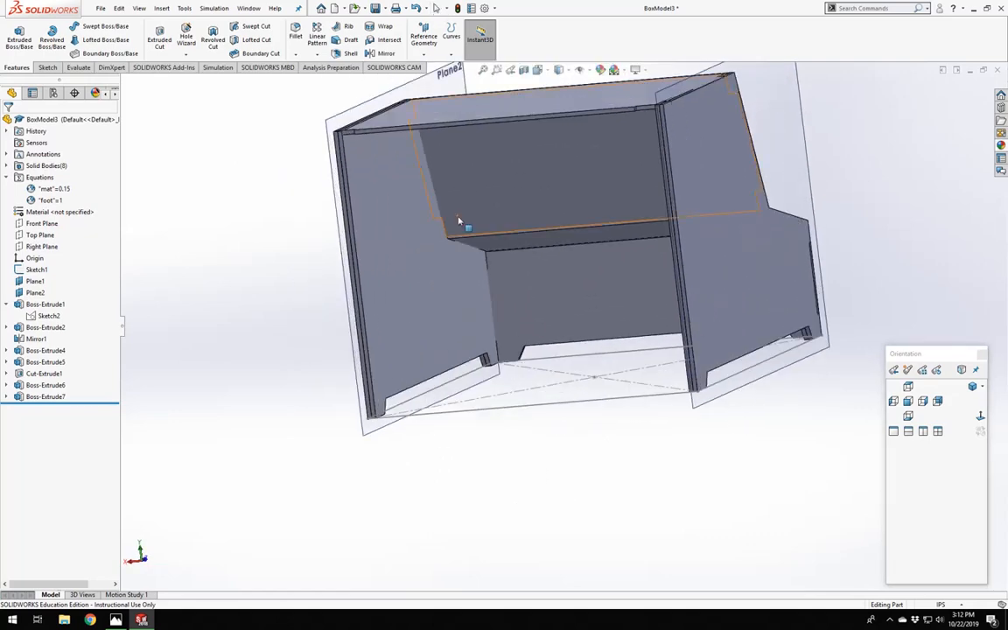
{"action": "scroll", "coordinate": [297, 153], "scroll_direction": "down", "scroll_amount": 4}
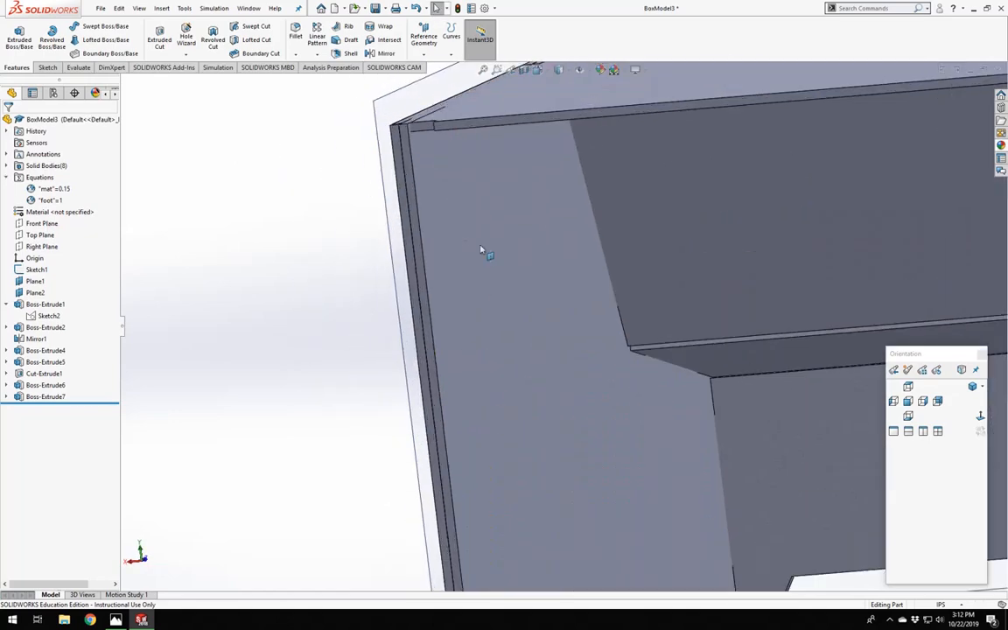
{"action": "left_click", "coordinate": [405, 218]}
{"action": "left_click", "coordinate": [452, 184]}
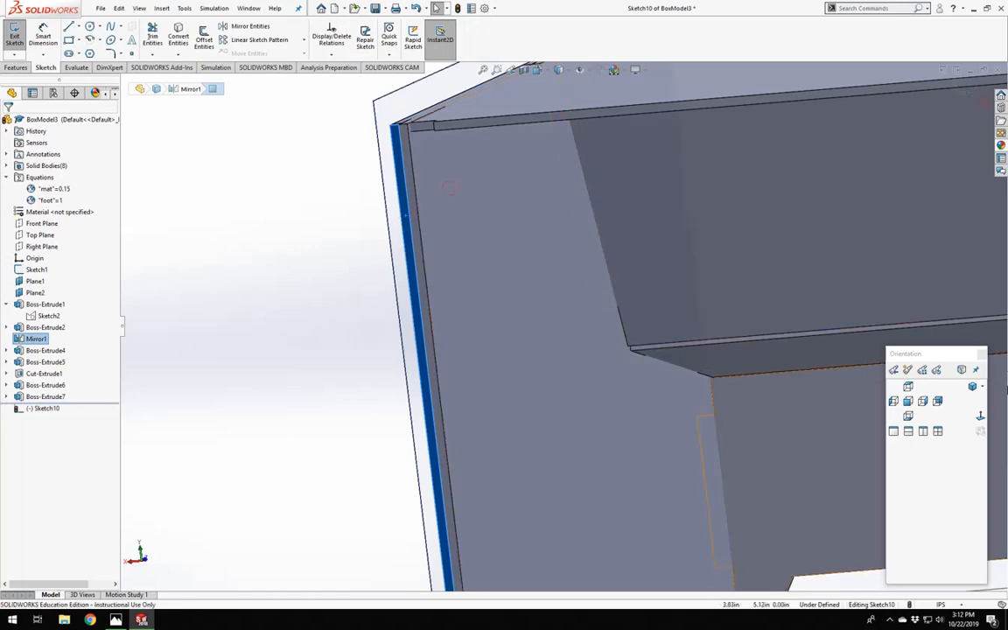
{"action": "left_click", "coordinate": [980, 417]}
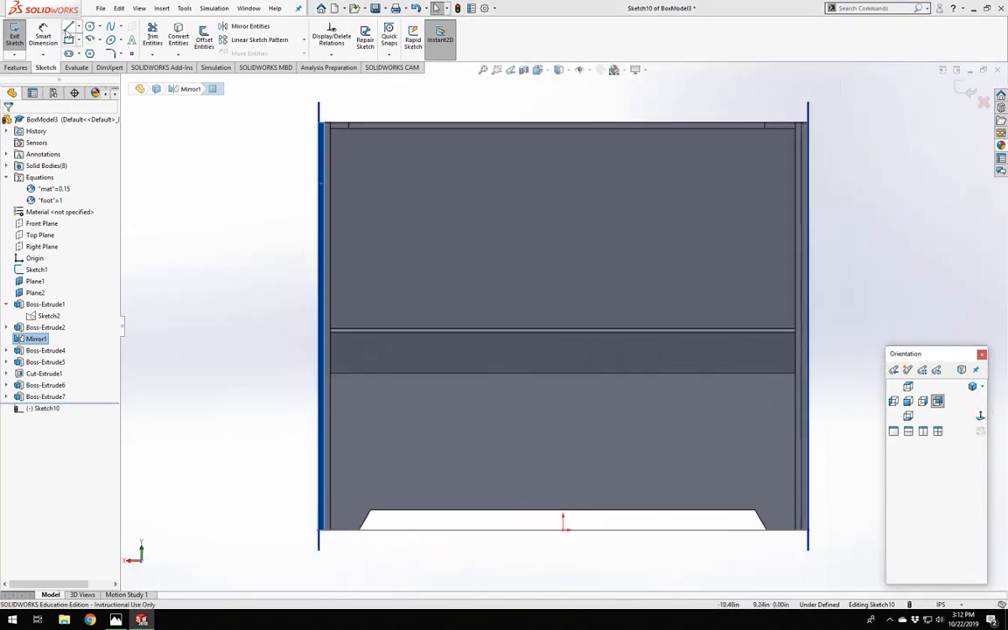
Sketch the back panel's first upper corner with lines from the outer edge across both side thicknesses, up to the top, and along it about 0.45 in.
{"action": "key", "text": "l"}
{"action": "scroll", "coordinate": [355, 175], "scroll_direction": "down", "scroll_amount": 3}
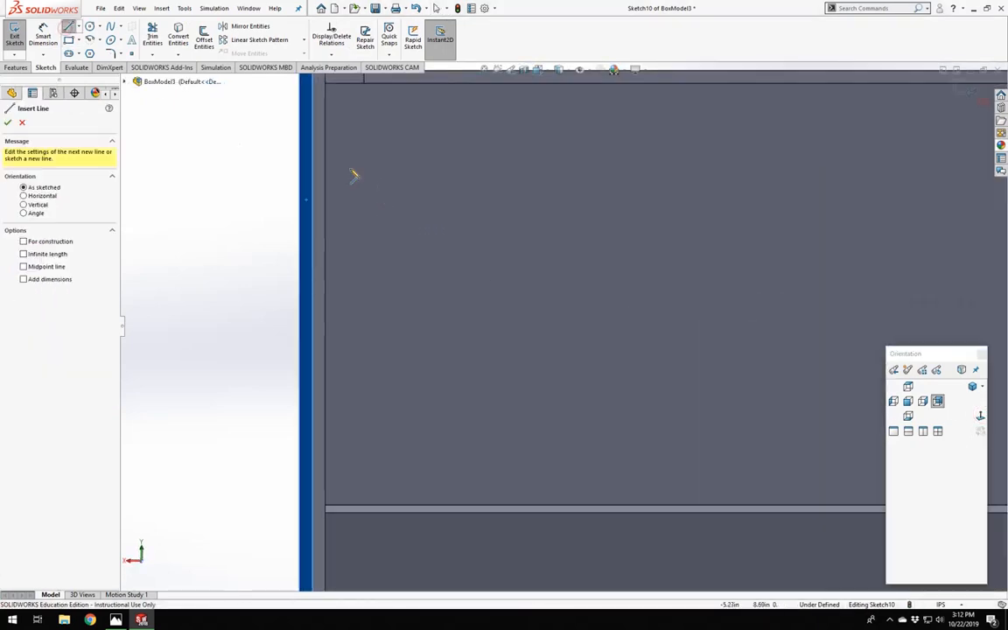
{"action": "left_click", "coordinate": [316, 149]}
{"action": "scroll", "coordinate": [533, 252], "scroll_direction": "up", "scroll_amount": 3}
{"action": "scroll", "coordinate": [486, 247], "scroll_direction": "down", "scroll_amount": 4}
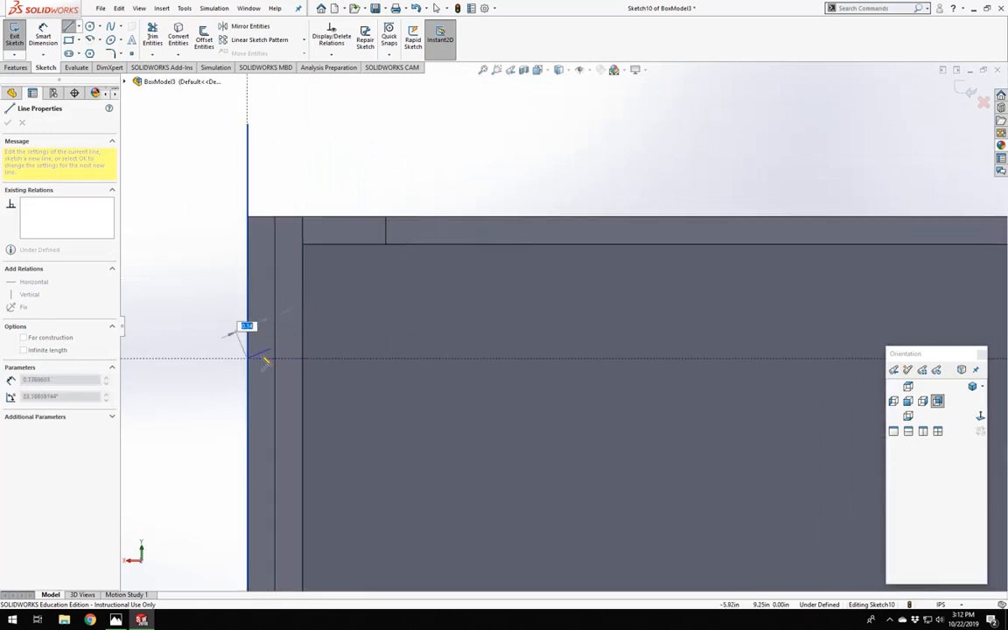
{"action": "left_click", "coordinate": [302, 358]}
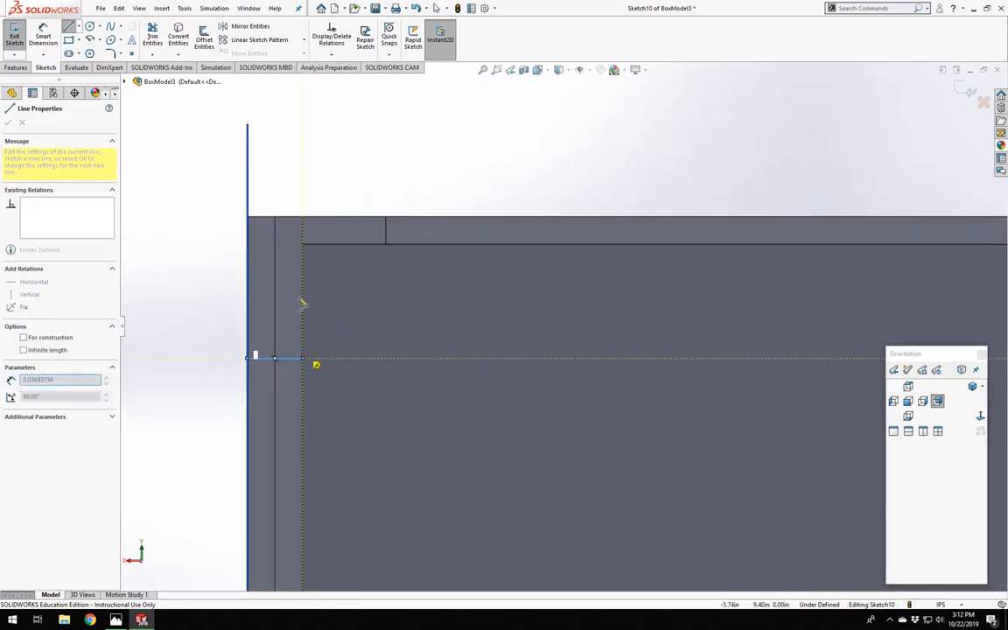
{"action": "left_click", "coordinate": [304, 218]}
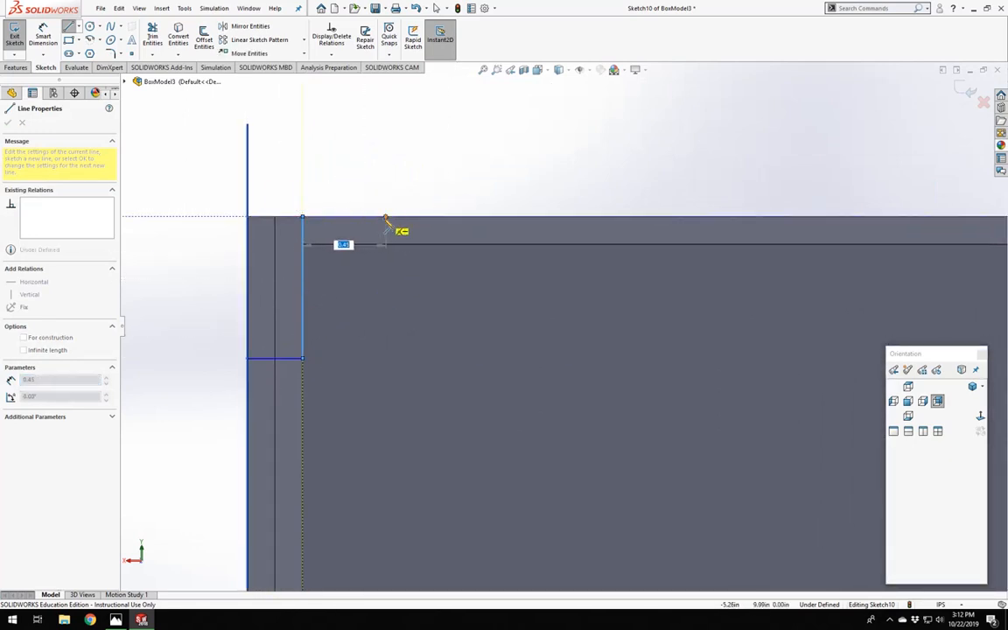
{"action": "left_click", "coordinate": [386, 218]}
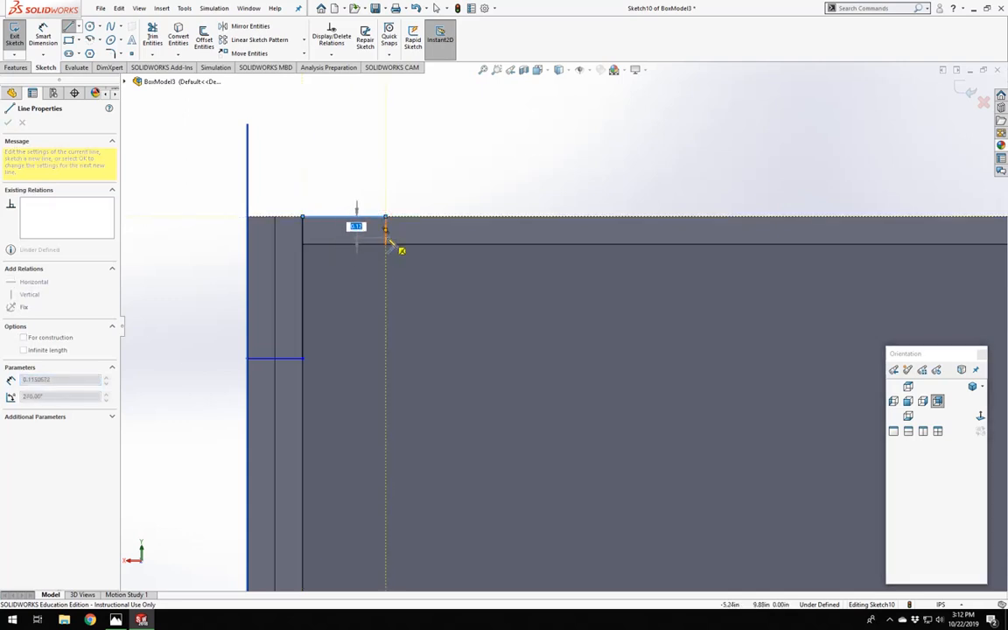
Continue the outline down the notch, along the top panel's underside to the far notch, up to the top edge, and across to the inner side panel.
{"action": "scroll", "coordinate": [613, 280], "scroll_direction": "up", "scroll_amount": 4}
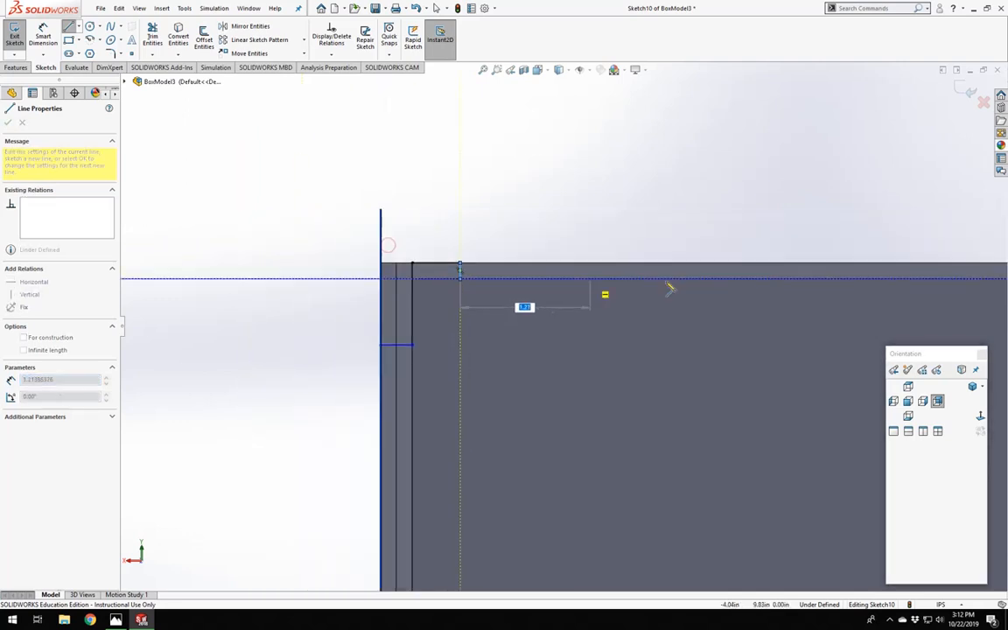
{"action": "scroll", "coordinate": [861, 294], "scroll_direction": "up", "scroll_amount": 2}
{"action": "scroll", "coordinate": [941, 299], "scroll_direction": "down", "scroll_amount": 4}
{"action": "scroll", "coordinate": [560, 320], "scroll_direction": "up", "scroll_amount": 3}
{"action": "scroll", "coordinate": [853, 320], "scroll_direction": "down", "scroll_amount": 6}
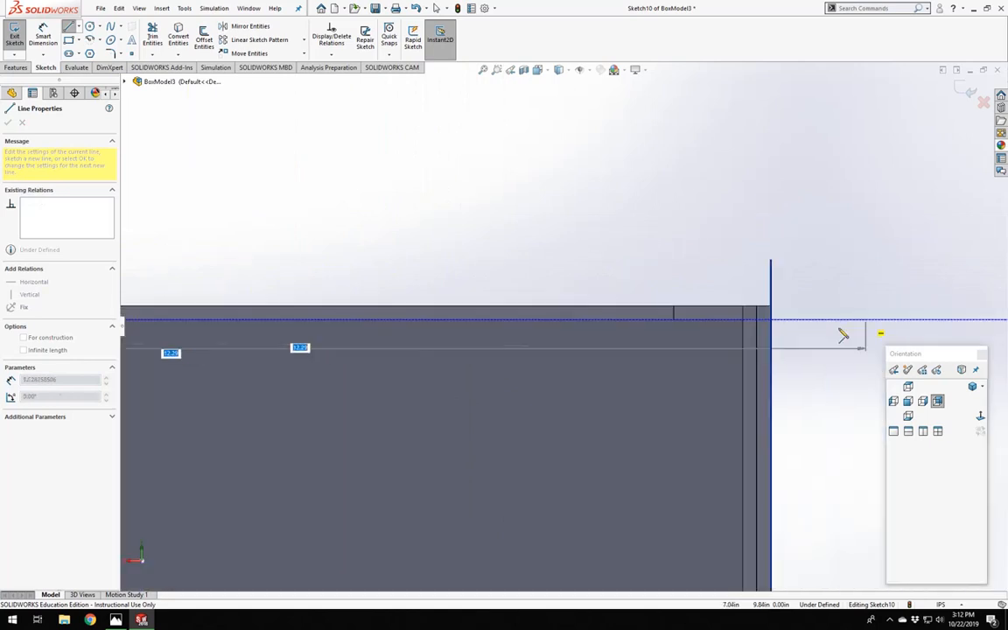
{"action": "left_click", "coordinate": [459, 307]}
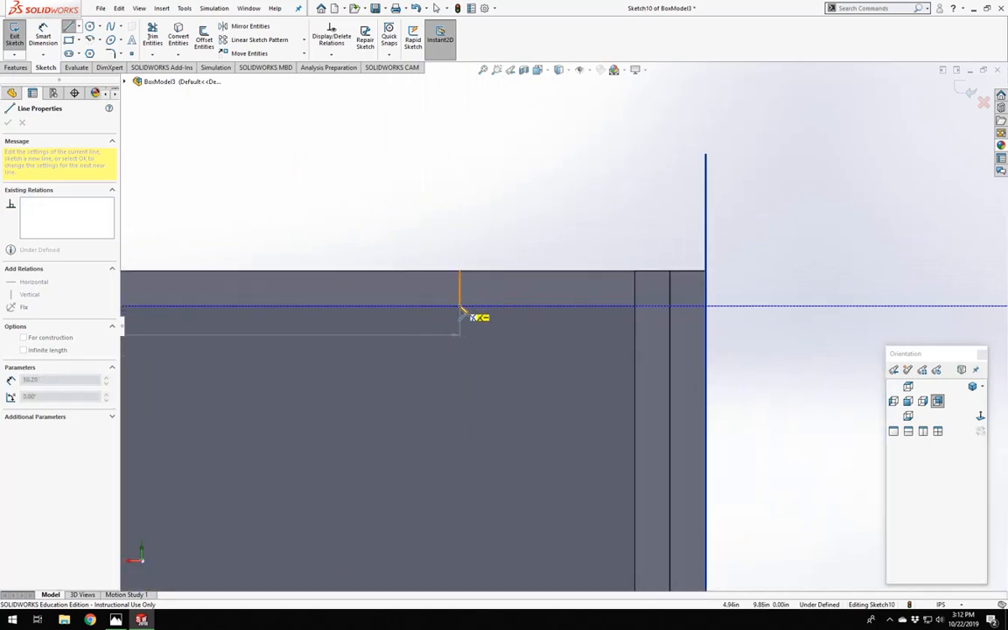
{"action": "left_click", "coordinate": [460, 273]}
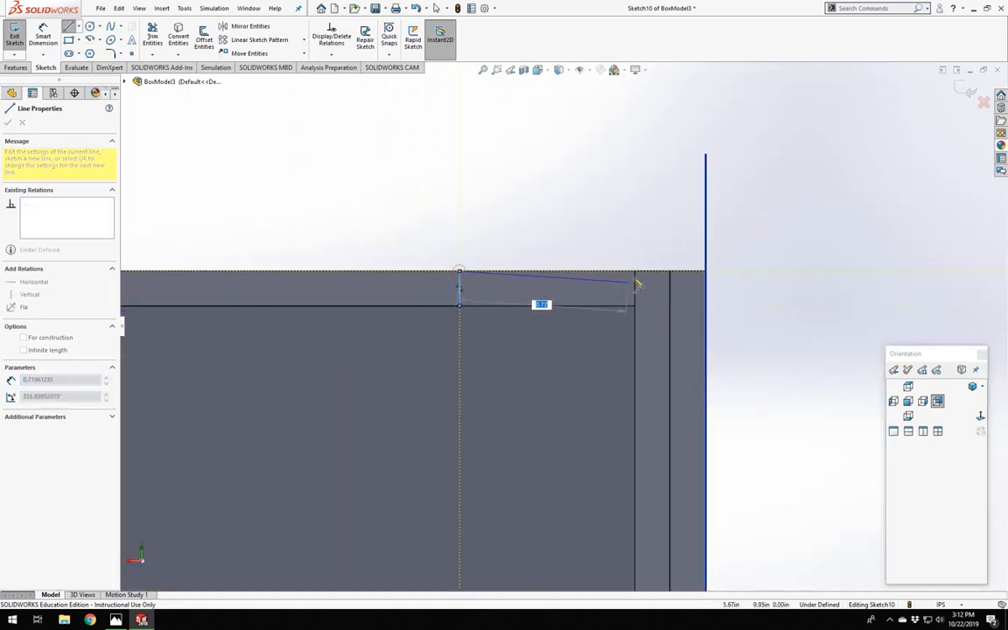
{"action": "left_click", "coordinate": [636, 273]}
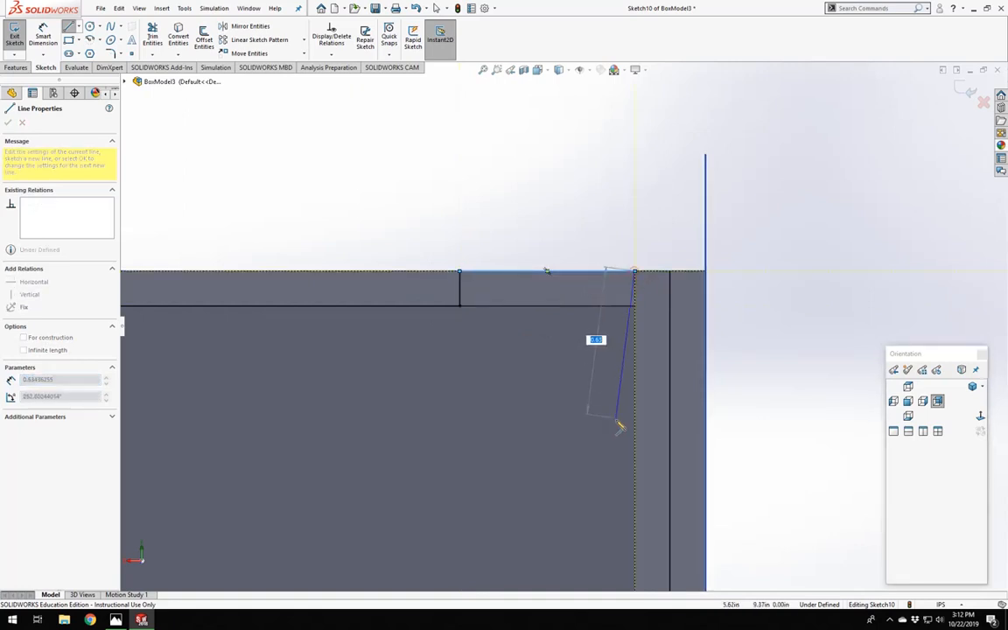
Continue the back panel outline with a short line down the inner side panel's inside edge from its upper corner.
{"action": "scroll", "coordinate": [618, 426], "scroll_direction": "up", "scroll_amount": 2}
{"action": "scroll", "coordinate": [583, 477], "scroll_direction": "up", "scroll_amount": 3}
{"action": "scroll", "coordinate": [583, 490], "scroll_direction": "down", "scroll_amount": 2}
{"action": "scroll", "coordinate": [584, 332], "scroll_direction": "up", "scroll_amount": 1}
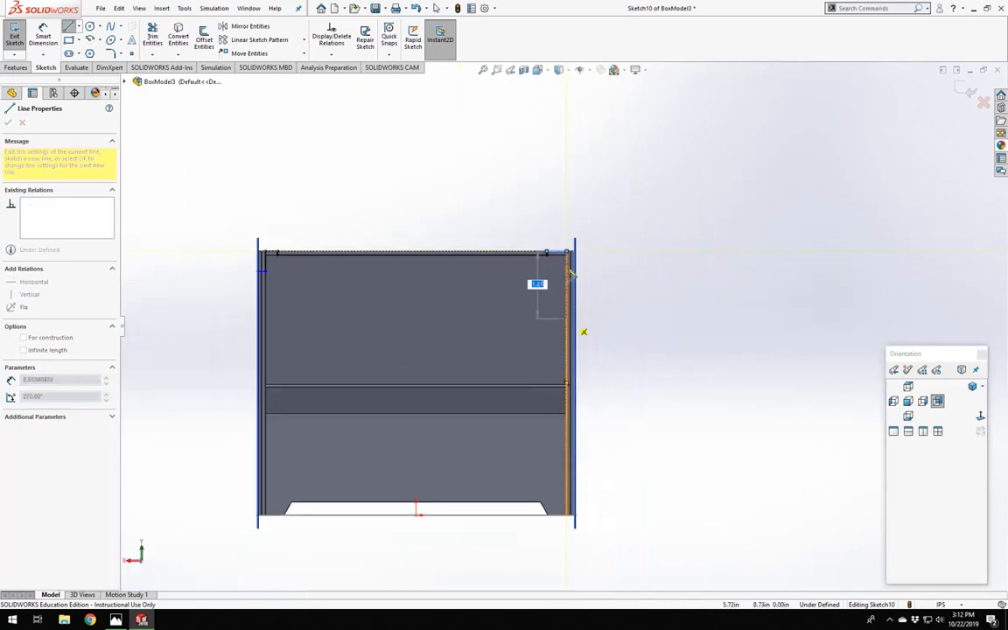
{"action": "scroll", "coordinate": [585, 308], "scroll_direction": "down", "scroll_amount": 3}
{"action": "left_click", "coordinate": [563, 263]}
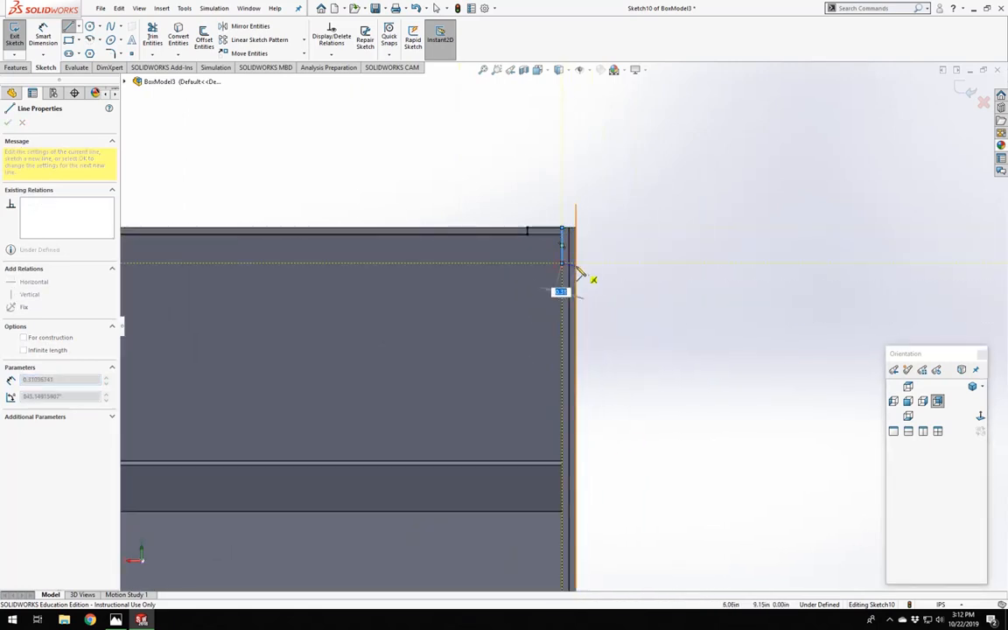
Extend the outline out to the outer side edge, down it, back across both side thicknesses, and down to the bottom corner.
{"action": "scroll", "coordinate": [572, 438], "scroll_direction": "up", "scroll_amount": 3}
{"action": "scroll", "coordinate": [556, 360], "scroll_direction": "down", "scroll_amount": 4}
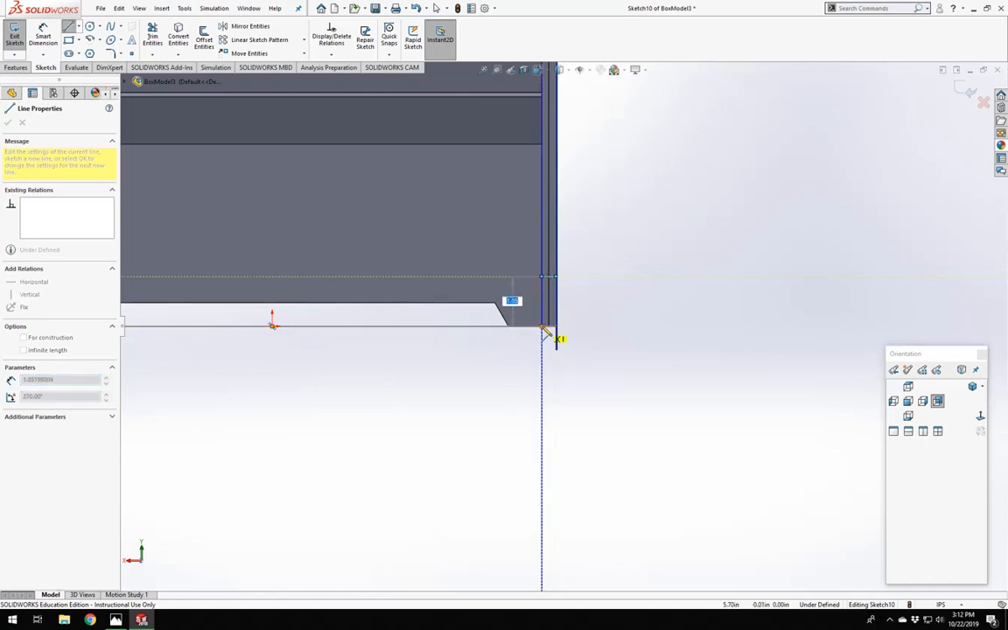
{"action": "left_click", "coordinate": [542, 328]}
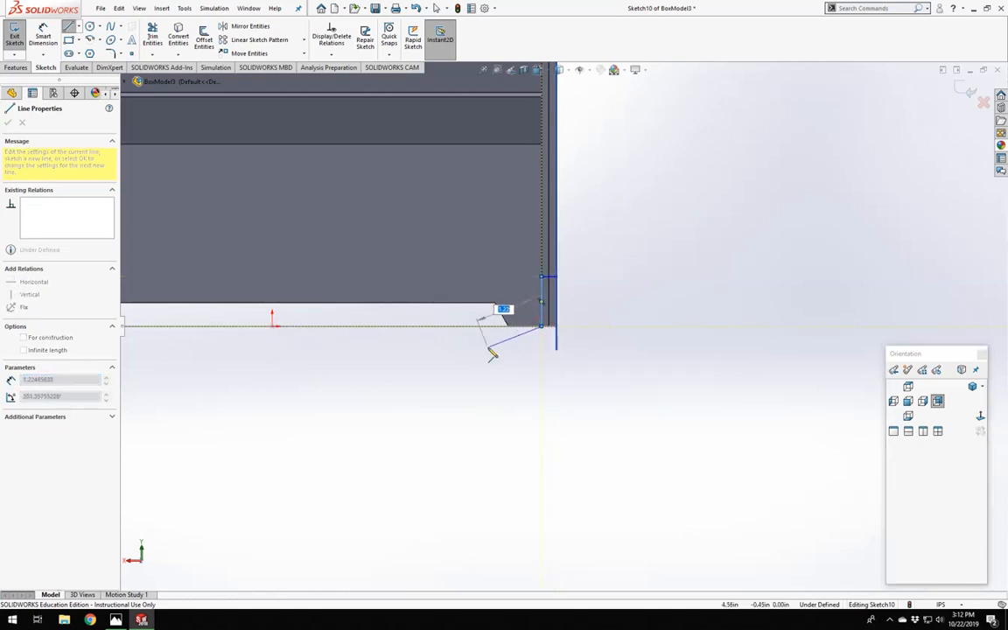
{"action": "key", "text": "Escape"}
{"action": "scroll", "coordinate": [399, 348], "scroll_direction": "up", "scroll_amount": 7}
{"action": "right_click_drag", "start_coordinate": [370, 261], "coordinate": [294, 259]}
{"action": "scroll", "coordinate": [399, 226], "scroll_direction": "down", "scroll_amount": 5}
{"action": "left_click", "coordinate": [504, 223]}
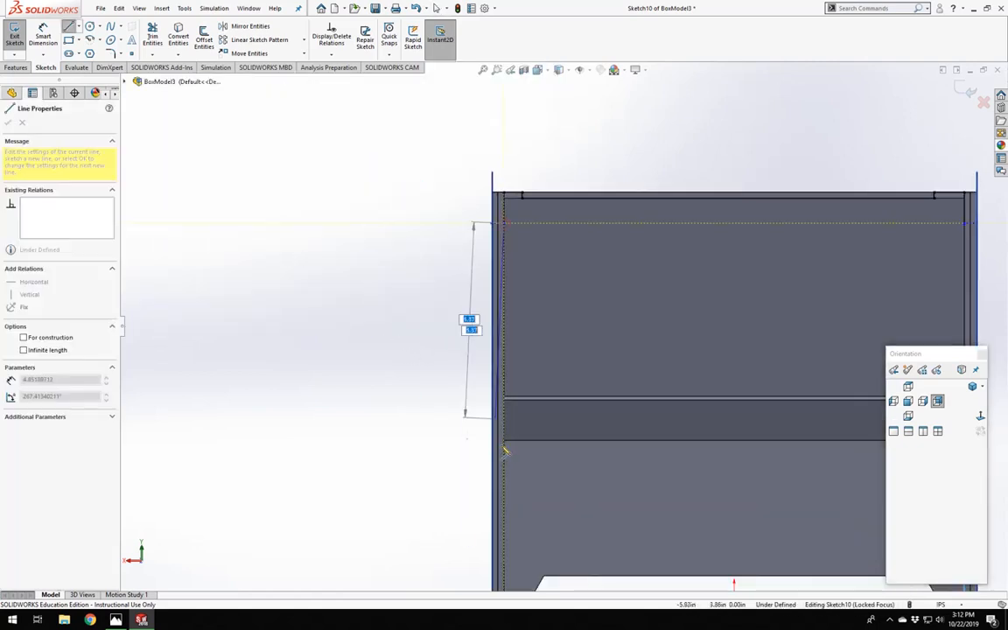
{"action": "scroll", "coordinate": [504, 445], "scroll_direction": "up", "scroll_amount": 2}
{"action": "scroll", "coordinate": [523, 410], "scroll_direction": "down", "scroll_amount": 2}
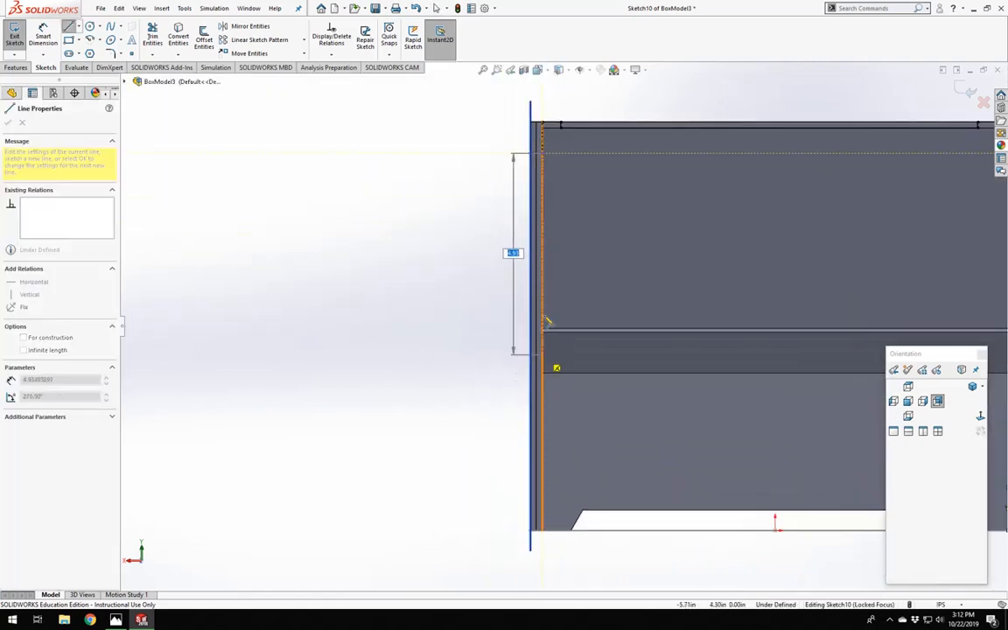
{"action": "scroll", "coordinate": [564, 333], "scroll_direction": "up", "scroll_amount": 2}
{"action": "key", "text": "Escape"}
{"action": "key", "text": "Escape"}
{"action": "scroll", "coordinate": [533, 208], "scroll_direction": "down", "scroll_amount": 2}
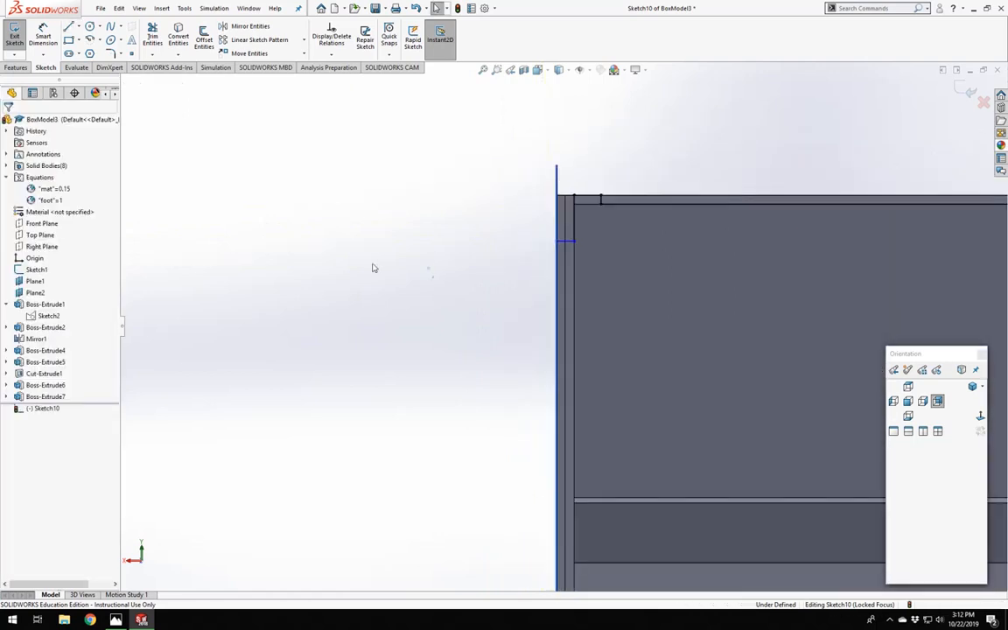
Sketch the opposite side from the upper notch down the outer edge, across both side thicknesses near the foot, and to the bottom corner.
{"action": "key", "text": "l"}
{"action": "left_click", "coordinate": [561, 247]}
{"action": "scroll", "coordinate": [562, 324], "scroll_direction": "up", "scroll_amount": 2}
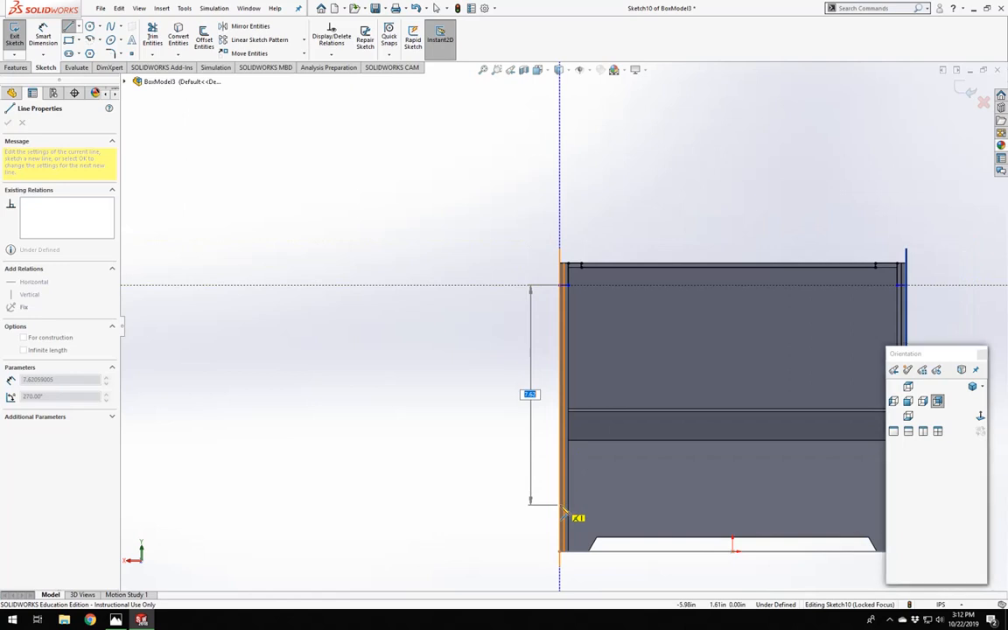
{"action": "left_click", "coordinate": [563, 506]}
{"action": "scroll", "coordinate": [567, 506], "scroll_direction": "up", "scroll_amount": 2}
{"action": "scroll", "coordinate": [557, 432], "scroll_direction": "down", "scroll_amount": 5}
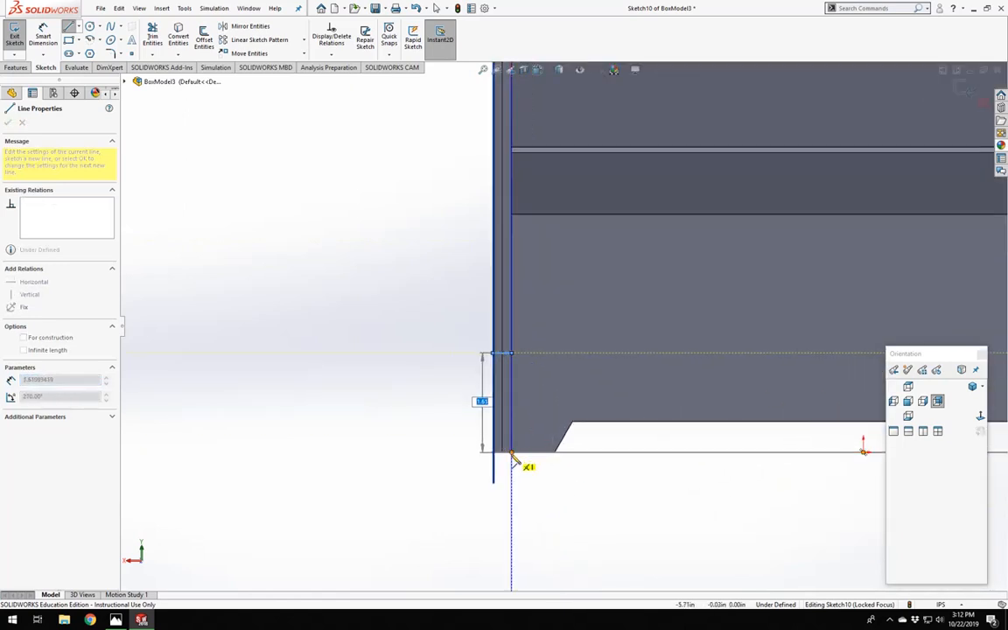
{"action": "key", "text": "Escape"}
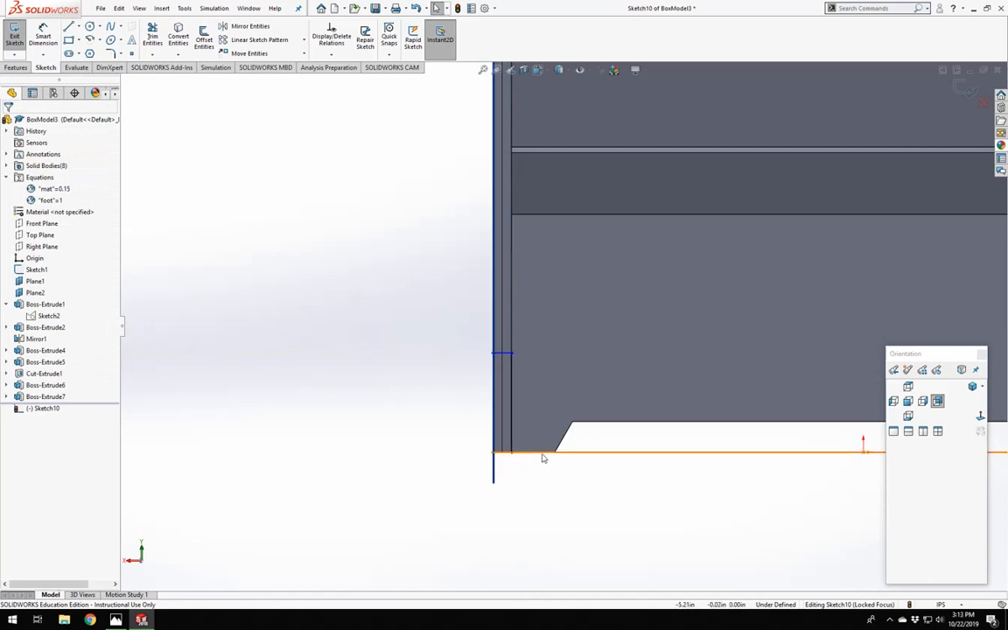
Convert the front panel's bottom edges, including both feet and the sloped cutout between them, into the back panel sketch.
{"action": "middle_click_drag", "start_coordinate": [578, 447], "coordinate": [489, 454]}
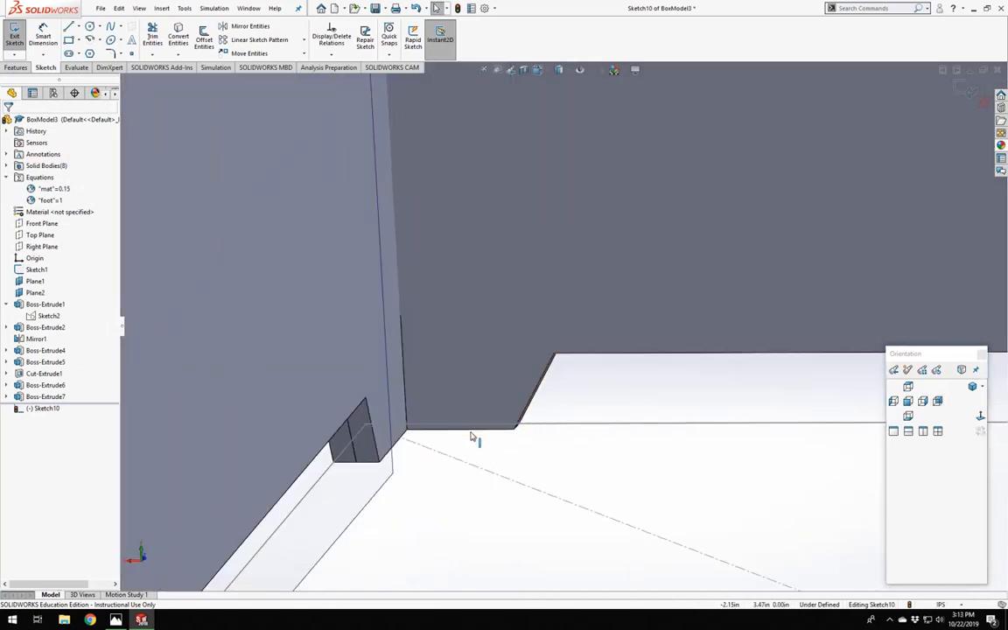
{"action": "left_click", "coordinate": [469, 435]}
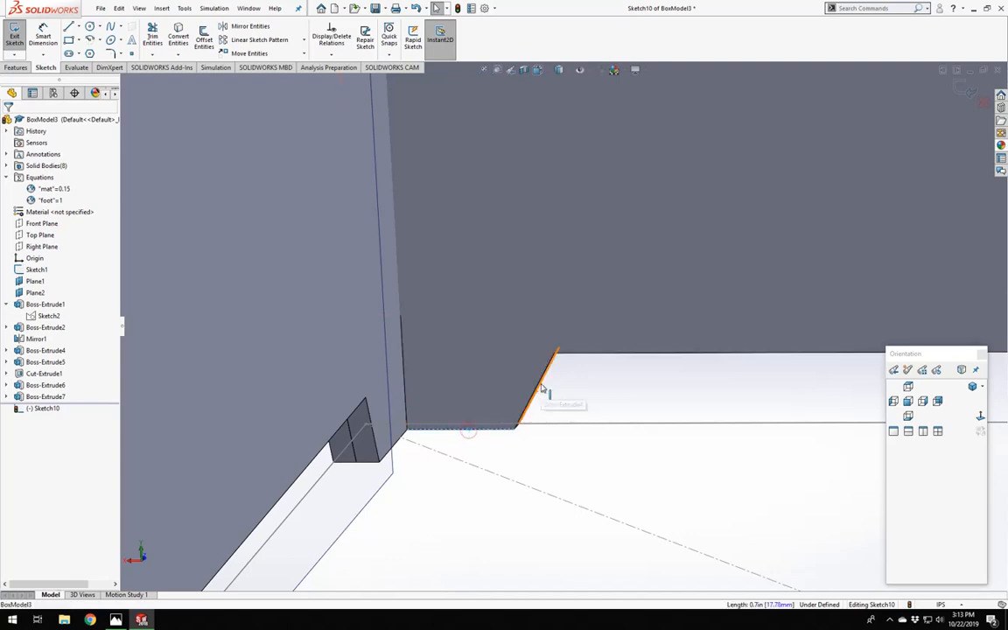
{"action": "left_click", "coordinate": [580, 355], "text": "ctrl"}
{"action": "scroll", "coordinate": [649, 370], "scroll_direction": "up", "scroll_amount": 8}
{"action": "scroll", "coordinate": [711, 331], "scroll_direction": "down", "scroll_amount": 3}
{"action": "middle_click_drag", "start_coordinate": [711, 331], "coordinate": [761, 311]}
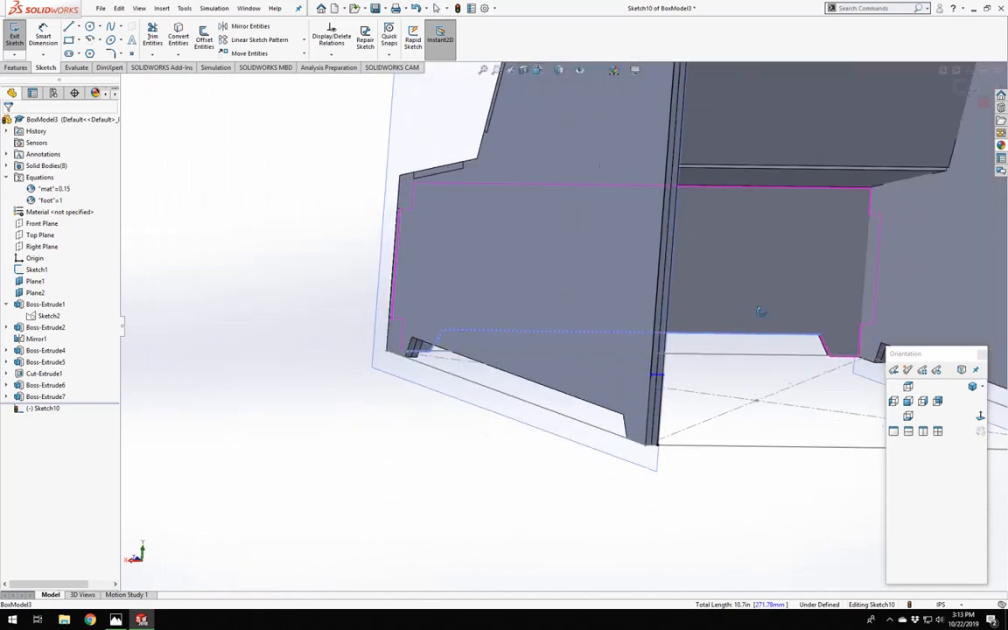
{"action": "scroll", "coordinate": [812, 350], "scroll_direction": "down", "scroll_amount": 5}
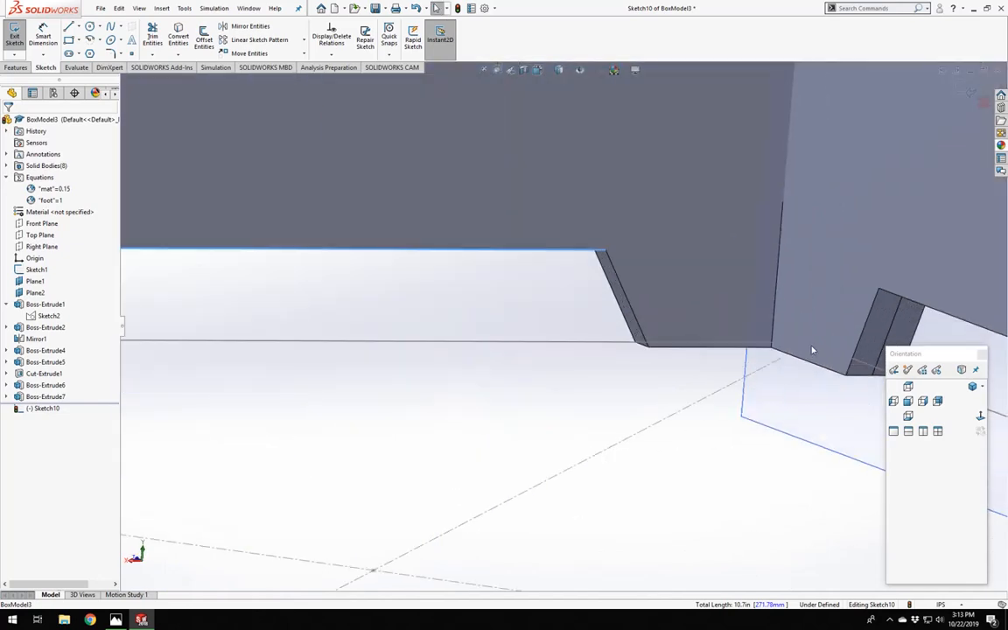
{"action": "left_click", "coordinate": [671, 354], "text": "ctrl"}
{"action": "scroll", "coordinate": [626, 398], "scroll_direction": "up", "scroll_amount": 10}
{"action": "middle_click_drag", "start_coordinate": [623, 398], "coordinate": [560, 385]}
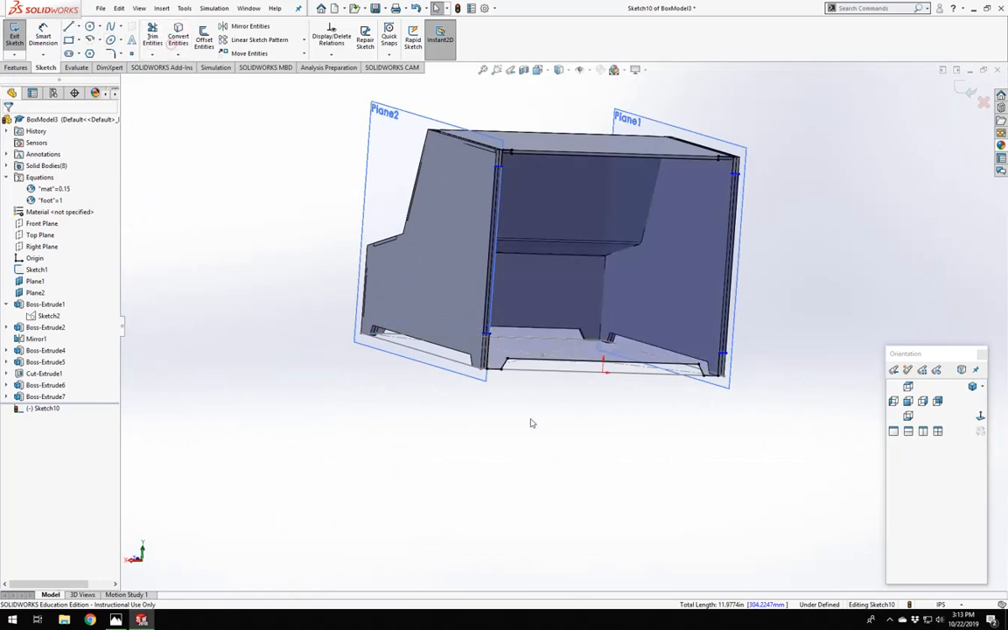
Make the four short vertical lines at the back panel's upper and lower corners equal in length.
{"action": "scroll", "coordinate": [536, 433], "scroll_direction": "down", "scroll_amount": 6}
{"action": "scroll", "coordinate": [560, 350], "scroll_direction": "up", "scroll_amount": 6}
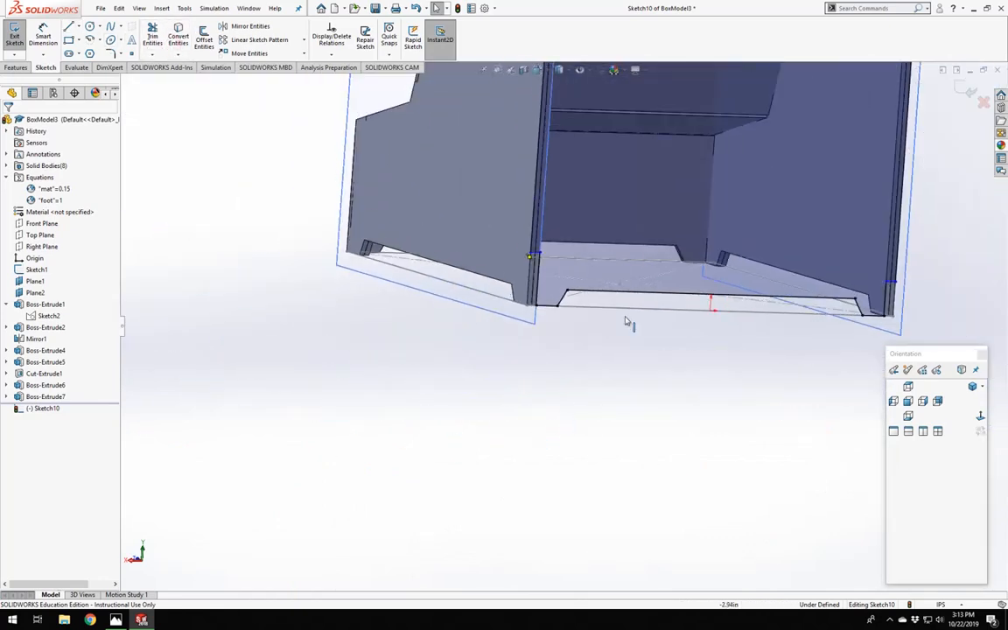
{"action": "scroll", "coordinate": [520, 375], "scroll_direction": "down", "scroll_amount": 2}
{"action": "scroll", "coordinate": [469, 339], "scroll_direction": "up", "scroll_amount": 2}
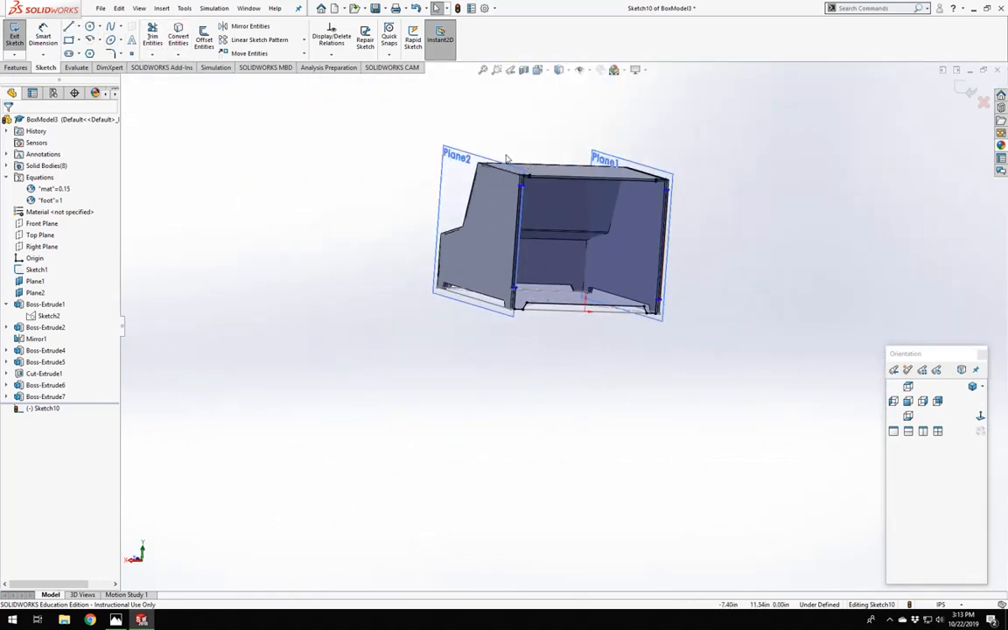
{"action": "scroll", "coordinate": [506, 159], "scroll_direction": "down", "scroll_amount": 3}
{"action": "left_click_drag", "start_coordinate": [439, 229], "coordinate": [431, 494]}
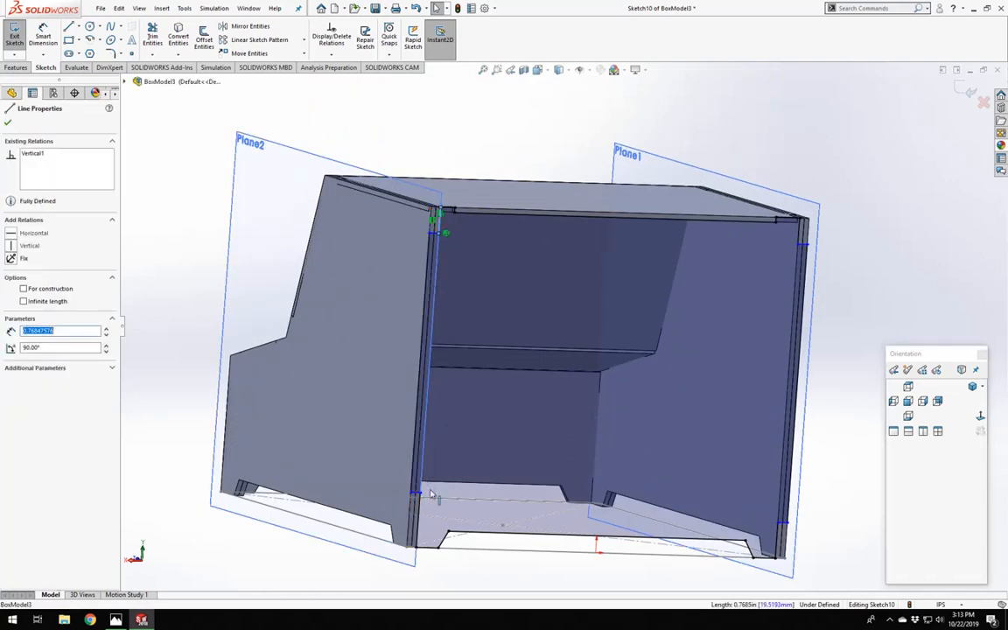
{"action": "left_click", "coordinate": [421, 508], "text": "ctrl"}
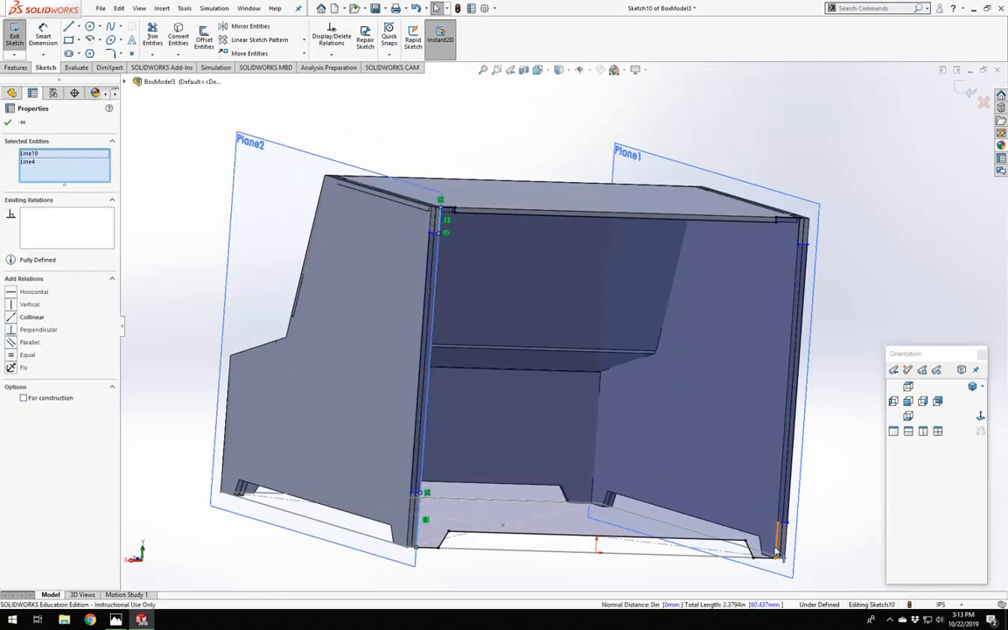
{"action": "left_click", "coordinate": [787, 219], "text": "ctrl"}
{"action": "left_click", "coordinate": [801, 235], "text": "ctrl"}
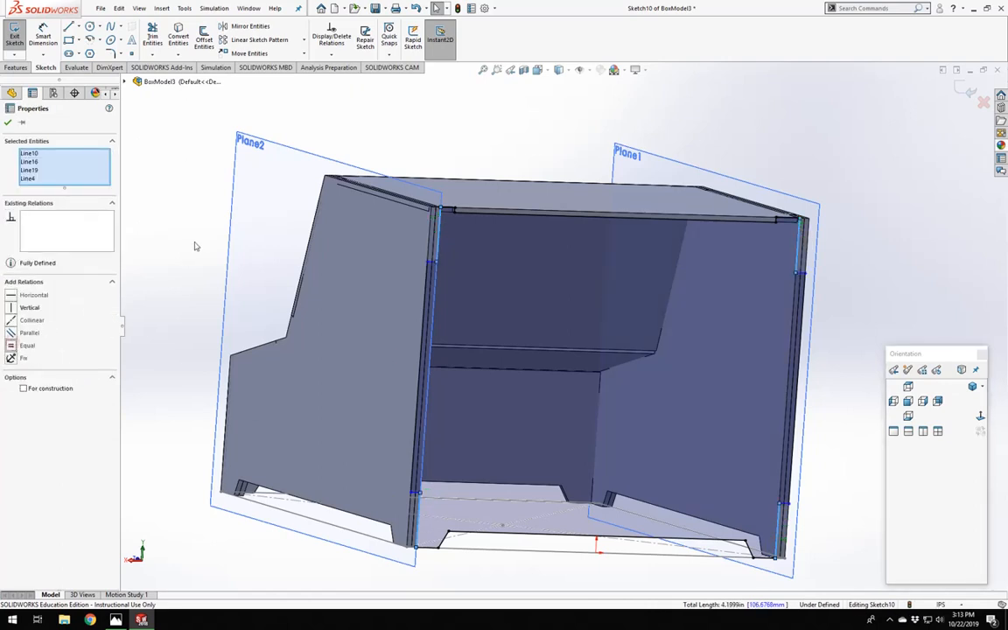
{"action": "left_click", "coordinate": [165, 253]}
Dimension one of the short vertical corner lines to 0.75 in.
{"action": "right_click_drag", "start_coordinate": [163, 262], "coordinate": [209, 180]}
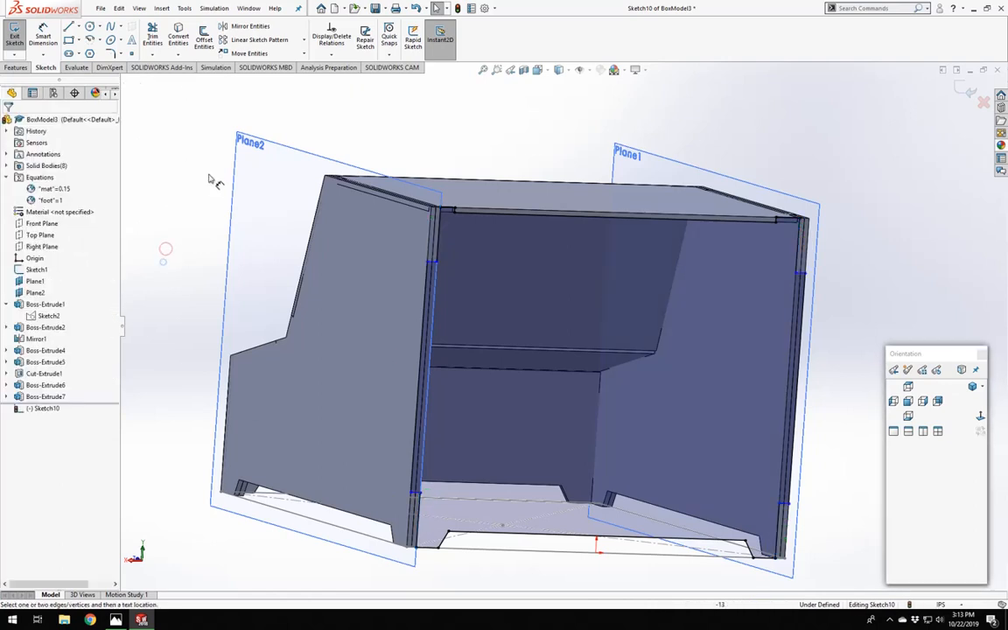
{"action": "left_click", "coordinate": [440, 235]}
{"action": "left_click", "coordinate": [276, 232]}
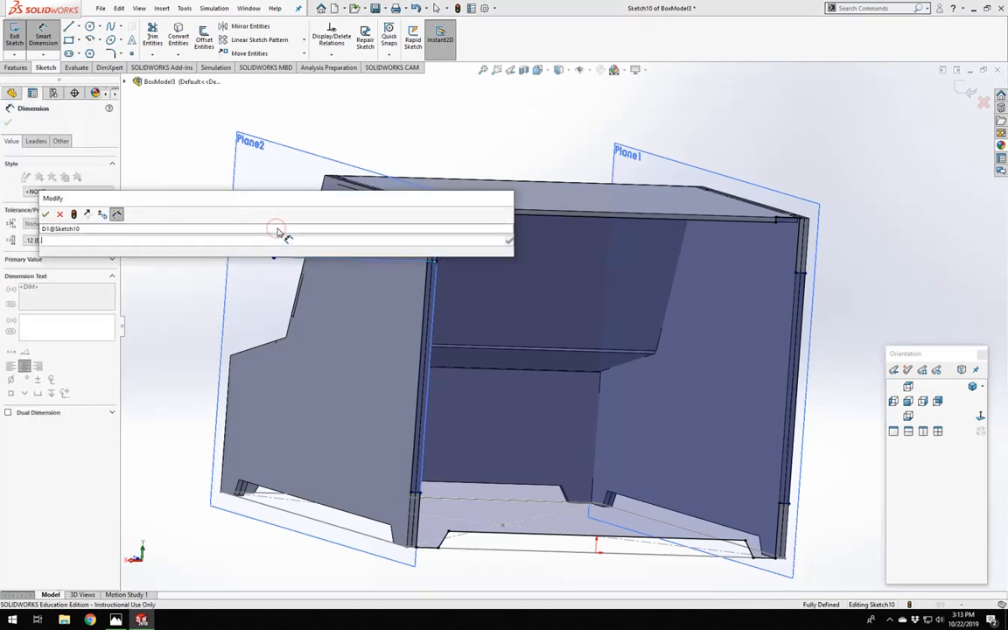
{"action": "key", "text": "Return"}
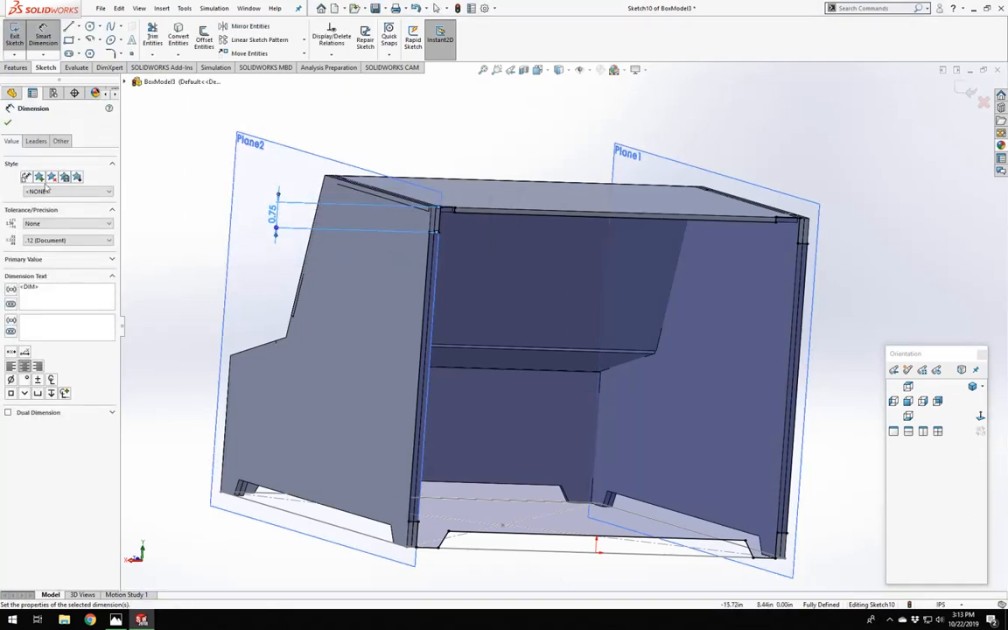
{"action": "left_click", "coordinate": [9, 124]}
Extrude the back panel sketch inward into the box by "mat" as a separate body, without merging the result.
{"action": "scroll", "coordinate": [394, 263], "scroll_direction": "up", "scroll_amount": 3}
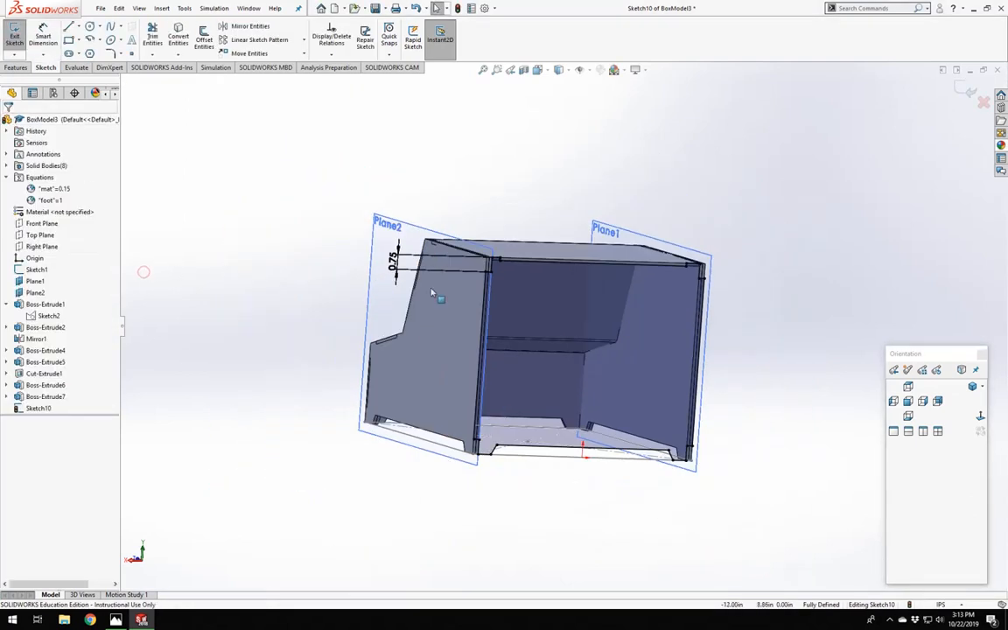
{"action": "scroll", "coordinate": [619, 345], "scroll_direction": "down", "scroll_amount": 2}
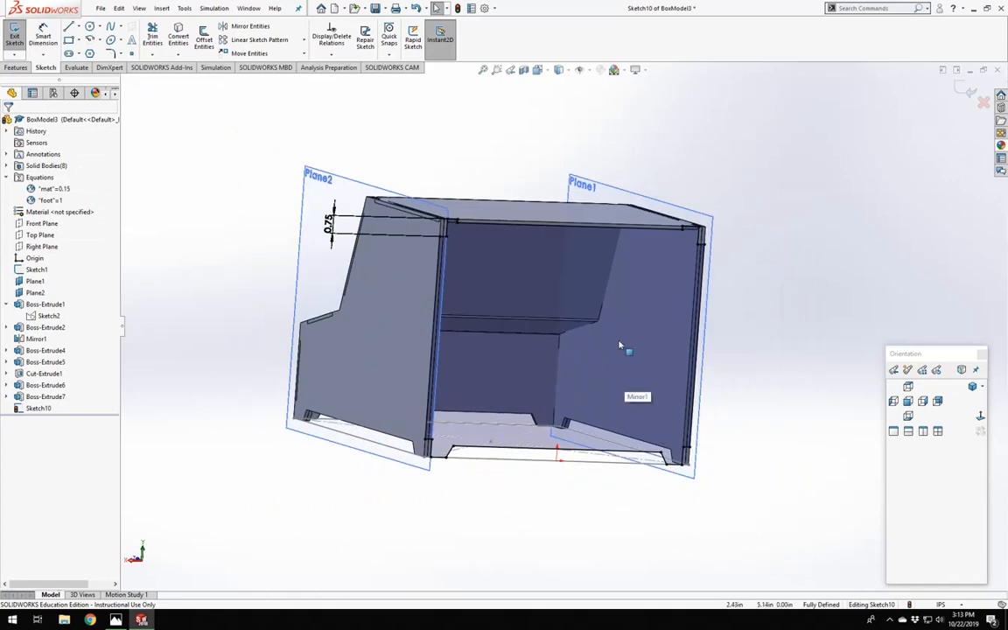
{"action": "middle_click_drag", "start_coordinate": [590, 332], "coordinate": [623, 366]}
{"action": "scroll", "coordinate": [674, 477], "scroll_direction": "down", "scroll_amount": 5}
{"action": "scroll", "coordinate": [288, 279], "scroll_direction": "up", "scroll_amount": 3}
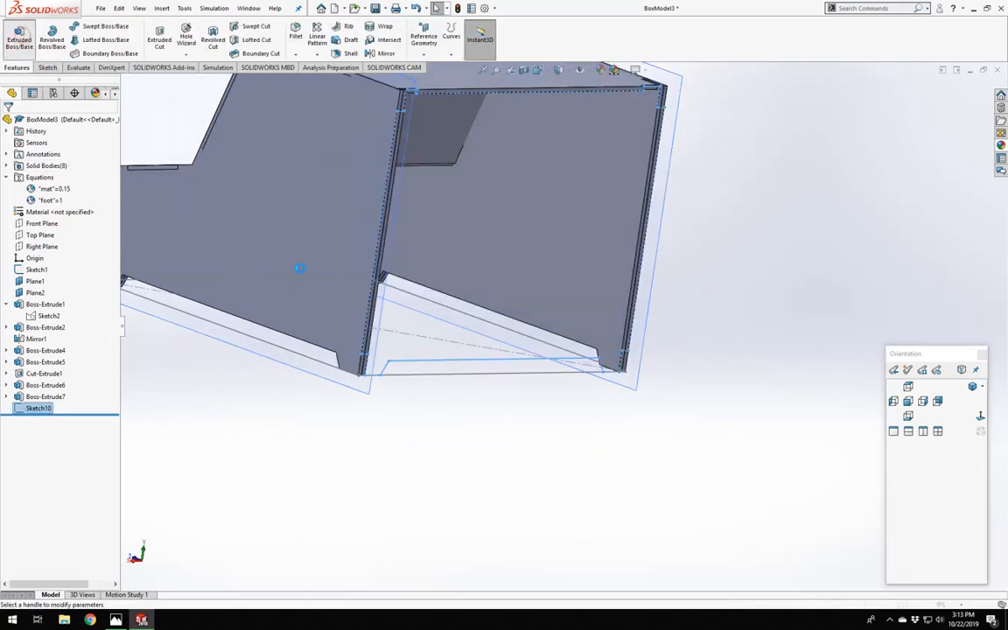
{"action": "middle_click_drag", "start_coordinate": [301, 268], "coordinate": [352, 289]}
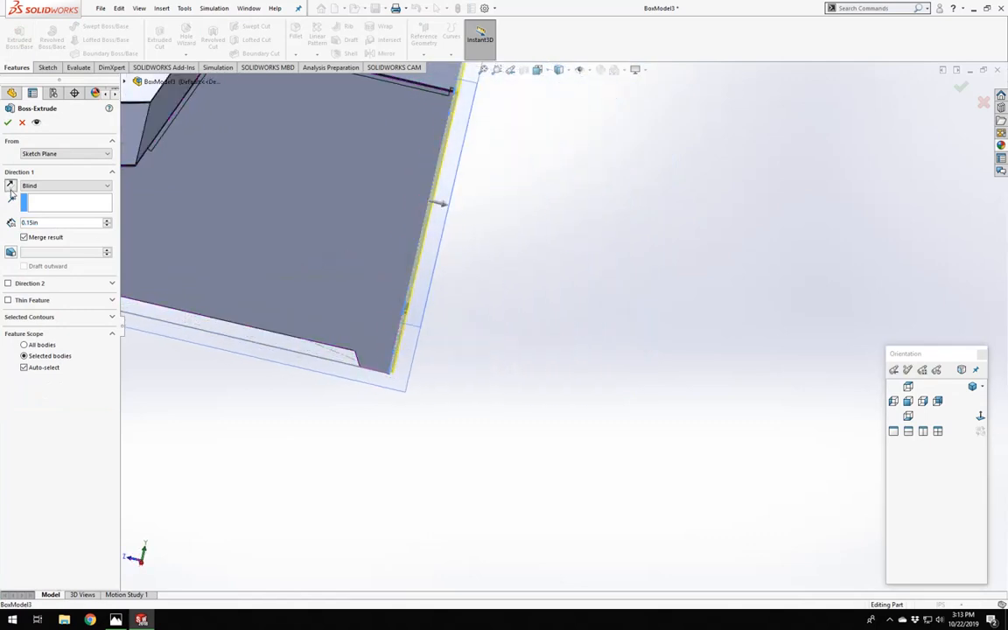
{"action": "left_click", "coordinate": [10, 187]}
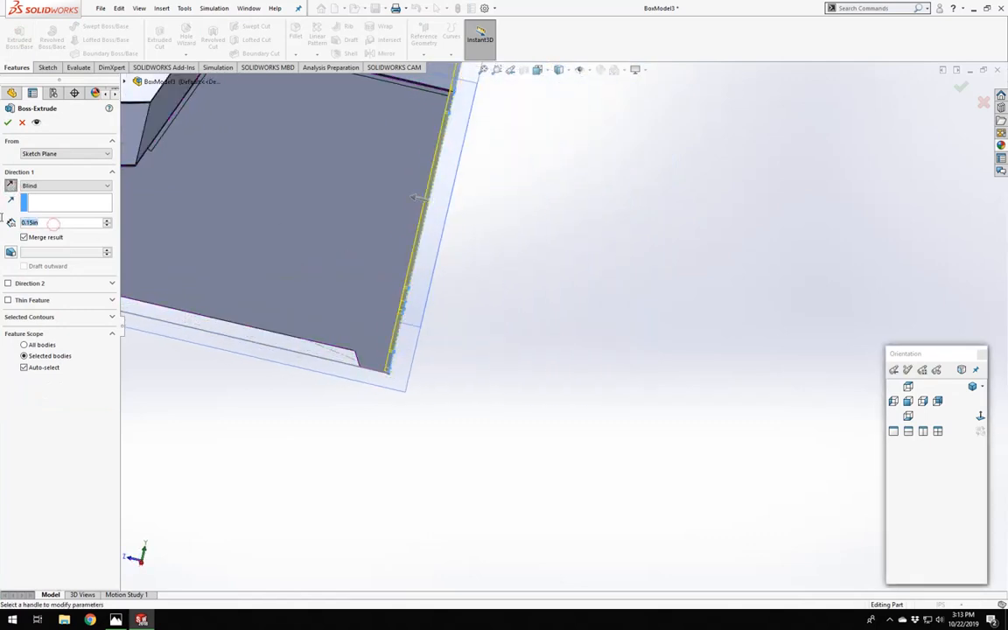
{"action": "type", "text": "="}
{"action": "key", "text": "Return"}
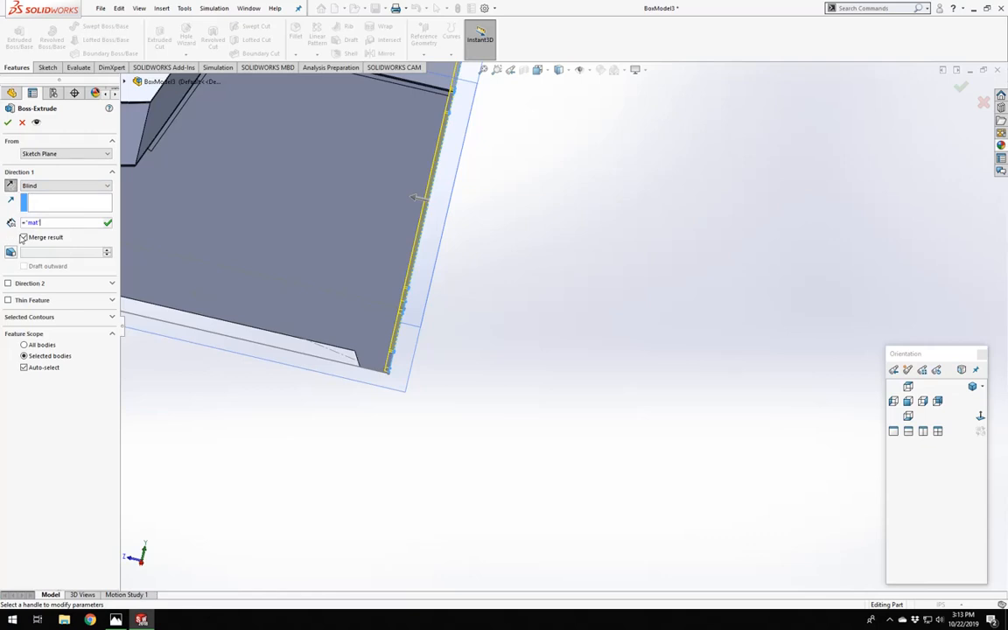
{"action": "left_click", "coordinate": [7, 122]}
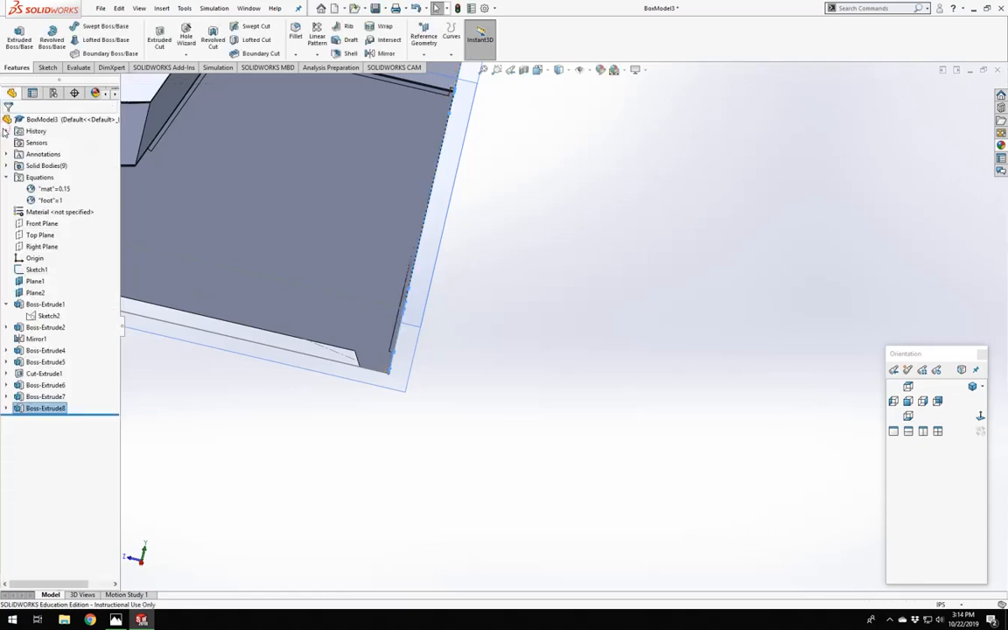
Examine the new back panel's joints with the side and top panels and its feet from several sides.
{"action": "middle_click_drag", "start_coordinate": [523, 360], "coordinate": [497, 421]}
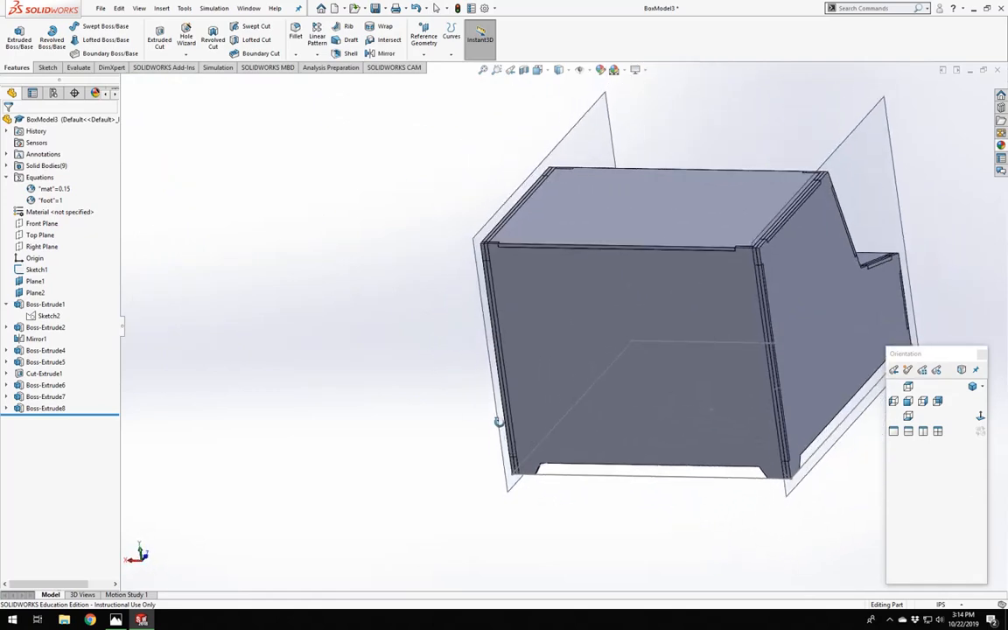
{"action": "scroll", "coordinate": [748, 369], "scroll_direction": "up", "scroll_amount": 3}
{"action": "middle_click_drag", "start_coordinate": [596, 358], "coordinate": [616, 285]}
{"action": "scroll", "coordinate": [768, 371], "scroll_direction": "down", "scroll_amount": 4}
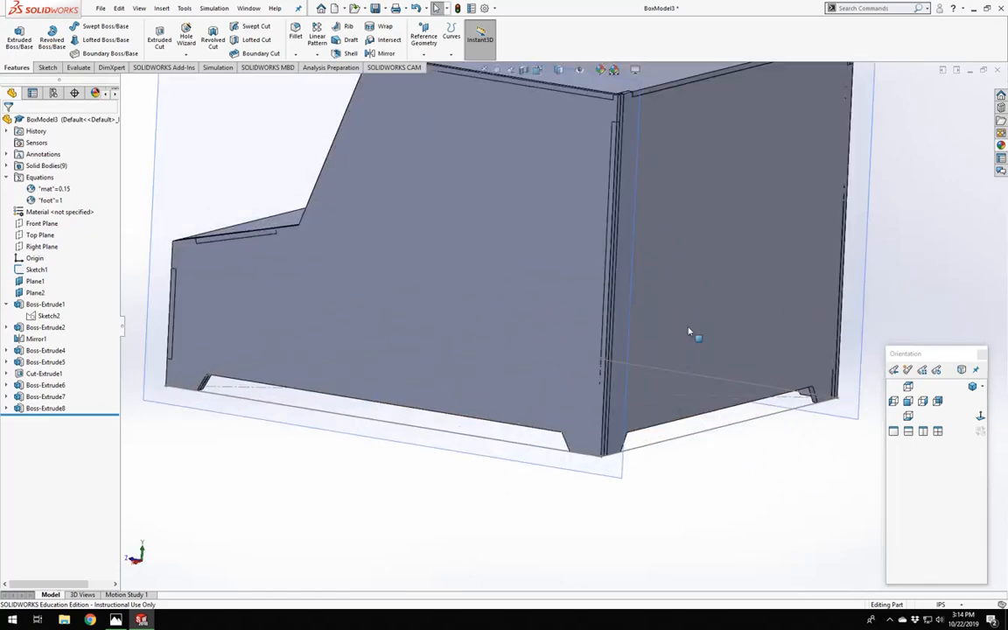
{"action": "middle_click_drag", "start_coordinate": [681, 314], "coordinate": [549, 321]}
{"action": "scroll", "coordinate": [549, 321], "scroll_direction": "up", "scroll_amount": 4}
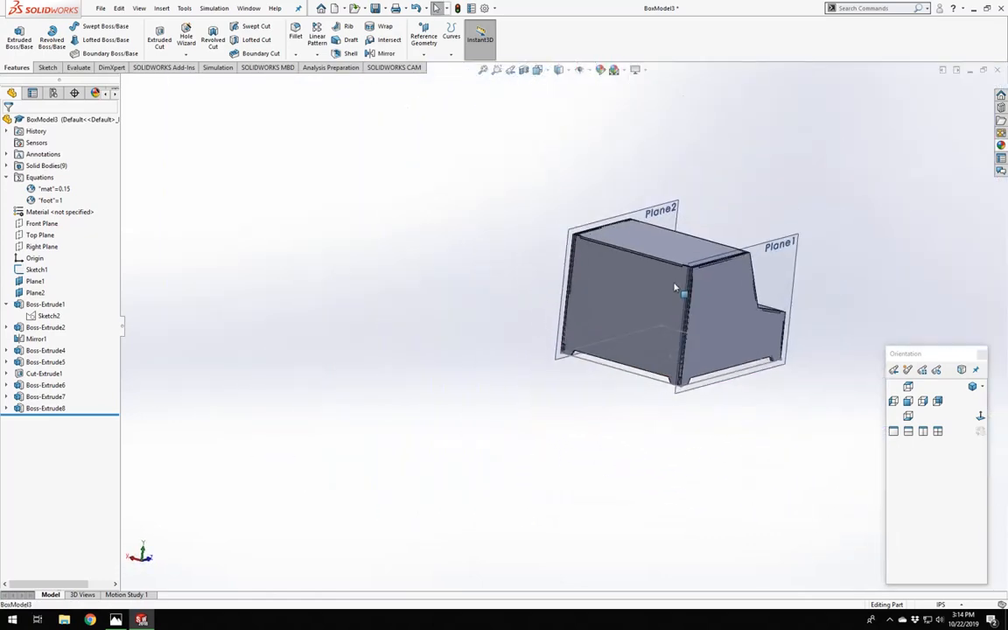
{"action": "scroll", "coordinate": [626, 292], "scroll_direction": "down", "scroll_amount": 4}
{"action": "middle_click_drag", "start_coordinate": [626, 292], "coordinate": [438, 332]}
{"action": "middle_click_drag", "start_coordinate": [387, 366], "coordinate": [439, 257]}
{"action": "middle_click_drag", "start_coordinate": [517, 354], "coordinate": [531, 419]}
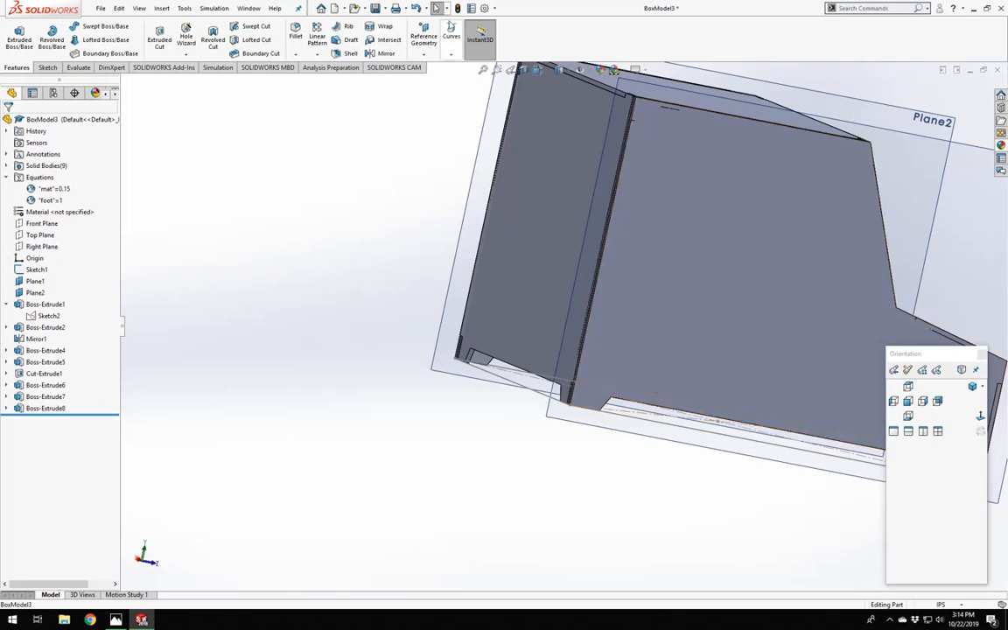
Create a reference plane offset 1.00 in above the Top Plane, near the upper ends of the box's feet.
{"action": "left_click", "coordinate": [425, 55]}
{"action": "left_click", "coordinate": [433, 68]}
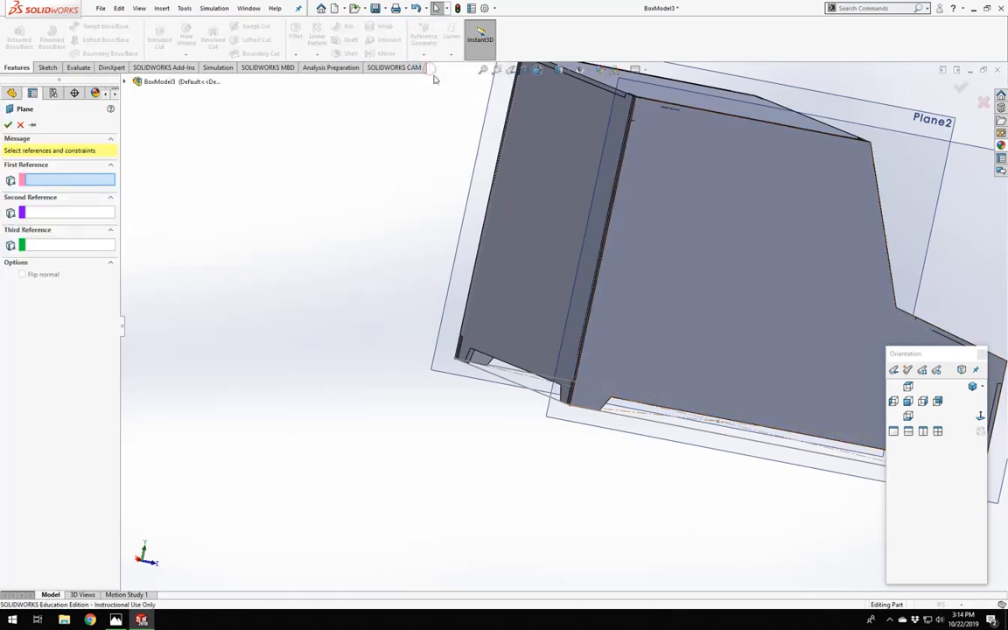
{"action": "middle_click_drag", "start_coordinate": [428, 425], "coordinate": [367, 372]}
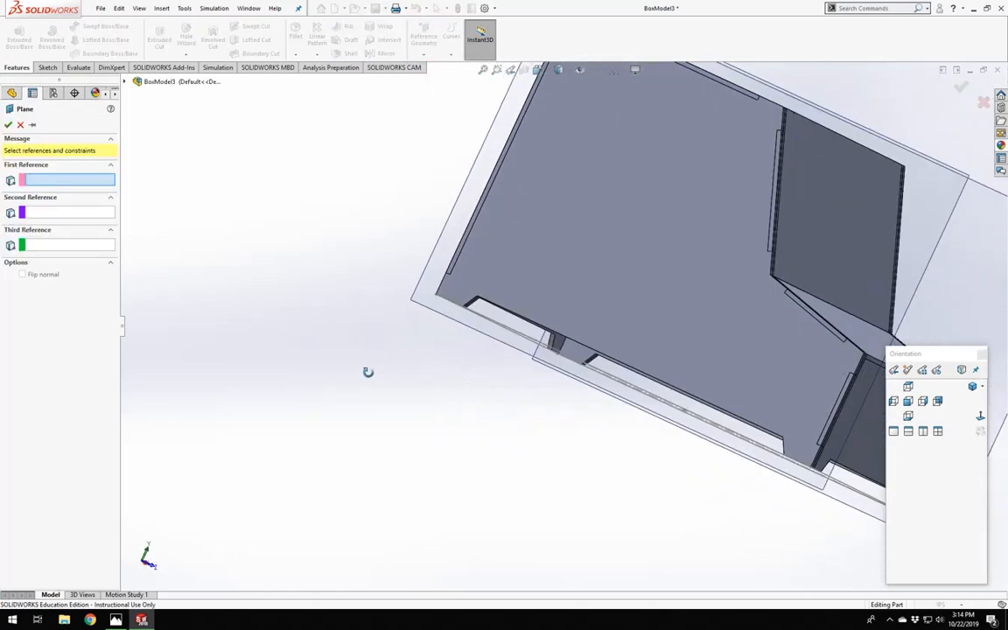
{"action": "left_click", "coordinate": [124, 81]}
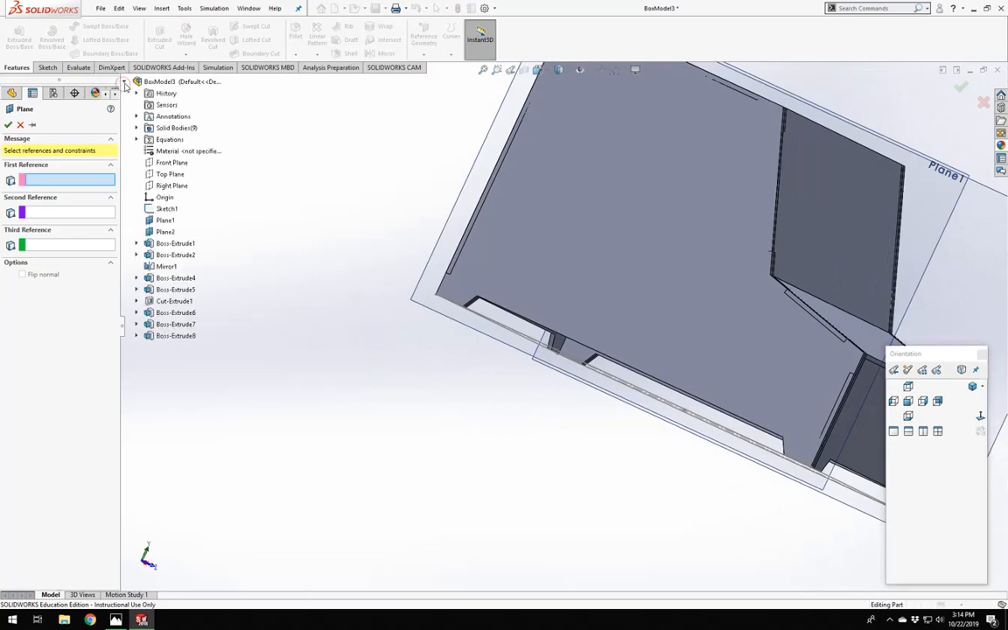
{"action": "left_click", "coordinate": [162, 174]}
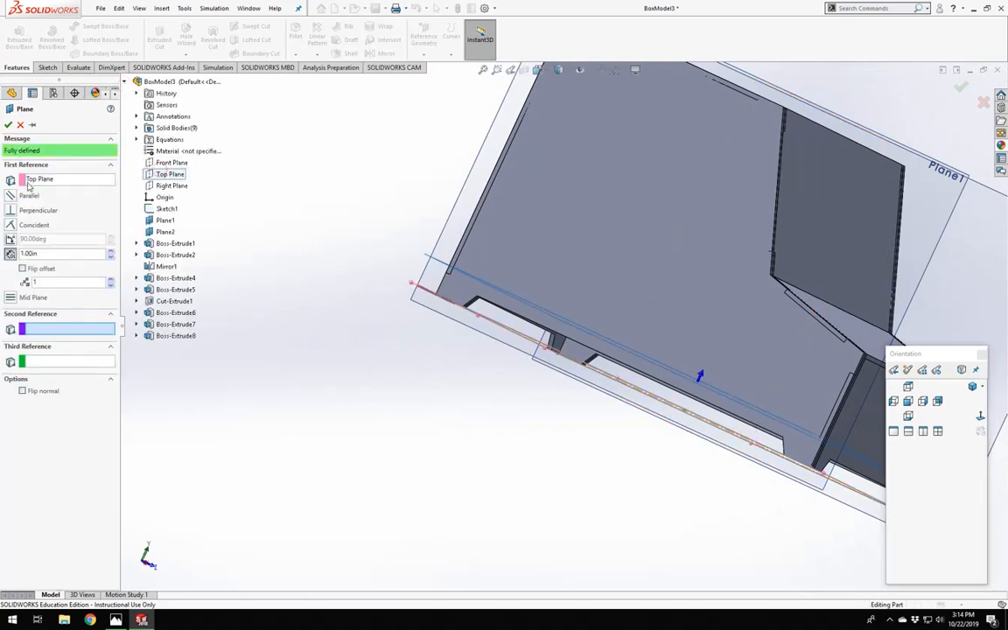
{"action": "middle_click_drag", "start_coordinate": [482, 373], "coordinate": [452, 410]}
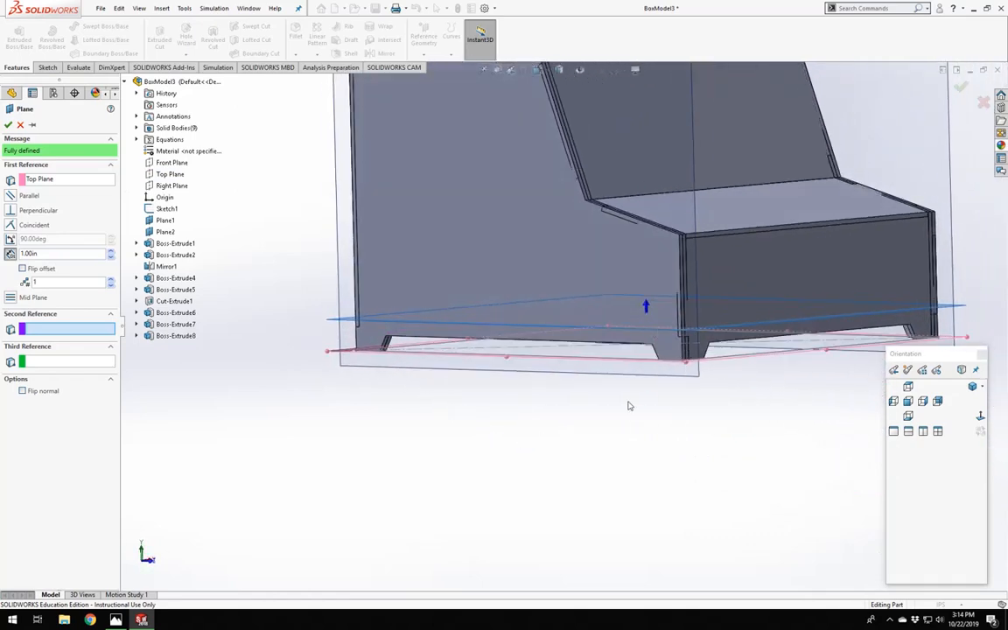
{"action": "left_click", "coordinate": [8, 125]}
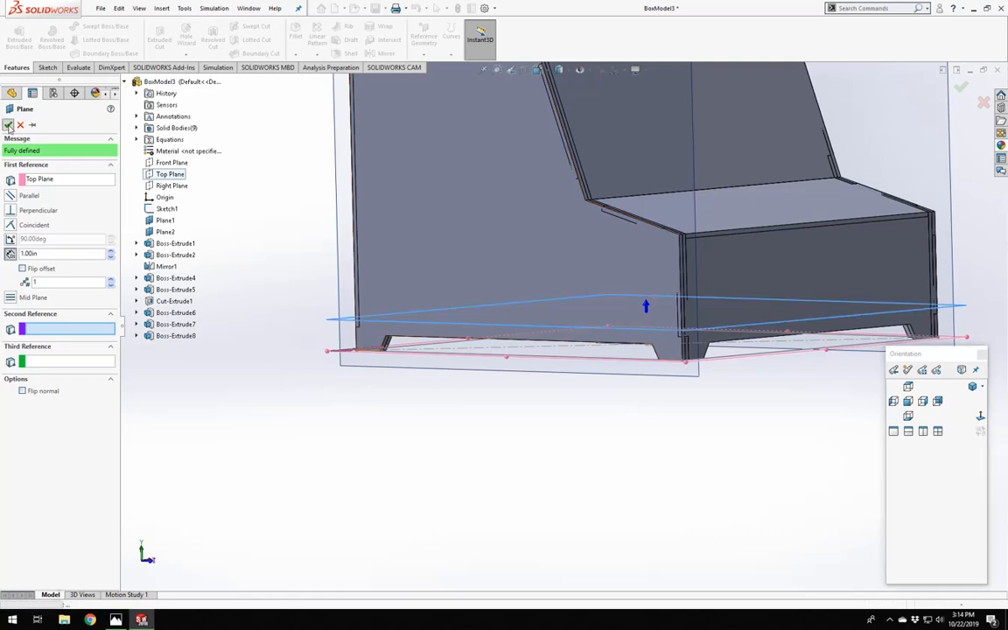
Open a sketch on the new offset plane and orient the view square to it from beneath the box.
{"action": "middle_click_drag", "start_coordinate": [318, 340], "coordinate": [341, 430]}
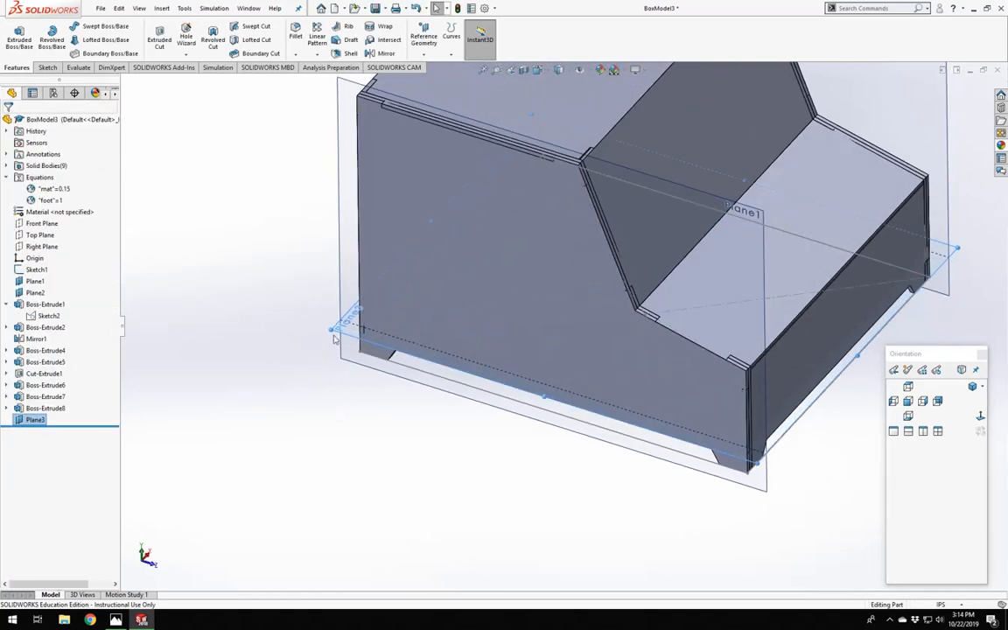
{"action": "left_click", "coordinate": [346, 329]}
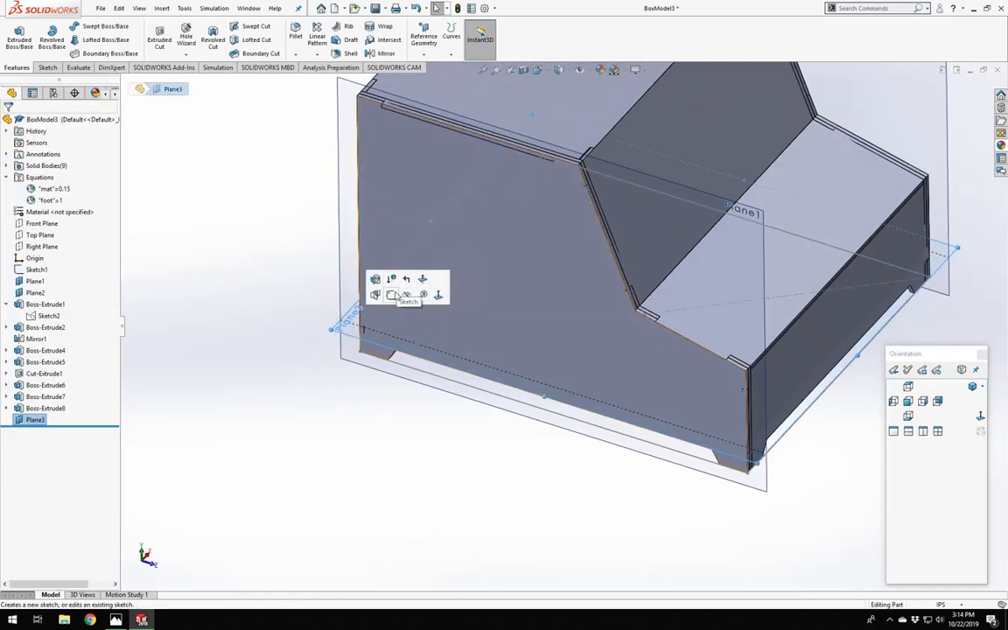
{"action": "left_click", "coordinate": [393, 295]}
{"action": "left_click", "coordinate": [982, 416]}
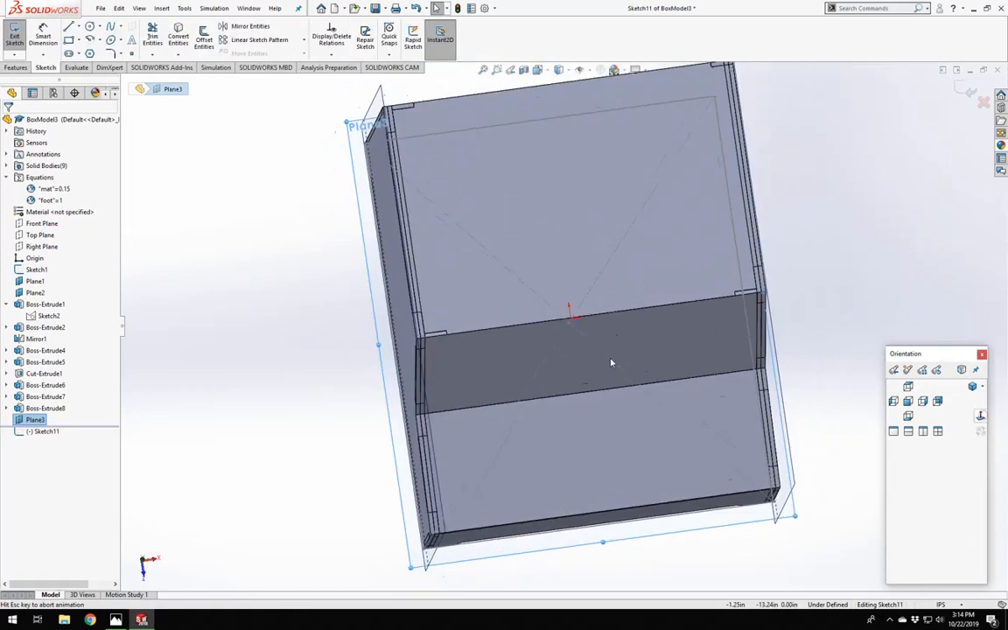
{"action": "left_click", "coordinate": [981, 416]}
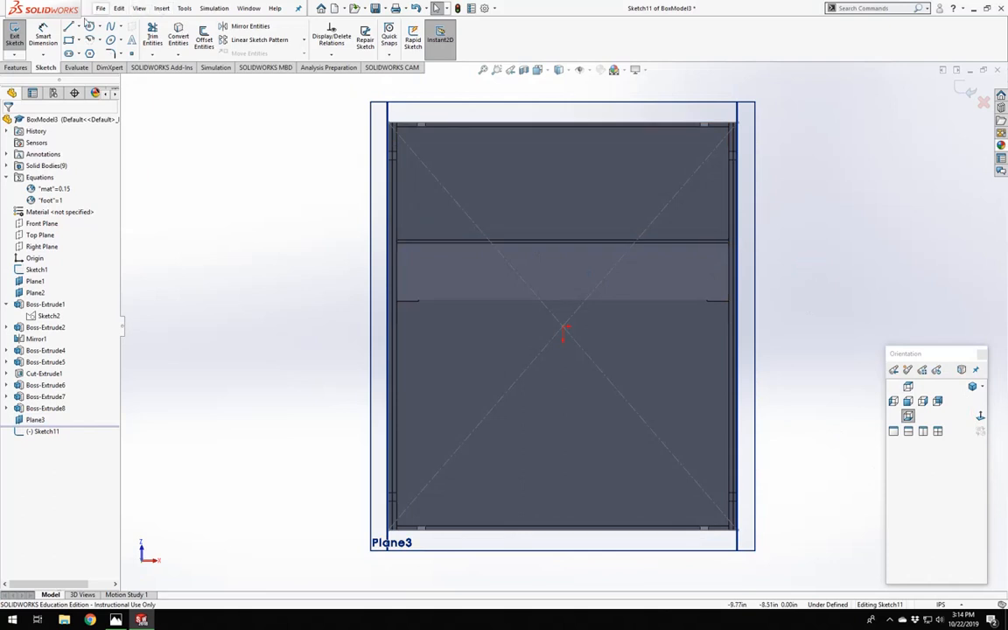
Sketch a corner rectangle between diagonally opposite inner corners of the box walls, with construction lines from midpoints.
{"action": "scroll", "coordinate": [367, 131], "scroll_direction": "down", "scroll_amount": 5}
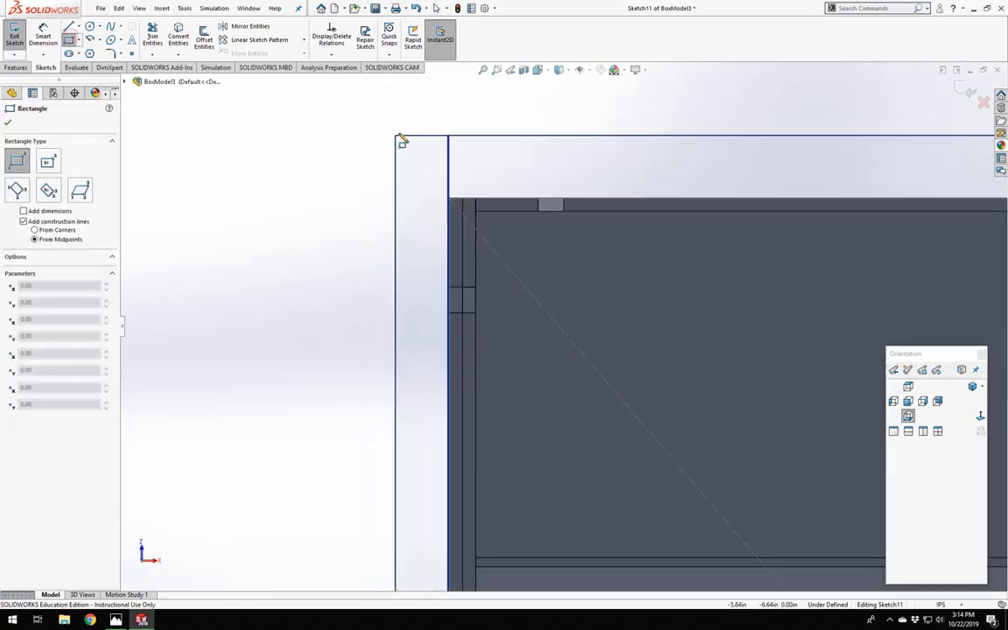
{"action": "left_click", "coordinate": [477, 212]}
{"action": "scroll", "coordinate": [669, 411], "scroll_direction": "up", "scroll_amount": 5}
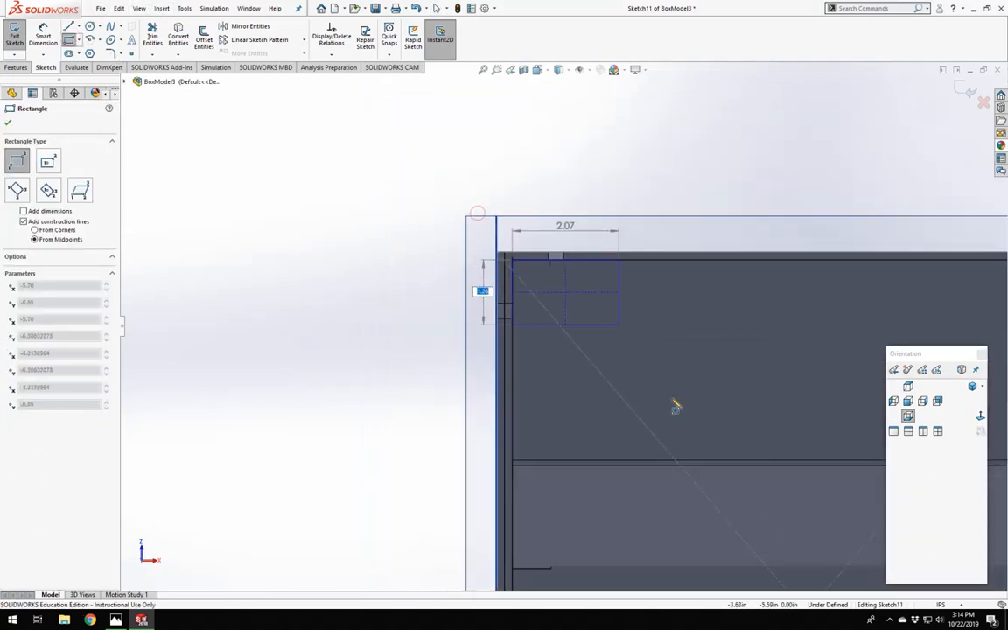
{"action": "scroll", "coordinate": [700, 490], "scroll_direction": "down", "scroll_amount": 6}
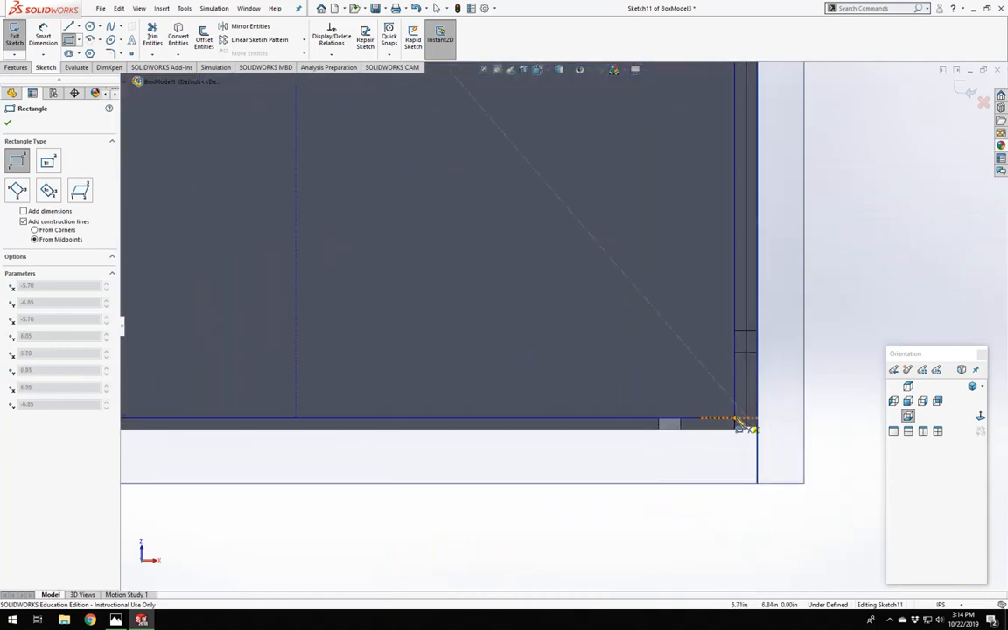
{"action": "left_click", "coordinate": [738, 424]}
{"action": "key", "text": "Escape"}
{"action": "key", "text": "f"}
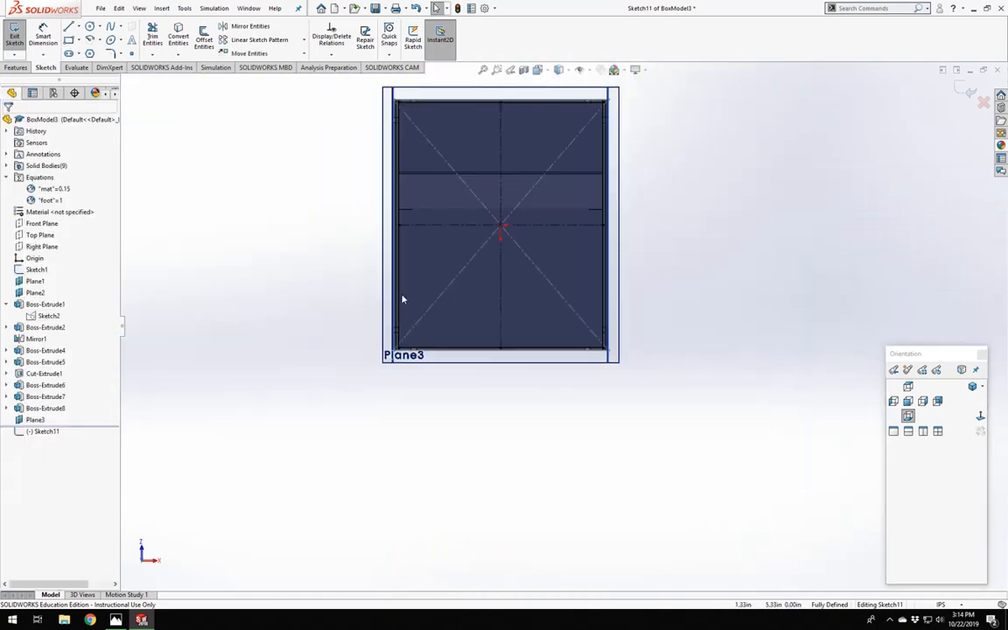
{"action": "scroll", "coordinate": [506, 185], "scroll_direction": "down", "scroll_amount": 6}
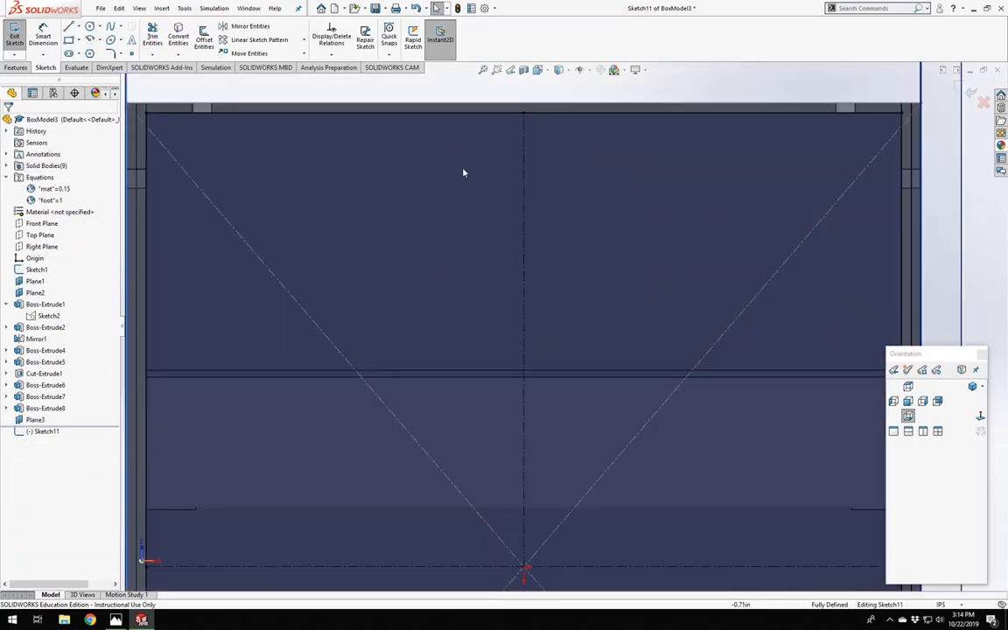
{"action": "scroll", "coordinate": [464, 171], "scroll_direction": "up", "scroll_amount": 2}
{"action": "mouse_move", "coordinate": [434, 183]}
{"action": "middle_mouse_down"}
{"action": "mouse_move", "coordinate": [430, 226]}
{"action": "mouse_move", "coordinate": [428, 179]}
{"action": "middle_mouse_up"}
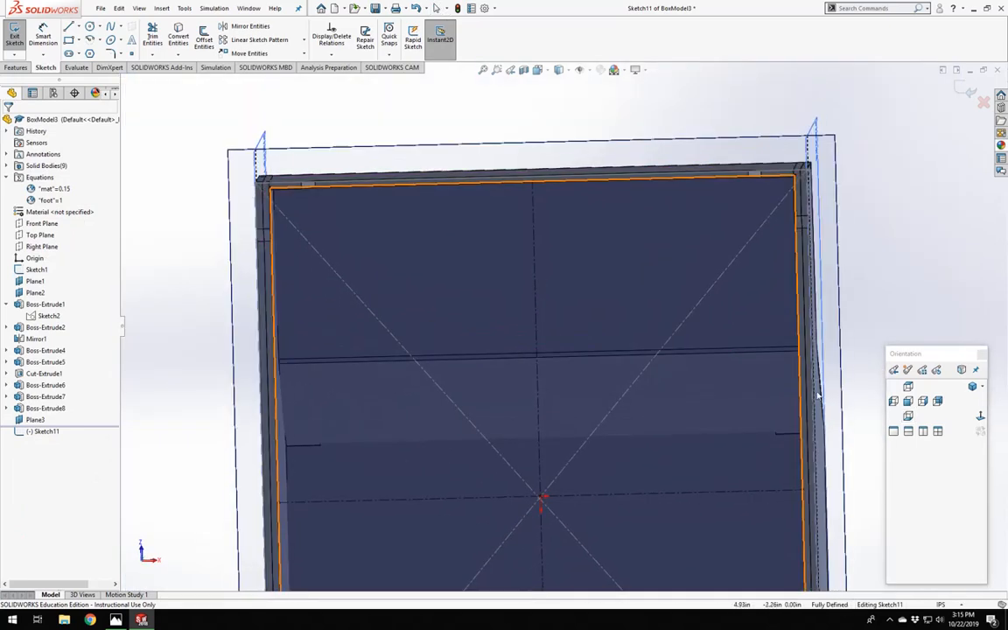
{"action": "left_click", "coordinate": [980, 418]}
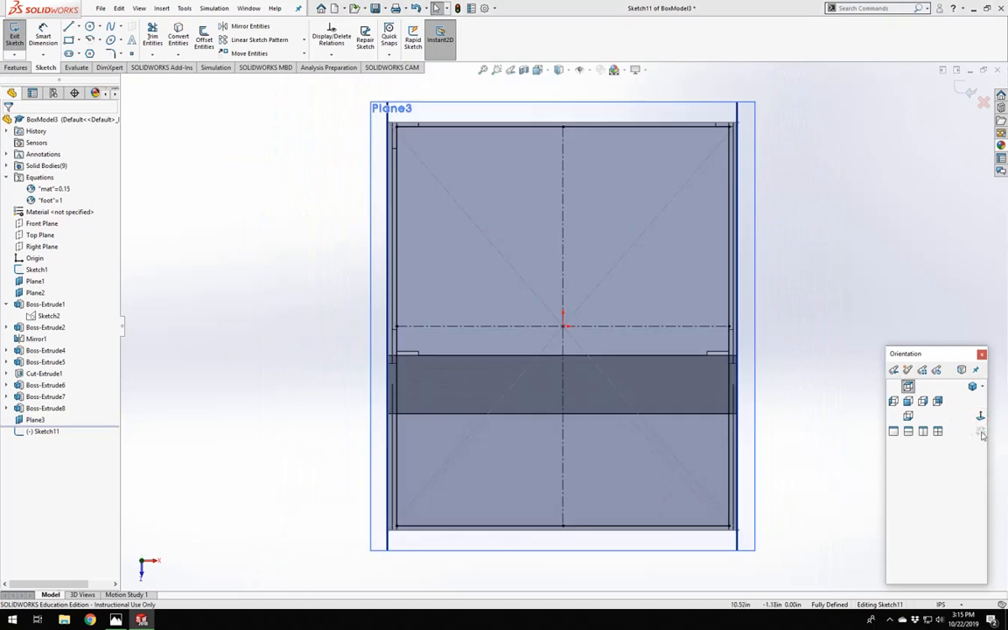
{"action": "left_click", "coordinate": [981, 418]}
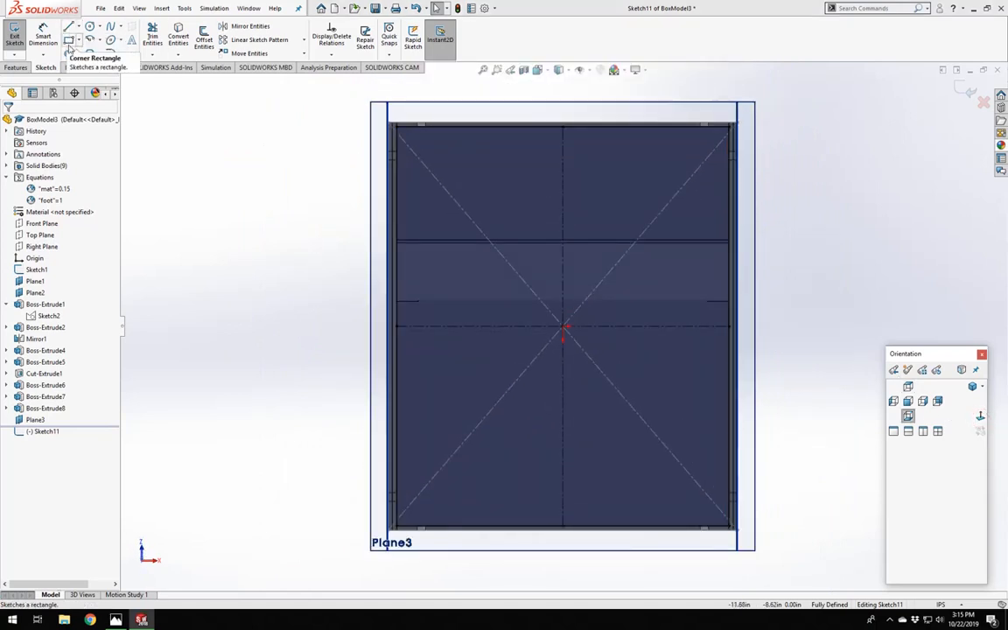
Sketch a three-line tab outline 0.15 in deep from the rectangle's front edge to the front panel's outer face, on the negative-X half.
{"action": "left_click", "coordinate": [69, 41]}
{"action": "left_click", "coordinate": [70, 27]}
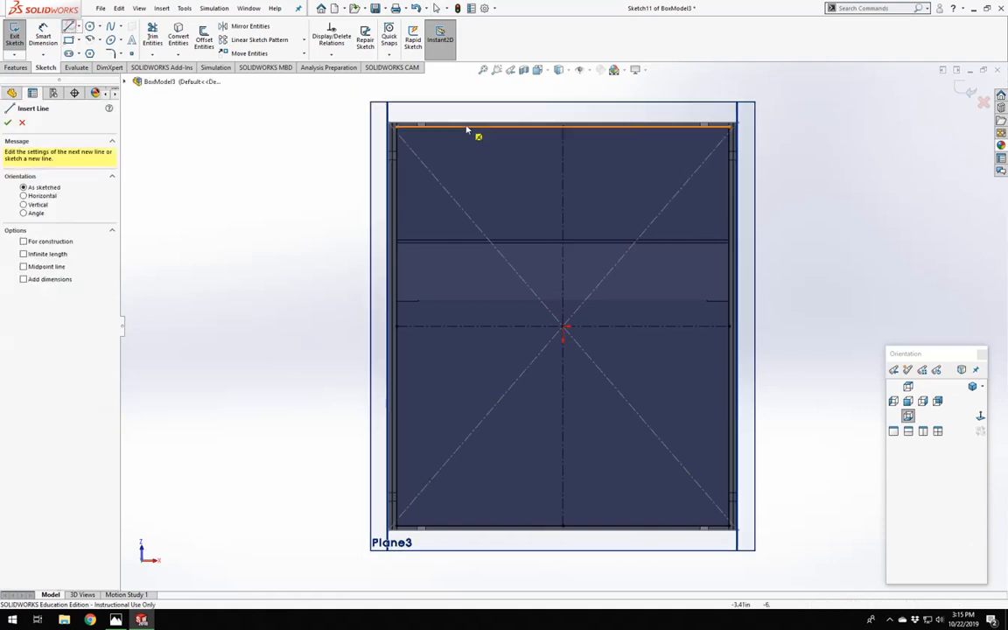
{"action": "scroll", "coordinate": [473, 131], "scroll_direction": "down", "scroll_amount": 4}
{"action": "scroll", "coordinate": [512, 277], "scroll_direction": "up", "scroll_amount": 4}
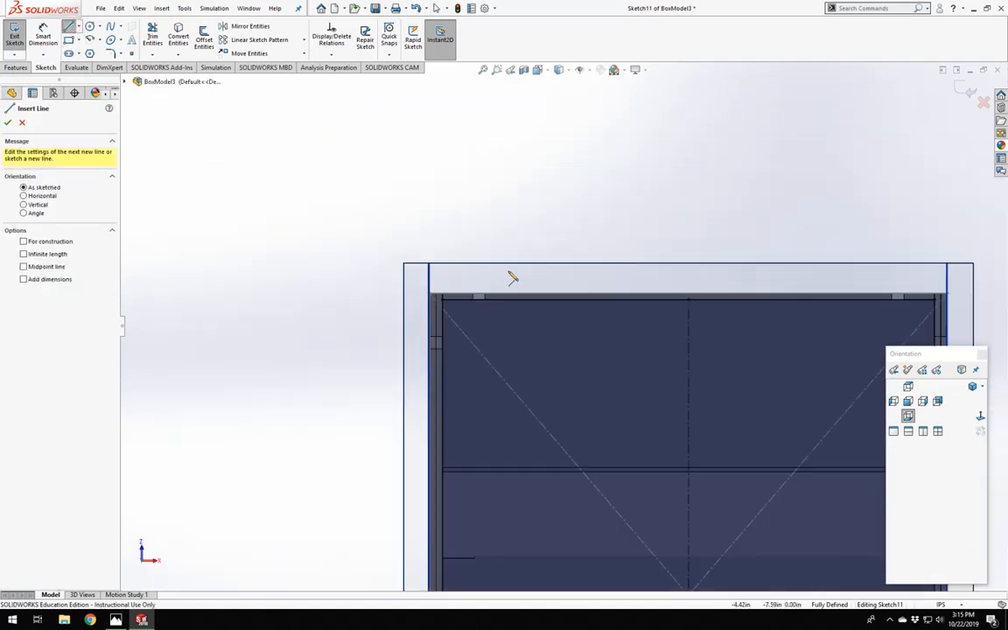
{"action": "scroll", "coordinate": [566, 345], "scroll_direction": "down", "scroll_amount": 4}
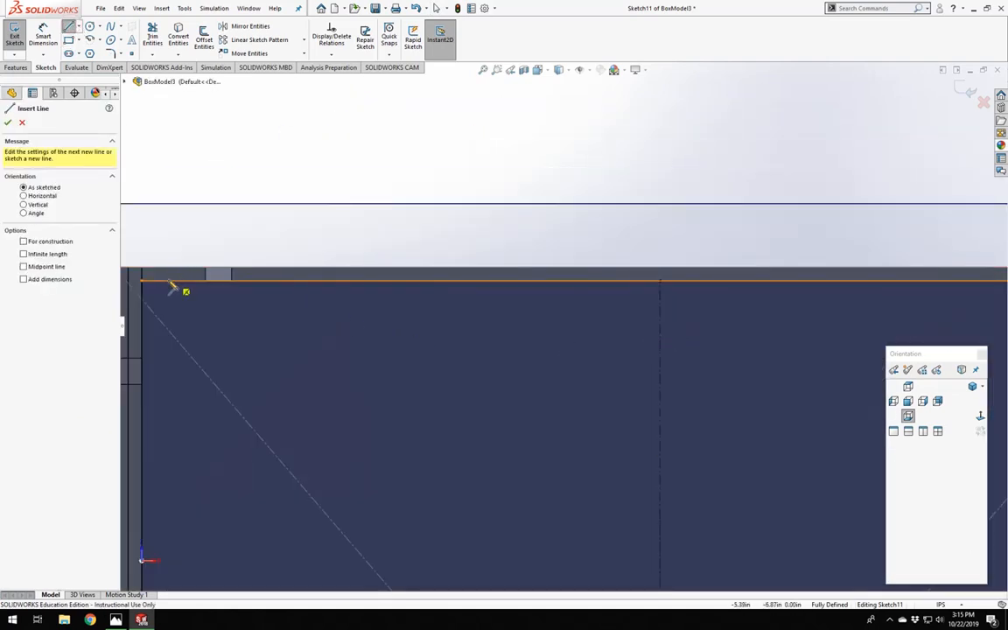
{"action": "scroll", "coordinate": [317, 300], "scroll_direction": "up", "scroll_amount": 2}
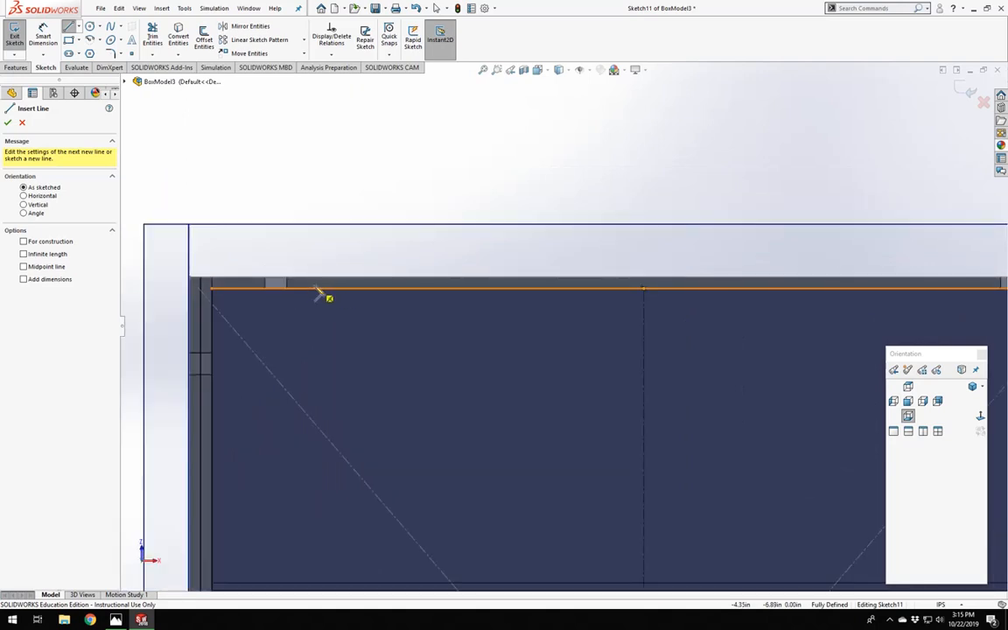
{"action": "left_click", "coordinate": [322, 285]}
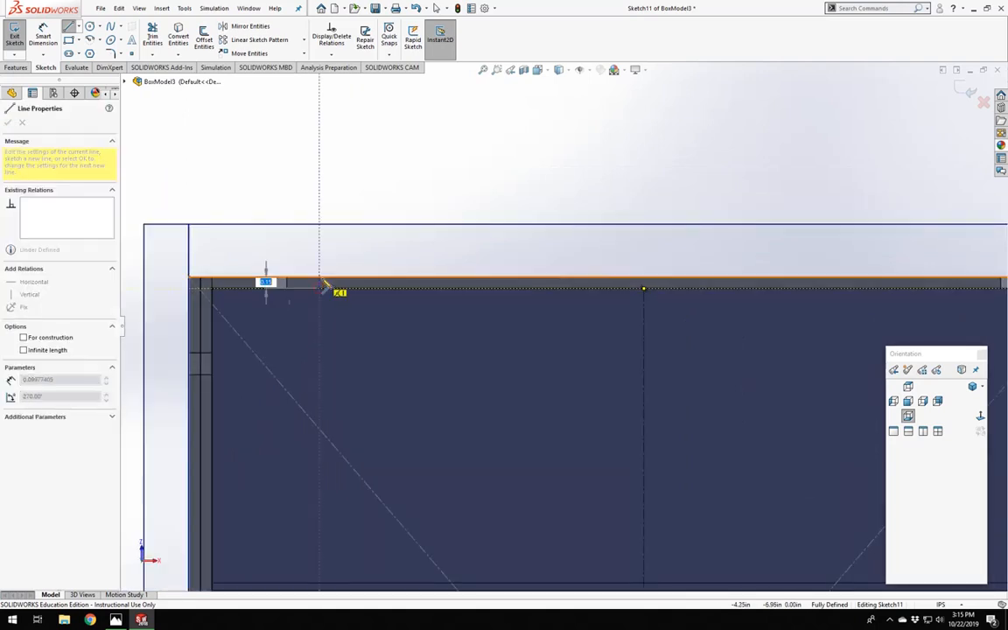
{"action": "left_click", "coordinate": [455, 289]}
{"action": "key", "text": "Escape"}
Sketch a second 0.15 in deep tab outline on the positive-X half of the rectangle's front edge.
{"action": "scroll", "coordinate": [613, 319], "scroll_direction": "up", "scroll_amount": 4}
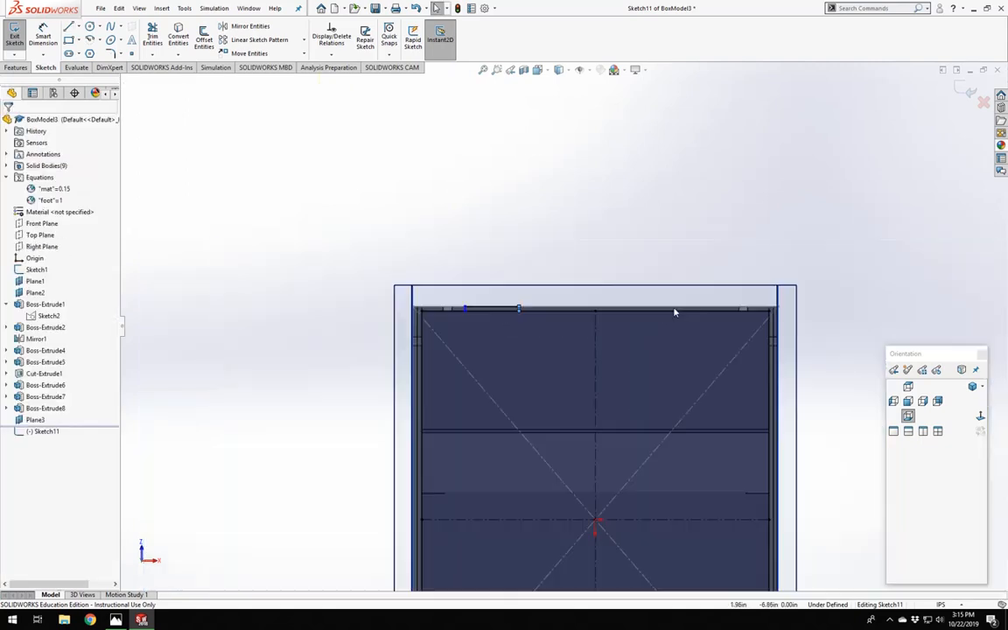
{"action": "scroll", "coordinate": [779, 327], "scroll_direction": "down", "scroll_amount": 3}
{"action": "right_click_drag", "start_coordinate": [506, 199], "coordinate": [407, 189]}
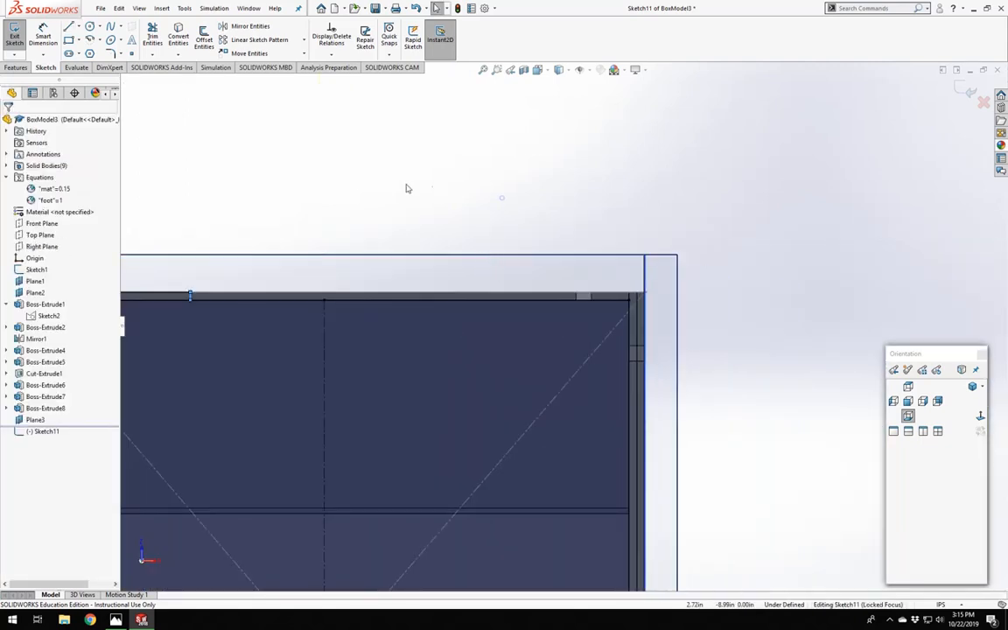
{"action": "left_click", "coordinate": [540, 297]}
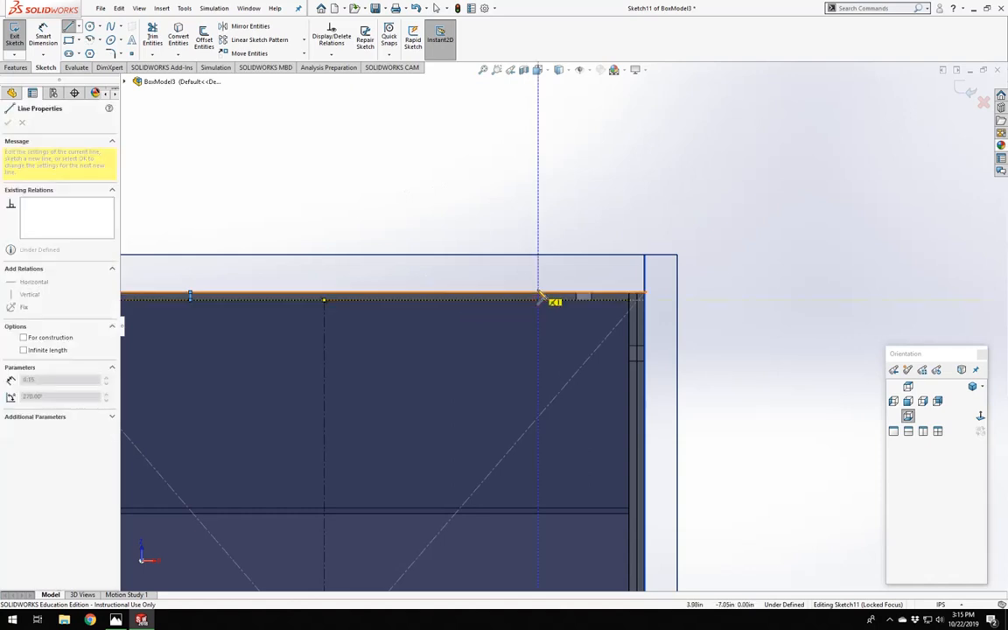
{"action": "left_click", "coordinate": [452, 297]}
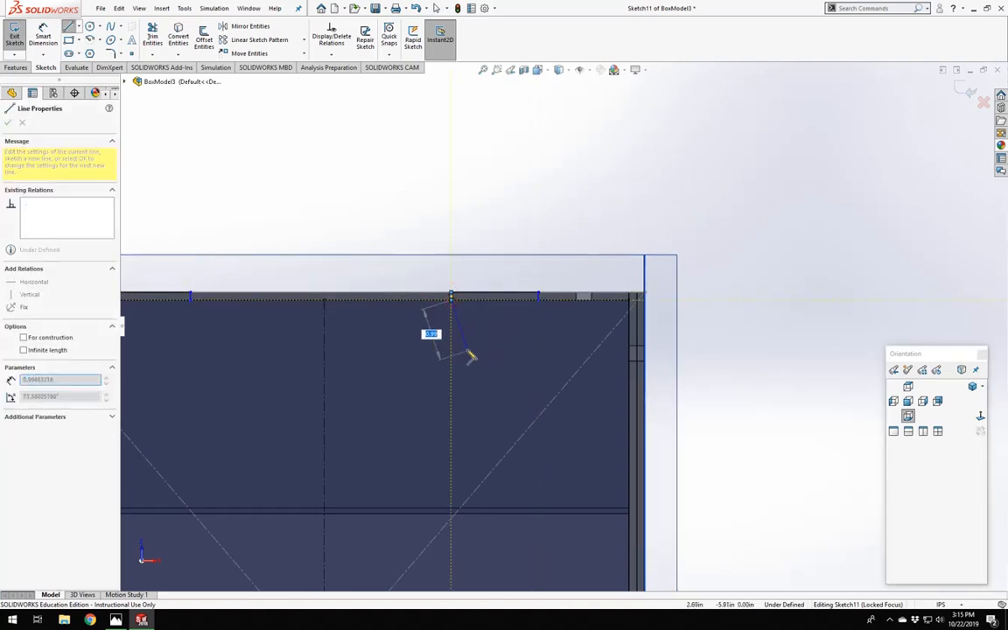
{"action": "key", "text": "Escape"}
Sketch a tab outline 0.30 in deep from the rectangle's positive-X edge to the outer side face, near the front corner.
{"action": "scroll", "coordinate": [560, 341], "scroll_direction": "up", "scroll_amount": 8}
{"action": "scroll", "coordinate": [592, 354], "scroll_direction": "down", "scroll_amount": 11}
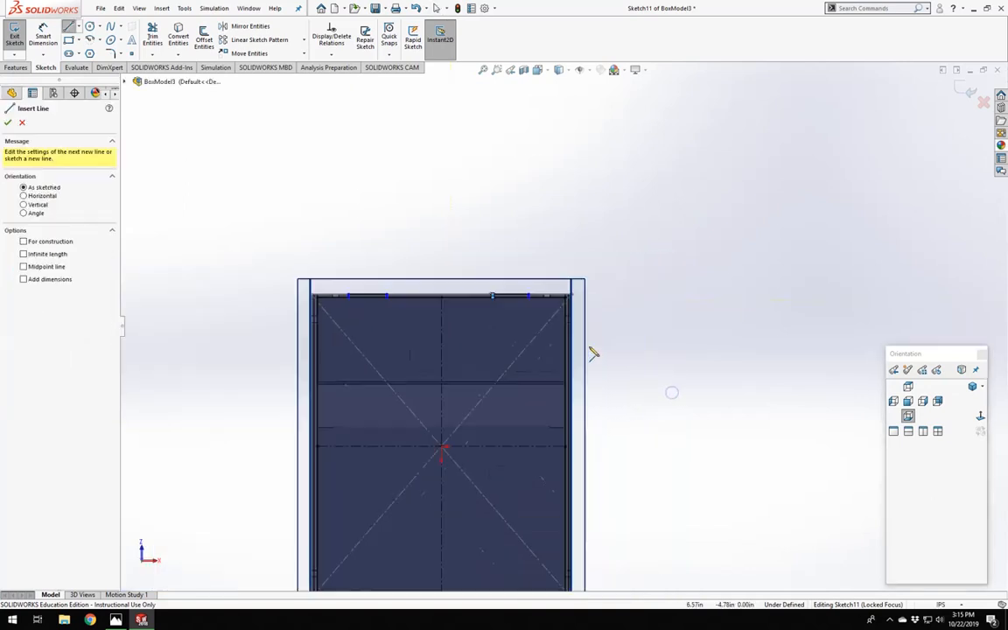
{"action": "scroll", "coordinate": [493, 328], "scroll_direction": "down", "scroll_amount": 2}
{"action": "left_click", "coordinate": [598, 251]}
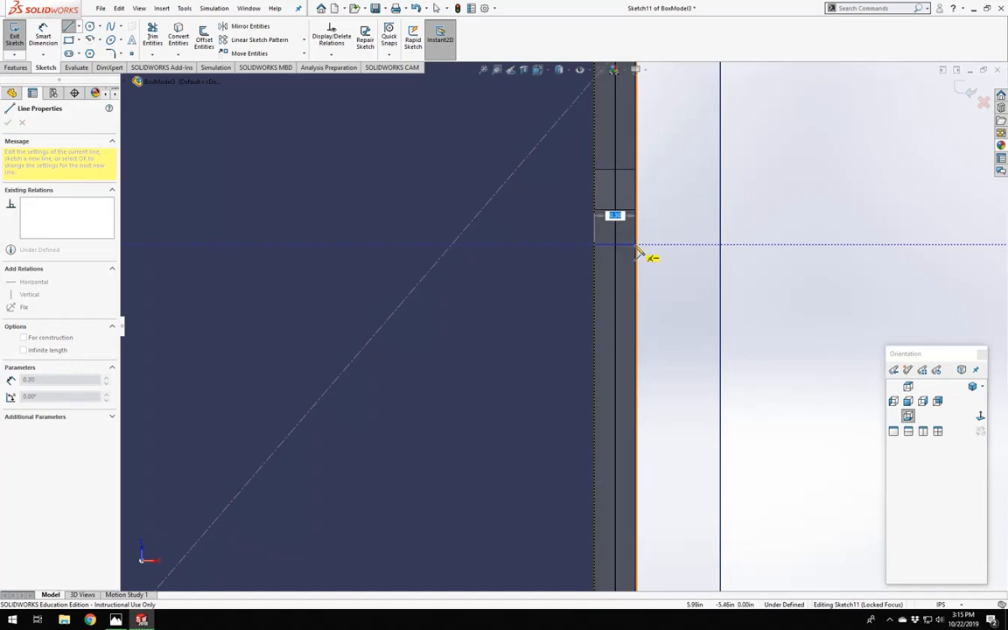
{"action": "left_click", "coordinate": [638, 245]}
{"action": "left_click", "coordinate": [638, 397]}
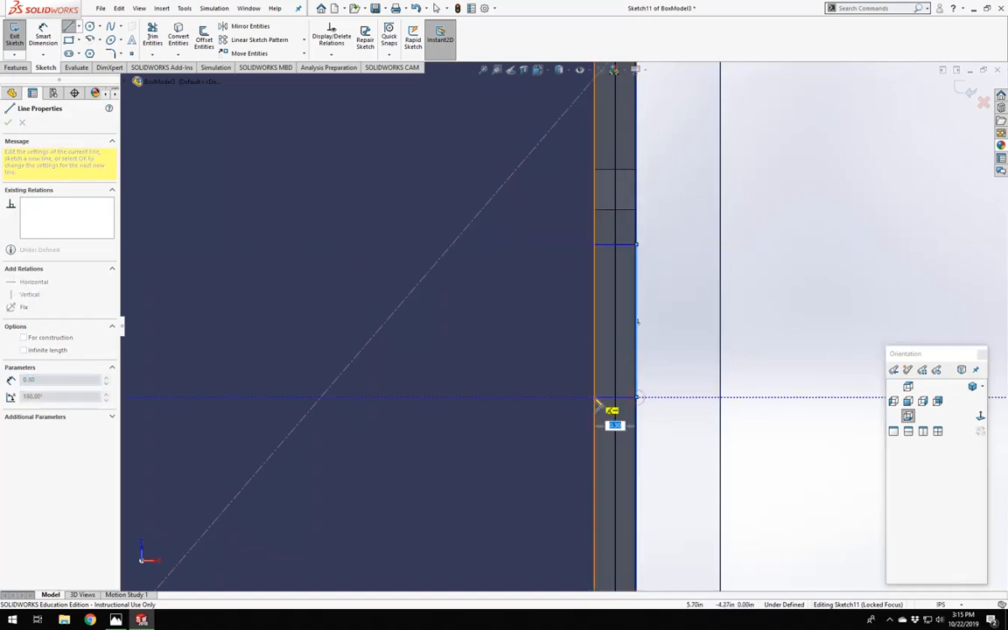
{"action": "left_click", "coordinate": [596, 399]}
{"action": "key", "text": "Escape"}
Sketch another 0.30 in deep tab outline on the rectangle's positive-X edge, toward the back corner.
{"action": "scroll", "coordinate": [569, 435], "scroll_direction": "up", "scroll_amount": 8}
{"action": "scroll", "coordinate": [642, 378], "scroll_direction": "down", "scroll_amount": 5}
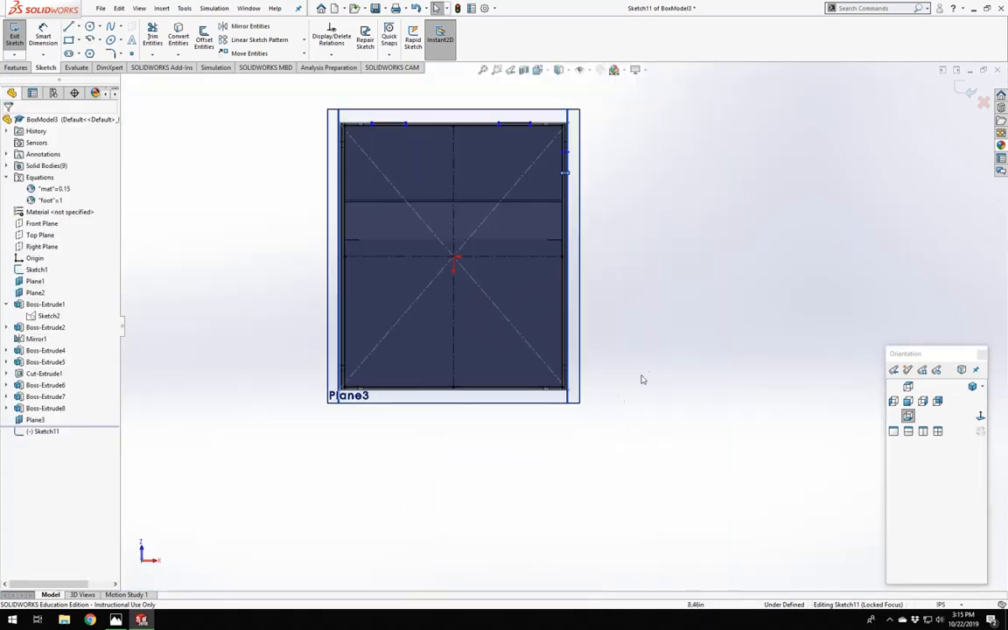
{"action": "key", "text": "l"}
{"action": "scroll", "coordinate": [592, 333], "scroll_direction": "down", "scroll_amount": 3}
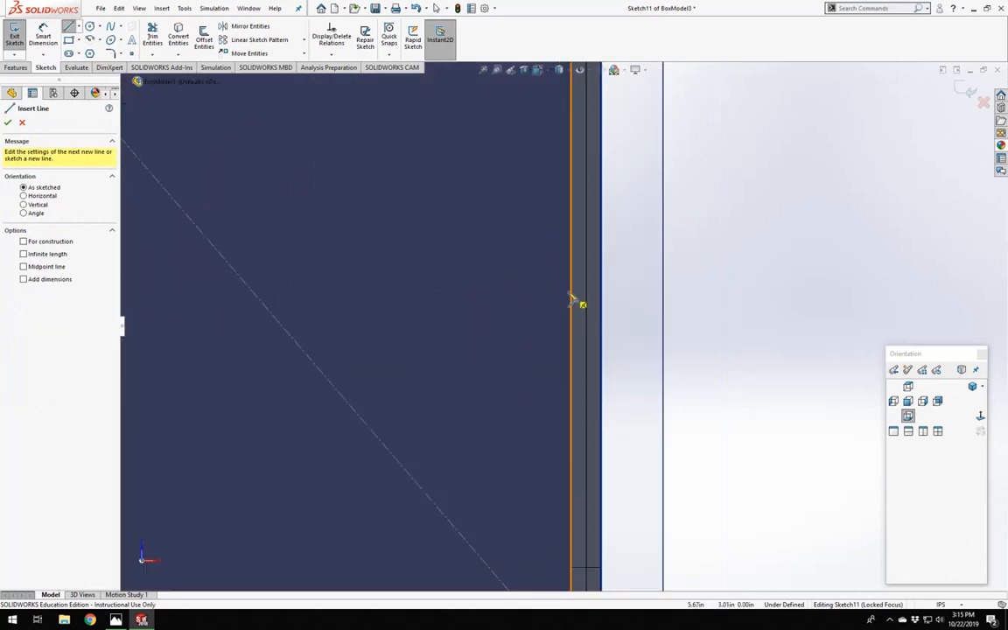
{"action": "left_click", "coordinate": [583, 302]}
{"action": "left_click", "coordinate": [603, 293]}
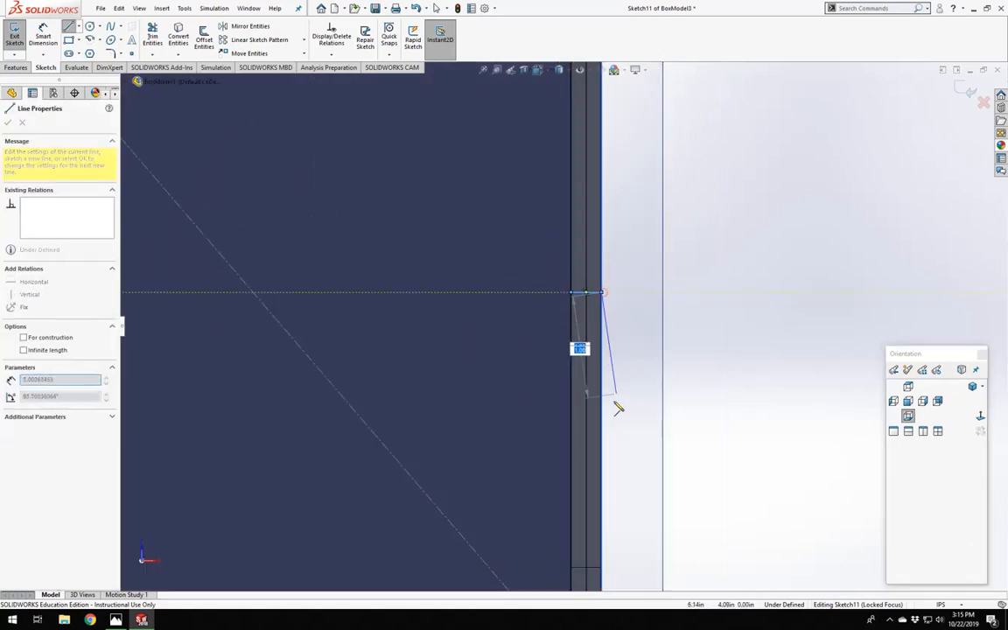
{"action": "left_click", "coordinate": [603, 429]}
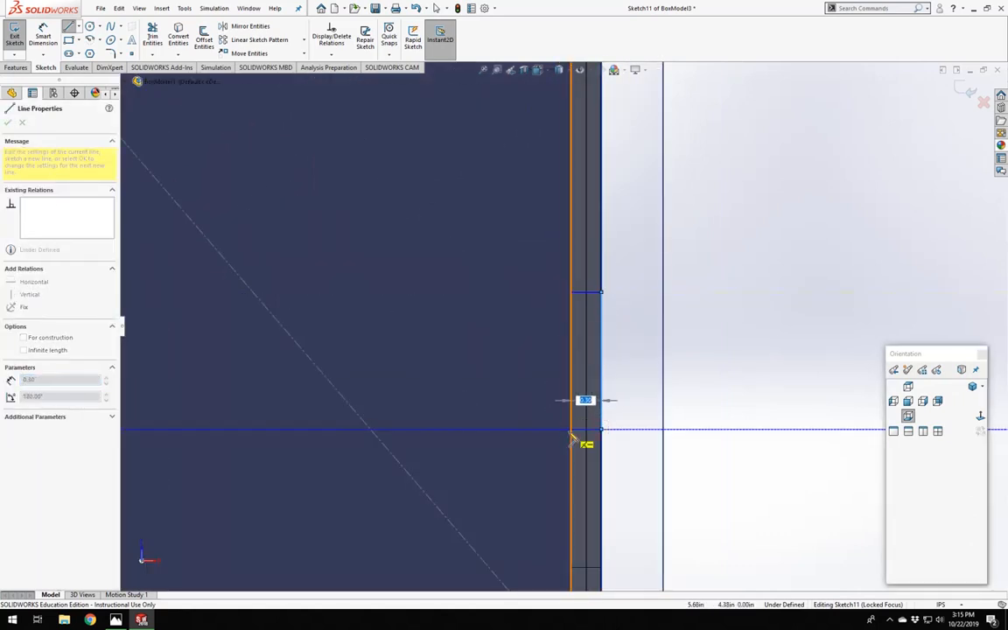
{"action": "key", "text": "Escape"}
{"action": "scroll", "coordinate": [487, 501], "scroll_direction": "up", "scroll_amount": 5}
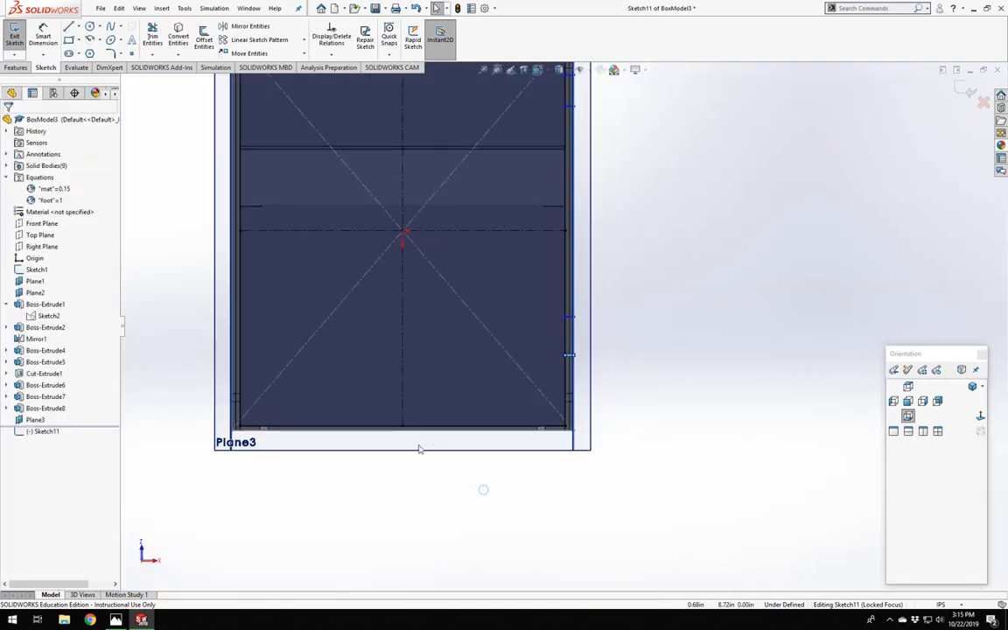
Sketch a three-line tab outline from the rectangle's back edge to the back panel's outer face, on the positive-X half.
{"action": "key", "text": "l"}
{"action": "scroll", "coordinate": [419, 449], "scroll_direction": "down", "scroll_amount": 4}
{"action": "left_click", "coordinate": [673, 404]}
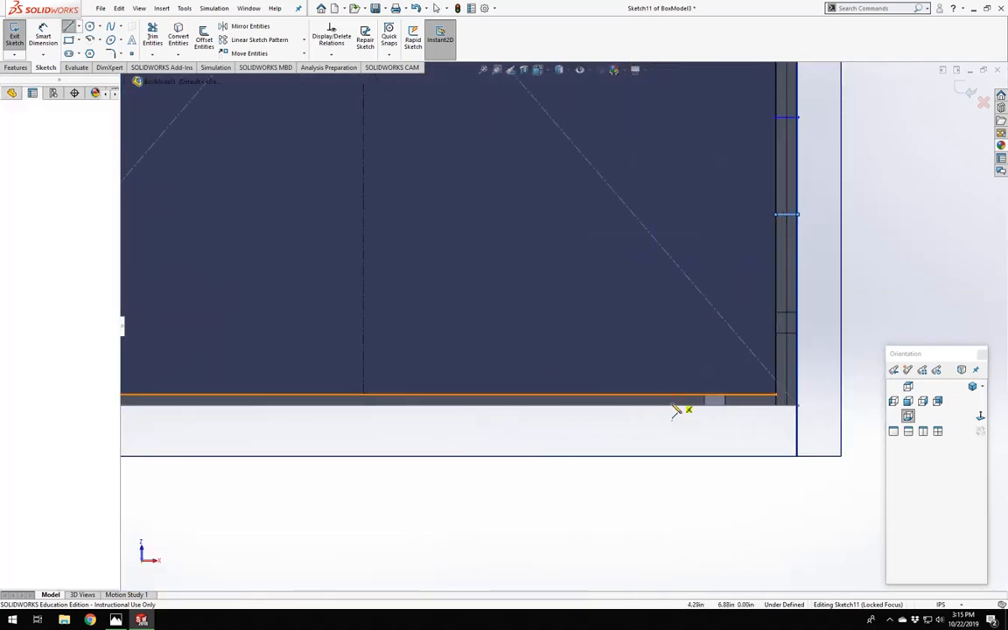
{"action": "left_click", "coordinate": [489, 404]}
{"action": "key", "text": "Escape"}
{"action": "scroll", "coordinate": [340, 466], "scroll_direction": "up", "scroll_amount": 3}
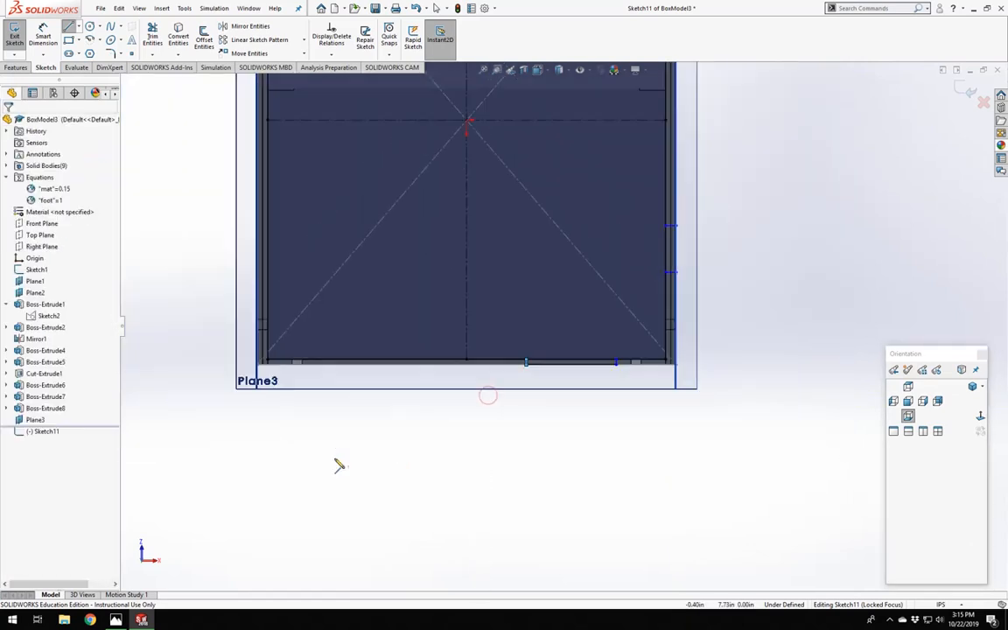
Sketch a second tab outline from the rectangle's back edge to the back panel's outer face, on the negative-X half.
{"action": "key", "text": "l"}
{"action": "scroll", "coordinate": [355, 368], "scroll_direction": "down", "scroll_amount": 3}
{"action": "left_click", "coordinate": [432, 348]}
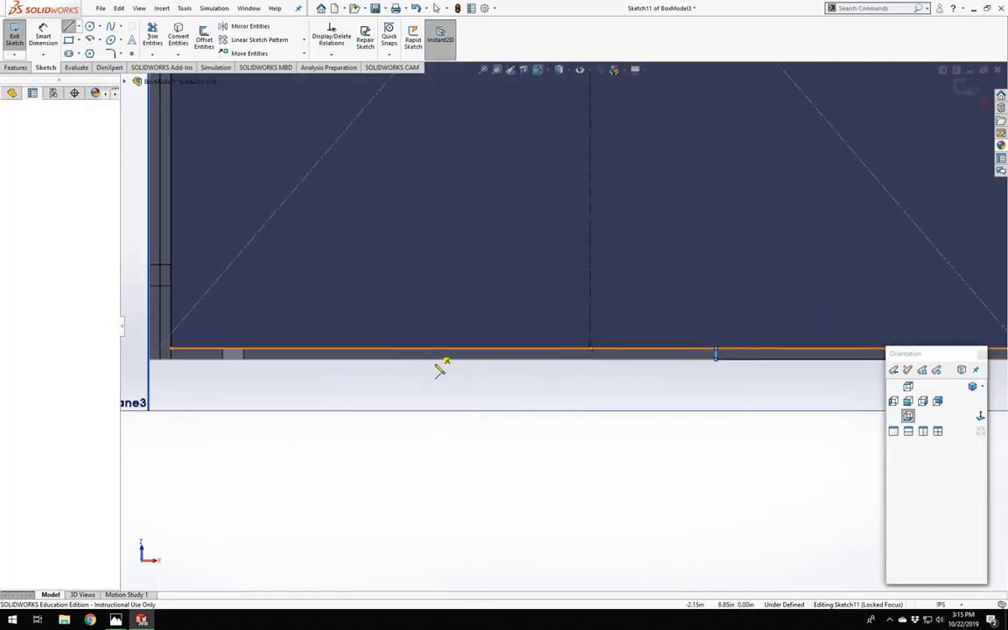
{"action": "left_click", "coordinate": [287, 357]}
{"action": "key", "text": "Escape"}
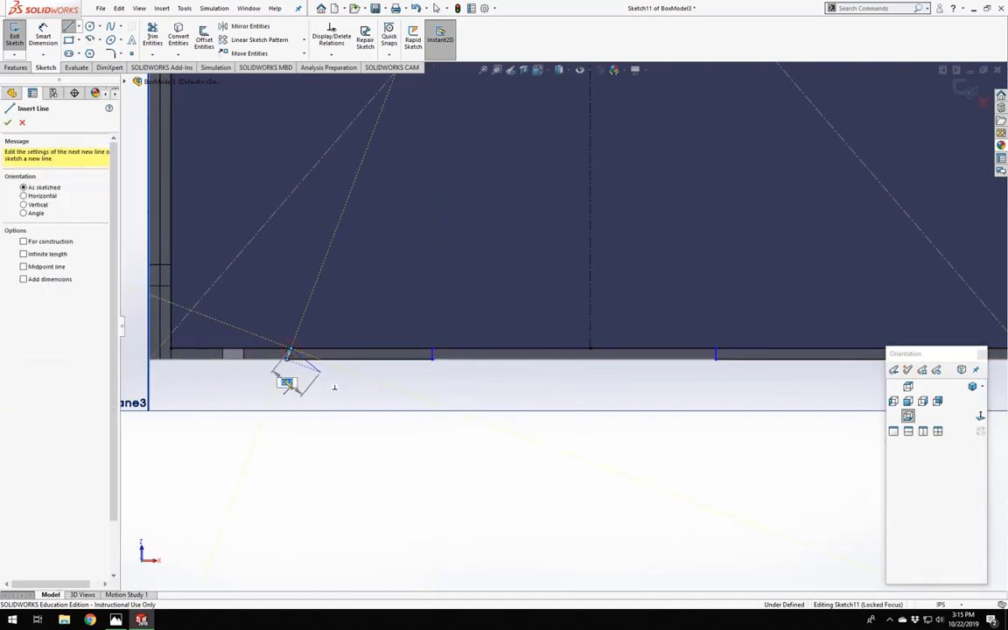
Apply a Vertical relation to the slanted side line of the back edge's negative-X tab.
{"action": "scroll", "coordinate": [216, 390], "scroll_direction": "down", "scroll_amount": 5}
{"action": "left_click", "coordinate": [443, 271]}
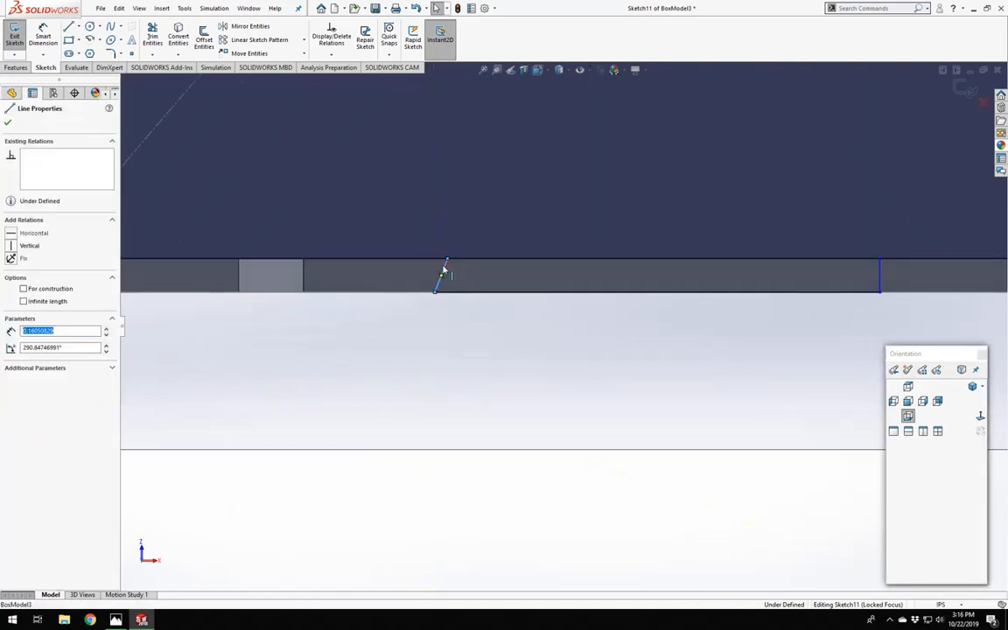
{"action": "left_click", "coordinate": [11, 246]}
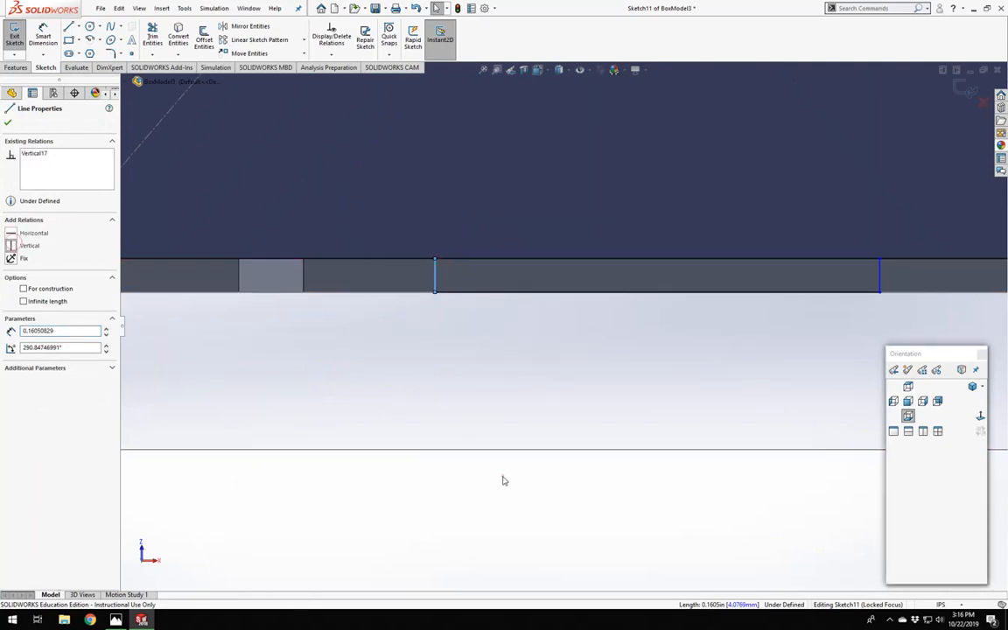
{"action": "key", "text": "Escape"}
Sketch a tab outline 0.30 in deep from the rectangle's negative-X edge to the outer side face, near the back corner.
{"action": "scroll", "coordinate": [502, 477], "scroll_direction": "up", "scroll_amount": 5}
{"action": "right_click_drag", "start_coordinate": [298, 230], "coordinate": [180, 228]}
{"action": "scroll", "coordinate": [416, 267], "scroll_direction": "down", "scroll_amount": 3}
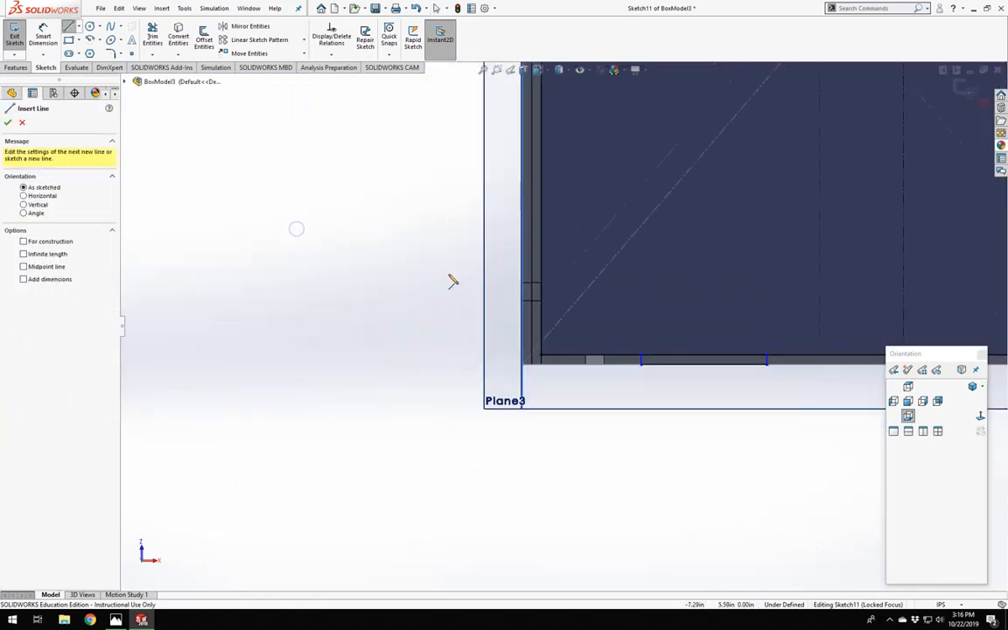
{"action": "scroll", "coordinate": [549, 277], "scroll_direction": "up", "scroll_amount": 3}
{"action": "scroll", "coordinate": [552, 276], "scroll_direction": "down", "scroll_amount": 2}
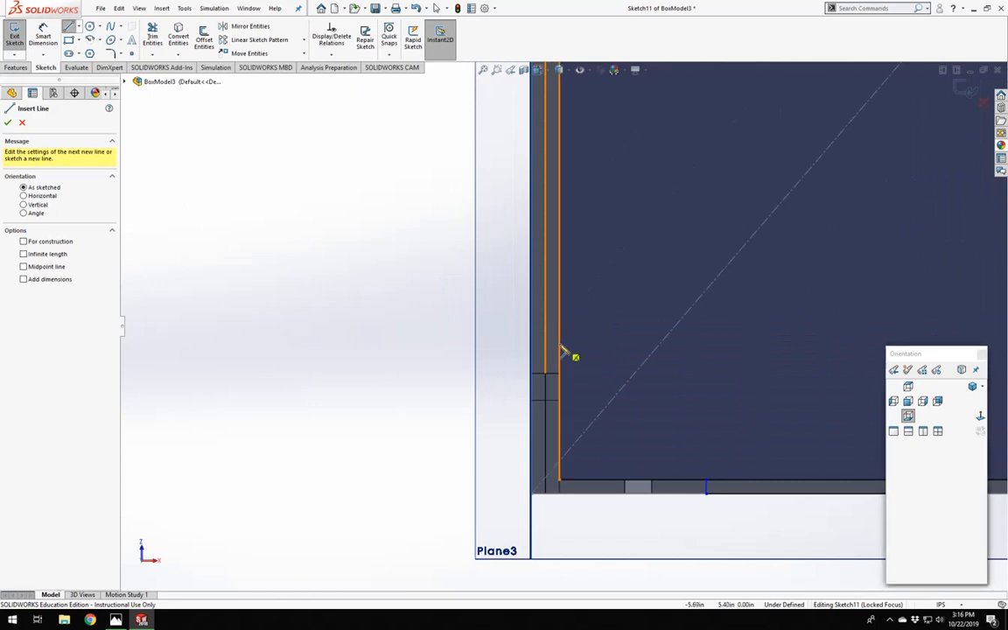
{"action": "left_click", "coordinate": [560, 349]}
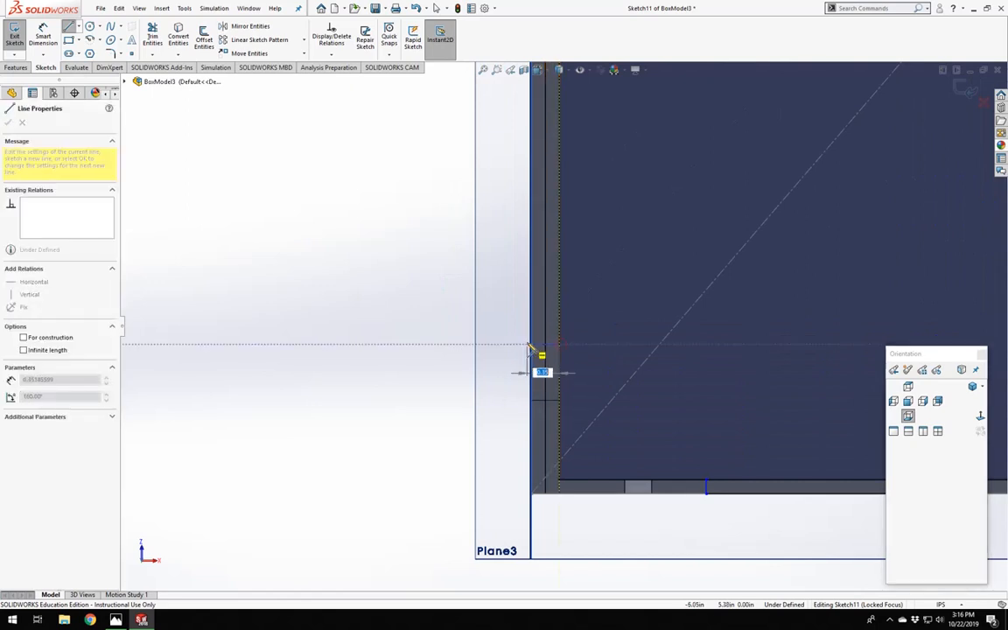
{"action": "left_click", "coordinate": [542, 215]}
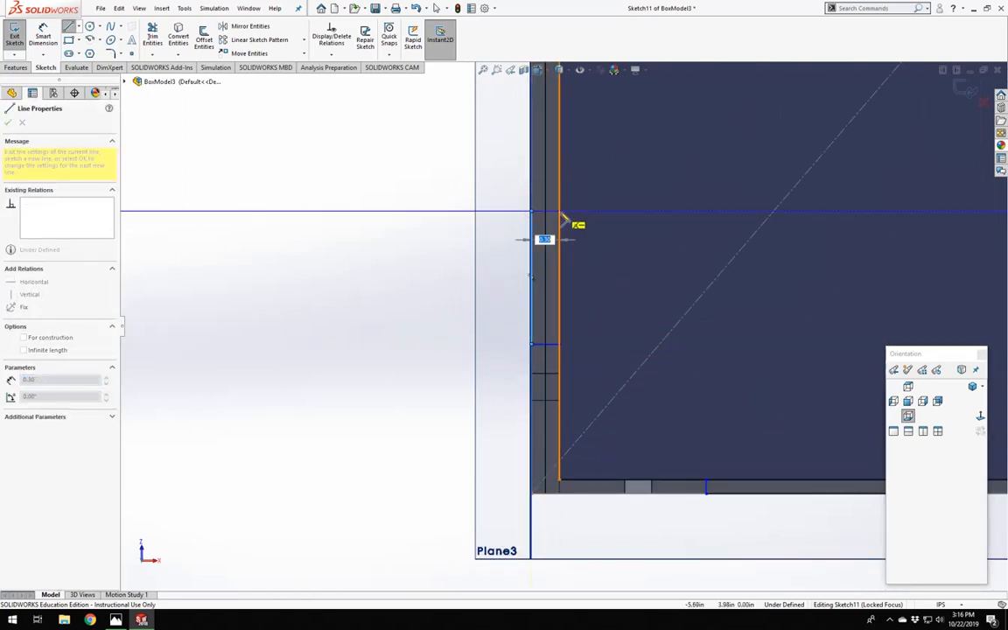
{"action": "left_click", "coordinate": [560, 213]}
{"action": "key", "text": "Escape"}
{"action": "scroll", "coordinate": [526, 207], "scroll_direction": "up", "scroll_amount": 4}
{"action": "scroll", "coordinate": [527, 207], "scroll_direction": "up", "scroll_amount": 3}
{"action": "scroll", "coordinate": [511, 186], "scroll_direction": "down", "scroll_amount": 2}
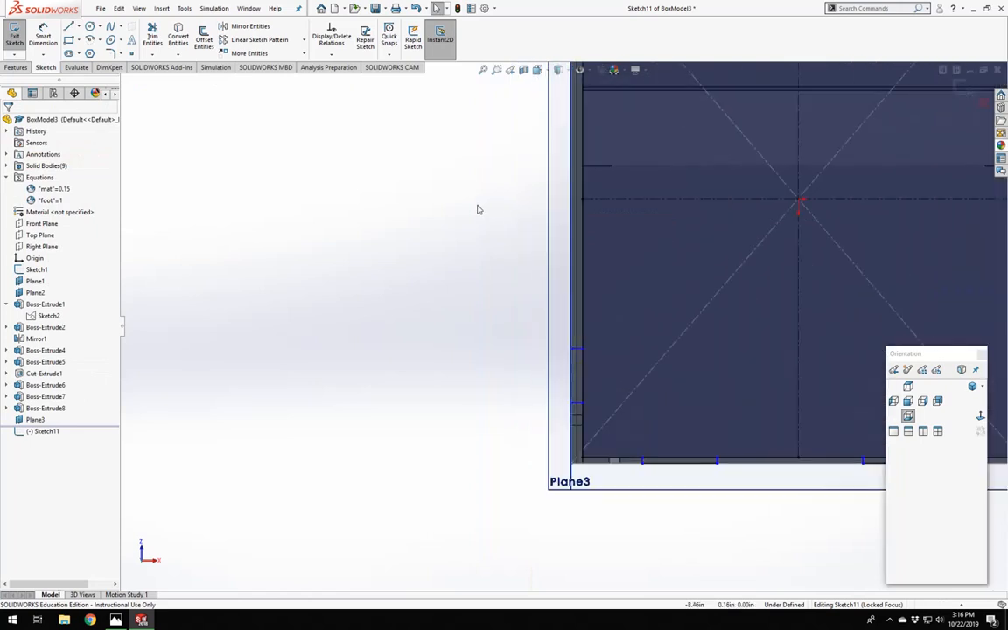
Sketch another 0.30 in deep tab outline on the rectangle's negative-X edge, toward the front corner.
{"action": "right_click_drag", "start_coordinate": [479, 205], "coordinate": [539, 198]}
{"action": "scroll", "coordinate": [552, 187], "scroll_direction": "up", "scroll_amount": 1}
{"action": "scroll", "coordinate": [575, 181], "scroll_direction": "down", "scroll_amount": 2}
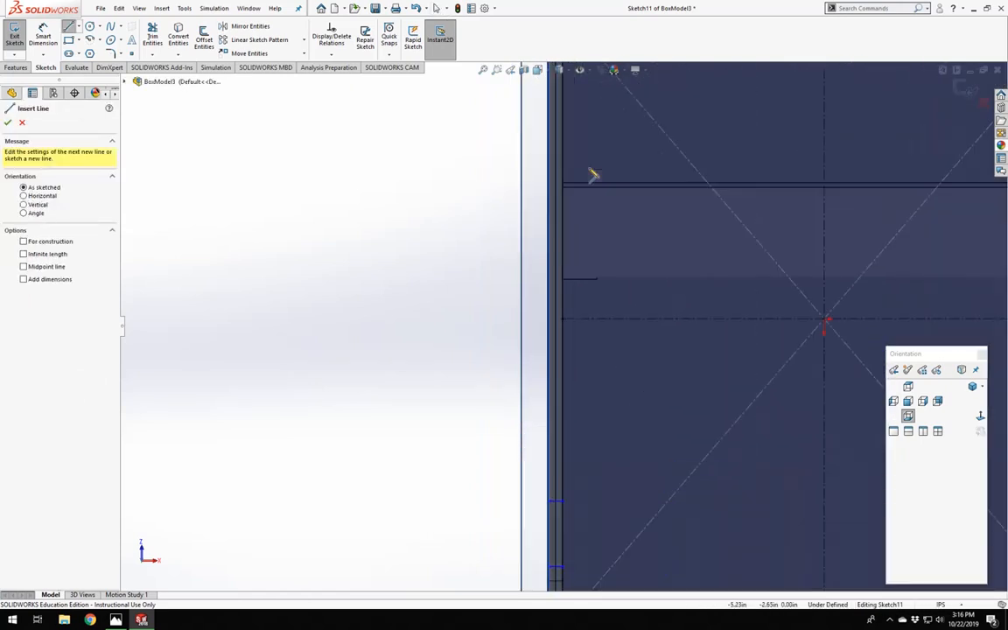
{"action": "left_click", "coordinate": [562, 131]}
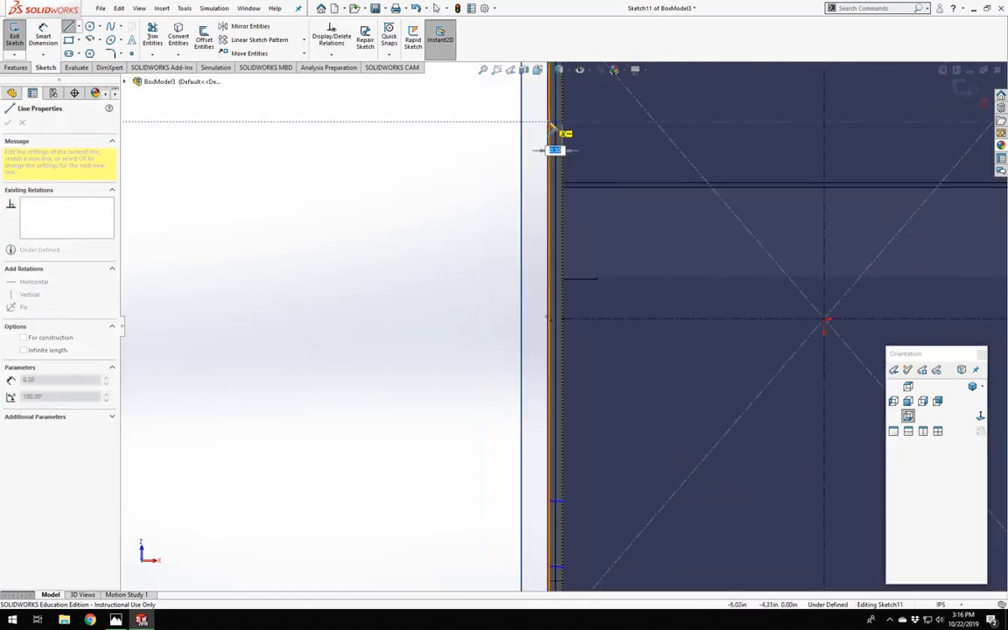
{"action": "left_click", "coordinate": [552, 202]}
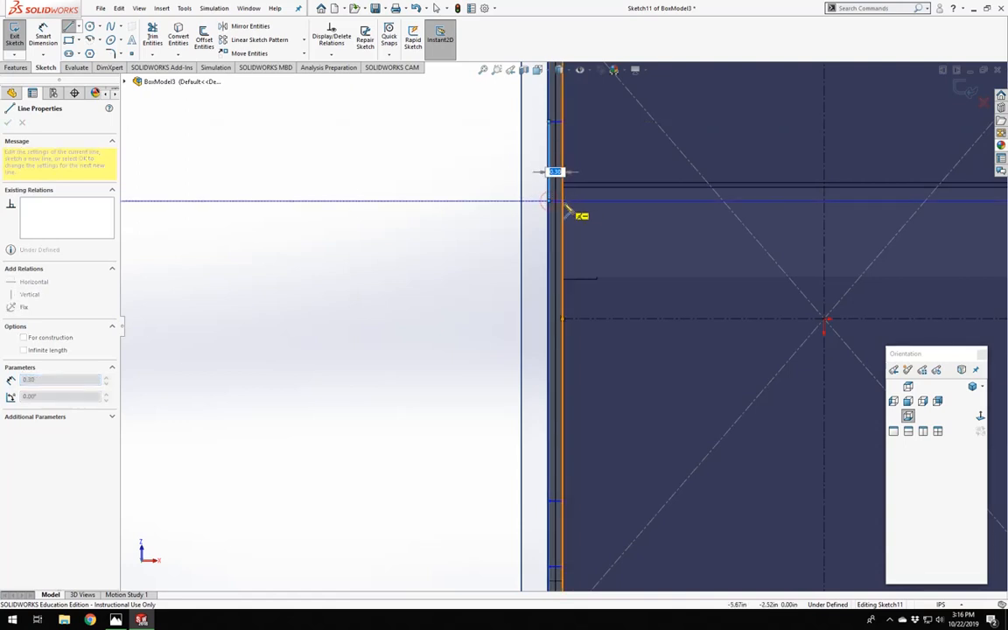
{"action": "left_click", "coordinate": [564, 203]}
{"action": "key", "text": "Escape"}
{"action": "scroll", "coordinate": [546, 239], "scroll_direction": "up", "scroll_amount": 6}
{"action": "scroll", "coordinate": [610, 285], "scroll_direction": "down", "scroll_amount": 4}
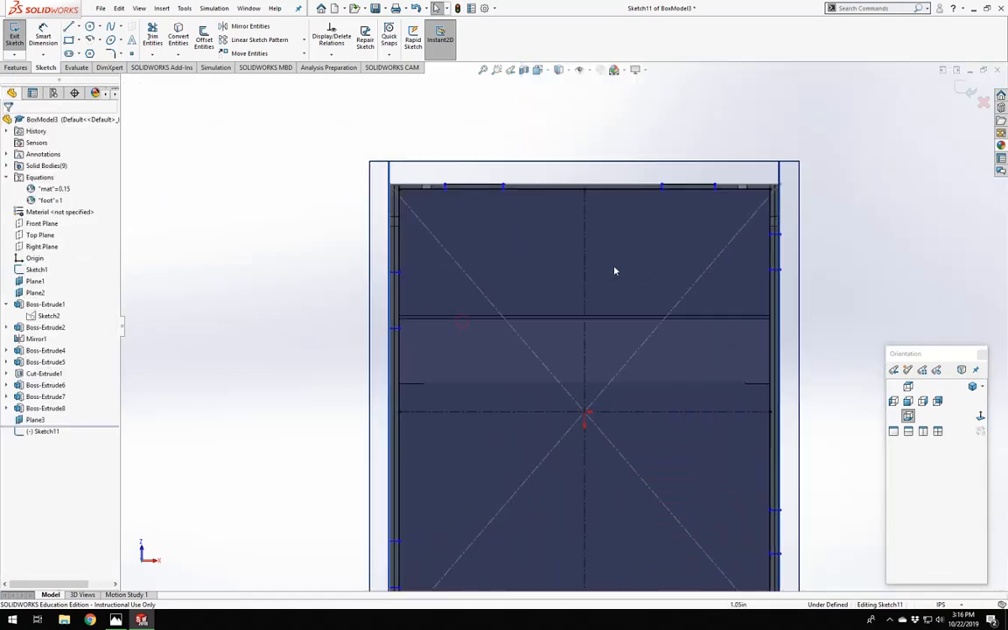
Apply an Equal relation to the outer lines of all eight tabs around the rectangle.
{"action": "scroll", "coordinate": [615, 270], "scroll_direction": "up", "scroll_amount": 1}
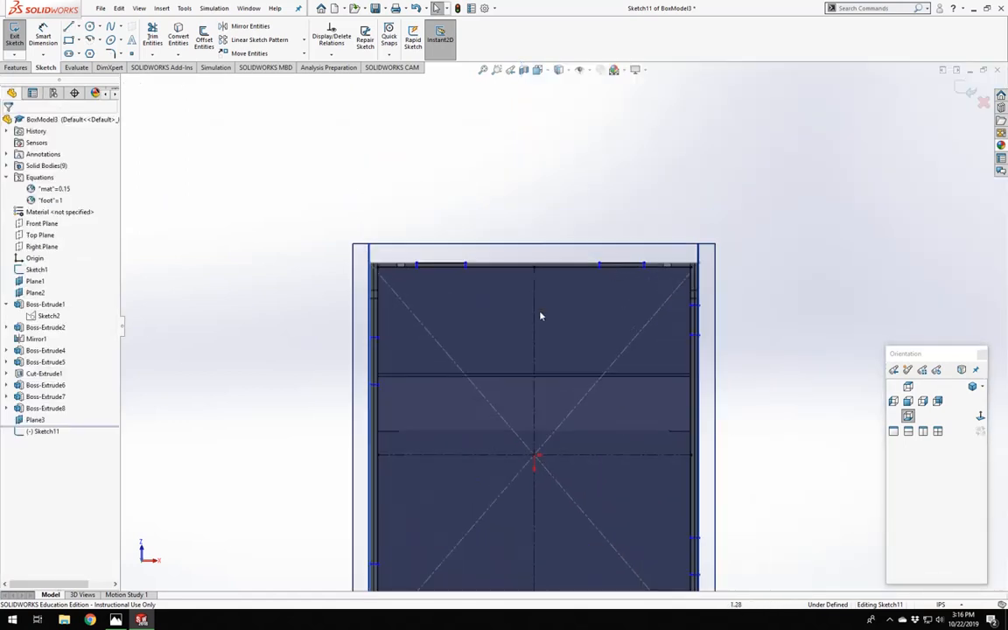
{"action": "left_click", "coordinate": [445, 267]}
{"action": "left_click", "coordinate": [614, 266], "text": "ctrl"}
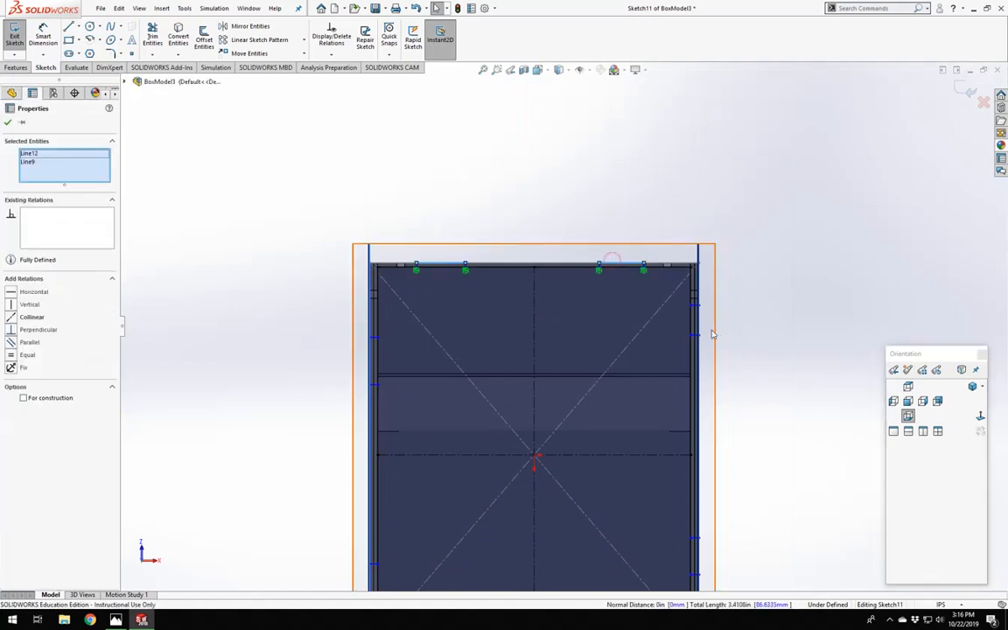
{"action": "left_click", "coordinate": [699, 328], "text": "ctrl"}
{"action": "scroll", "coordinate": [700, 486], "scroll_direction": "down", "scroll_amount": 2}
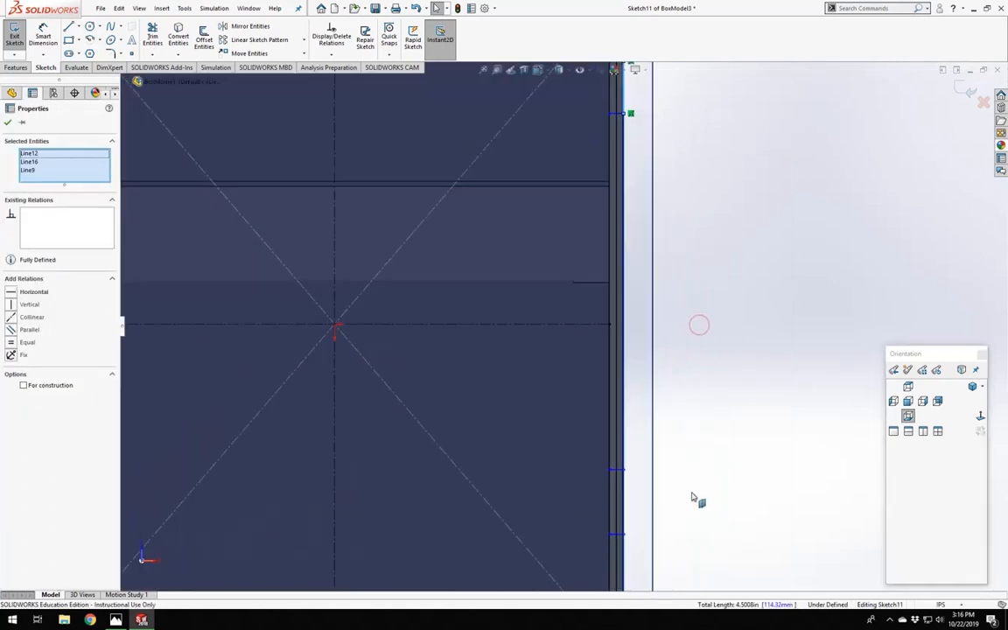
{"action": "left_click", "coordinate": [616, 486], "text": "ctrl"}
{"action": "scroll", "coordinate": [522, 477], "scroll_direction": "up", "scroll_amount": 3}
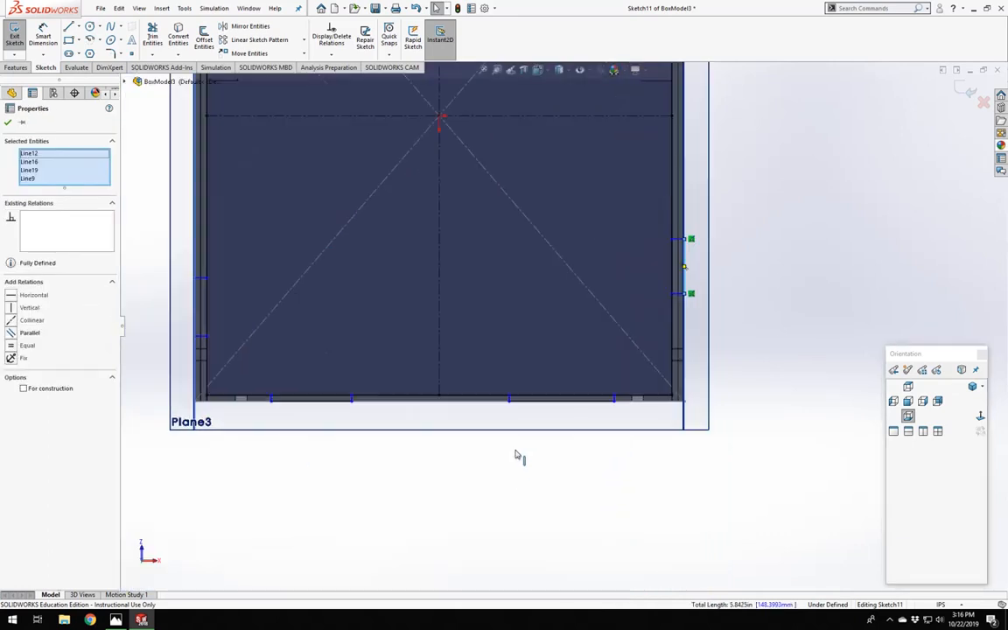
{"action": "left_click", "coordinate": [520, 403], "text": "ctrl"}
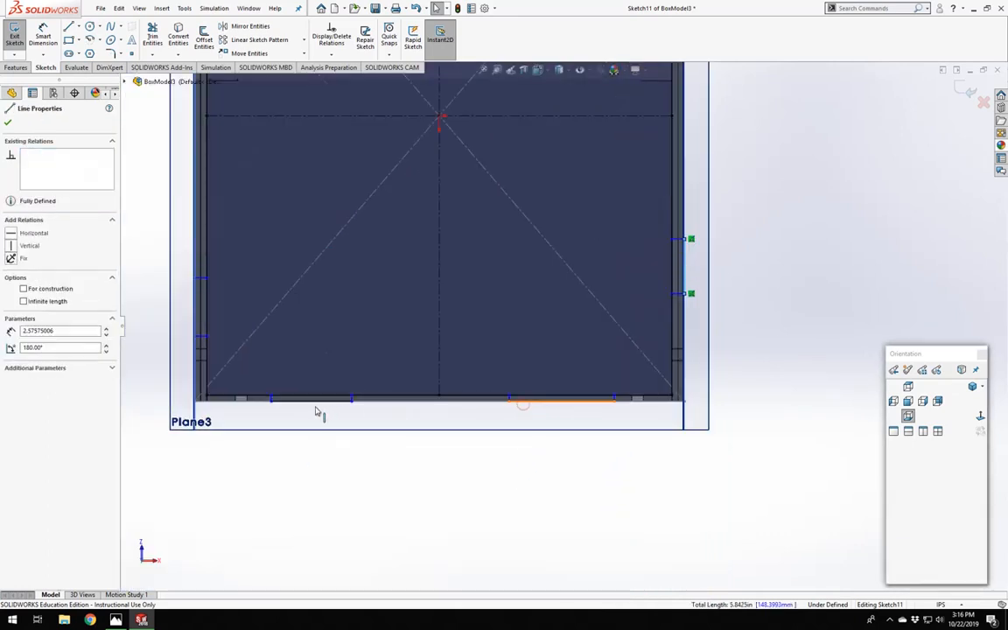
{"action": "left_click", "coordinate": [309, 406], "text": "ctrl"}
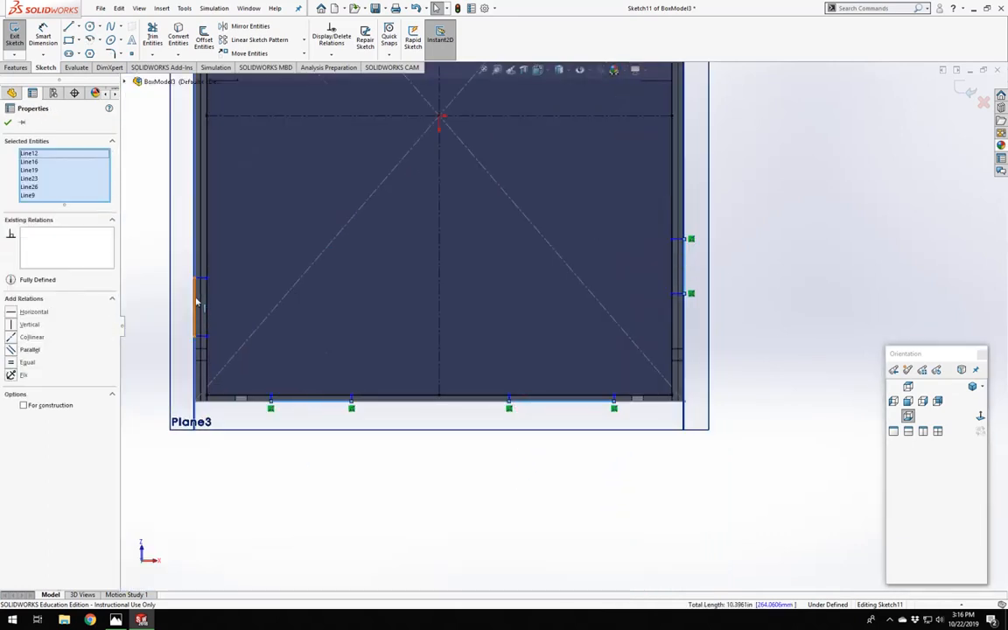
{"action": "left_click", "coordinate": [196, 301], "text": "ctrl"}
{"action": "scroll", "coordinate": [229, 184], "scroll_direction": "up", "scroll_amount": 5}
{"action": "scroll", "coordinate": [332, 144], "scroll_direction": "down", "scroll_amount": 3}
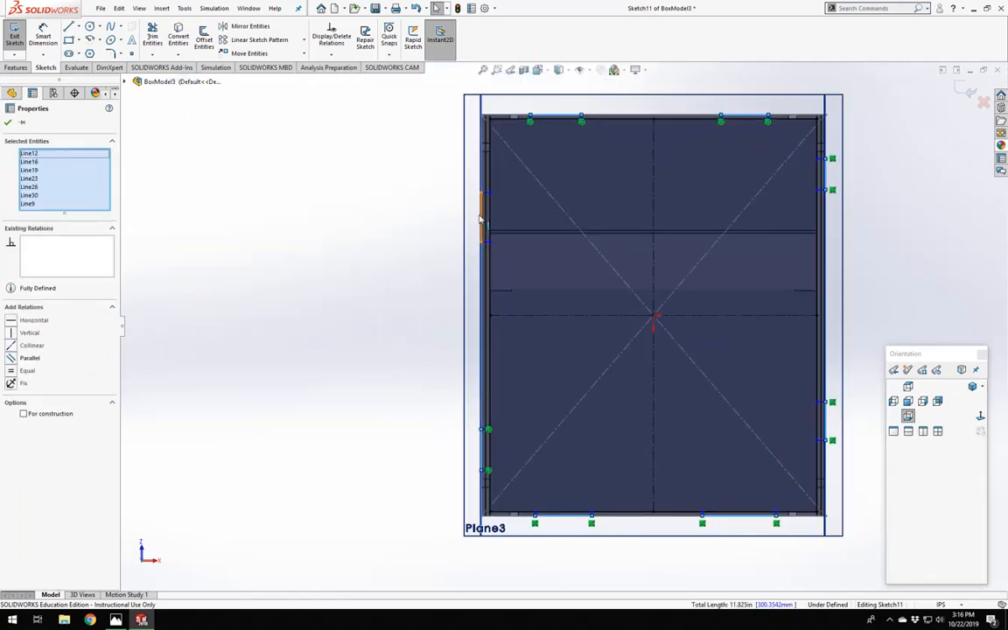
{"action": "left_click", "coordinate": [480, 218], "text": "ctrl"}
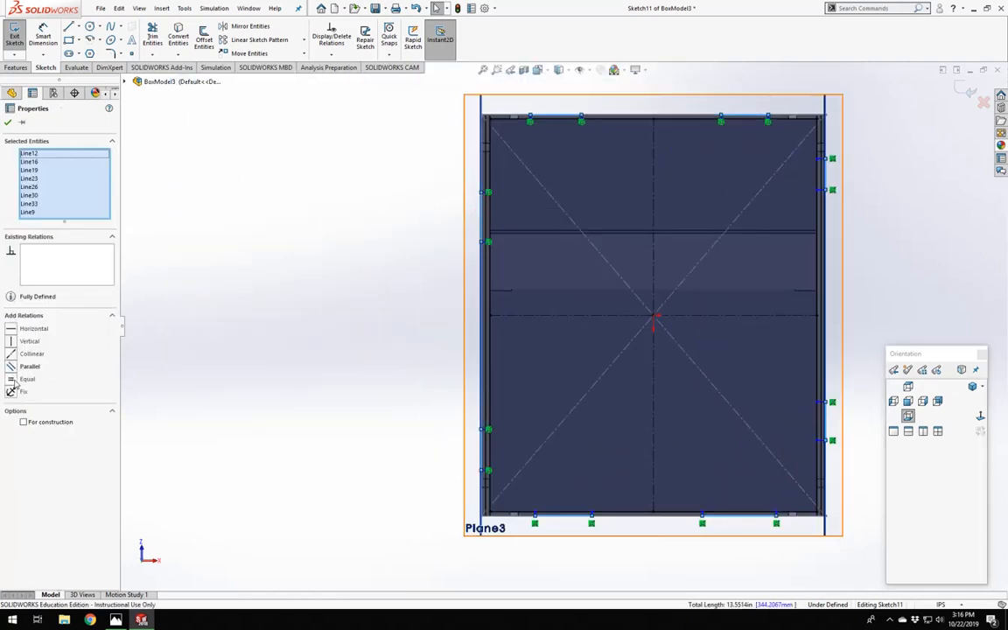
{"action": "left_click", "coordinate": [12, 380]}
{"action": "left_click", "coordinate": [307, 288]}
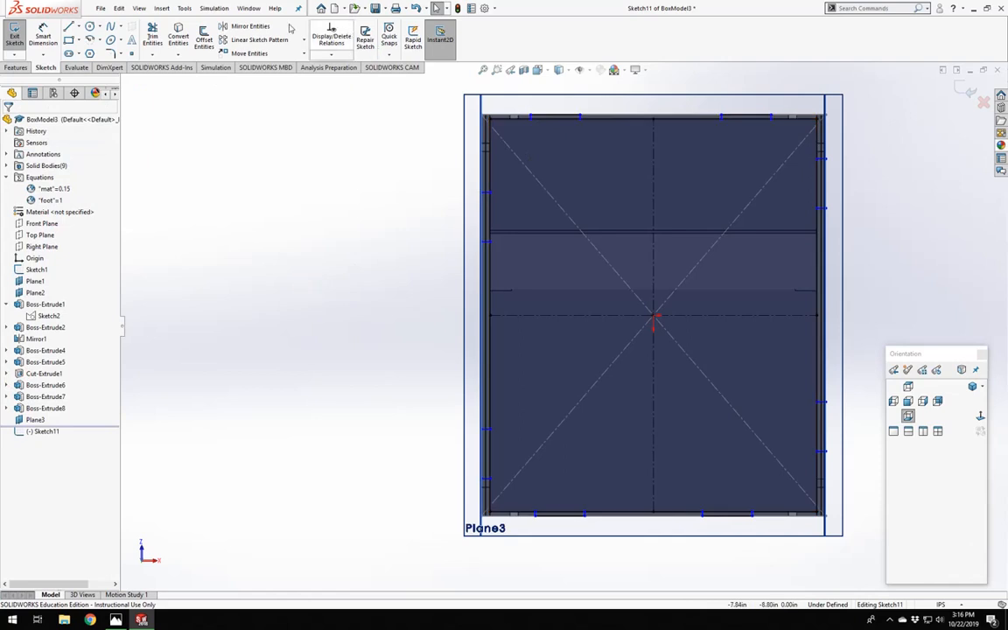
Trim to closest the rectangle segments across the tabs on the front and positive-X edges, accepting deletion of the affected relations.
{"action": "left_click", "coordinate": [153, 35]}
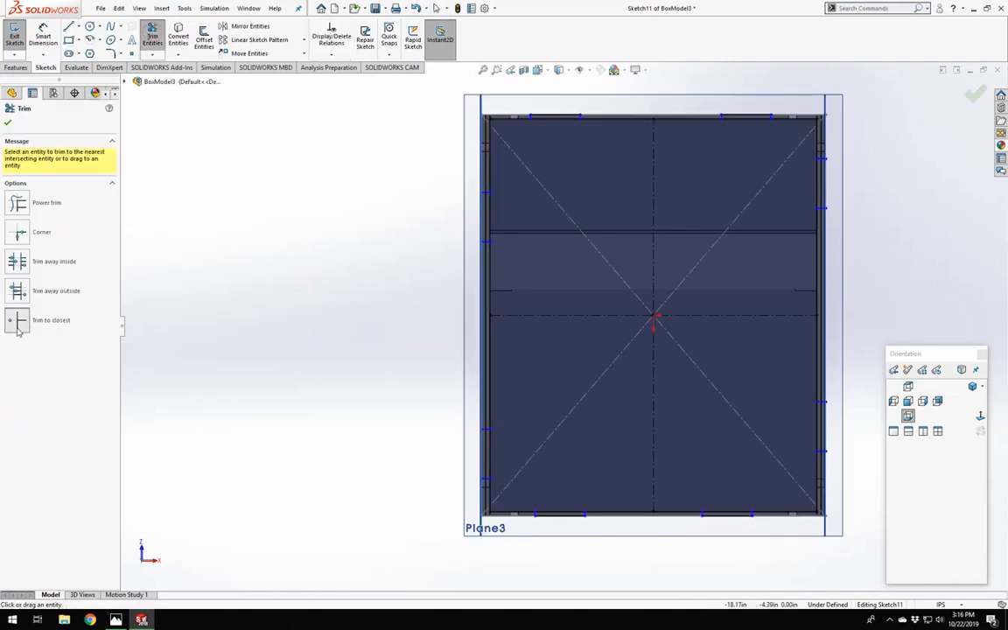
{"action": "scroll", "coordinate": [544, 170], "scroll_direction": "down", "scroll_amount": 2}
{"action": "left_click", "coordinate": [513, 140]}
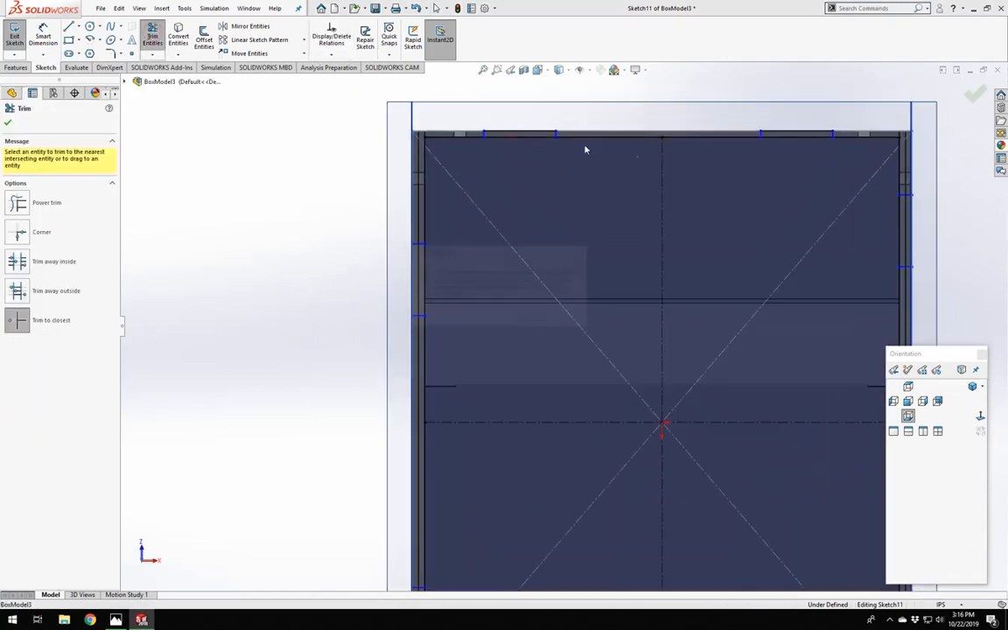
{"action": "left_click", "coordinate": [529, 319]}
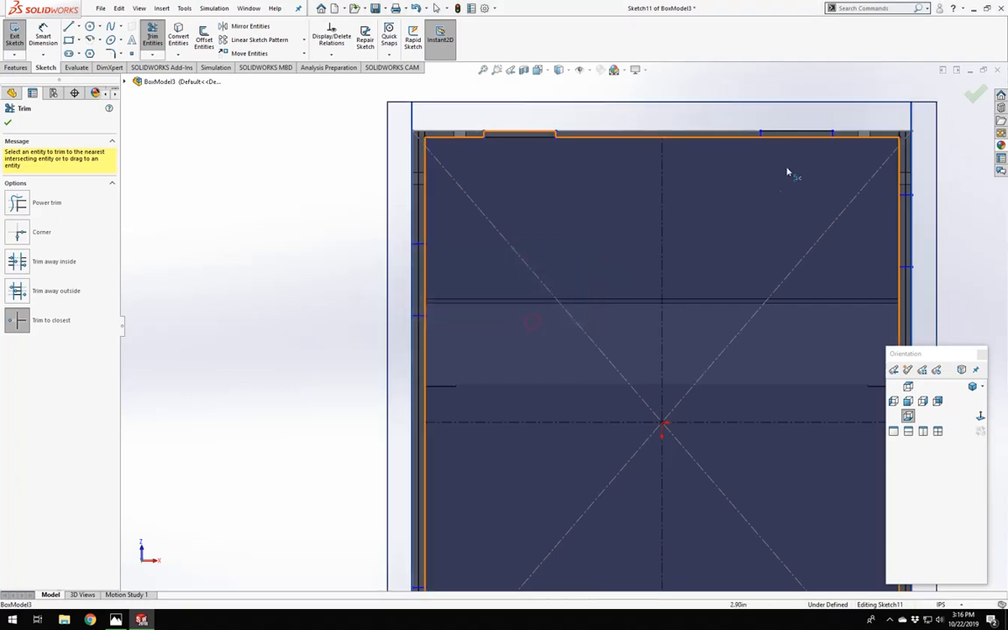
{"action": "left_click", "coordinate": [804, 138]}
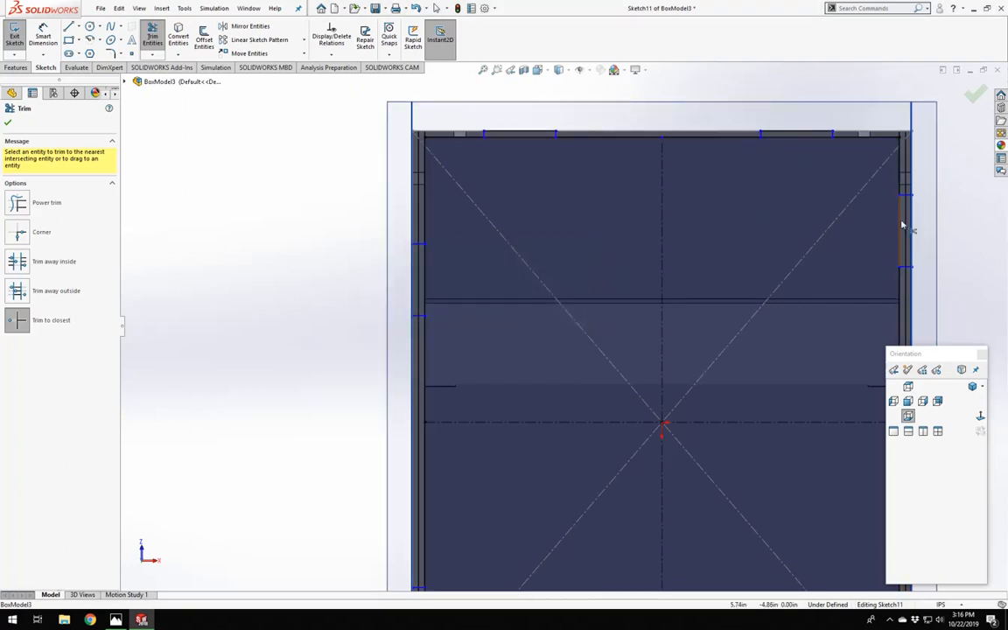
{"action": "left_click", "coordinate": [903, 226]}
{"action": "left_click", "coordinate": [541, 319]}
{"action": "scroll", "coordinate": [684, 359], "scroll_direction": "up", "scroll_amount": 5}
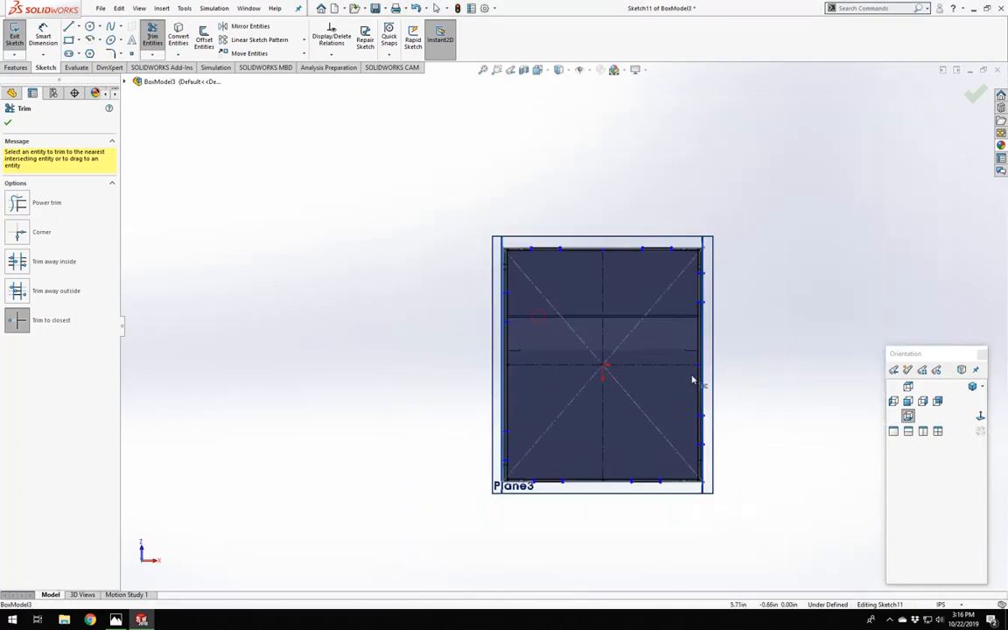
{"action": "scroll", "coordinate": [698, 434], "scroll_direction": "down", "scroll_amount": 3}
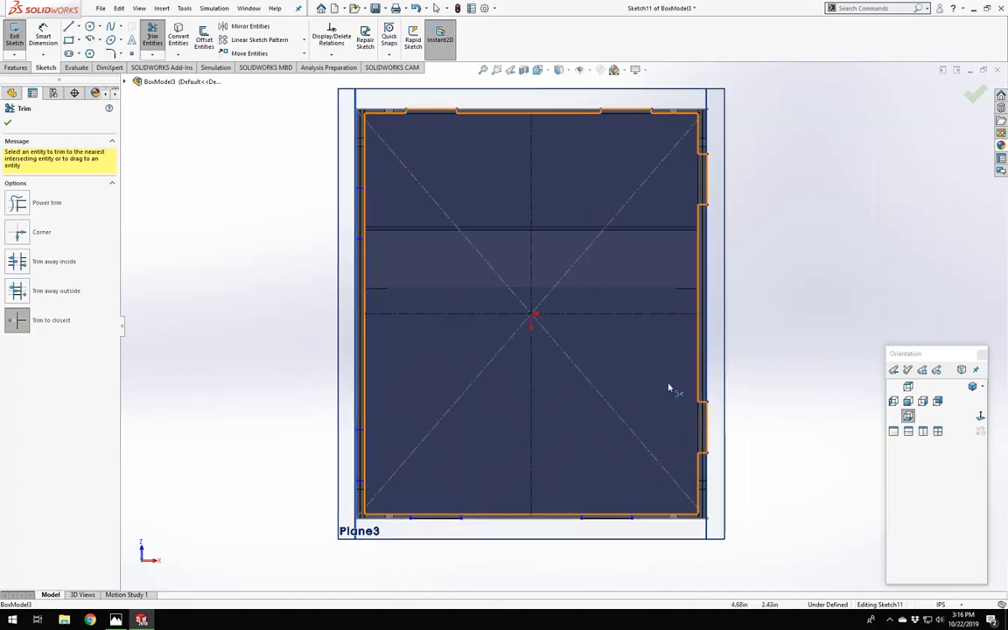
Trim the rectangle segments across the tabs on the back and negative-X edges to complete one closed tabbed outline.
{"action": "left_click", "coordinate": [612, 517]}
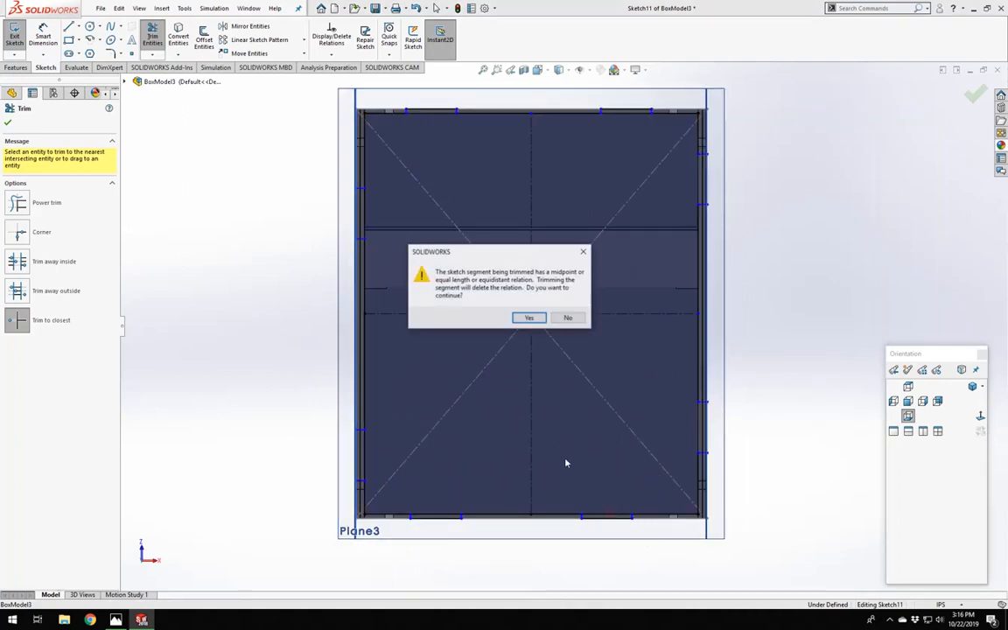
{"action": "left_click", "coordinate": [529, 318]}
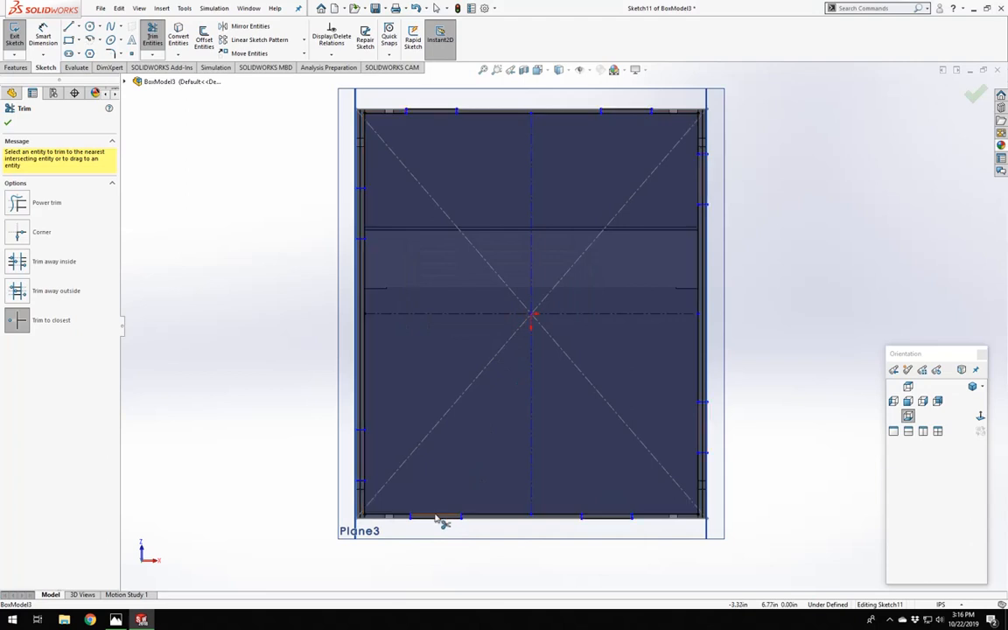
{"action": "left_click", "coordinate": [437, 517]}
{"action": "left_click", "coordinate": [364, 457]}
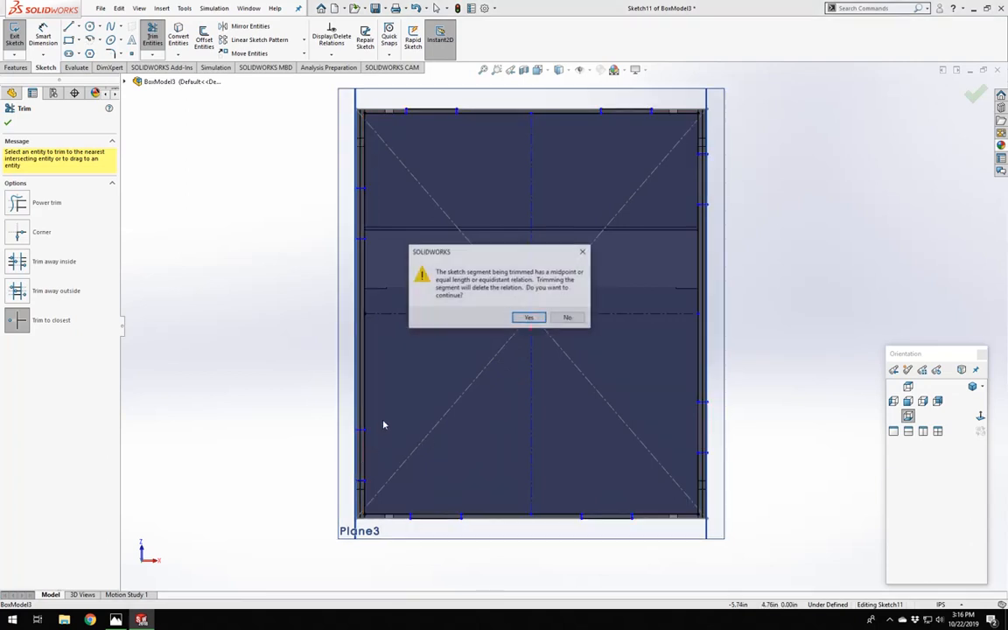
{"action": "left_click", "coordinate": [527, 318]}
{"action": "left_click", "coordinate": [365, 220]}
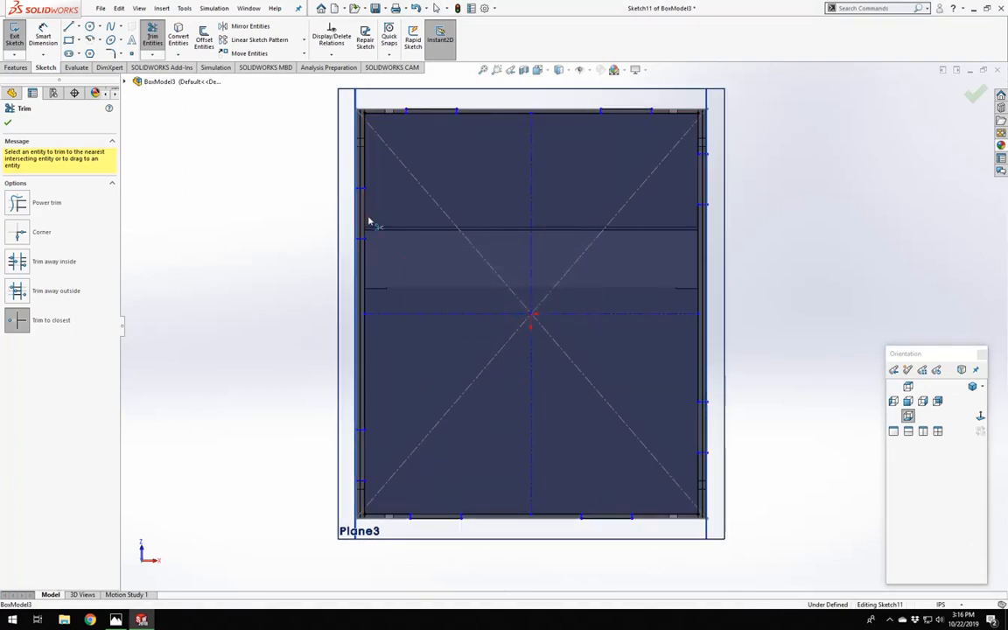
{"action": "key", "text": "Escape"}
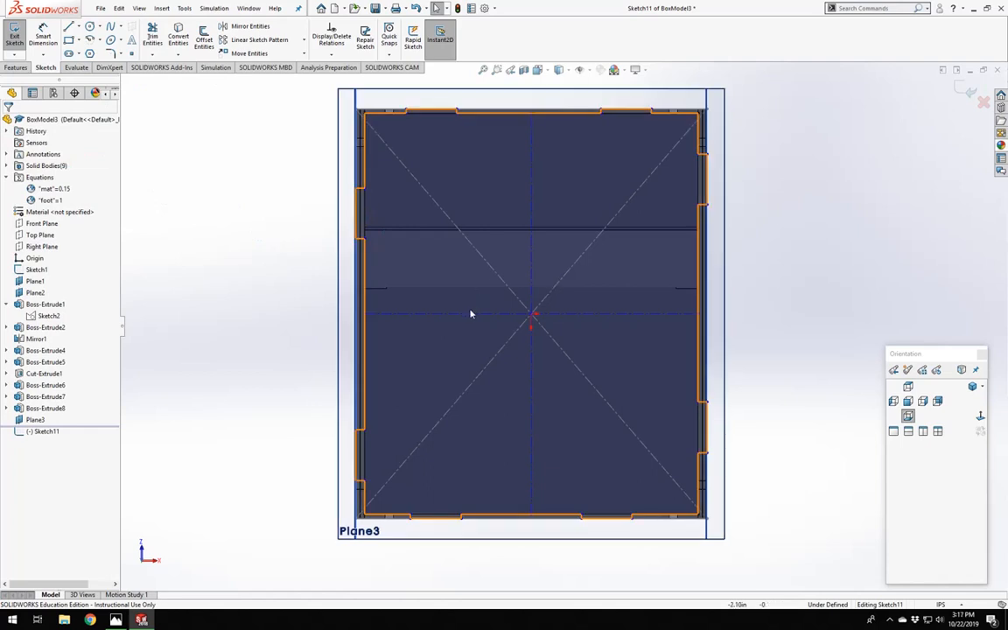
Delete the horizontal and vertical centerlines through the center of the bottom panel sketch.
{"action": "left_click", "coordinate": [473, 313]}
{"action": "key", "text": "Delete"}
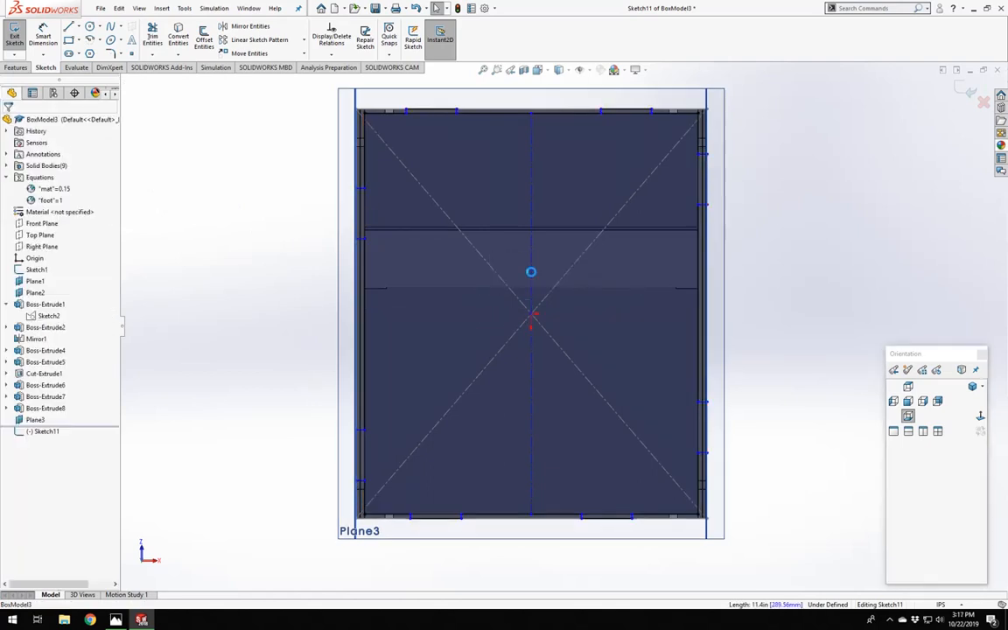
{"action": "left_click", "coordinate": [532, 242]}
{"action": "key", "text": "Delete"}
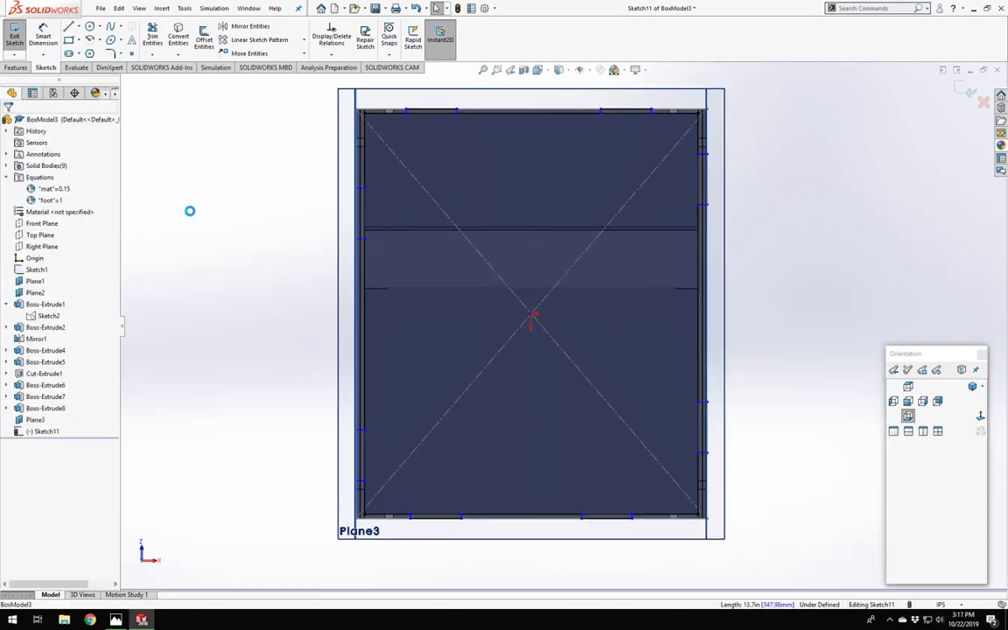
{"action": "scroll", "coordinate": [562, 325], "scroll_direction": "up", "scroll_amount": 4}
{"action": "scroll", "coordinate": [551, 297], "scroll_direction": "down", "scroll_amount": 4}
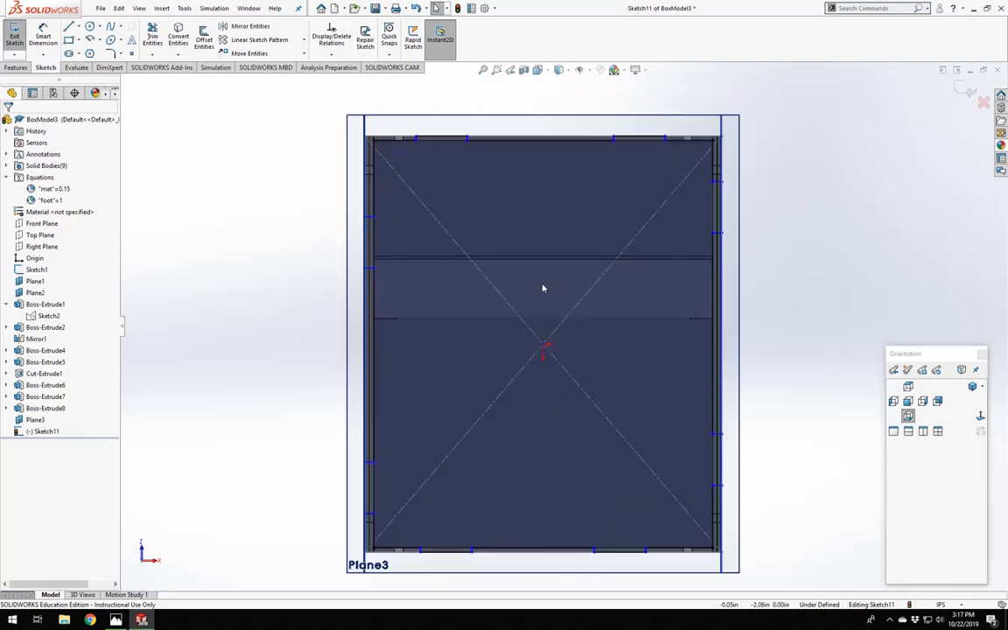
{"action": "left_click", "coordinate": [543, 347]}
{"action": "key", "text": "Escape"}
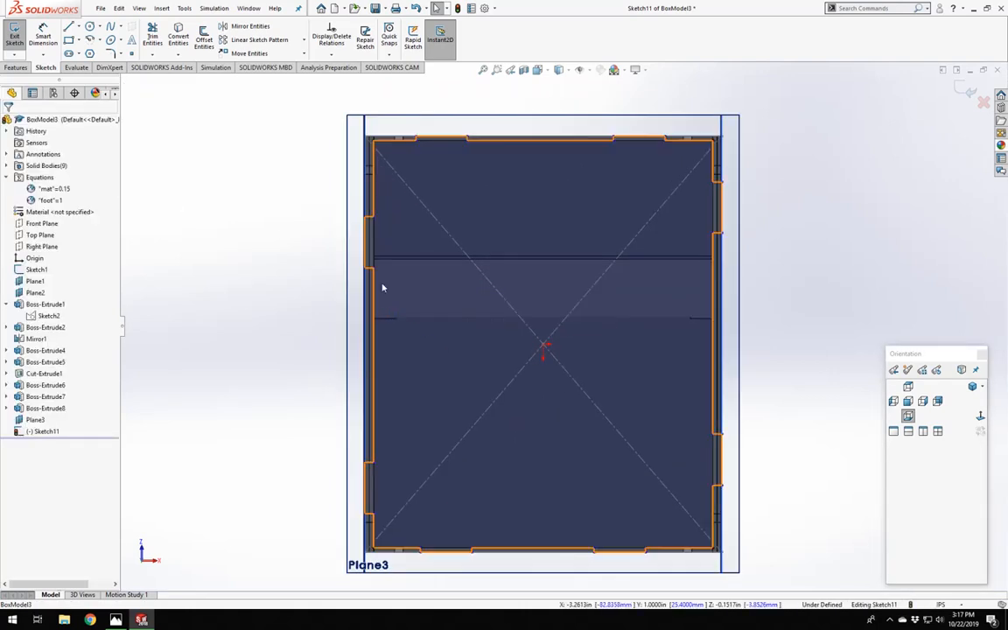
{"action": "scroll", "coordinate": [493, 216], "scroll_direction": "down", "scroll_amount": 6}
{"action": "scroll", "coordinate": [222, 327], "scroll_direction": "up", "scroll_amount": 3}
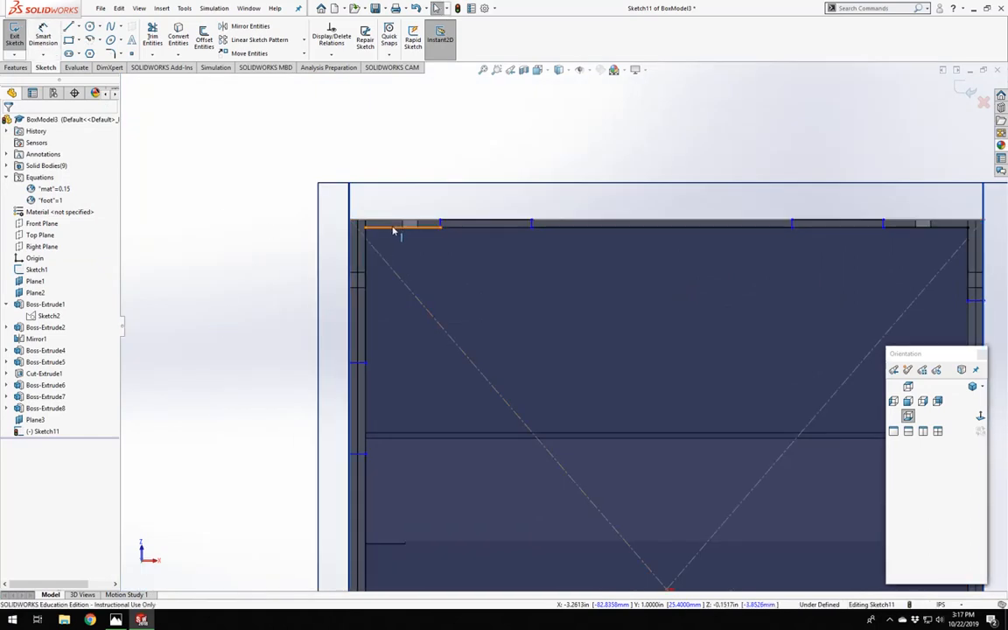
{"action": "left_click", "coordinate": [366, 258]}
{"action": "left_click", "coordinate": [462, 360], "text": "ctrl"}
{"action": "scroll", "coordinate": [462, 360], "scroll_direction": "up", "scroll_amount": 5}
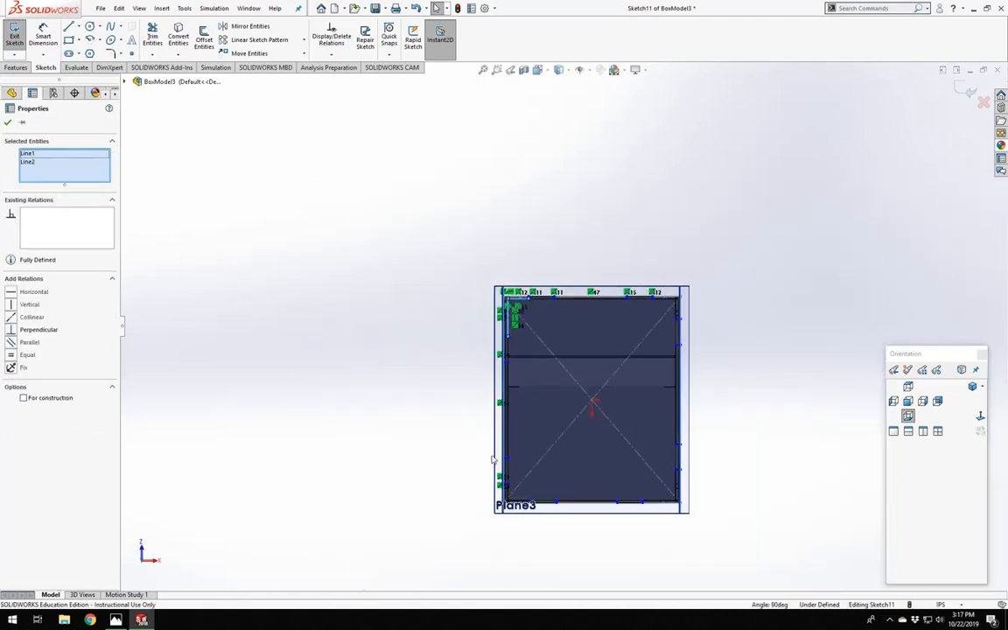
{"action": "scroll", "coordinate": [525, 479], "scroll_direction": "down", "scroll_amount": 6}
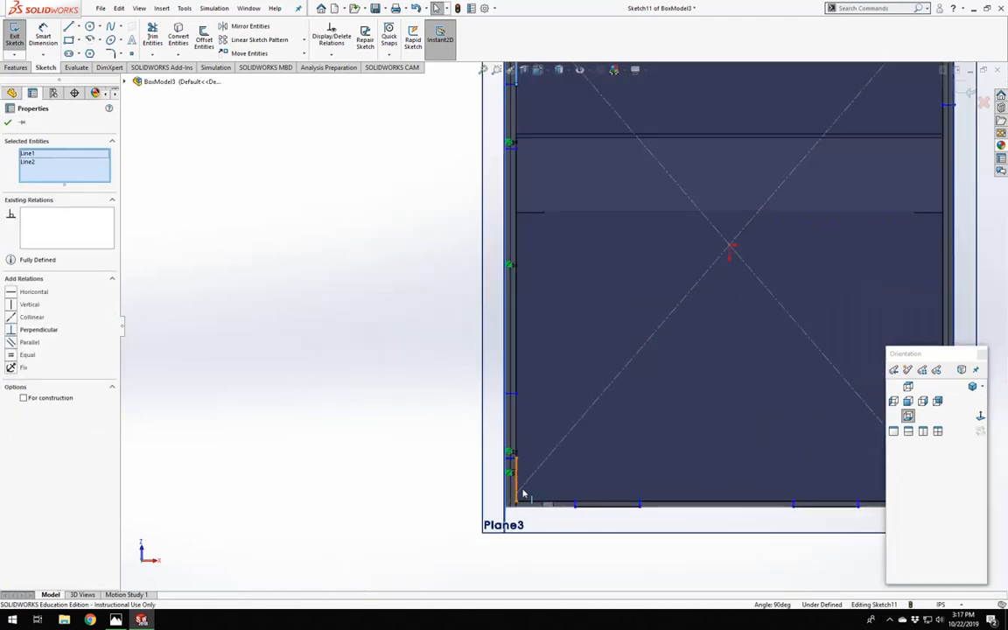
{"action": "left_click", "coordinate": [520, 493], "text": "ctrl"}
{"action": "left_click", "coordinate": [535, 503], "text": "ctrl"}
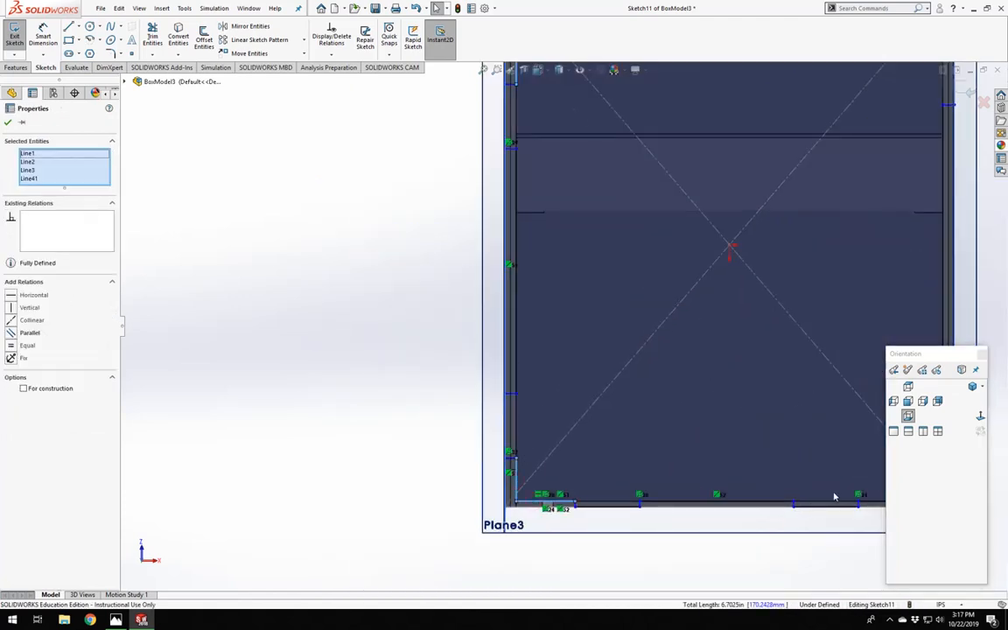
{"action": "scroll", "coordinate": [834, 497], "scroll_direction": "up", "scroll_amount": 4}
{"action": "scroll", "coordinate": [635, 298], "scroll_direction": "down", "scroll_amount": 4}
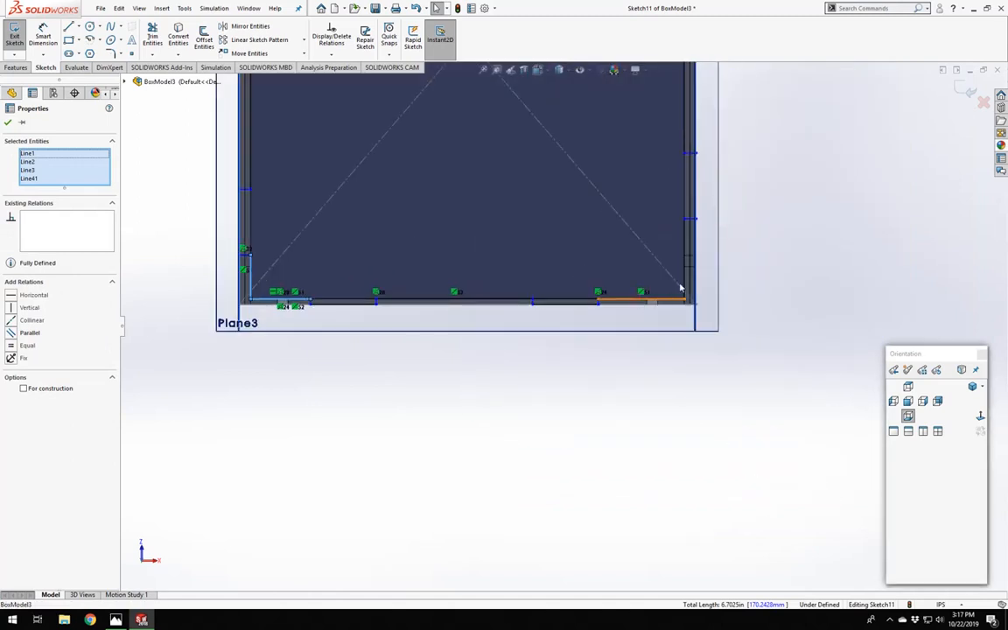
{"action": "key", "text": "ctrl+a"}
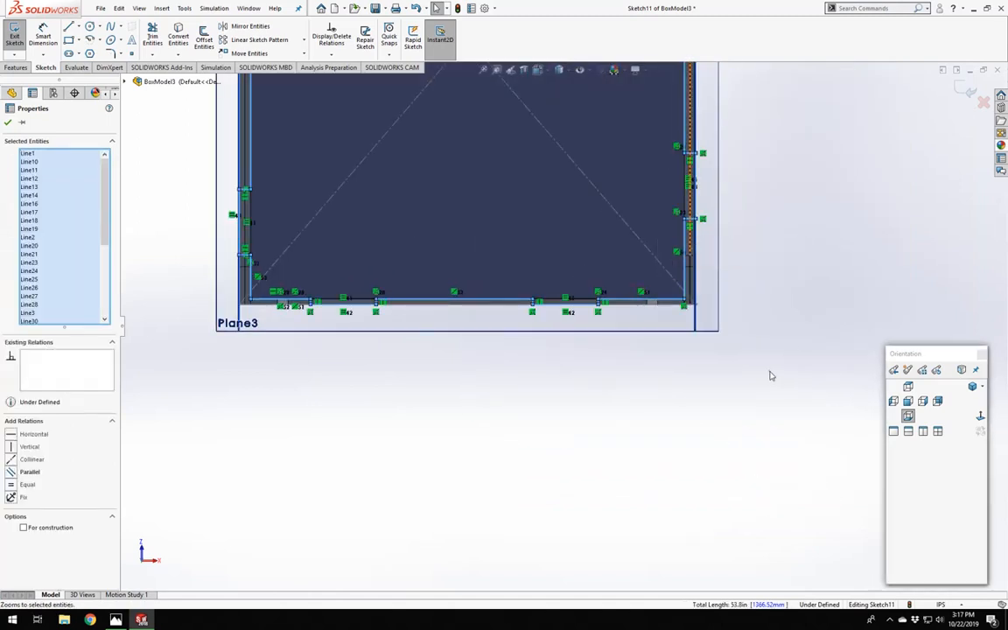
{"action": "left_click", "coordinate": [769, 371]}
Apply an Equal relation to the eight outline segments that run from the four rectangle corners to the nearest tabs.
{"action": "left_click", "coordinate": [630, 303]}
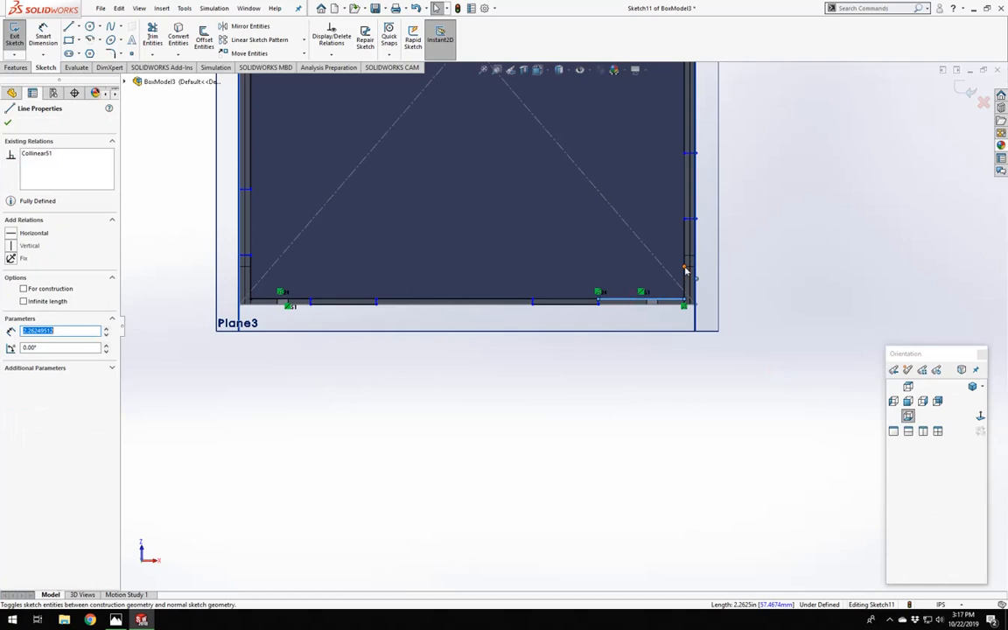
{"action": "left_click", "coordinate": [685, 260], "text": "ctrl"}
{"action": "scroll", "coordinate": [640, 114], "scroll_direction": "up", "scroll_amount": 6}
{"action": "scroll", "coordinate": [614, 178], "scroll_direction": "down", "scroll_amount": 3}
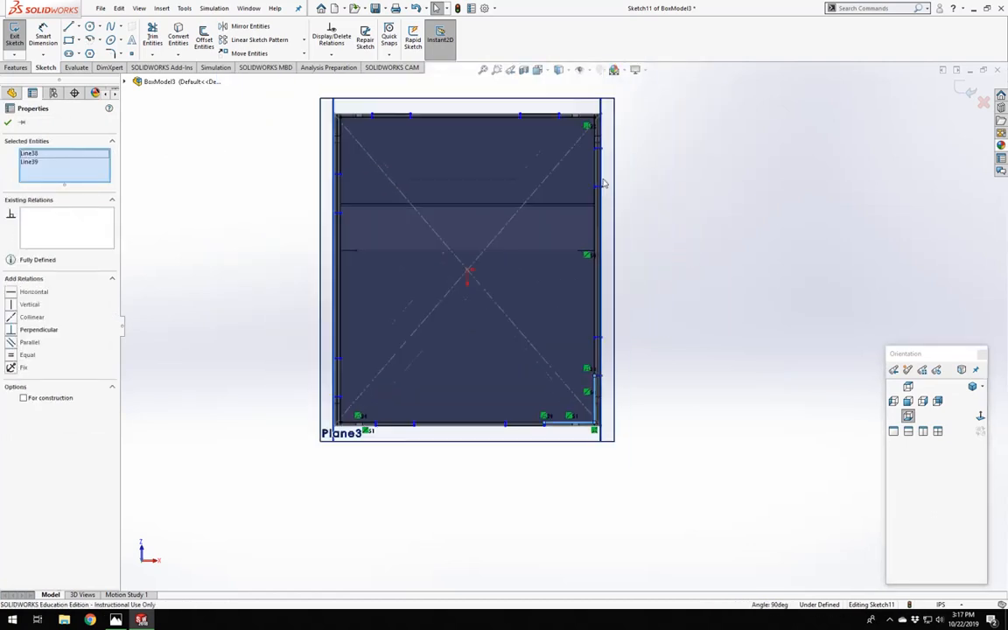
{"action": "scroll", "coordinate": [603, 183], "scroll_direction": "up", "scroll_amount": 3}
{"action": "scroll", "coordinate": [605, 175], "scroll_direction": "down", "scroll_amount": 4}
{"action": "left_click", "coordinate": [529, 276], "text": "ctrl"}
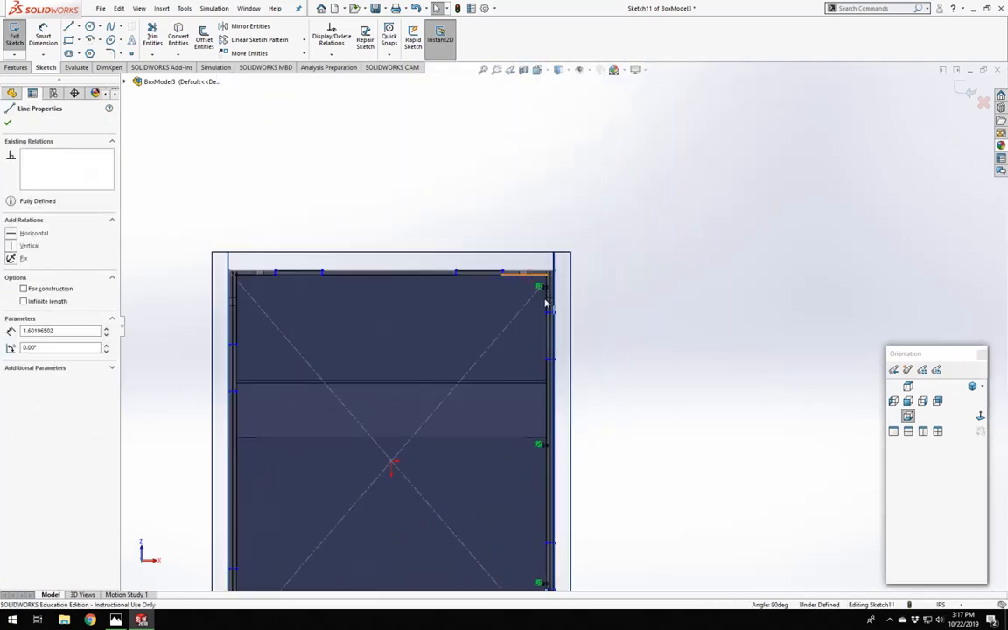
{"action": "left_click", "coordinate": [521, 311], "text": "ctrl"}
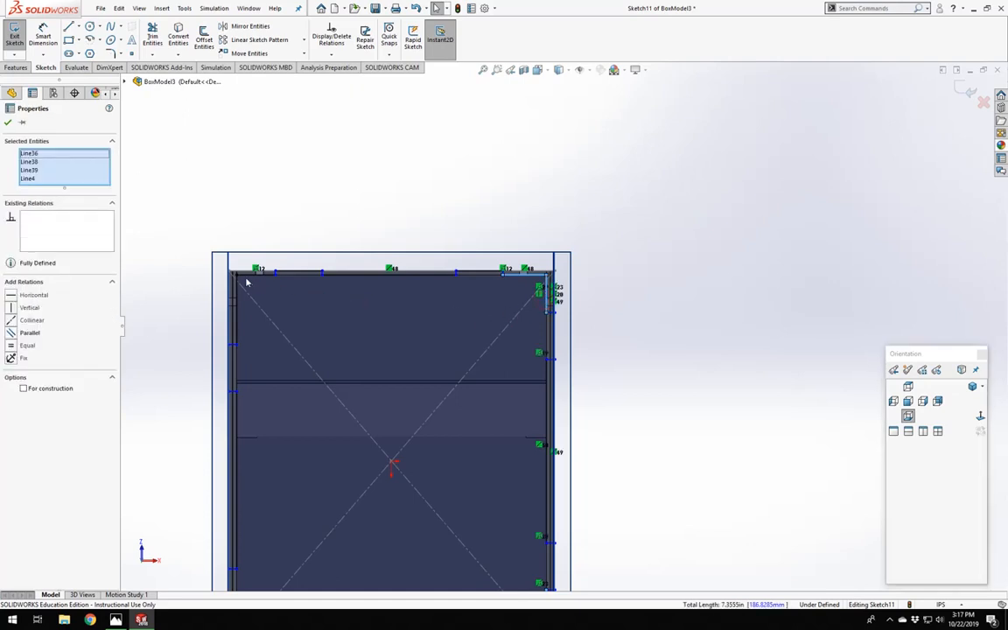
{"action": "left_click", "coordinate": [239, 320], "text": "ctrl"}
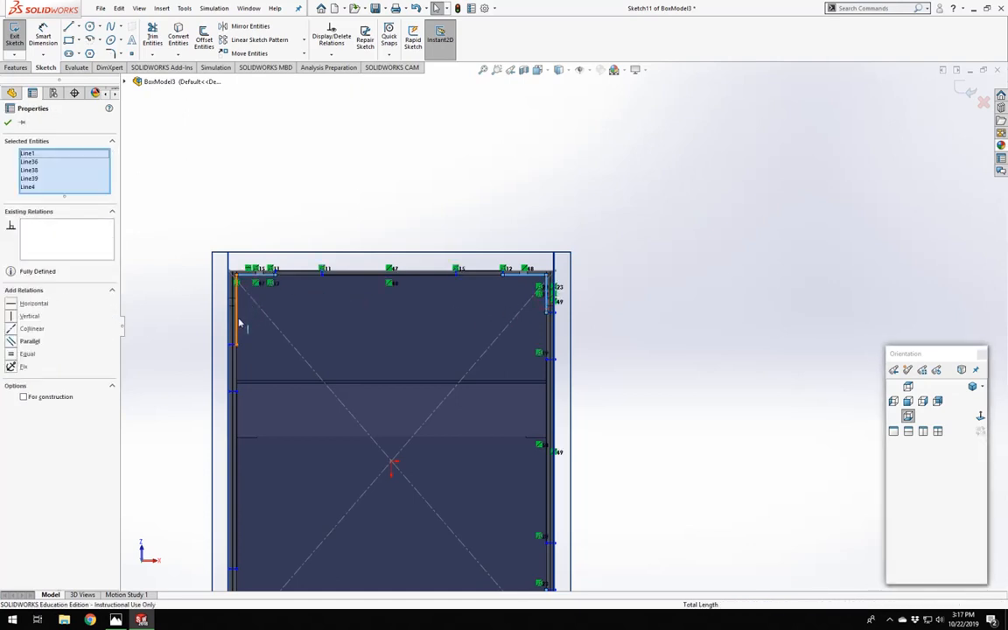
{"action": "left_click", "coordinate": [237, 322], "text": "ctrl"}
{"action": "scroll", "coordinate": [391, 427], "scroll_direction": "up", "scroll_amount": 4}
{"action": "scroll", "coordinate": [532, 388], "scroll_direction": "down", "scroll_amount": 6}
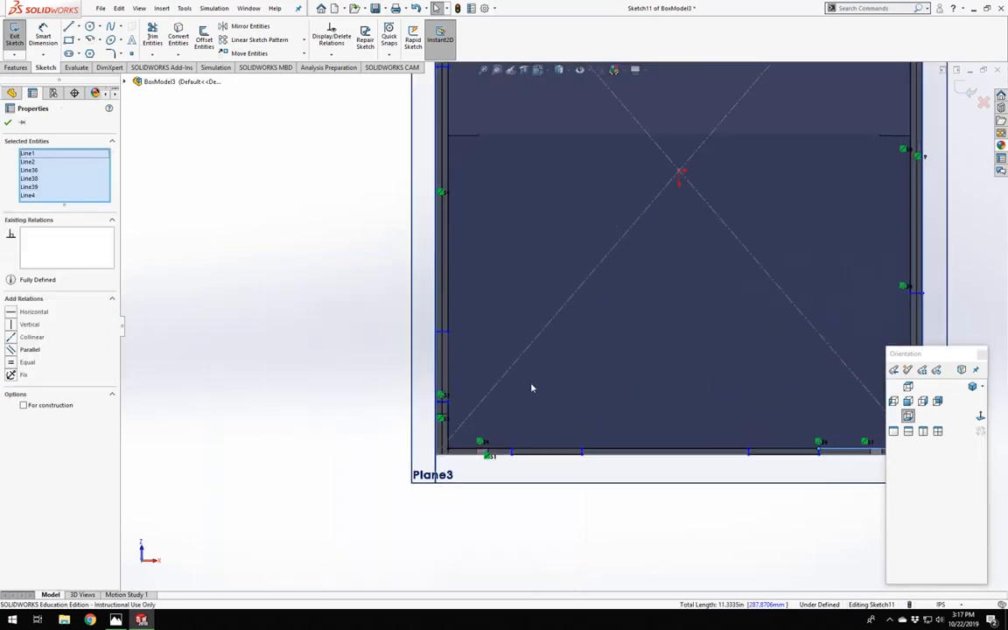
{"action": "left_click", "coordinate": [458, 452], "text": "ctrl"}
{"action": "left_click", "coordinate": [458, 452], "text": "ctrl"}
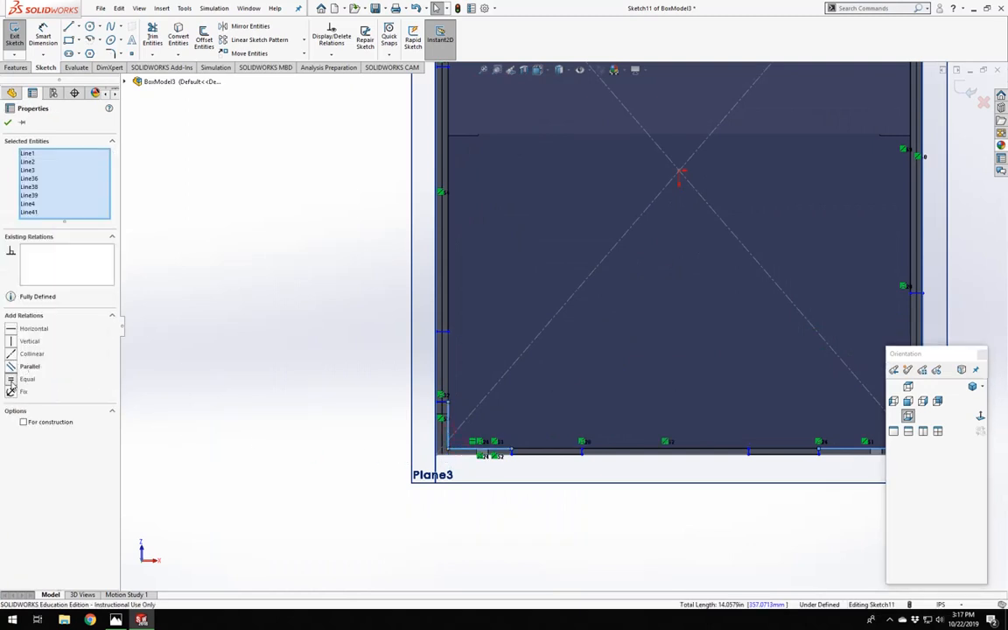
{"action": "left_click", "coordinate": [327, 273]}
Dimension the front edge's segment between the negative-X corner and its nearest tab to 2 in.
{"action": "scroll", "coordinate": [515, 189], "scroll_direction": "up", "scroll_amount": 5}
{"action": "scroll", "coordinate": [538, 149], "scroll_direction": "down", "scroll_amount": 4}
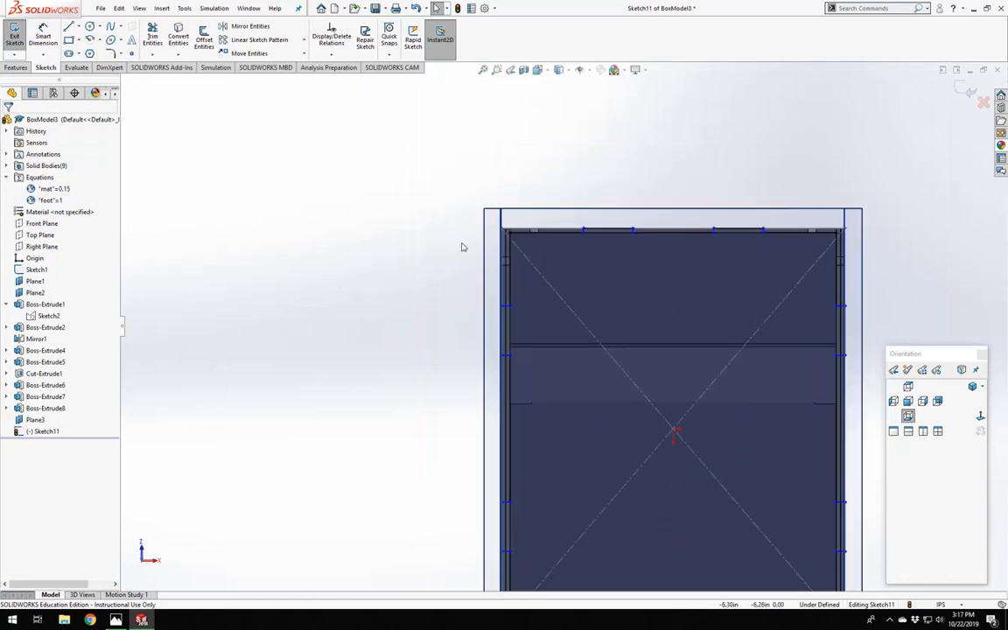
{"action": "left_click", "coordinate": [533, 235]}
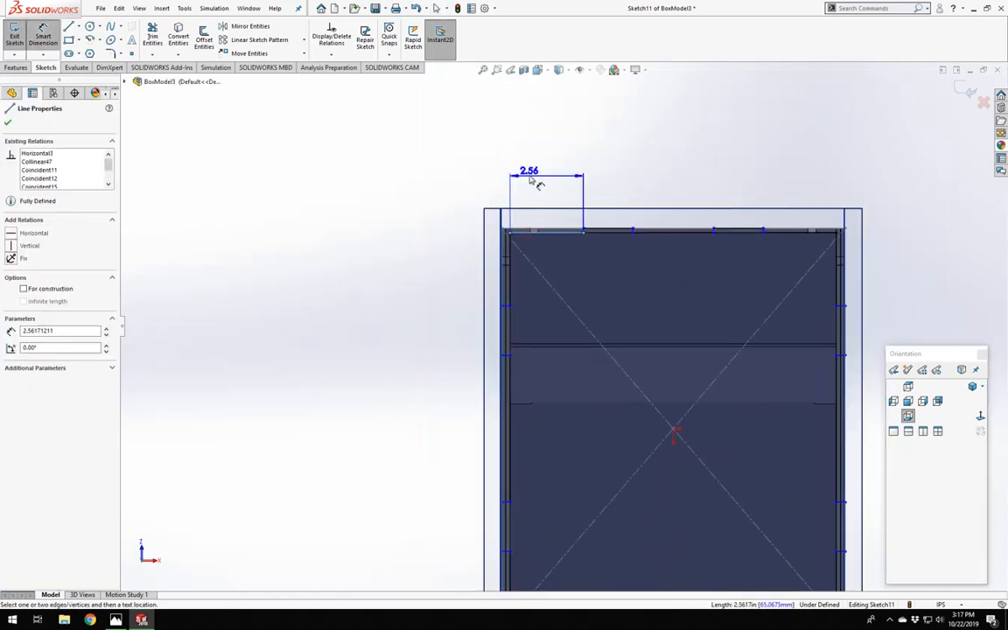
{"action": "left_click", "coordinate": [534, 188]}
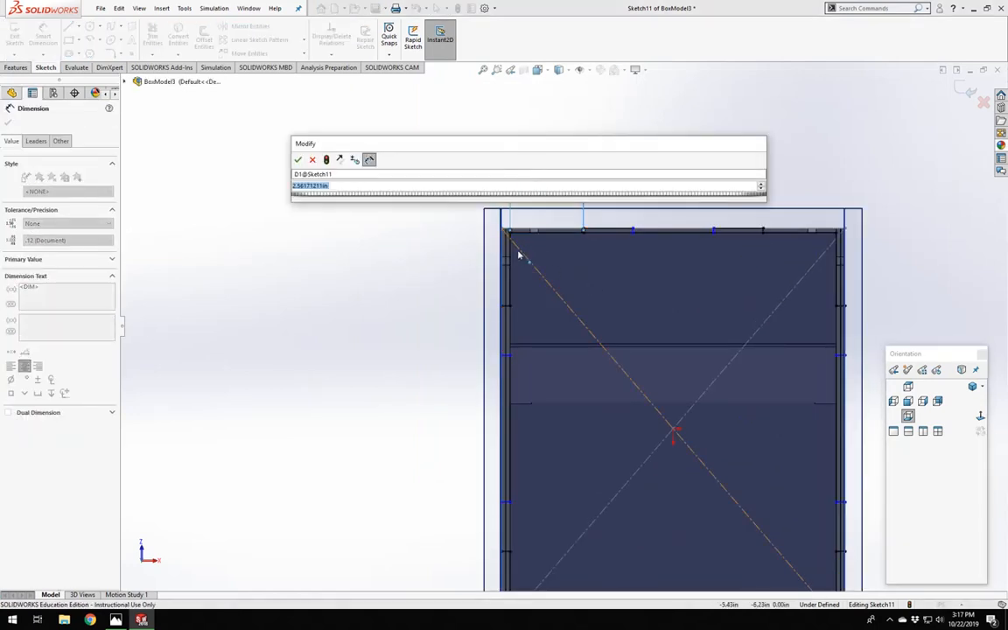
{"action": "type", "text": "2"}
{"action": "key", "text": "Return"}
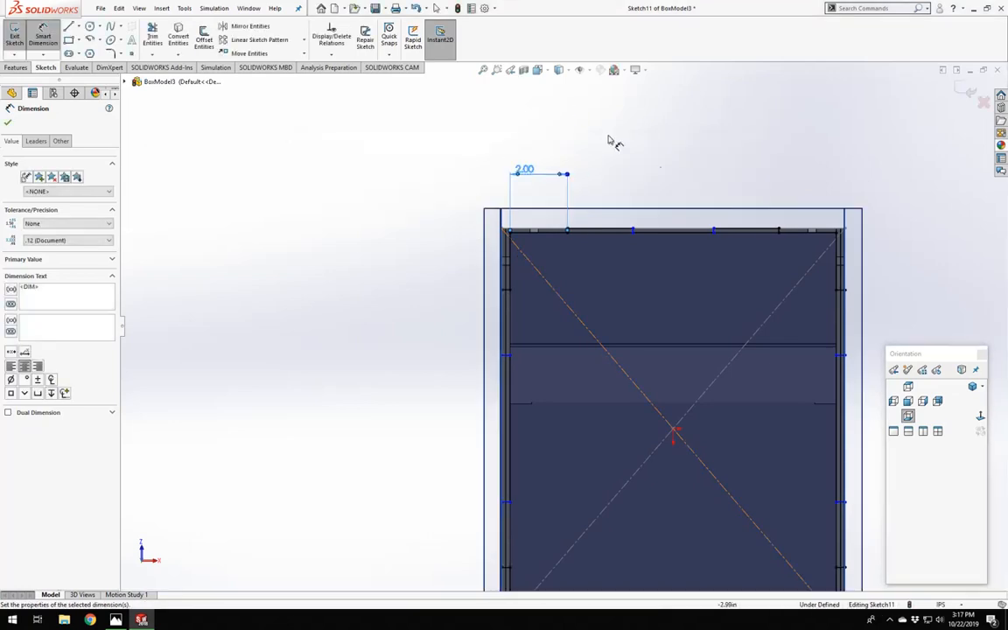
Set the front corner segment's length dimension to 1.5 in.
{"action": "middle_click_drag", "start_coordinate": [608, 142], "coordinate": [603, 394]}
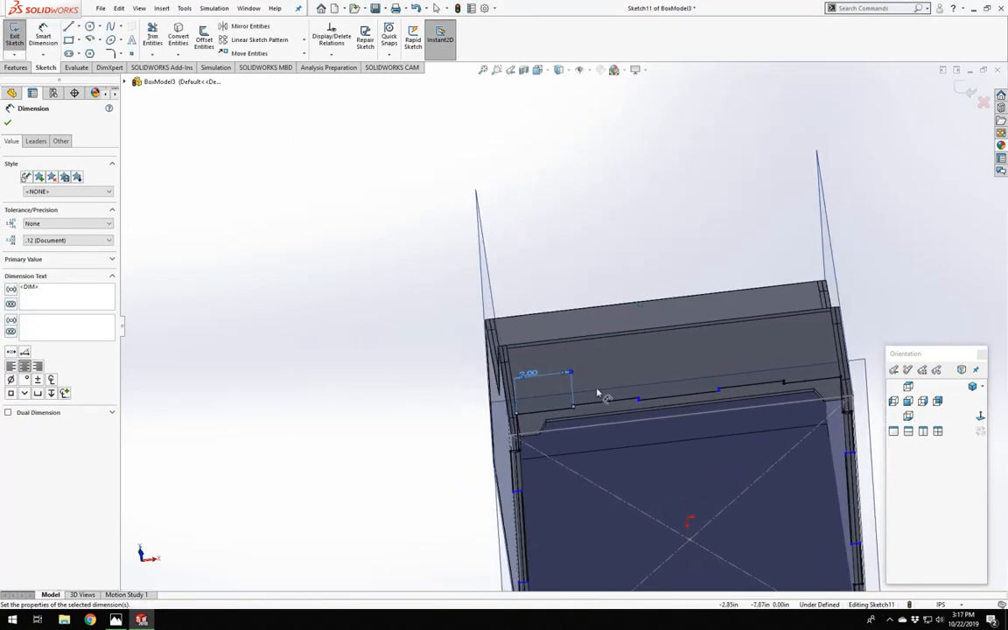
{"action": "scroll", "coordinate": [597, 393], "scroll_direction": "up", "scroll_amount": 2}
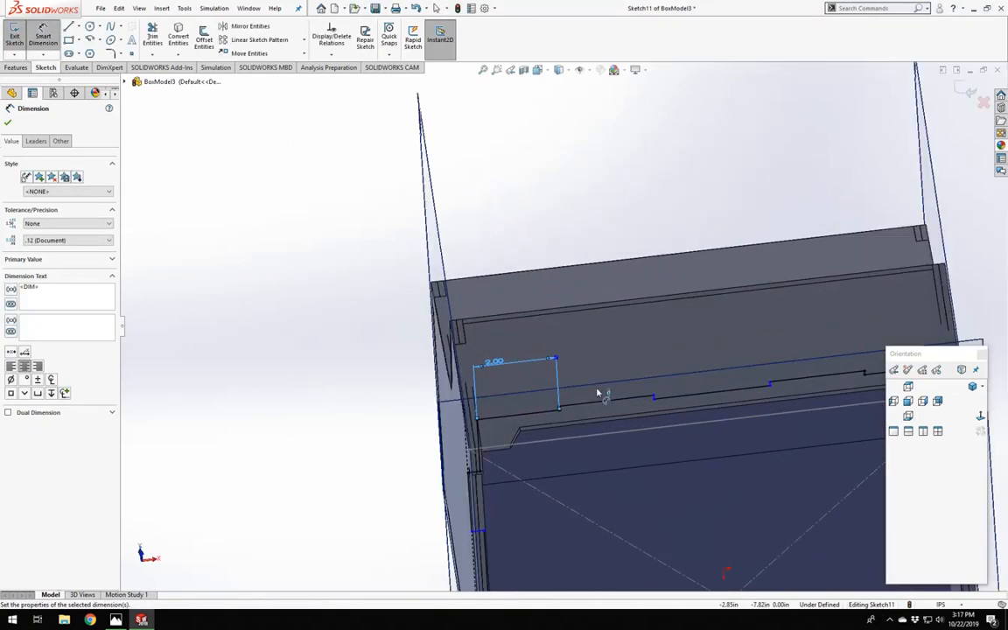
{"action": "double_click", "coordinate": [495, 366]}
{"action": "type", "text": "1.5"}
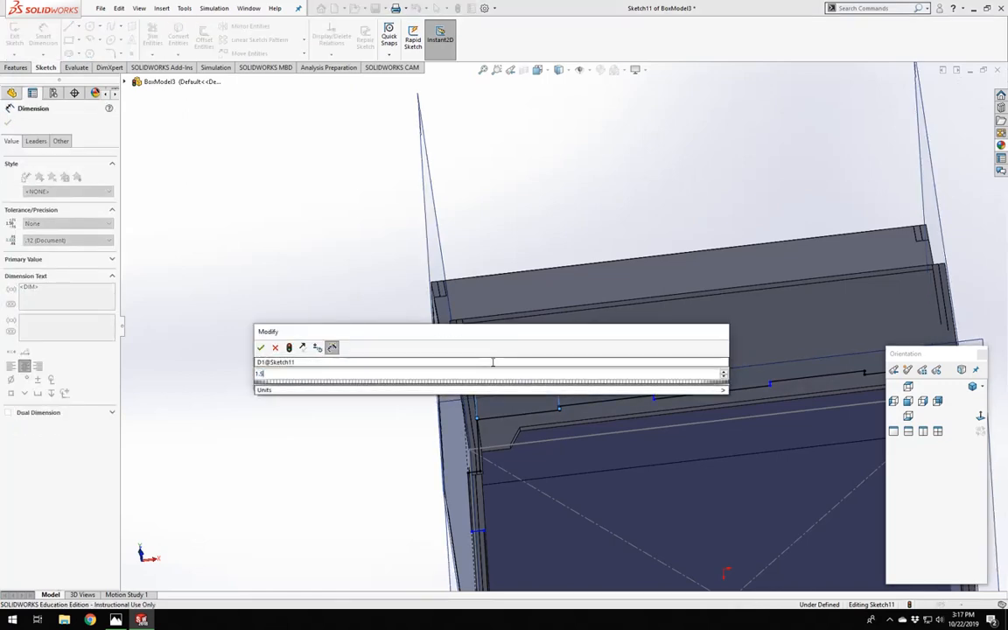
{"action": "key", "text": "Return"}
Dimension the outer line of the adjacent front-edge tab to 1.5 in and leave the dimension command.
{"action": "middle_click_drag", "start_coordinate": [603, 434], "coordinate": [592, 407]}
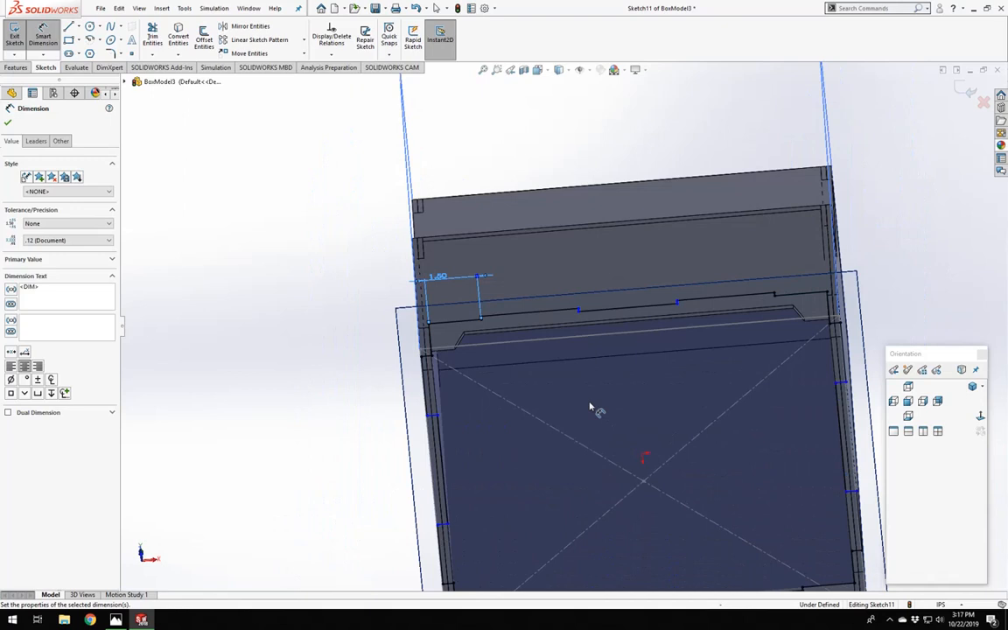
{"action": "left_click", "coordinate": [529, 315]}
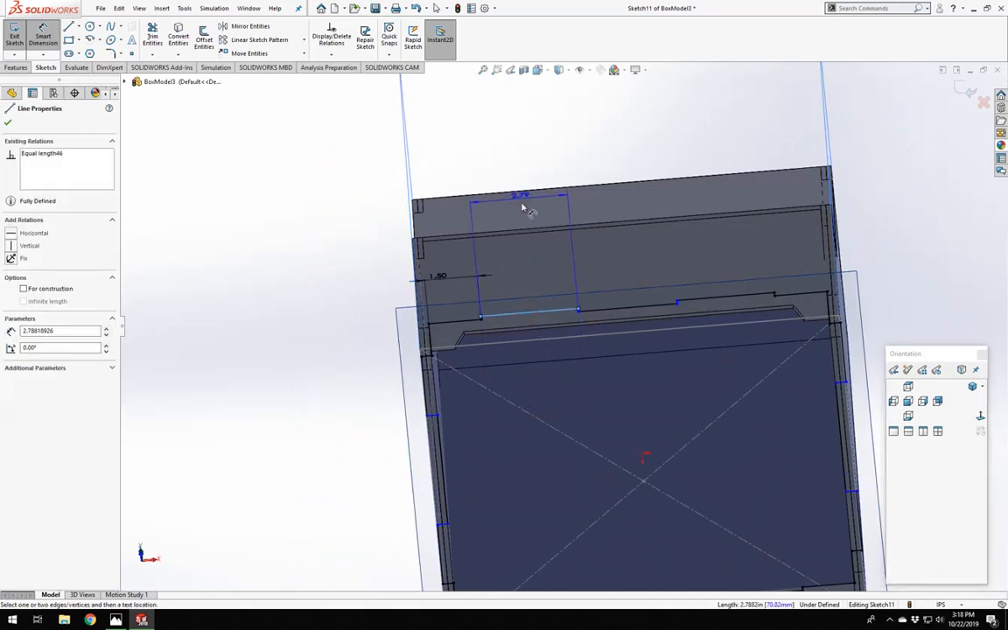
{"action": "left_click", "coordinate": [525, 292]}
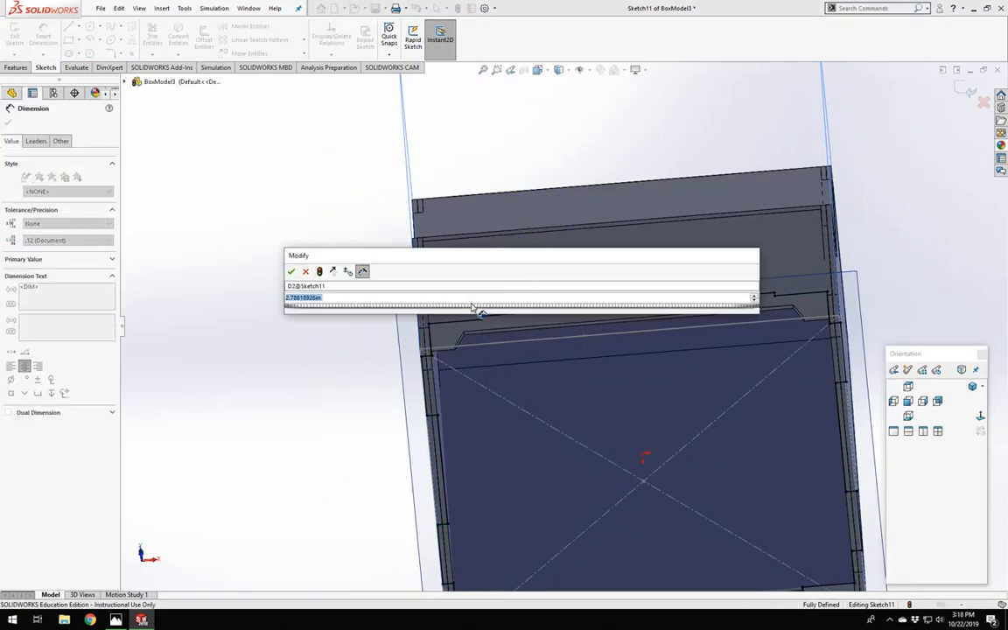
{"action": "key", "text": "Return"}
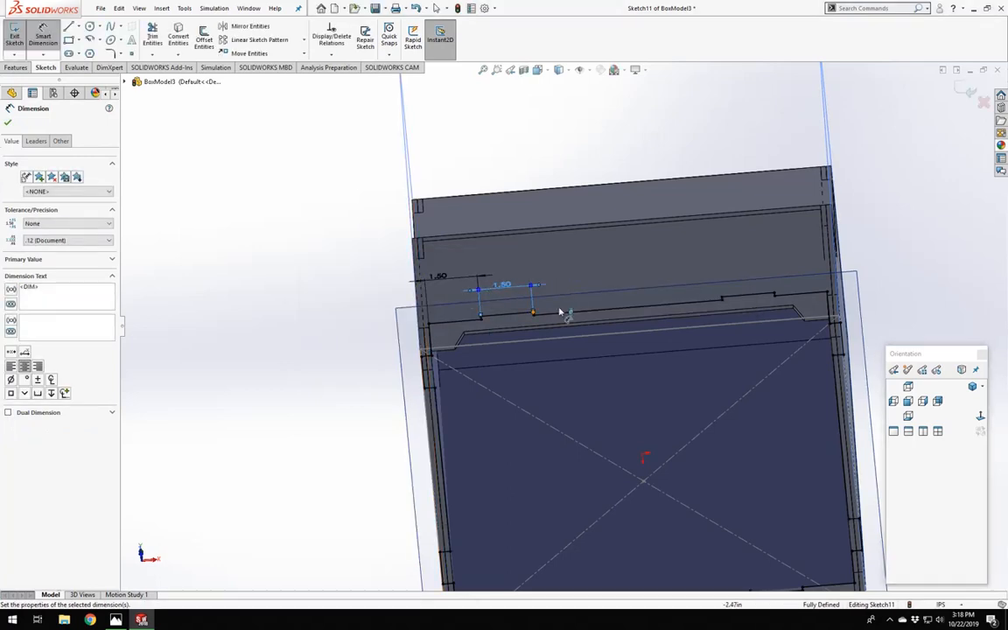
{"action": "scroll", "coordinate": [564, 315], "scroll_direction": "up", "scroll_amount": 4}
{"action": "key", "text": "Escape"}
Extrude the tabbed bottom outline blind by the global variable "mat" (0.15 in) as a separate body, with Merge result off.
{"action": "mouse_move", "coordinate": [575, 392]}
{"action": "middle_mouse_down"}
{"action": "mouse_move", "coordinate": [540, 417]}
{"action": "mouse_move", "coordinate": [559, 456]}
{"action": "mouse_move", "coordinate": [540, 383]}
{"action": "mouse_move", "coordinate": [551, 262]}
{"action": "mouse_move", "coordinate": [385, 357]}
{"action": "middle_mouse_up"}
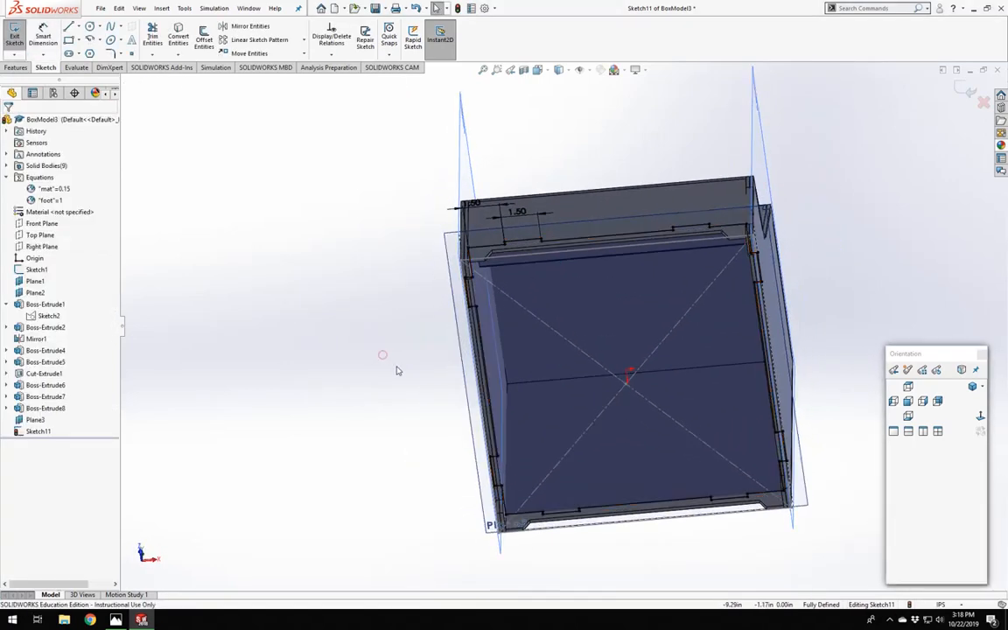
{"action": "left_click", "coordinate": [16, 39]}
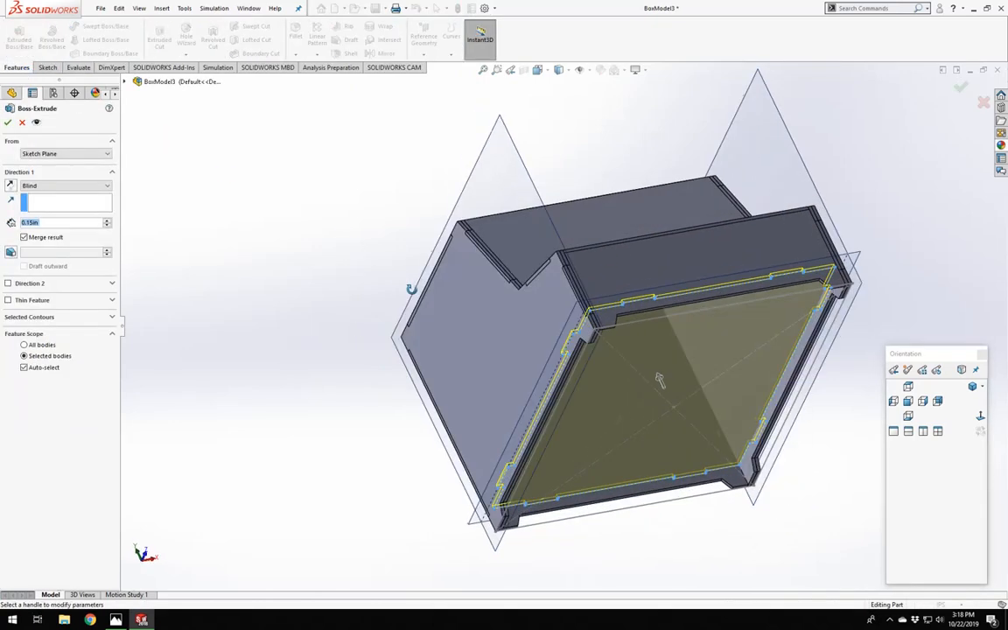
{"action": "left_click", "coordinate": [62, 222]}
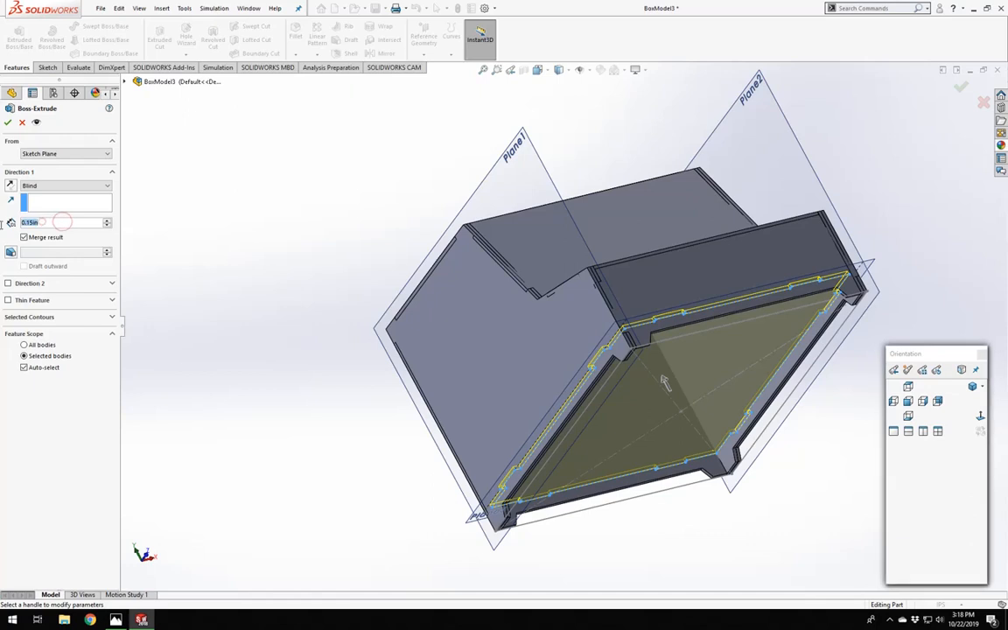
{"action": "type", "text": "="}
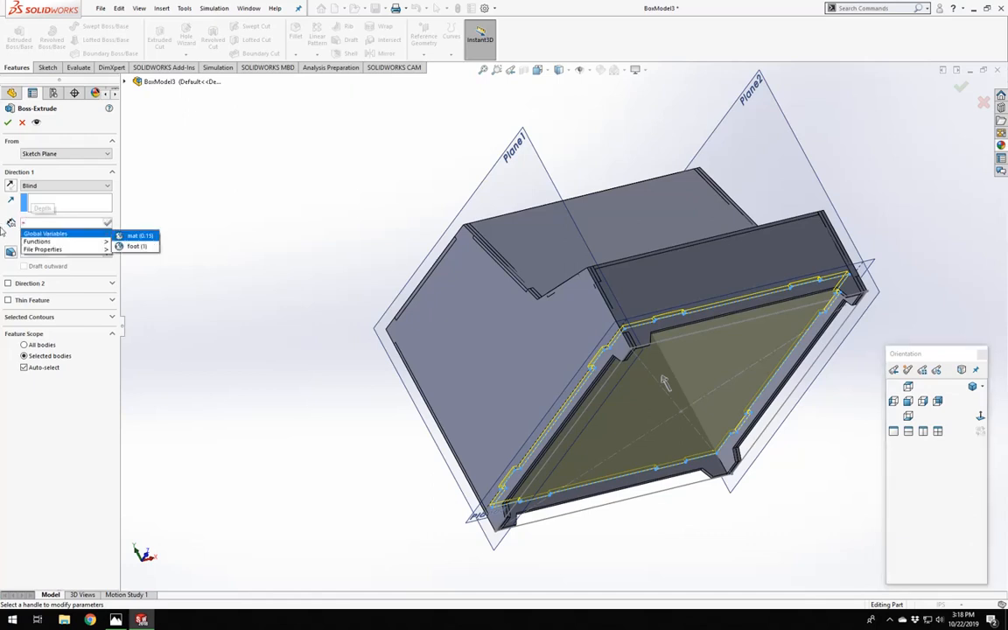
{"action": "key", "text": "Return"}
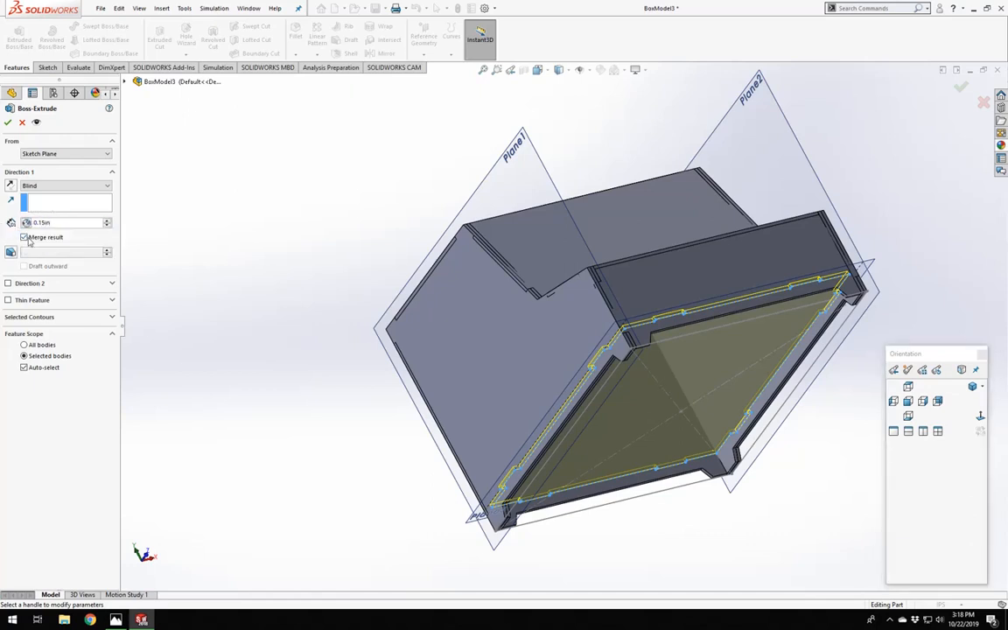
{"action": "left_click", "coordinate": [299, 396]}
{"action": "scroll", "coordinate": [587, 259], "scroll_direction": "up", "scroll_amount": 4}
{"action": "scroll", "coordinate": [564, 275], "scroll_direction": "down", "scroll_amount": 4}
{"action": "middle_click_drag", "start_coordinate": [549, 323], "coordinate": [534, 442]}
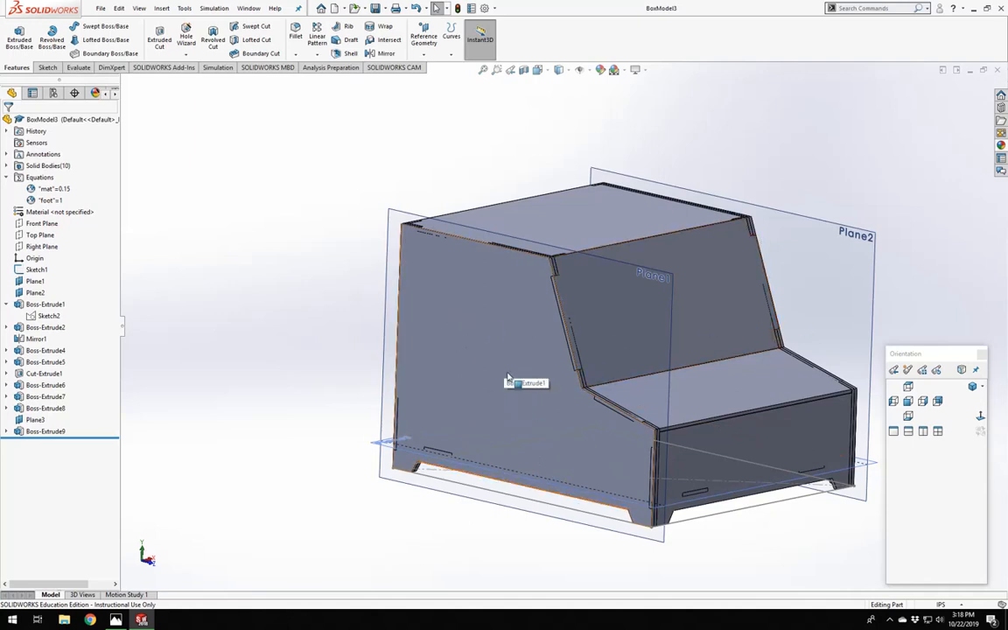
{"action": "scroll", "coordinate": [473, 303], "scroll_direction": "up", "scroll_amount": 2}
{"action": "middle_click_drag", "start_coordinate": [517, 339], "coordinate": [620, 415]}
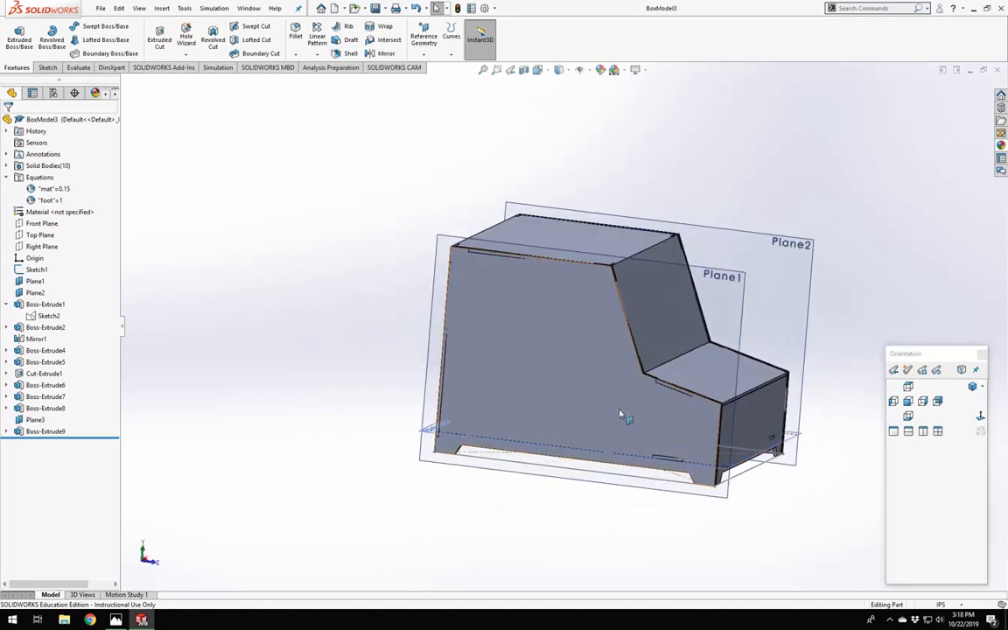
Start a sketch on the outer left side panel's face, viewed straight on, and hide the LeftSide_Outer body.
{"action": "left_click", "coordinate": [582, 372]}
{"action": "left_click", "coordinate": [628, 335]}
{"action": "left_click", "coordinate": [981, 417]}
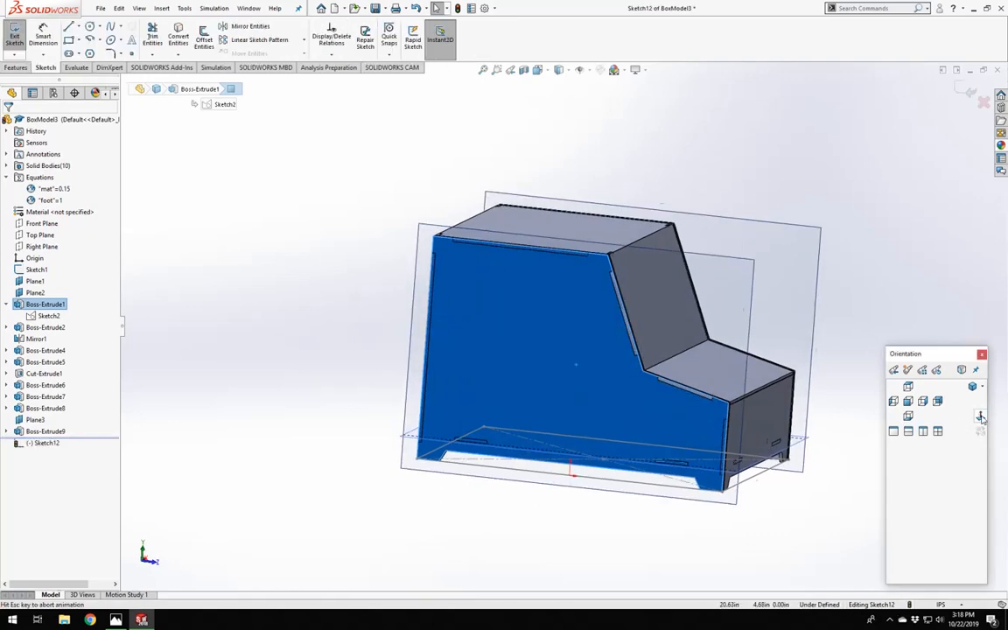
{"action": "left_click", "coordinate": [913, 245]}
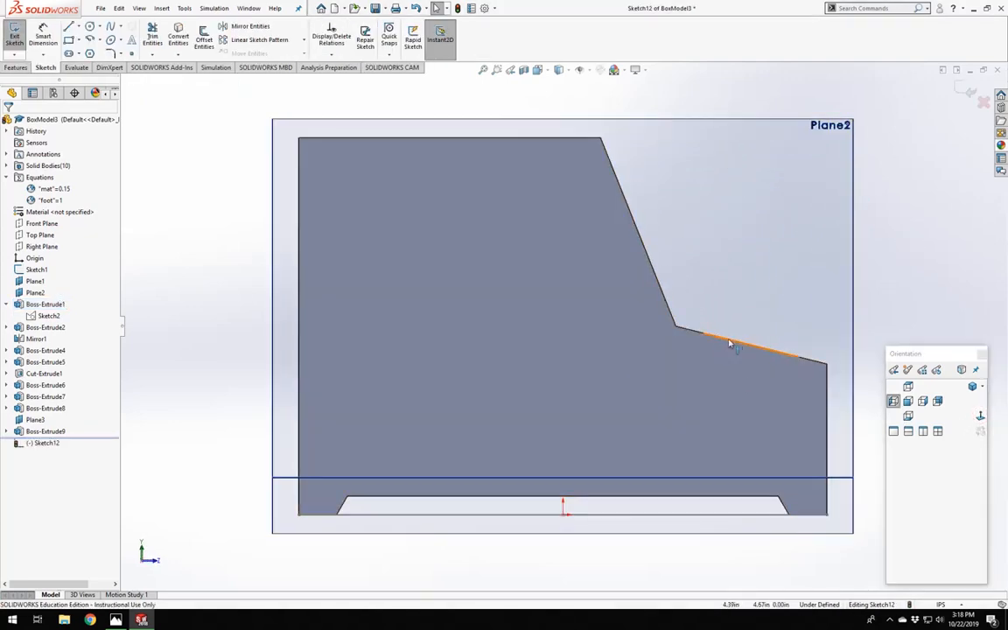
{"action": "right_click", "coordinate": [629, 369]}
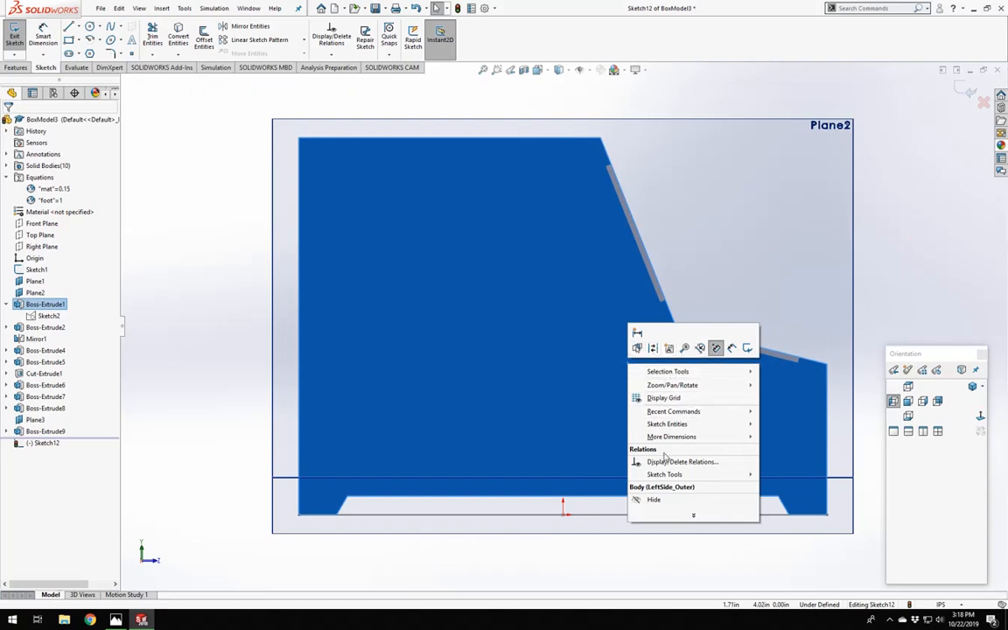
{"action": "left_click", "coordinate": [659, 501]}
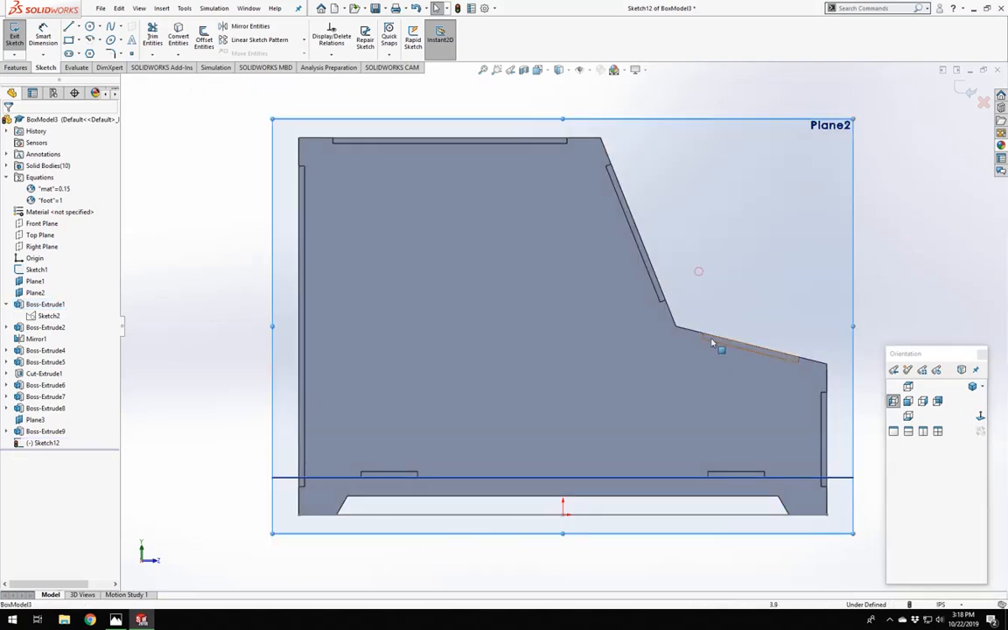
Convert the end faces of all seven exposed panel tabs along the left side into sketch outlines.
{"action": "left_click", "coordinate": [713, 343]}
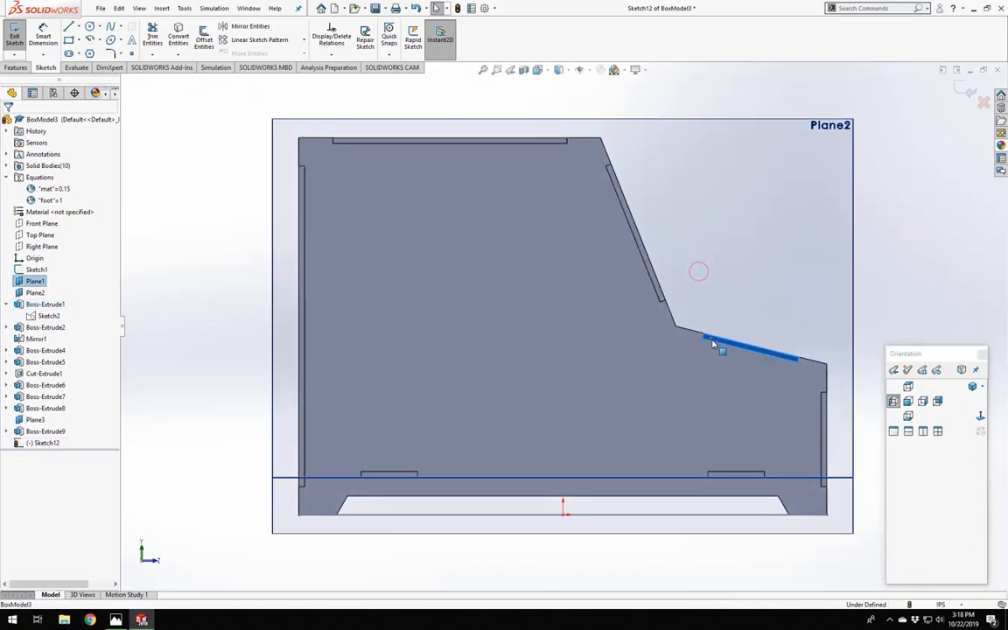
{"action": "left_click", "coordinate": [646, 254], "text": "ctrl"}
{"action": "left_click", "coordinate": [439, 143], "text": "ctrl"}
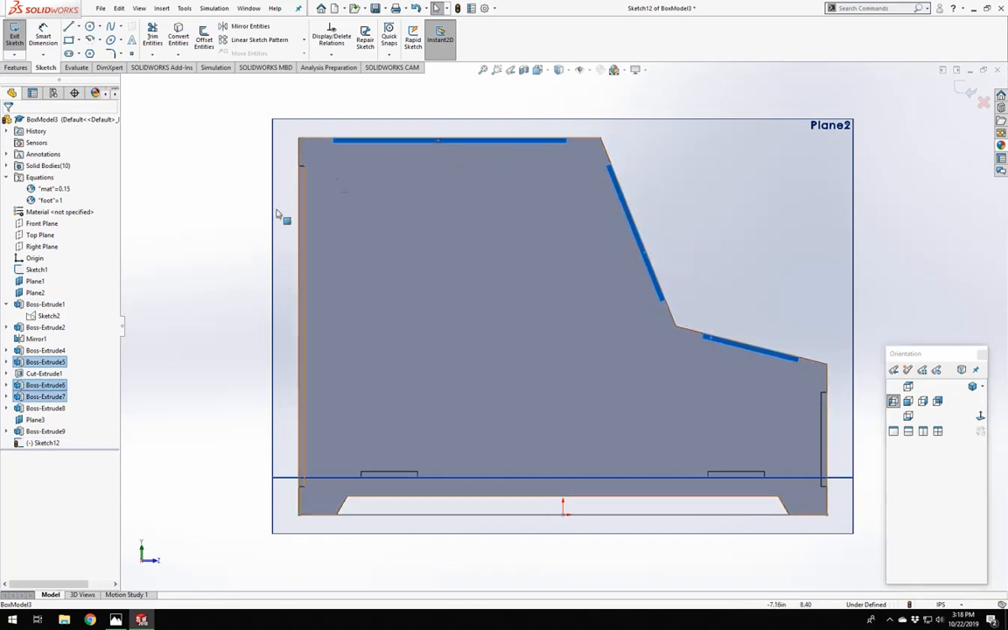
{"action": "left_click", "coordinate": [303, 204], "text": "ctrl"}
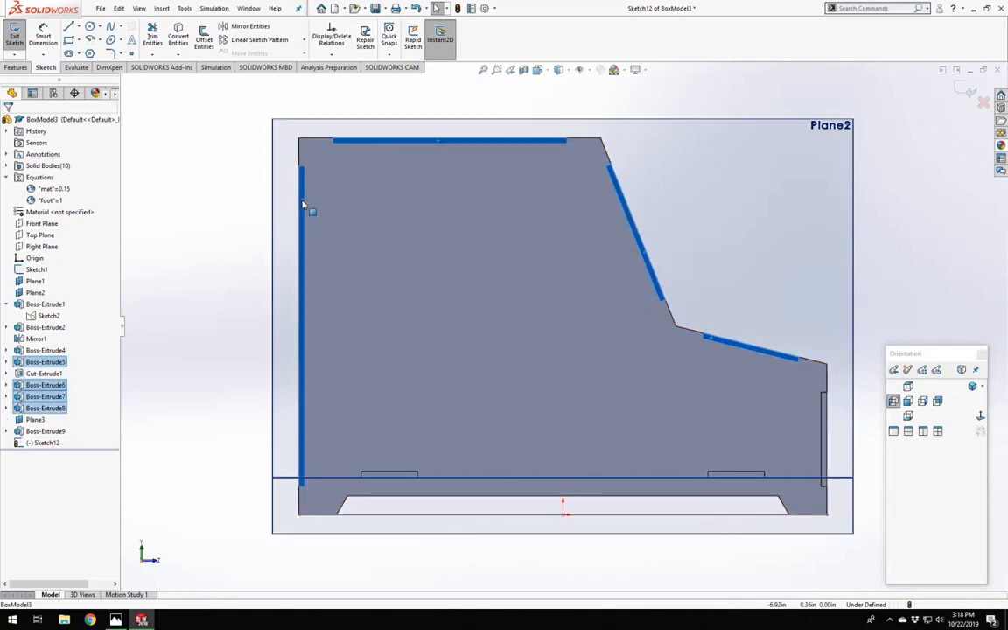
{"action": "left_click", "coordinate": [372, 475], "text": "ctrl"}
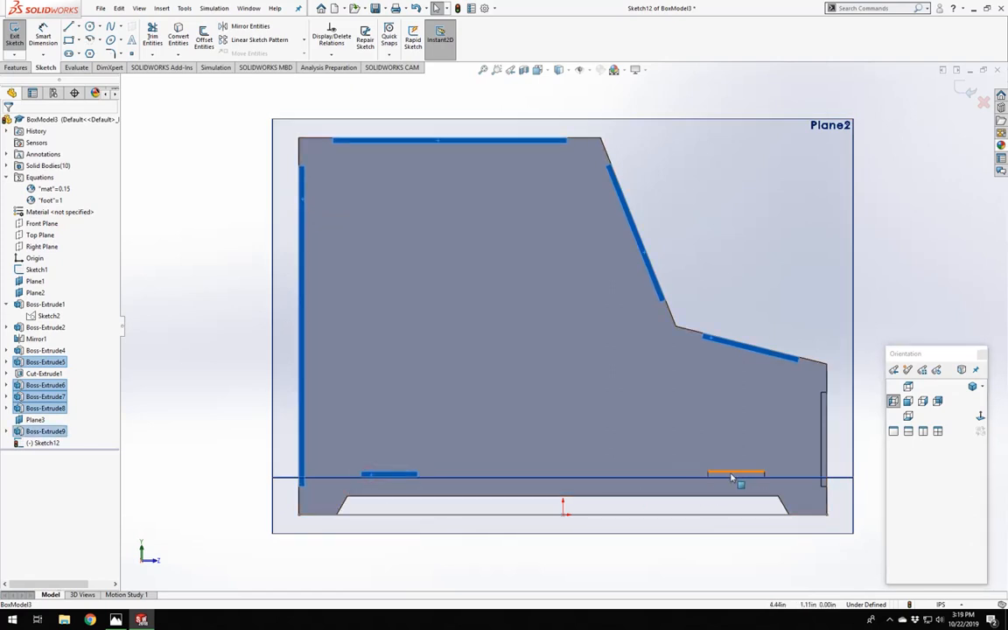
{"action": "left_click", "coordinate": [734, 475], "text": "ctrl"}
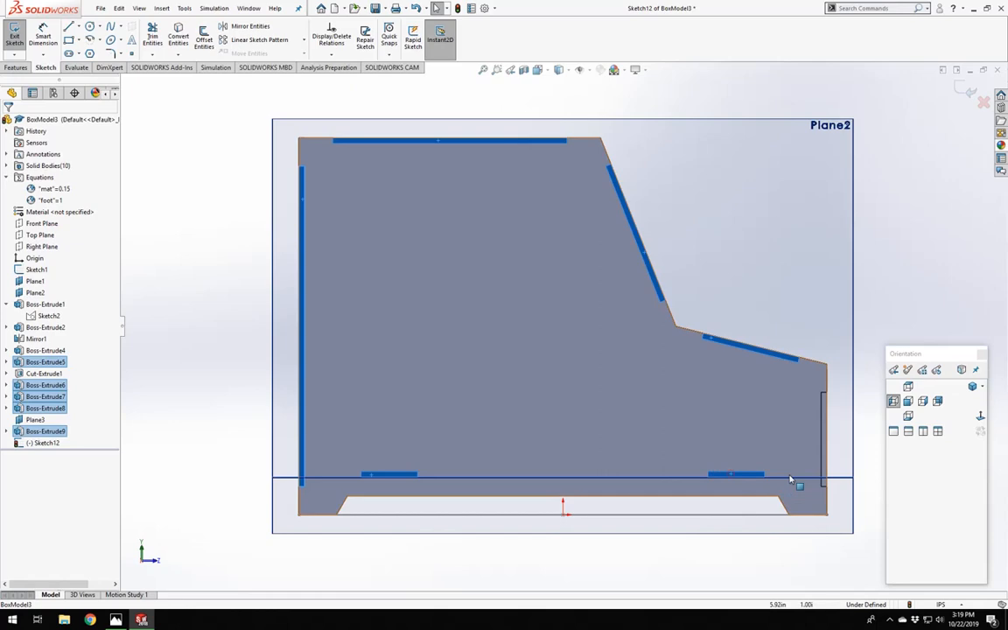
{"action": "left_click", "coordinate": [826, 433], "text": "ctrl"}
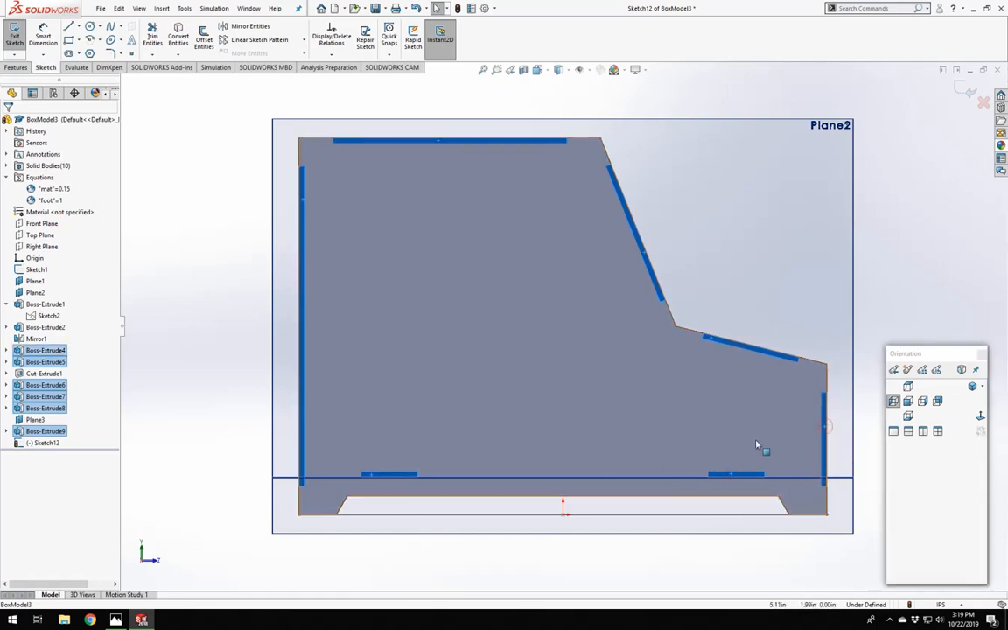
{"action": "middle_click_drag", "start_coordinate": [761, 446], "coordinate": [486, 517]}
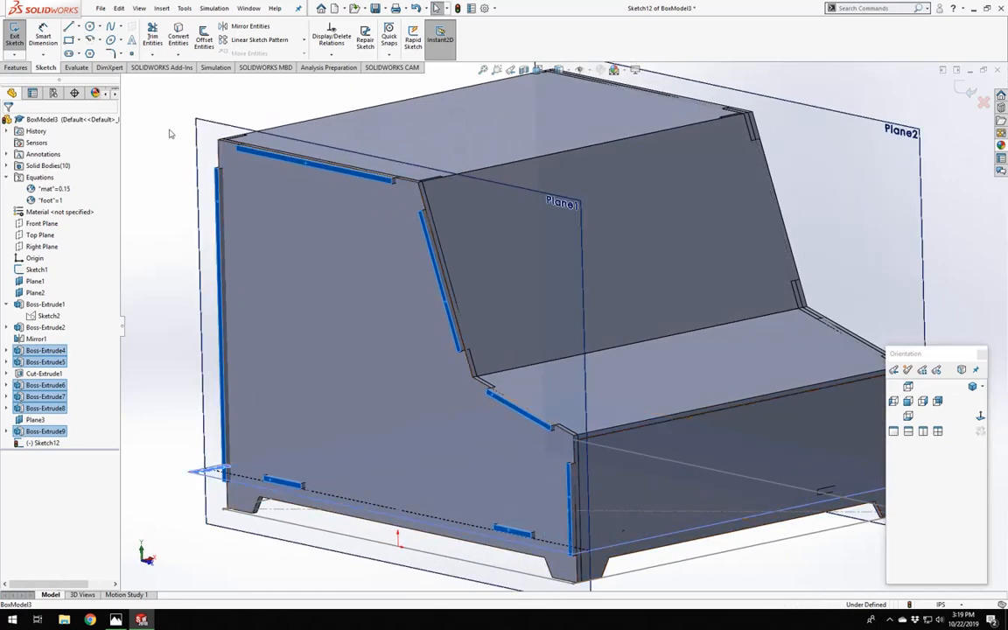
{"action": "left_click", "coordinate": [179, 35]}
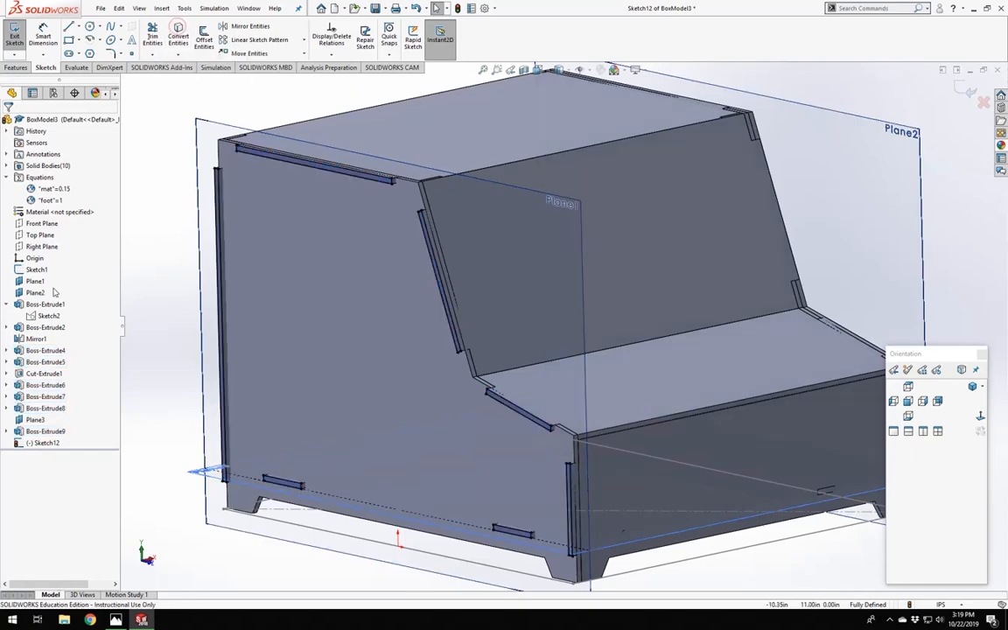
Show the hidden LeftSide_Outer body again.
{"action": "mouse_move", "coordinate": [452, 423]}
{"action": "middle_mouse_down"}
{"action": "mouse_move", "coordinate": [448, 355]}
{"action": "mouse_move", "coordinate": [471, 379]}
{"action": "middle_mouse_up"}
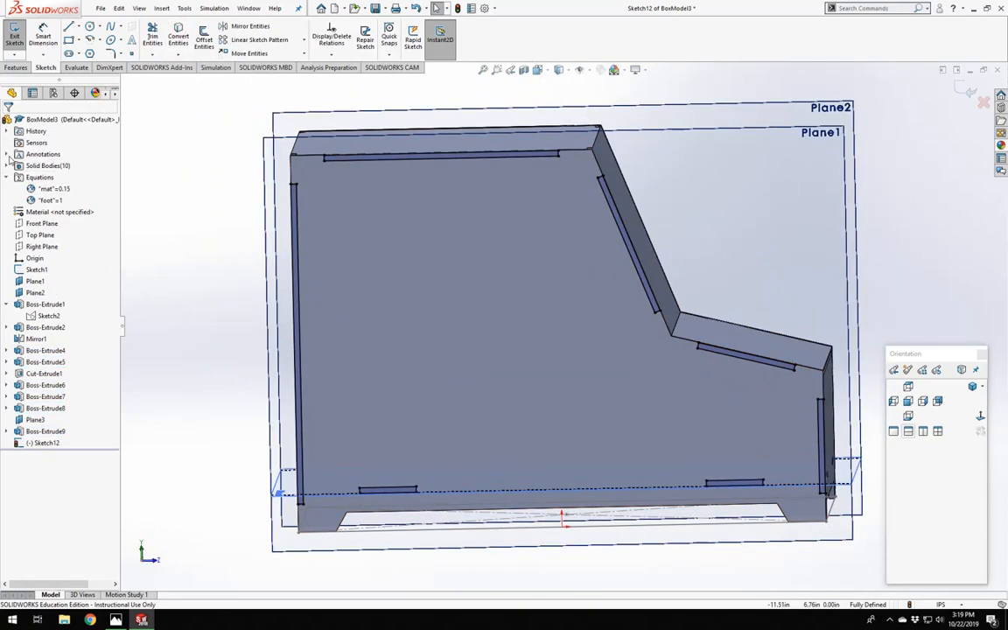
{"action": "left_click", "coordinate": [7, 166]}
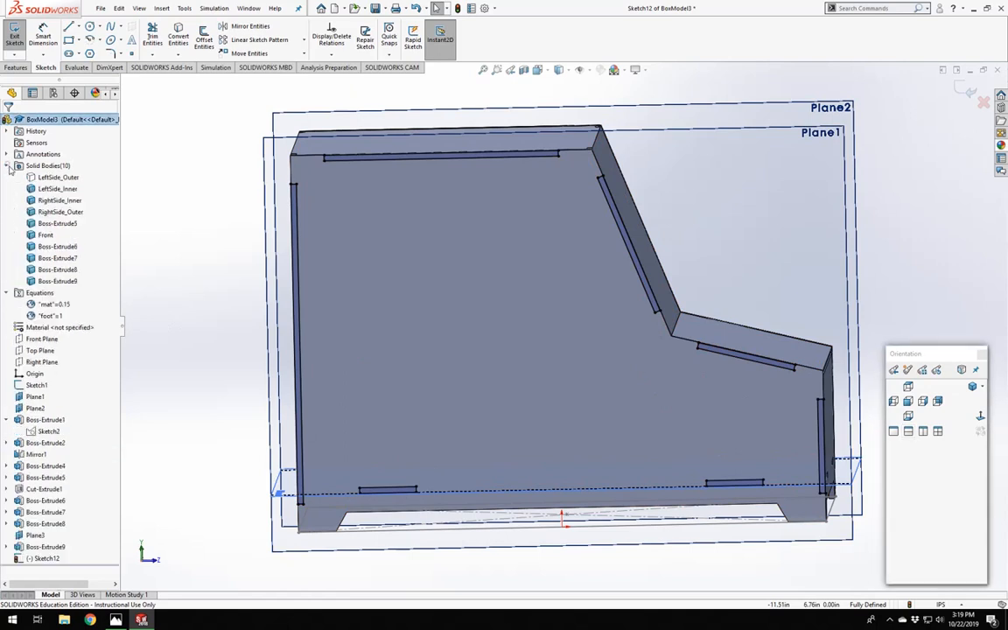
{"action": "right_click", "coordinate": [42, 175]}
{"action": "left_click", "coordinate": [52, 157]}
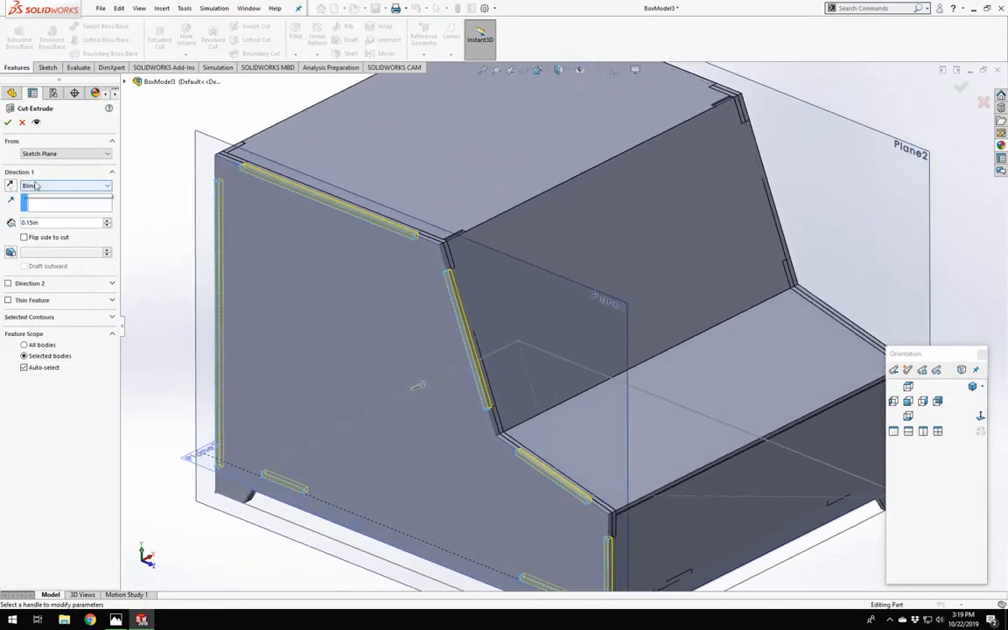
Set the extruded cut of the tab outlines to Through All, with Auto-select off and LeftSide_Outer and LeftSide_Inner in its feature scope.
{"action": "left_click", "coordinate": [36, 186]}
{"action": "left_click", "coordinate": [39, 202]}
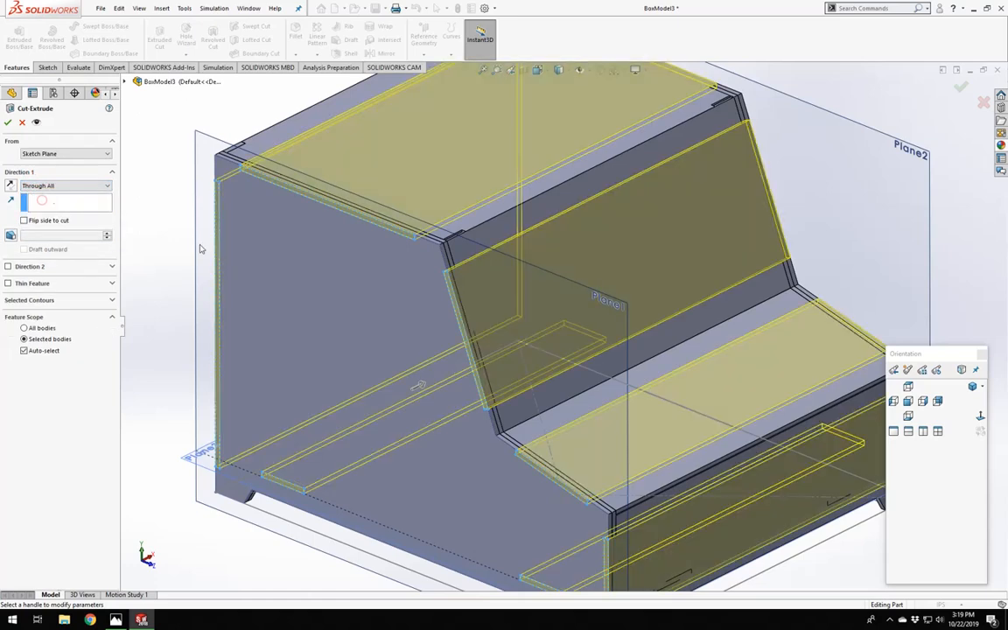
{"action": "left_click", "coordinate": [25, 351]}
{"action": "scroll", "coordinate": [518, 280], "scroll_direction": "down", "scroll_amount": 5}
{"action": "left_click", "coordinate": [534, 359]}
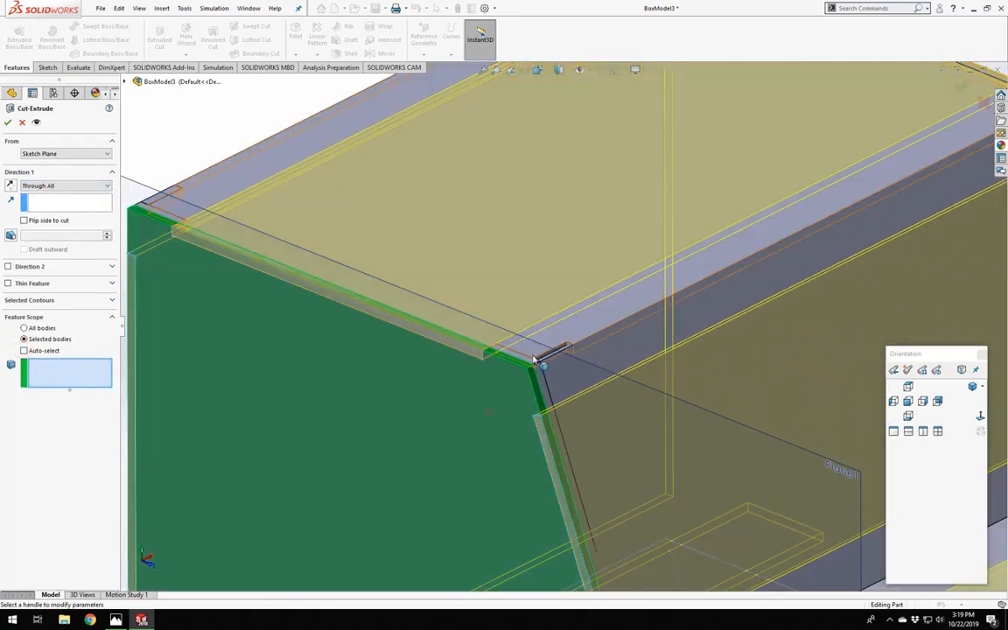
{"action": "left_click", "coordinate": [525, 366]}
Add RightSide_Inner and RightSide_Outer to the cut's feature scope and finish the cut.
{"action": "scroll", "coordinate": [590, 360], "scroll_direction": "up", "scroll_amount": 5}
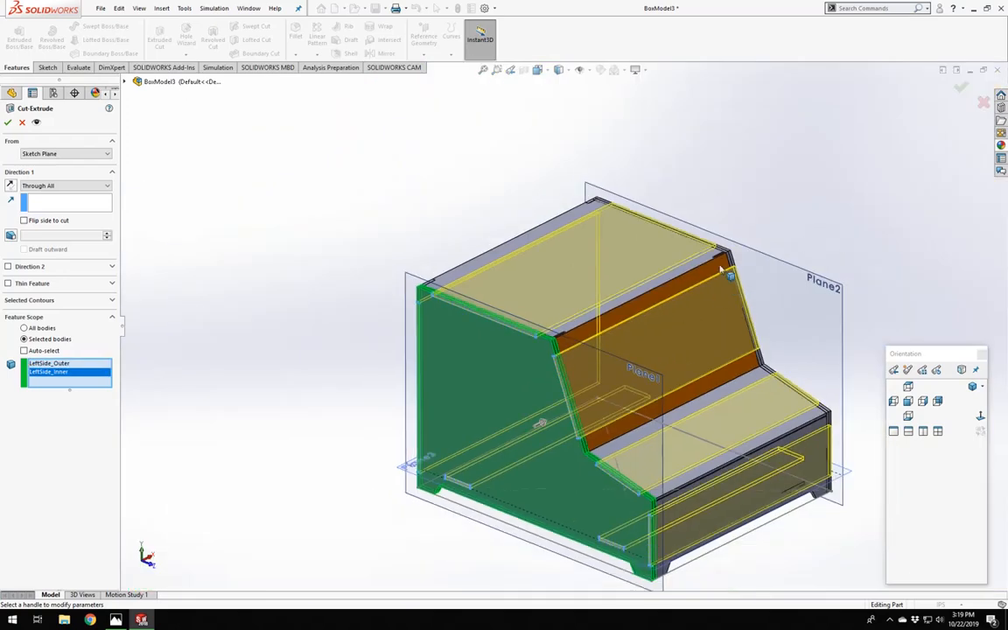
{"action": "scroll", "coordinate": [674, 254], "scroll_direction": "down", "scroll_amount": 8}
{"action": "left_click", "coordinate": [657, 247]}
{"action": "left_click", "coordinate": [667, 252]}
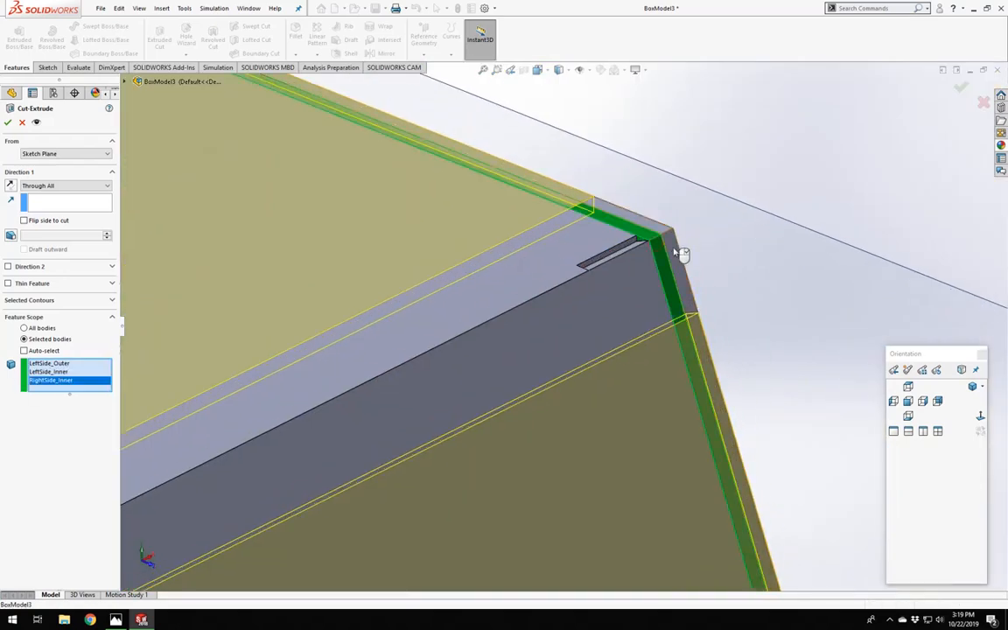
{"action": "left_click", "coordinate": [682, 254]}
{"action": "scroll", "coordinate": [671, 280], "scroll_direction": "up", "scroll_amount": 8}
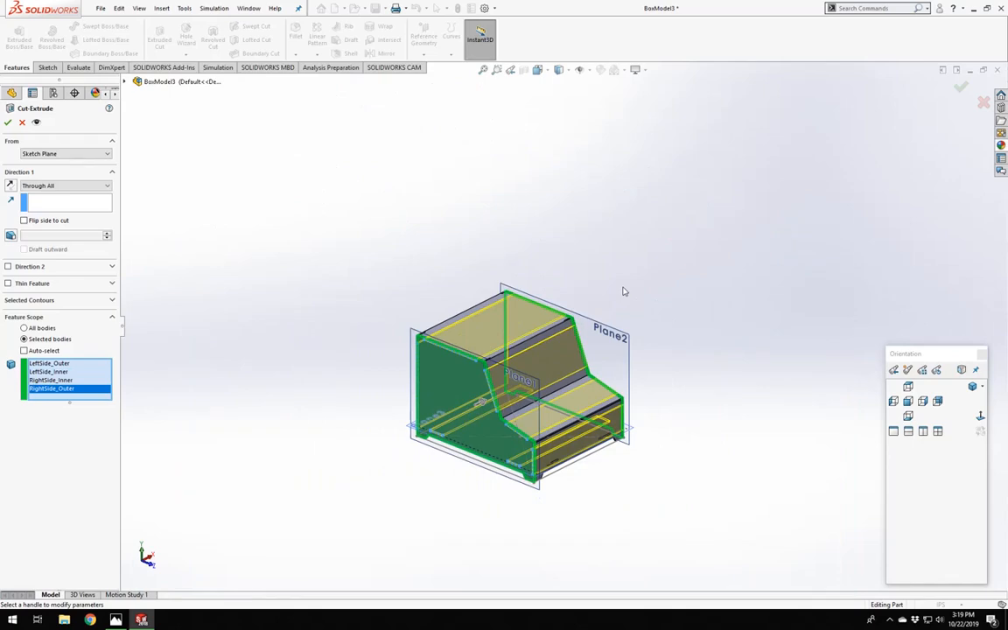
{"action": "key", "text": "Return"}
Start a new sketch on the front panel's outer face and view it straight on.
{"action": "scroll", "coordinate": [452, 352], "scroll_direction": "down", "scroll_amount": 6}
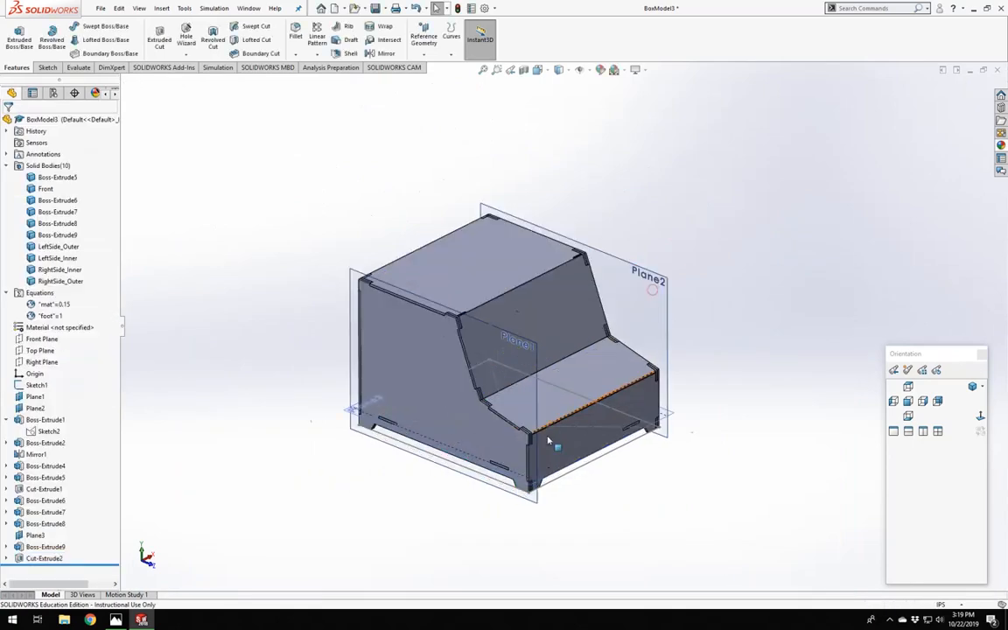
{"action": "scroll", "coordinate": [453, 352], "scroll_direction": "up", "scroll_amount": 2}
{"action": "mouse_move", "coordinate": [453, 352]}
{"action": "middle_mouse_down"}
{"action": "mouse_move", "coordinate": [465, 312]}
{"action": "mouse_move", "coordinate": [417, 375]}
{"action": "mouse_move", "coordinate": [463, 351]}
{"action": "mouse_move", "coordinate": [410, 367]}
{"action": "mouse_move", "coordinate": [417, 275]}
{"action": "mouse_move", "coordinate": [543, 366]}
{"action": "mouse_move", "coordinate": [744, 360]}
{"action": "mouse_move", "coordinate": [471, 360]}
{"action": "middle_mouse_up"}
{"action": "scroll", "coordinate": [406, 374], "scroll_direction": "up", "scroll_amount": 4}
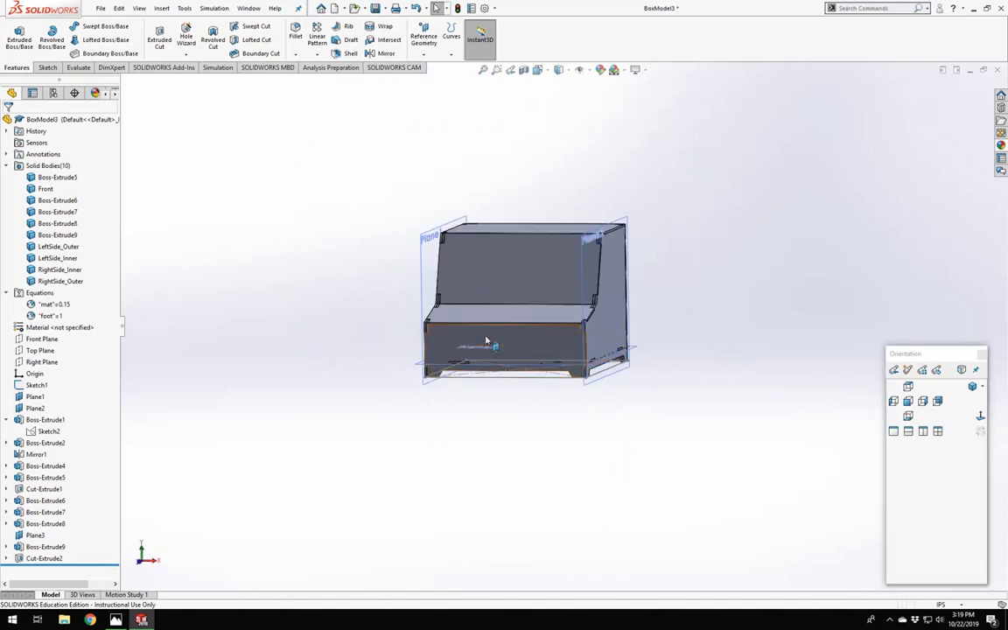
{"action": "left_click", "coordinate": [484, 342]}
{"action": "left_click", "coordinate": [518, 290]}
{"action": "left_click", "coordinate": [978, 414]}
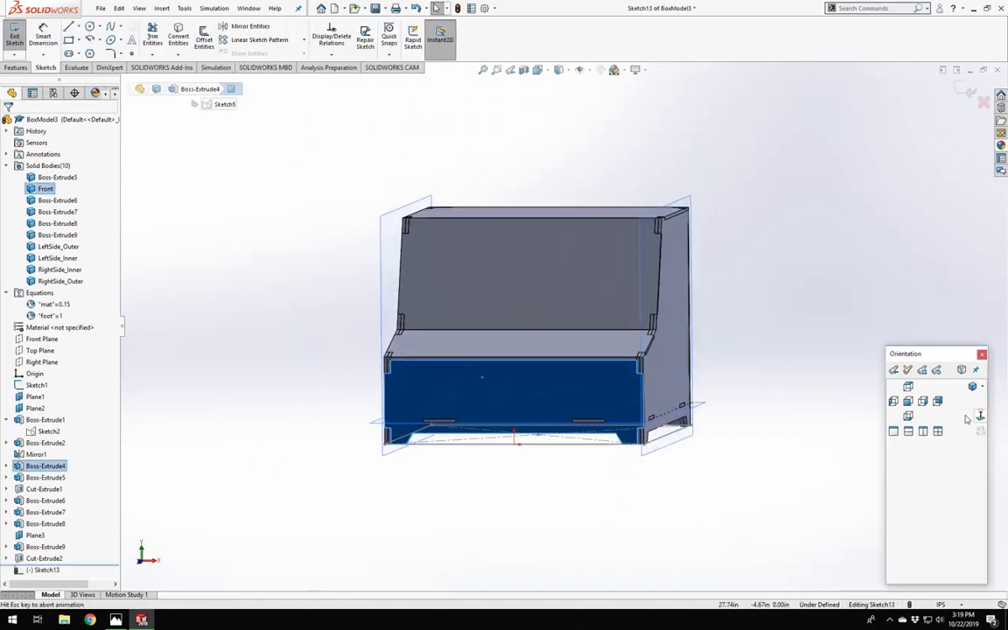
{"action": "left_click", "coordinate": [461, 576]}
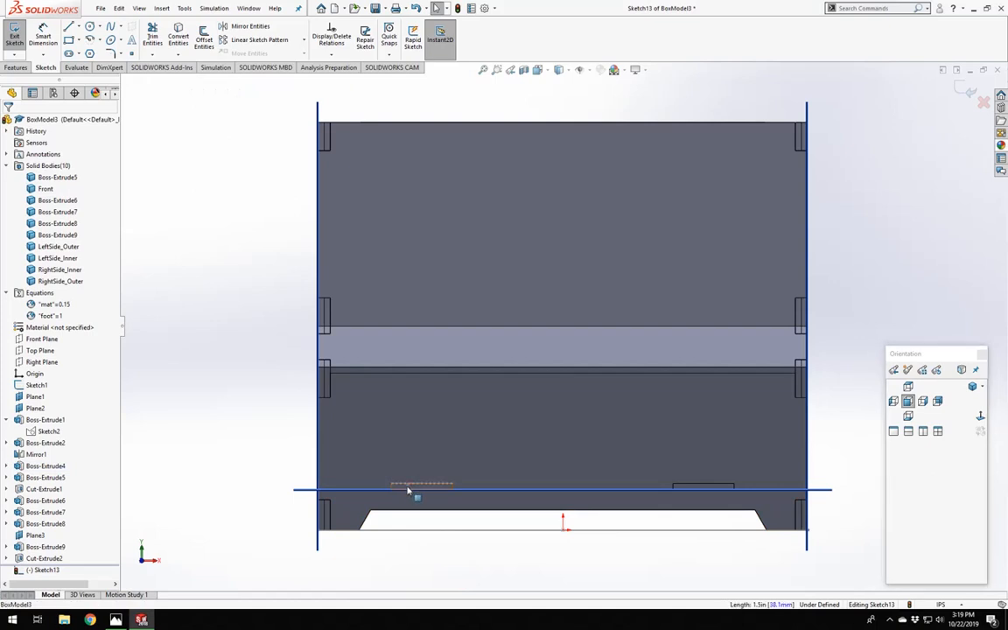
Convert the end faces of the bottom panel's two front tabs into sketch outlines and leave the sketch.
{"action": "scroll", "coordinate": [407, 491], "scroll_direction": "down", "scroll_amount": 5}
{"action": "left_click", "coordinate": [509, 354]}
{"action": "scroll", "coordinate": [765, 337], "scroll_direction": "up", "scroll_amount": 5}
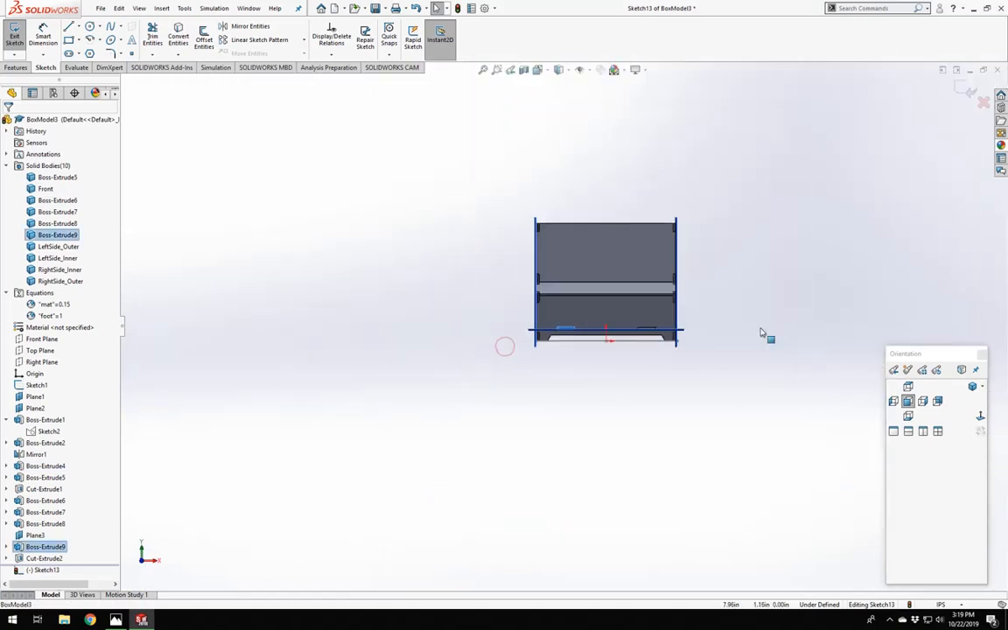
{"action": "scroll", "coordinate": [387, 322], "scroll_direction": "down", "scroll_amount": 5}
{"action": "scroll", "coordinate": [177, 353], "scroll_direction": "up", "scroll_amount": 5}
{"action": "scroll", "coordinate": [369, 344], "scroll_direction": "down", "scroll_amount": 5}
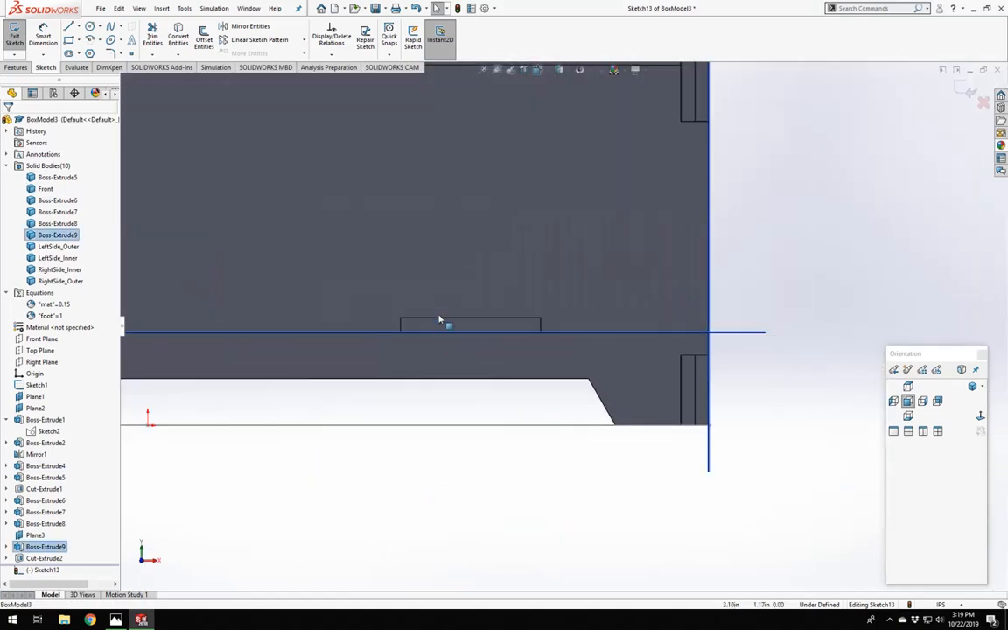
{"action": "left_click", "coordinate": [441, 327]}
{"action": "left_click", "coordinate": [177, 29]}
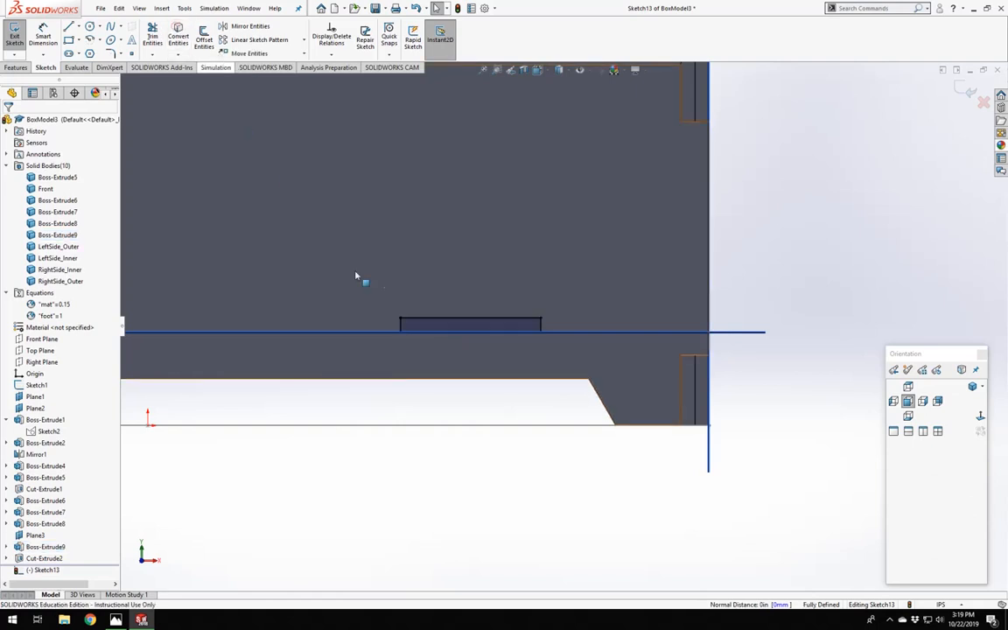
{"action": "scroll", "coordinate": [356, 275], "scroll_direction": "up", "scroll_amount": 5}
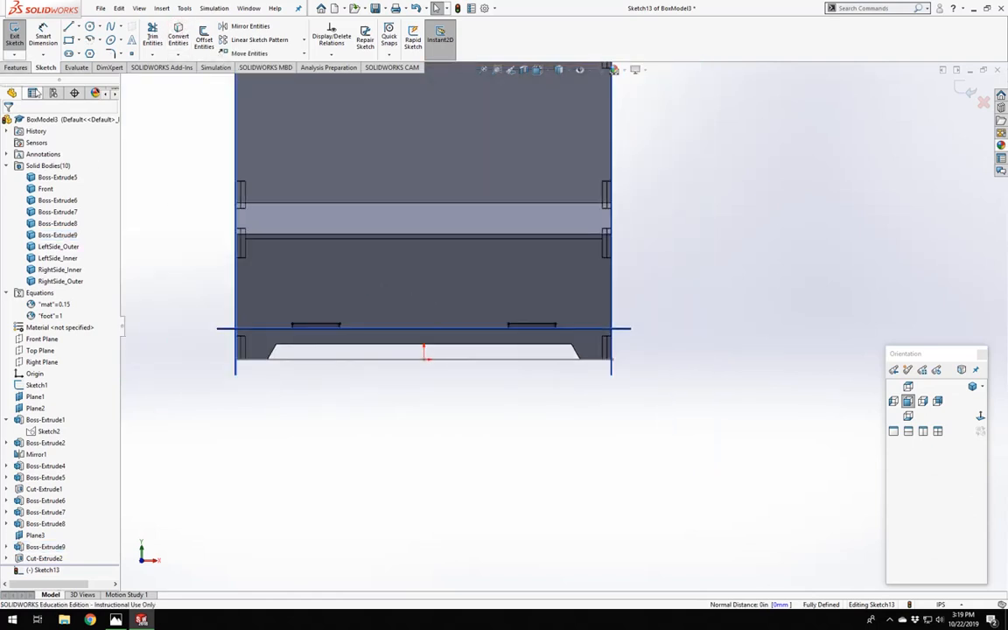
{"action": "left_click", "coordinate": [13, 31]}
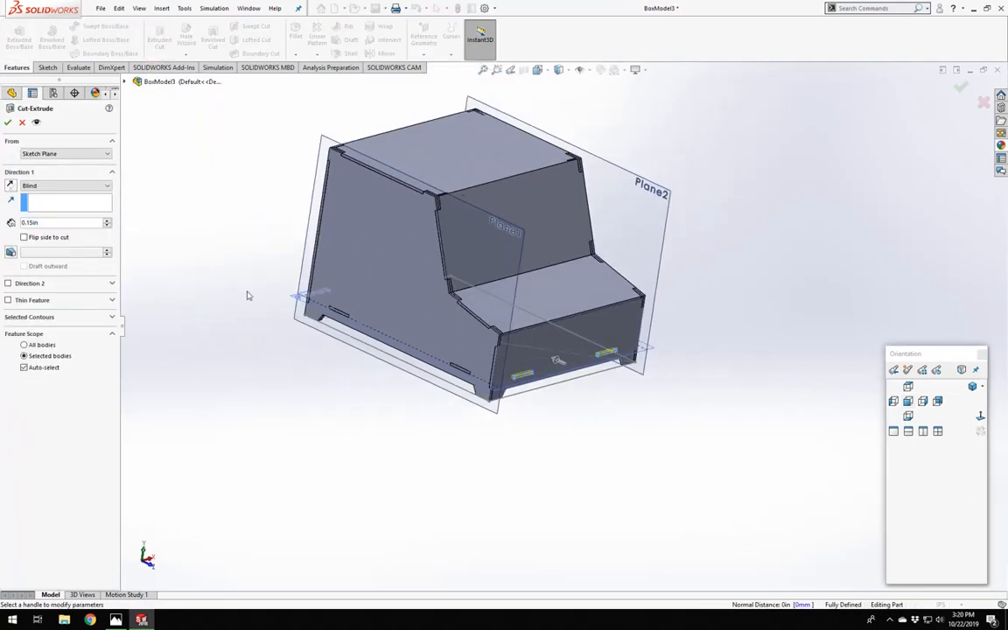
Cut the two tab outlines Through All with Auto-select off, limiting the feature scope to the front and back panel bodies.
{"action": "middle_click_drag", "start_coordinate": [248, 293], "coordinate": [277, 347]}
{"action": "left_click", "coordinate": [29, 186]}
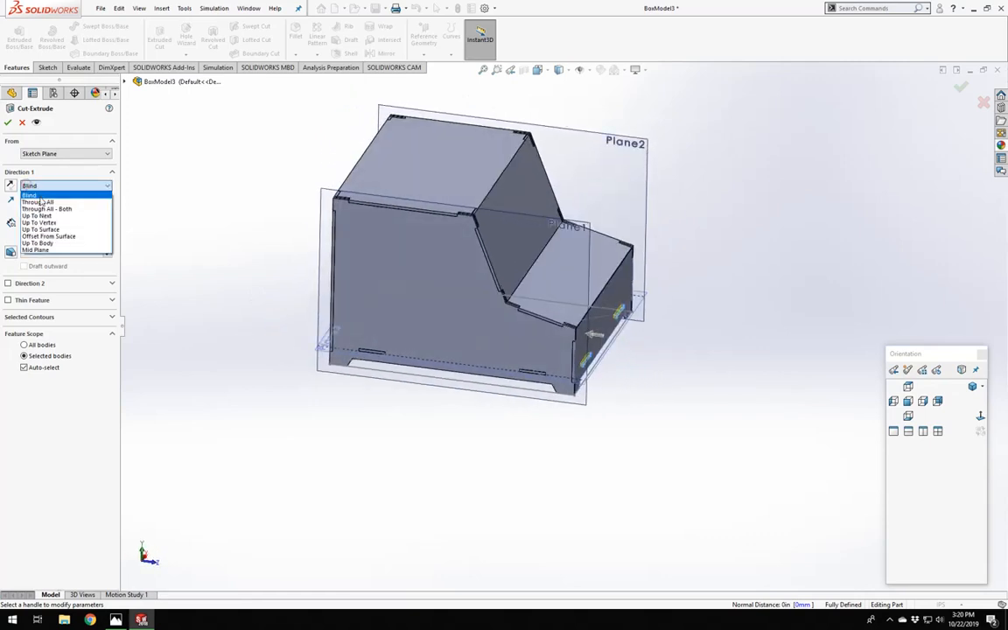
{"action": "left_click", "coordinate": [41, 203]}
{"action": "left_click", "coordinate": [35, 352]}
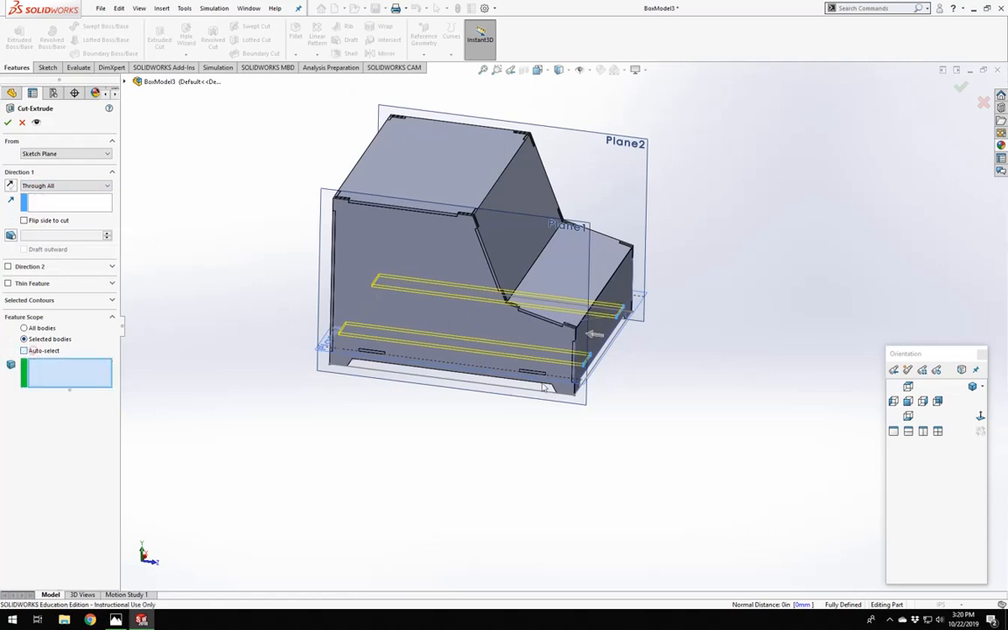
{"action": "left_click", "coordinate": [604, 320]}
{"action": "middle_click_drag", "start_coordinate": [604, 319], "coordinate": [394, 270]}
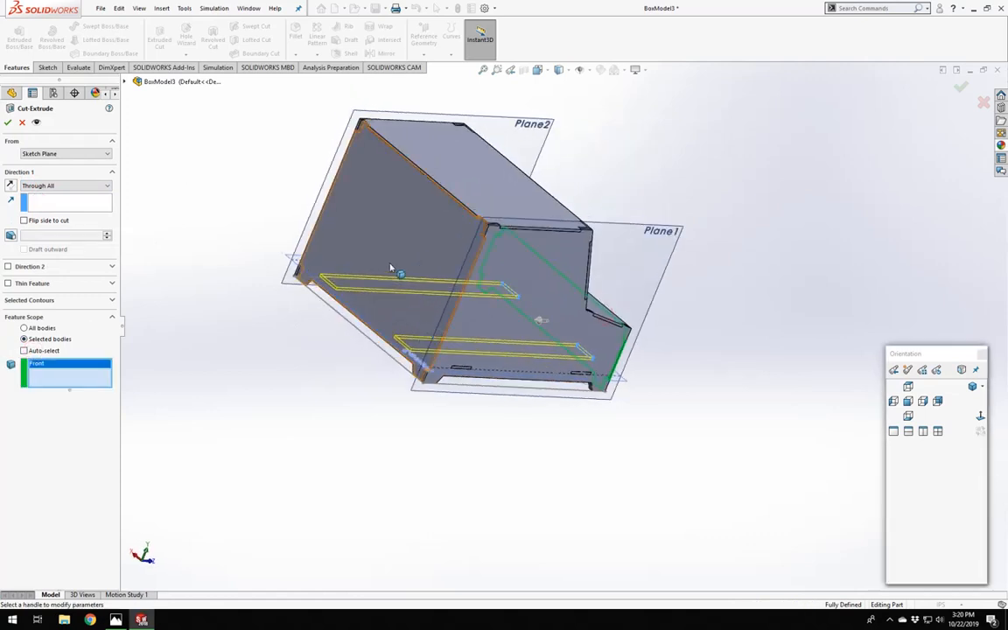
{"action": "left_click", "coordinate": [417, 329]}
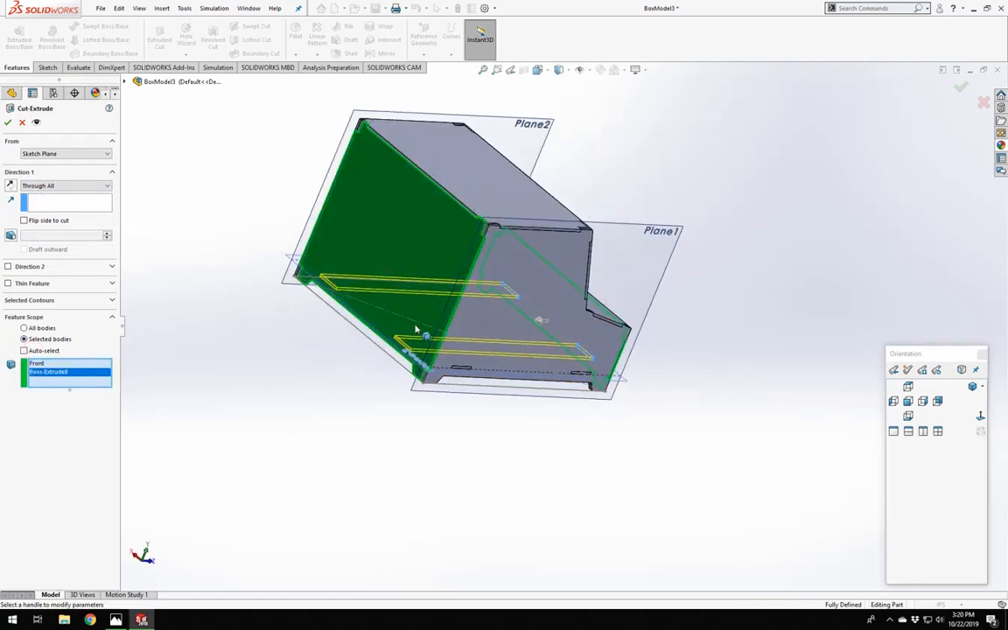
{"action": "key", "text": "Return"}
Examine the slots in the front, side and back panels and the interlocking joints at the box's corners.
{"action": "left_click", "coordinate": [252, 376]}
{"action": "middle_click_drag", "start_coordinate": [342, 337], "coordinate": [514, 504]}
{"action": "scroll", "coordinate": [412, 294], "scroll_direction": "down", "scroll_amount": 4}
{"action": "middle_click", "coordinate": [428, 305]}
{"action": "middle_click_drag", "start_coordinate": [428, 306], "coordinate": [543, 229]}
{"action": "scroll", "coordinate": [602, 121], "scroll_direction": "up", "scroll_amount": 3}
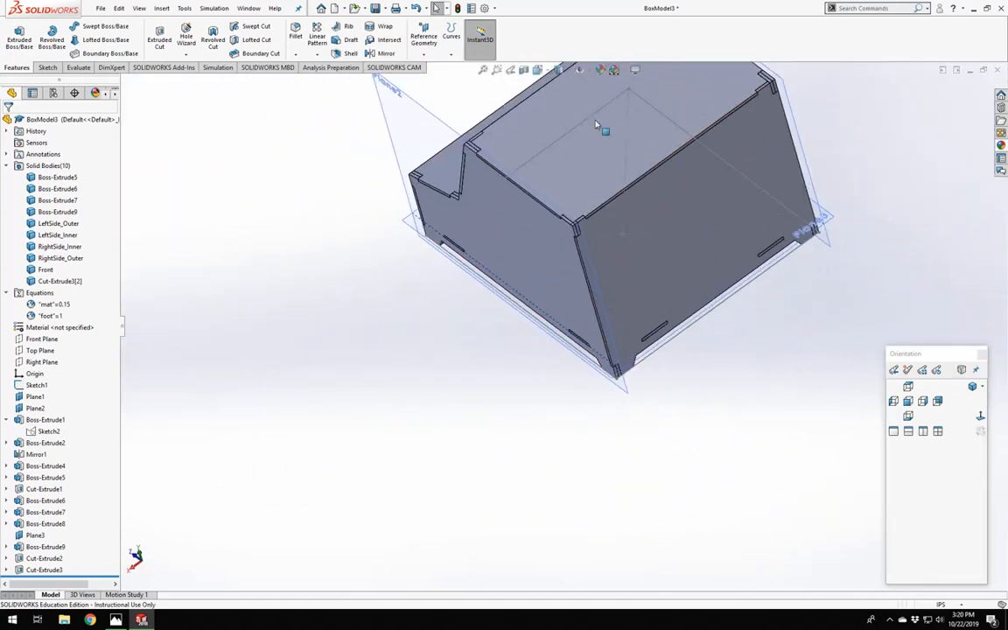
{"action": "scroll", "coordinate": [602, 121], "scroll_direction": "down", "scroll_amount": 6}
{"action": "middle_click_drag", "start_coordinate": [415, 298], "coordinate": [583, 270]}
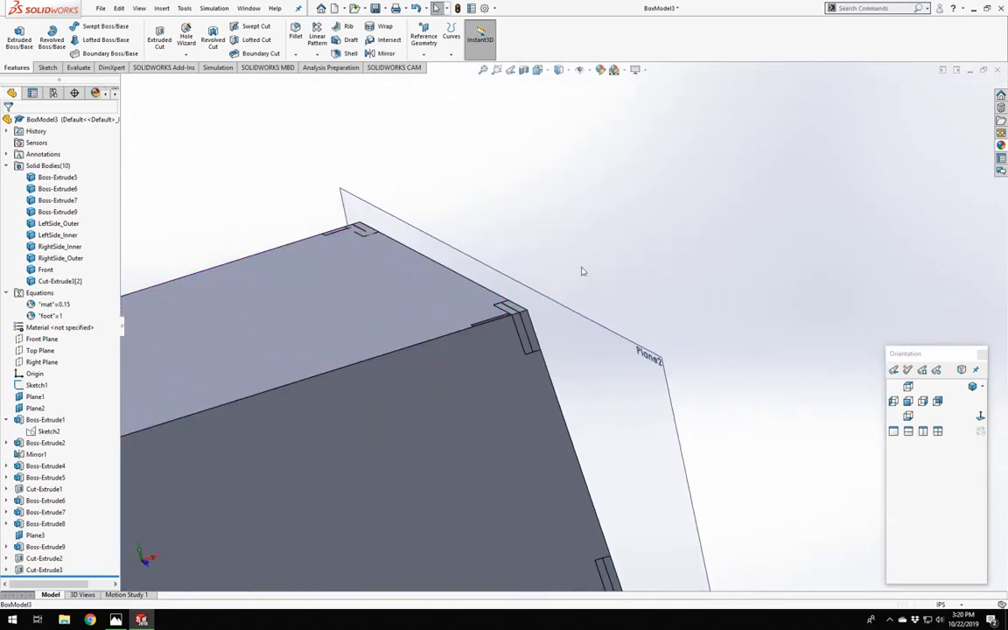
Start a new sketch on the outer face of the sloped front panel.
{"action": "left_click", "coordinate": [439, 424]}
{"action": "scroll", "coordinate": [438, 425], "scroll_direction": "up", "scroll_amount": 5}
{"action": "scroll", "coordinate": [523, 354], "scroll_direction": "down", "scroll_amount": 4}
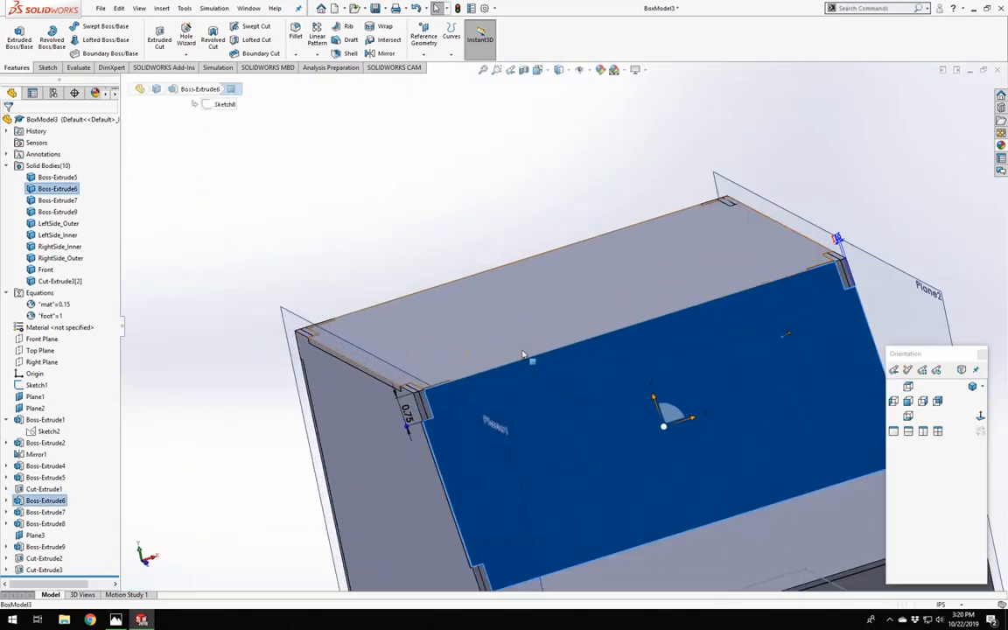
{"action": "left_click", "coordinate": [903, 167]}
{"action": "middle_click_drag", "start_coordinate": [619, 327], "coordinate": [518, 342]}
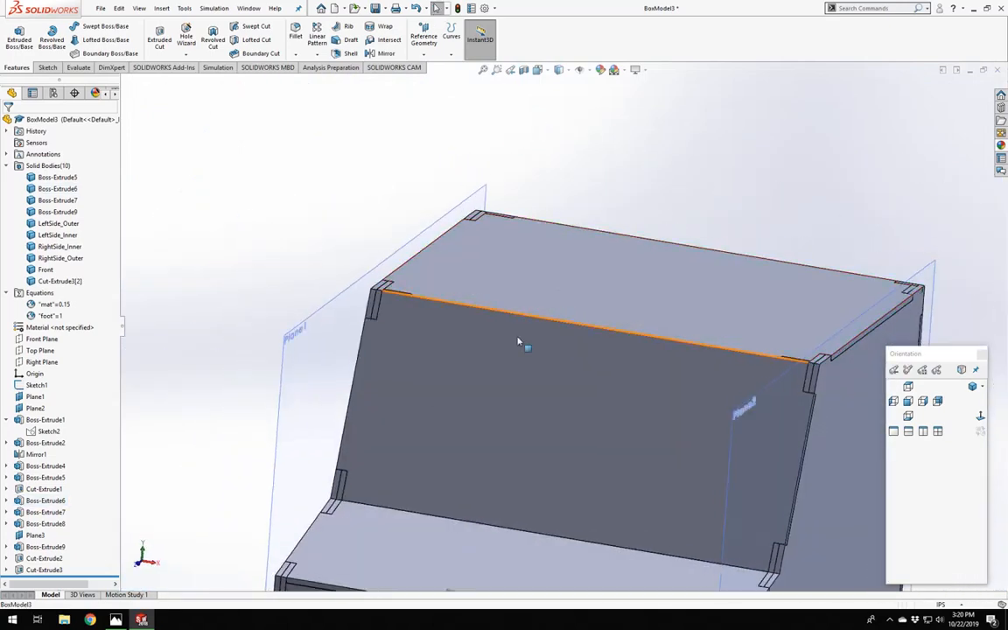
{"action": "left_click", "coordinate": [517, 341]}
{"action": "left_click", "coordinate": [482, 351]}
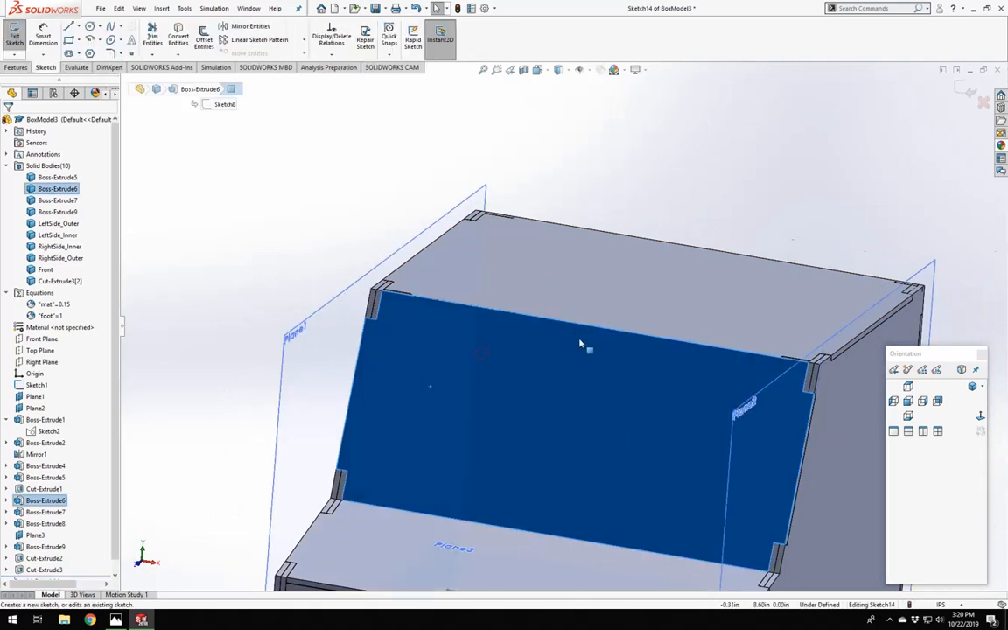
Hide the sloped front panel's body to expose the top panel's front edge behind it.
{"action": "scroll", "coordinate": [411, 354], "scroll_direction": "down", "scroll_amount": 3}
{"action": "scroll", "coordinate": [540, 371], "scroll_direction": "up", "scroll_amount": 2}
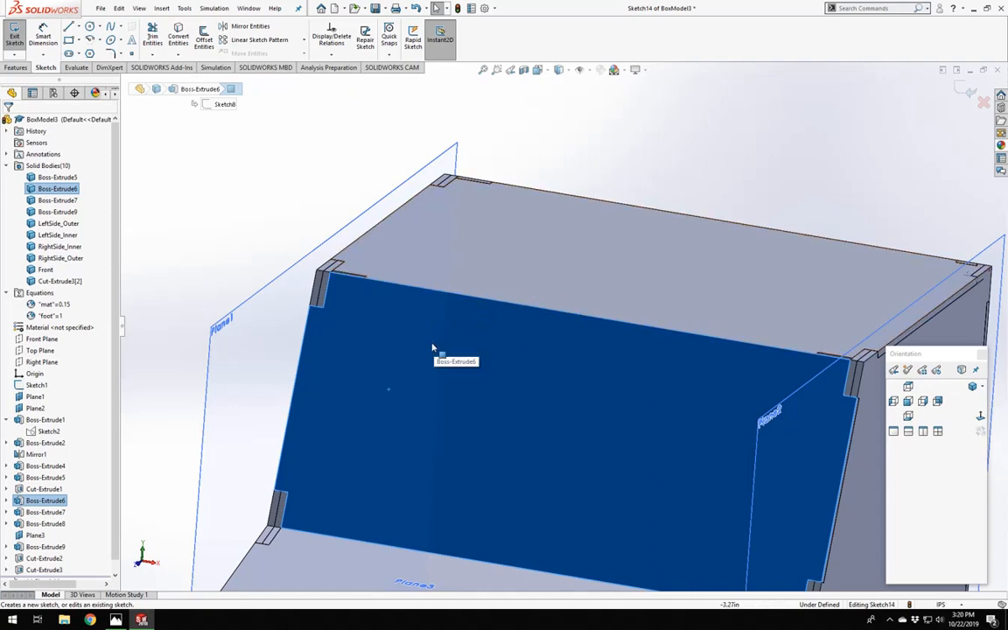
{"action": "middle_click_drag", "start_coordinate": [543, 442], "coordinate": [562, 471]}
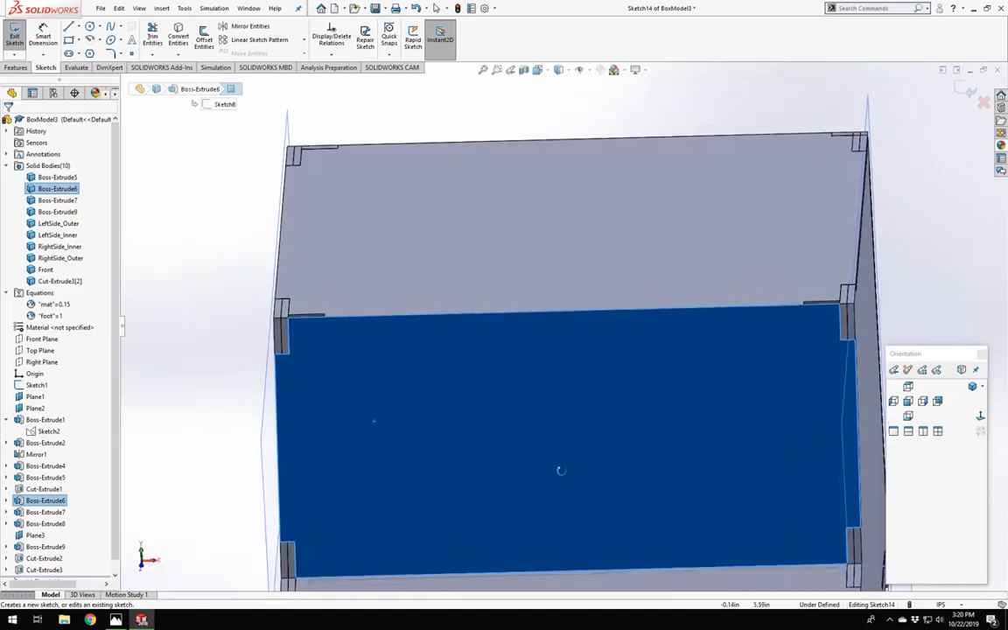
{"action": "scroll", "coordinate": [326, 319], "scroll_direction": "down", "scroll_amount": 5}
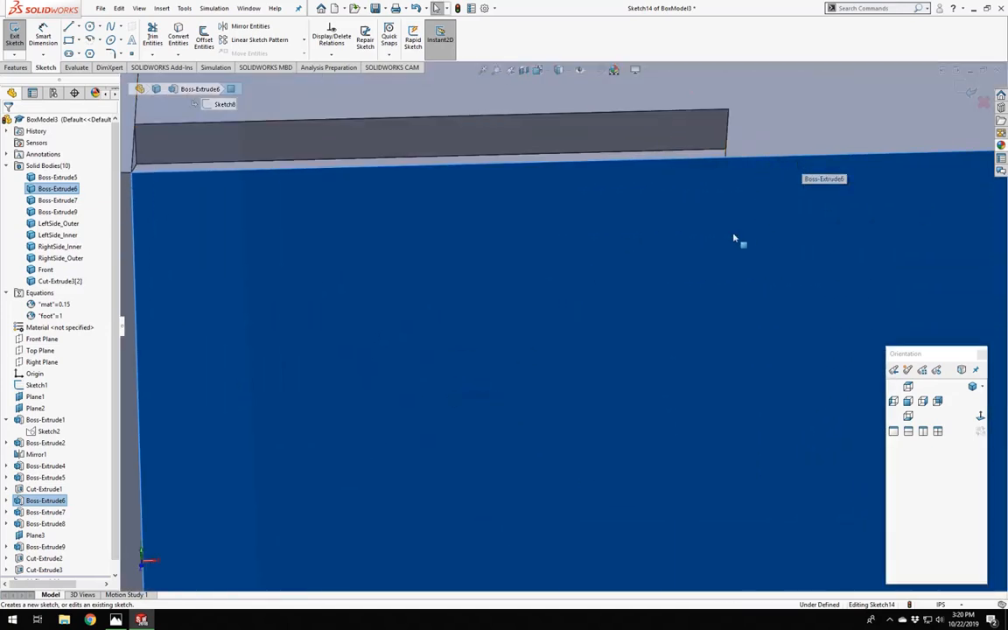
{"action": "middle_click_drag", "start_coordinate": [734, 239], "coordinate": [541, 346]}
{"action": "right_click", "coordinate": [541, 347]}
{"action": "left_click", "coordinate": [361, 439]}
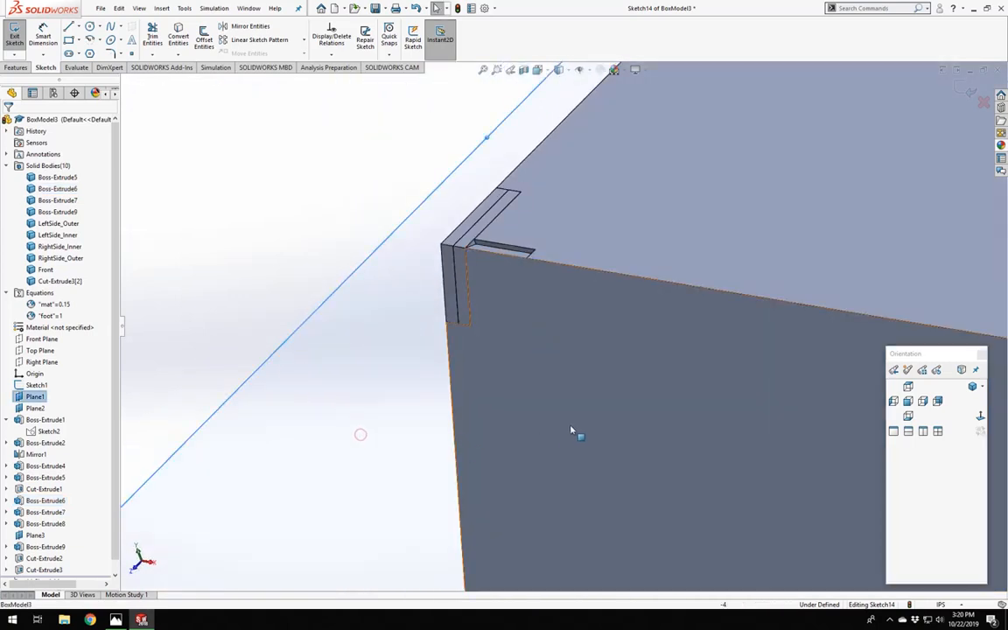
{"action": "right_click", "coordinate": [574, 429]}
{"action": "left_click", "coordinate": [596, 561]}
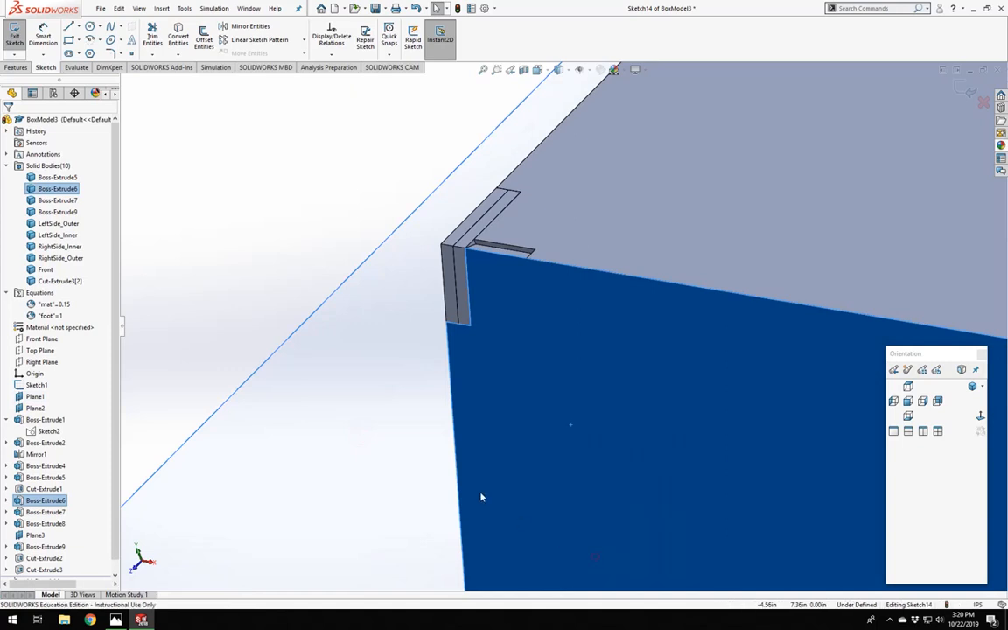
{"action": "left_click", "coordinate": [352, 431]}
{"action": "middle_click_drag", "start_coordinate": [601, 298], "coordinate": [461, 307]}
Convert the two long front edges of the top panel's protruding strip between the corner notches into sketch lines.
{"action": "left_click", "coordinate": [492, 296]}
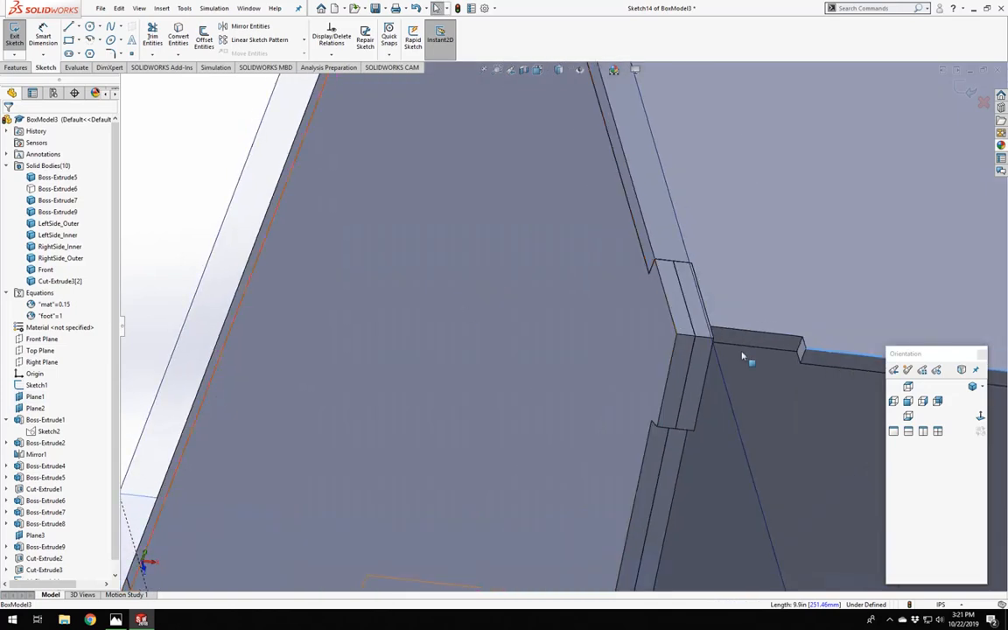
{"action": "scroll", "coordinate": [742, 356], "scroll_direction": "up", "scroll_amount": 5}
{"action": "scroll", "coordinate": [669, 322], "scroll_direction": "down", "scroll_amount": 5}
{"action": "scroll", "coordinate": [475, 376], "scroll_direction": "down", "scroll_amount": 3}
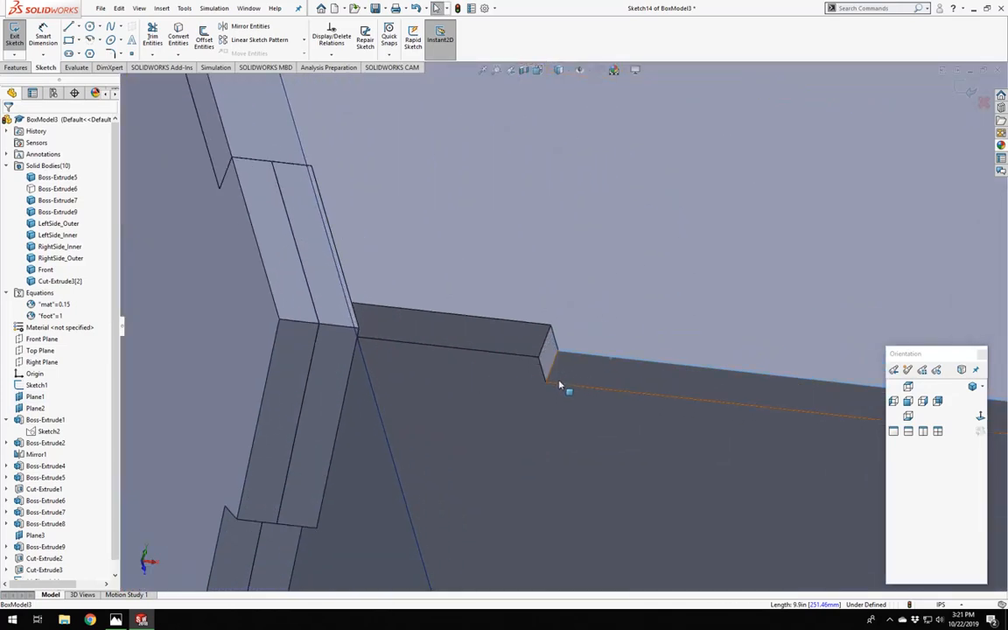
{"action": "left_click", "coordinate": [559, 387]}
{"action": "middle_click_drag", "start_coordinate": [379, 354], "coordinate": [208, 83]}
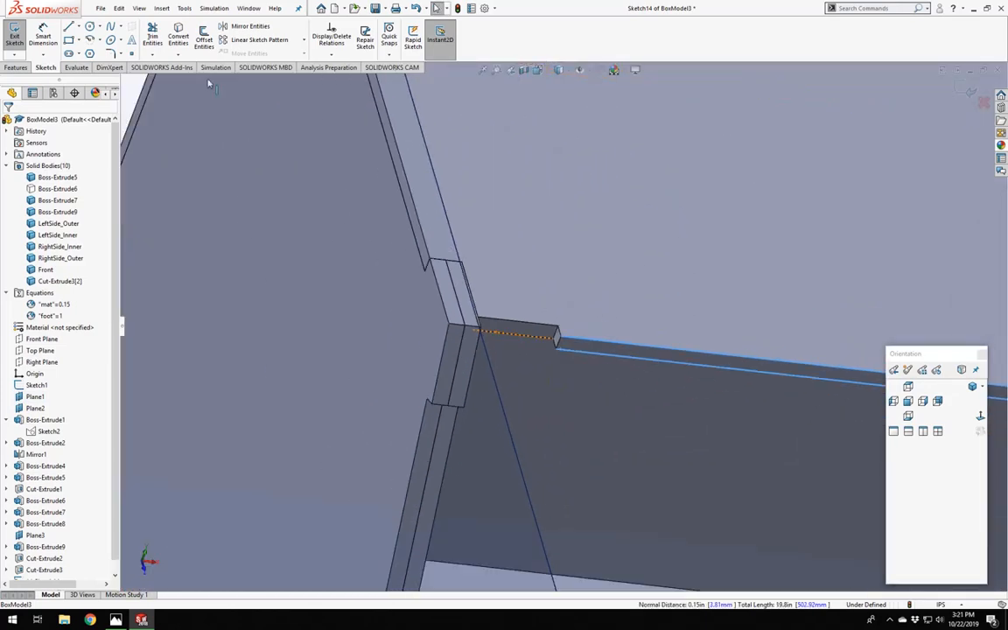
{"action": "left_click", "coordinate": [178, 37]}
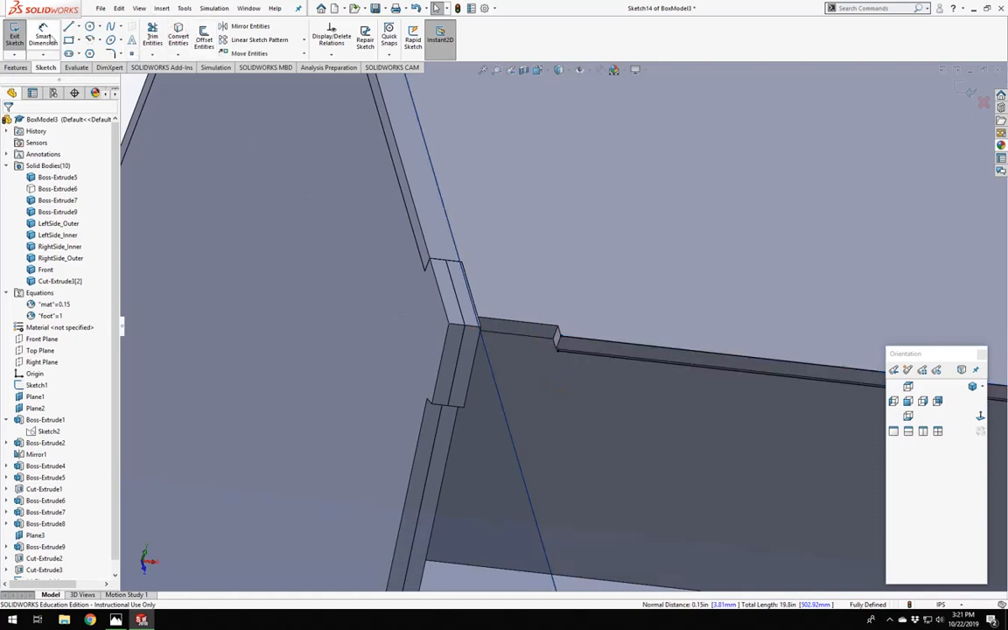
Close both ends of the strip outline with short lines between the converted edges and leave the sketch.
{"action": "key", "text": "l"}
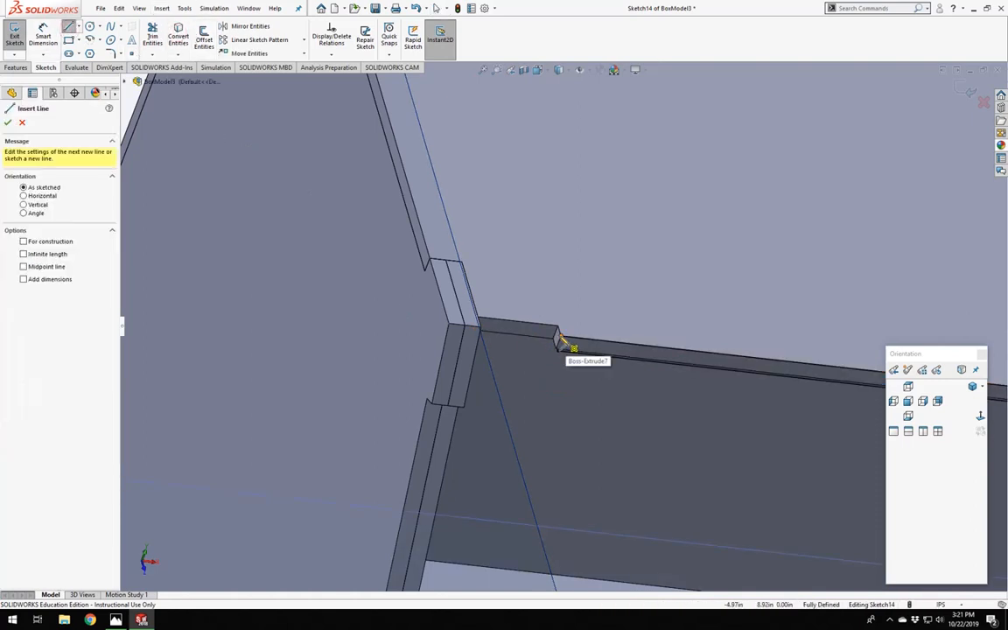
{"action": "left_click", "coordinate": [559, 337]}
{"action": "scroll", "coordinate": [596, 345], "scroll_direction": "up", "scroll_amount": 5}
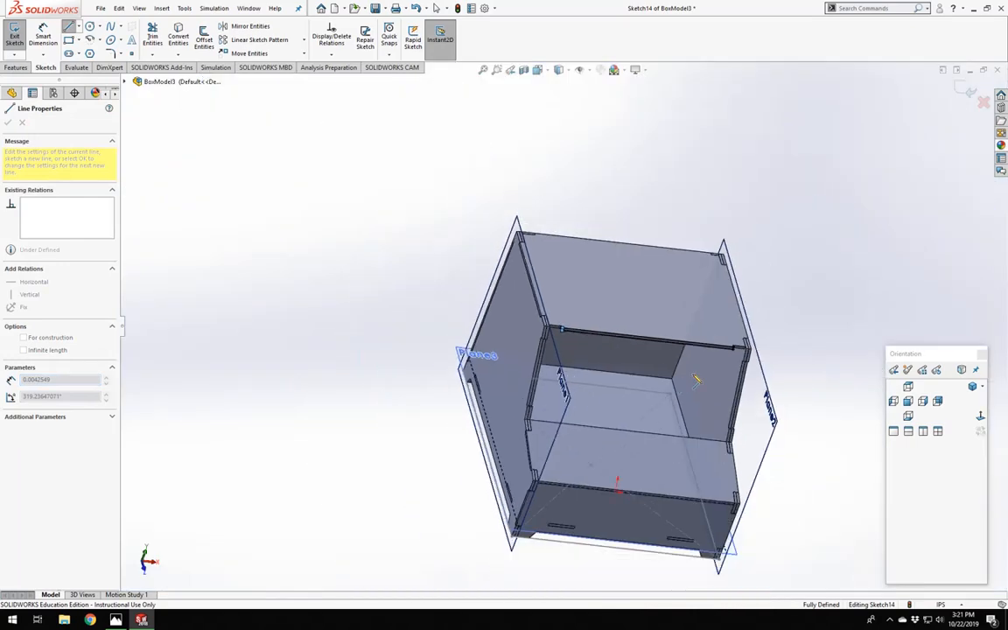
{"action": "scroll", "coordinate": [656, 311], "scroll_direction": "down", "scroll_amount": 6}
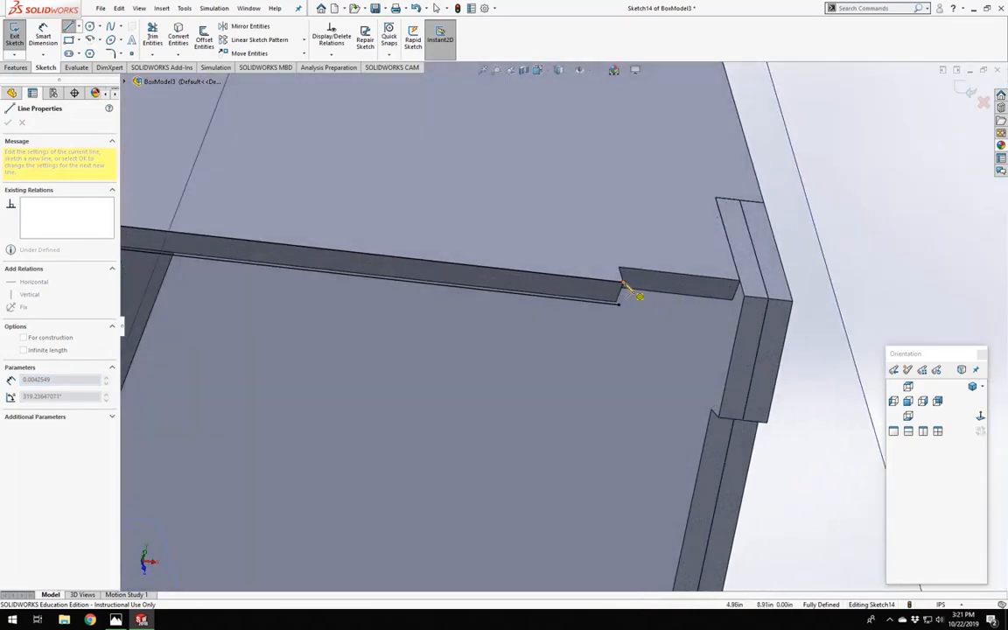
{"action": "left_click", "coordinate": [618, 304]}
{"action": "key", "text": "Escape"}
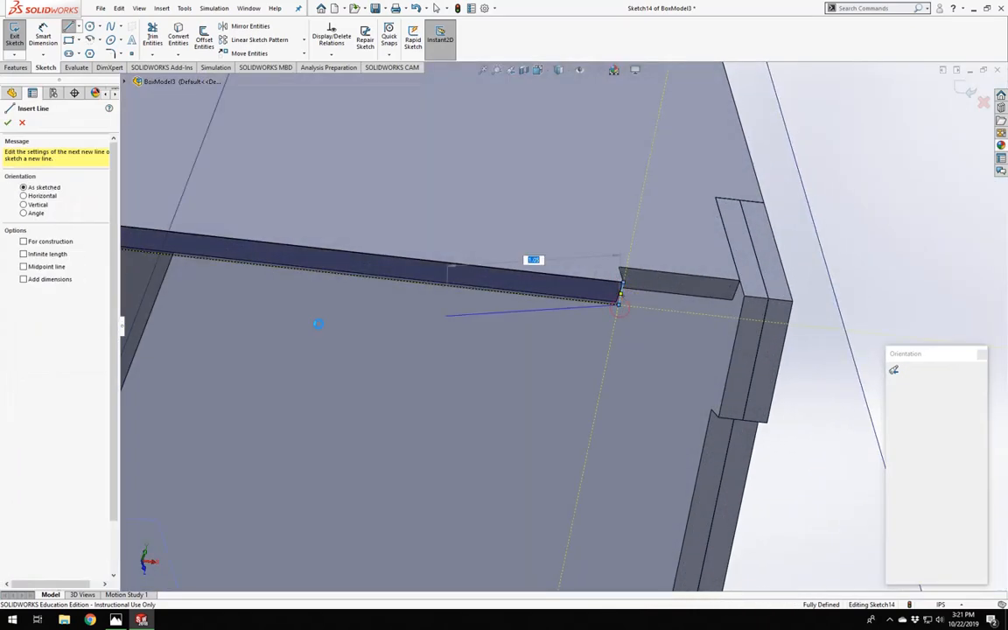
{"action": "scroll", "coordinate": [353, 293], "scroll_direction": "up", "scroll_amount": 7}
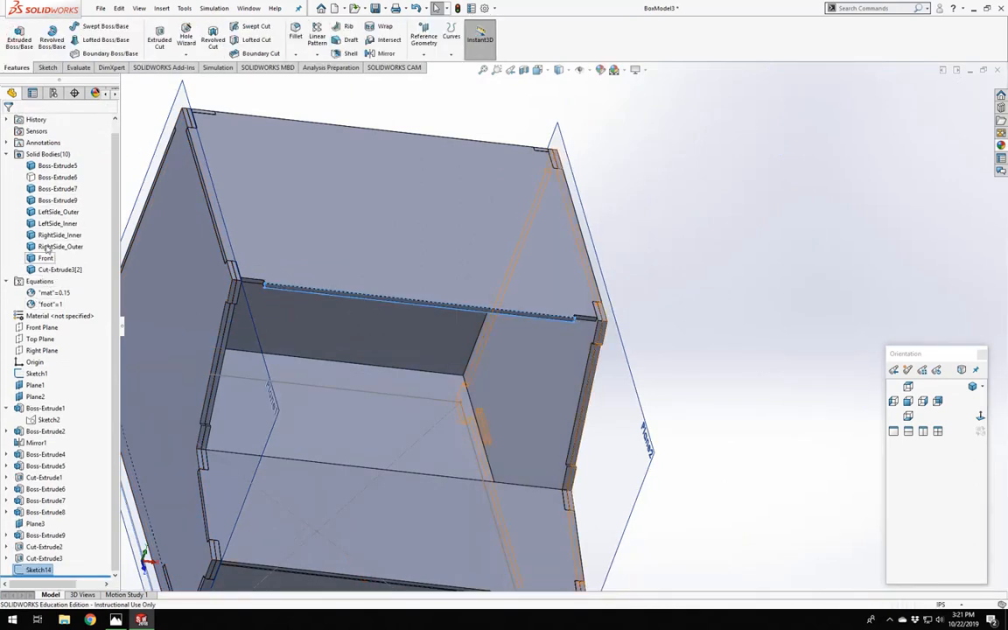
Show the sloped front panel again and cut the strip outline Through All with Auto-select off, limiting the feature scope to that panel.
{"action": "right_click", "coordinate": [58, 176]}
{"action": "left_click", "coordinate": [53, 160]}
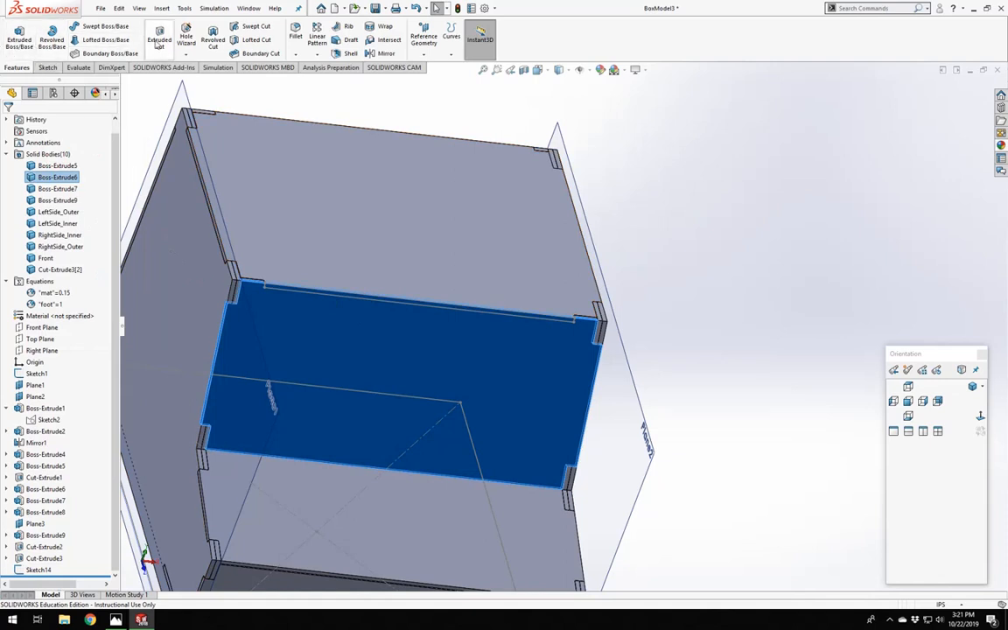
{"action": "left_click", "coordinate": [158, 42]}
{"action": "scroll", "coordinate": [298, 299], "scroll_direction": "up", "scroll_amount": 5}
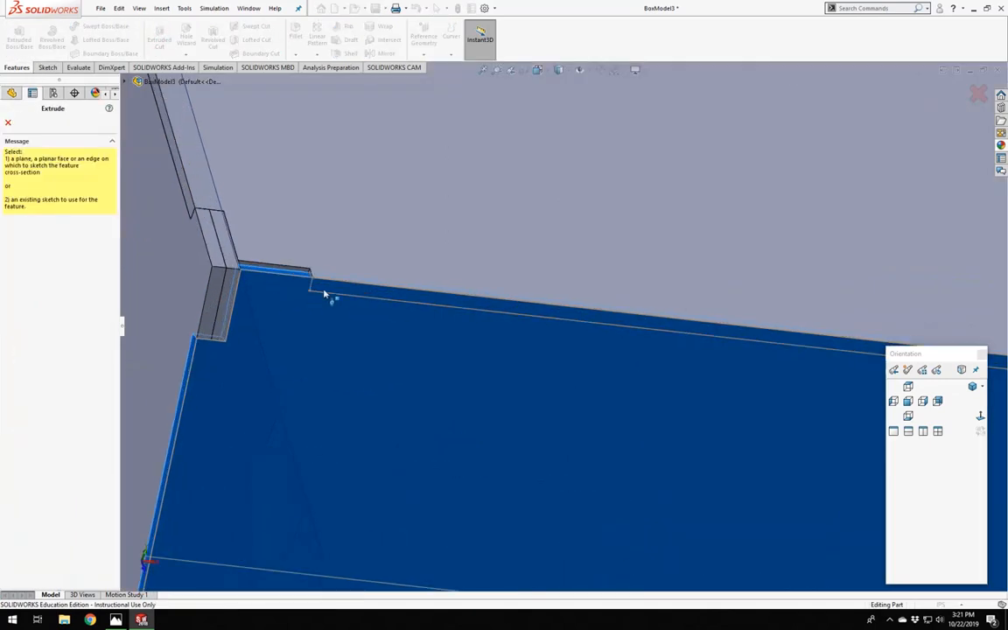
{"action": "key", "text": "Escape"}
{"action": "left_click", "coordinate": [280, 311]}
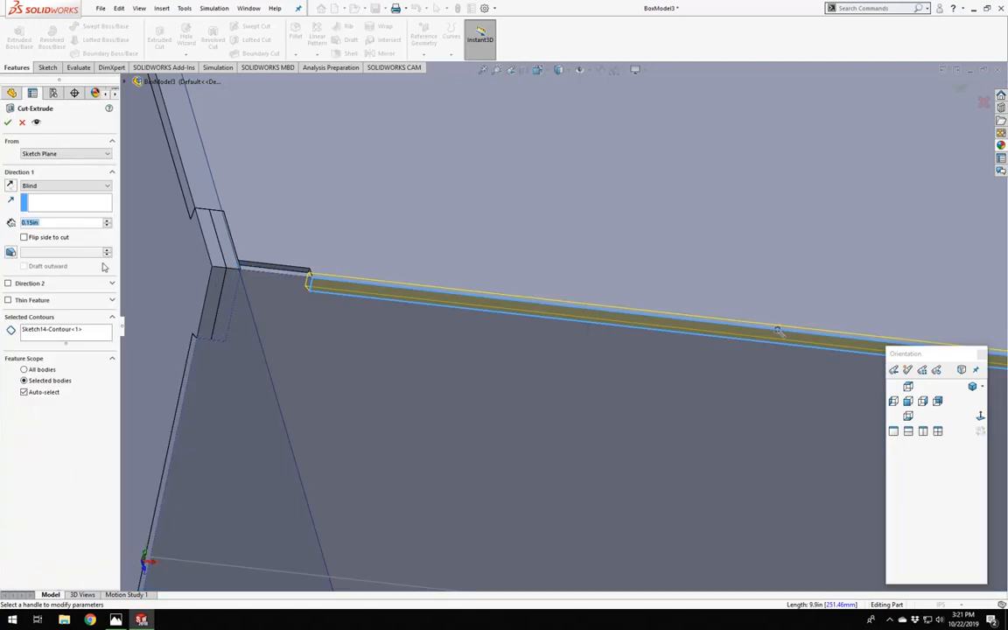
{"action": "left_click", "coordinate": [44, 188]}
{"action": "left_click", "coordinate": [39, 204]}
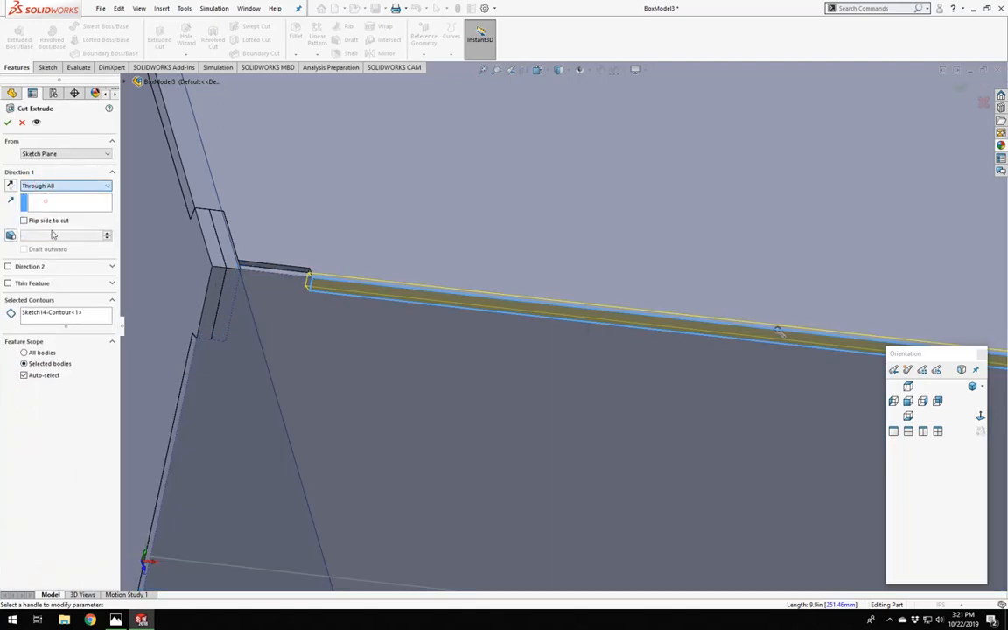
{"action": "left_click", "coordinate": [24, 375]}
{"action": "left_click", "coordinate": [390, 416]}
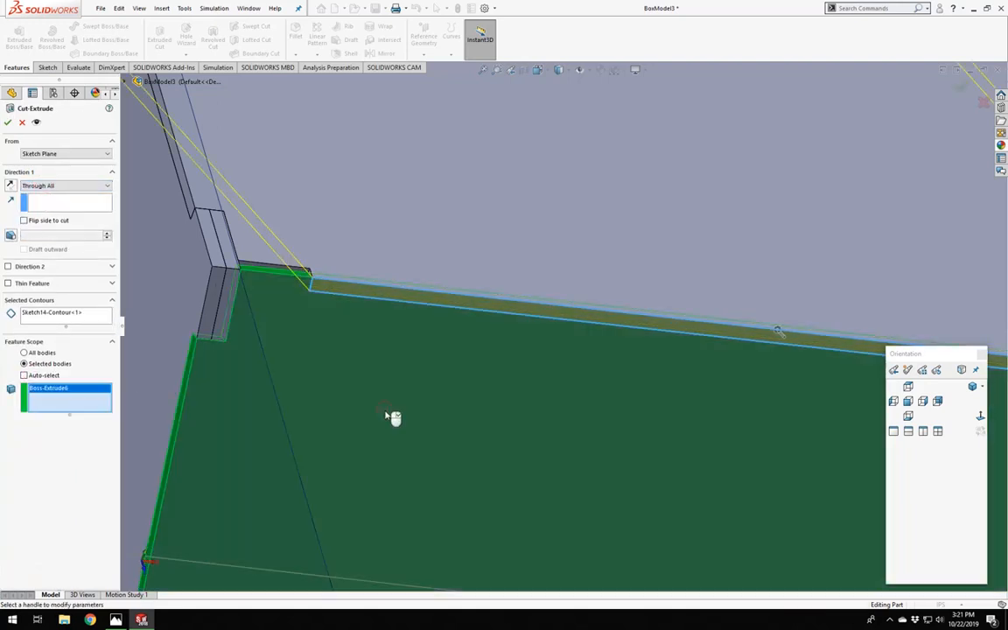
{"action": "right_click", "coordinate": [386, 416]}
Inspect the joint between the sloped and top panels in a section view based on Plane1, and turn the section off.
{"action": "scroll", "coordinate": [335, 390], "scroll_direction": "up", "scroll_amount": 6}
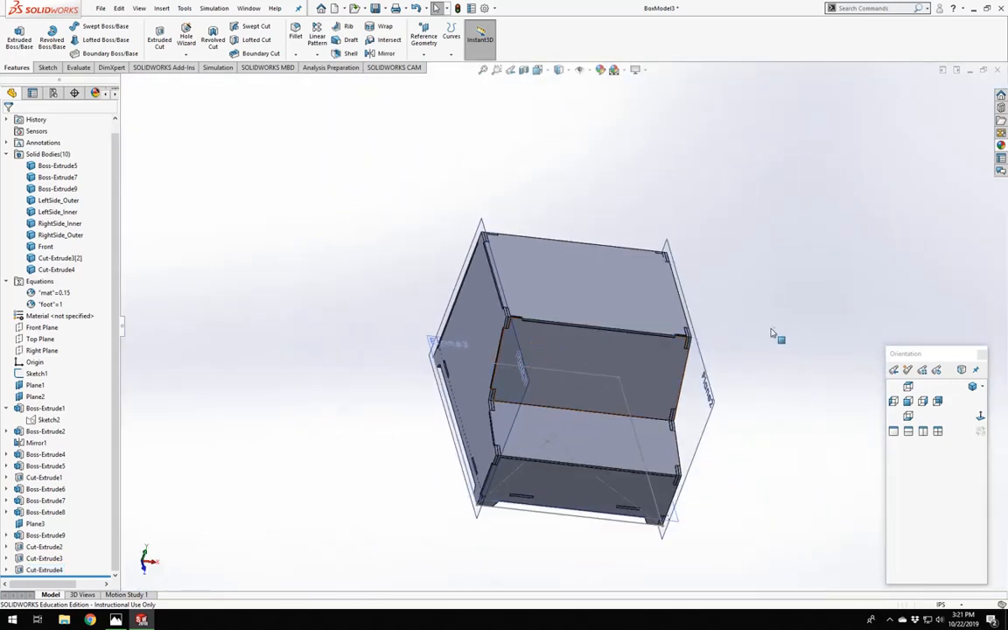
{"action": "scroll", "coordinate": [693, 342], "scroll_direction": "down", "scroll_amount": 7}
{"action": "middle_click_drag", "start_coordinate": [614, 364], "coordinate": [454, 291]}
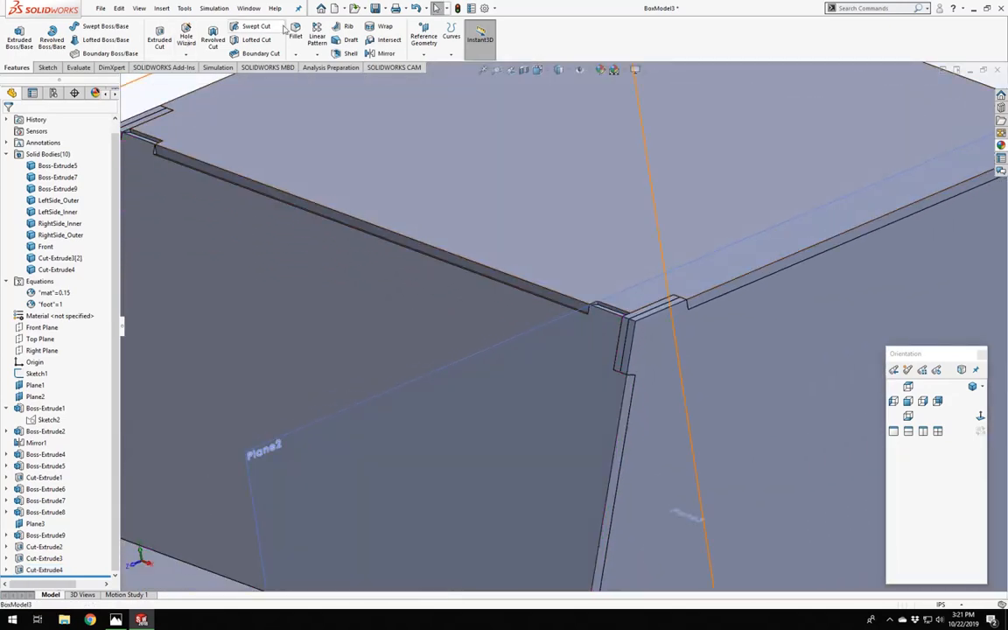
{"action": "left_click", "coordinate": [524, 70]}
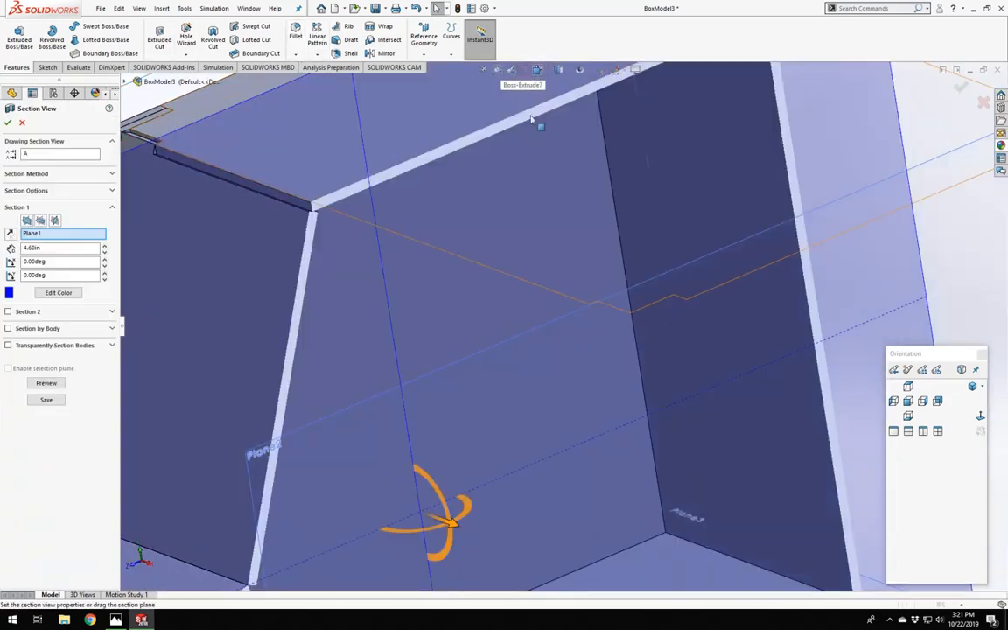
{"action": "middle_click_drag", "start_coordinate": [356, 208], "coordinate": [456, 339]}
{"action": "left_click", "coordinate": [9, 123]}
{"action": "scroll", "coordinate": [473, 273], "scroll_direction": "down", "scroll_amount": 6}
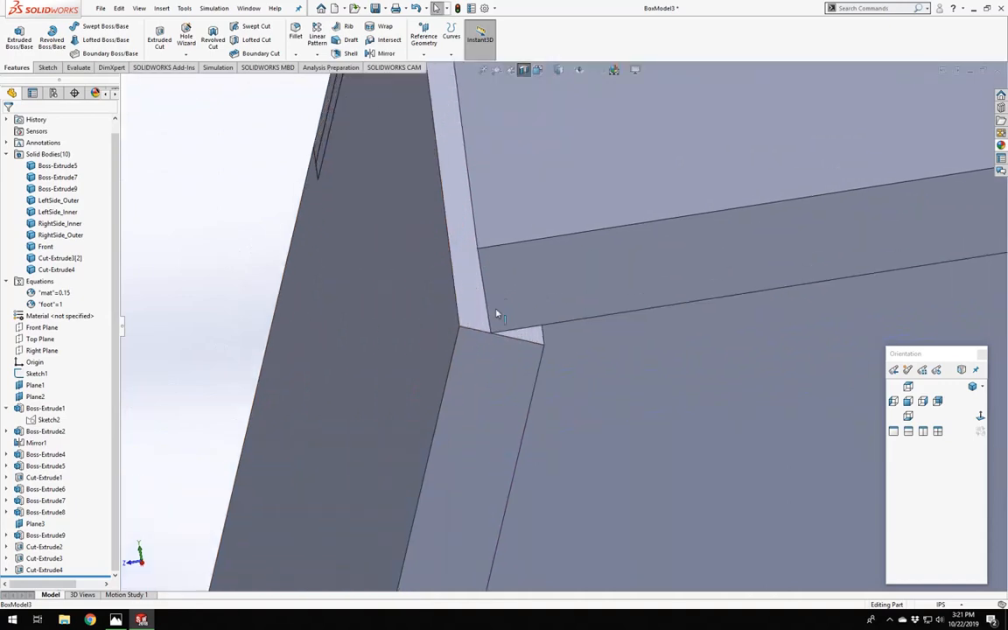
{"action": "middle_click_drag", "start_coordinate": [452, 282], "coordinate": [562, 333]}
{"action": "scroll", "coordinate": [503, 297], "scroll_direction": "up", "scroll_amount": 5}
{"action": "middle_click", "coordinate": [553, 312]}
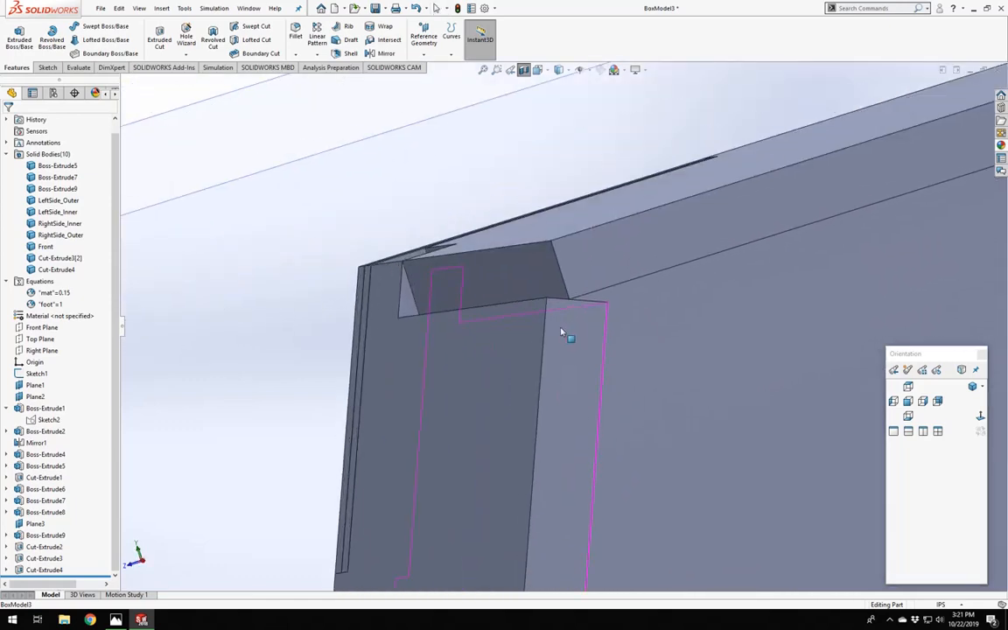
{"action": "left_click", "coordinate": [523, 70]}
Examine the whole box and its interlocking joints in the isometric view and from slightly rotated angles.
{"action": "scroll", "coordinate": [536, 239], "scroll_direction": "up", "scroll_amount": 8}
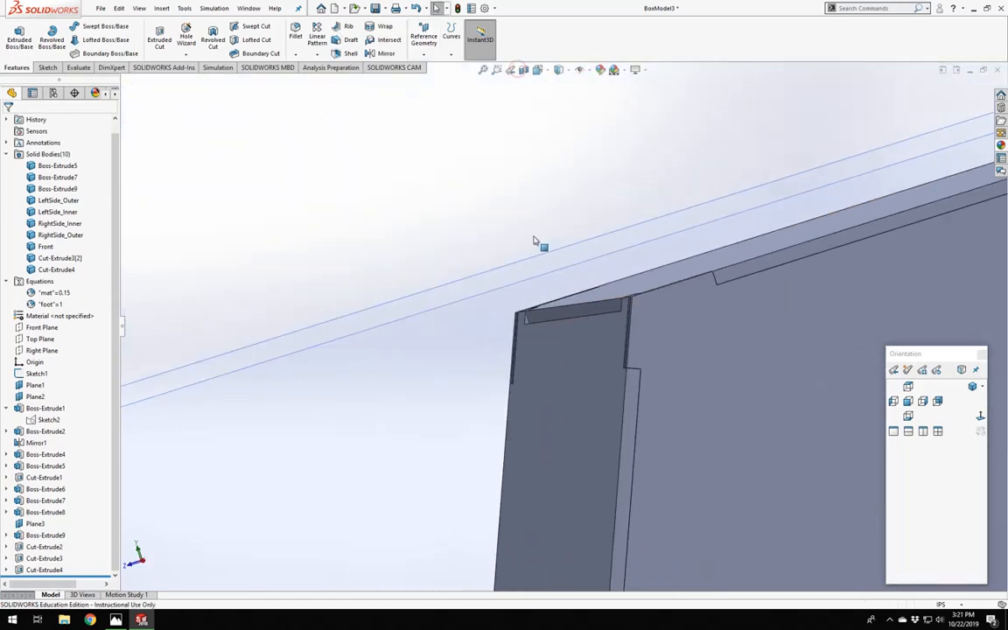
{"action": "scroll", "coordinate": [536, 358], "scroll_direction": "up", "scroll_amount": 3}
{"action": "middle_click_drag", "start_coordinate": [660, 393], "coordinate": [775, 379]}
{"action": "middle_click_drag", "start_coordinate": [713, 399], "coordinate": [691, 358]}
{"action": "left_click", "coordinate": [972, 387]}
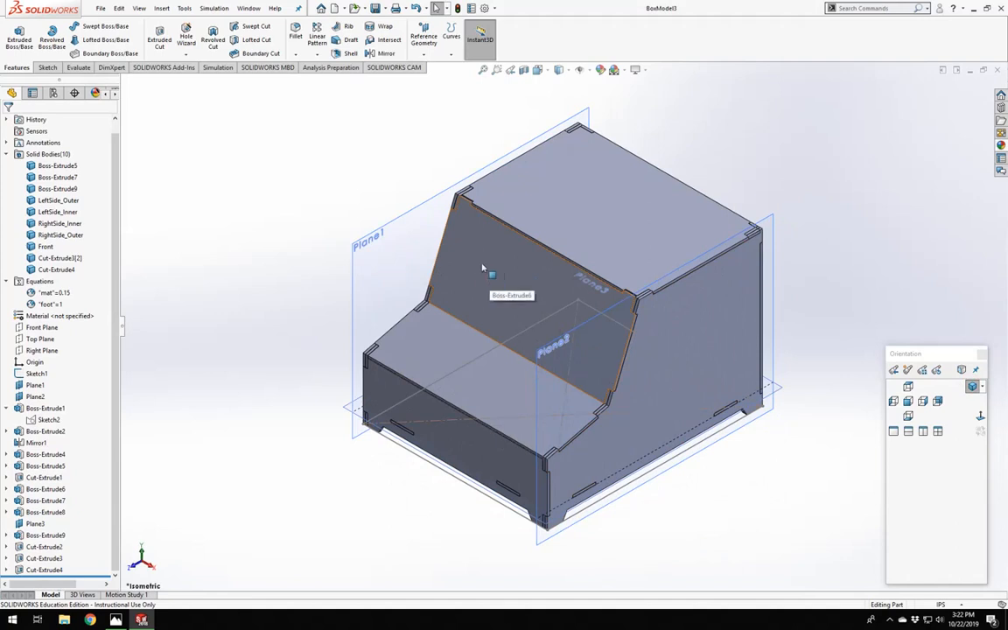
{"action": "scroll", "coordinate": [578, 300], "scroll_direction": "down", "scroll_amount": 2}
{"action": "scroll", "coordinate": [577, 299], "scroll_direction": "up", "scroll_amount": 3}
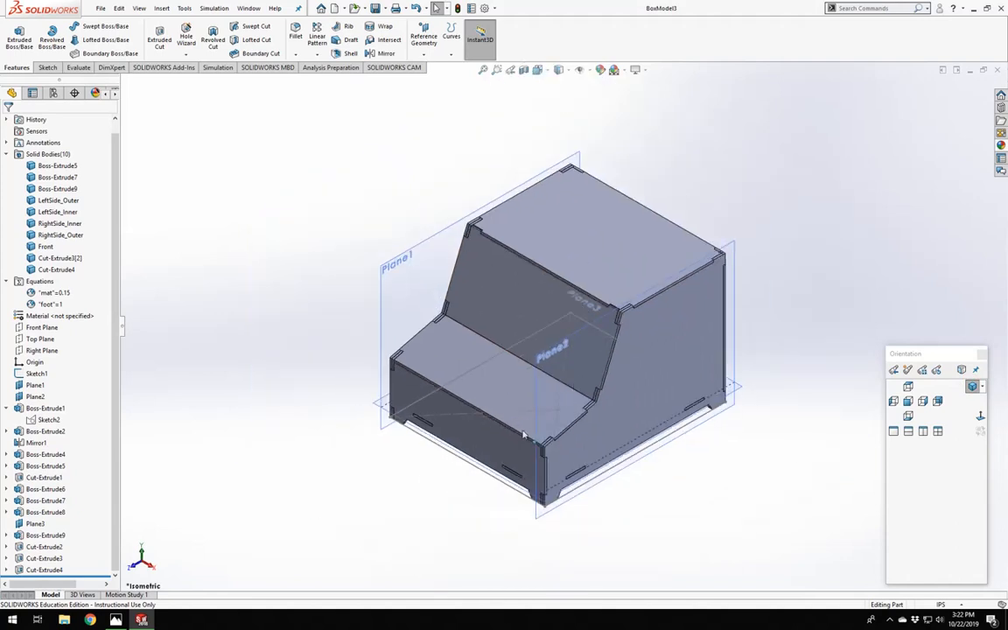
{"action": "mouse_move", "coordinate": [526, 434]}
{"action": "middle_mouse_down"}
{"action": "mouse_move", "coordinate": [513, 410]}
{"action": "mouse_move", "coordinate": [513, 435]}
{"action": "middle_mouse_up"}
{"action": "scroll", "coordinate": [578, 322], "scroll_direction": "down", "scroll_amount": 2}
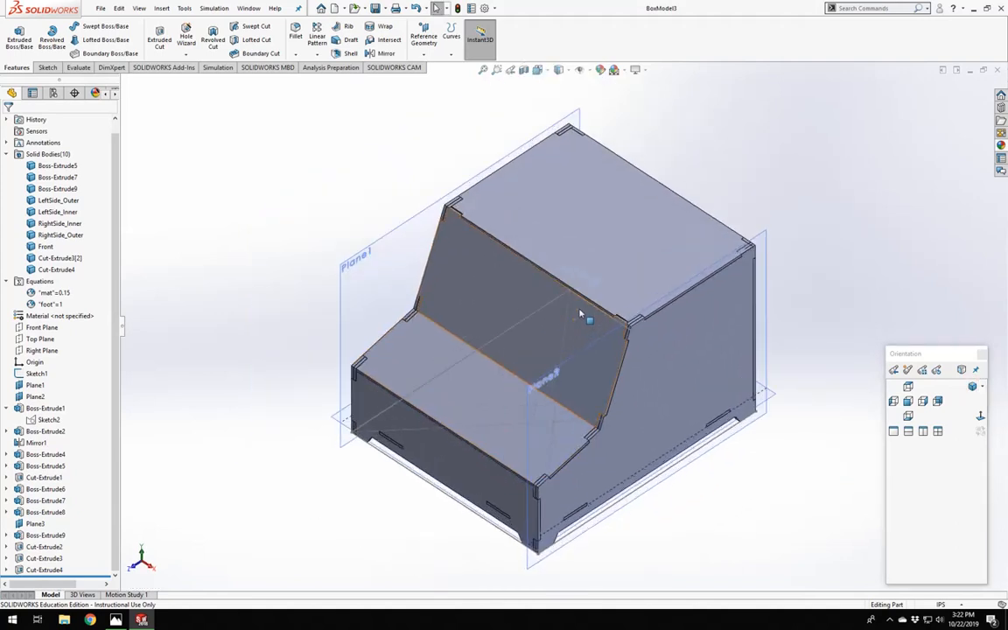
{"action": "scroll", "coordinate": [580, 317], "scroll_direction": "up", "scroll_amount": 2}
{"action": "middle_click_drag", "start_coordinate": [564, 329], "coordinate": [548, 278]}
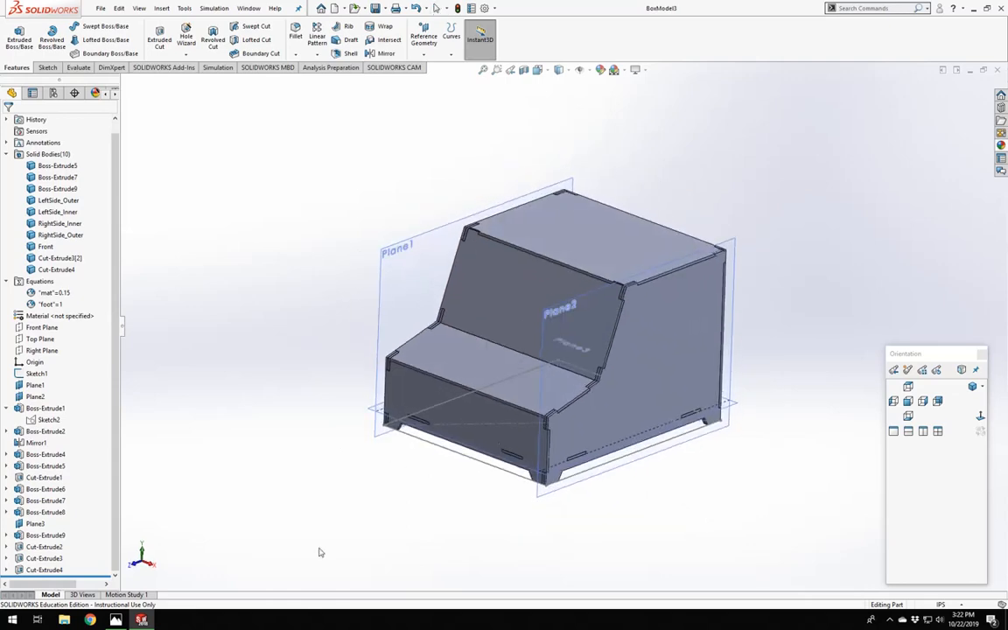
Switch to the Photos app to review the hand-drawn machine sketch, and return to SOLIDWORKS to compare the box model.
{"action": "left_click", "coordinate": [114, 620]}
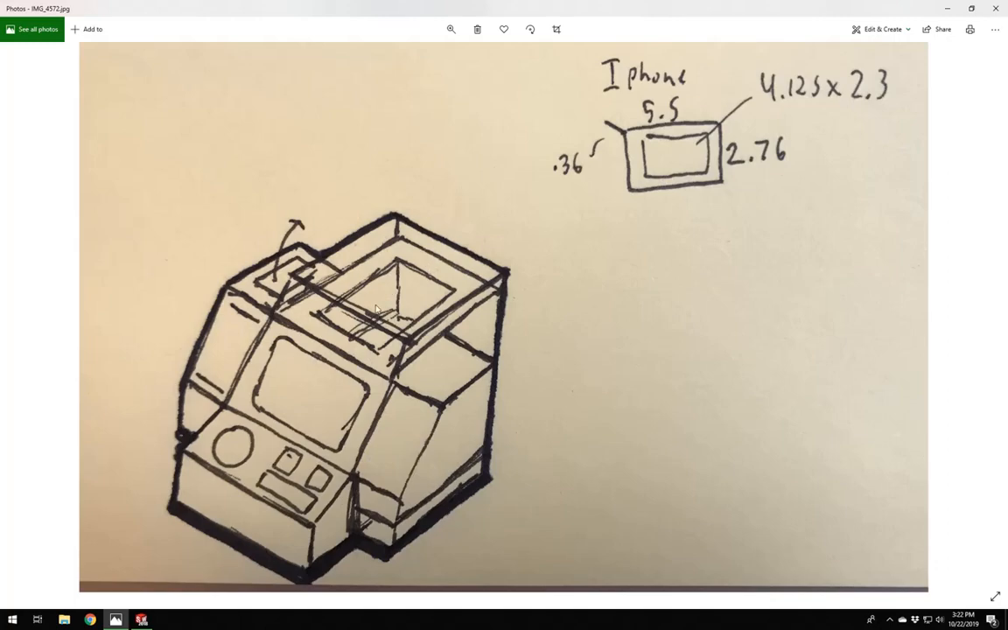
{"action": "left_click", "coordinate": [140, 620]}
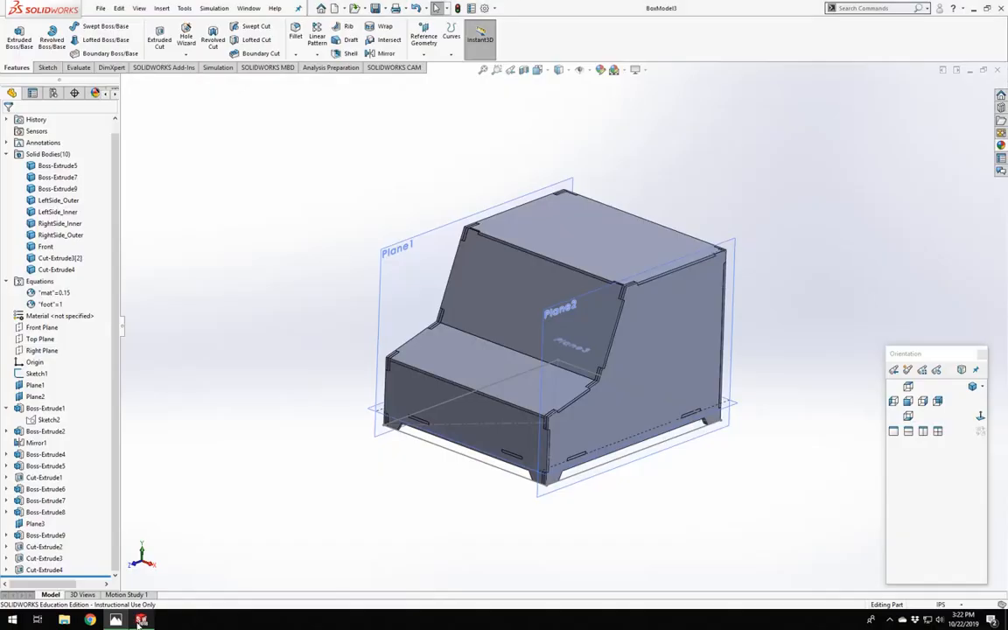
{"action": "scroll", "coordinate": [640, 456], "scroll_direction": "down", "scroll_amount": 4}
{"action": "scroll", "coordinate": [632, 409], "scroll_direction": "up", "scroll_amount": 3}
{"action": "mouse_move", "coordinate": [489, 308]}
{"action": "middle_mouse_down"}
{"action": "mouse_move", "coordinate": [488, 345]}
{"action": "mouse_move", "coordinate": [478, 305]}
{"action": "middle_mouse_up"}
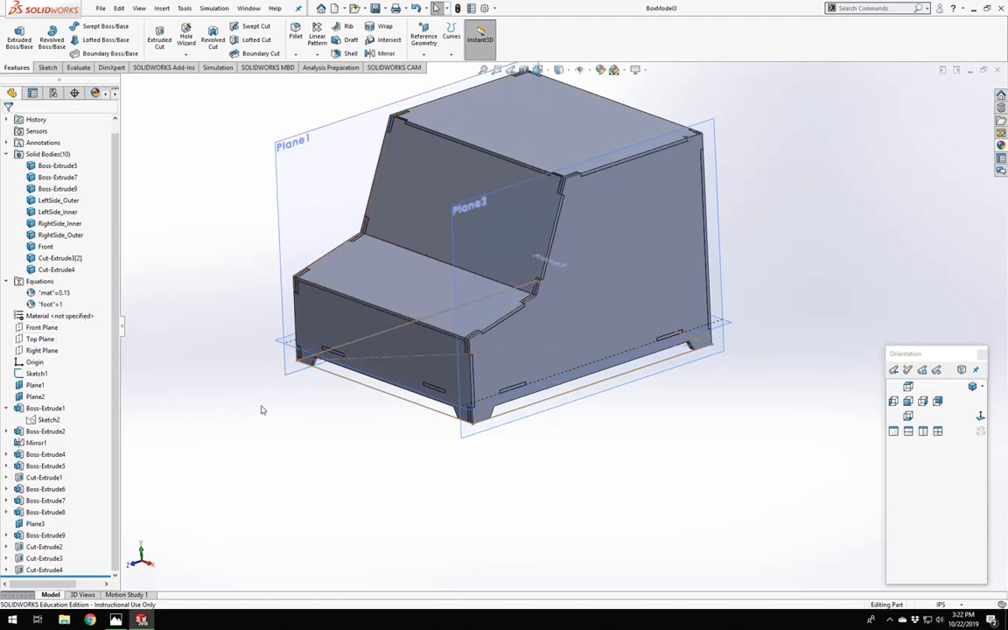
Set the base layout sketch's dimensions to 10 in wide and 16 in deep.
{"action": "left_click", "coordinate": [29, 391]}
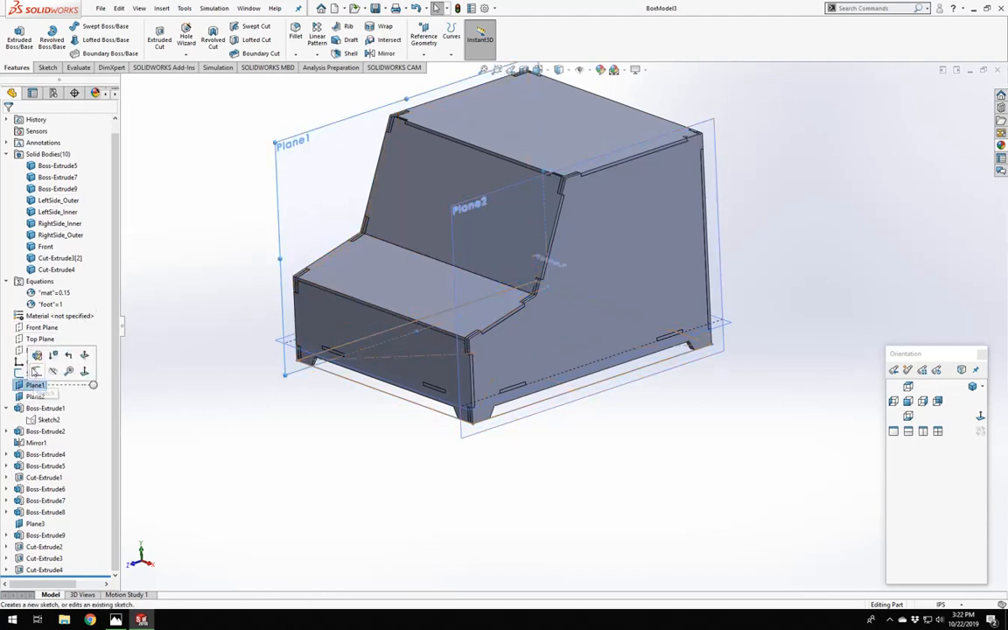
{"action": "left_click", "coordinate": [36, 355]}
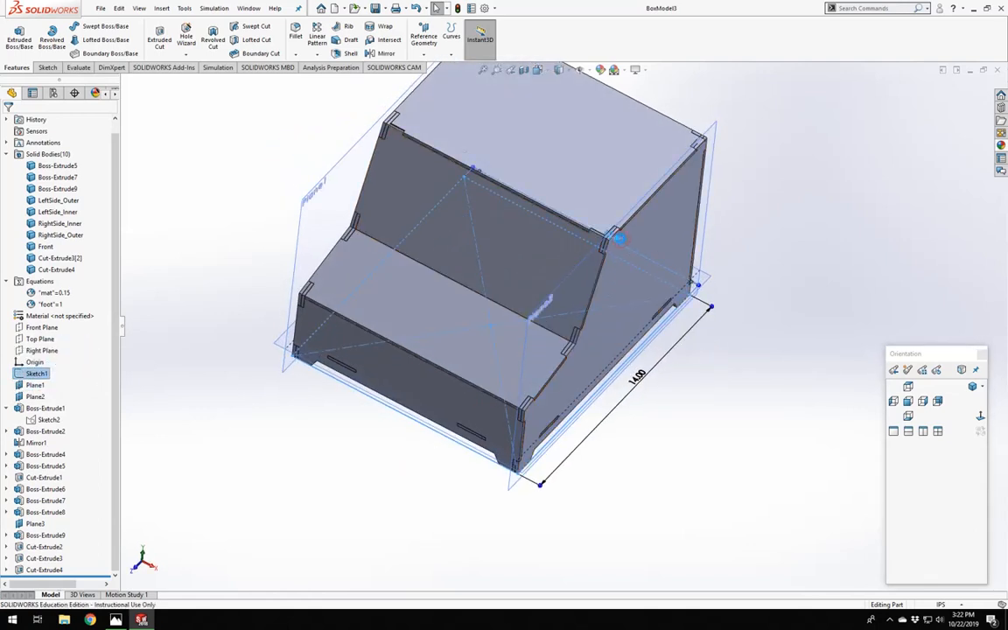
{"action": "double_click", "coordinate": [706, 313]}
{"action": "type", "text": "10"}
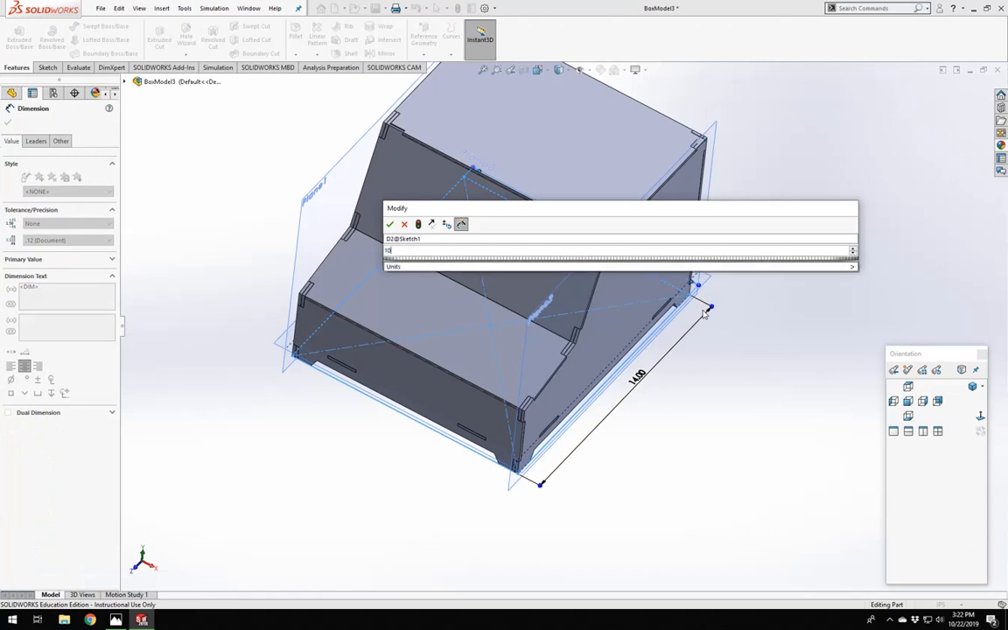
{"action": "key", "text": "Return"}
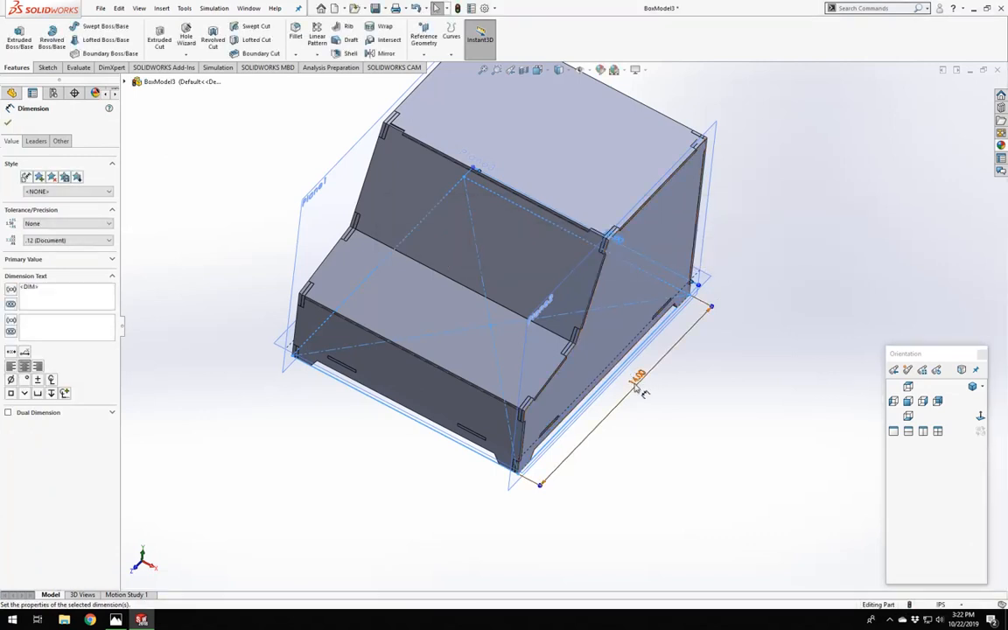
{"action": "double_click", "coordinate": [638, 378]}
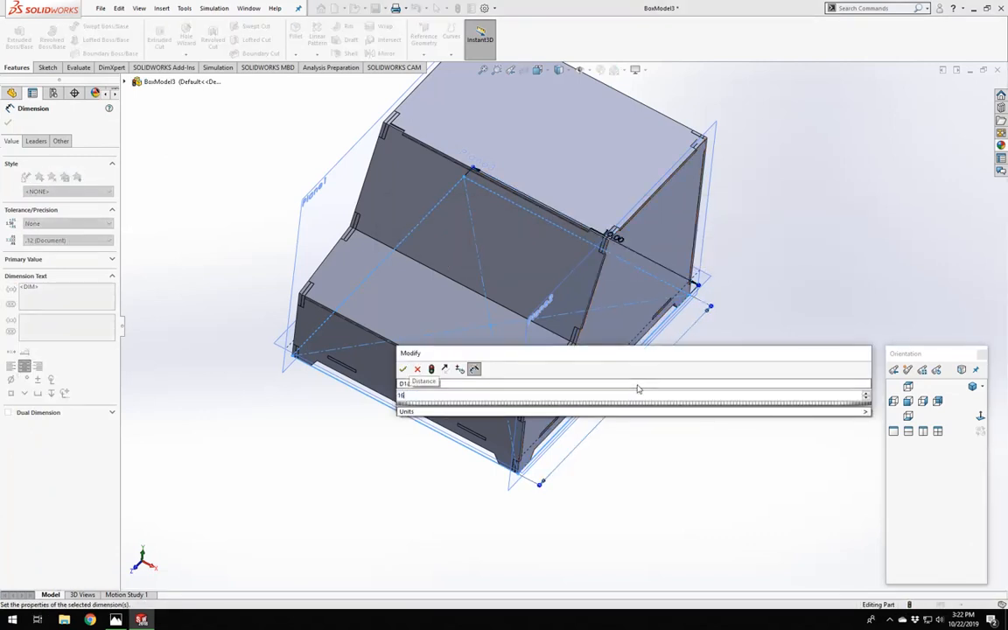
{"action": "type", "text": "16"}
{"action": "key", "text": "Return"}
{"action": "left_click", "coordinate": [669, 431]}
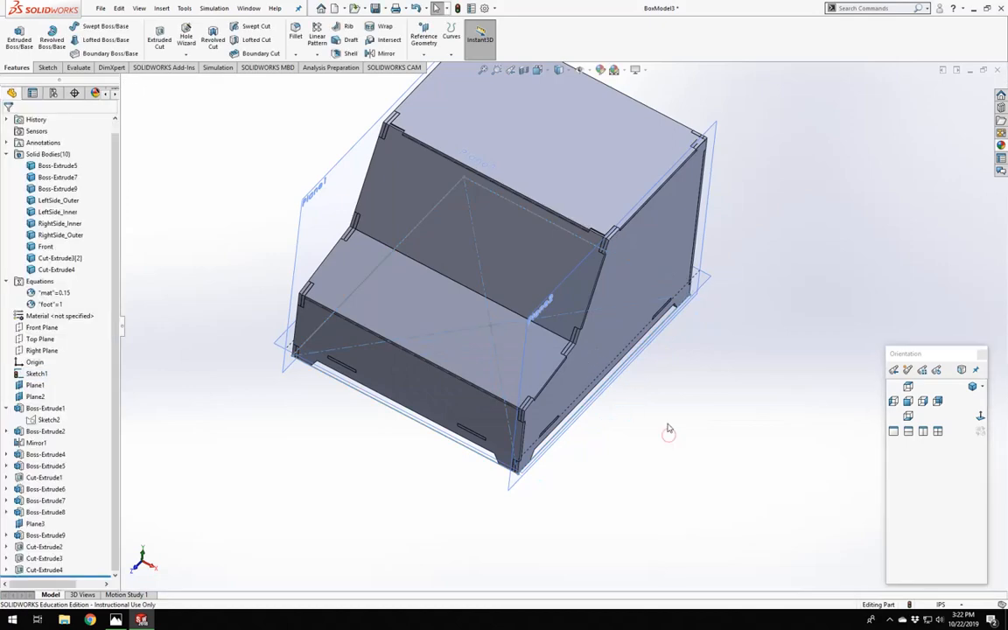
Set the top edge length in the side profile sketch to 12 in and examine the rebuilt box.
{"action": "middle_click_drag", "start_coordinate": [576, 411], "coordinate": [389, 290]}
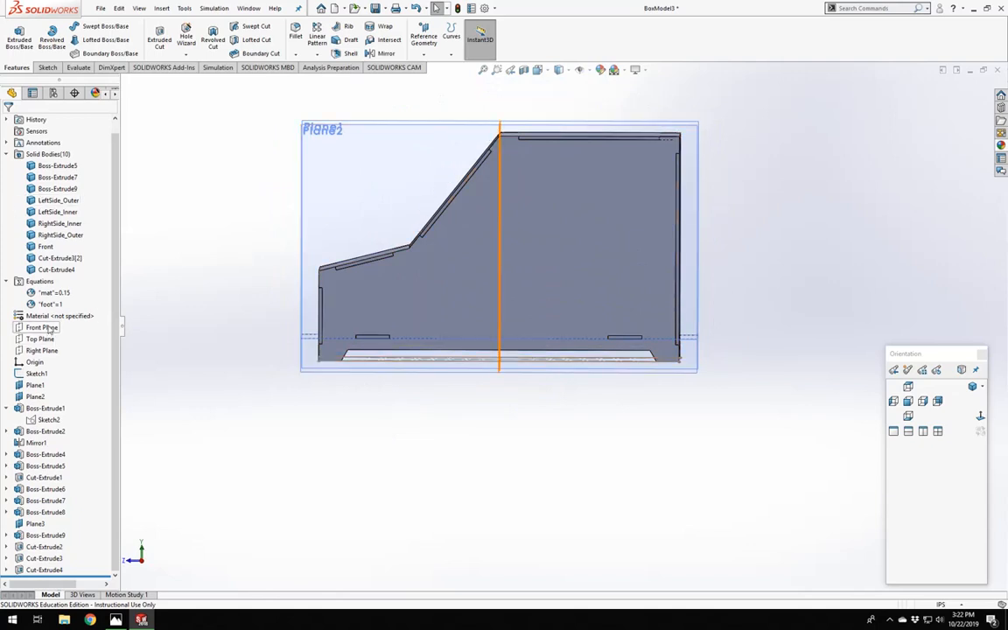
{"action": "left_click", "coordinate": [48, 420]}
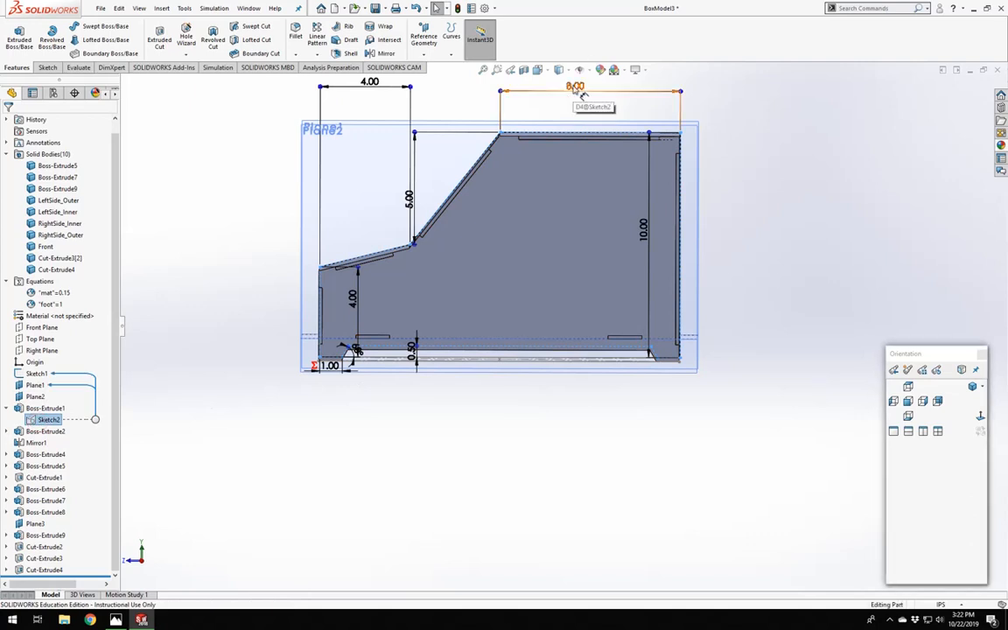
{"action": "left_click", "coordinate": [581, 93]}
{"action": "double_click", "coordinate": [576, 89]}
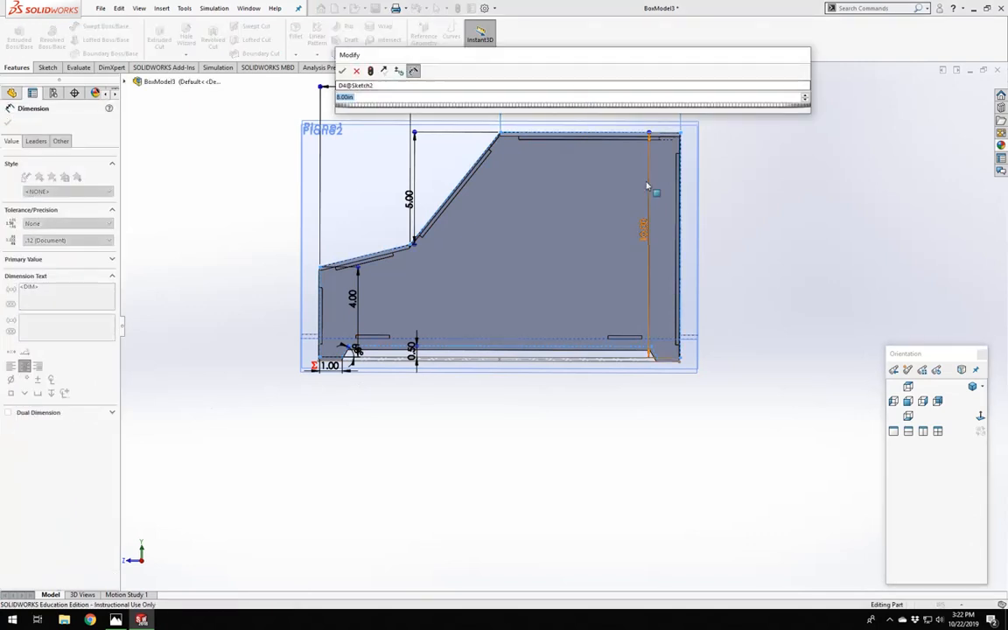
{"action": "type", "text": "10"}
{"action": "key", "text": "Return"}
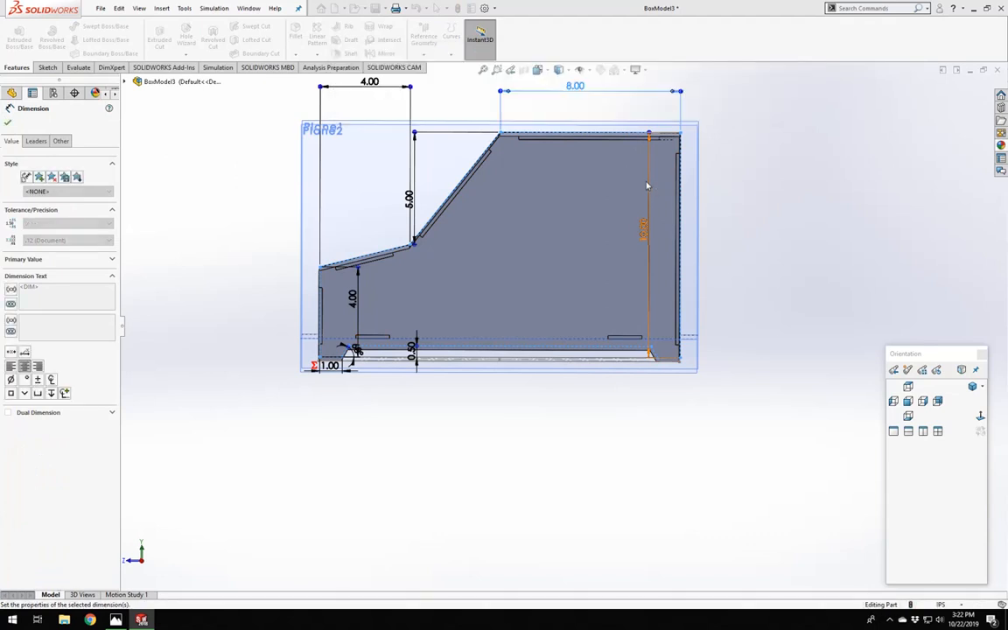
{"action": "left_click", "coordinate": [742, 187]}
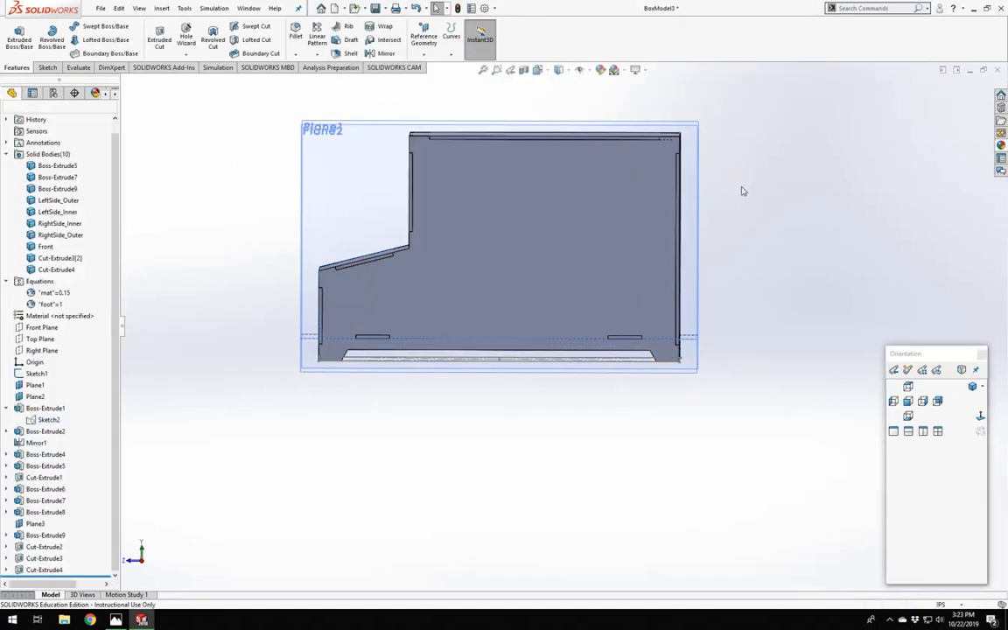
{"action": "middle_click_drag", "start_coordinate": [446, 186], "coordinate": [432, 238]}
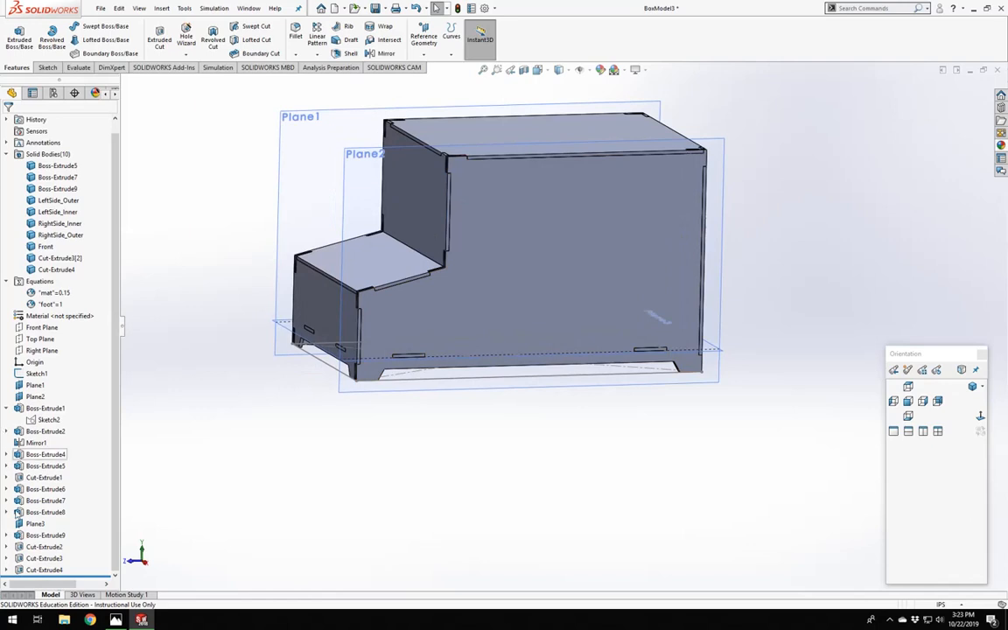
Display the side profile sketch's dimensions and move the 5 in height dimension clear of the upper front edge.
{"action": "left_click", "coordinate": [49, 421]}
{"action": "scroll", "coordinate": [525, 359], "scroll_direction": "up", "scroll_amount": 3}
{"action": "scroll", "coordinate": [454, 380], "scroll_direction": "down", "scroll_amount": 2}
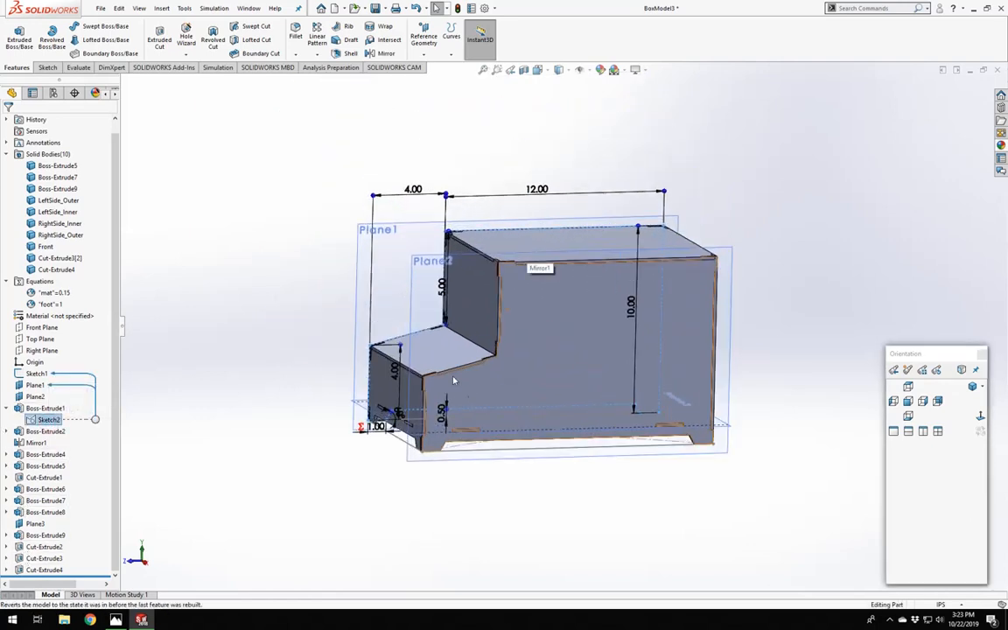
{"action": "middle_click_drag", "start_coordinate": [453, 380], "coordinate": [546, 190]}
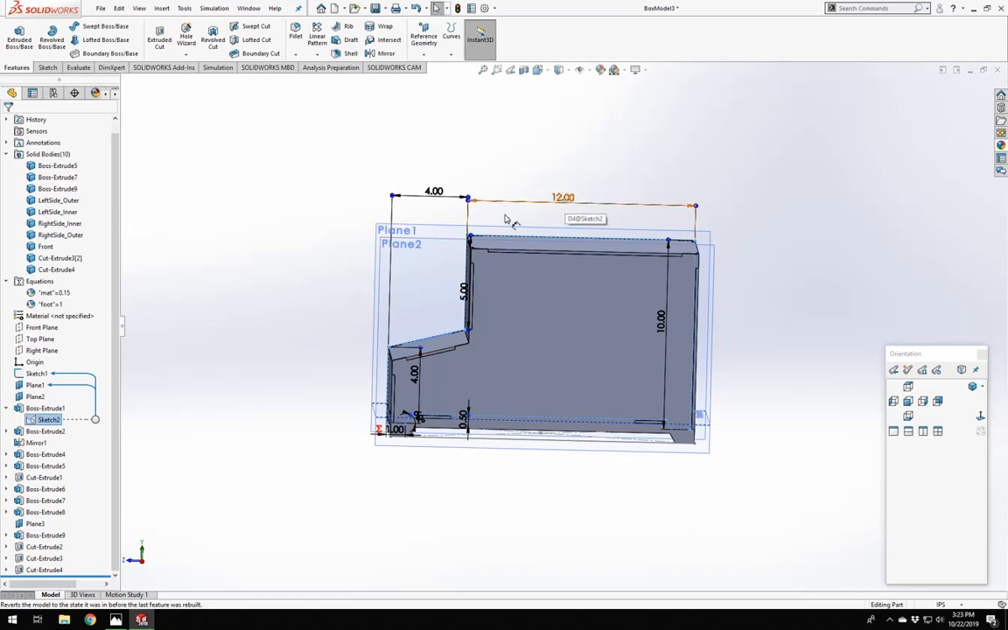
{"action": "left_click_drag", "start_coordinate": [463, 289], "coordinate": [444, 301]}
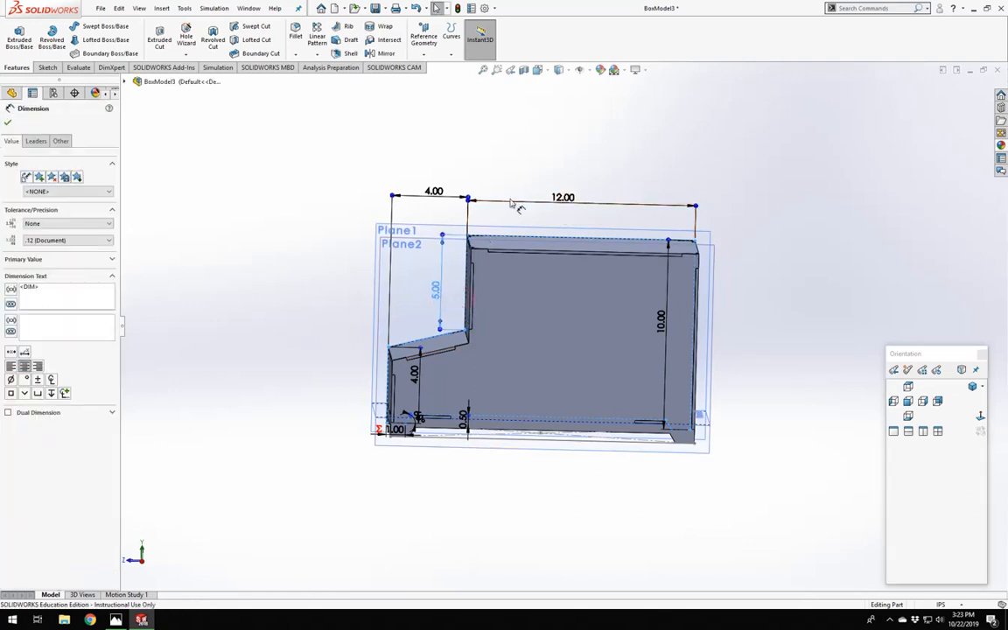
{"action": "left_click", "coordinate": [560, 199]}
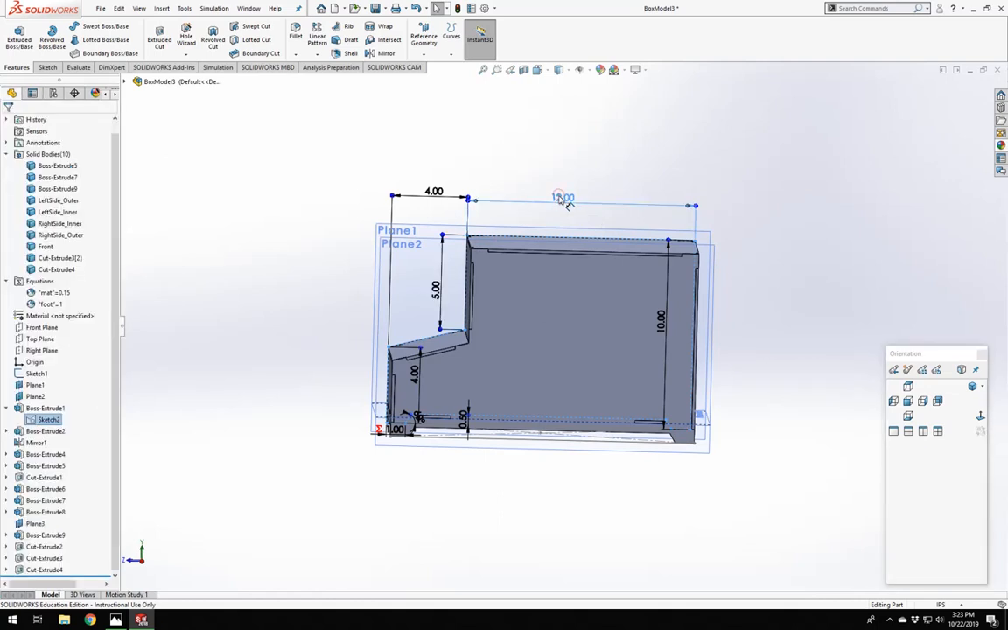
{"action": "double_click", "coordinate": [565, 199]}
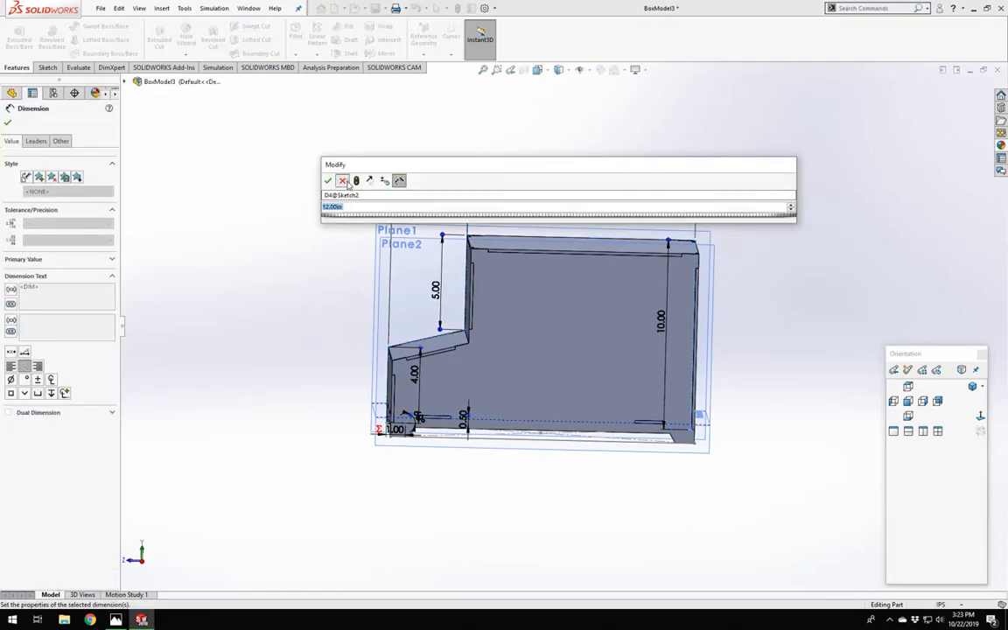
{"action": "left_click", "coordinate": [342, 181]}
{"action": "left_click", "coordinate": [208, 251]}
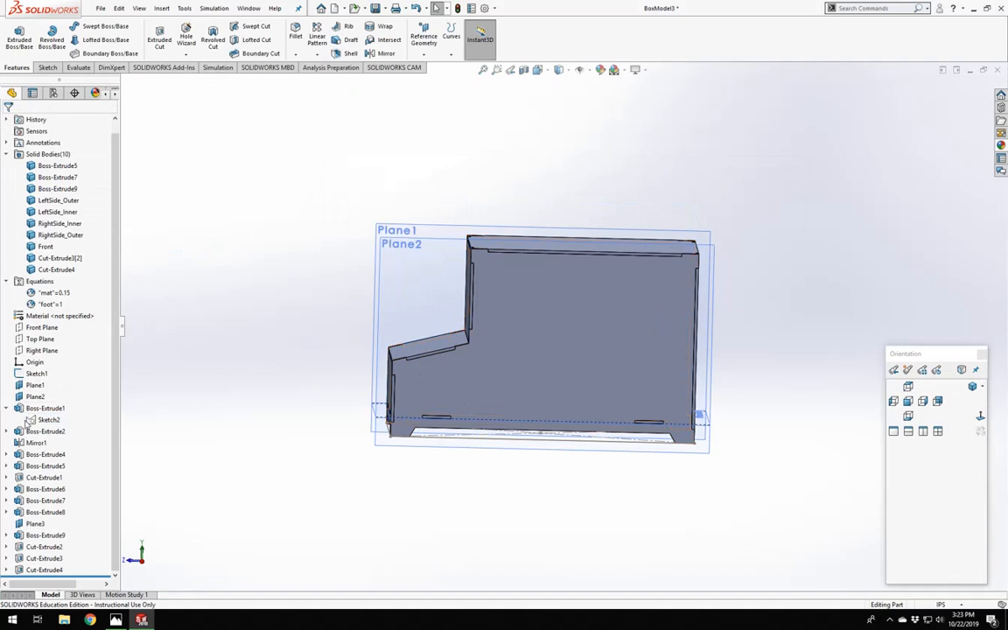
Open the side profile sketch of the first extrusion for editing in a view normal to its plane.
{"action": "right_click", "coordinate": [31, 420]}
{"action": "left_click", "coordinate": [43, 391]}
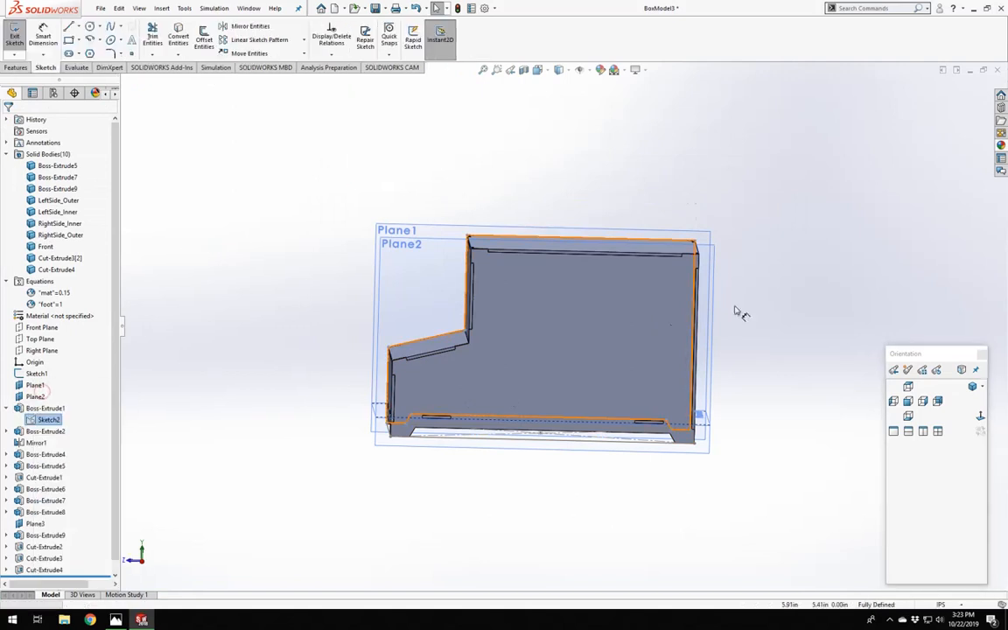
{"action": "left_click", "coordinate": [981, 415]}
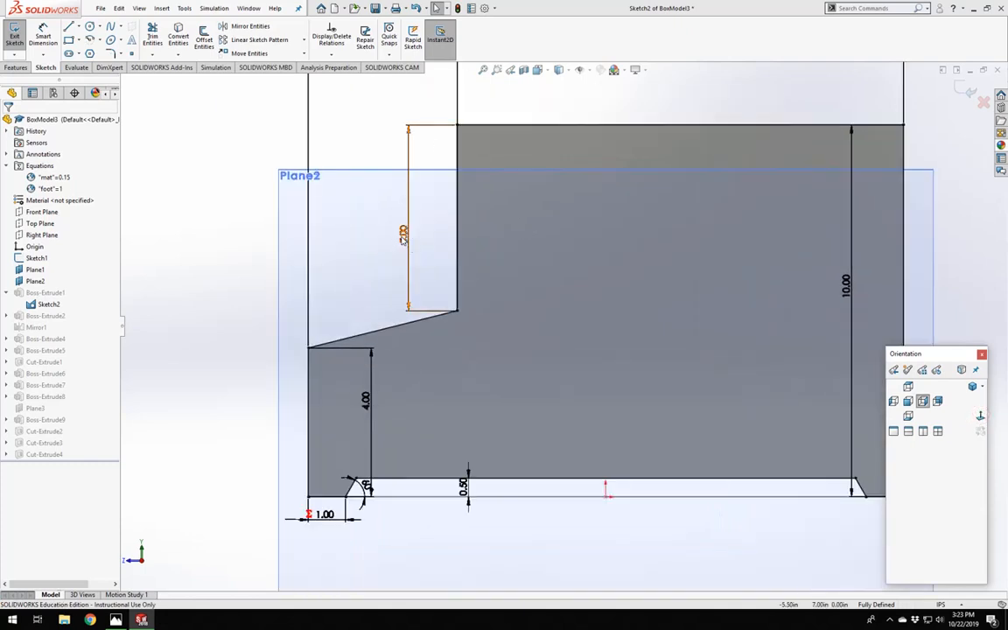
{"action": "double_click", "coordinate": [403, 234]}
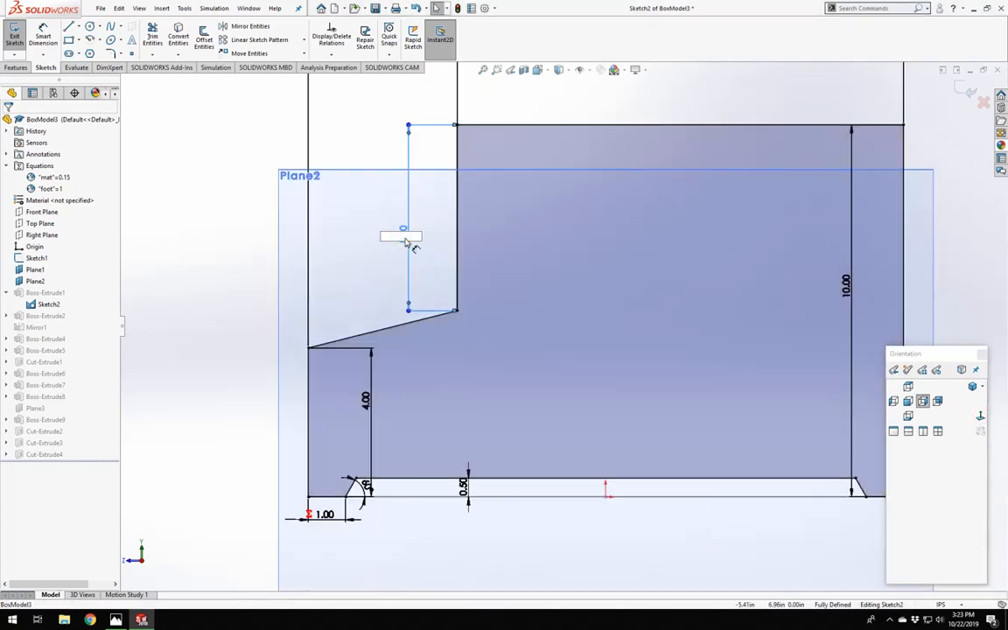
{"action": "key", "text": "Escape"}
{"action": "left_click", "coordinate": [360, 209]}
{"action": "scroll", "coordinate": [513, 271], "scroll_direction": "up", "scroll_amount": 4}
{"action": "scroll", "coordinate": [502, 252], "scroll_direction": "down", "scroll_amount": 3}
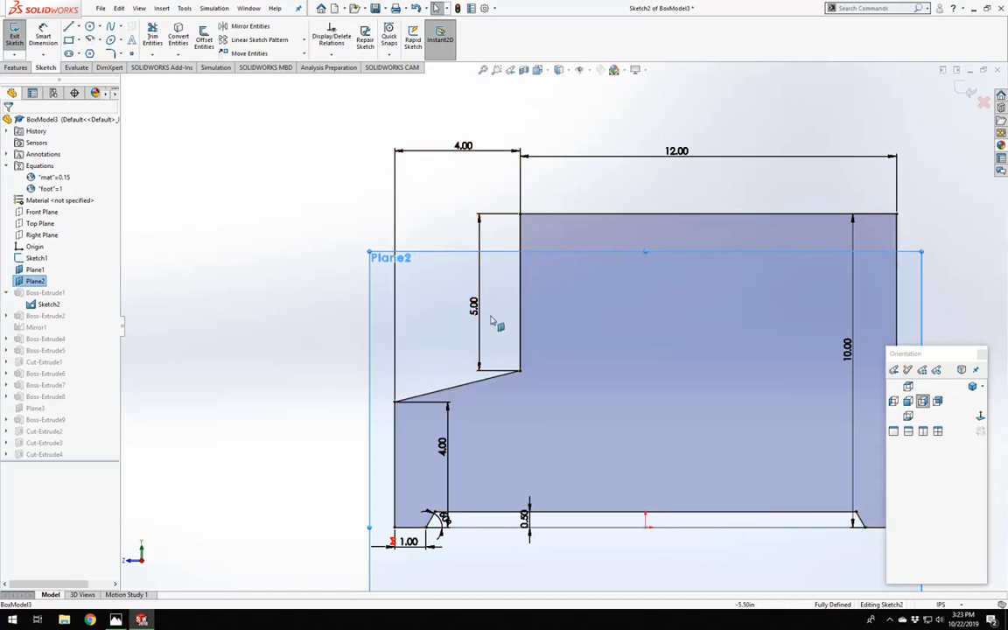
Try to free the profile's inner corner by deleting its 5 in height dimension and moving the point, and undo both changes.
{"action": "left_click", "coordinate": [481, 219]}
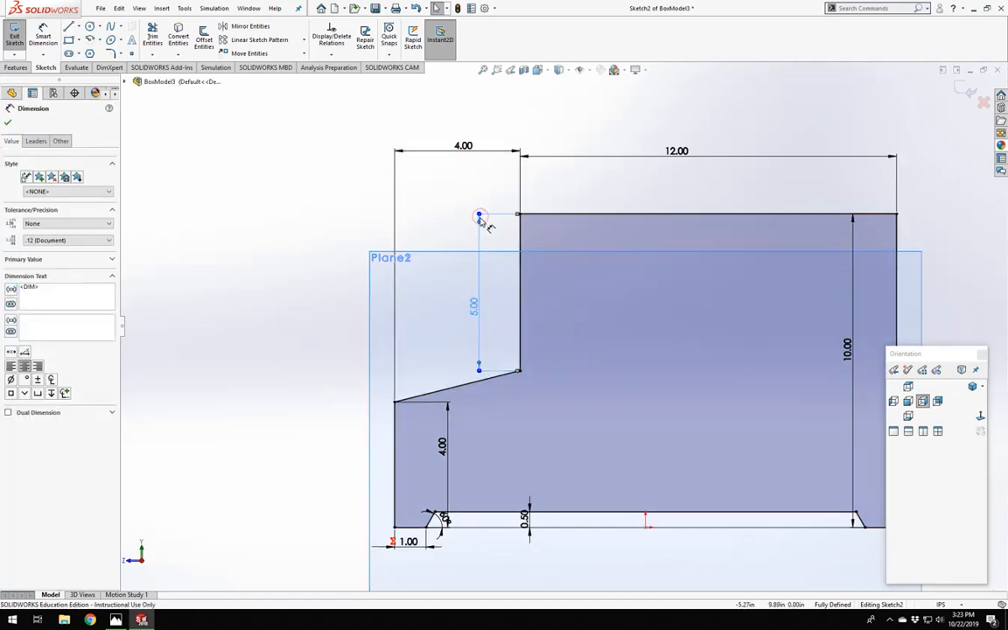
{"action": "left_click", "coordinate": [465, 288]}
{"action": "left_click", "coordinate": [481, 311]}
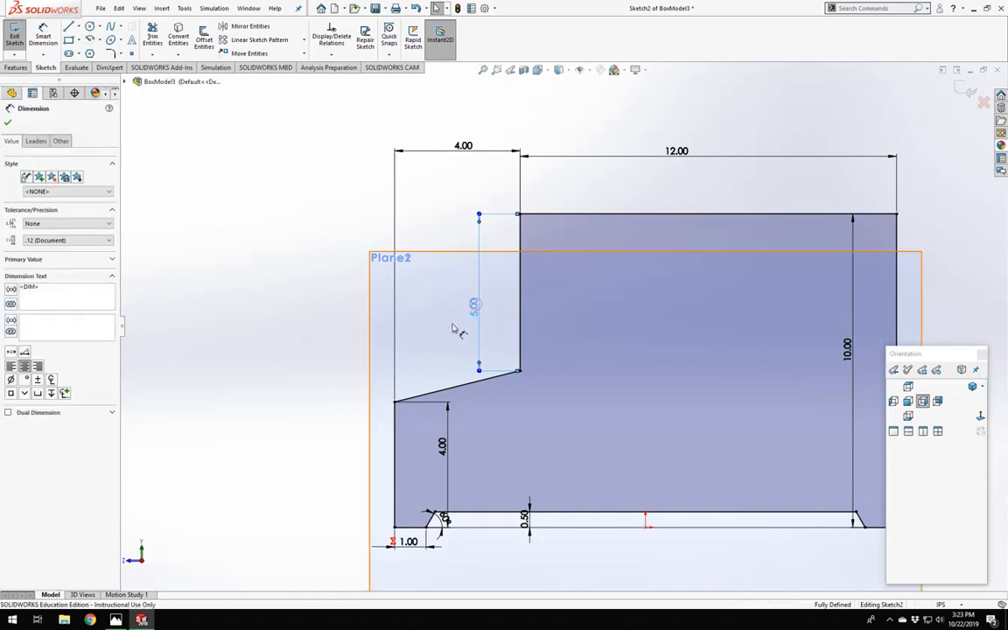
{"action": "key", "text": "Delete"}
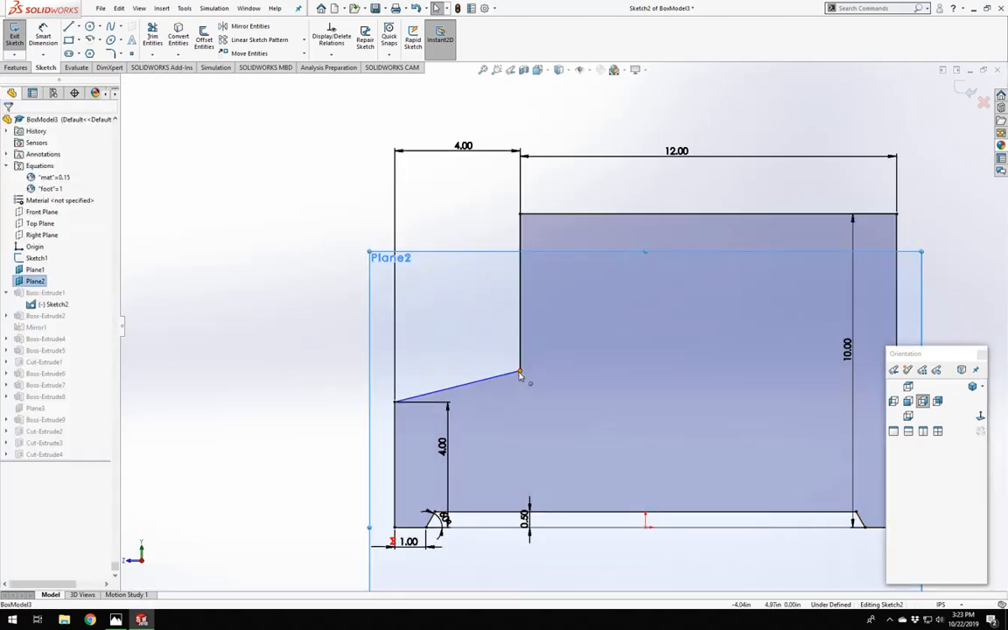
{"action": "mouse_move", "coordinate": [520, 371]}
{"action": "left_mouse_down"}
{"action": "mouse_move", "coordinate": [511, 318]}
{"action": "mouse_move", "coordinate": [520, 361]}
{"action": "left_mouse_up"}
{"action": "key", "text": "ctrl+z"}
{"action": "key", "text": "ctrl+z"}
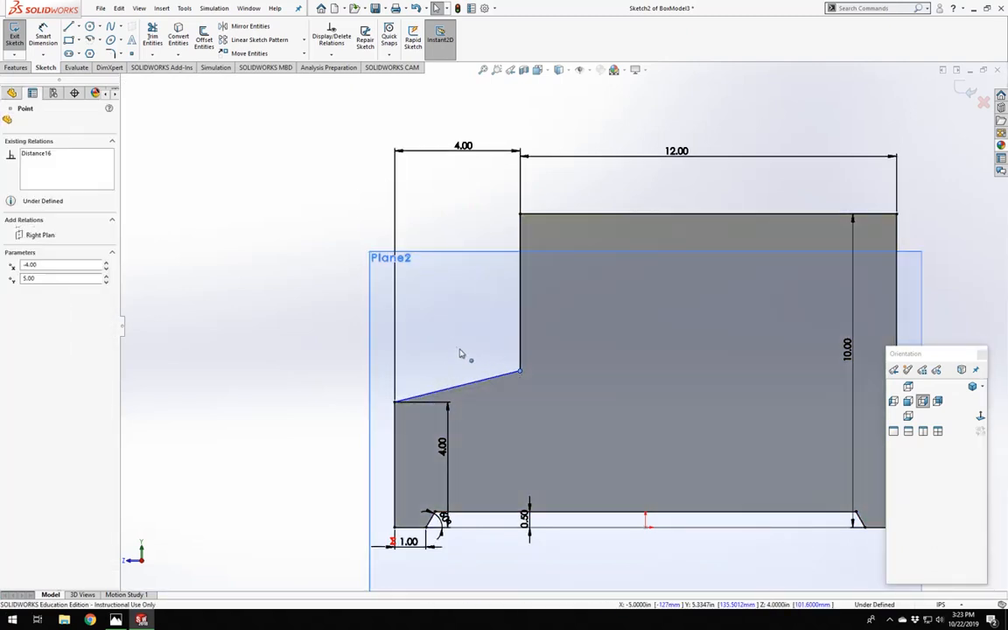
{"action": "left_click", "coordinate": [440, 340]}
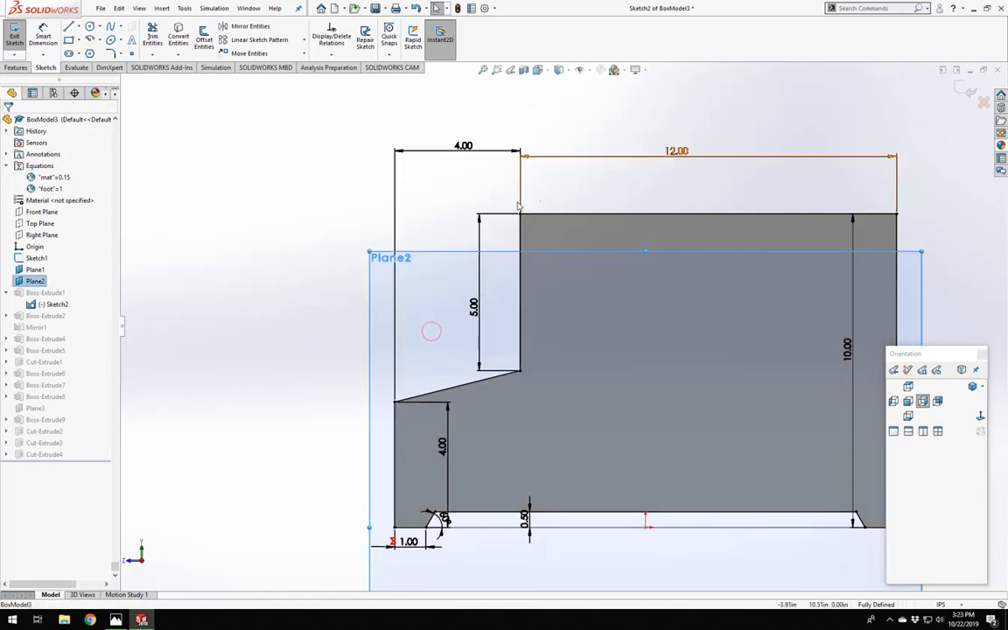
Set the profile's top edge length to 10 in so the upper front edge slopes back.
{"action": "left_click", "coordinate": [522, 249]}
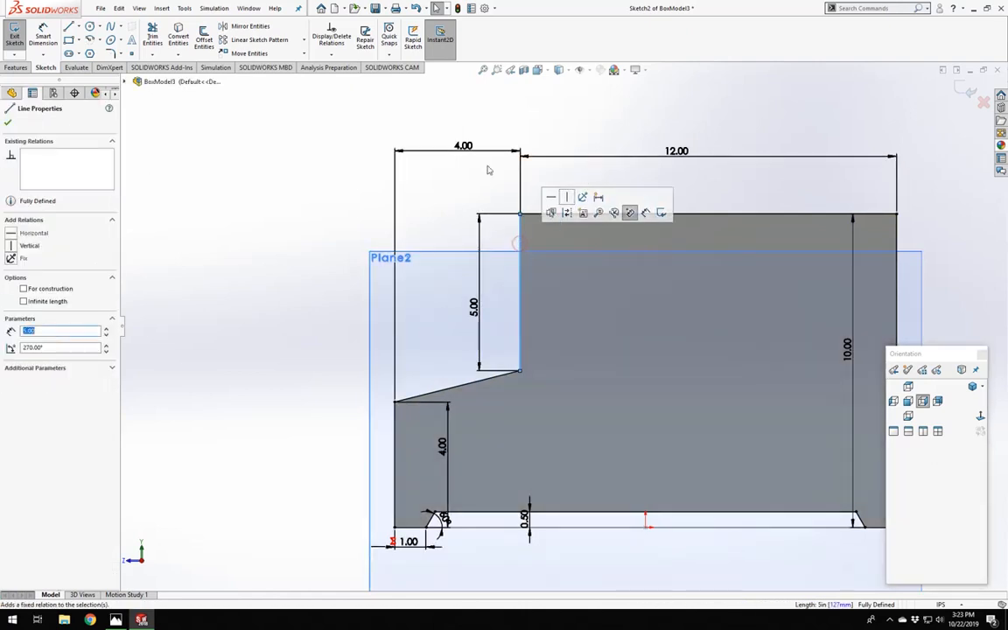
{"action": "left_click", "coordinate": [456, 160]}
{"action": "double_click", "coordinate": [665, 154]}
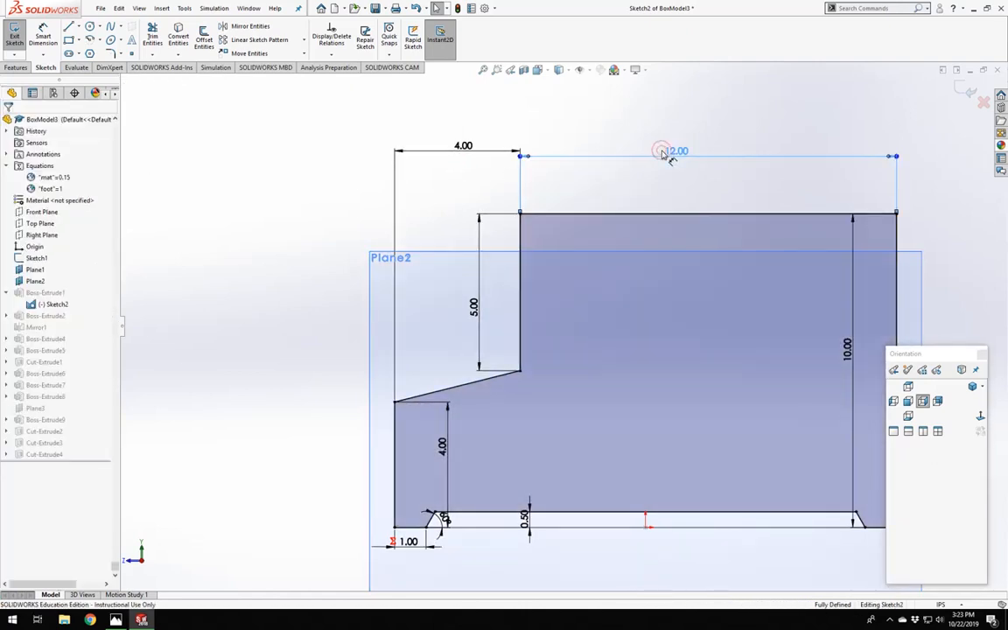
{"action": "type", "text": "10"}
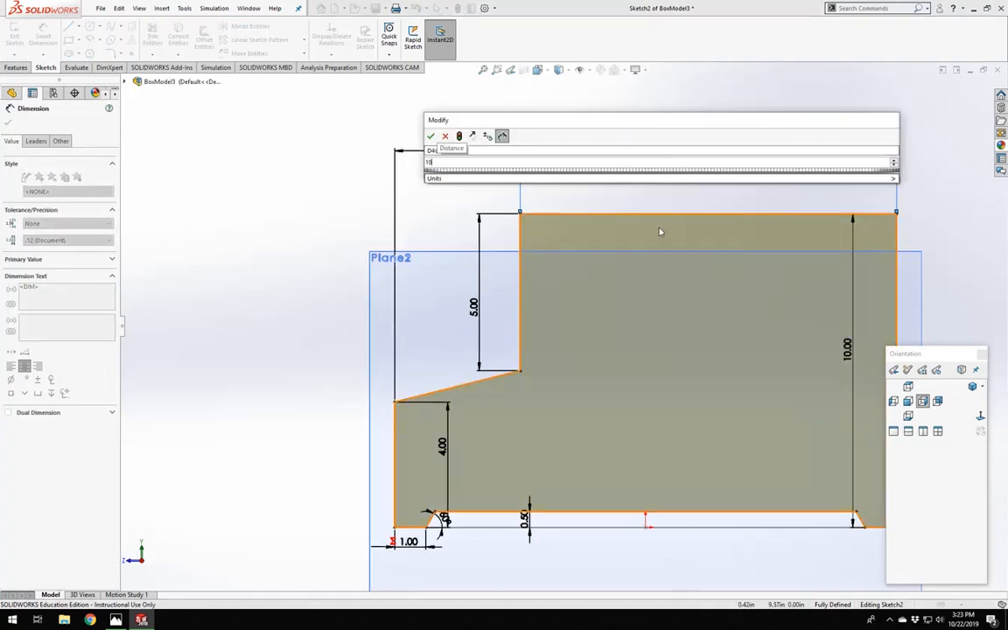
{"action": "key", "text": "Return"}
{"action": "left_click", "coordinate": [540, 232]}
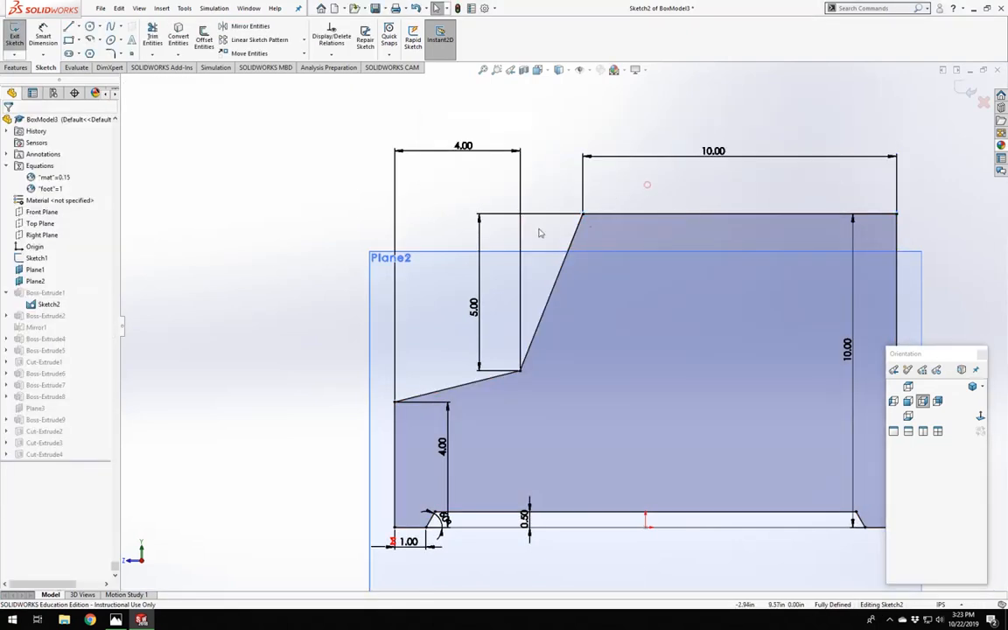
{"action": "left_click", "coordinate": [464, 149]}
{"action": "left_click", "coordinate": [567, 186]}
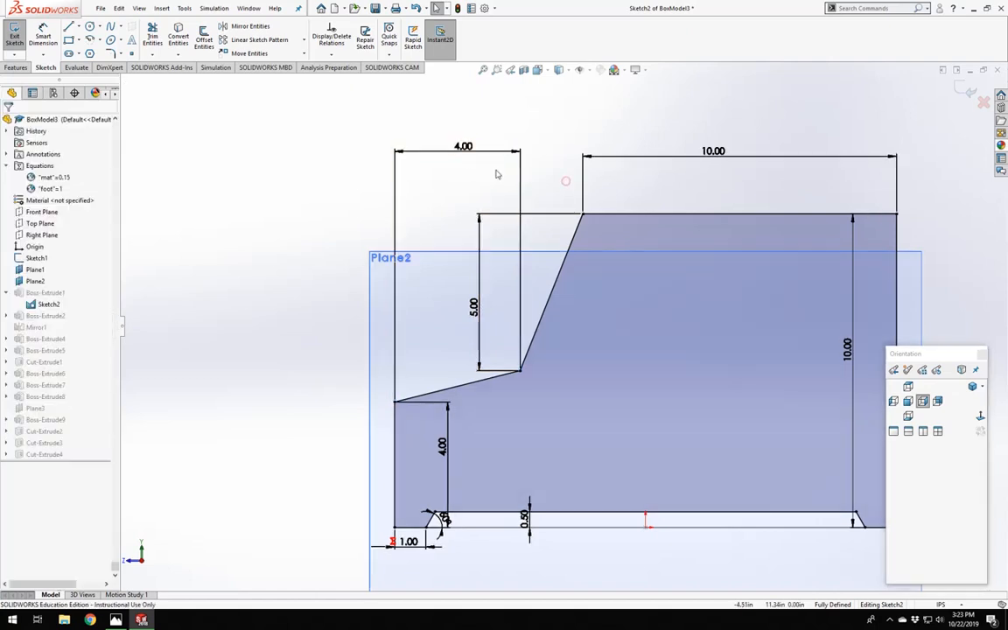
{"action": "double_click", "coordinate": [469, 147]}
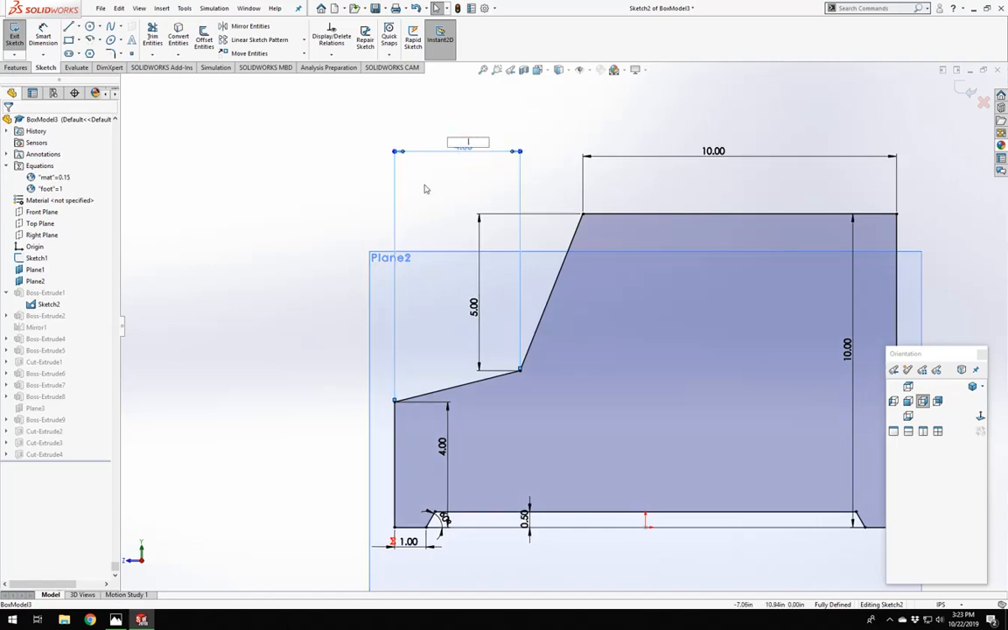
{"action": "key", "text": "Return"}
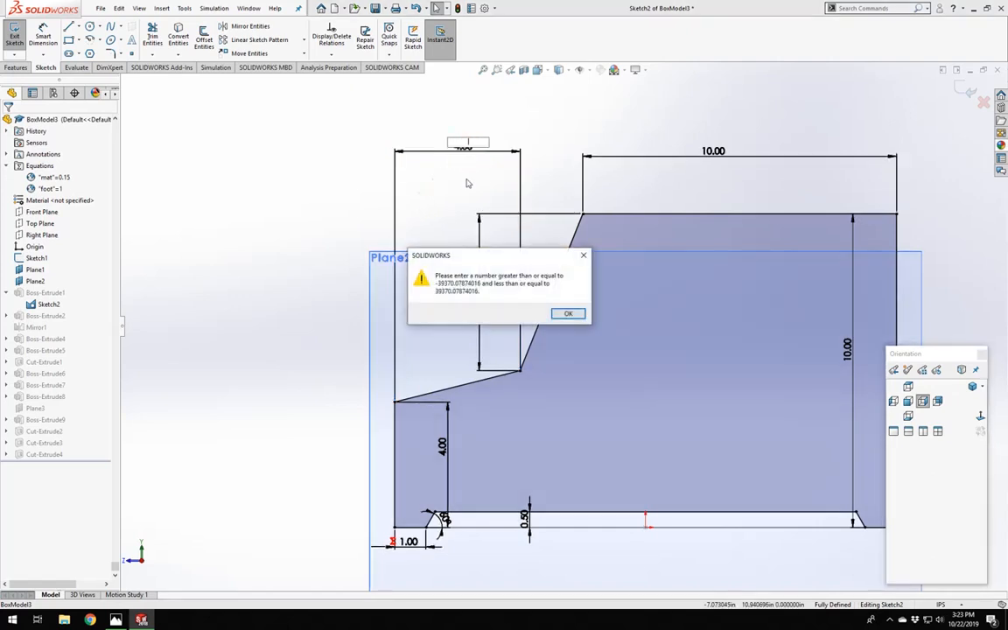
{"action": "left_click", "coordinate": [568, 314]}
Replace the inner corner's 4 in horizontal dimension with a 60° angle dimension between the sloping upper front edge and the raised bottom edge.
{"action": "left_click", "coordinate": [466, 149]}
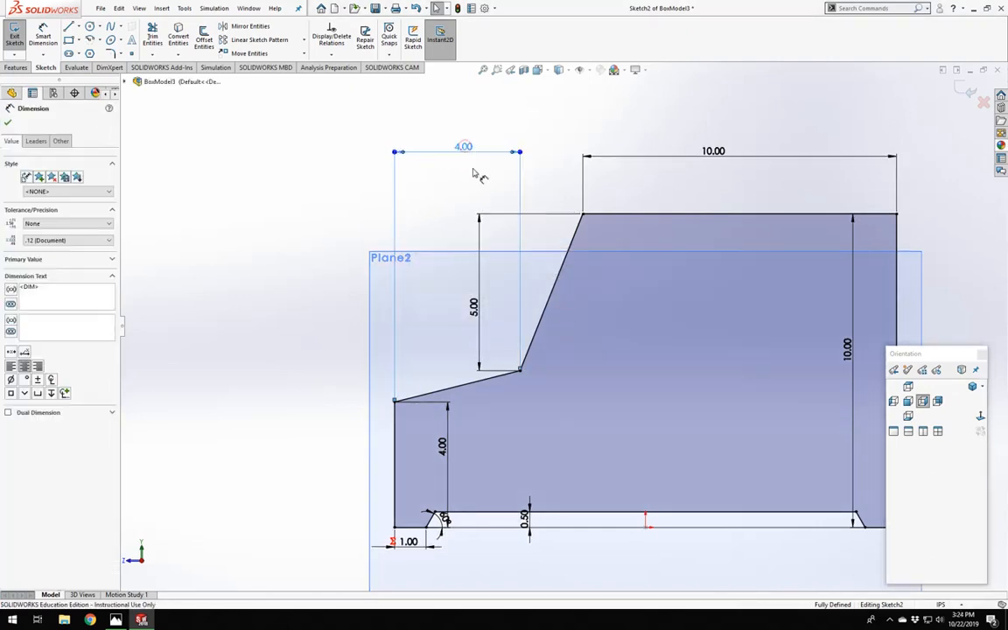
{"action": "key", "text": "Delete"}
{"action": "right_click_drag", "start_coordinate": [300, 301], "coordinate": [300, 263]}
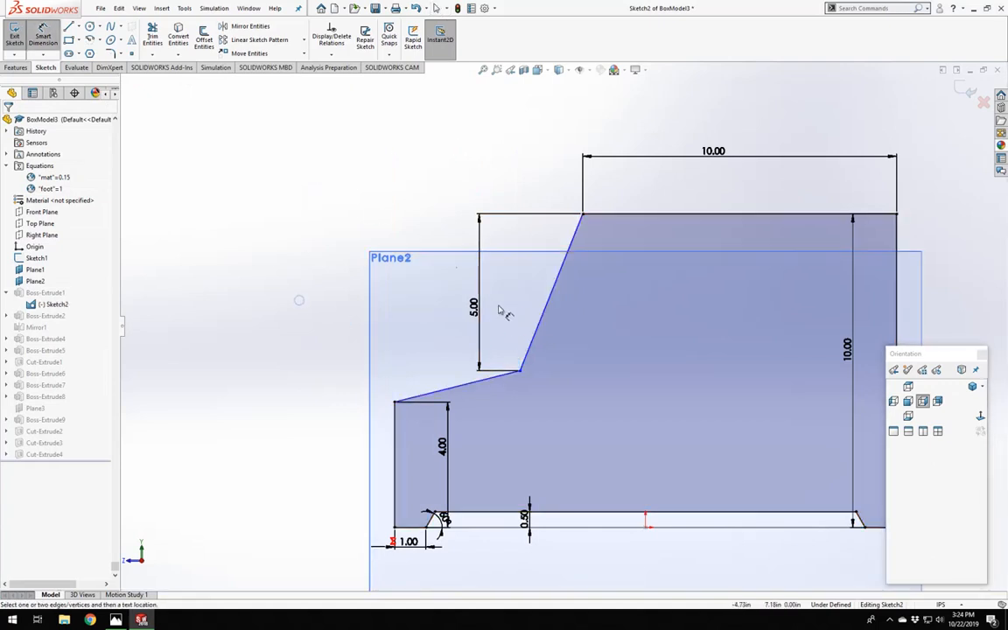
{"action": "left_click", "coordinate": [542, 337]}
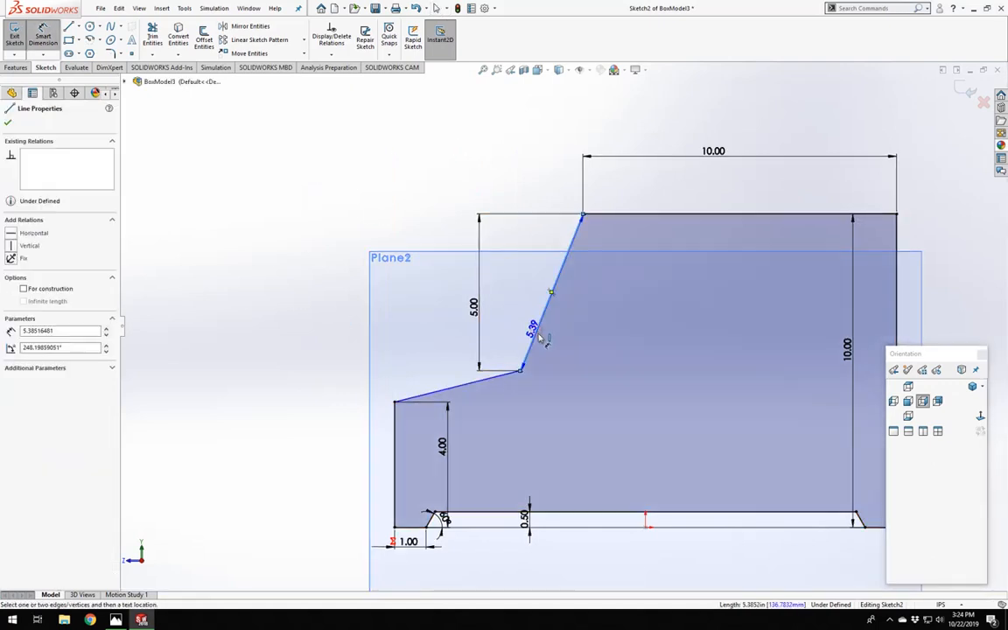
{"action": "left_click", "coordinate": [563, 512]}
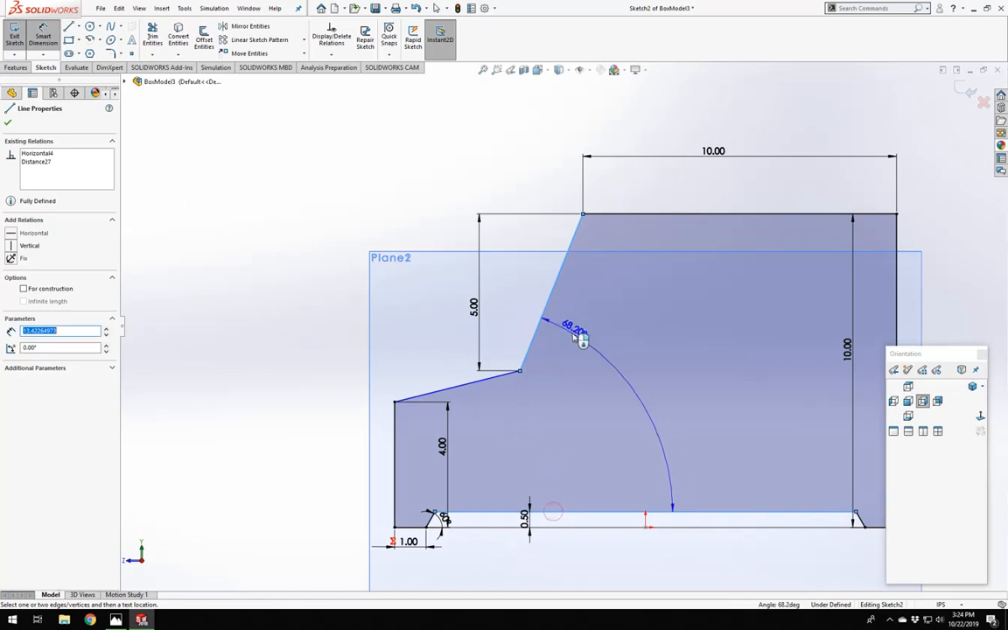
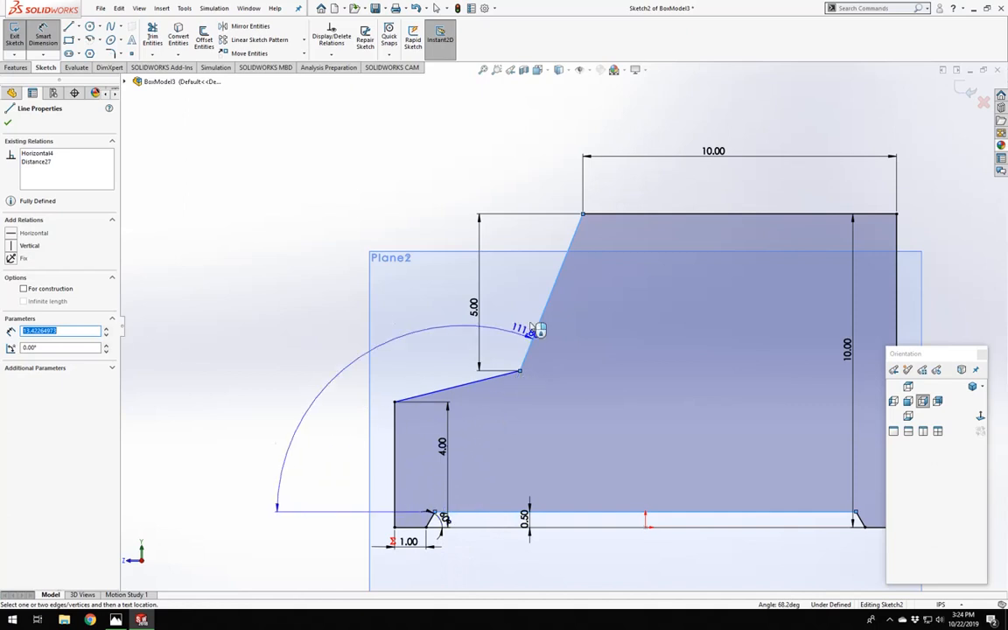
{"action": "left_click", "coordinate": [610, 331]}
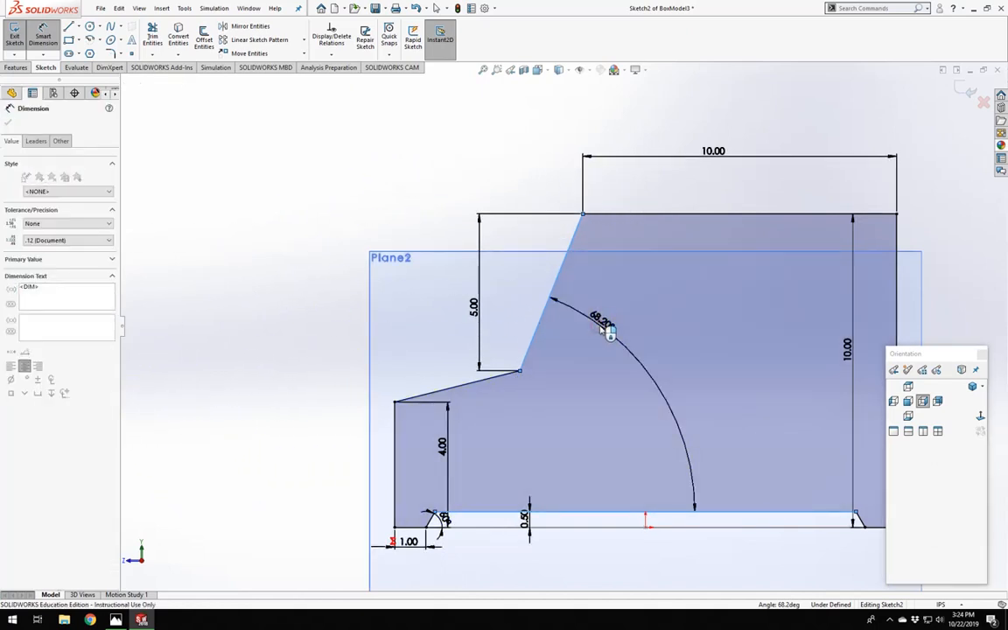
{"action": "type", "text": "60"}
{"action": "key", "text": "Return"}
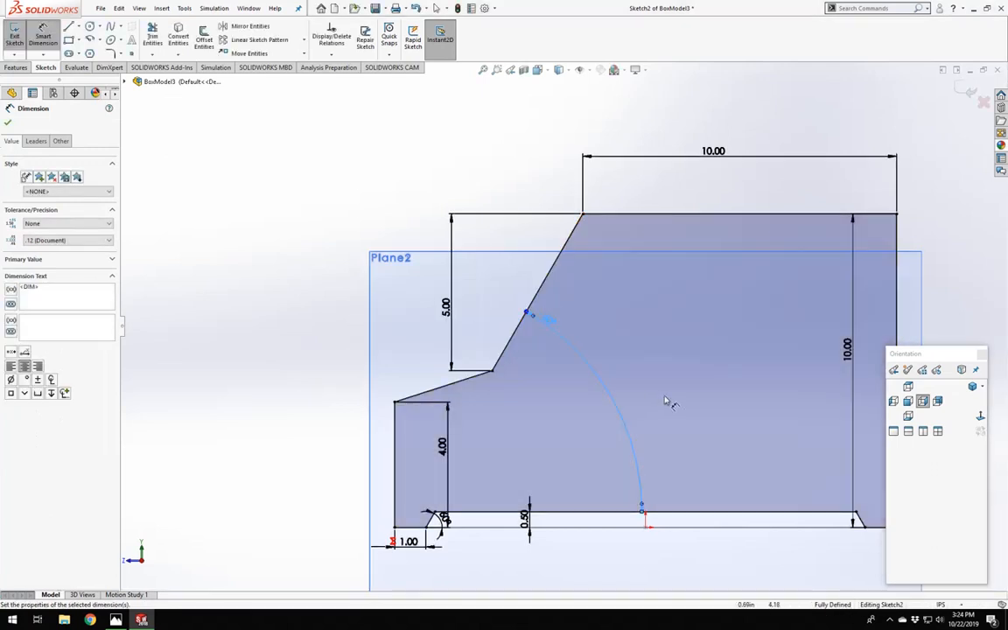
{"action": "left_click", "coordinate": [648, 389]}
{"action": "key", "text": "Escape"}
Set the angle of the sloping upper front edge to 80° and exit the sketch to rebuild the model.
{"action": "scroll", "coordinate": [612, 299], "scroll_direction": "up", "scroll_amount": 4}
{"action": "scroll", "coordinate": [613, 300], "scroll_direction": "down", "scroll_amount": 3}
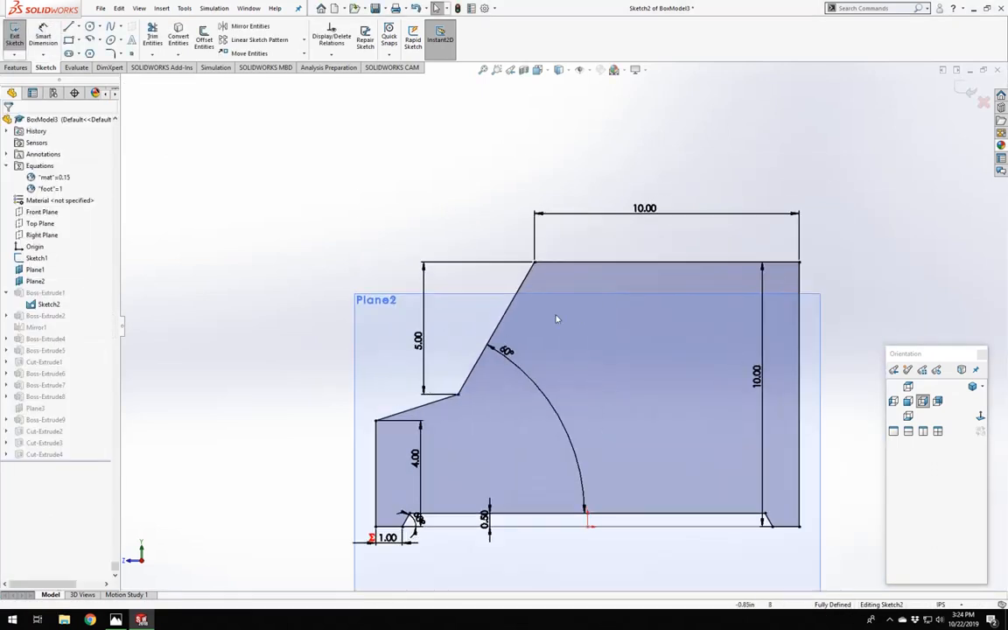
{"action": "left_click", "coordinate": [506, 353]}
{"action": "double_click", "coordinate": [540, 367]}
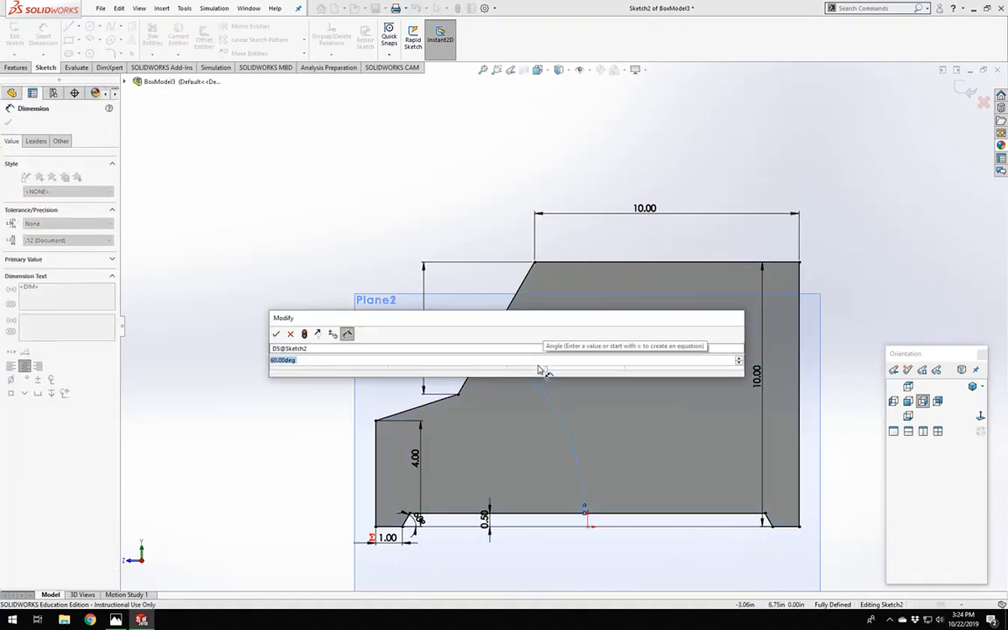
{"action": "type", "text": "80"}
{"action": "key", "text": "Return"}
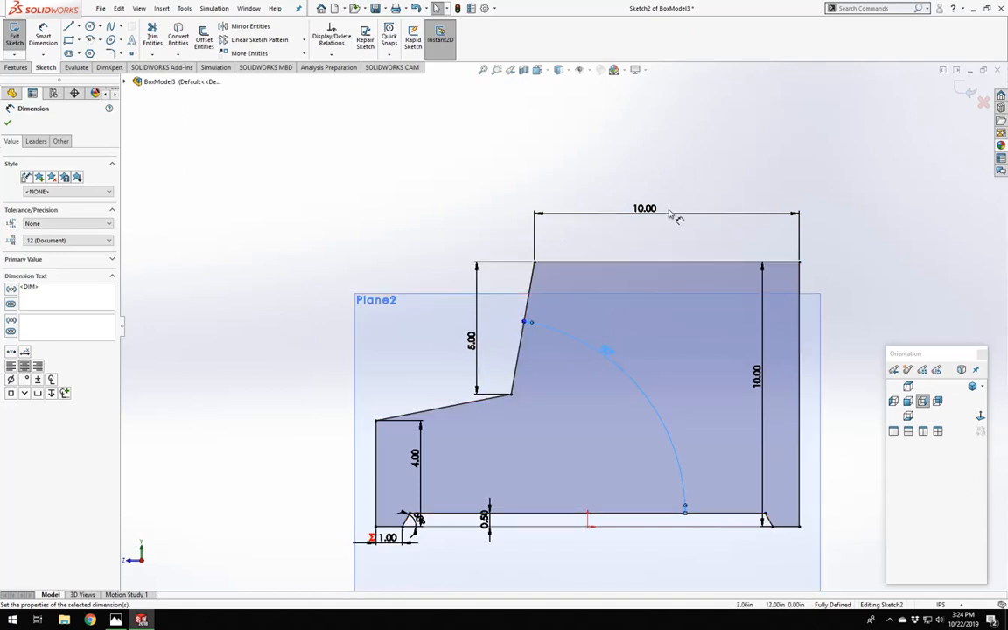
{"action": "left_click", "coordinate": [18, 37]}
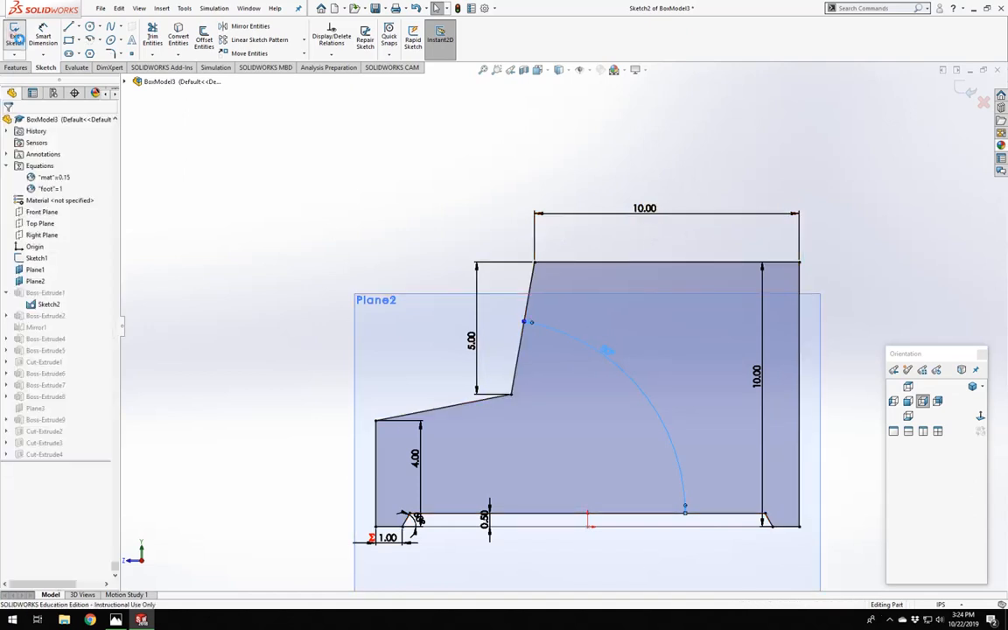
{"action": "left_click", "coordinate": [17, 37]}
Examine the rebuilt box's interlocking corner joints around the sloped upper front panel, and finish in the isometric view.
{"action": "middle_click_drag", "start_coordinate": [300, 206], "coordinate": [394, 262]}
{"action": "scroll", "coordinate": [705, 437], "scroll_direction": "down", "scroll_amount": 5}
{"action": "scroll", "coordinate": [426, 424], "scroll_direction": "up", "scroll_amount": 2}
{"action": "scroll", "coordinate": [426, 425], "scroll_direction": "down", "scroll_amount": 3}
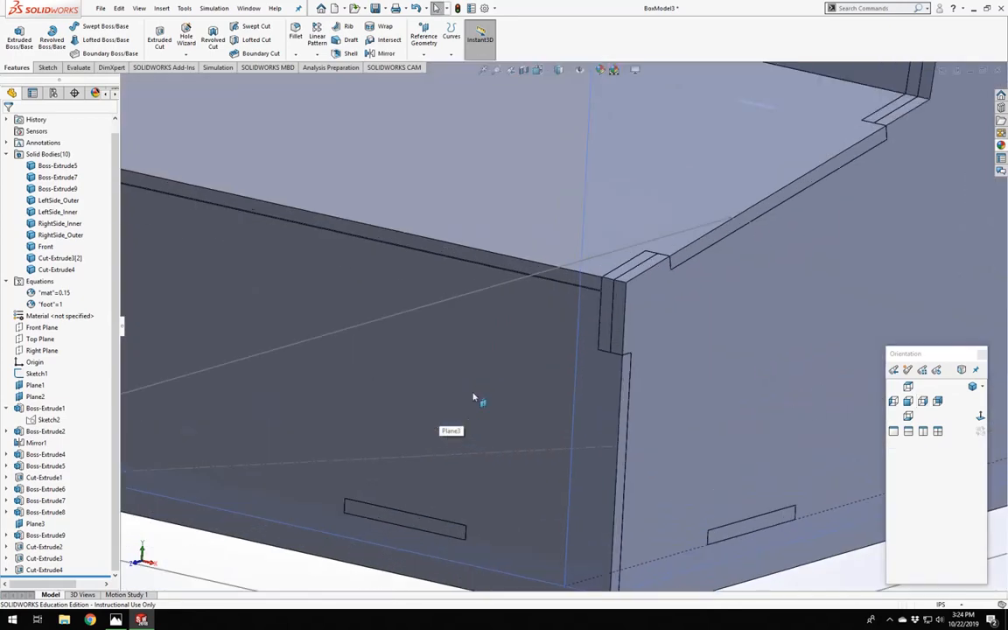
{"action": "scroll", "coordinate": [607, 248], "scroll_direction": "up", "scroll_amount": 5}
{"action": "scroll", "coordinate": [580, 261], "scroll_direction": "down", "scroll_amount": 5}
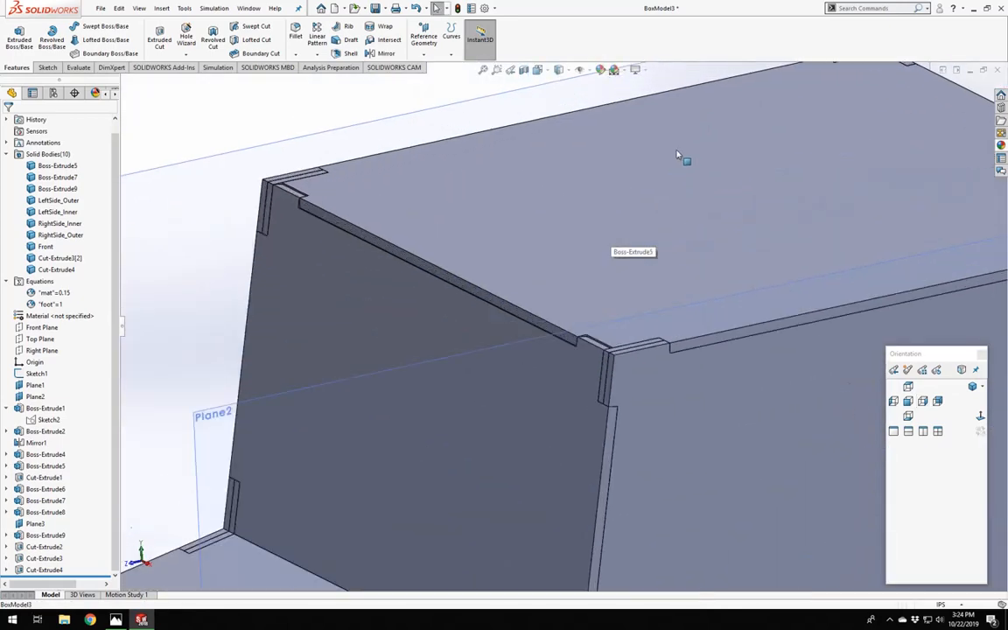
{"action": "middle_click_drag", "start_coordinate": [545, 368], "coordinate": [548, 415]}
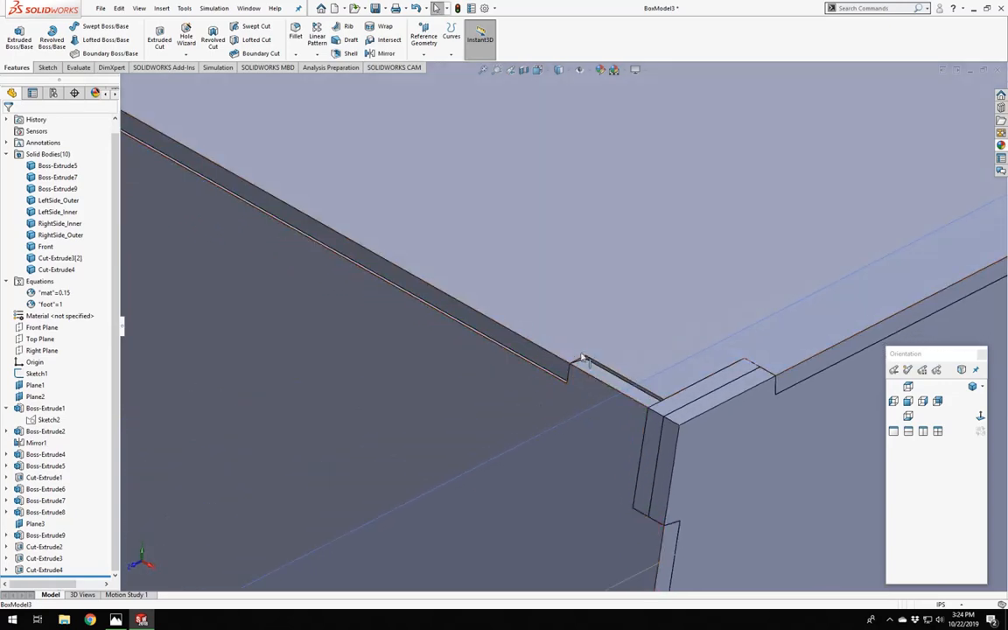
{"action": "scroll", "coordinate": [556, 337], "scroll_direction": "up", "scroll_amount": 3}
{"action": "scroll", "coordinate": [534, 376], "scroll_direction": "up", "scroll_amount": 5}
{"action": "scroll", "coordinate": [508, 329], "scroll_direction": "down", "scroll_amount": 2}
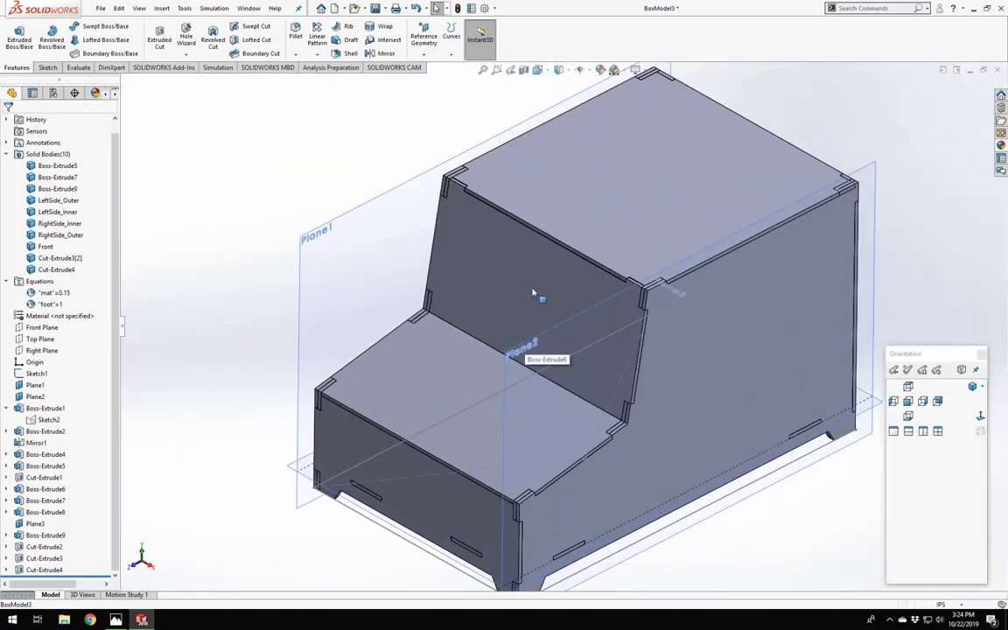
{"action": "scroll", "coordinate": [533, 292], "scroll_direction": "up", "scroll_amount": 3}
{"action": "middle_click_drag", "start_coordinate": [529, 296], "coordinate": [548, 314]}
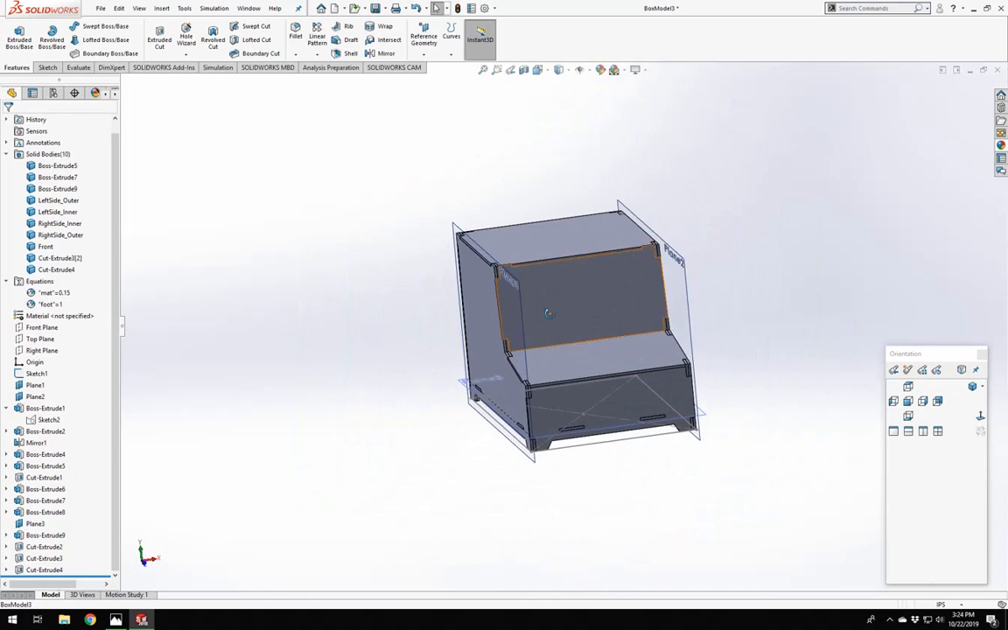
{"action": "left_click", "coordinate": [973, 387]}
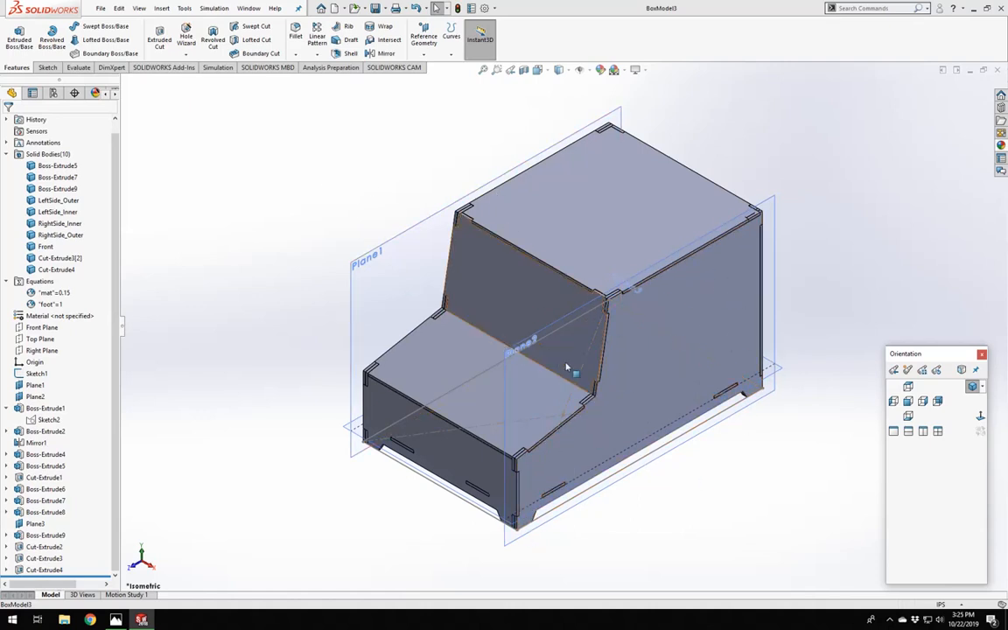
{"action": "left_click", "coordinate": [889, 620]}
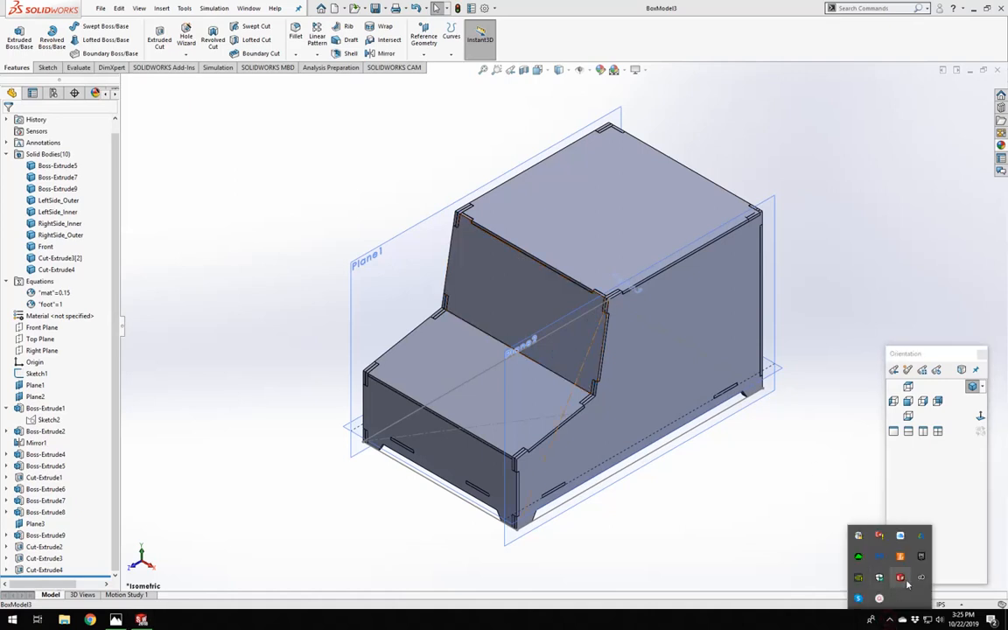